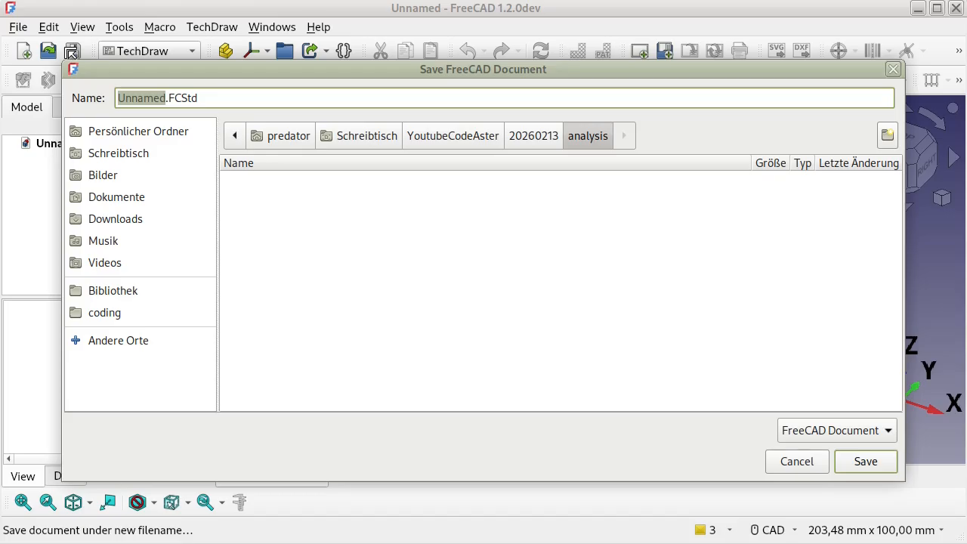
Save the new document in the analysis folder under the name tut00a.FCStd
double_click(124, 98)
text(tut00)
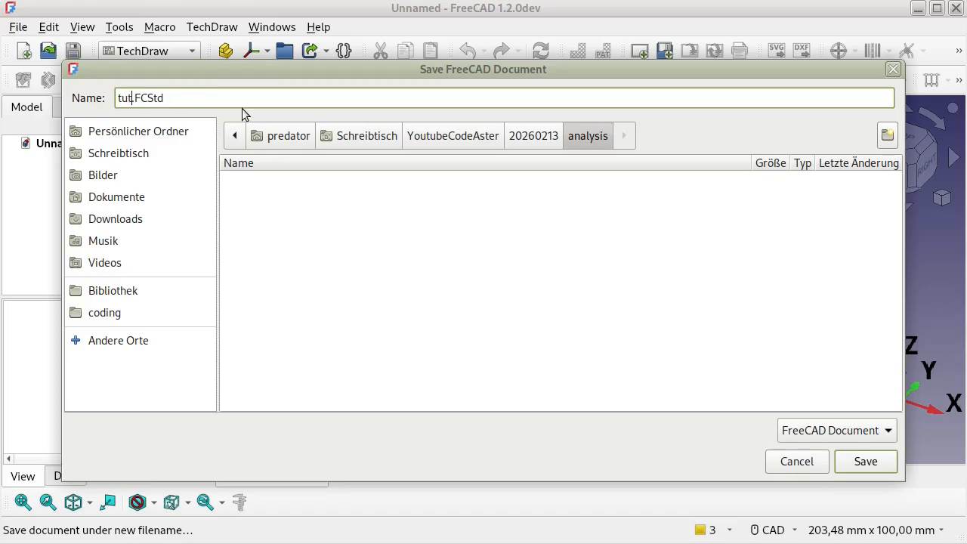
text(a)
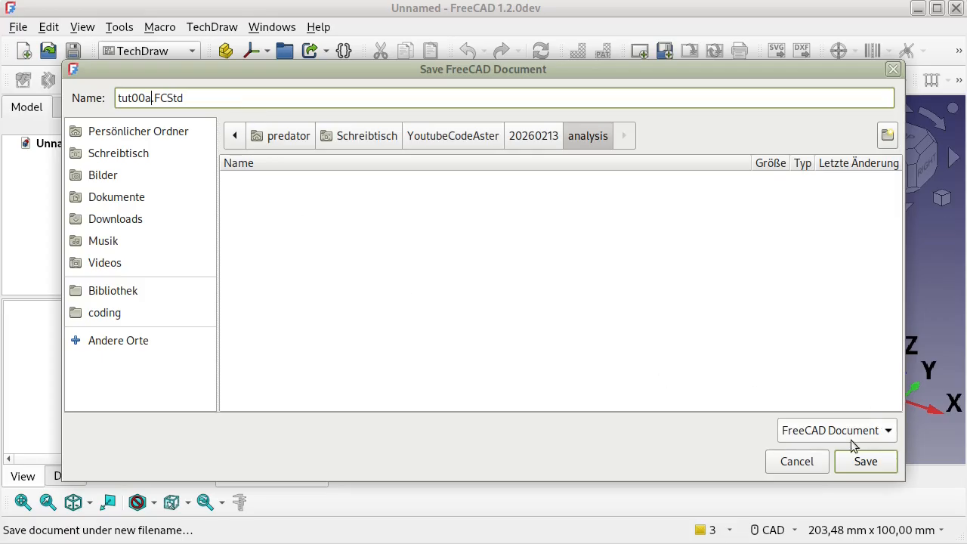
click(864, 459)
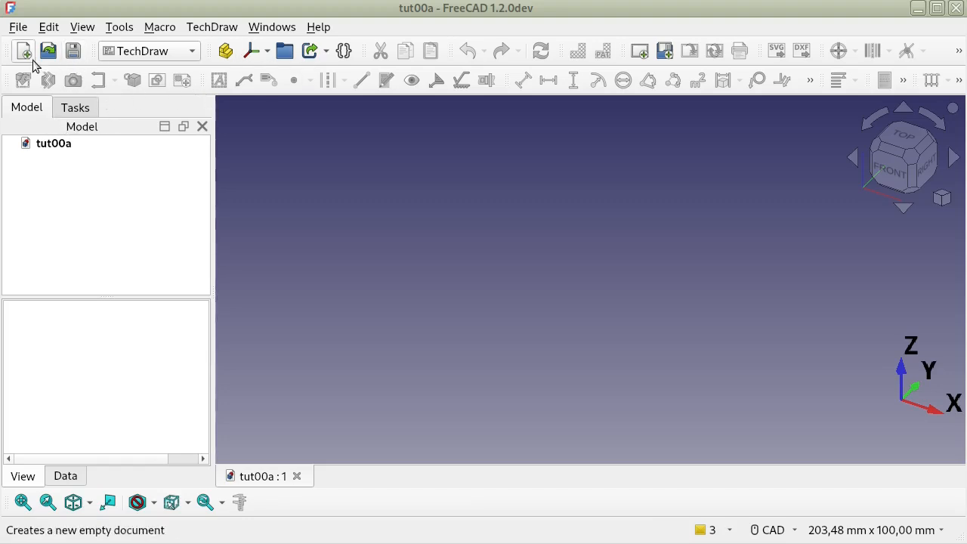
Switch the tut00a document to the Part Design workbench and show its model tree
click(65, 144)
click(188, 51)
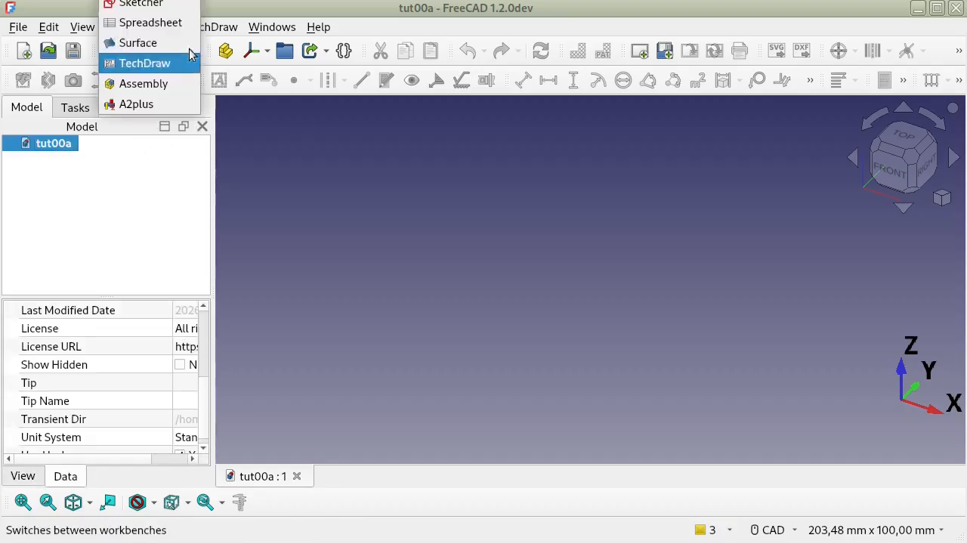
click(147, 0)
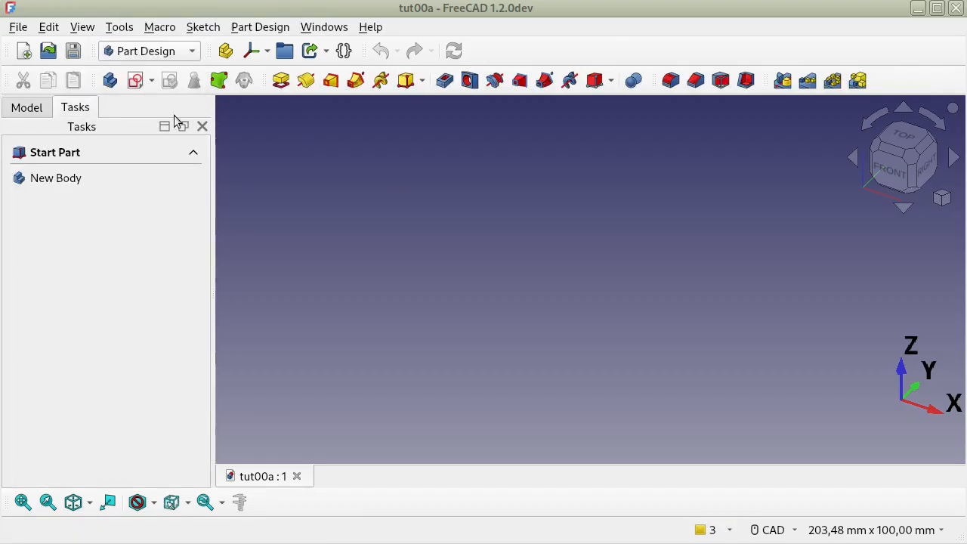
click(37, 114)
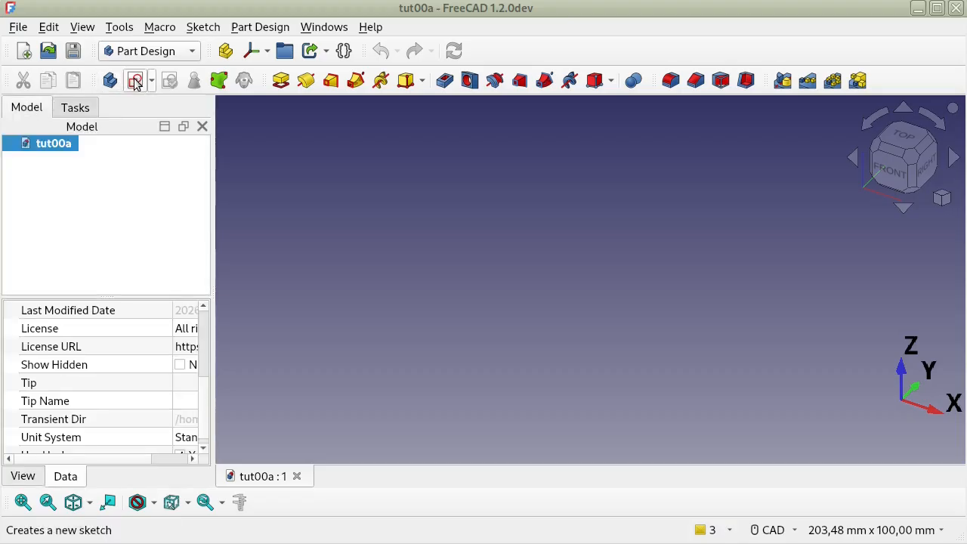
Start a new sketch attached to the XY base plane
click(135, 80)
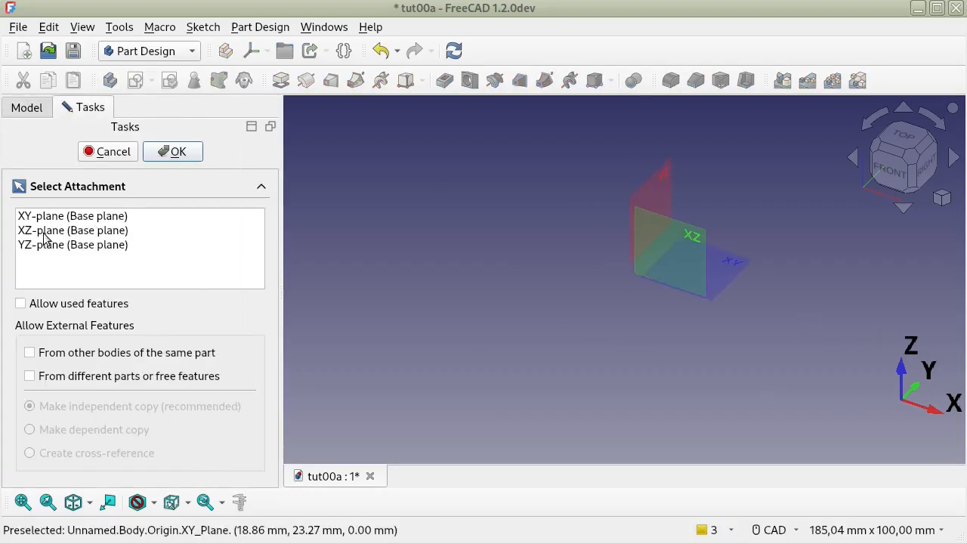
click(77, 220)
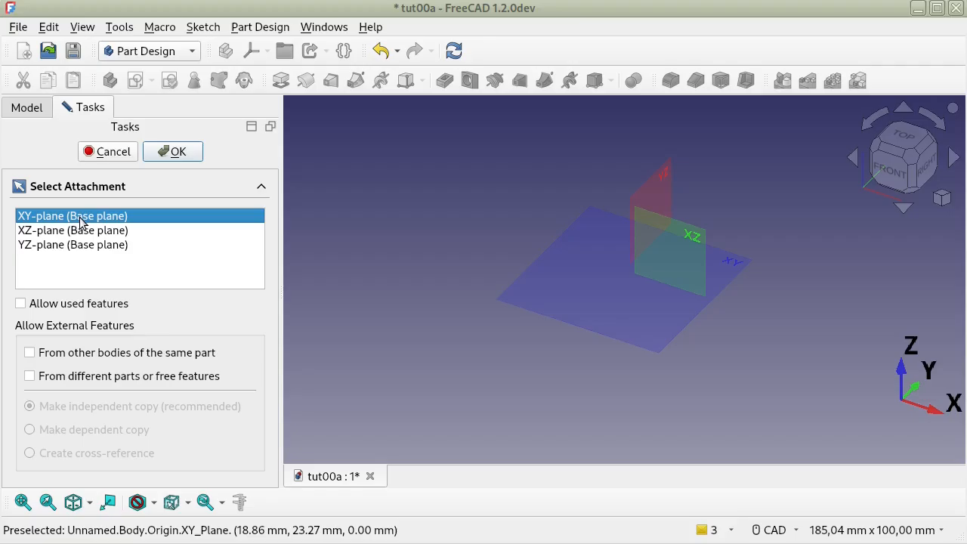
click(181, 154)
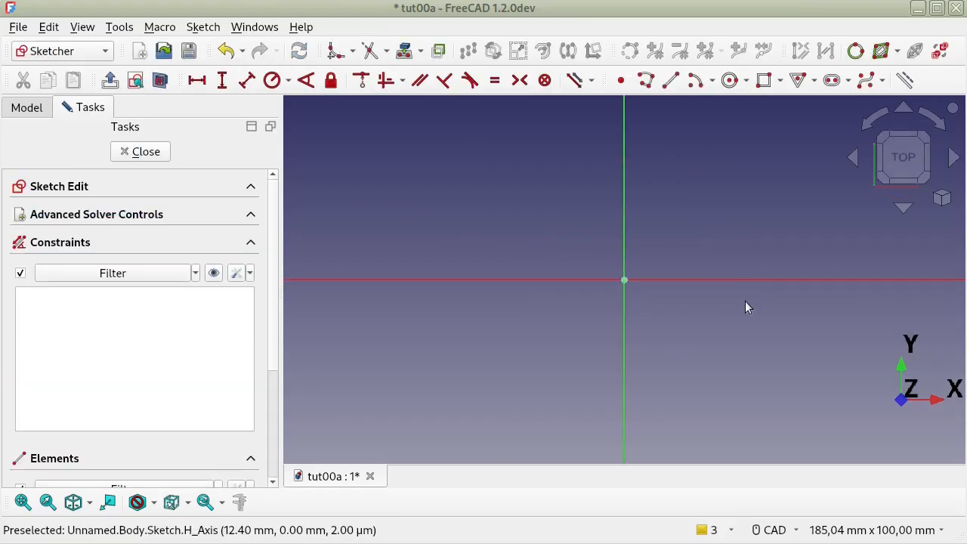
Draw two concentric circles centred on the origin, the outer with a radius of about 43 mm and the inner about 37 mm
middle_drag(745, 302, 677, 299)
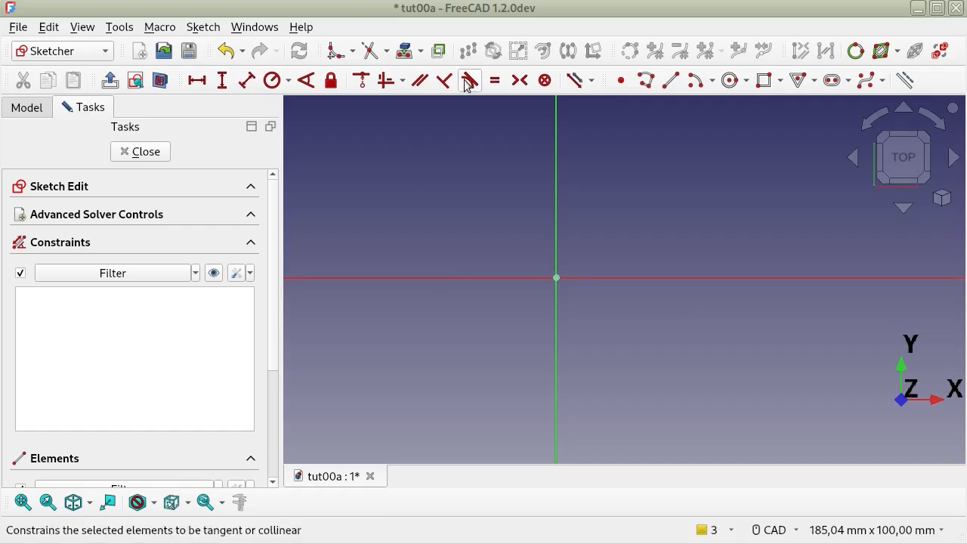
click(730, 81)
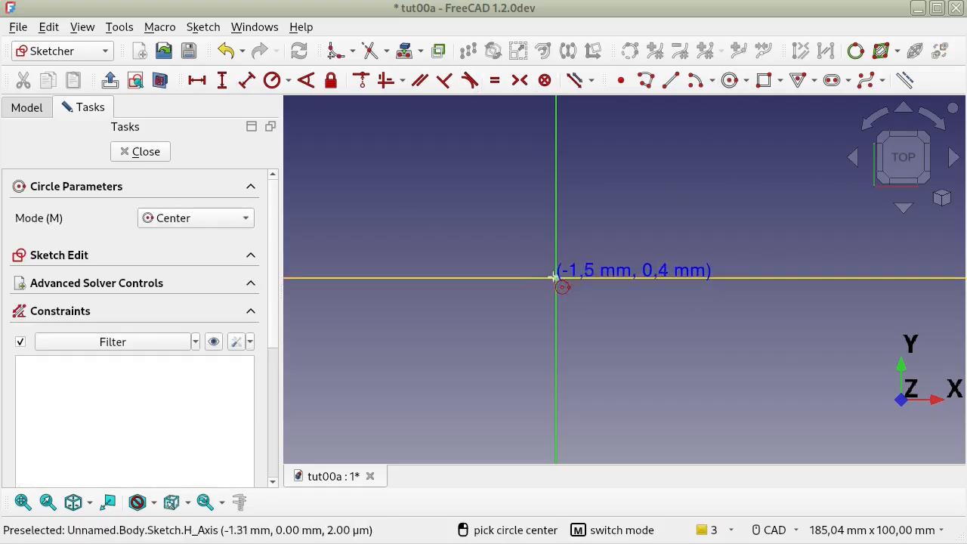
click(556, 278)
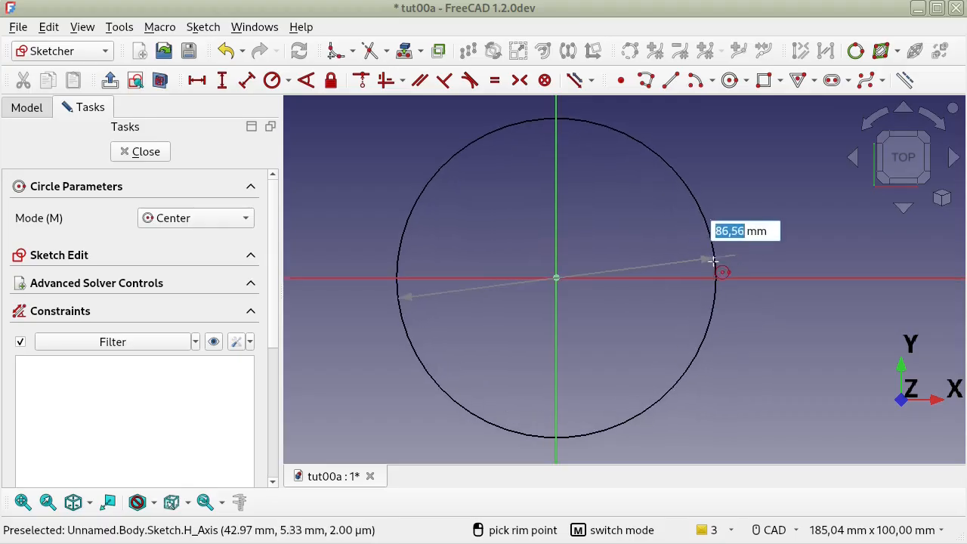
click(713, 269)
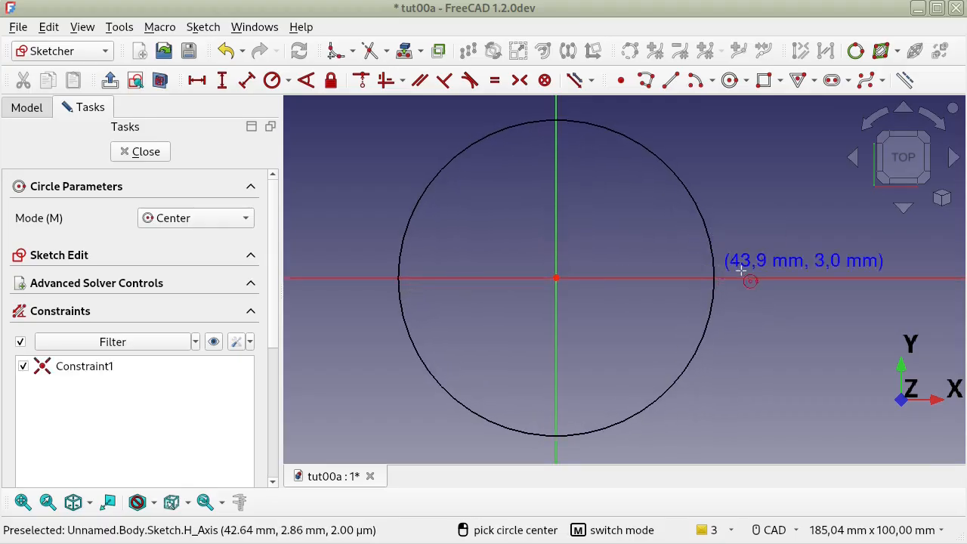
key(Escape)
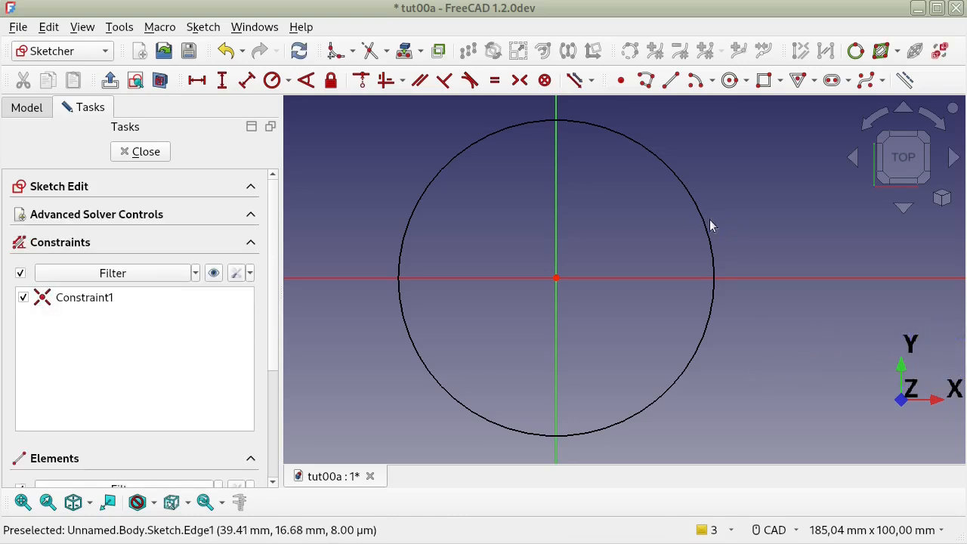
click(729, 80)
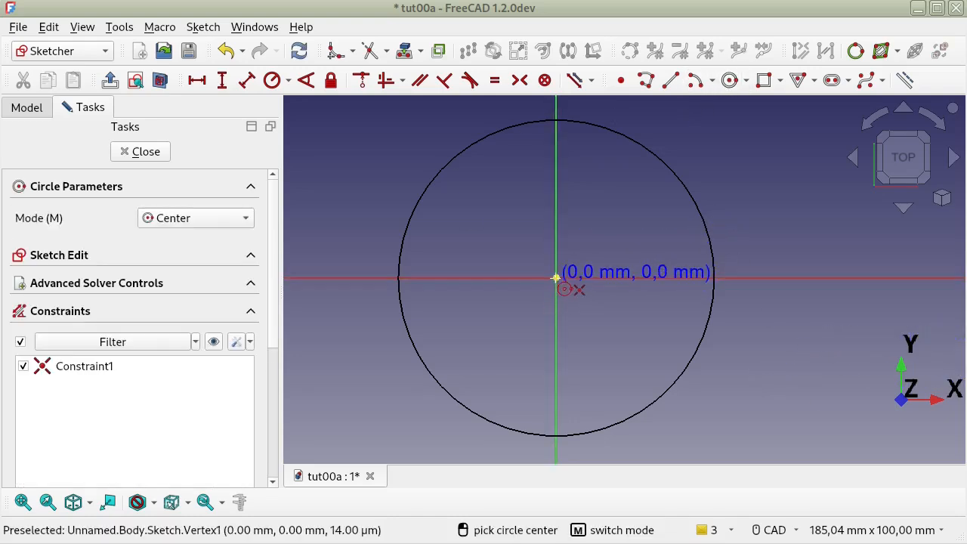
click(555, 278)
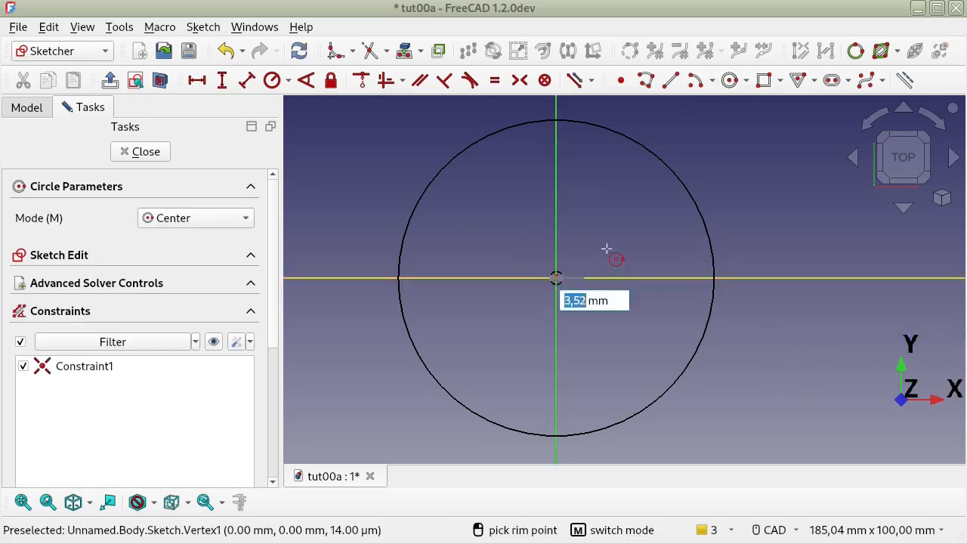
click(662, 193)
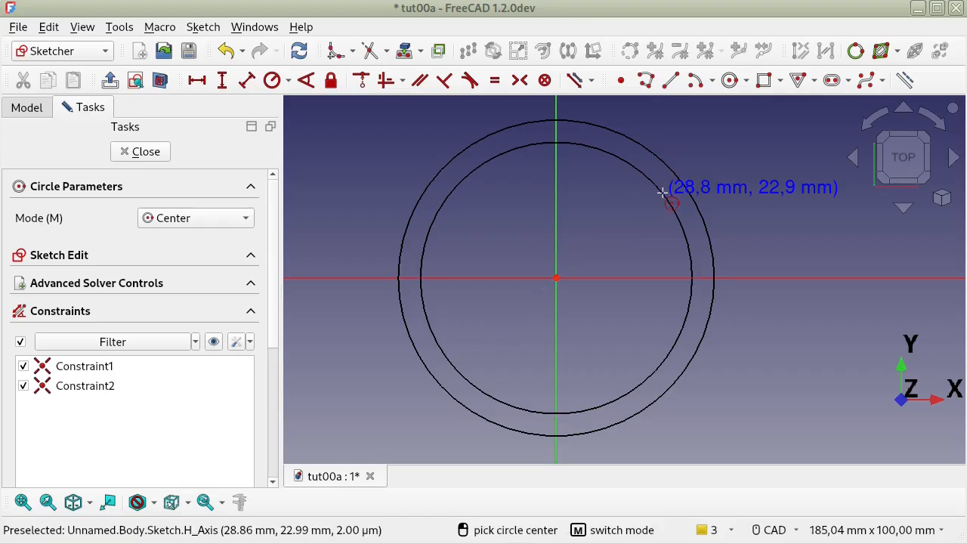
right_click(803, 214)
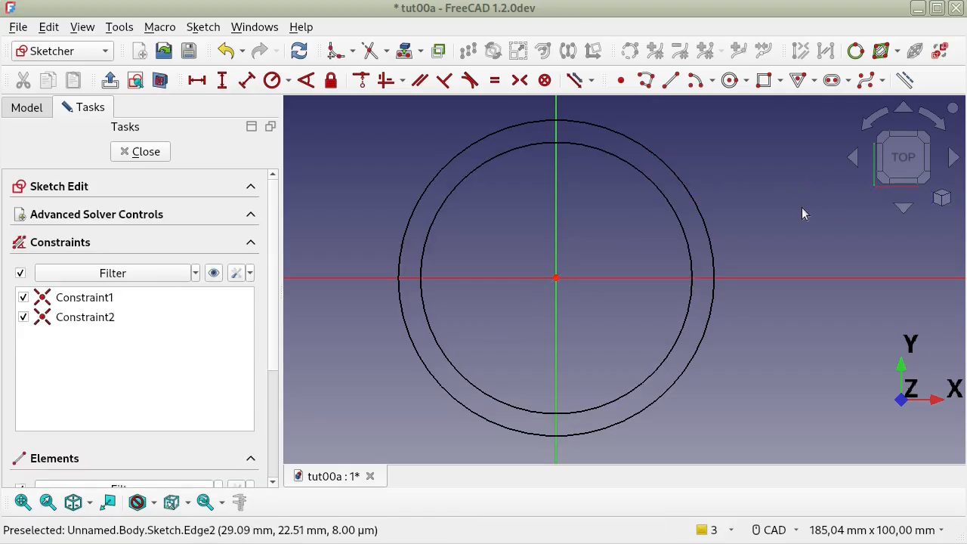
Constrain the outer circle's radius to 1100 mm and place its dimension label outside the circles
click(633, 142)
click(271, 80)
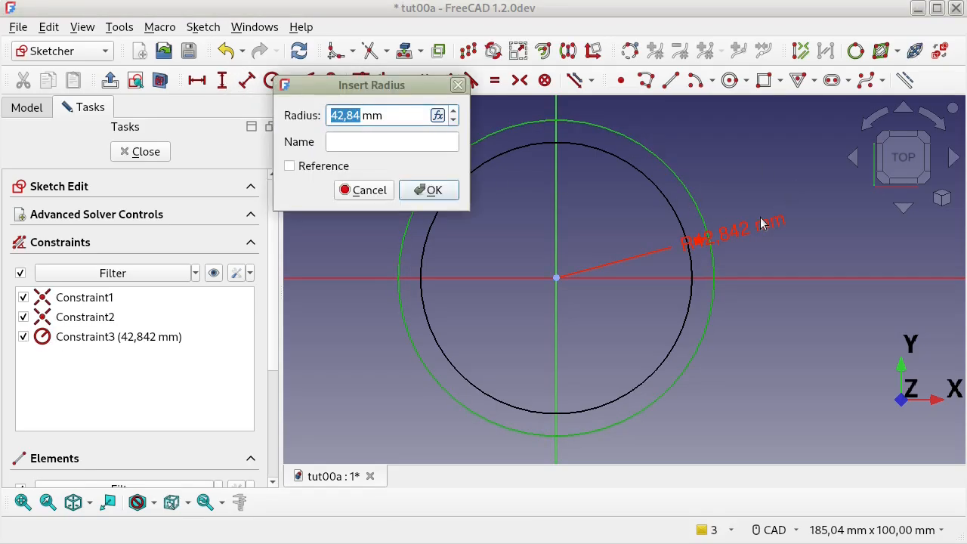
text(1100)
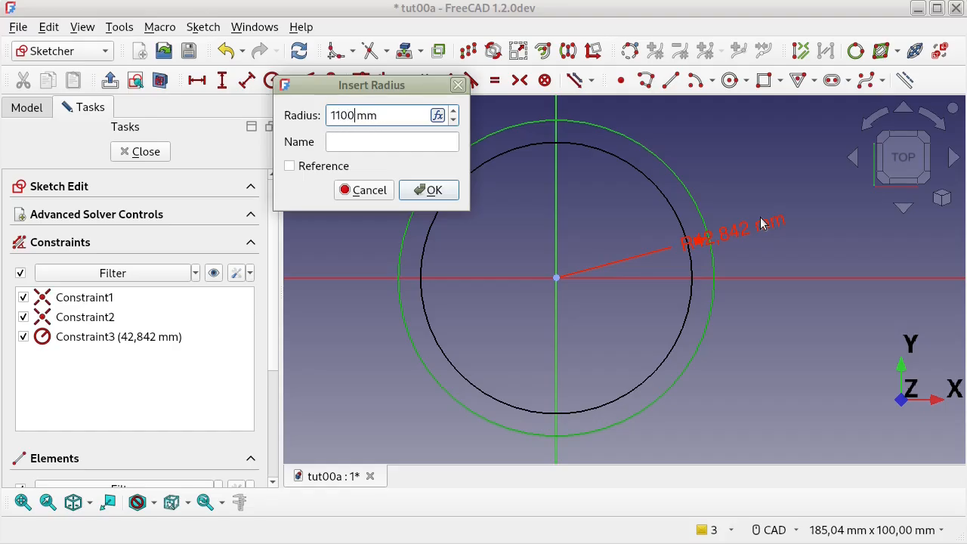
key(Return)
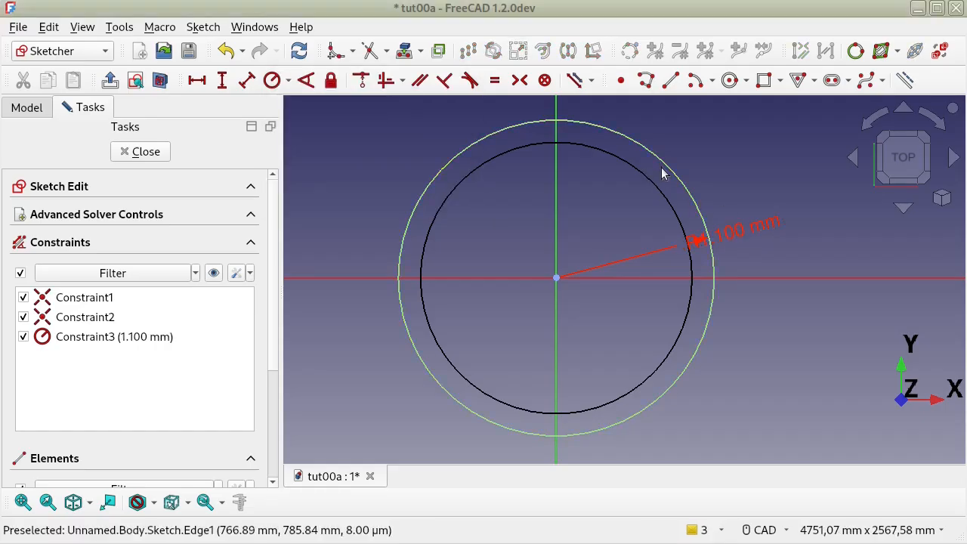
drag(738, 239, 750, 154)
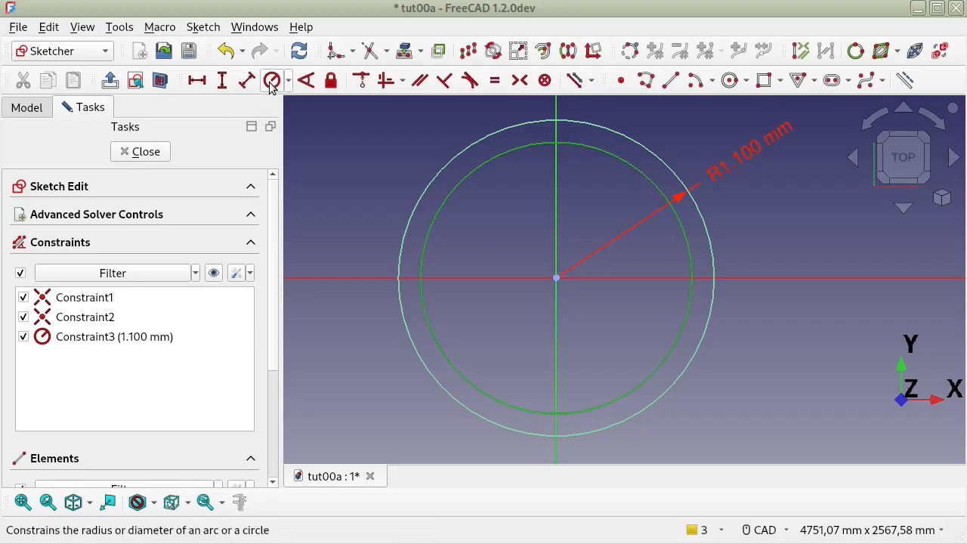
Constrain the inner circle's radius to 1000 mm
click(271, 81)
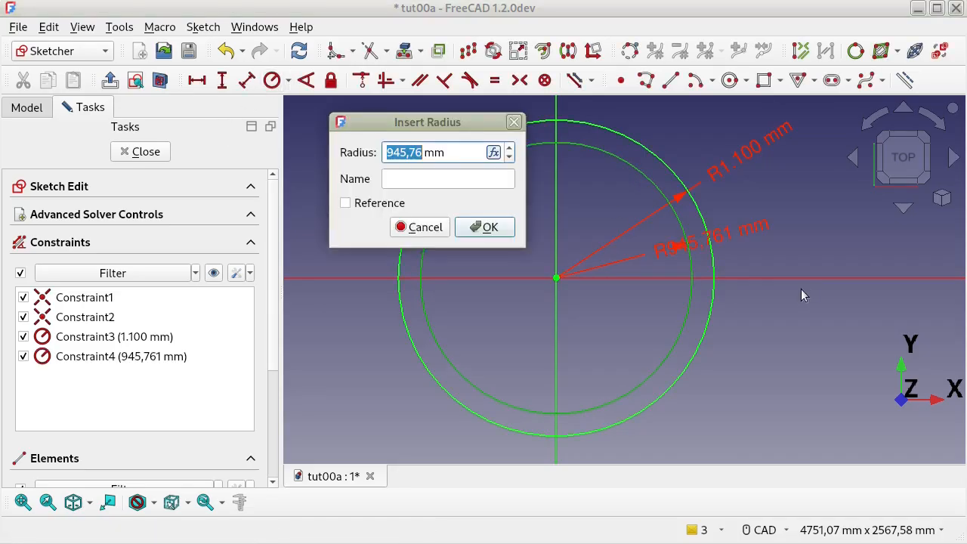
text(1)
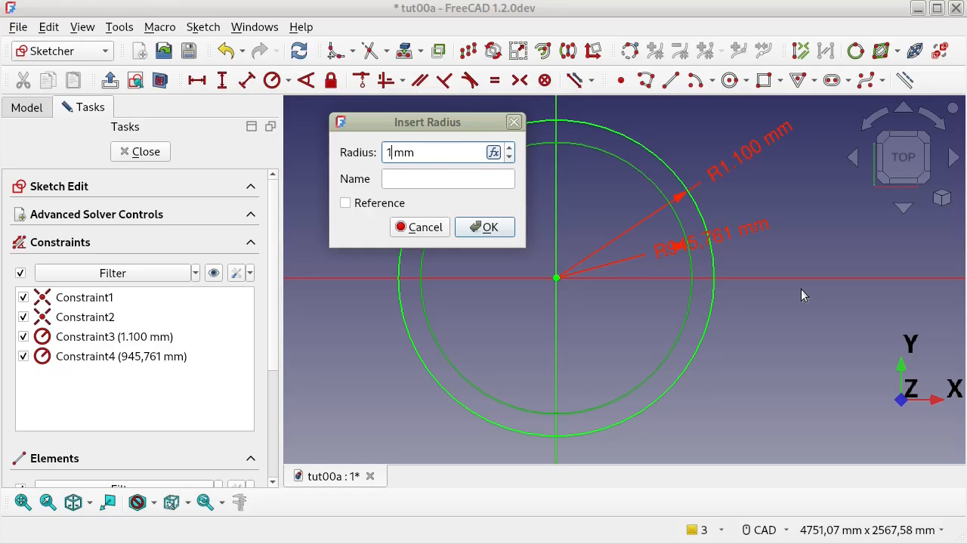
text(000)
key(Return)
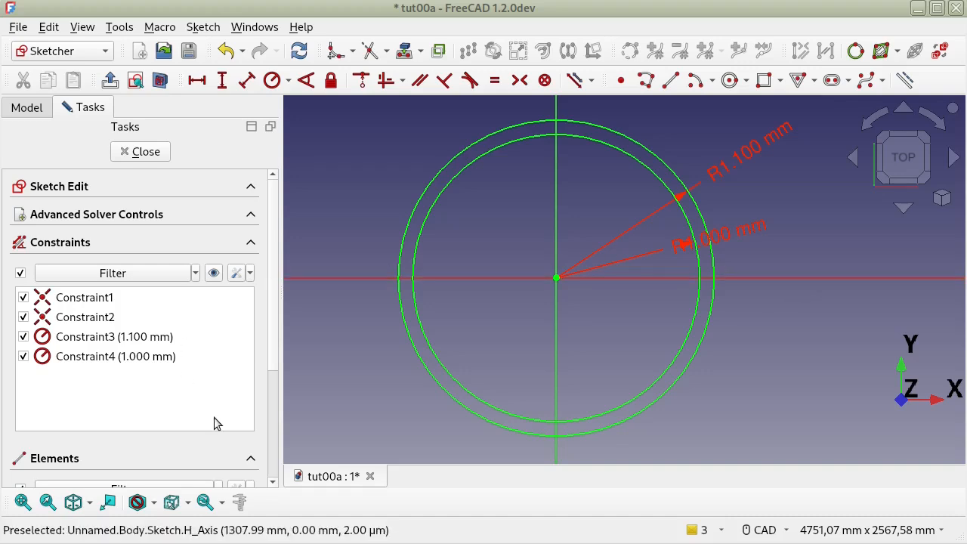
Switch to the problem description in Okular and check the cylinder's inner and outer diameters on page 1
key(alt+Tab)
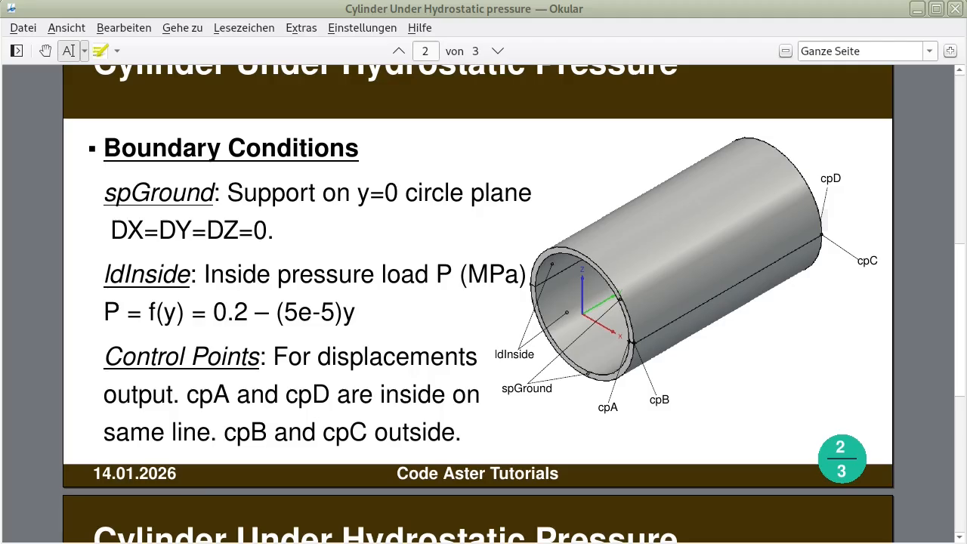
scroll(620, 325, up, 5)
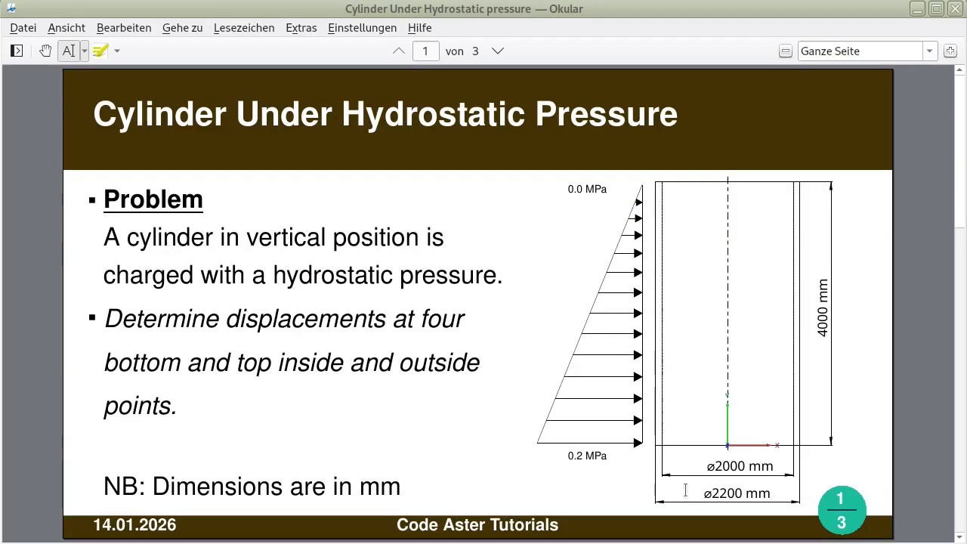
drag(715, 465, 748, 466)
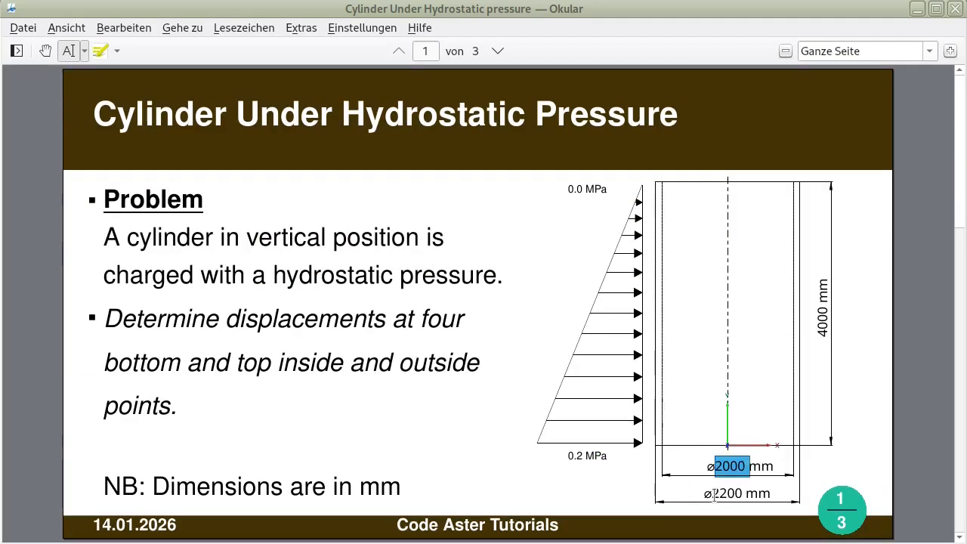
drag(714, 495, 747, 491)
Back in FreeCAD, move the inner circle's radius dimension outside the circles and close the sketch
key(alt+Tab)
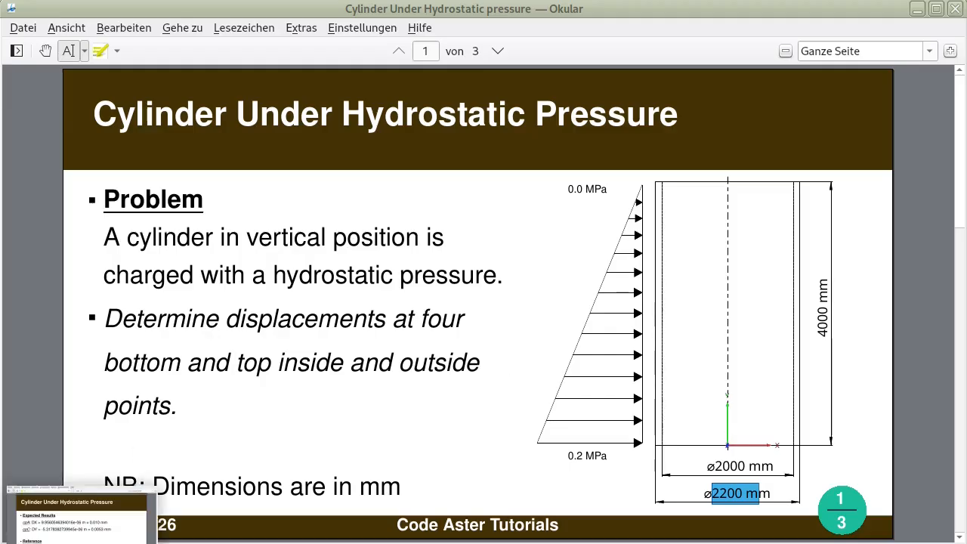
drag(717, 239, 778, 208)
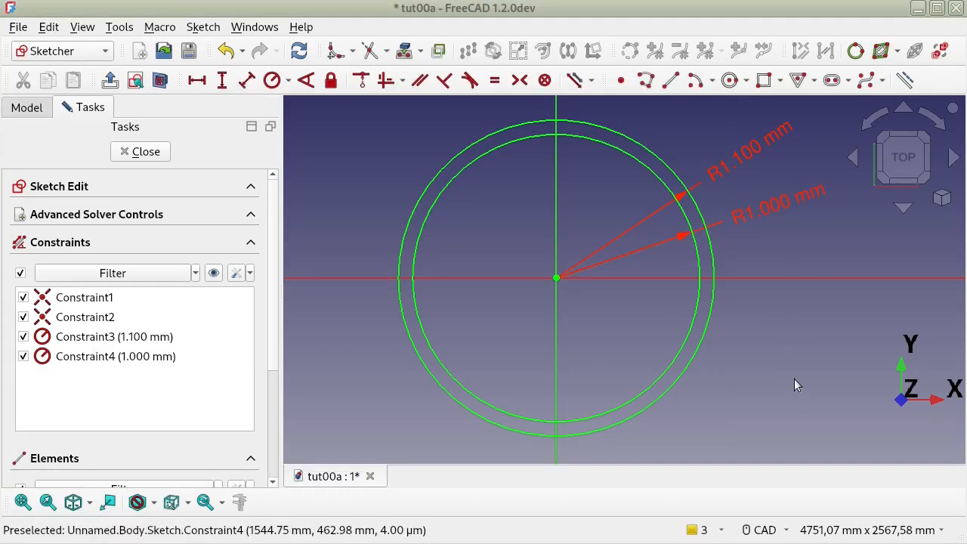
click(136, 151)
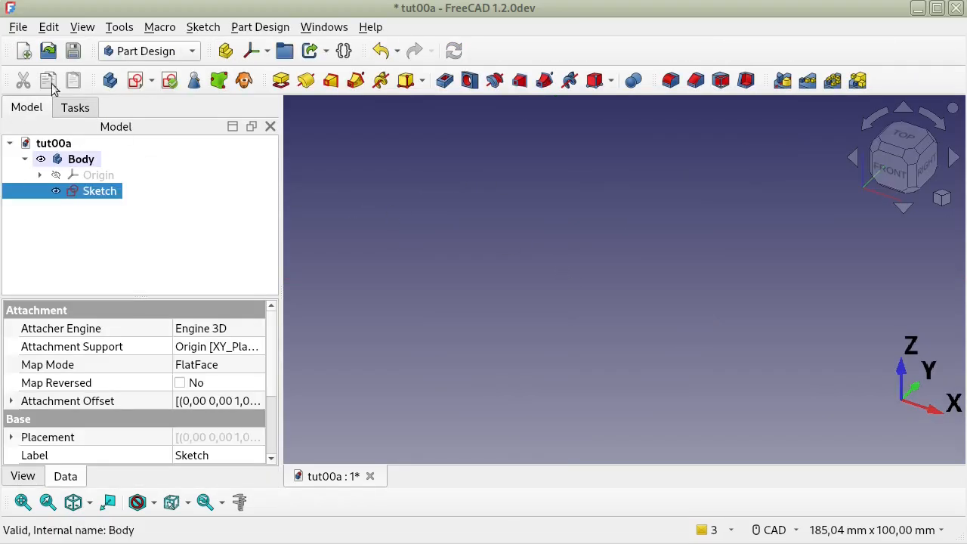
Pad the ring sketch one-sided along its normal with a length of 4000 mm
click(280, 81)
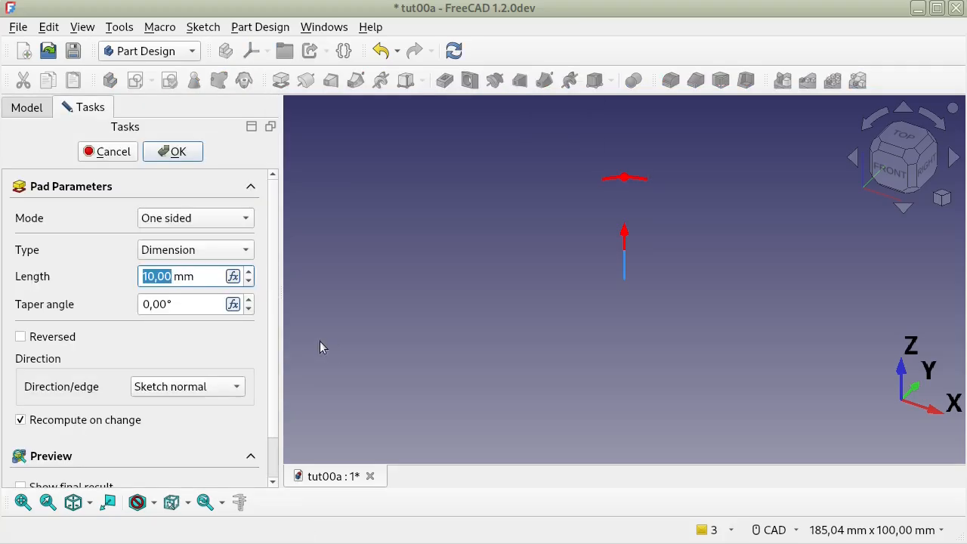
text(100)
key(BackSpace)
key(BackSpace)
key(BackSpace)
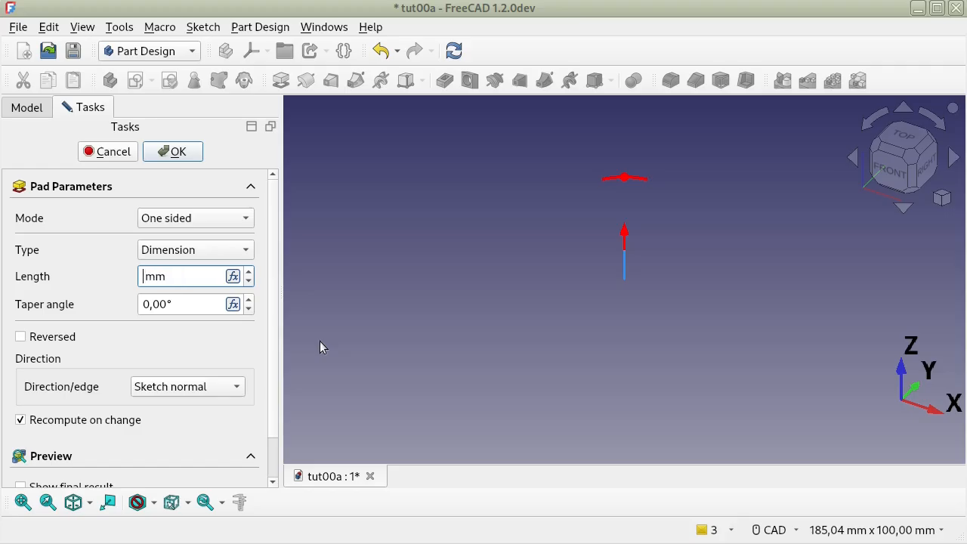
text(4000)
click(192, 151)
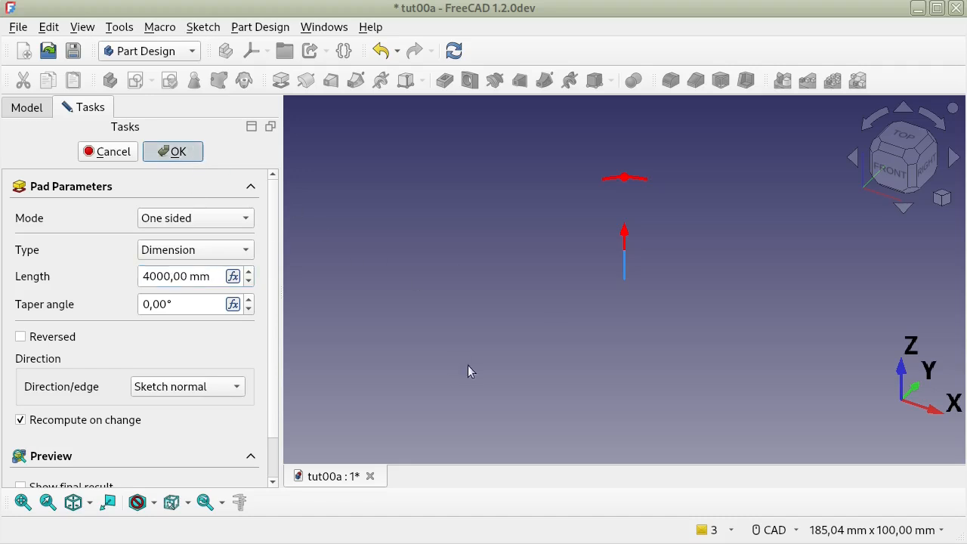
scroll(457, 341, down, 5)
click(22, 502)
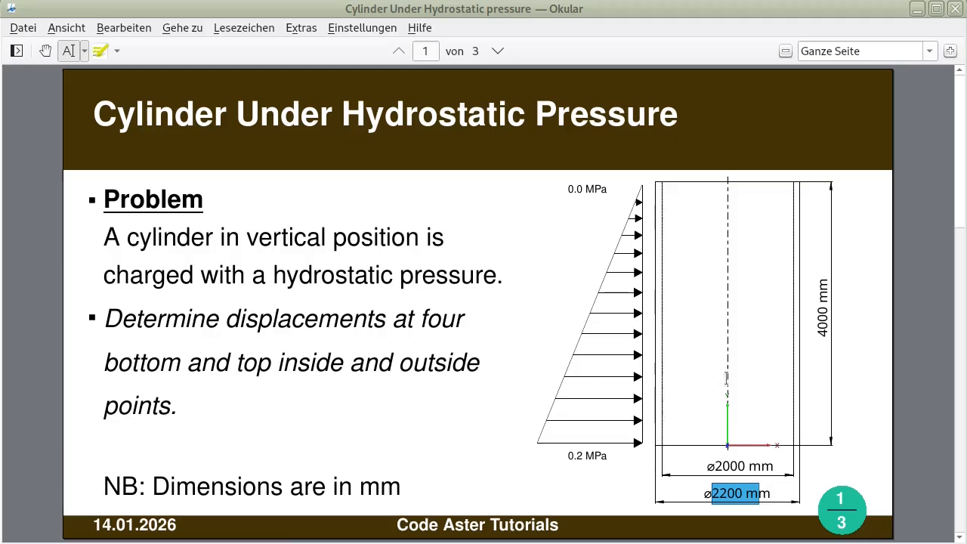
Back in FreeCAD, attach the pad's sketch to the origin's XZ plane in Plane face mode and recompute the model
scroll(714, 388, down, 5)
scroll(706, 400, down, 5)
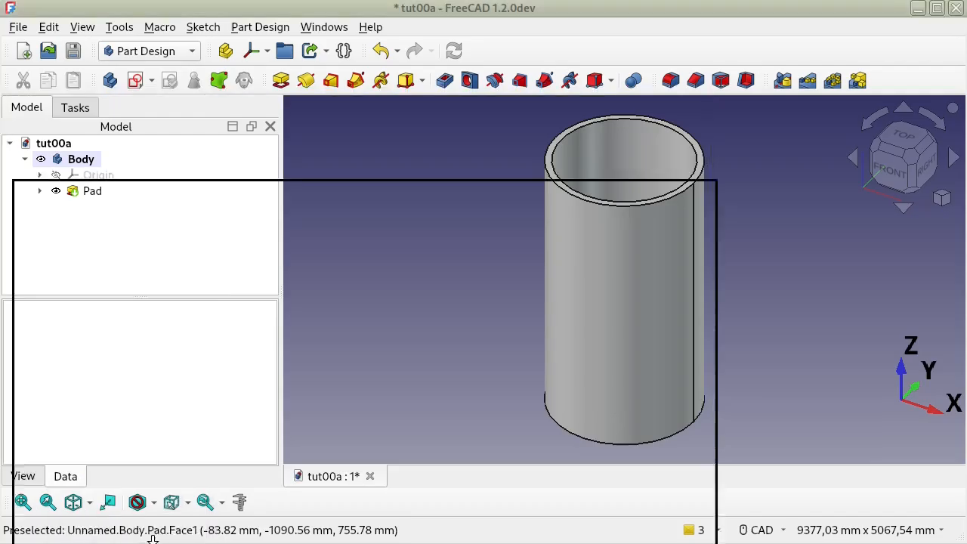
click(39, 191)
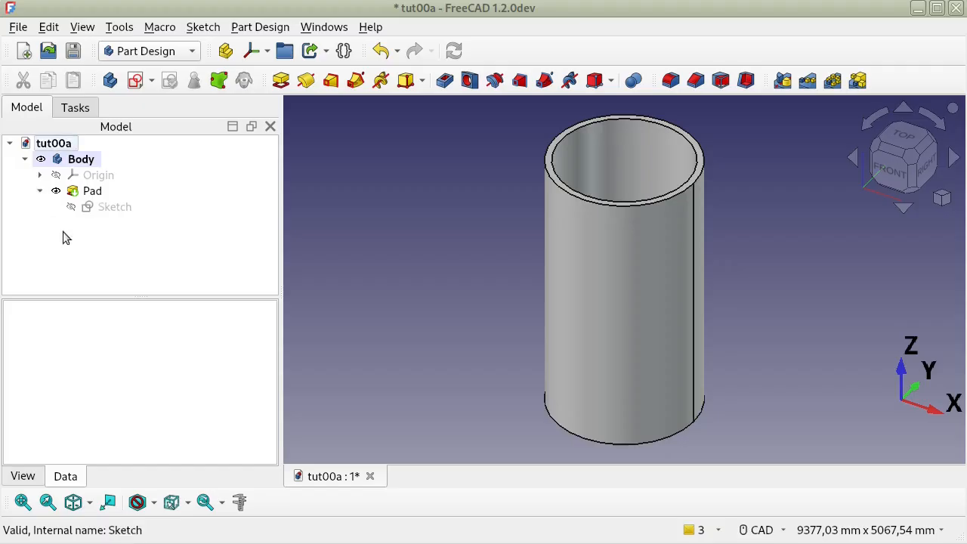
right_click(102, 207)
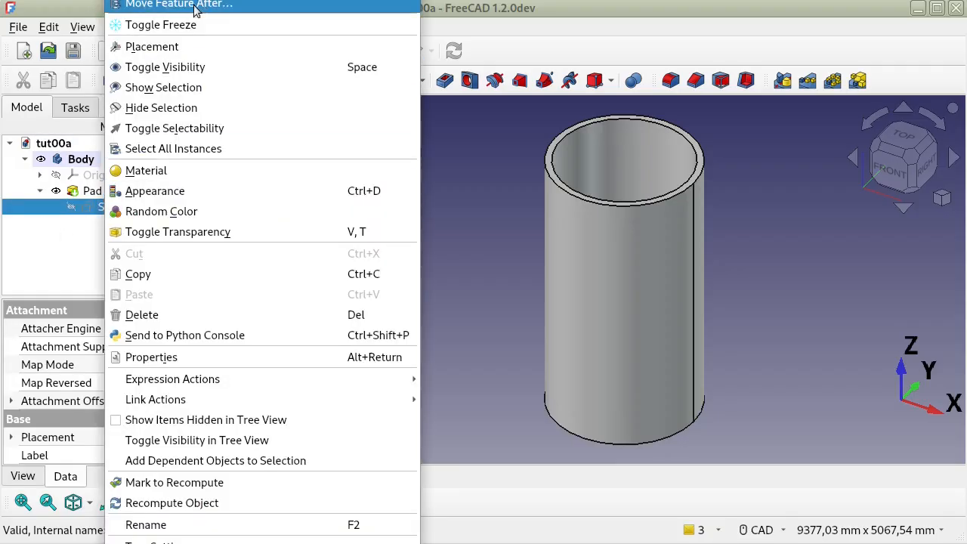
click(227, 1)
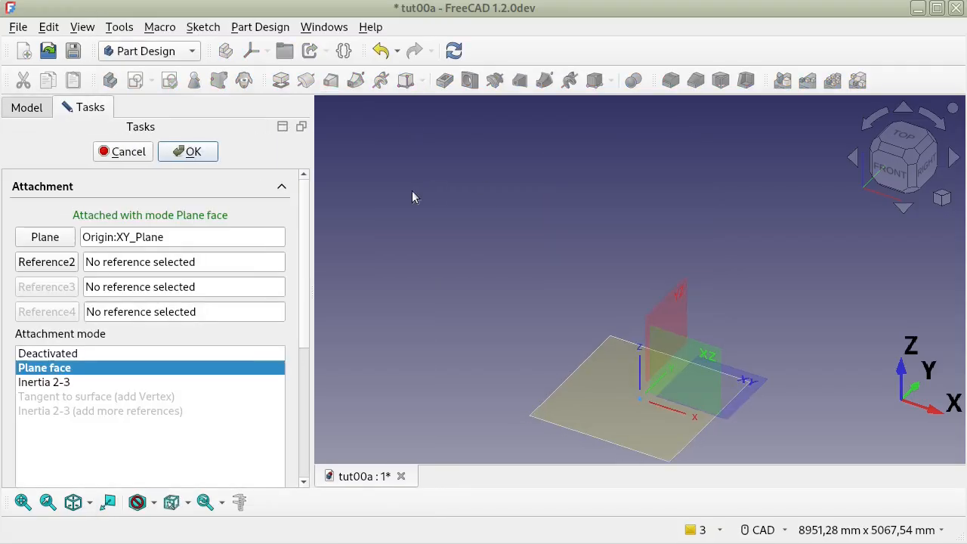
click(44, 236)
click(28, 108)
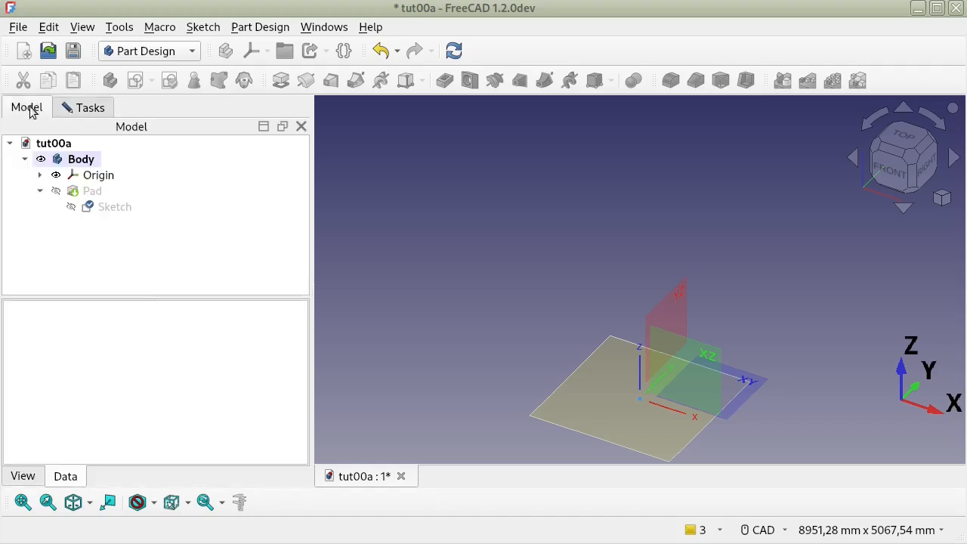
click(41, 175)
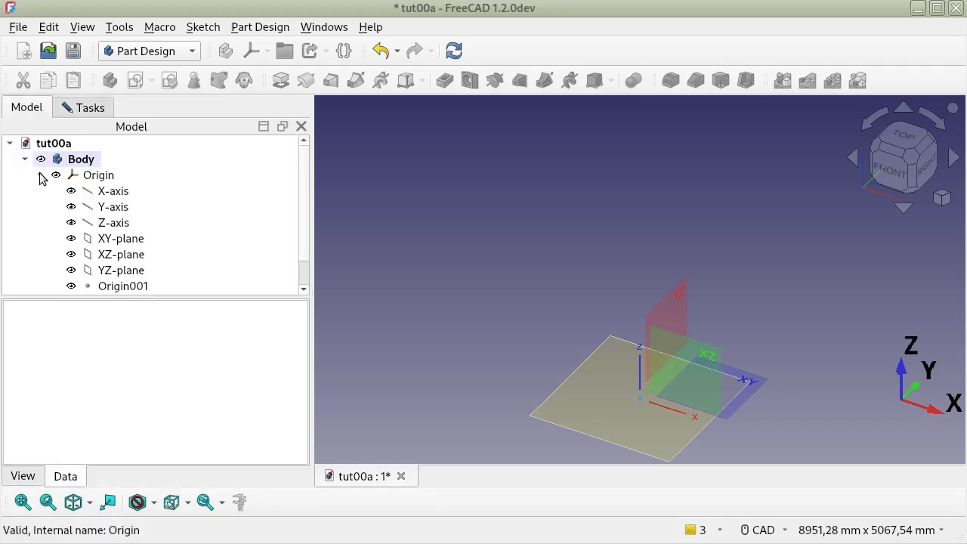
click(127, 257)
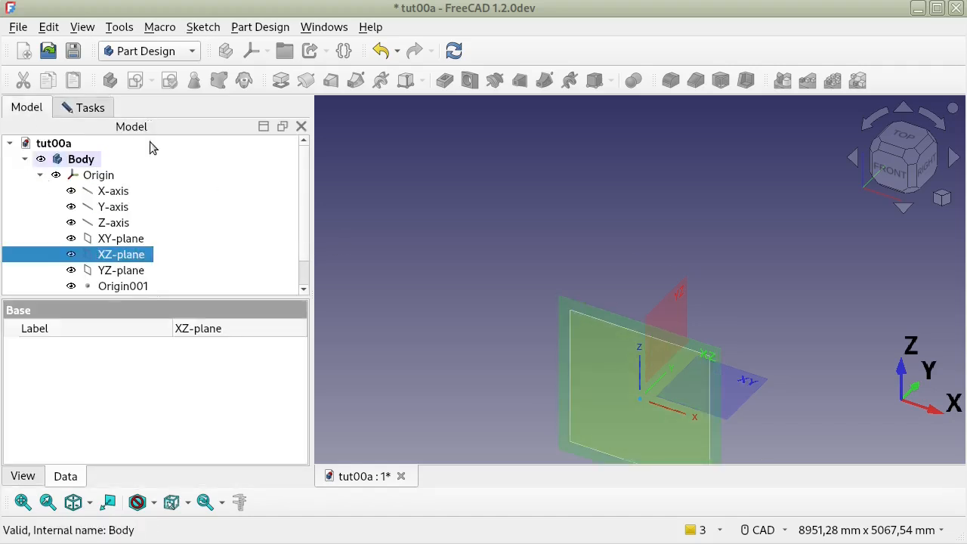
click(80, 107)
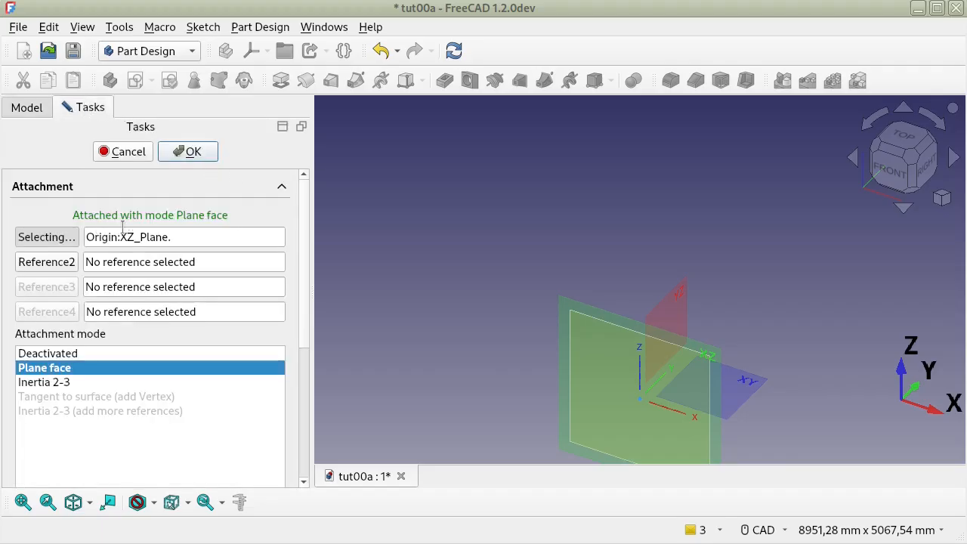
click(194, 154)
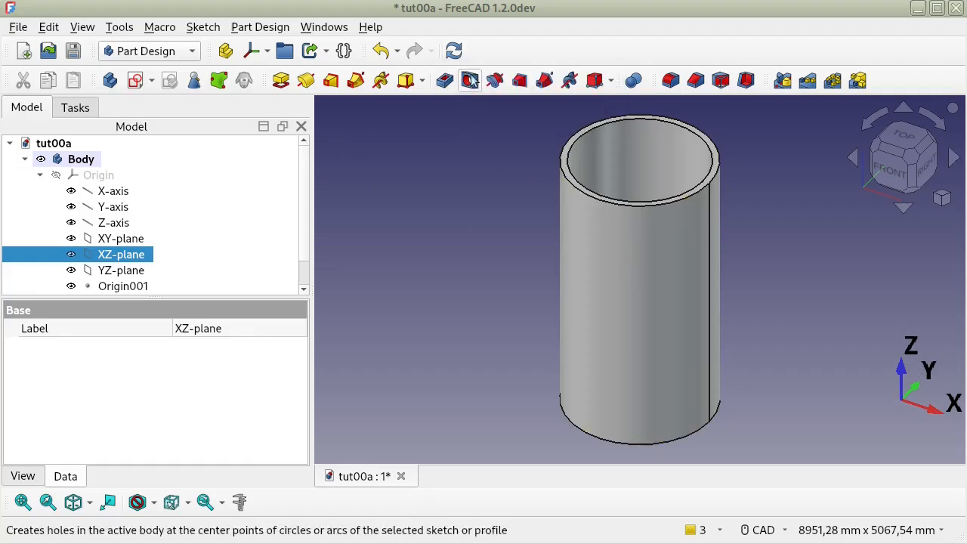
click(453, 51)
Measure the position of the outer edge's vertex at the cylinder's open end, then close the measurement
scroll(746, 326, down, 5)
scroll(750, 313, up, 3)
middle_drag(711, 344, 716, 190)
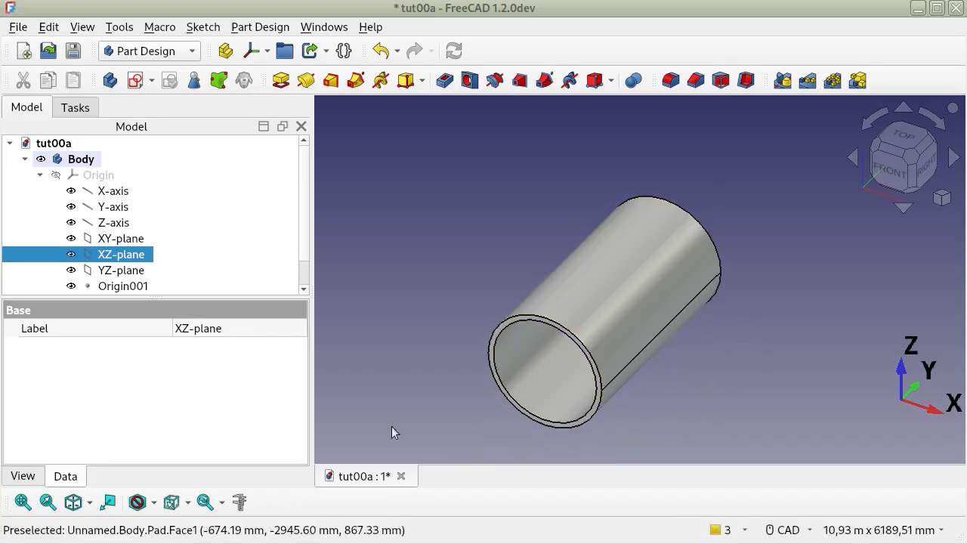
click(239, 501)
click(166, 195)
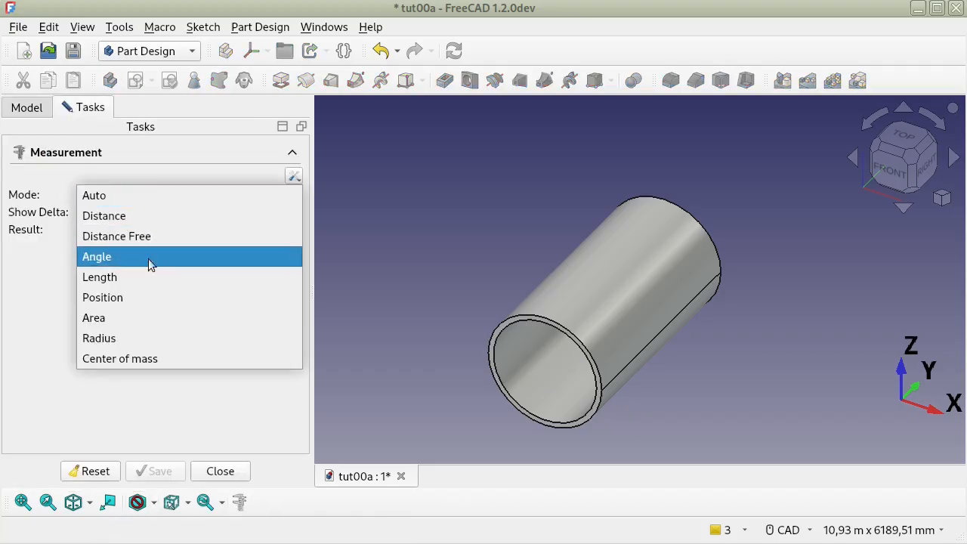
click(135, 298)
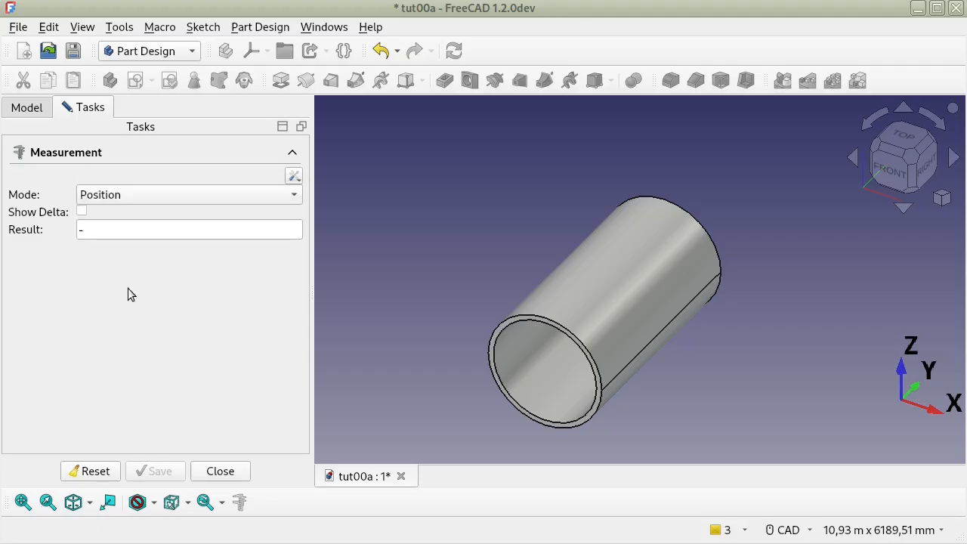
click(601, 391)
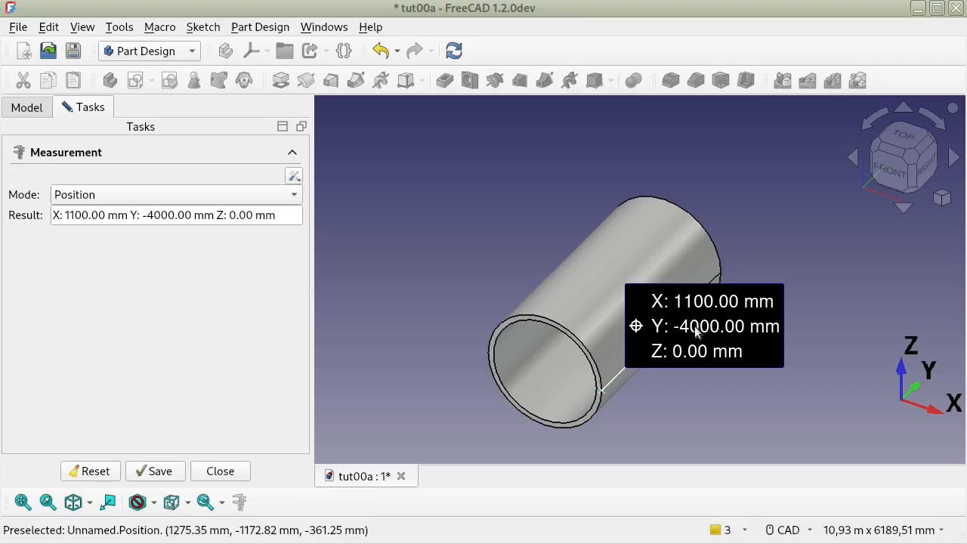
click(105, 469)
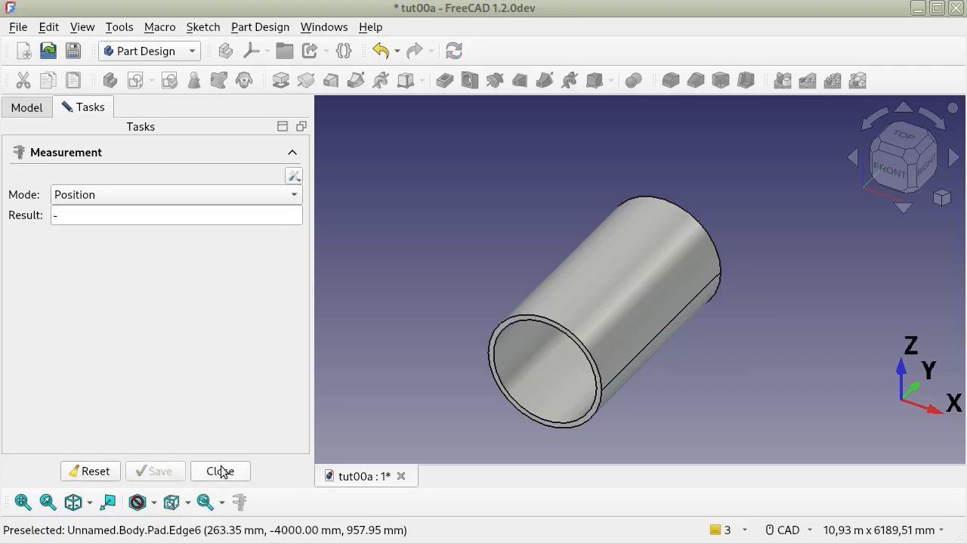
click(221, 470)
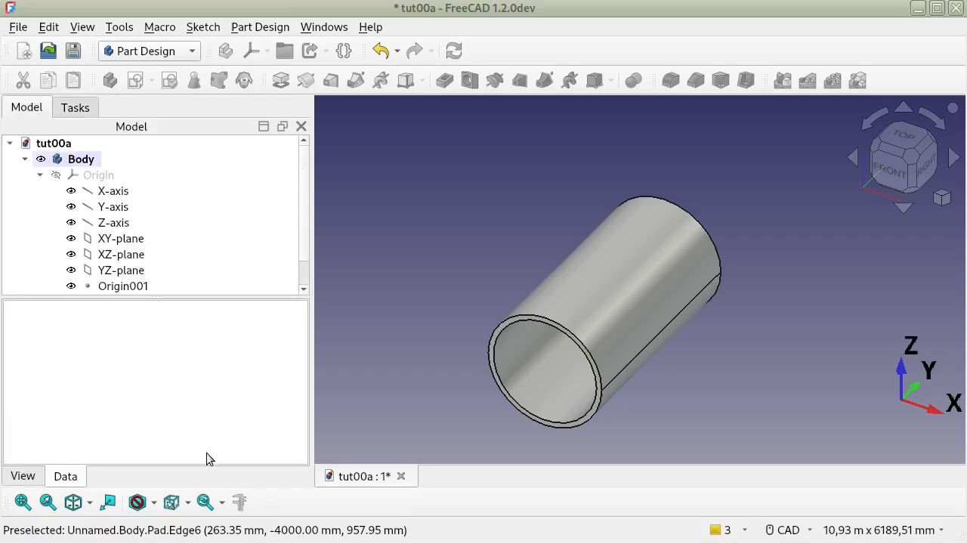
Reverse the pad's direction and save the document
click(41, 175)
click(93, 194)
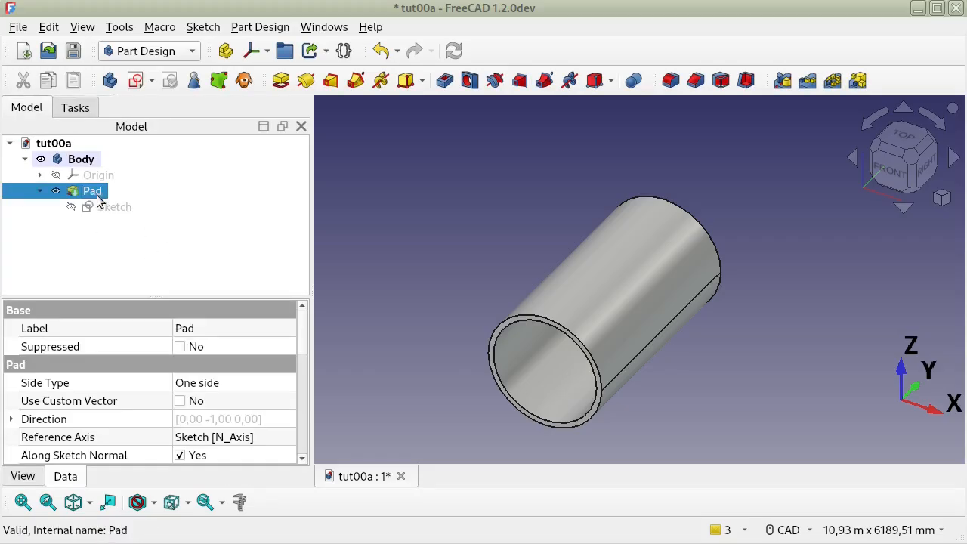
double_click(94, 193)
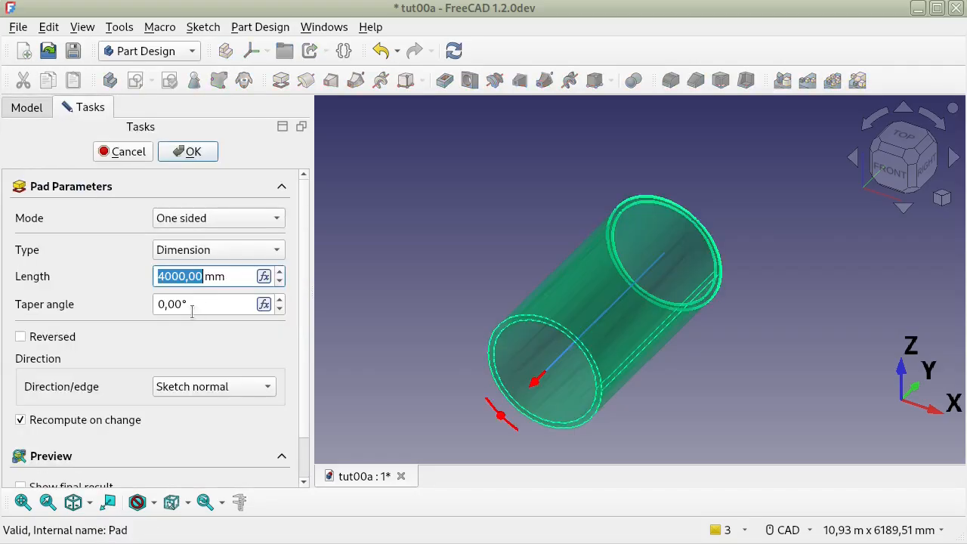
click(60, 338)
click(193, 153)
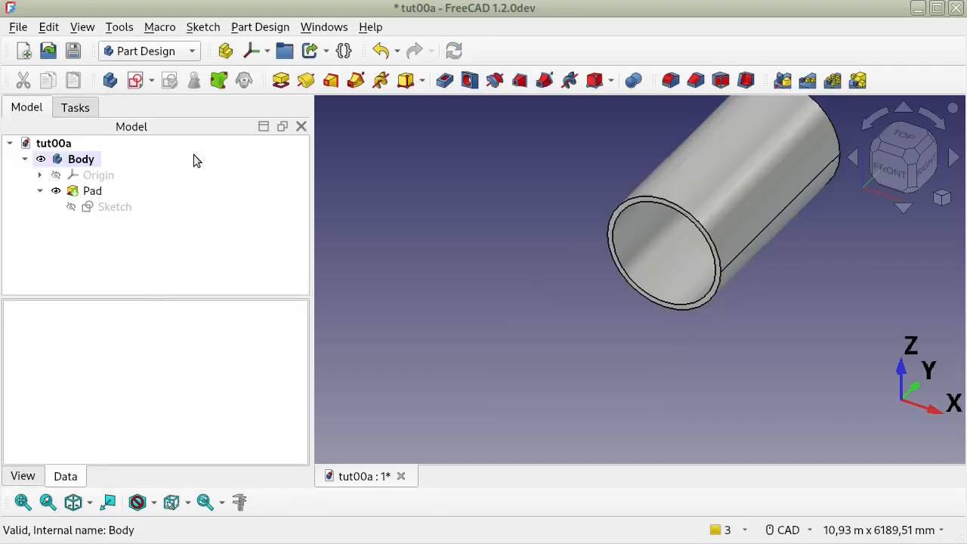
mouse_move(655, 272)
middle_down()
mouse_move(654, 242)
mouse_move(522, 340)
mouse_move(590, 323)
mouse_move(813, 212)
mouse_move(687, 274)
mouse_move(761, 314)
mouse_move(772, 296)
mouse_move(788, 339)
middle_up()
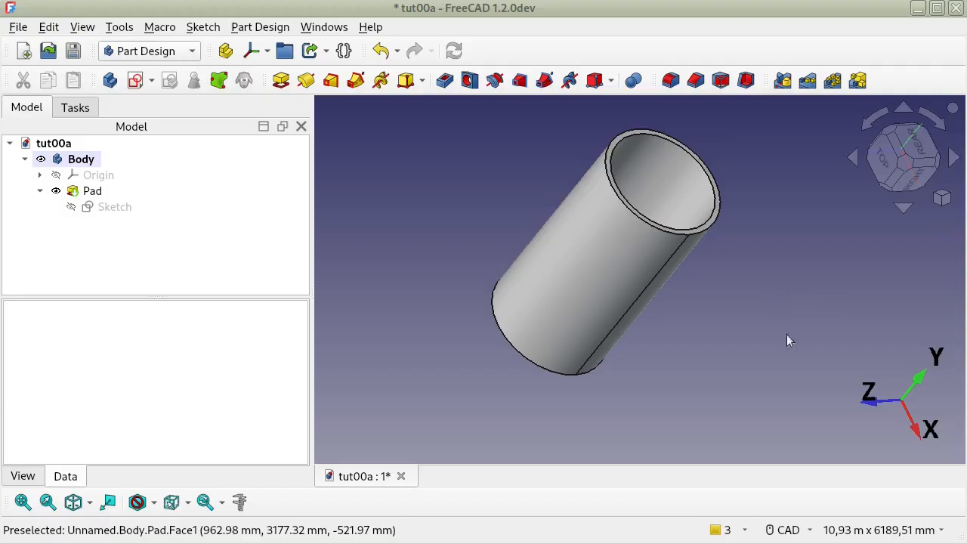
click(70, 56)
middle_drag(763, 314, 733, 291)
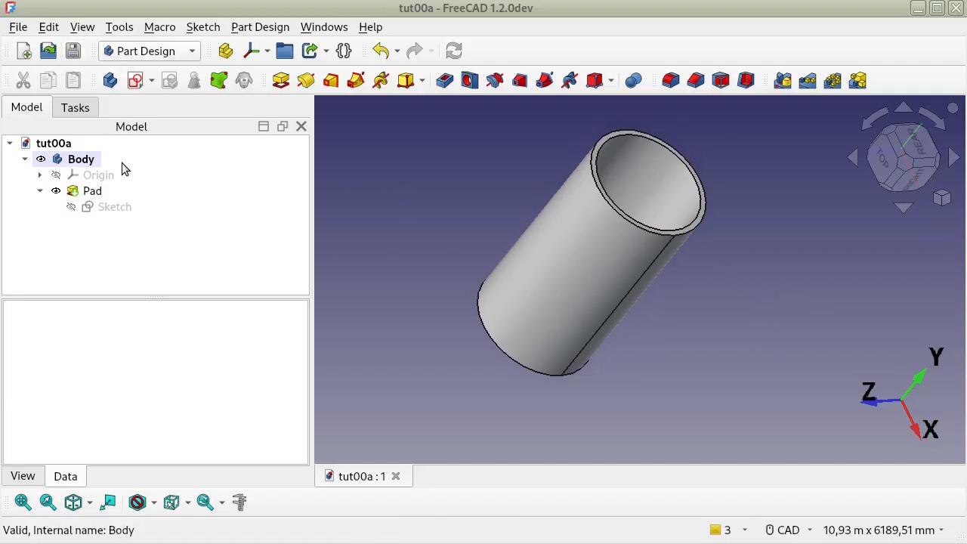
Rename the body as tut00a and deselect it
right_click(73, 162)
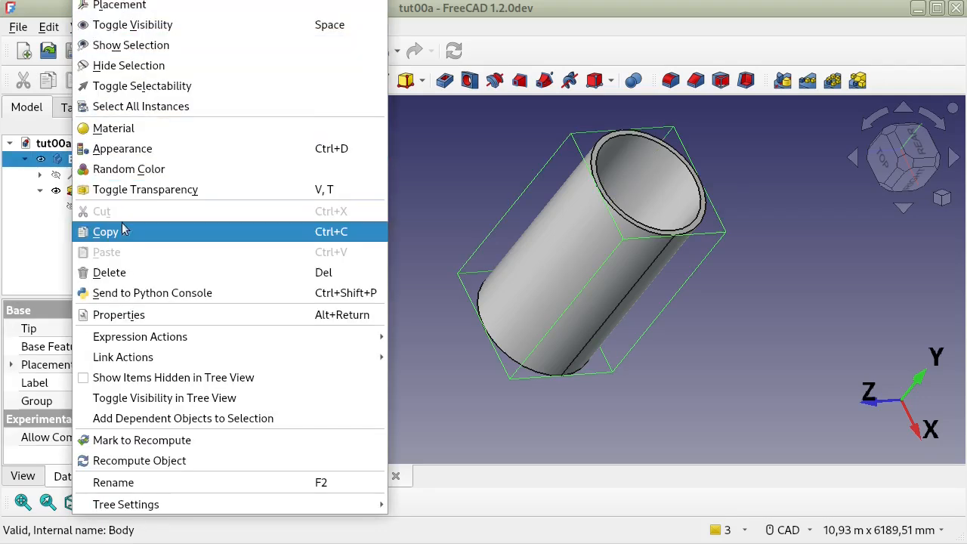
click(182, 482)
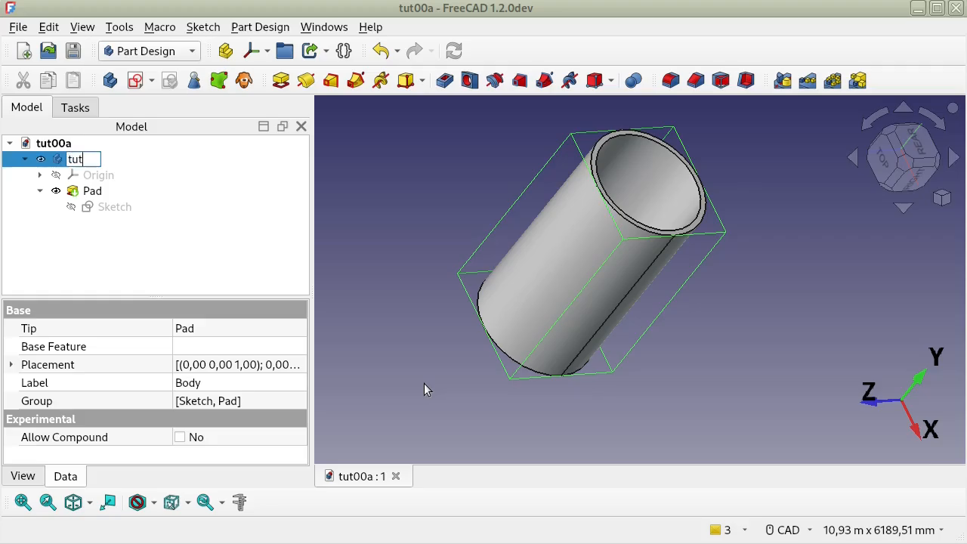
text(tut00a)
key(Return)
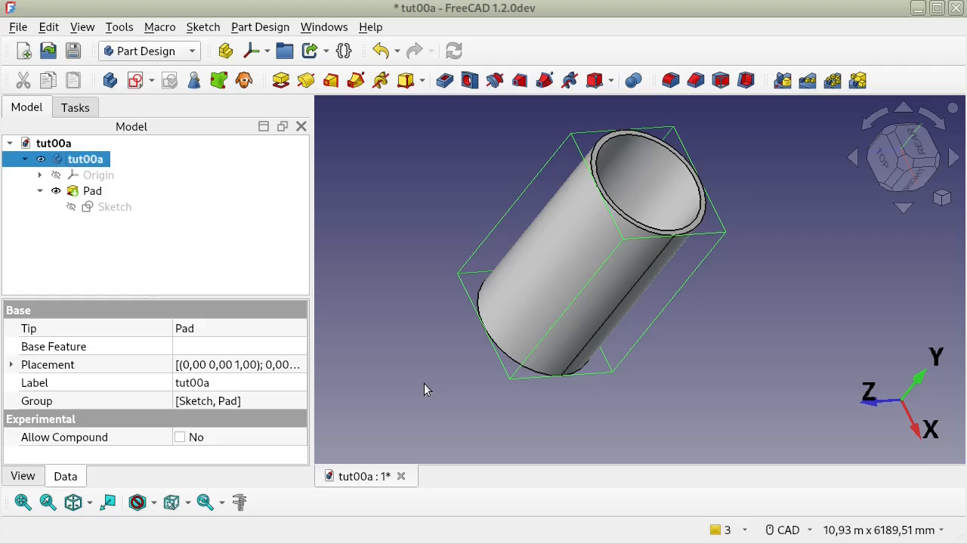
click(752, 403)
Create a new sketch on the cylinder's ring-shaped end face at Y = 4000 mm
middle_drag(518, 339, 560, 424)
middle_drag(669, 249, 727, 296)
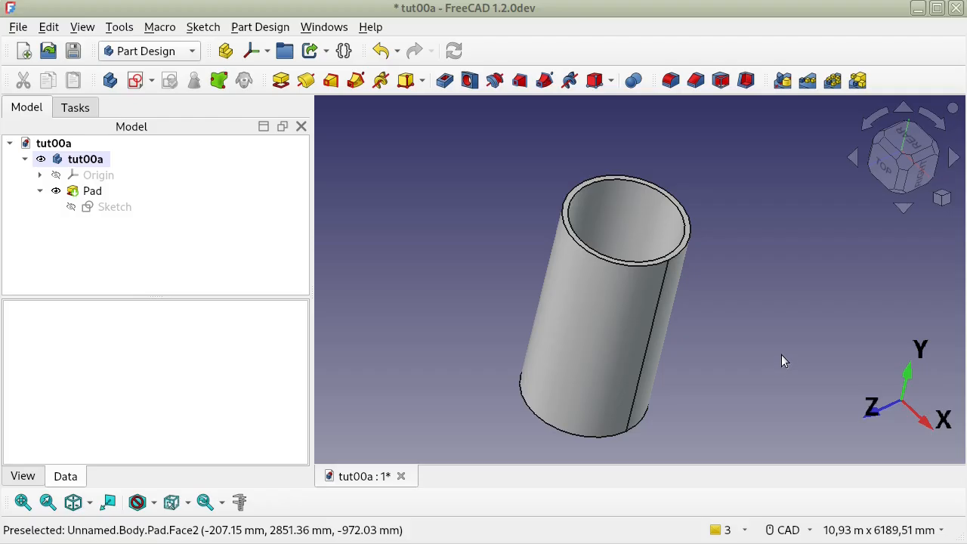
middle_drag(469, 324, 672, 369)
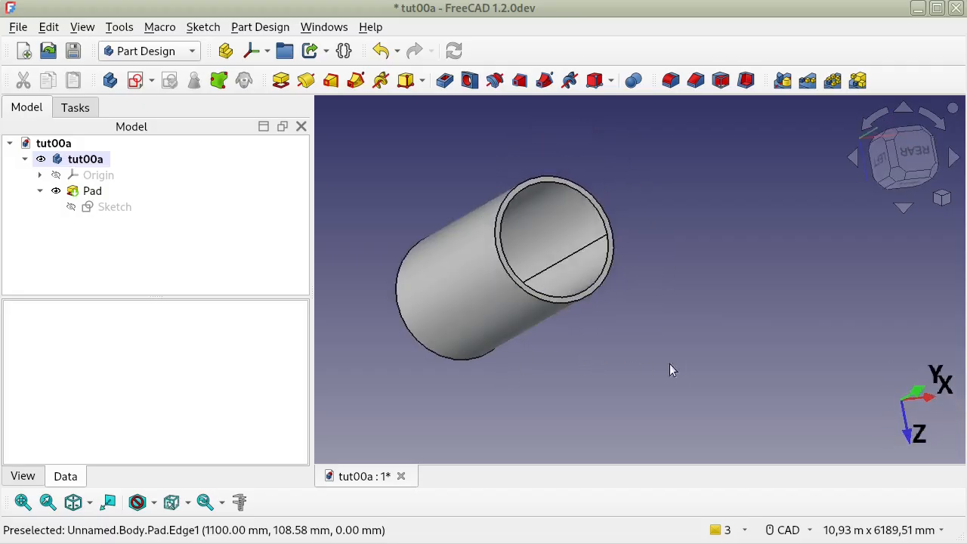
scroll(618, 231, up, 3)
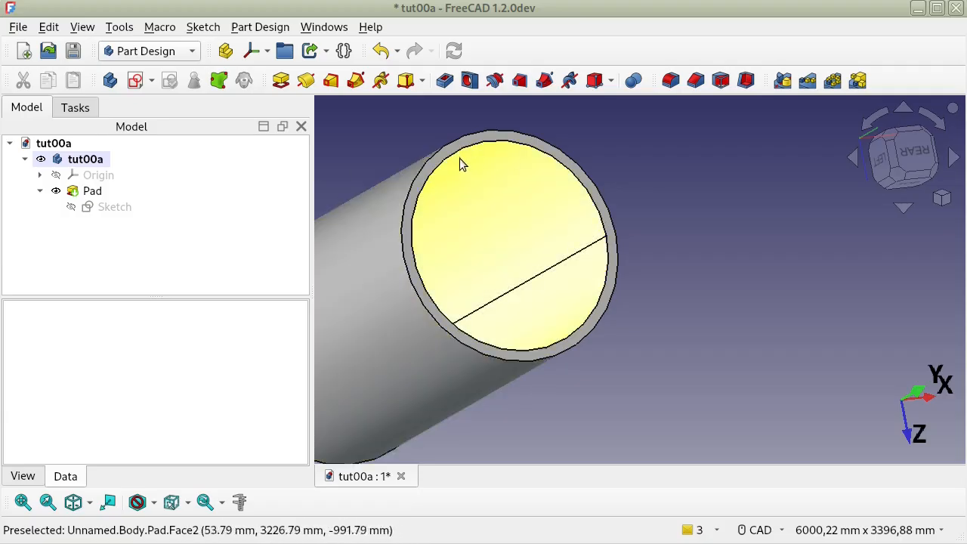
click(436, 158)
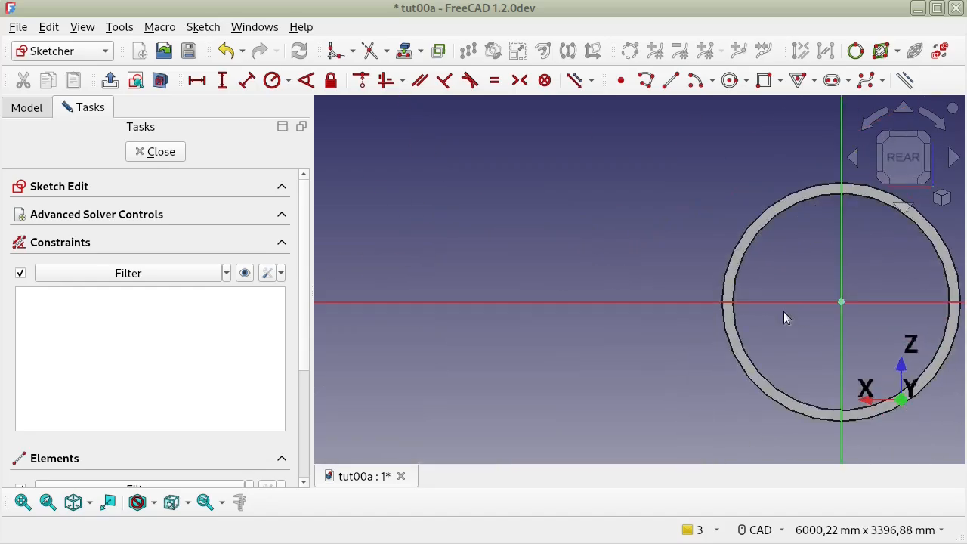
scroll(510, 287, up, 3)
mouse_move(531, 289)
middle_down()
mouse_move(639, 287)
mouse_move(578, 289)
middle_up()
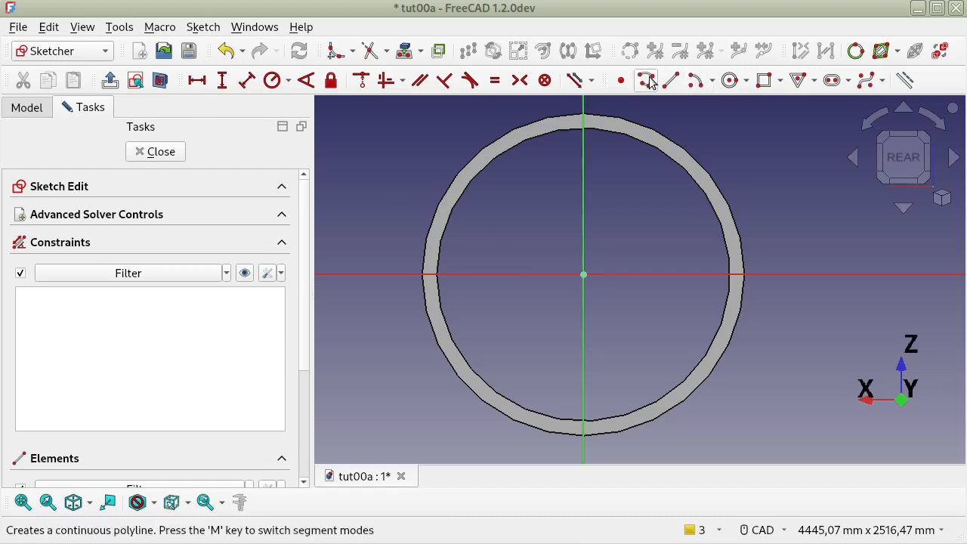
Project the ring face's outer and inner circular edges into the sketch as external geometry
click(405, 53)
click(626, 126)
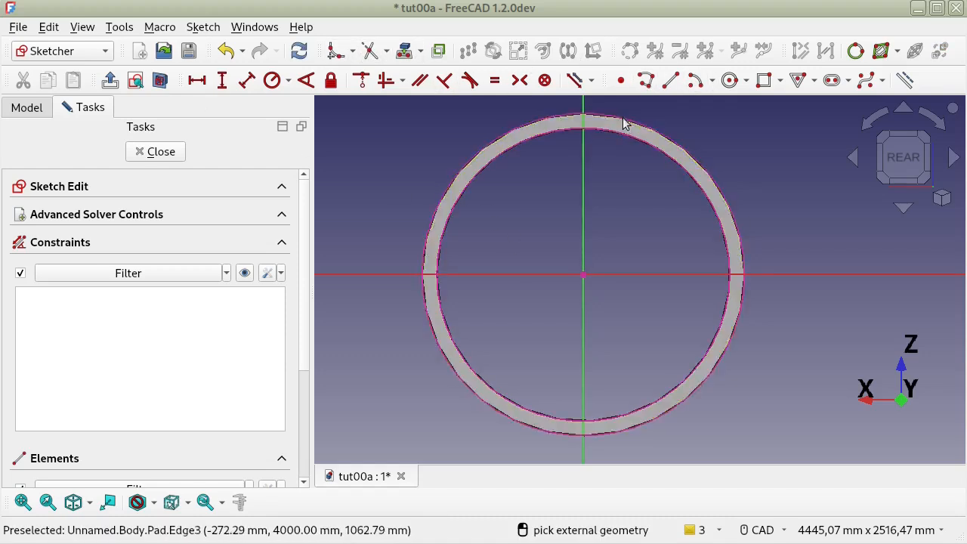
right_click(804, 164)
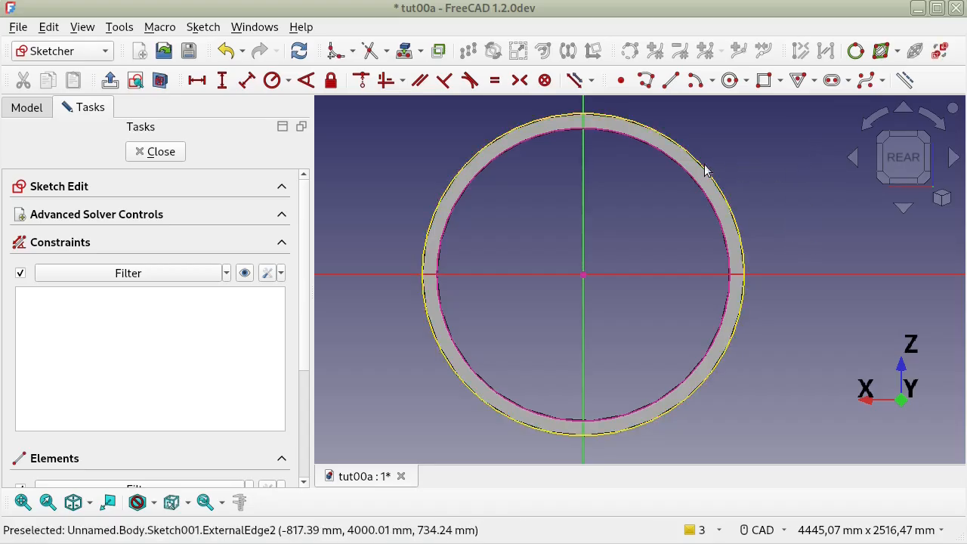
Toggle the projected outer and inner circles to construction geometry
click(704, 167)
click(904, 75)
click(689, 176)
click(904, 79)
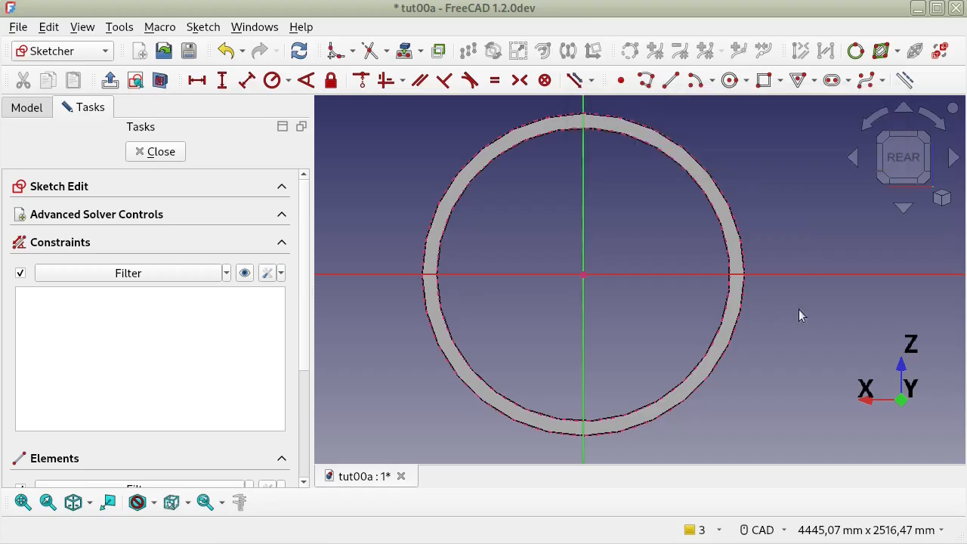
Draw a centre-point arc about the origin along the lower half of the outer circle, starting and ending on the horizontal axis
click(694, 81)
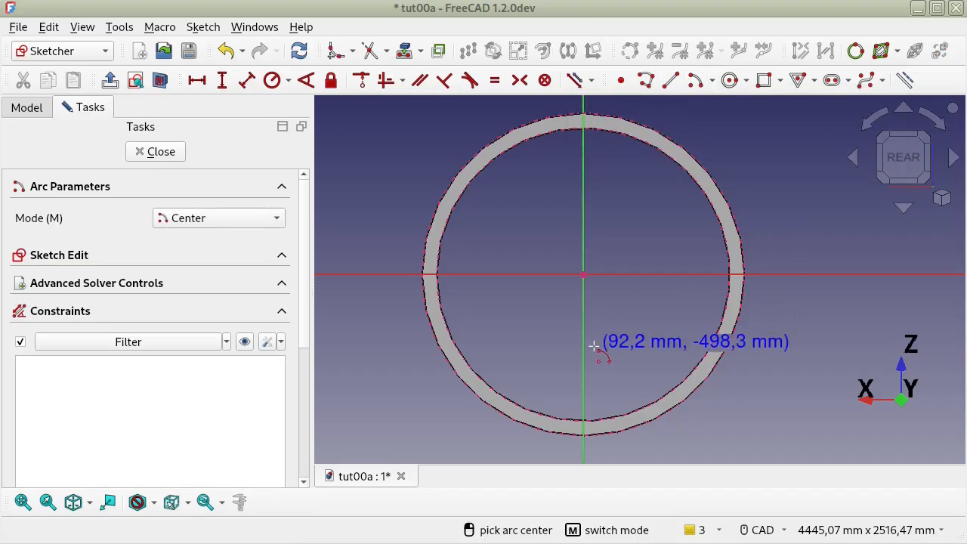
click(583, 274)
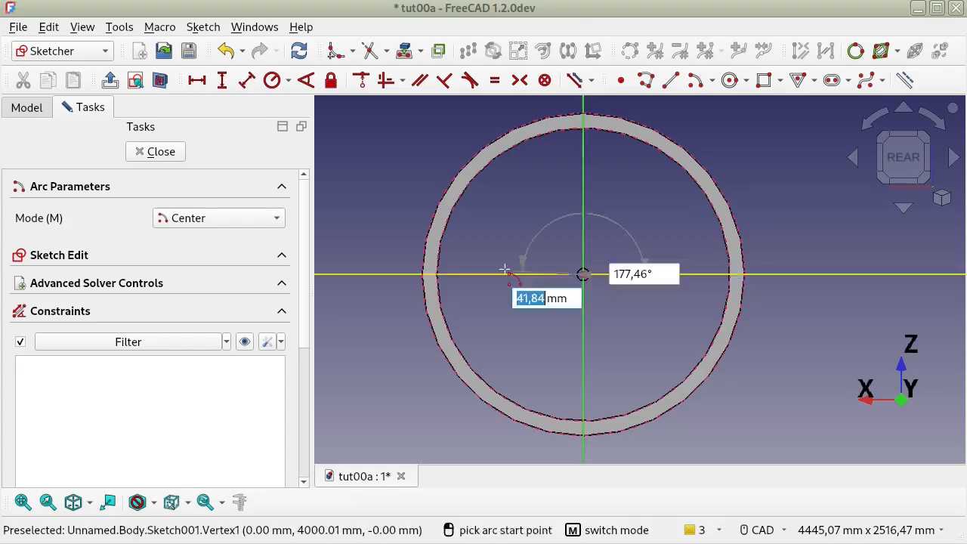
click(425, 274)
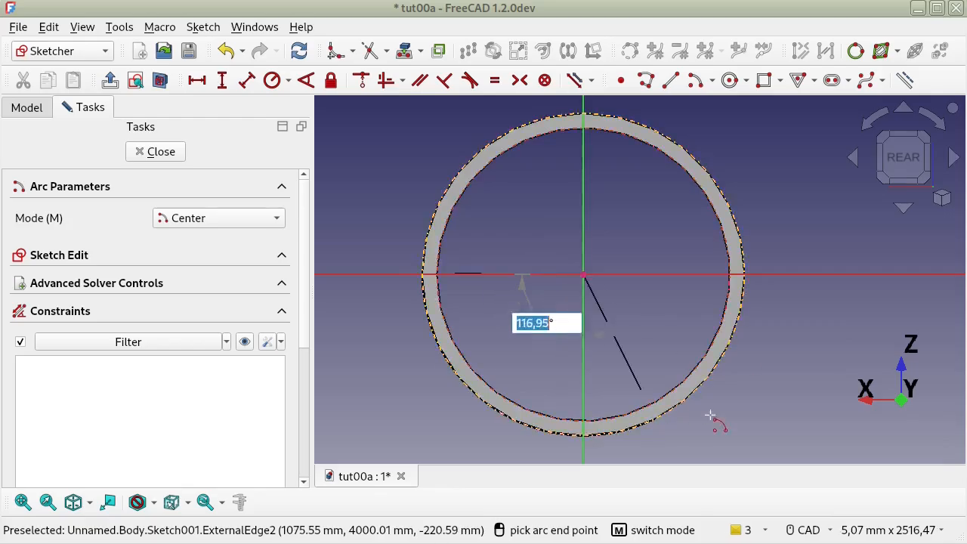
click(746, 274)
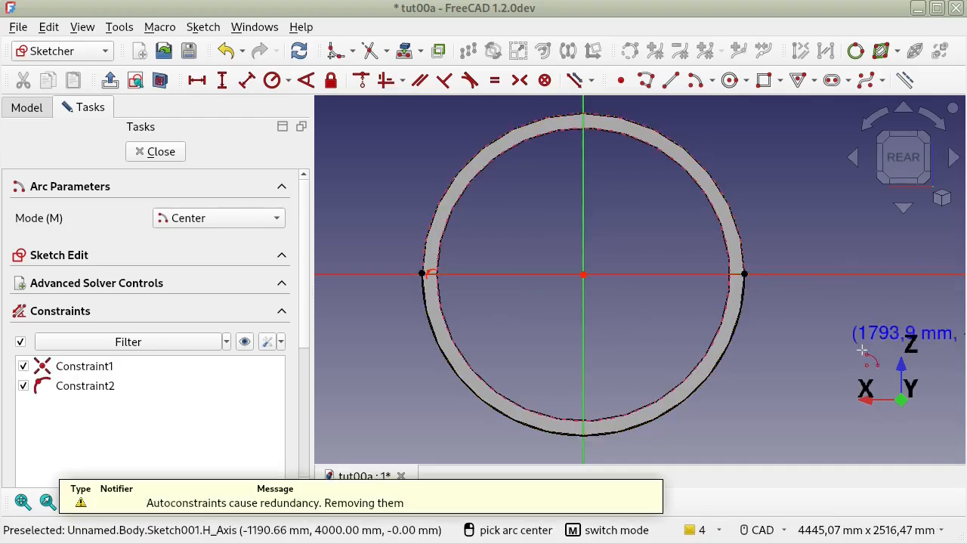
Draw a centre-point arc about the origin along the lower half of the inner circle, starting and ending near the horizontal axis
click(582, 273)
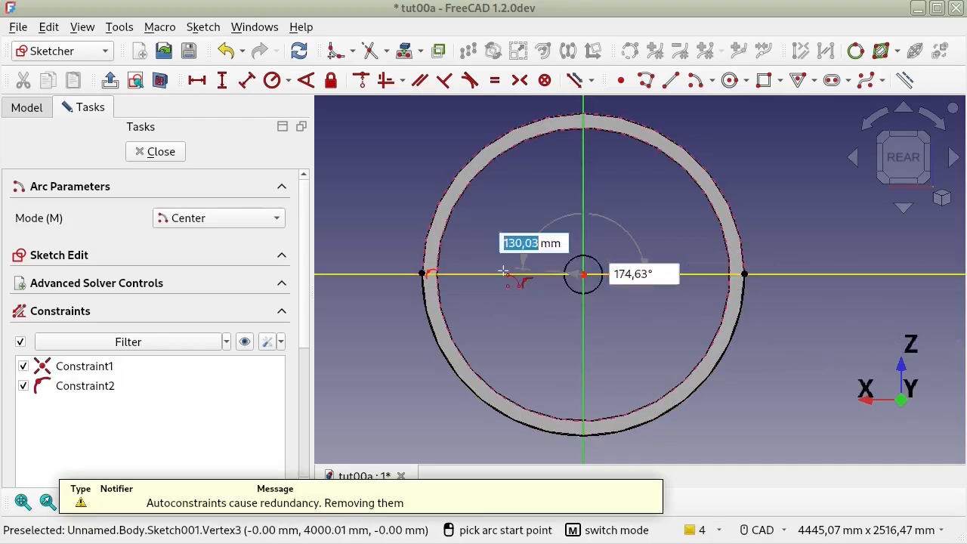
click(429, 275)
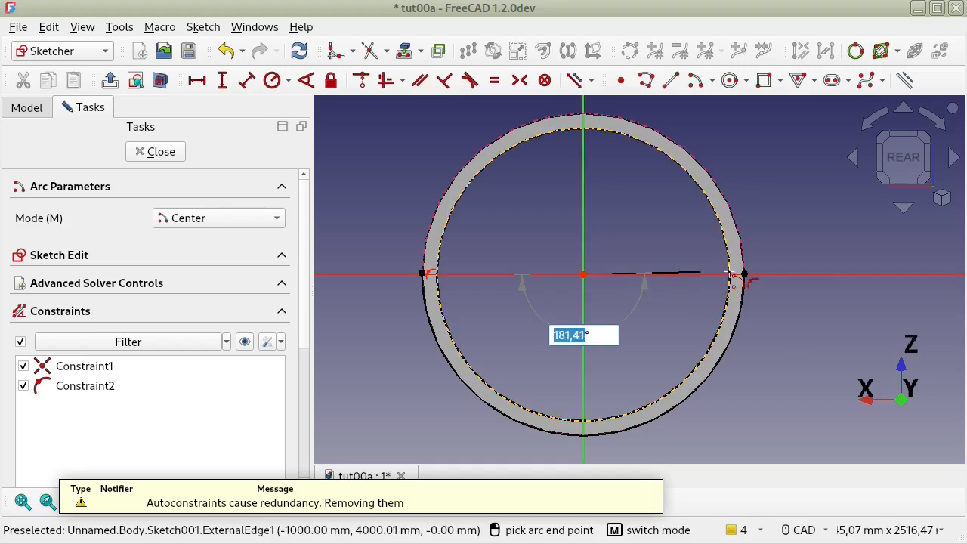
click(732, 279)
key(Escape)
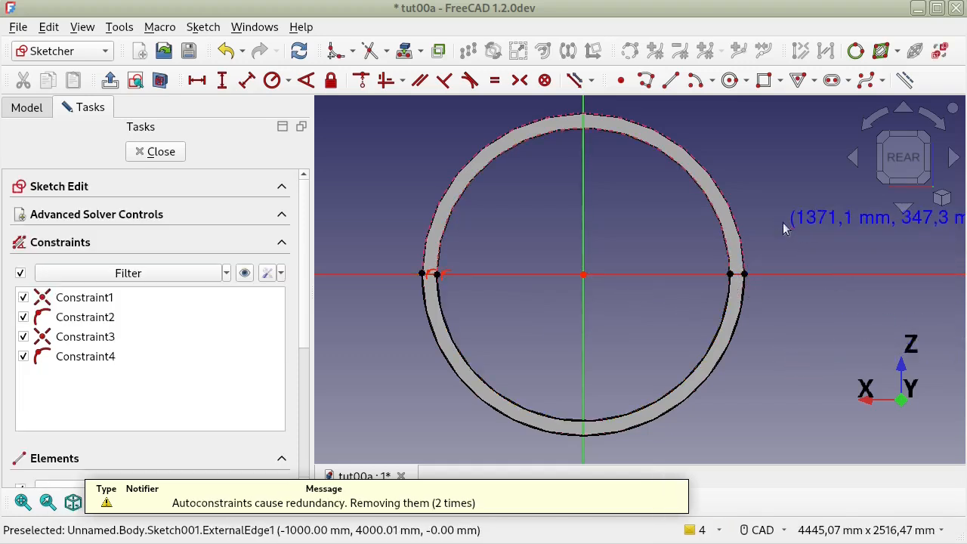
Draw a short line across the ring wall on the positive X side, from the outer arc's end towards the inner arc's end
scroll(475, 291, up, 5)
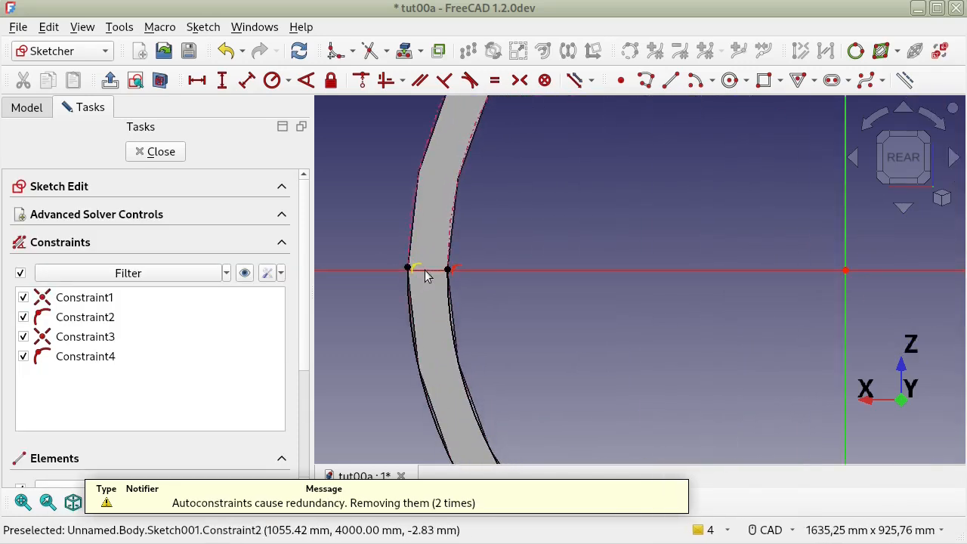
scroll(444, 304, down, 3)
scroll(444, 303, down, 4)
scroll(740, 285, up, 6)
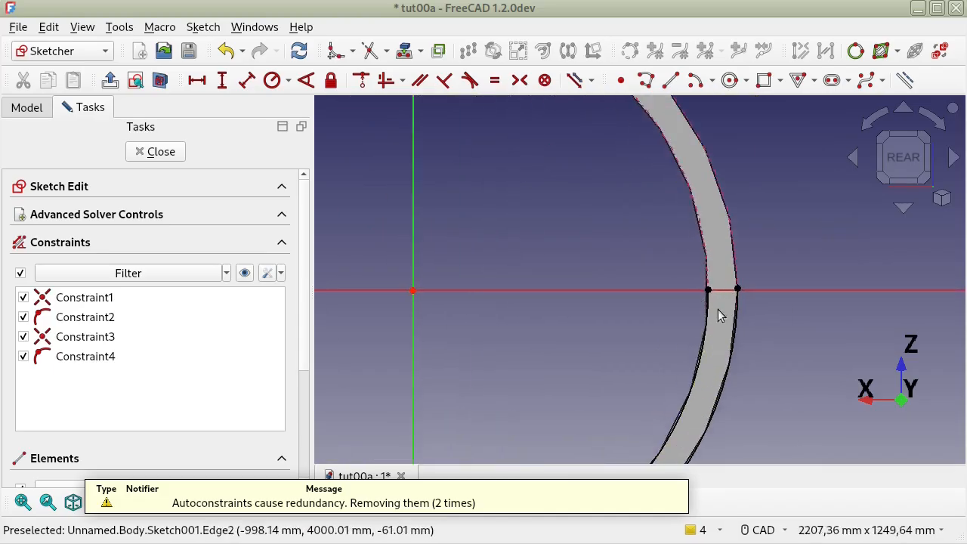
scroll(741, 297, down, 4)
scroll(501, 302, up, 2)
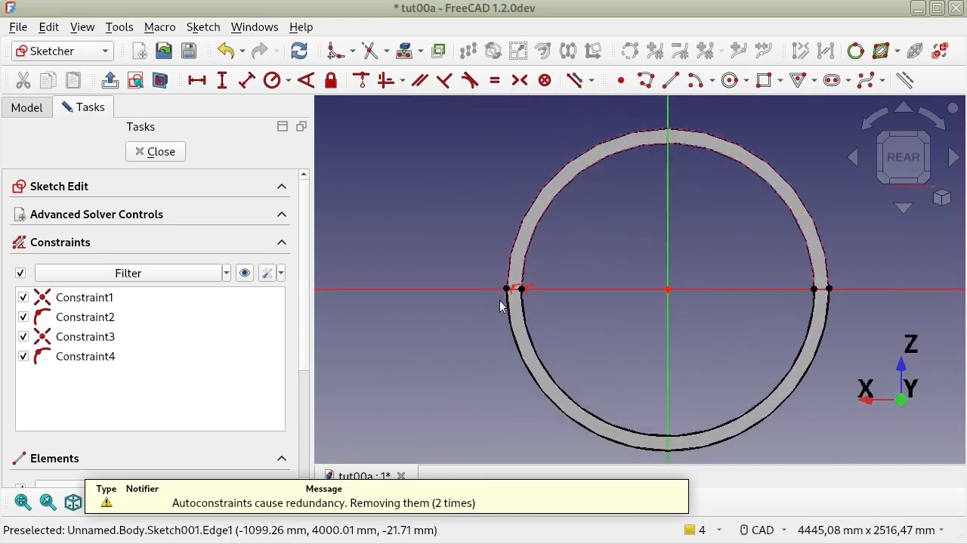
click(671, 80)
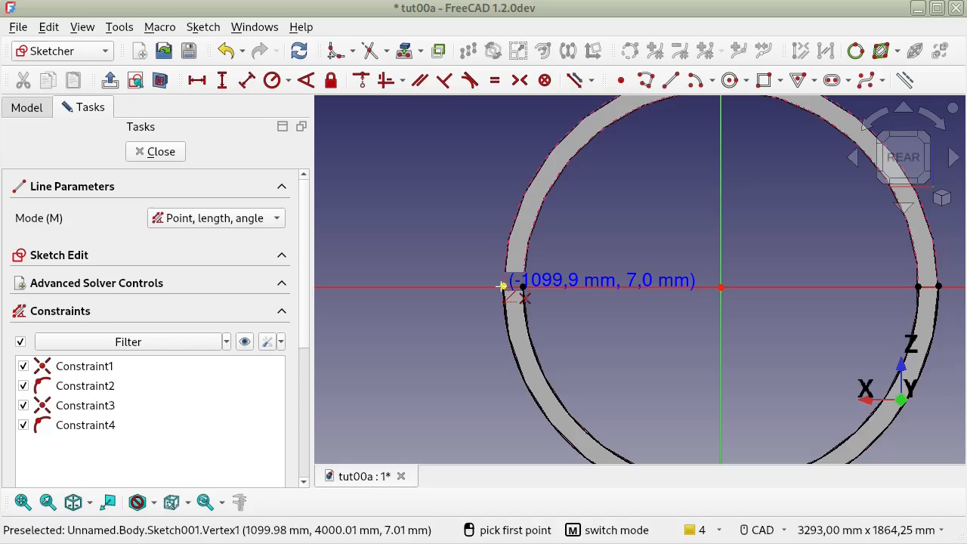
click(505, 286)
click(524, 287)
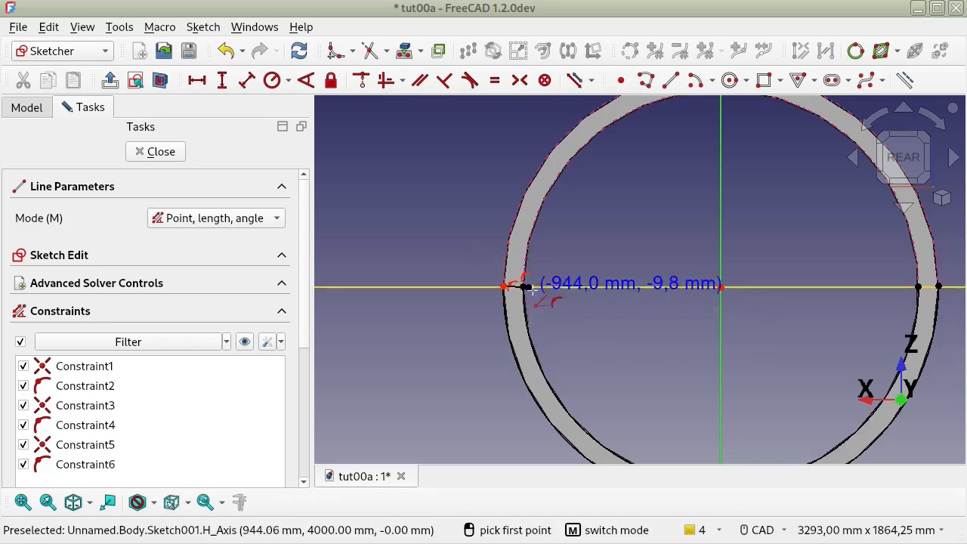
key(Escape)
Make the line's free end coincident with the inner arc's endpoint on the positive X side
scroll(536, 302, up, 4)
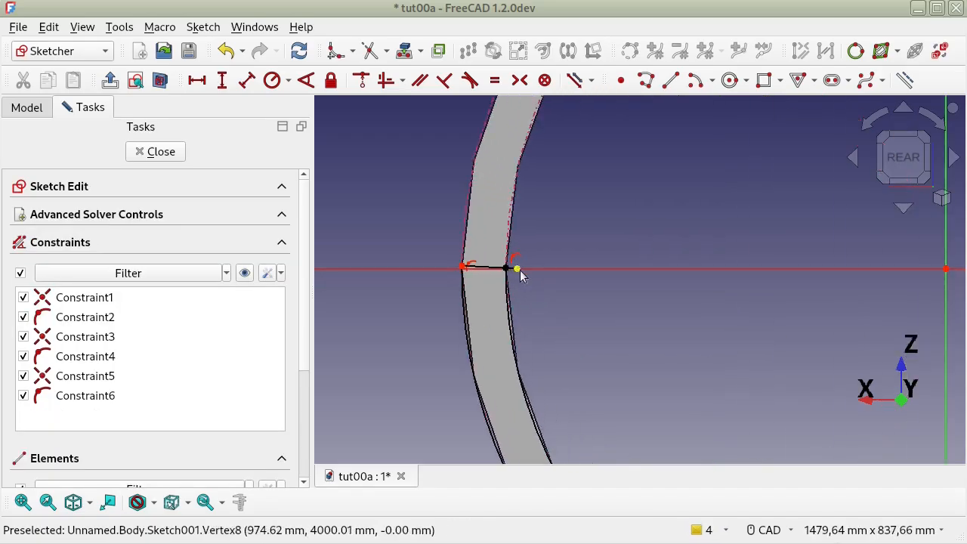
click(511, 269)
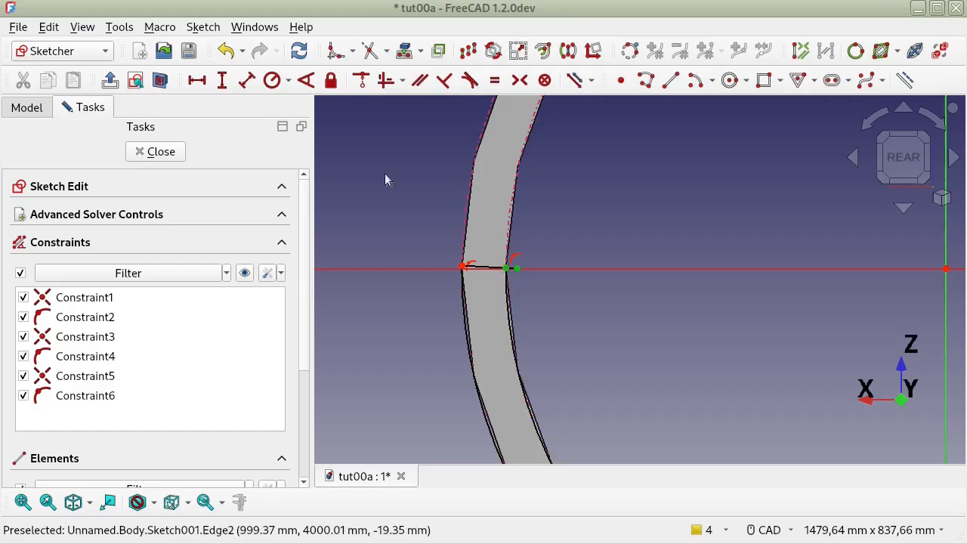
click(361, 79)
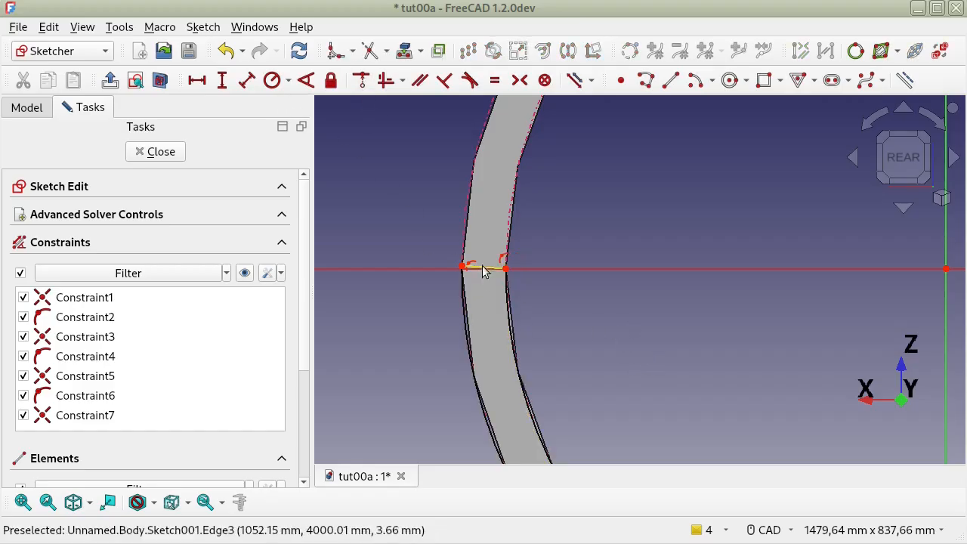
Try to align the inner and outer arc endpoints on the negative X side with a horizontal constraint
click(404, 80)
click(400, 121)
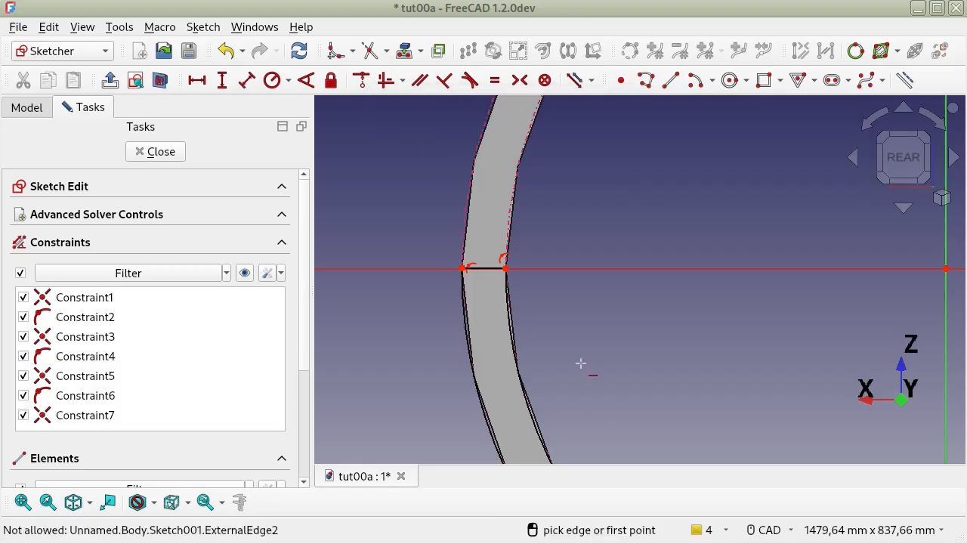
scroll(583, 331, up, 1)
scroll(583, 330, down, 2)
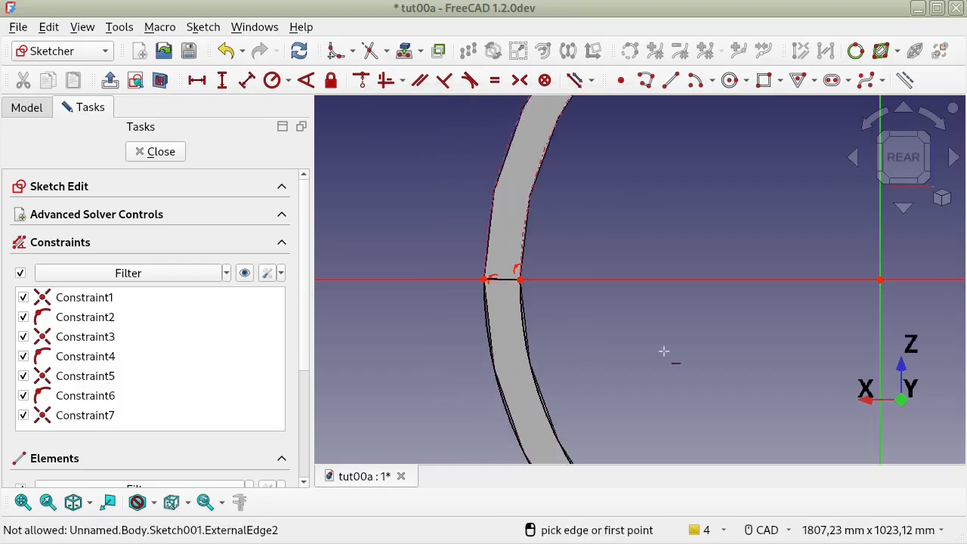
middle_drag(880, 348, 509, 346)
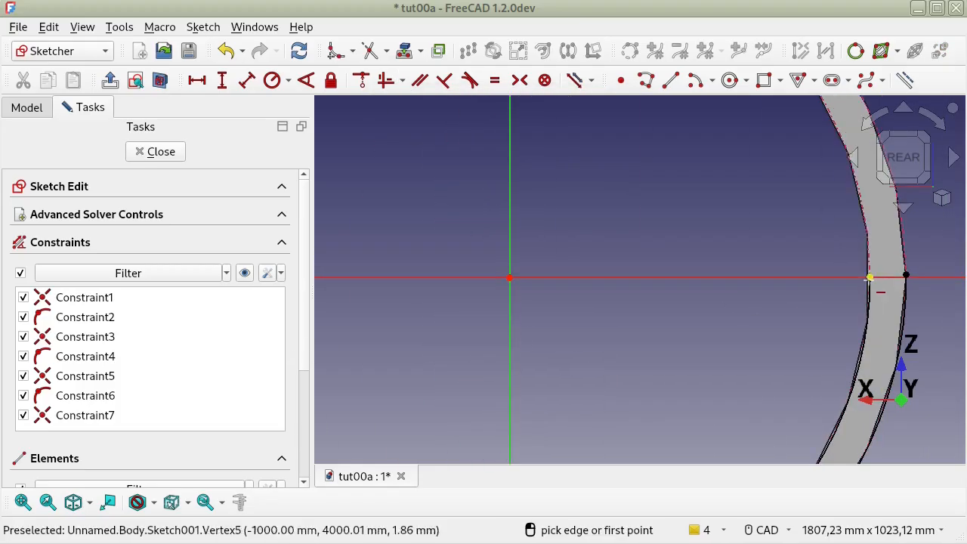
click(871, 276)
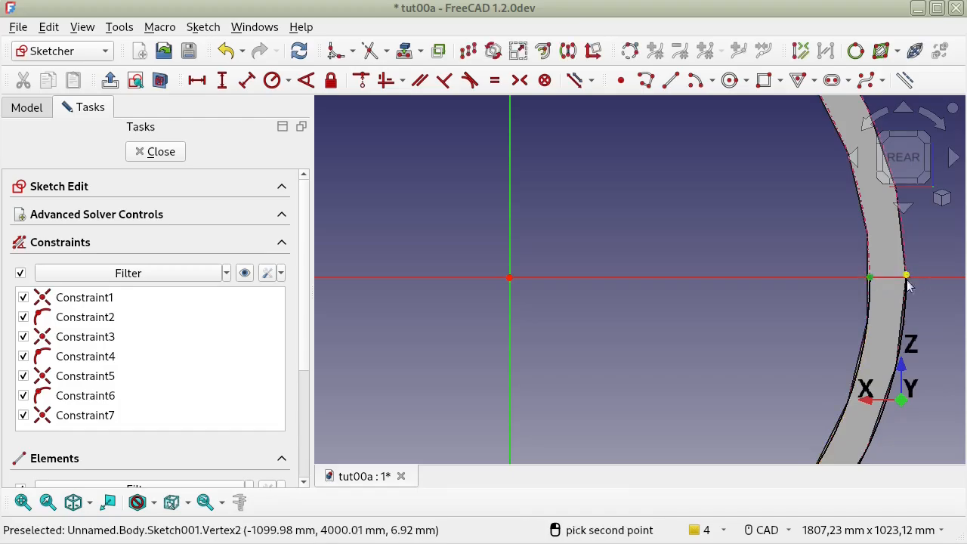
click(907, 277)
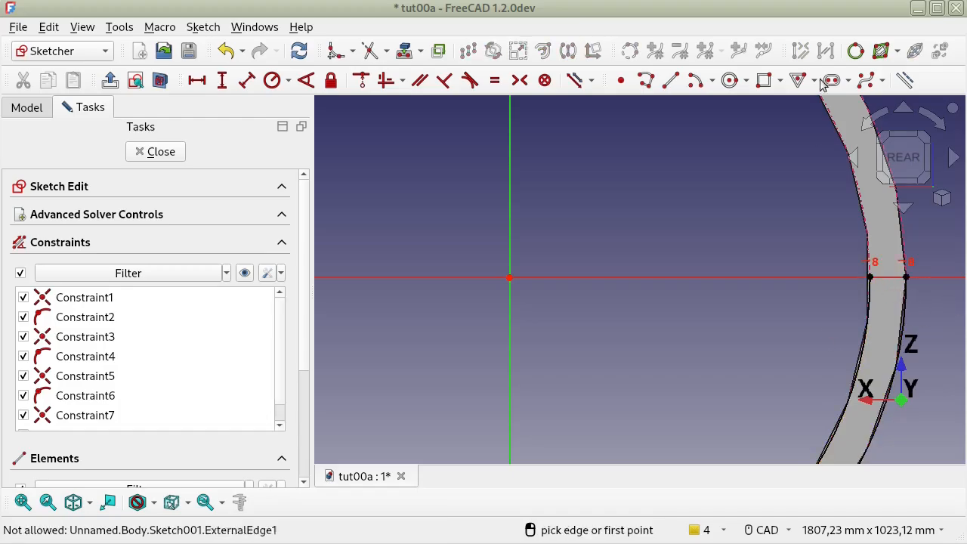
Undo the horizontal constraint between the arc endpoints on the negative X side
click(669, 80)
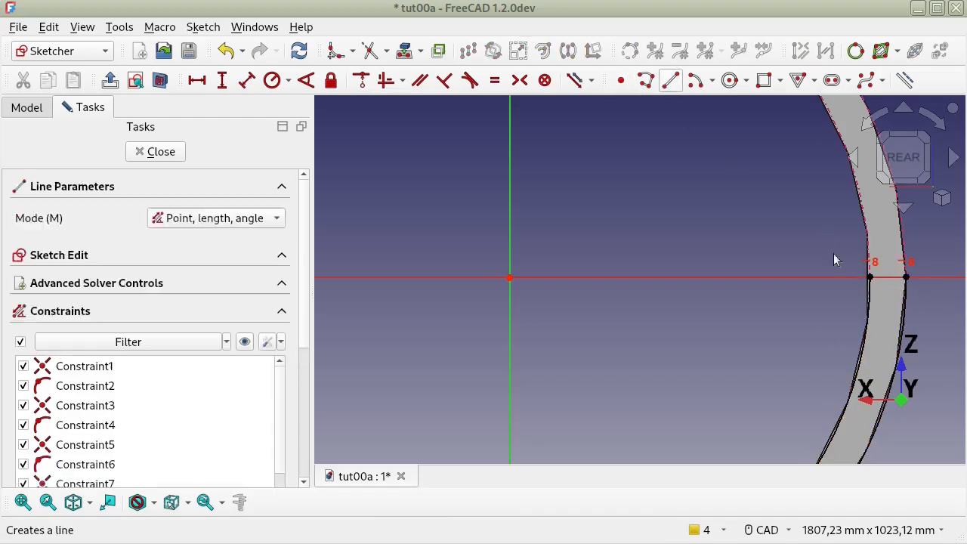
click(870, 277)
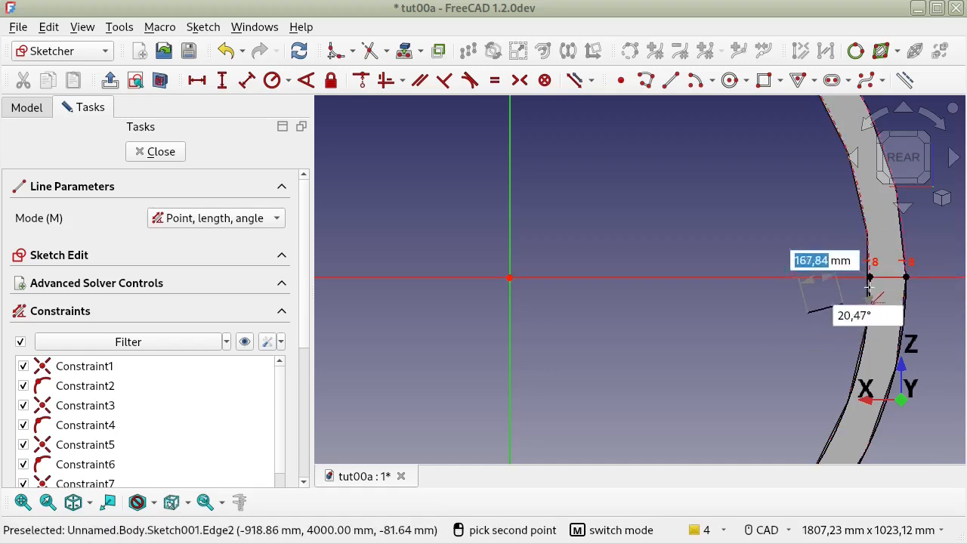
right_click(819, 309)
right_click(781, 314)
key(ctrl+z)
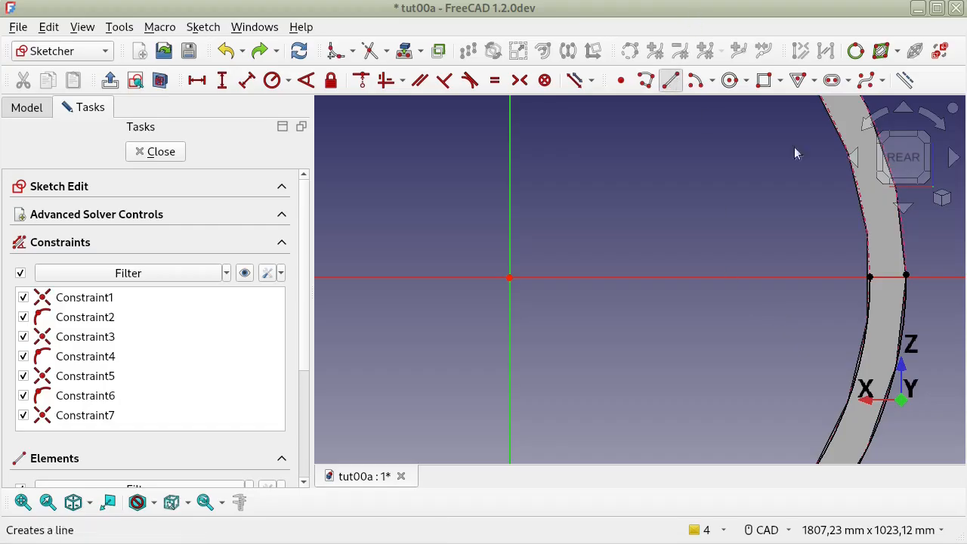
Draw a line joining the inner and outer arc endpoints on the negative X side and constrain it horizontal
click(870, 278)
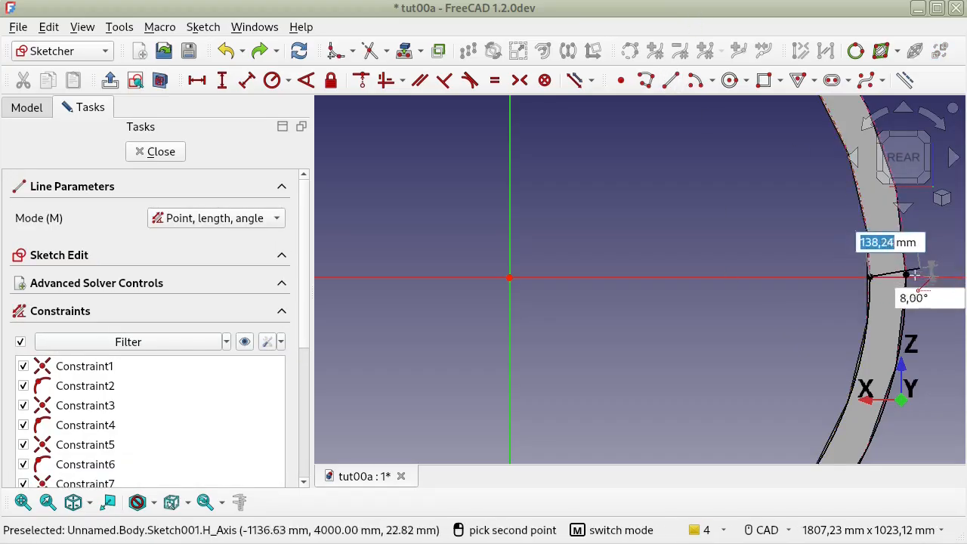
click(906, 275)
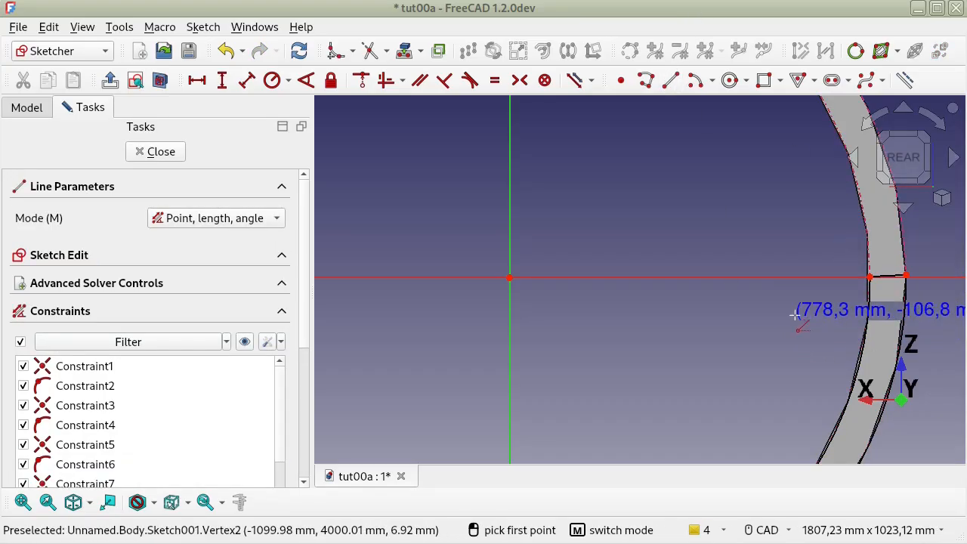
key(Escape)
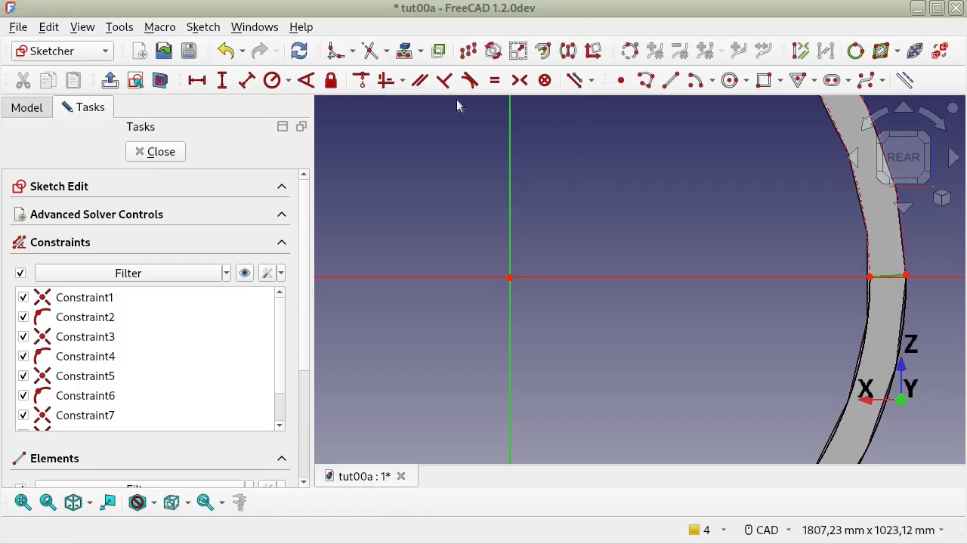
click(404, 81)
click(417, 124)
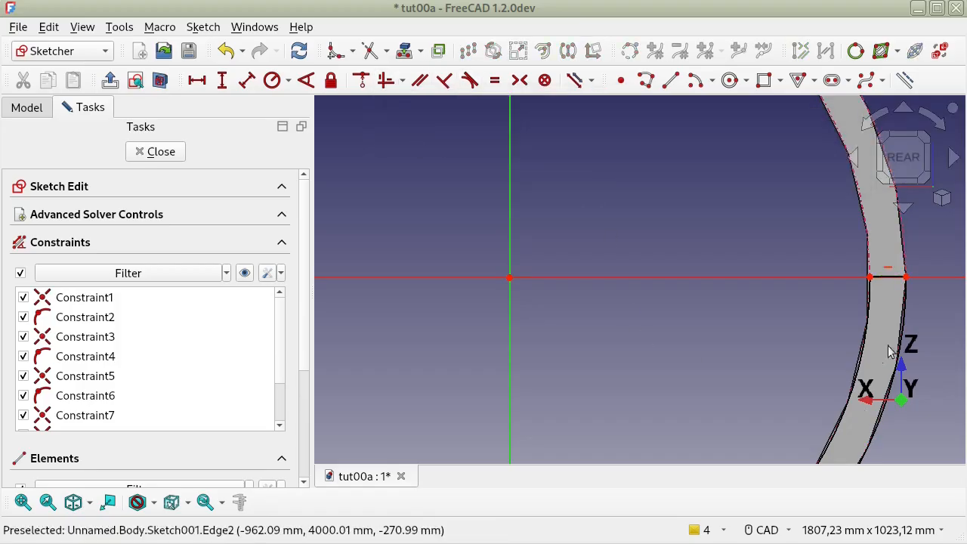
Show the sketch's solver status to check its remaining degrees of freedom
scroll(802, 298, down, 2)
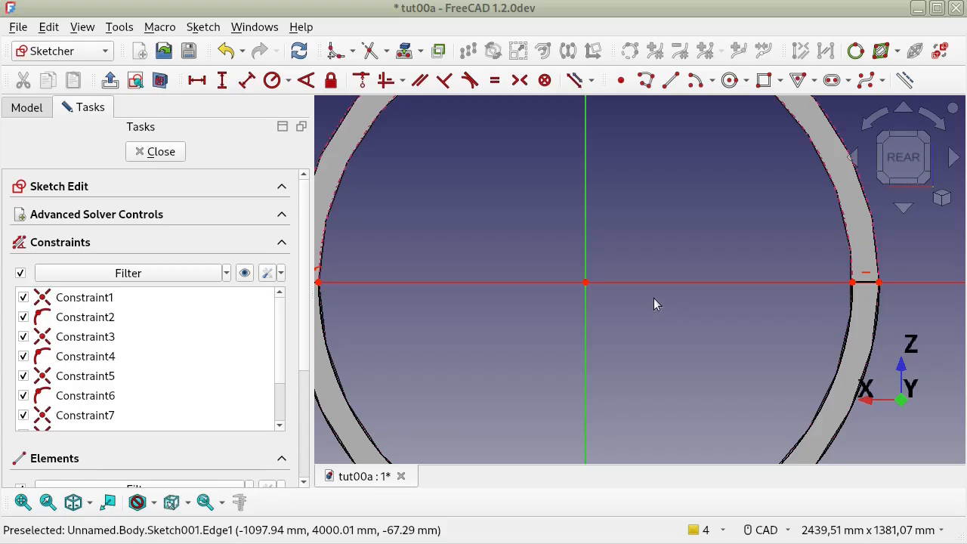
scroll(653, 302, down, 1)
mouse_move(450, 378)
middle_down()
mouse_move(470, 300)
mouse_move(425, 309)
middle_up()
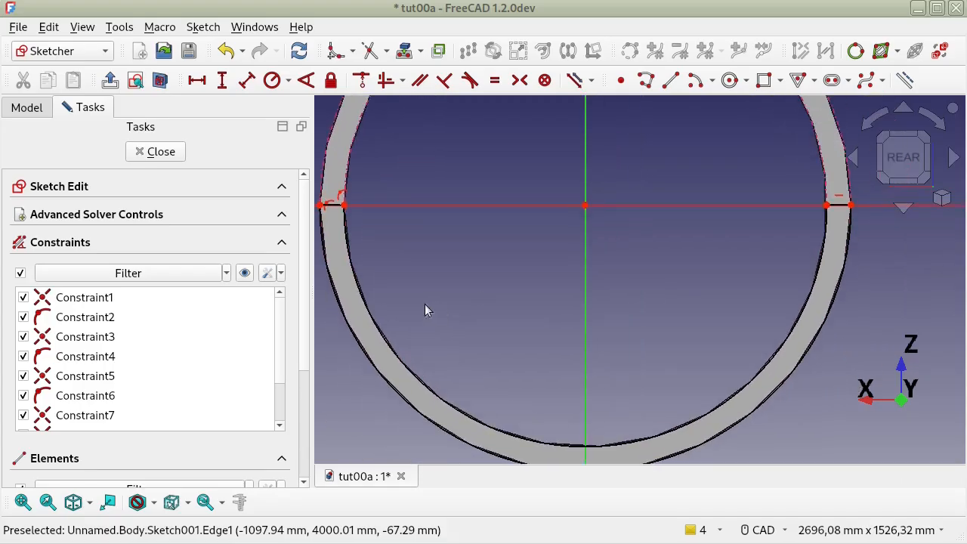
click(279, 185)
click(279, 185)
click(280, 185)
click(280, 185)
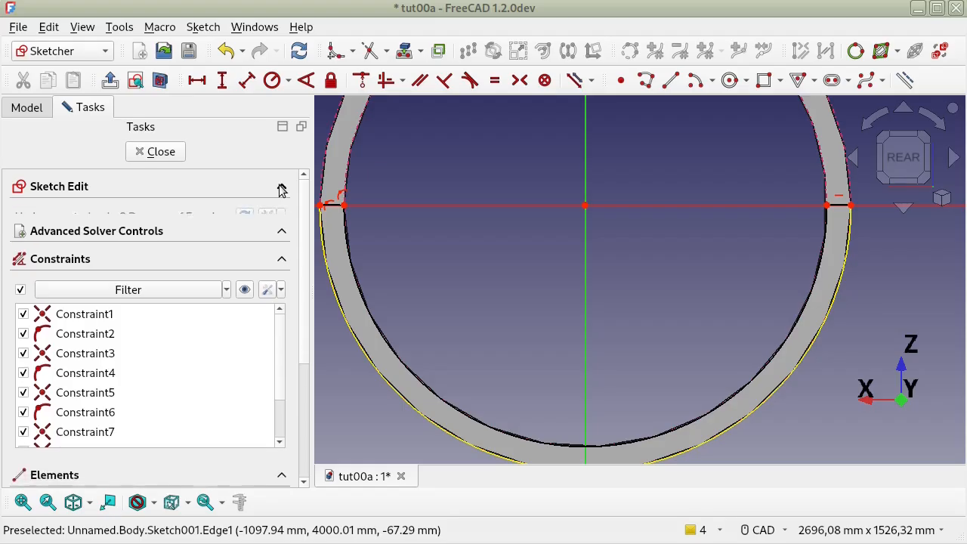
click(279, 186)
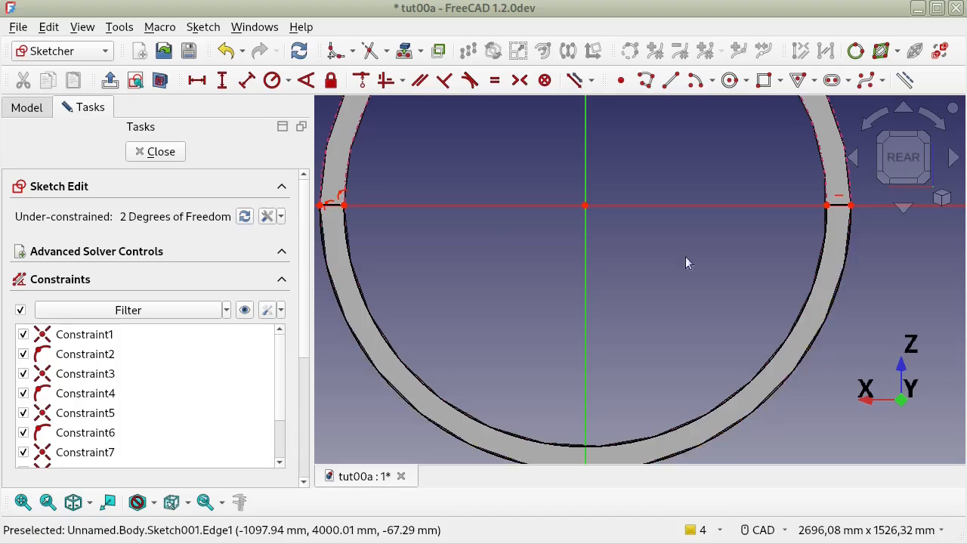
Test the outer arc's positive X endpoint by moving it off the horizontal axis, and constrain that point to lie on the axis
key(Left)
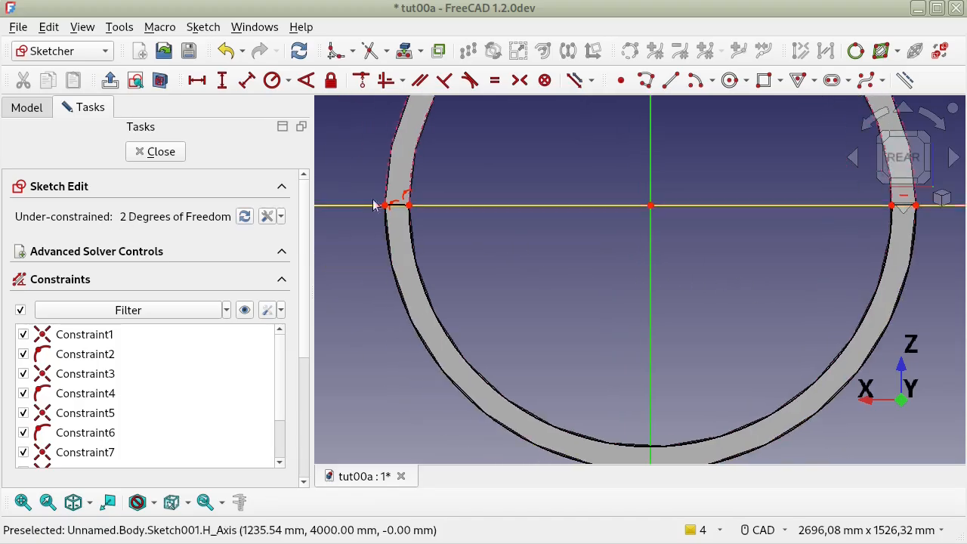
mouse_move(409, 205)
mouse_down()
mouse_move(423, 196)
mouse_move(359, 222)
mouse_move(384, 215)
mouse_up()
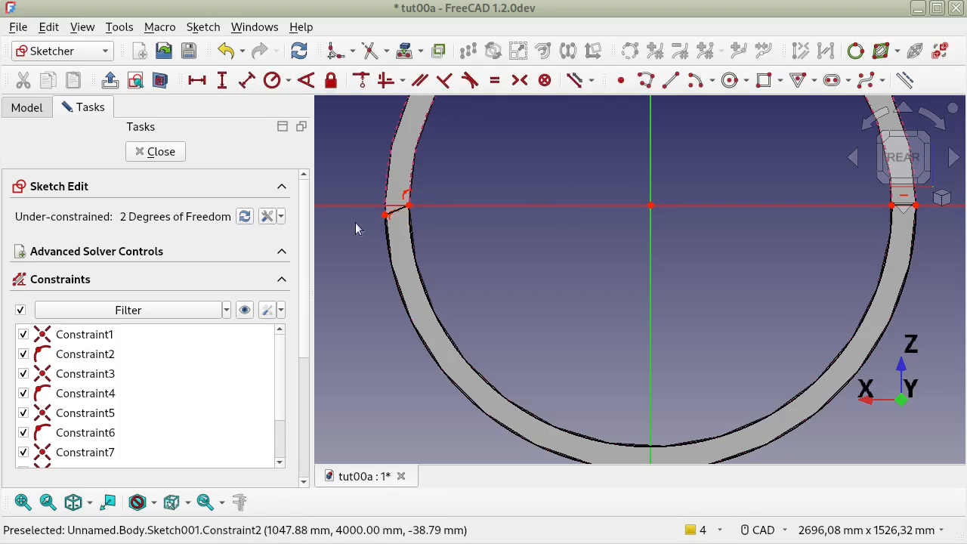
scroll(382, 218, up, 3)
scroll(382, 217, up, 2)
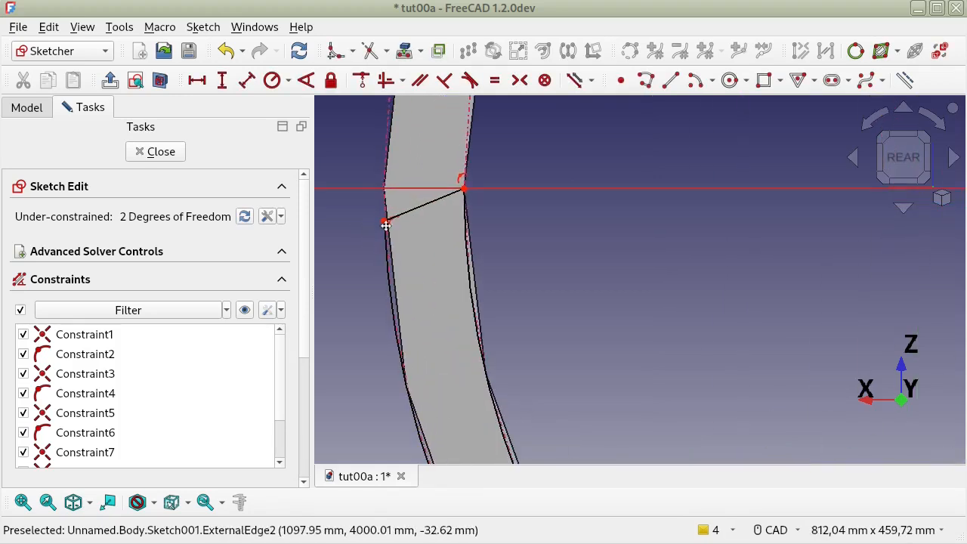
middle_drag(384, 216, 441, 270)
click(461, 270)
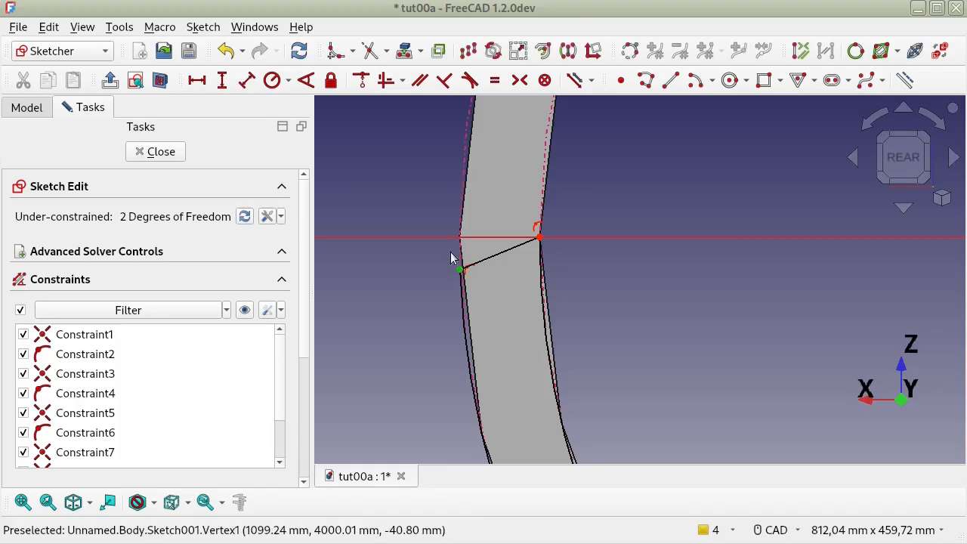
click(452, 239)
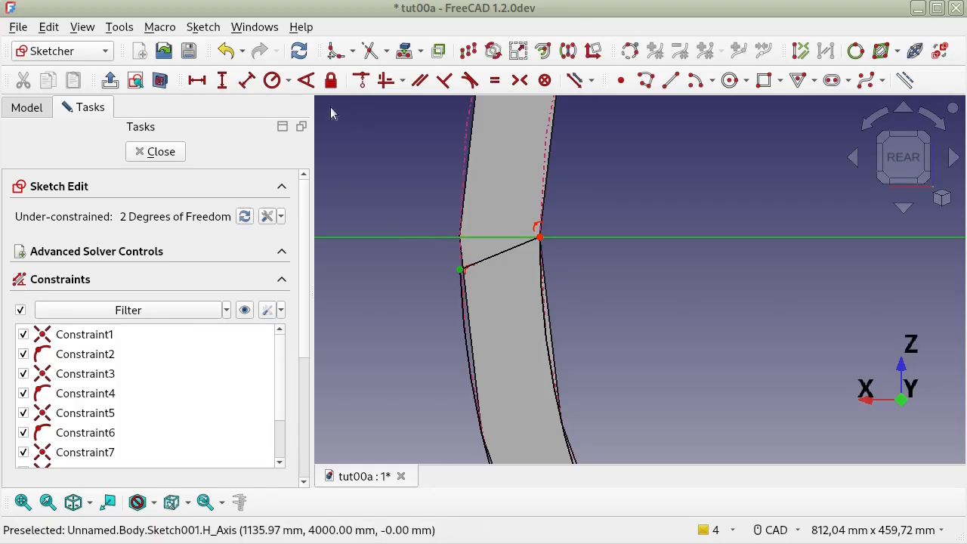
click(361, 80)
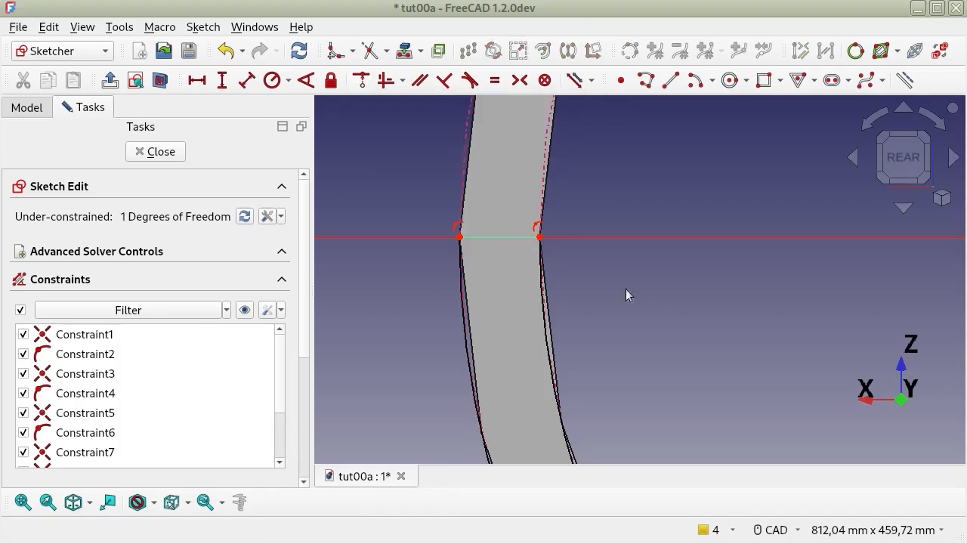
Test the outer arc's negative X endpoint by moving it below the horizontal axis, and constrain that point to lie on the axis
scroll(651, 299, down, 4)
scroll(717, 348, down, 3)
middle_drag(740, 358, 319, 314)
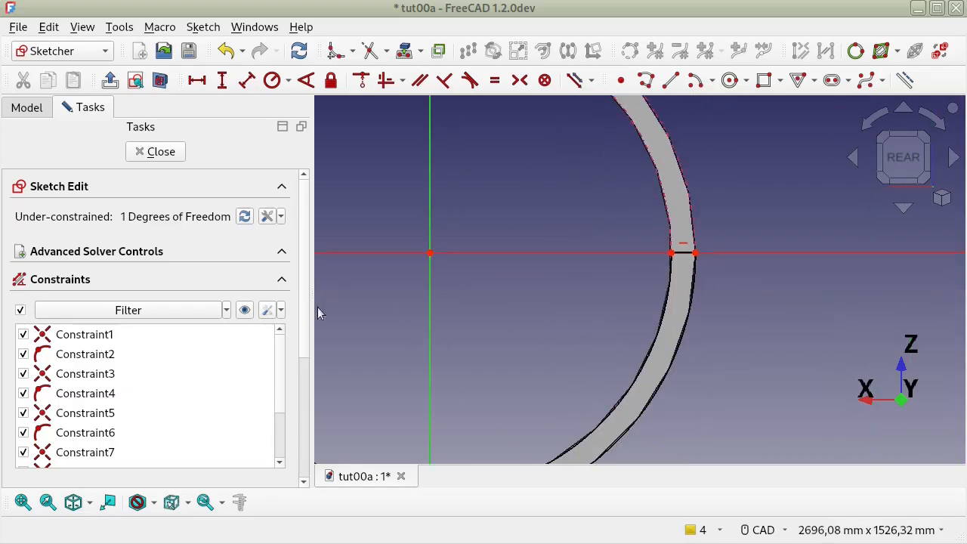
scroll(683, 260, up, 6)
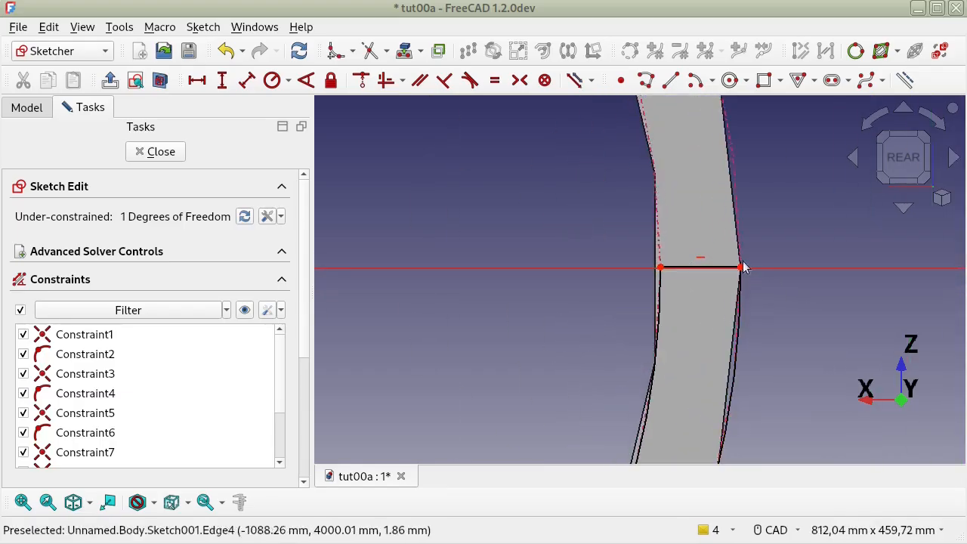
drag(740, 269, 744, 289)
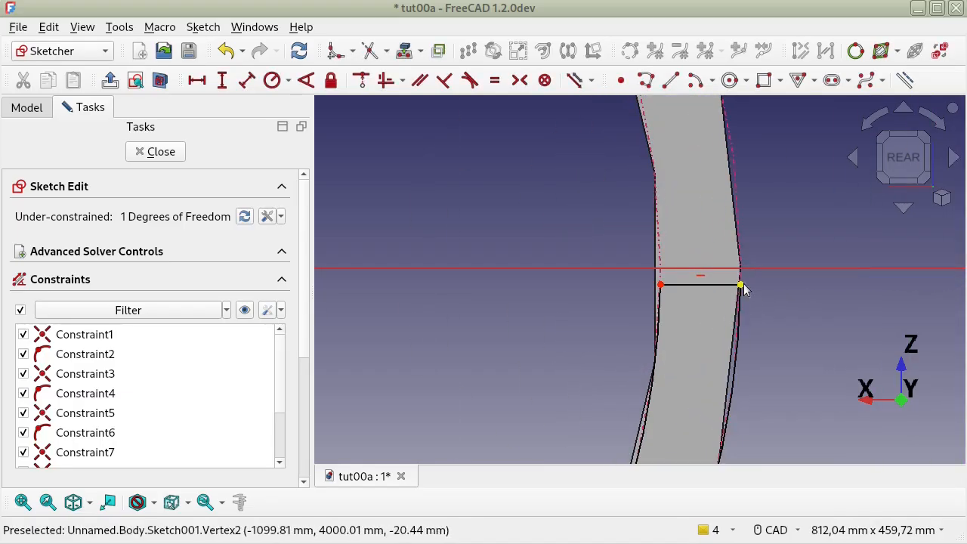
click(742, 288)
click(768, 270)
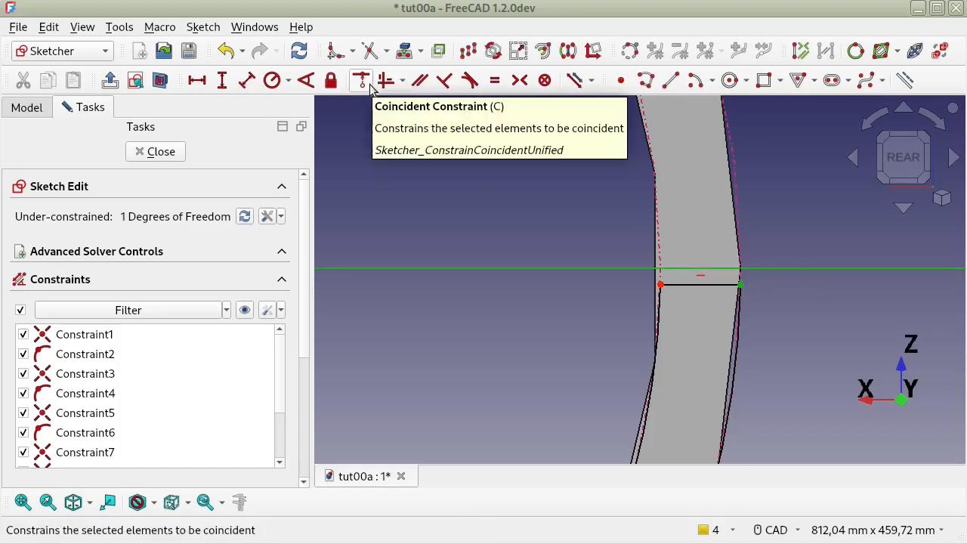
click(362, 80)
Check the whole half-ring profile and close the sketch
scroll(567, 380, down, 4)
middle_drag(498, 385, 781, 248)
scroll(775, 254, down, 6)
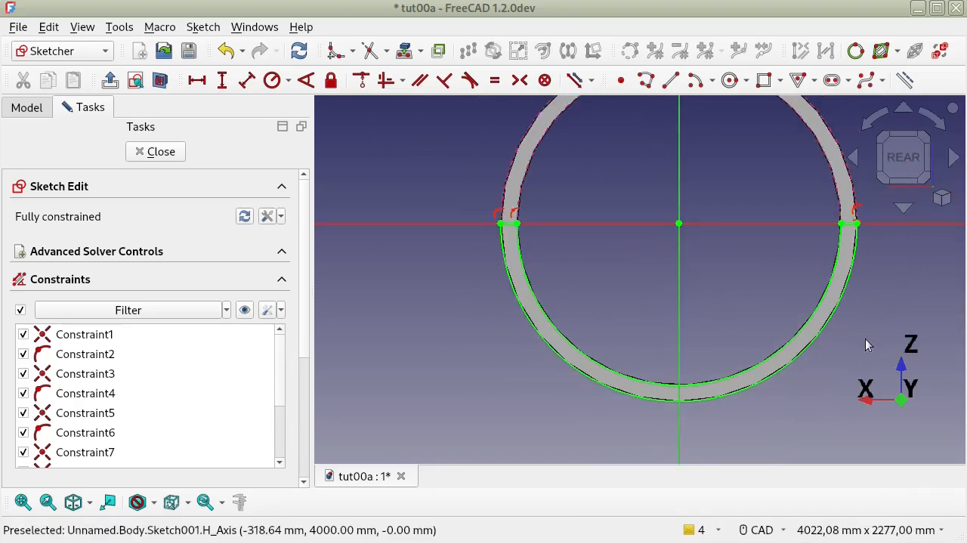
click(180, 158)
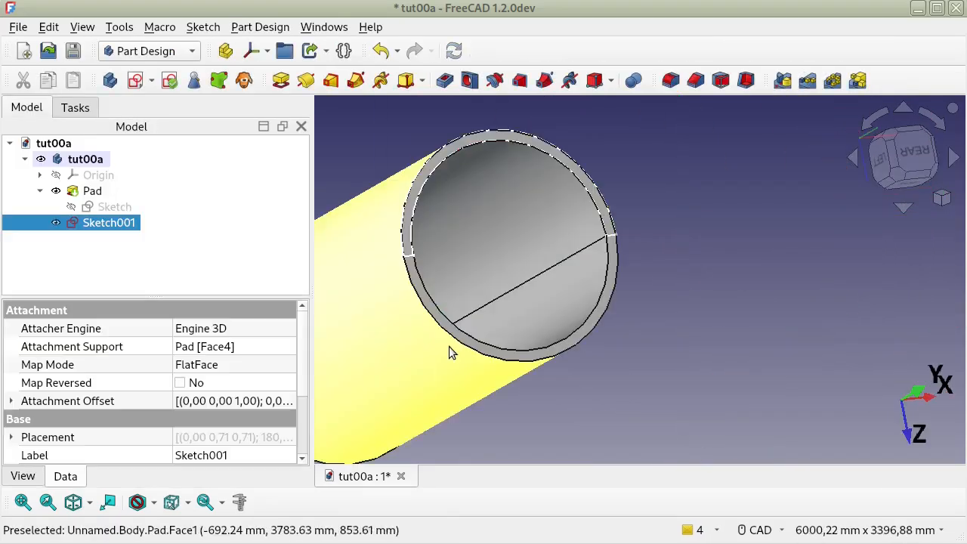
Pad the half-ring sketch 4000 mm in the reversed direction, along the existing cylinder
middle_drag(695, 367, 780, 352)
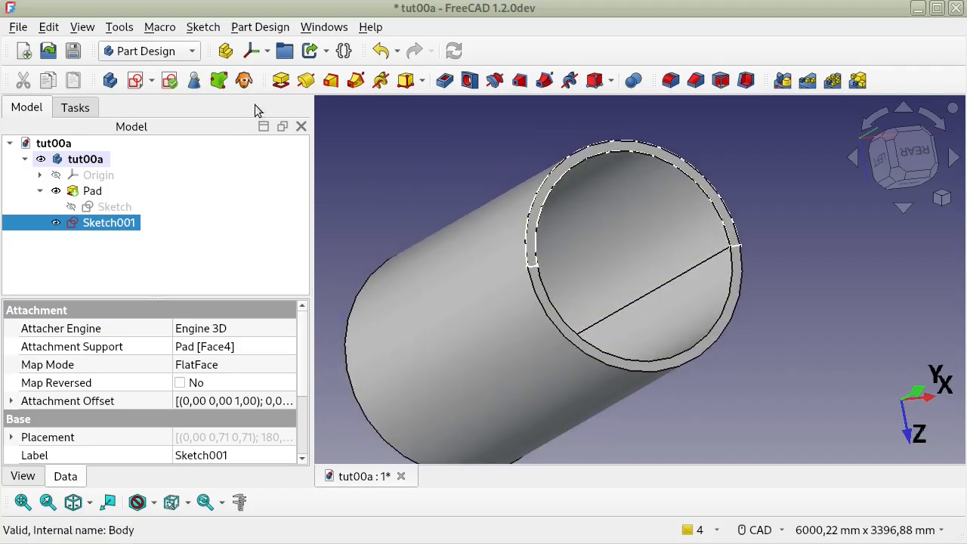
click(280, 80)
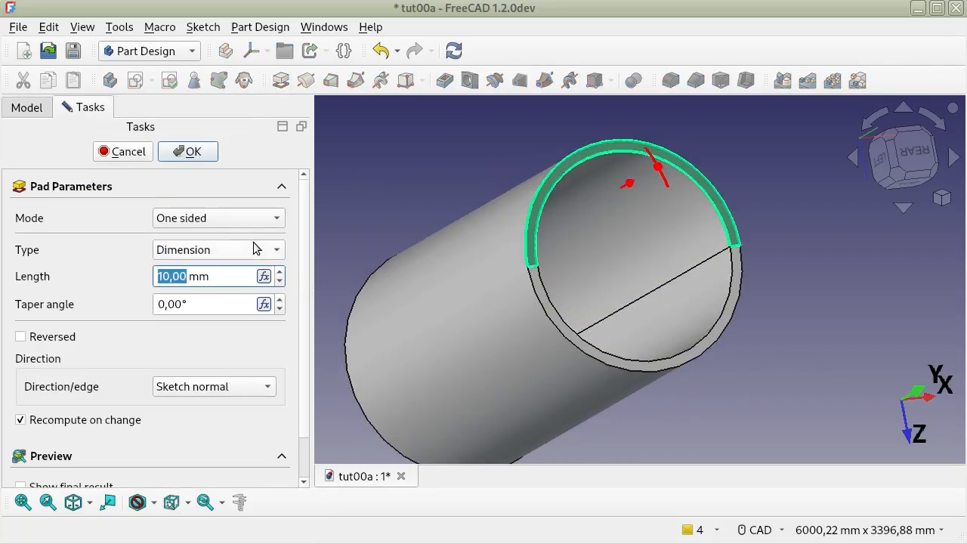
middle_drag(552, 272, 577, 292)
scroll(740, 295, up, 5)
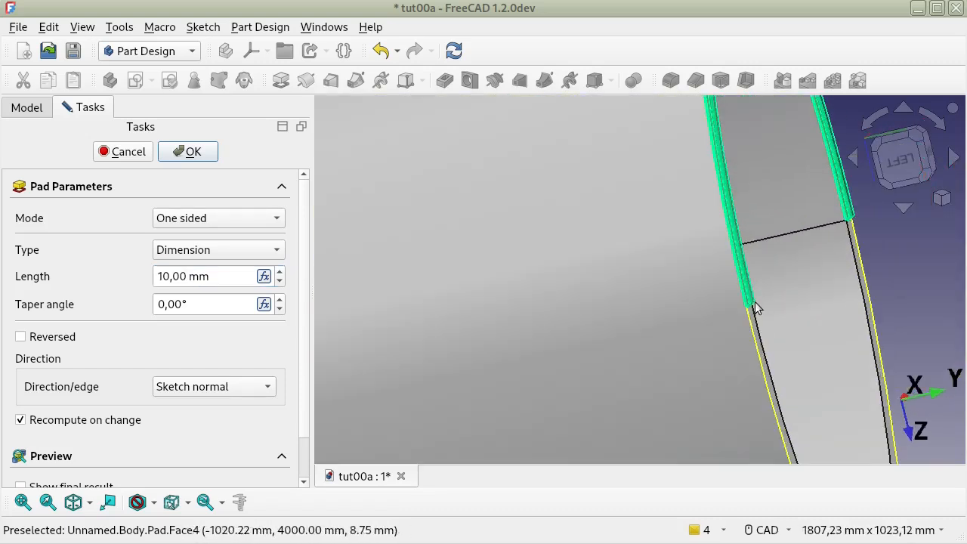
scroll(758, 304, up, 1)
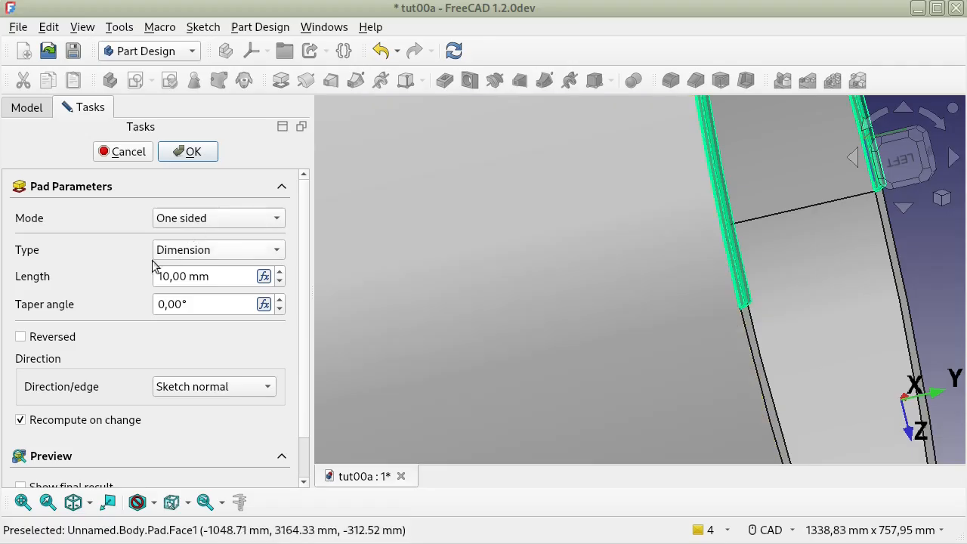
click(46, 337)
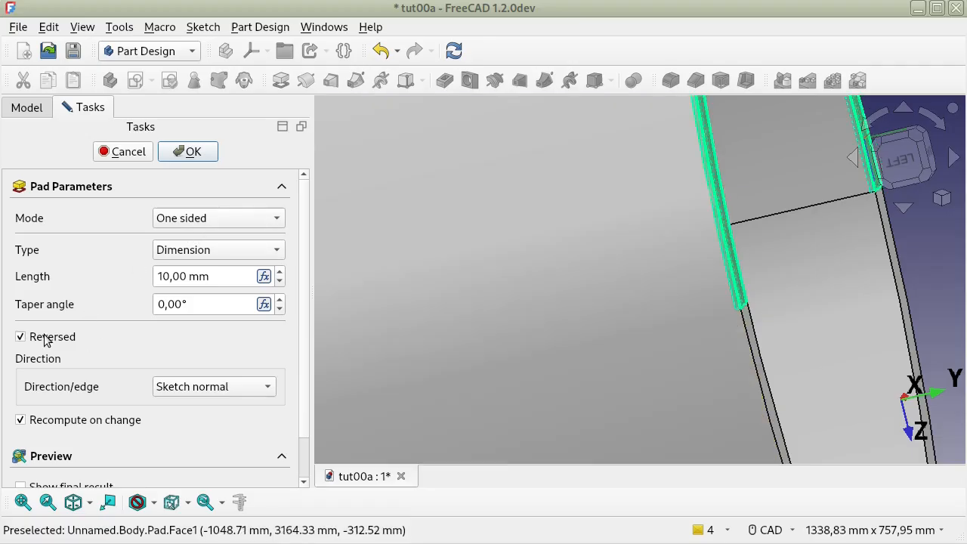
scroll(669, 295, down, 4)
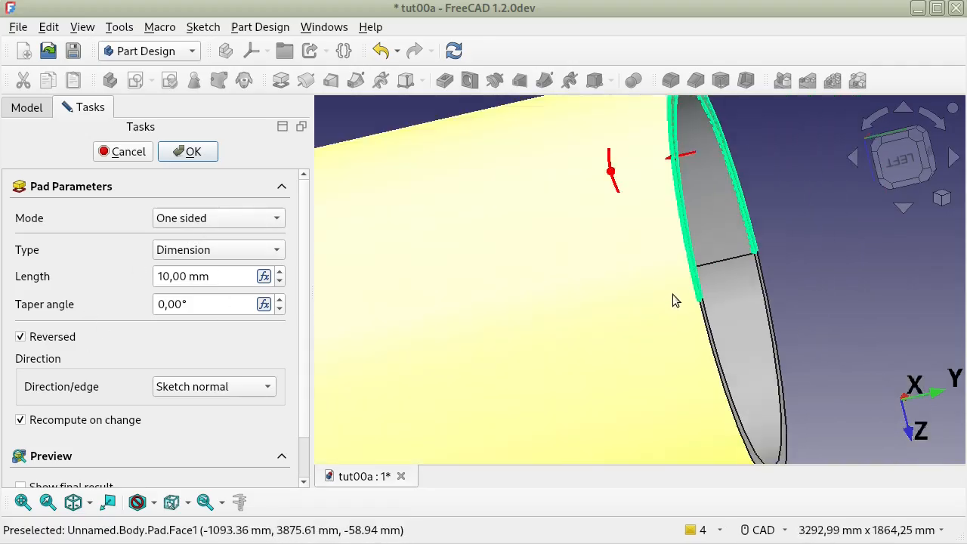
double_click(169, 275)
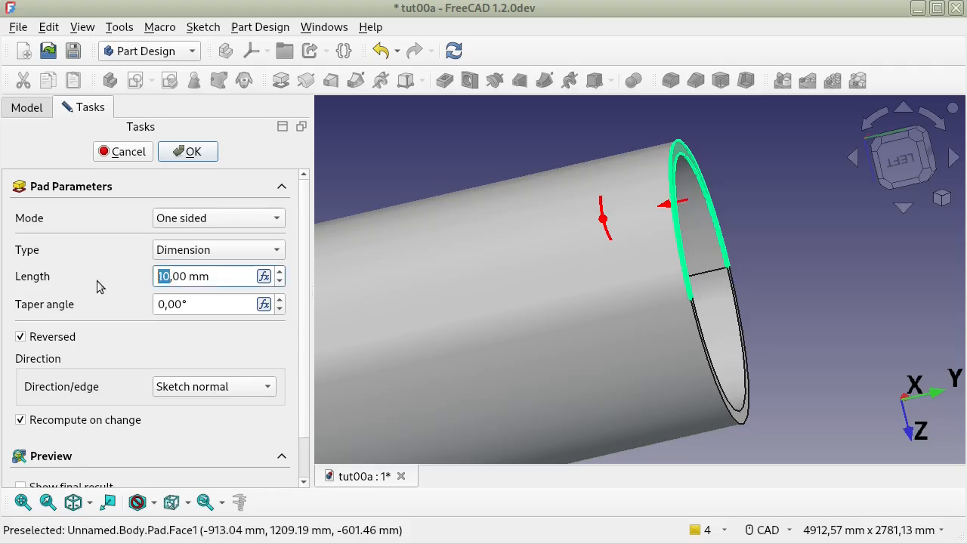
text(4000)
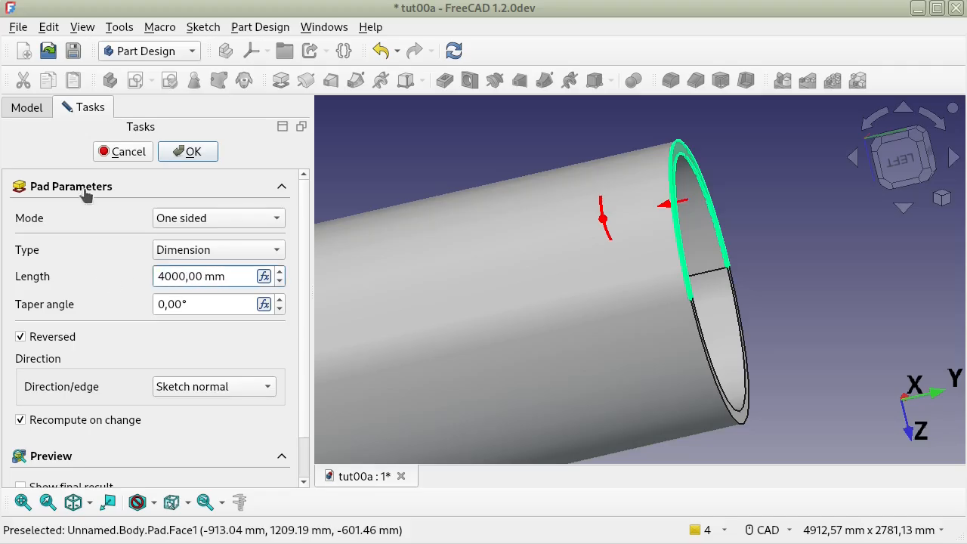
click(190, 154)
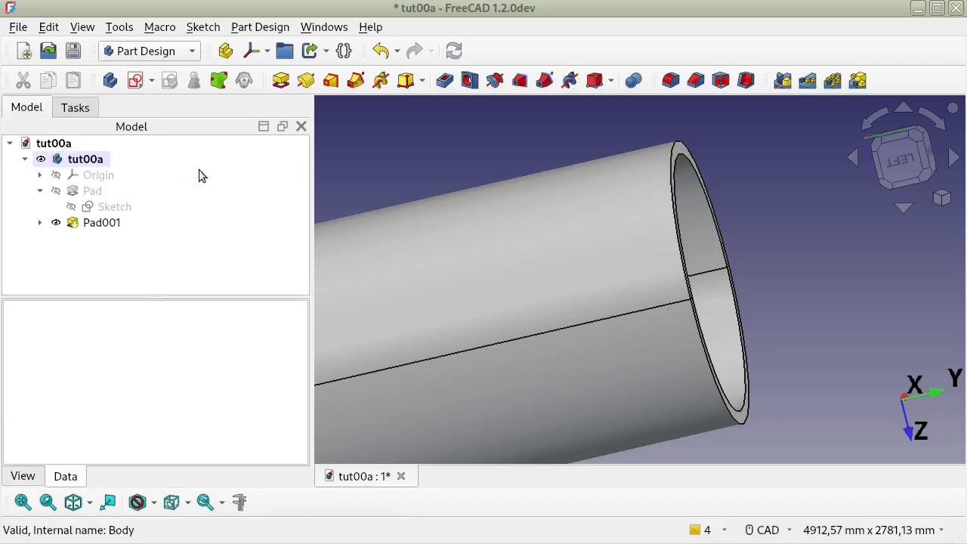
Change the new half-ring pad's type to Up to face, ending at the original cylinder's opposite annular end face
scroll(656, 350, down, 5)
scroll(331, 270, up, 6)
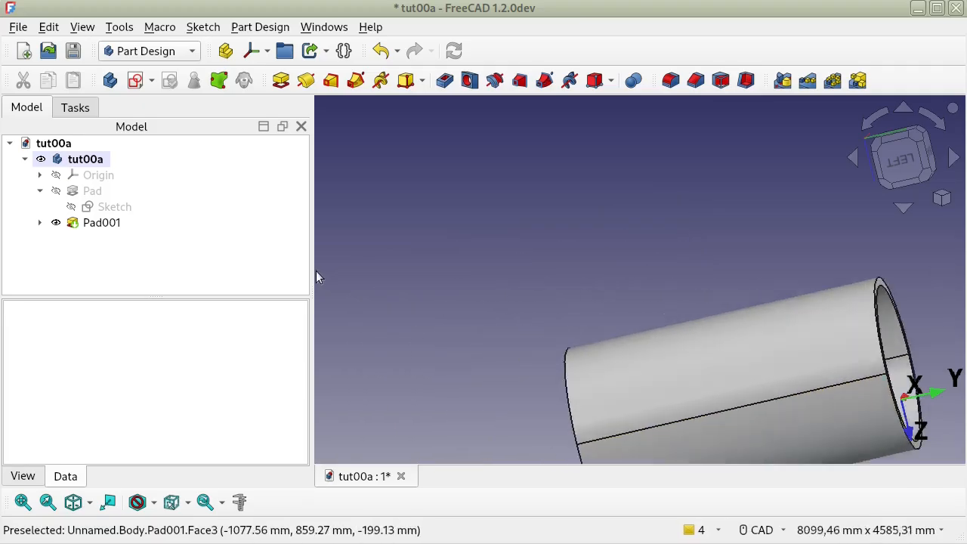
middle_drag(723, 320, 516, 182)
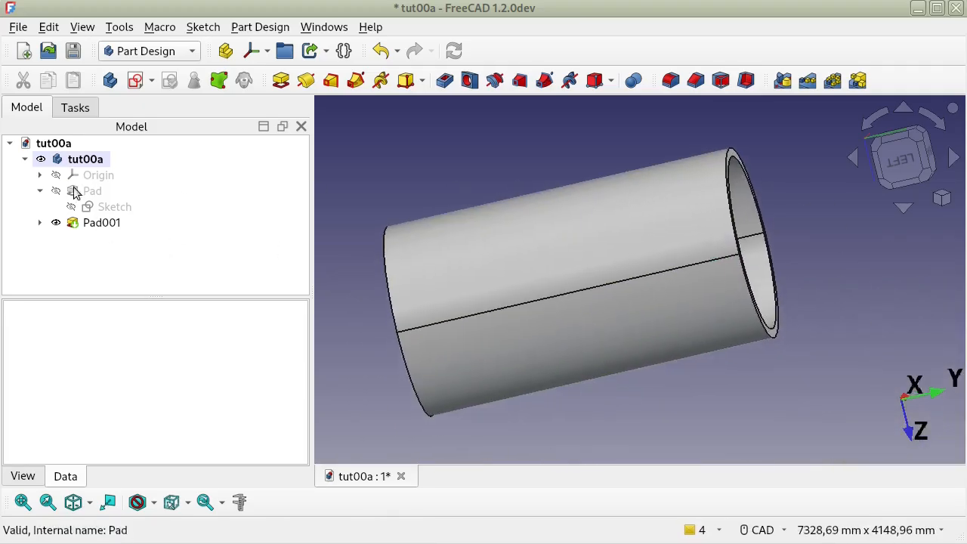
double_click(101, 223)
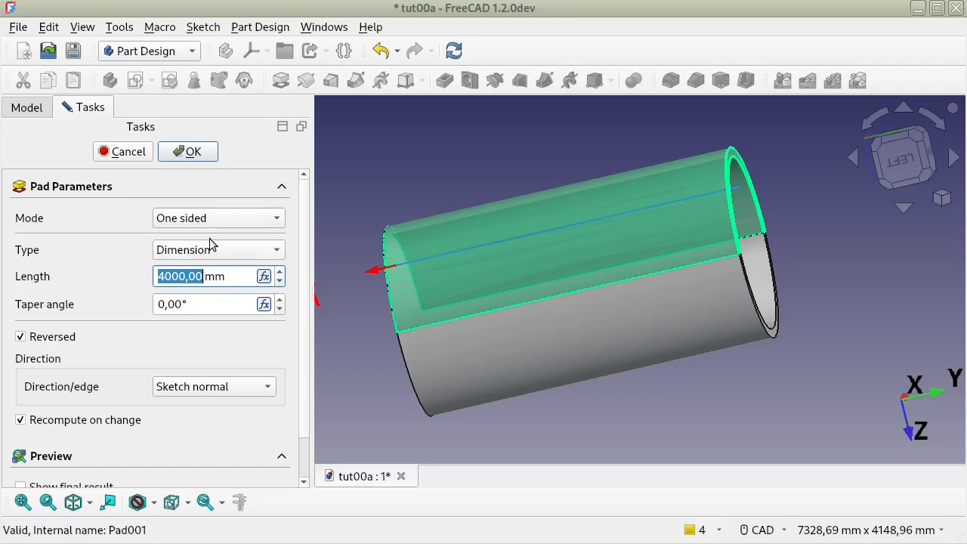
click(207, 256)
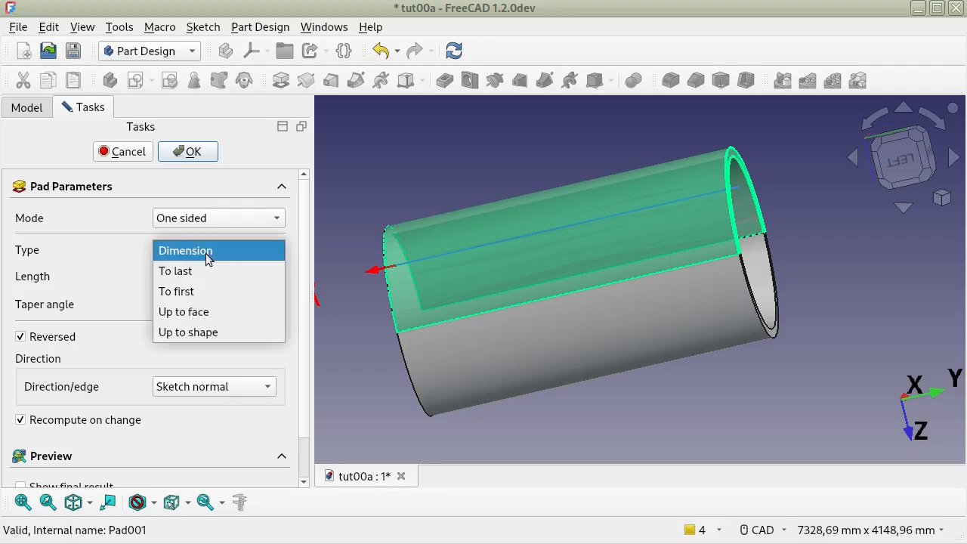
click(207, 311)
middle_drag(349, 375, 488, 331)
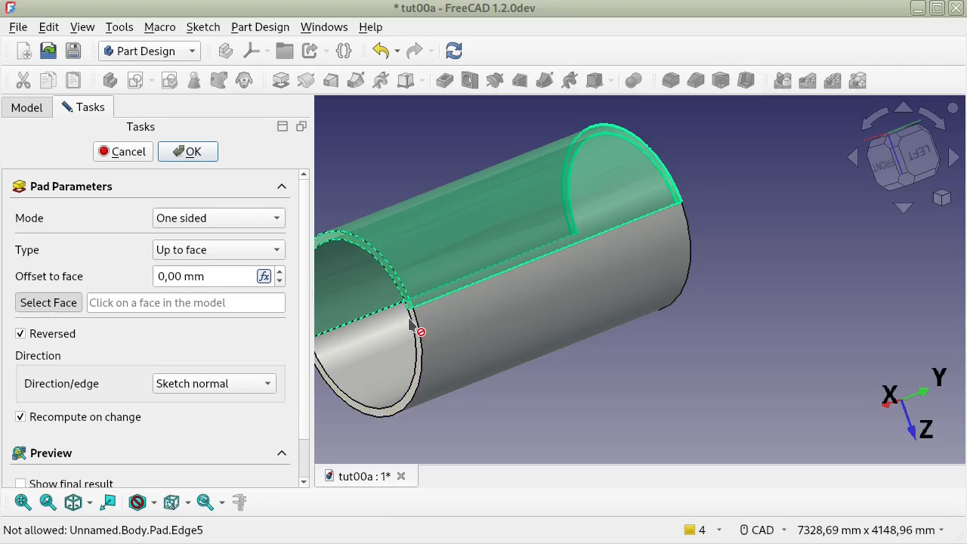
scroll(420, 327, up, 4)
click(481, 436)
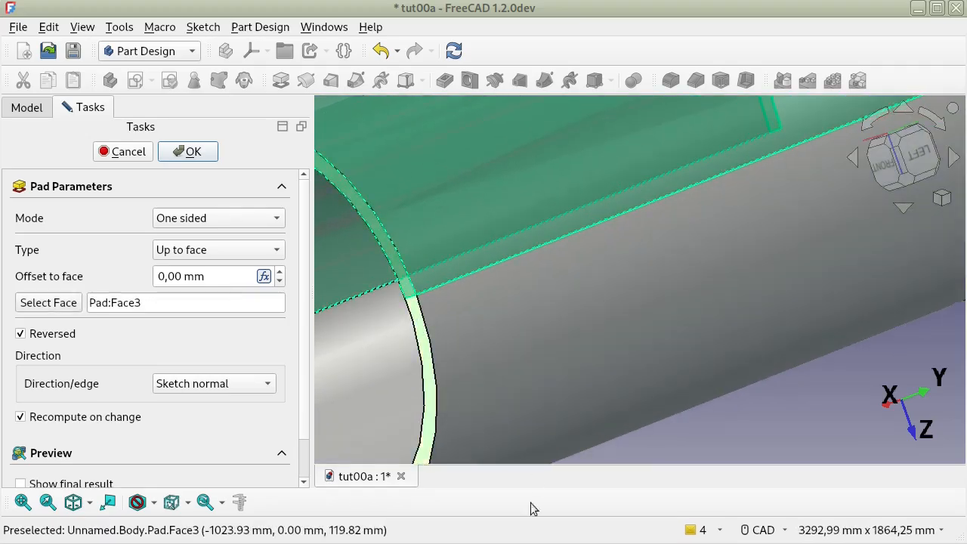
key(Return)
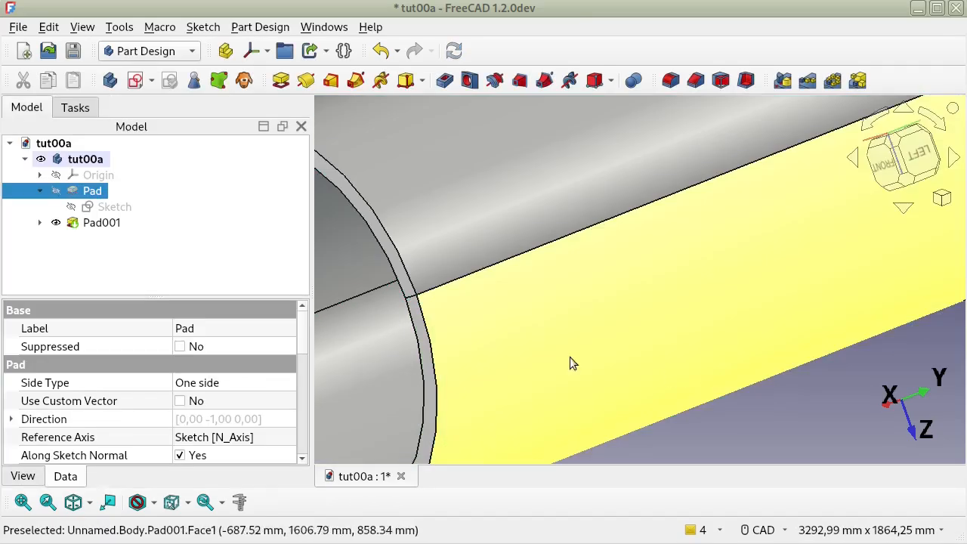
Examine the longitudinal edges dividing the cylinder's inner and outer surfaces, and check the body's properties
scroll(592, 317, down, 5)
middle_drag(616, 318, 426, 355)
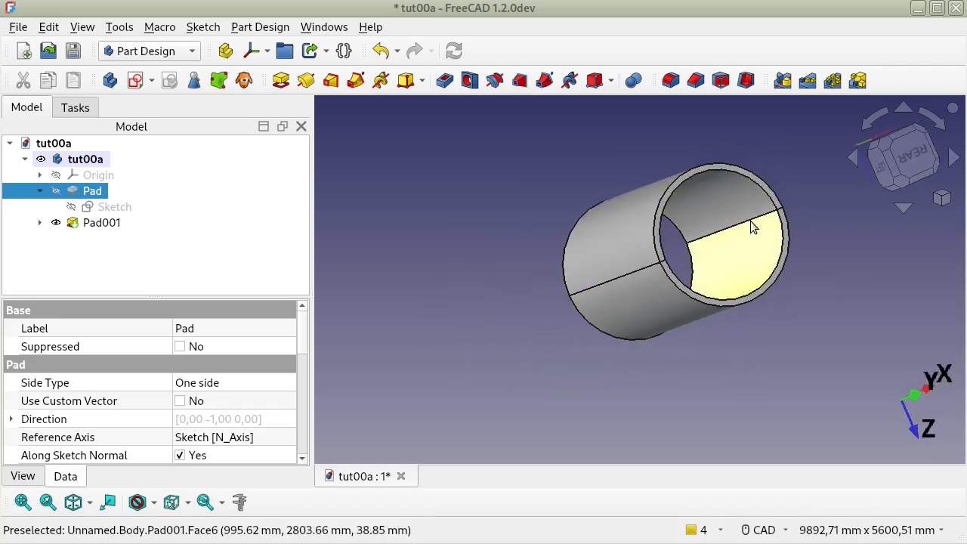
scroll(648, 271, up, 3)
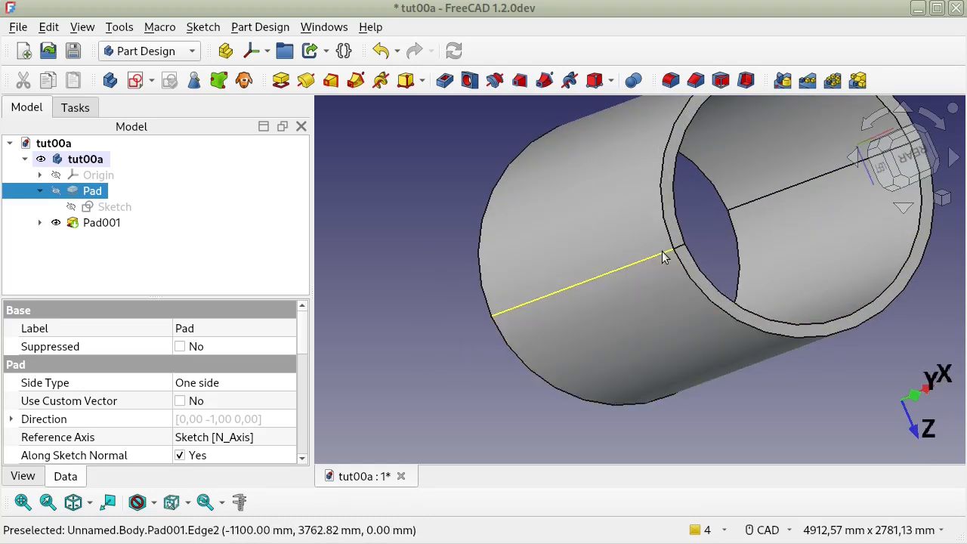
scroll(636, 328, down, 3)
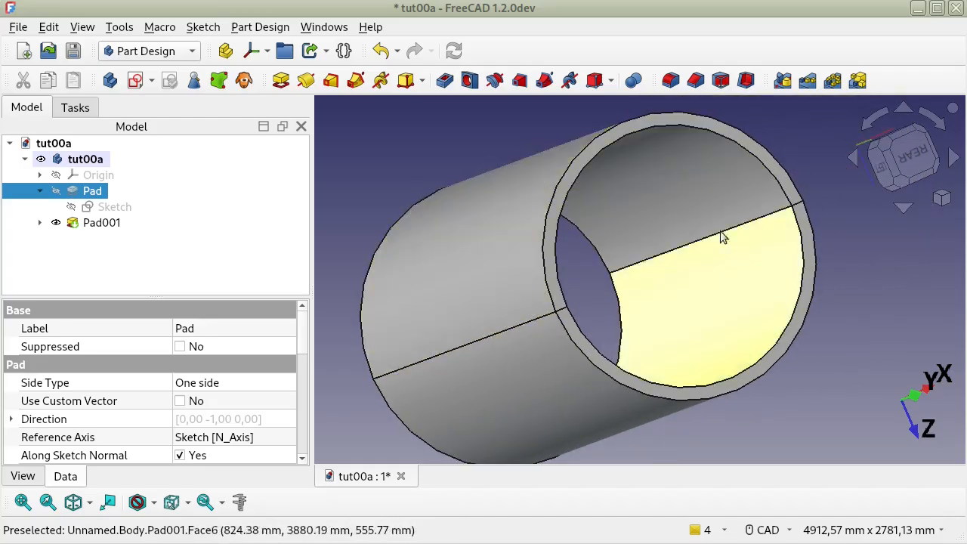
click(38, 191)
click(77, 160)
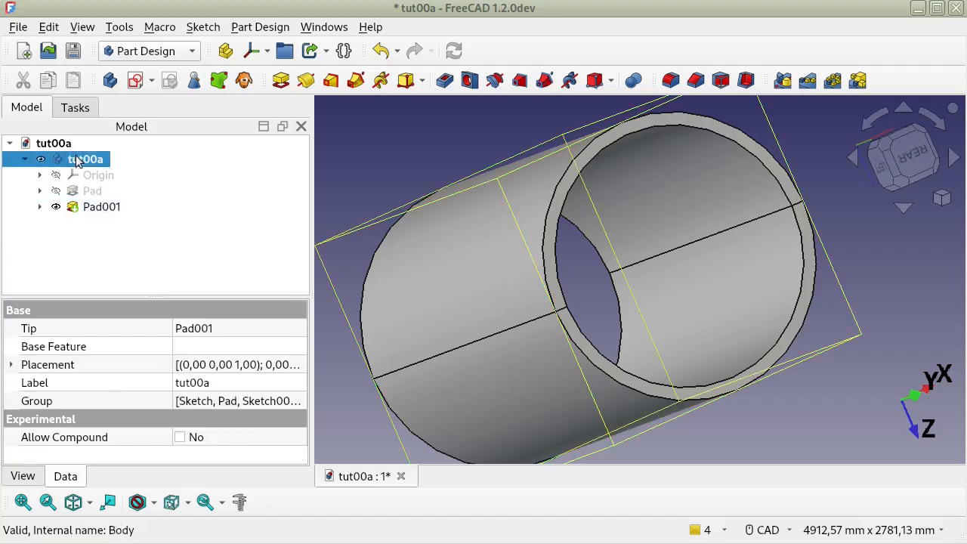
click(828, 409)
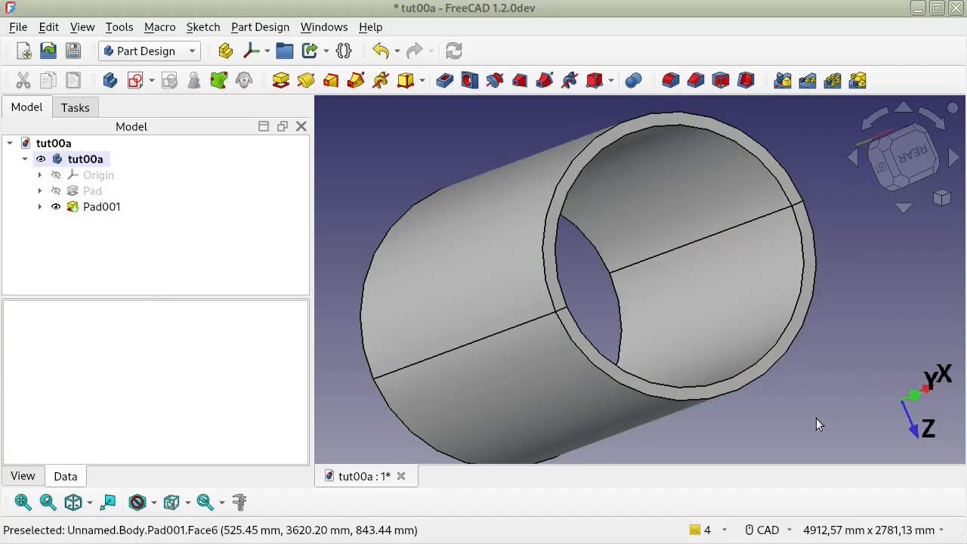
middle_drag(680, 406, 662, 395)
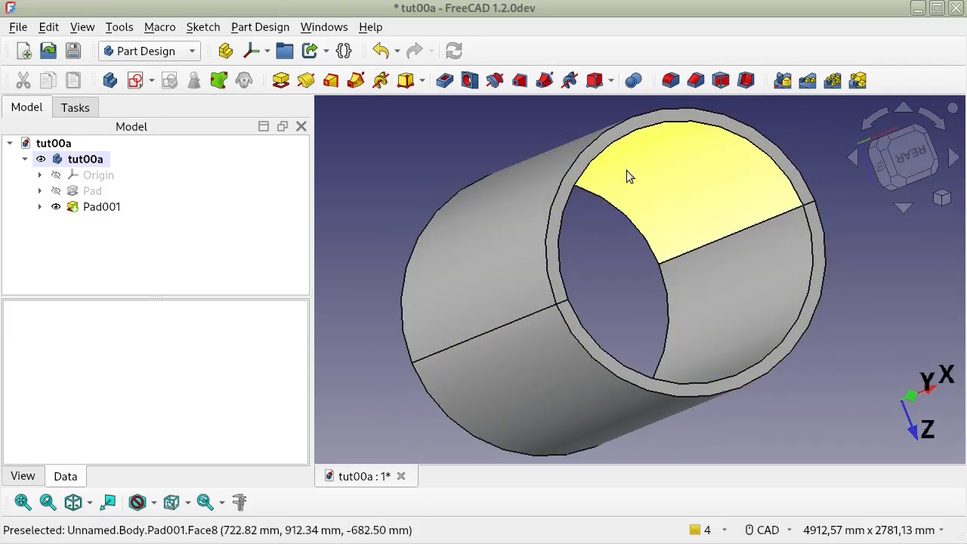
Switch to the Part workbench and create a ruled surface between the cylinder's two opposite outer longitudinal edges
click(140, 52)
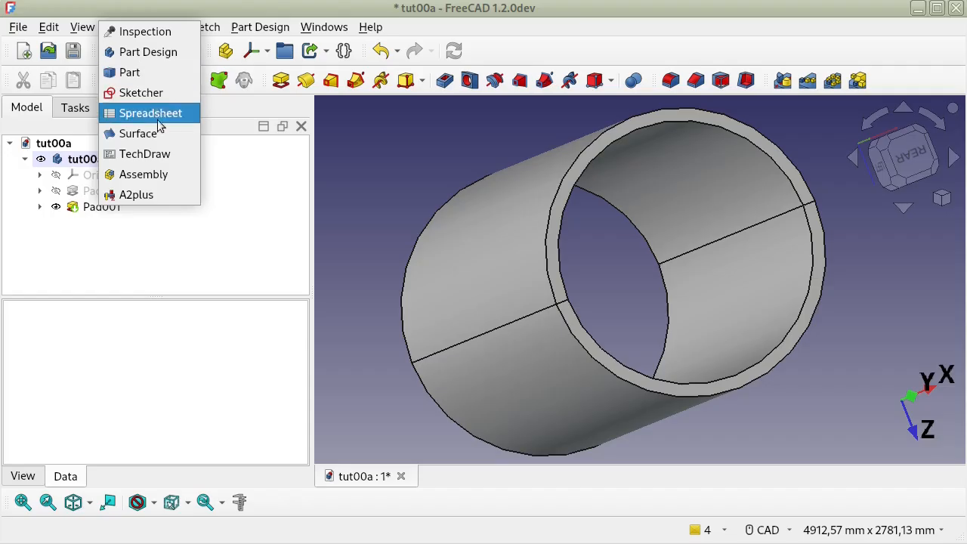
click(151, 76)
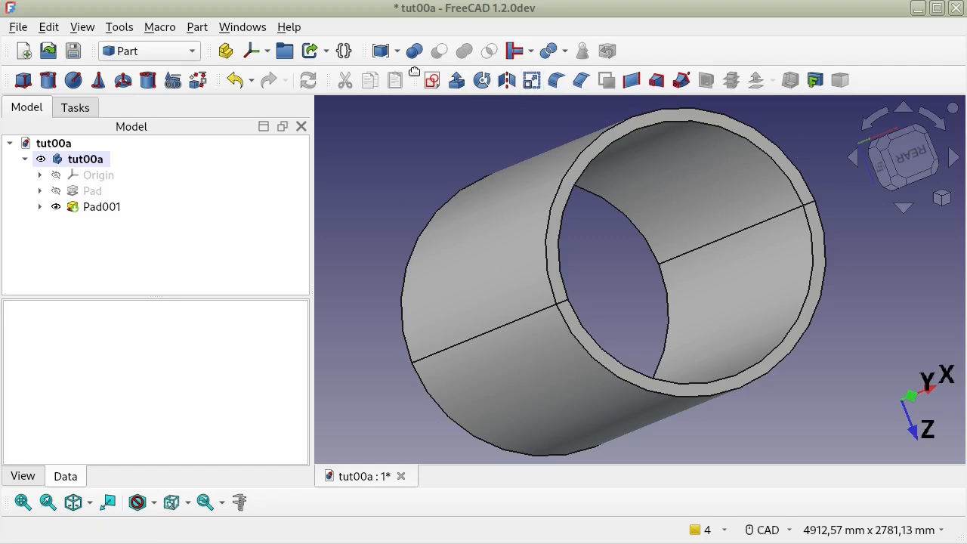
middle_drag(693, 242, 668, 278)
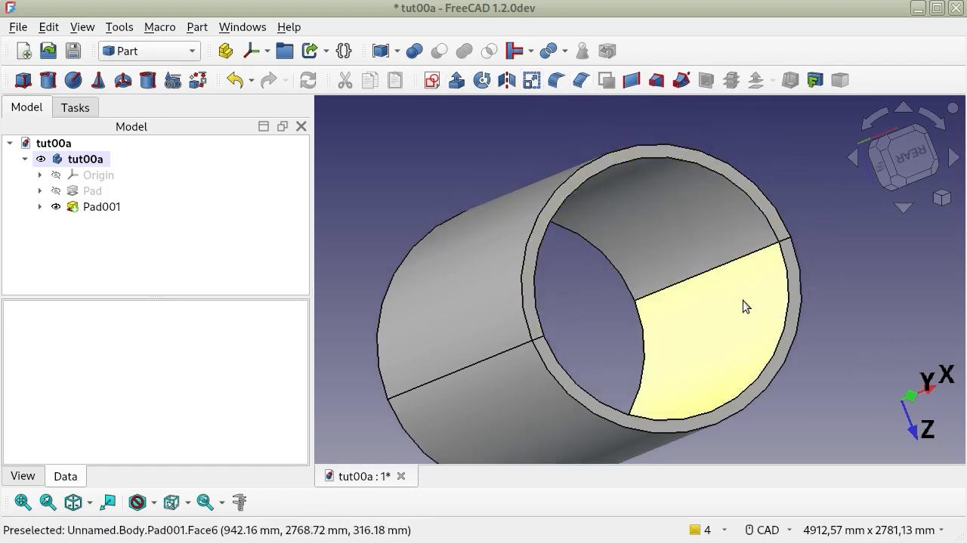
click(507, 357)
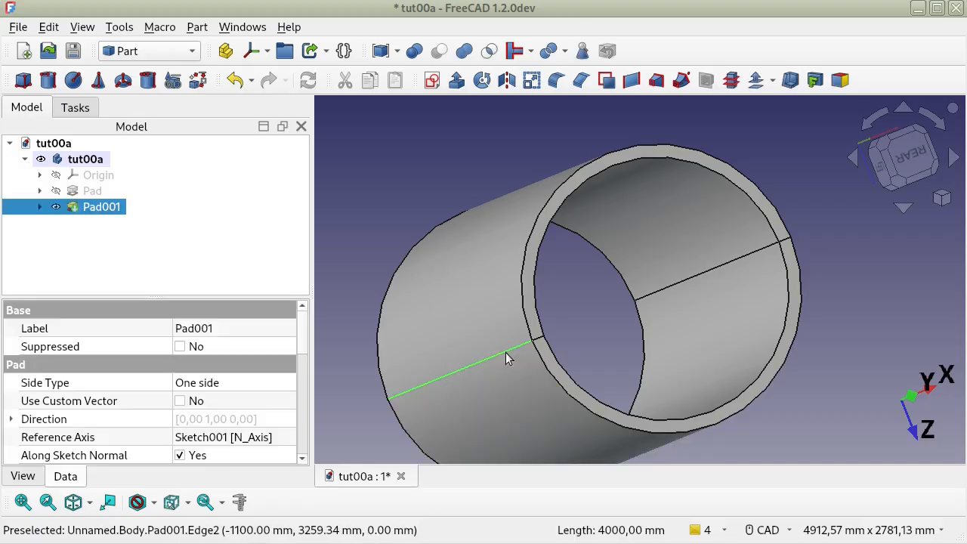
middle_drag(686, 410, 563, 358)
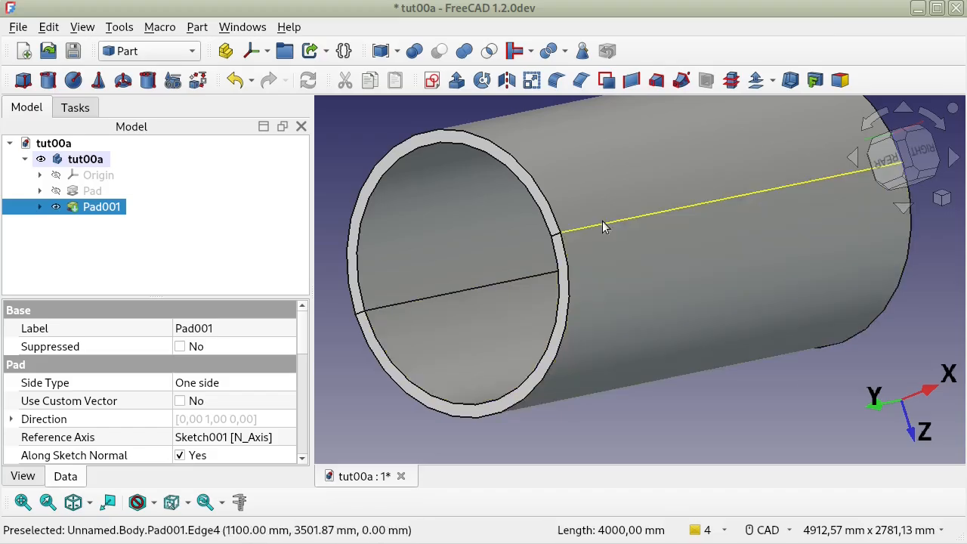
middle_drag(476, 344, 470, 282)
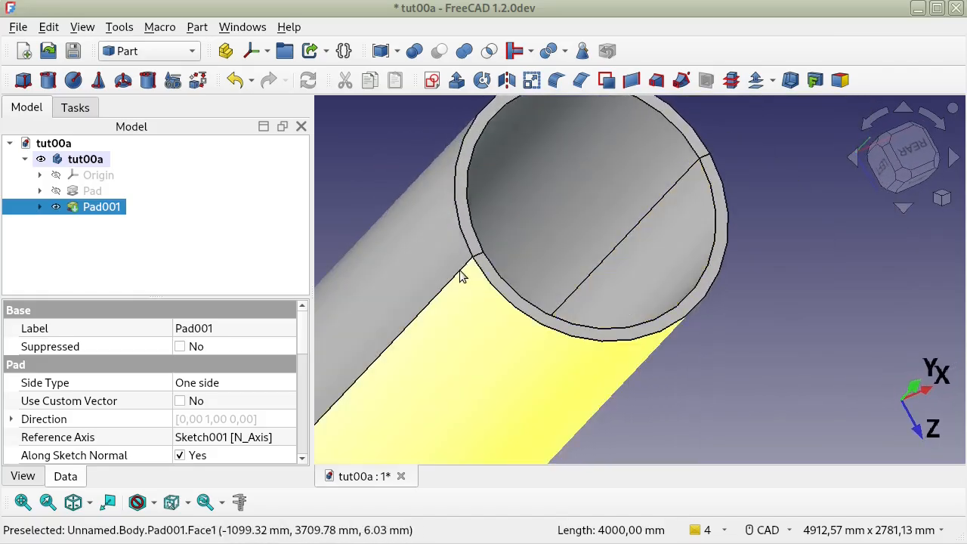
click(464, 265)
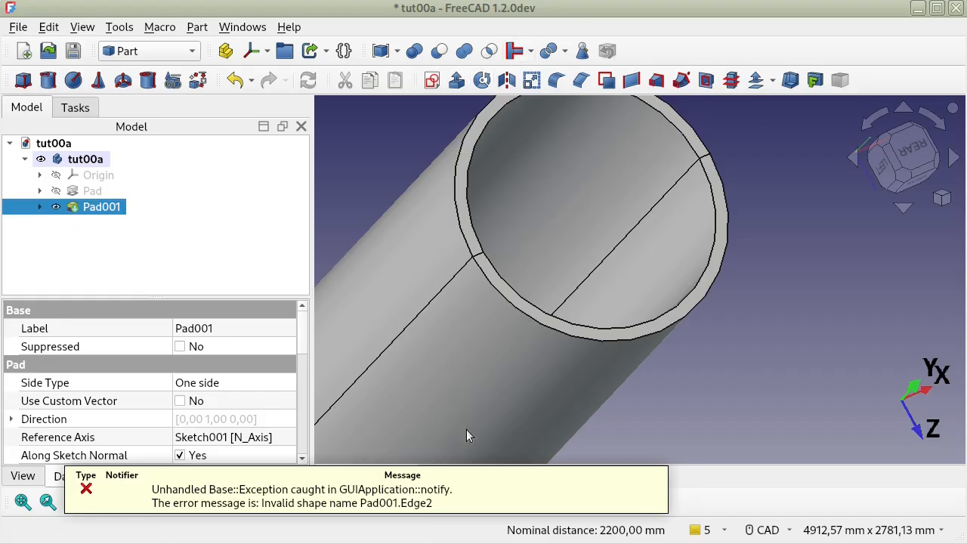
click(699, 530)
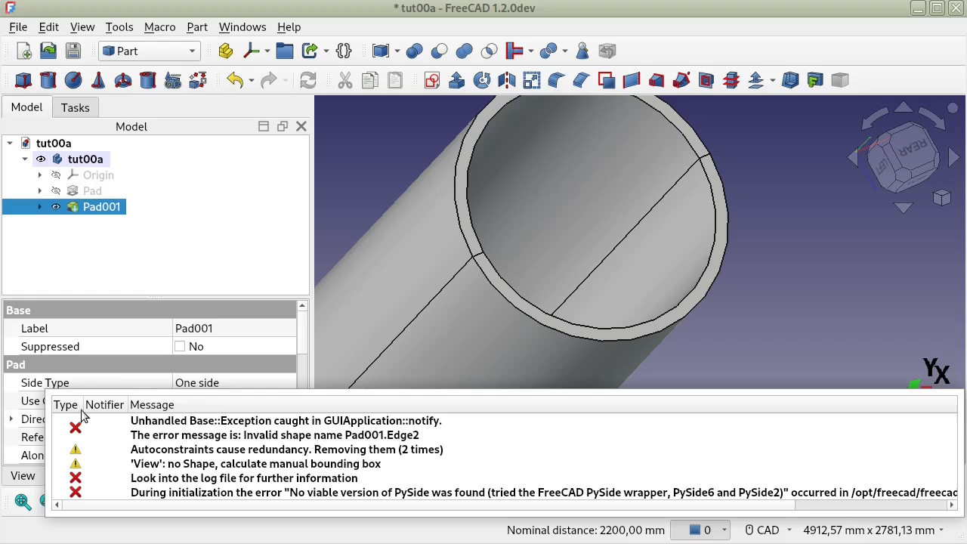
click(686, 532)
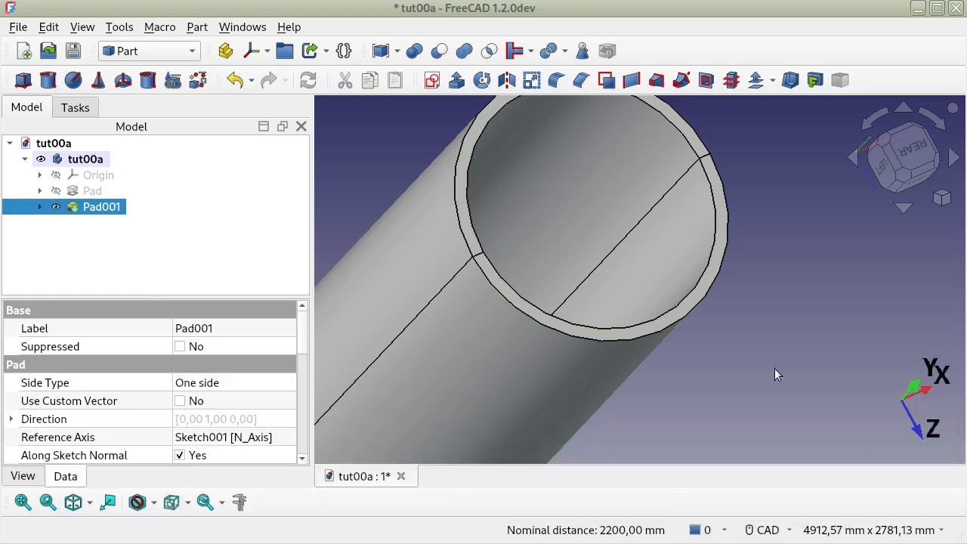
click(631, 80)
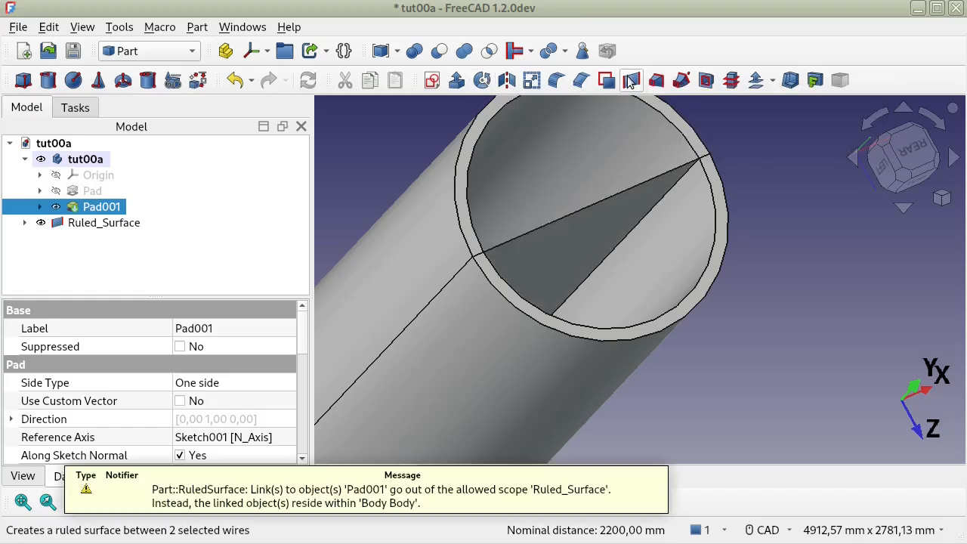
Examine the ruled surface spanning the cylinder at mid-height, including its two source curves
middle_drag(673, 349, 639, 246)
middle_drag(456, 292, 568, 237)
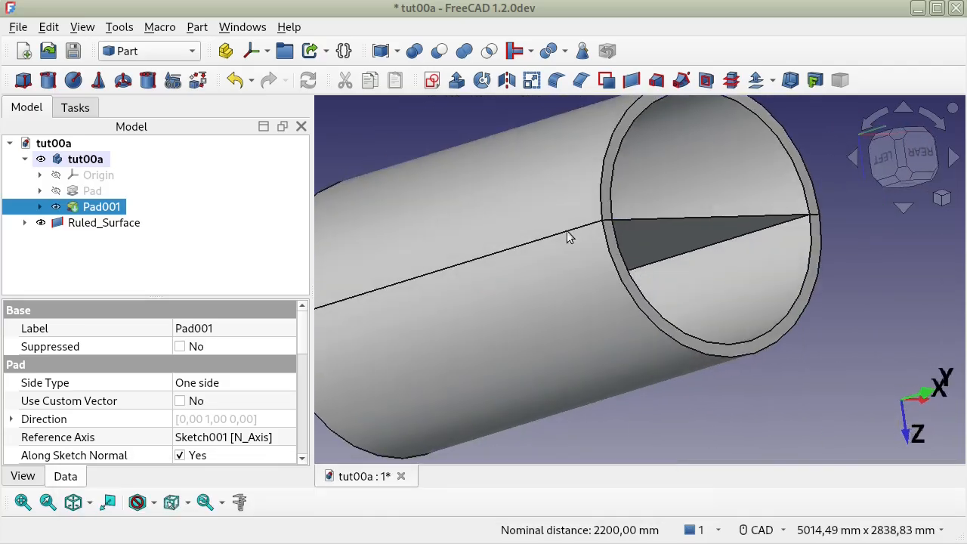
middle_drag(613, 268, 632, 258)
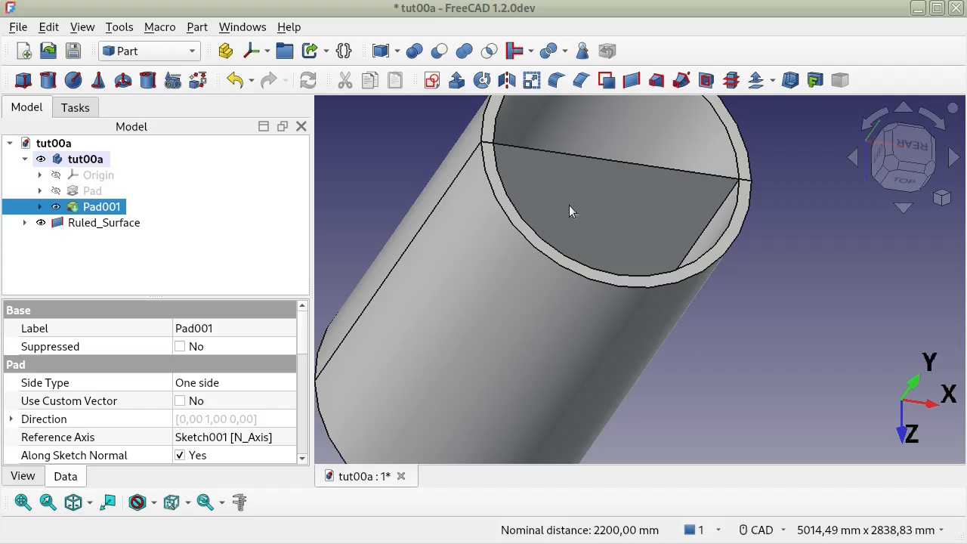
click(112, 224)
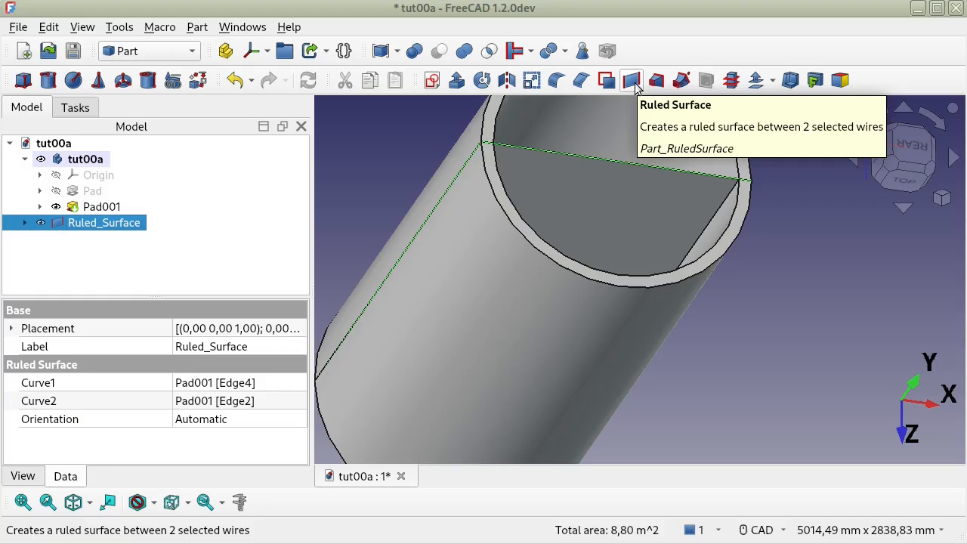
click(747, 326)
middle_drag(748, 327, 796, 264)
middle_drag(689, 303, 674, 316)
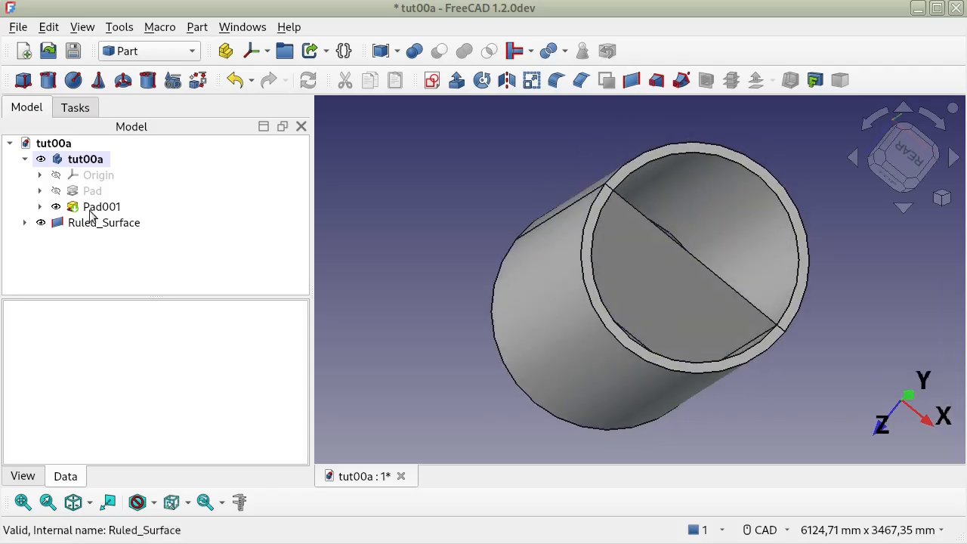
Split the tut00a body with the ruled surface using Slice Apart
click(25, 158)
click(86, 159)
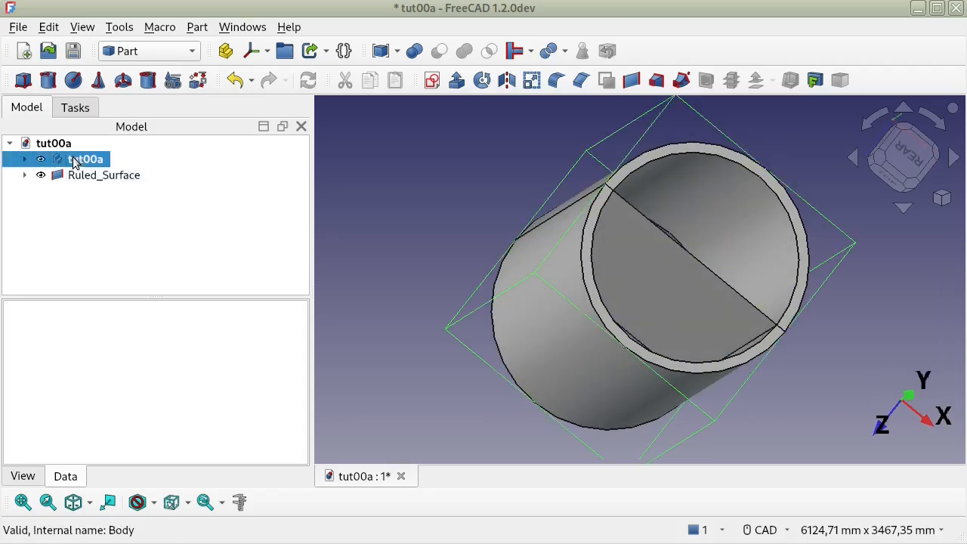
click(81, 175)
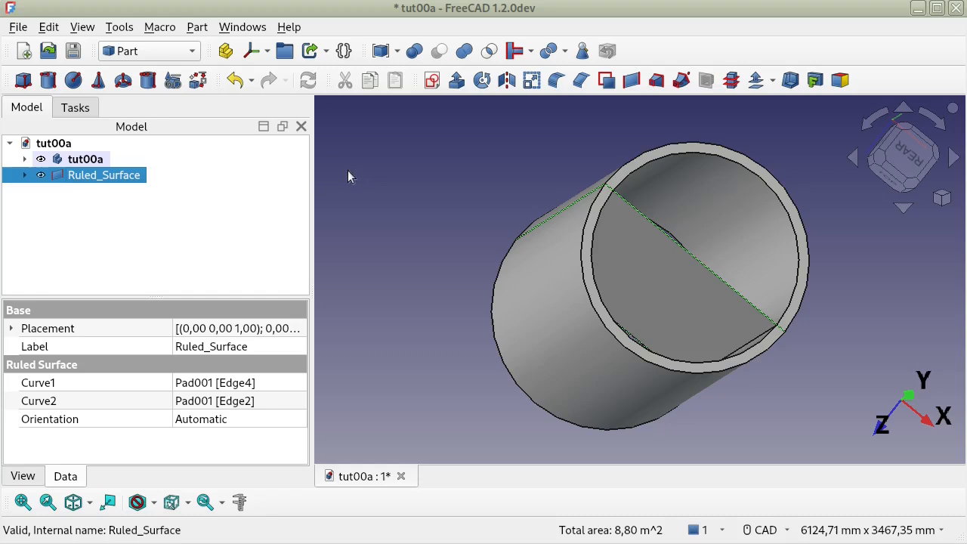
drag(310, 176, 231, 181)
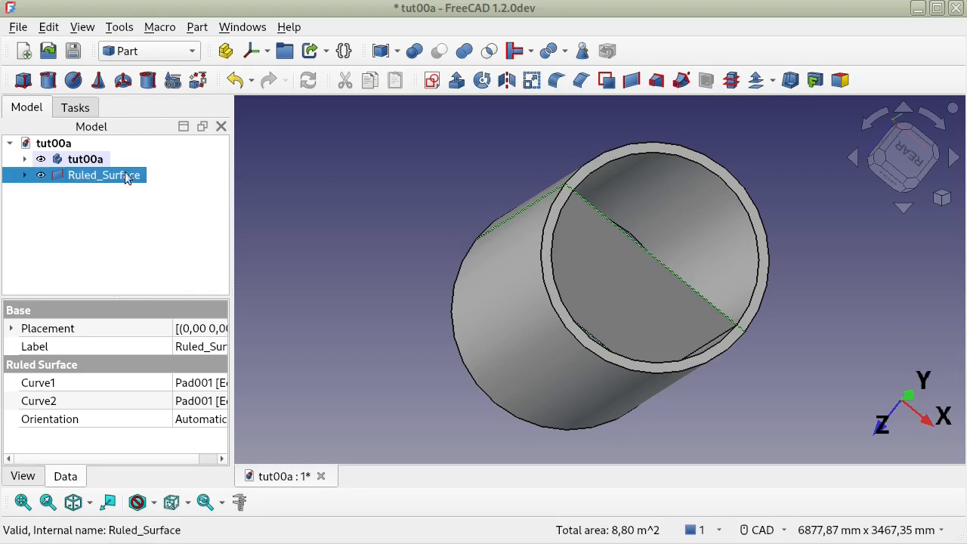
click(79, 159)
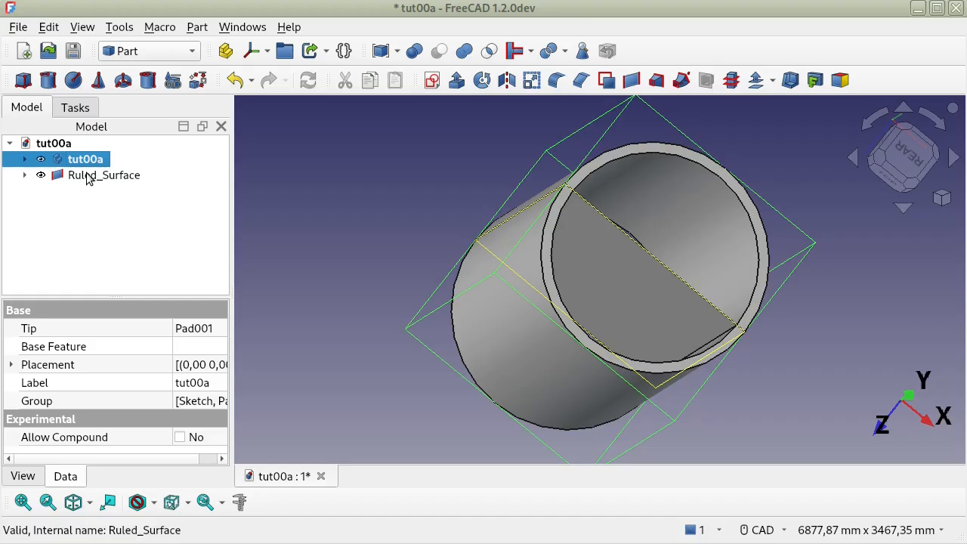
ctrl+click(86, 176)
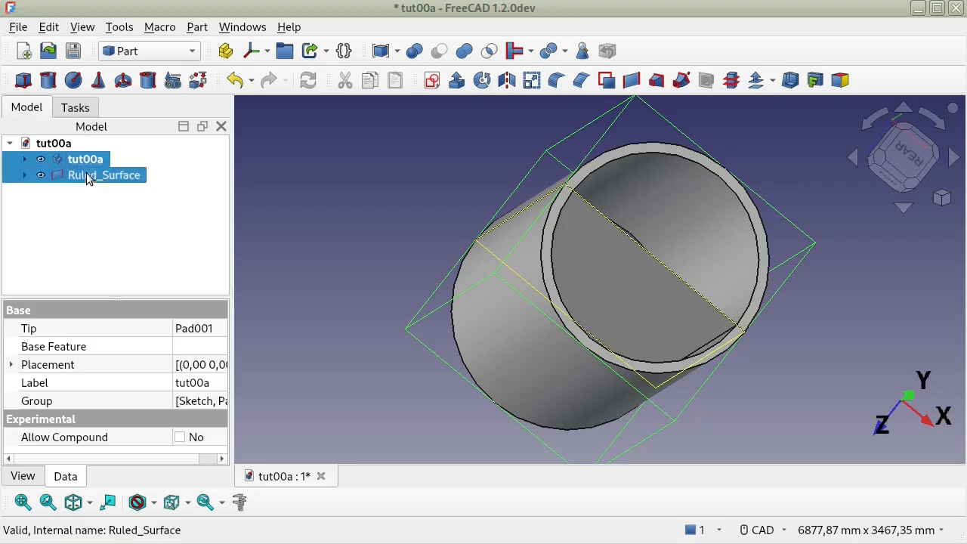
click(564, 51)
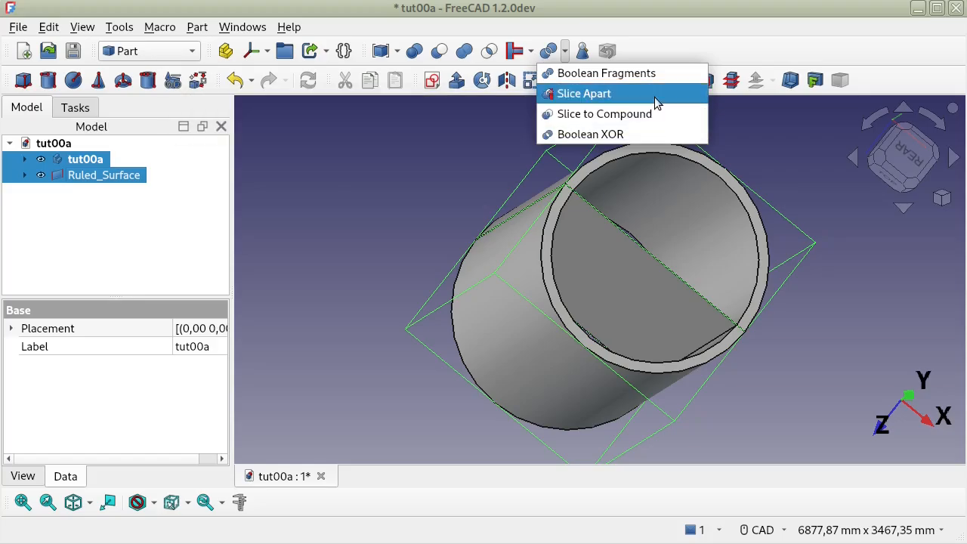
click(654, 96)
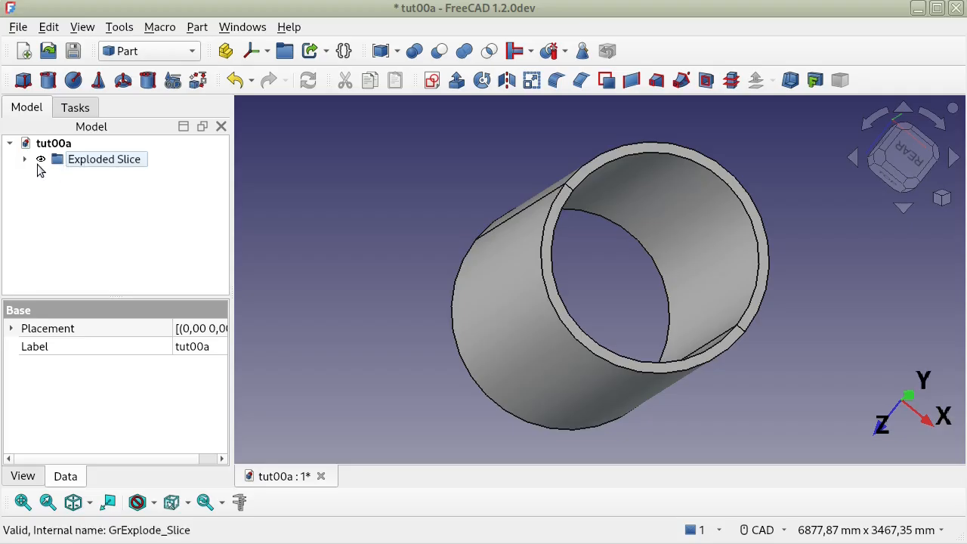
Expand the Exploded Slice group and inspect each half-cylinder by hiding and showing Slice.0 and Slice.1 in turn
click(25, 159)
click(102, 179)
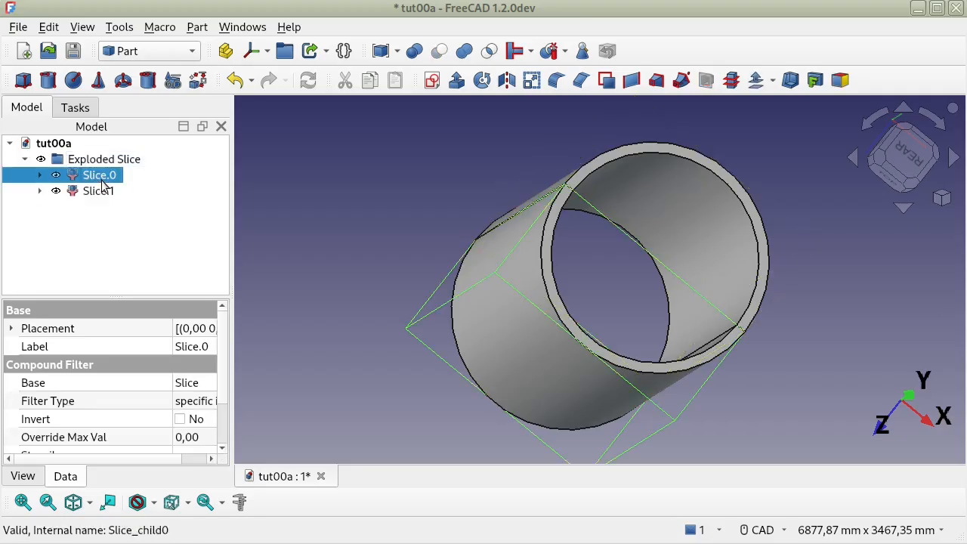
click(56, 175)
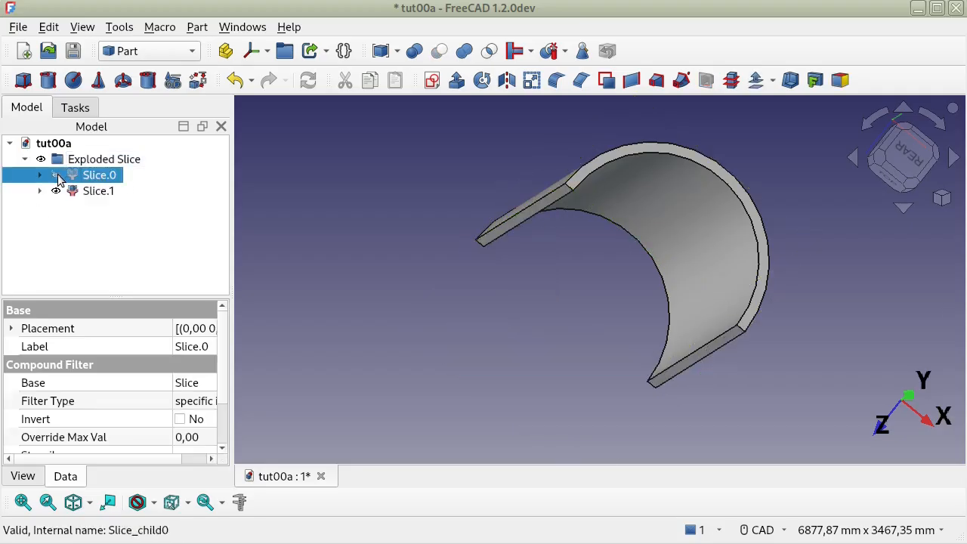
click(55, 175)
middle_drag(649, 322, 698, 319)
middle_drag(498, 322, 594, 336)
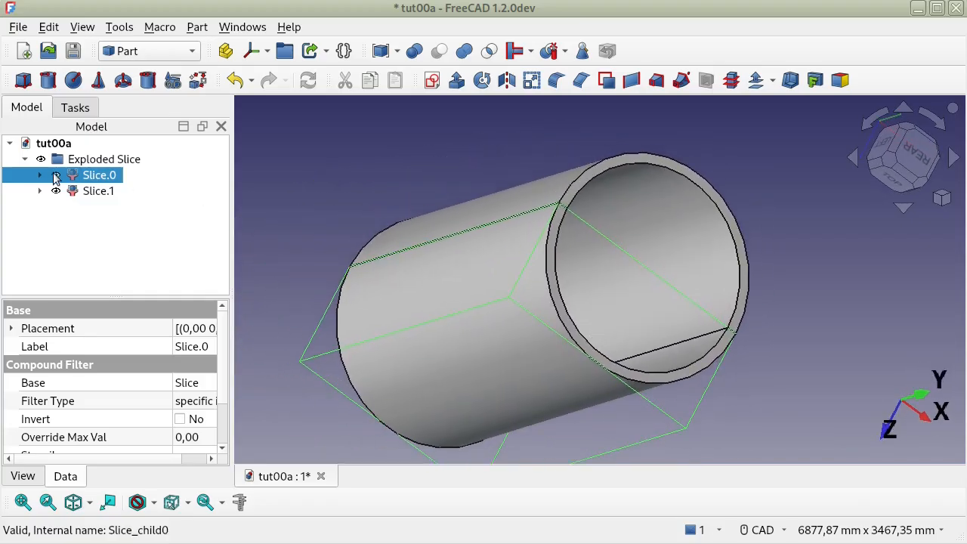
click(56, 176)
click(56, 175)
click(56, 192)
middle_drag(530, 284, 473, 302)
click(56, 191)
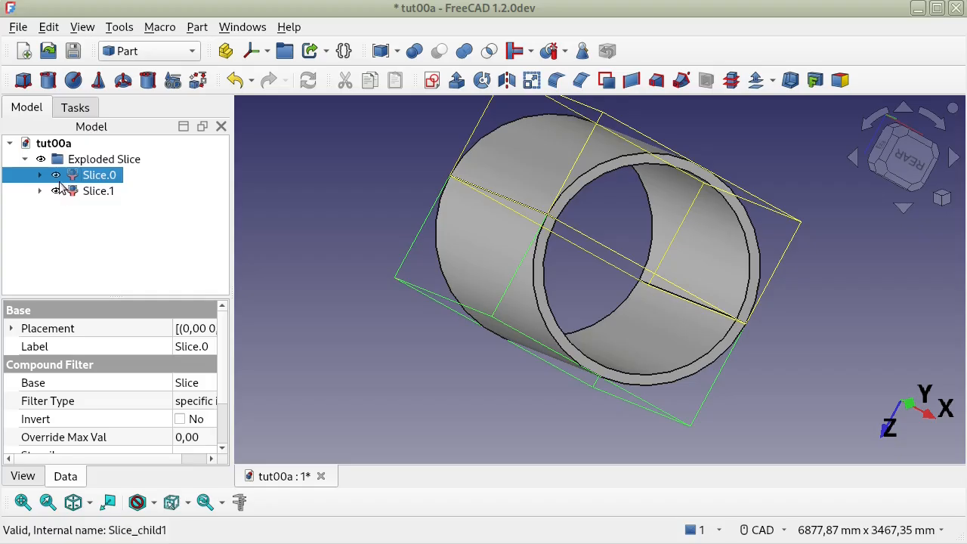
Hide Slice.0 and examine the remaining half-cylinder's cut faces from several angles, including an upright corner view
click(56, 175)
middle_drag(658, 297, 547, 264)
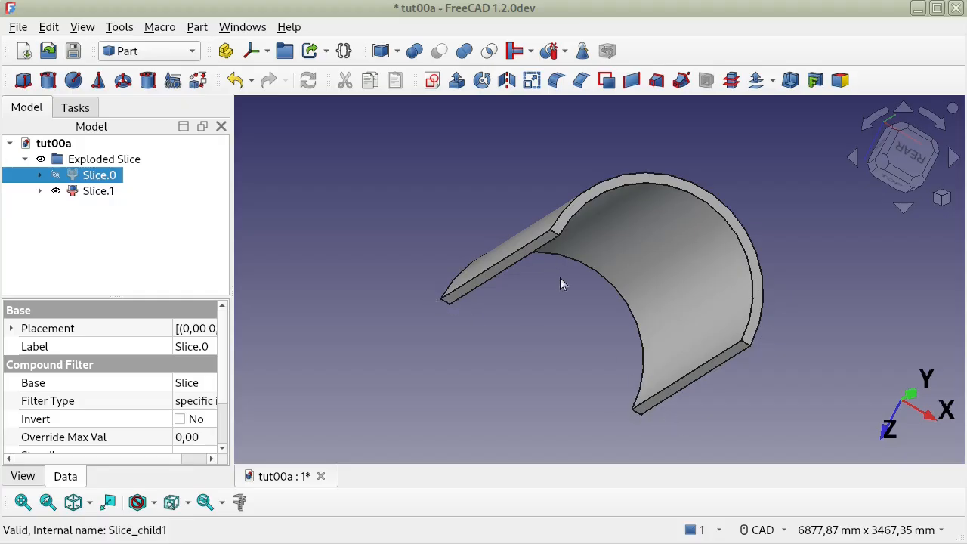
middle_drag(679, 311, 715, 274)
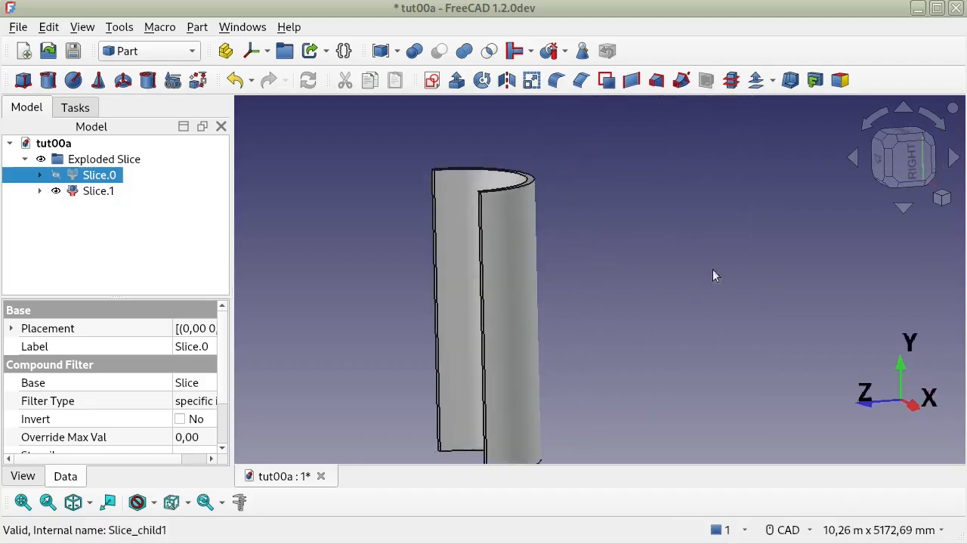
click(889, 143)
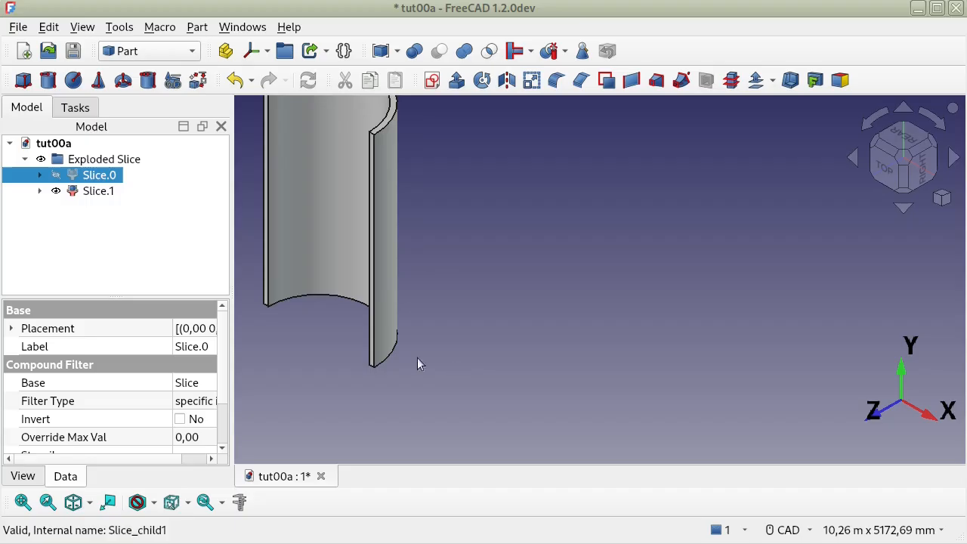
middle_drag(419, 363, 677, 393)
scroll(676, 357, up, 1)
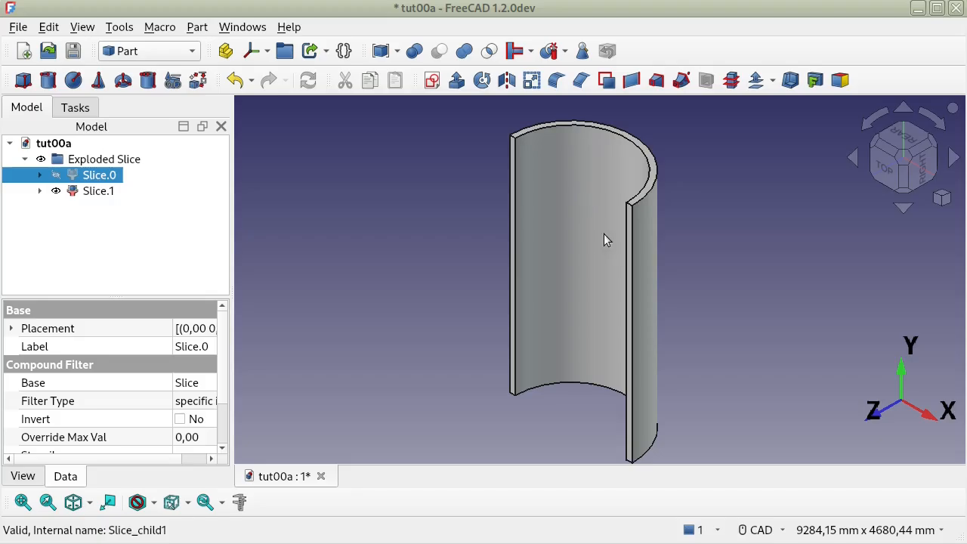
Recheck each half-cylinder separately, leave both Slice.0 and Slice.1 visible, and save the document
click(56, 174)
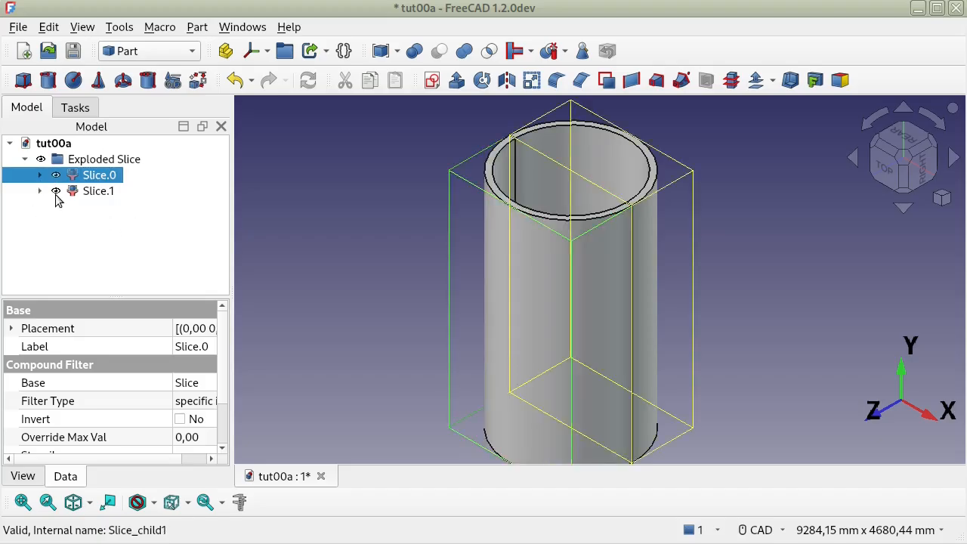
click(56, 191)
middle_drag(569, 372, 587, 338)
click(56, 191)
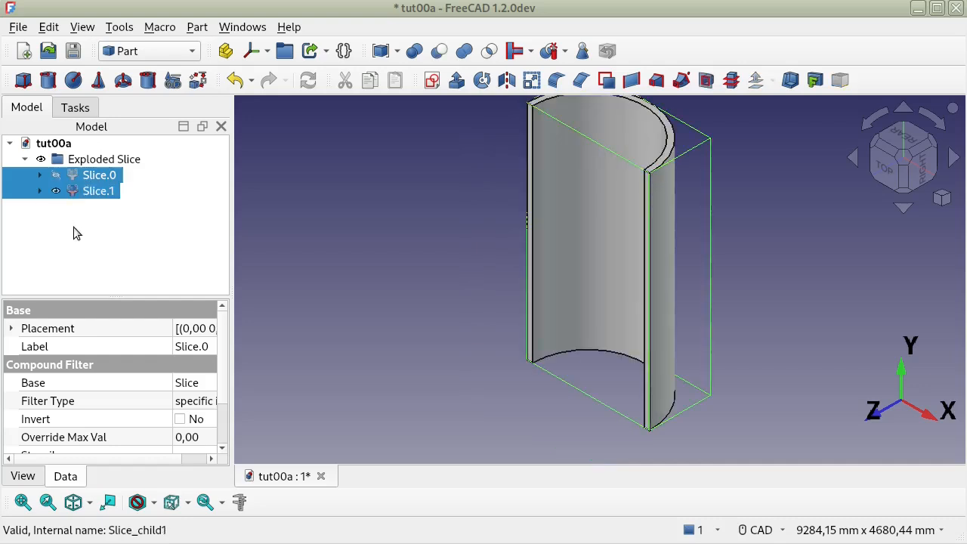
click(55, 175)
click(315, 221)
click(73, 50)
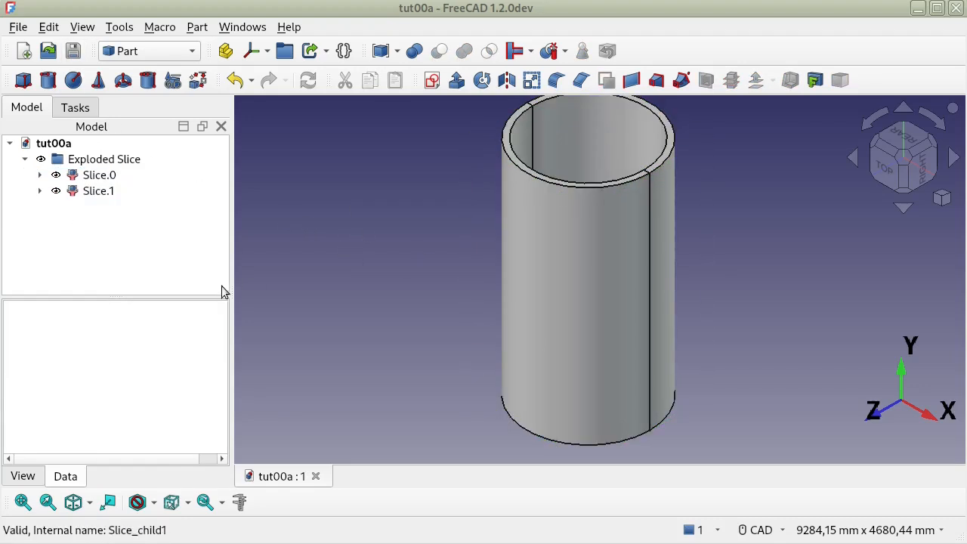
Export Slice.0 and Slice.1 together to the analysis folder as tut00a.step in STEP with colors format, using the AP214 scheme and millimetre units
click(84, 175)
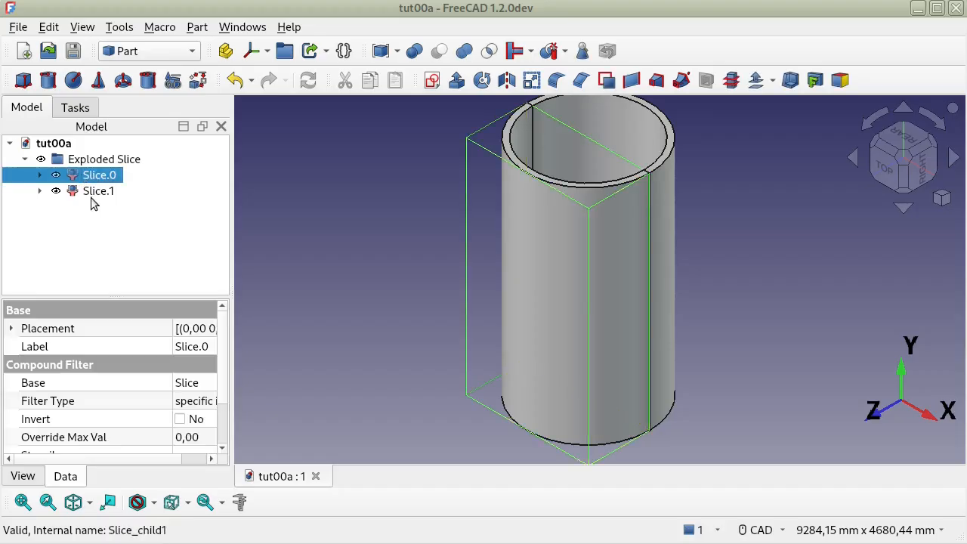
ctrl+click(94, 193)
click(19, 28)
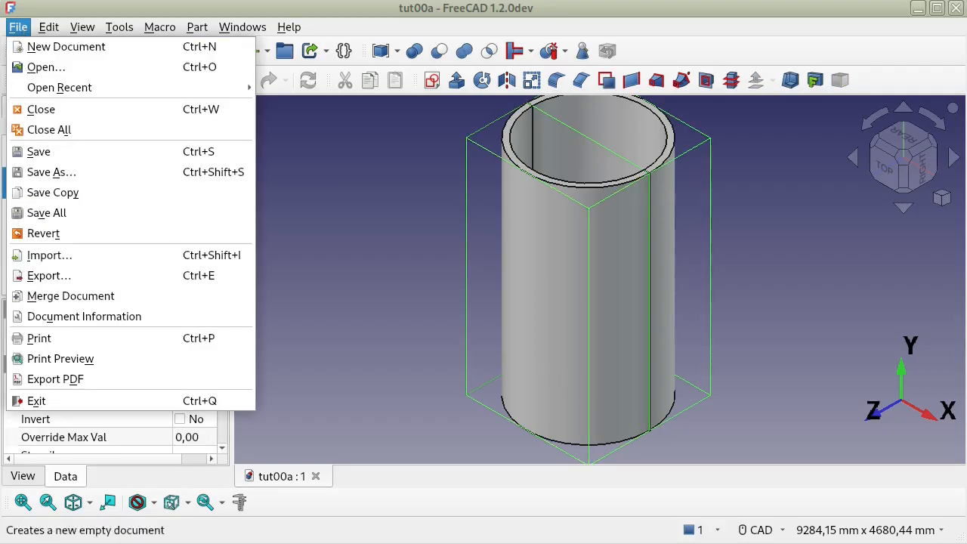
click(75, 281)
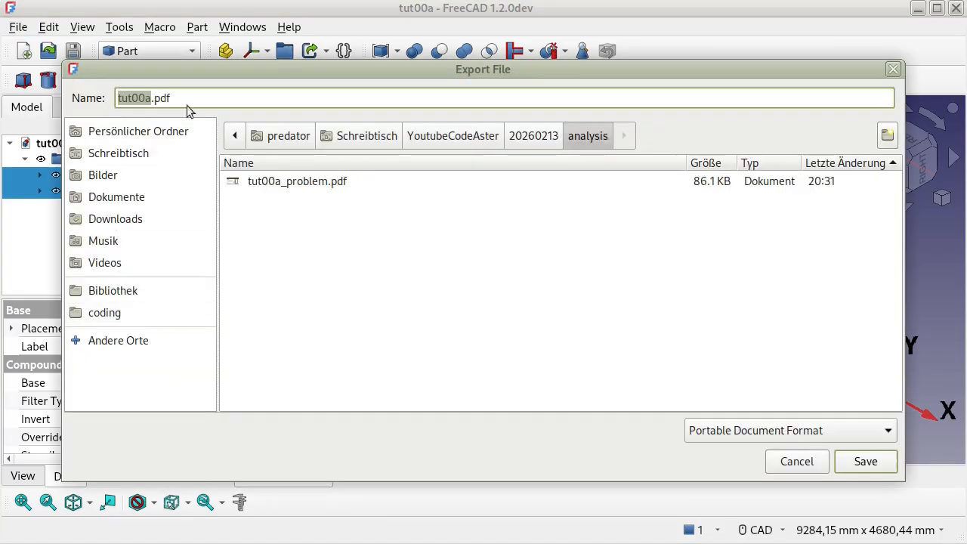
click(736, 429)
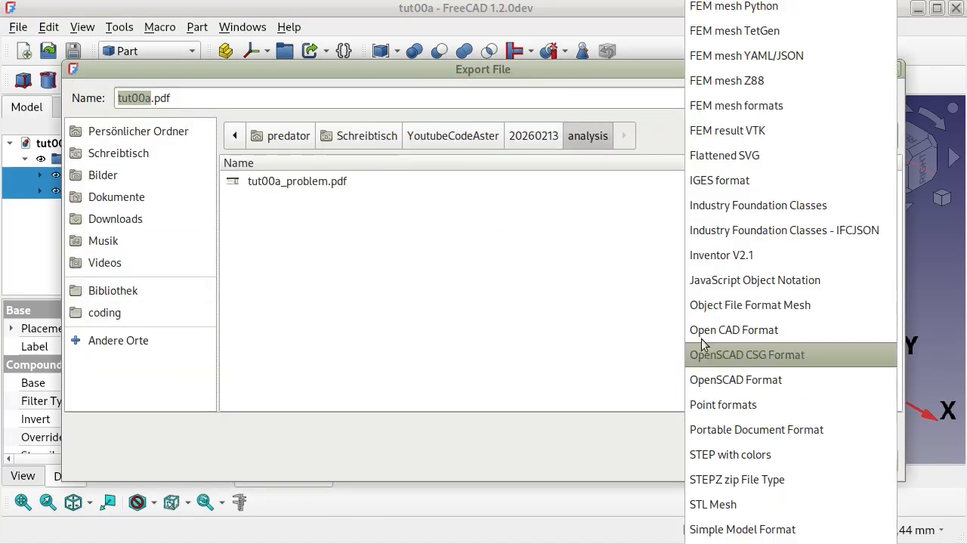
scroll(767, 436, down, 1)
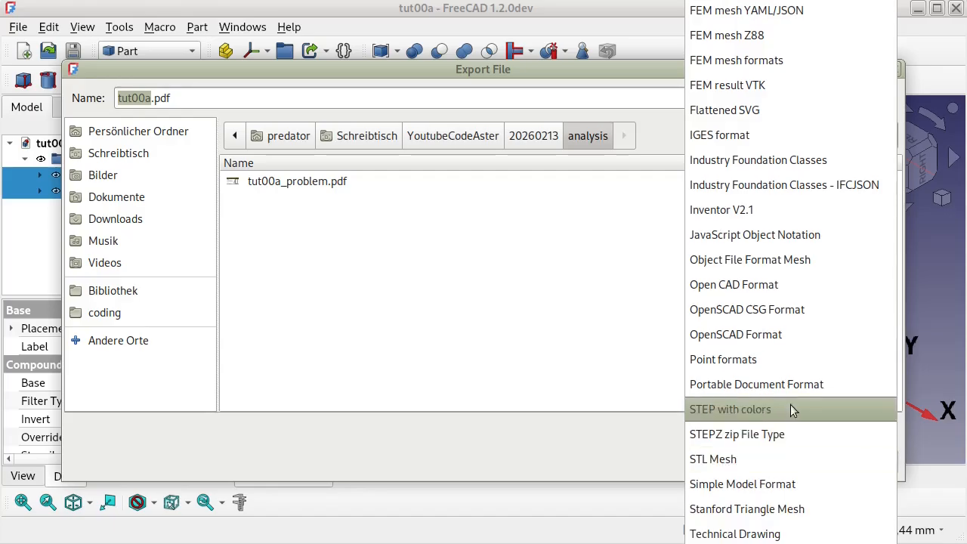
click(790, 408)
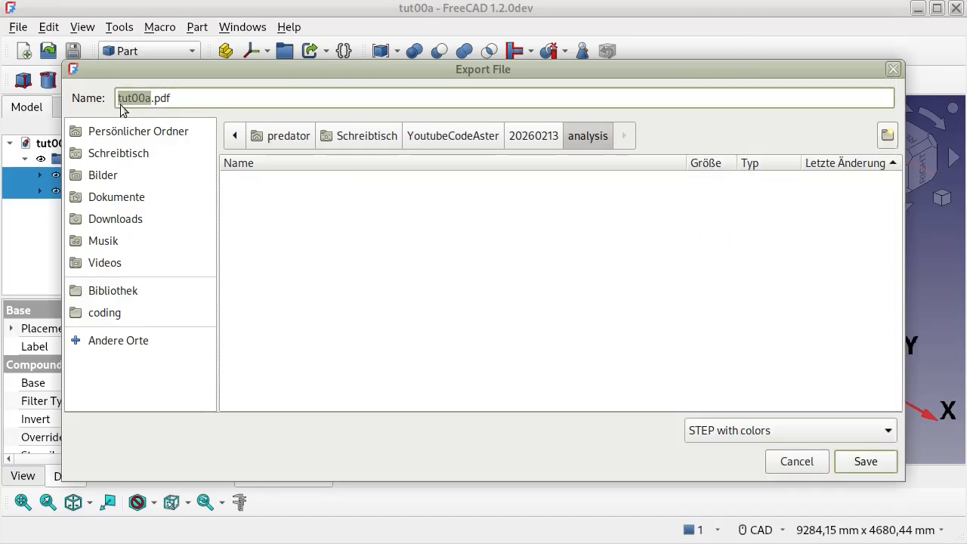
drag(199, 92, 155, 98)
text(step)
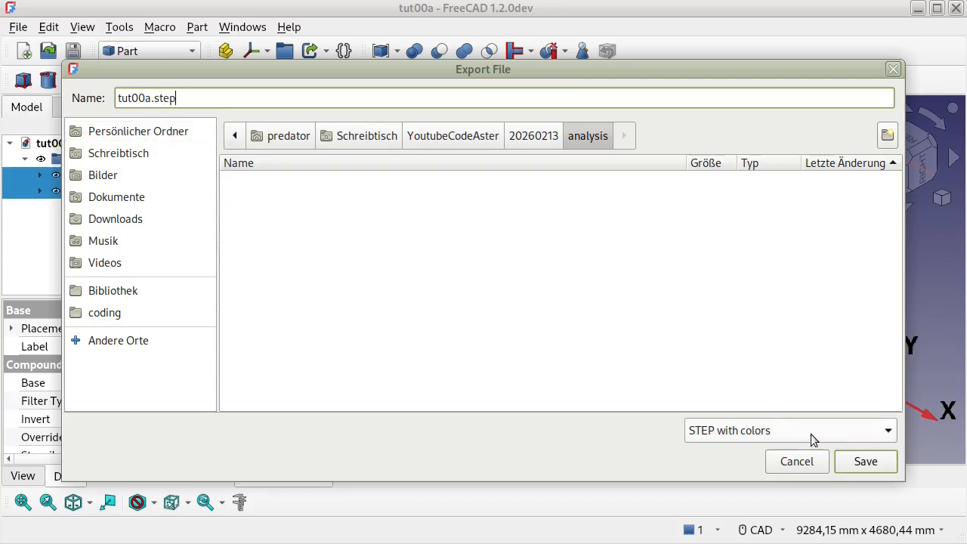
click(866, 462)
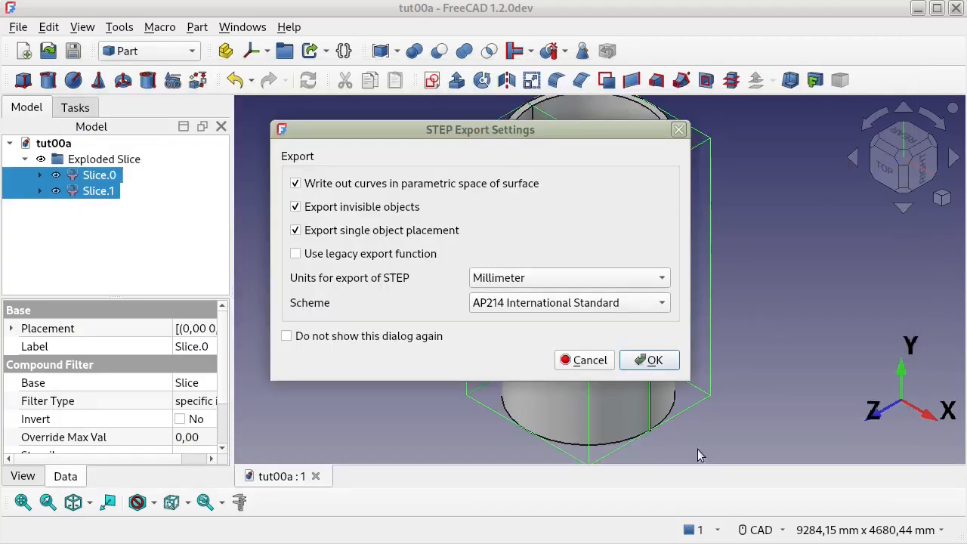
click(649, 362)
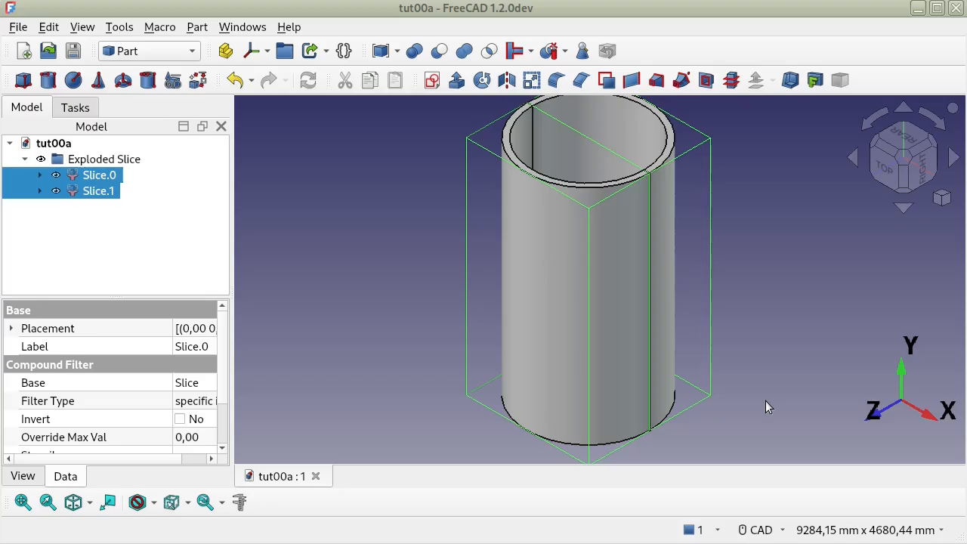
click(744, 346)
Switch to the file manager and check the analysis folder for tut00a.FCStd and tut00a.step, then return to FreeCAD
key(alt+Tab)
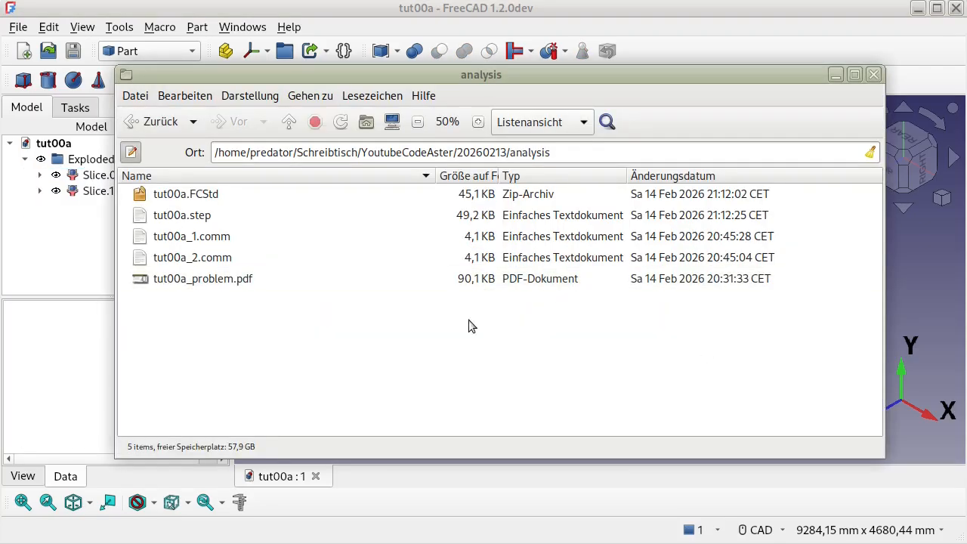
click(212, 196)
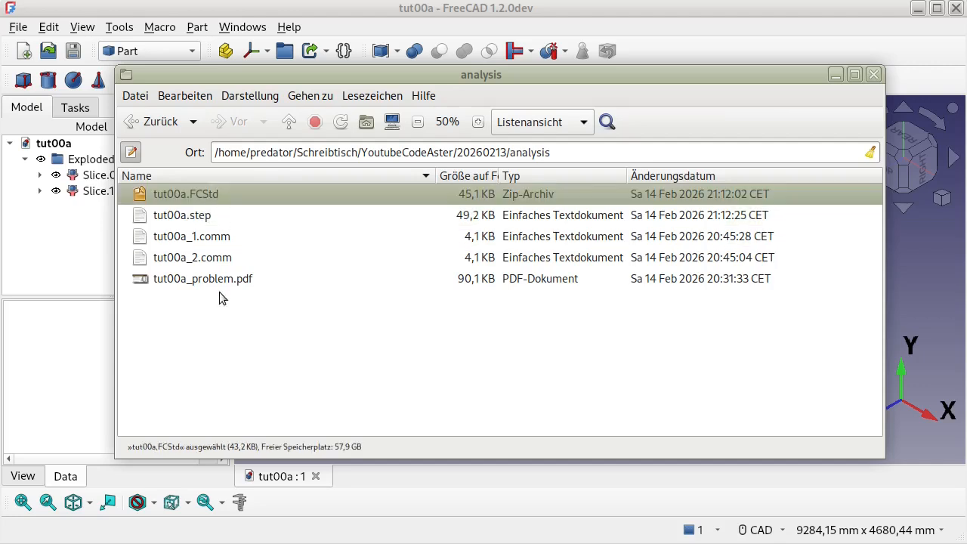
click(235, 217)
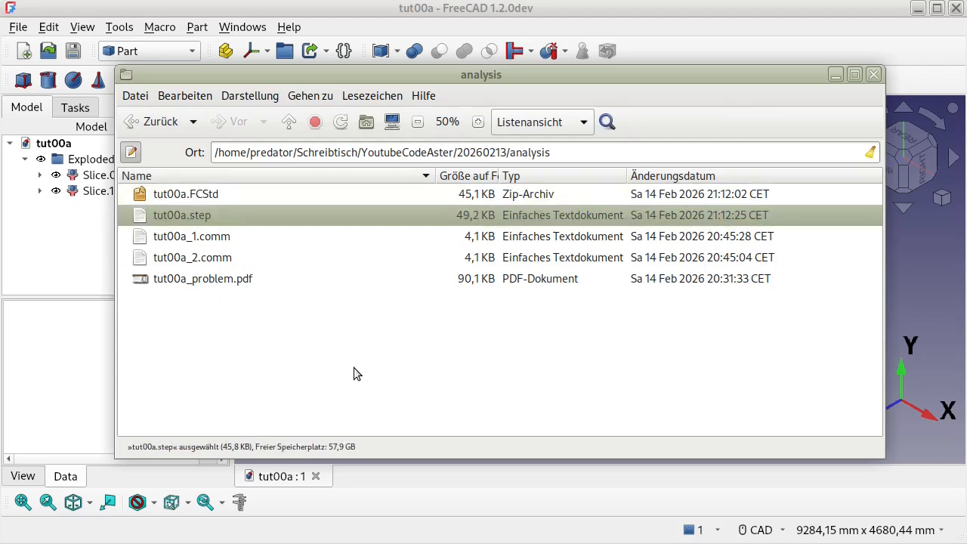
click(353, 367)
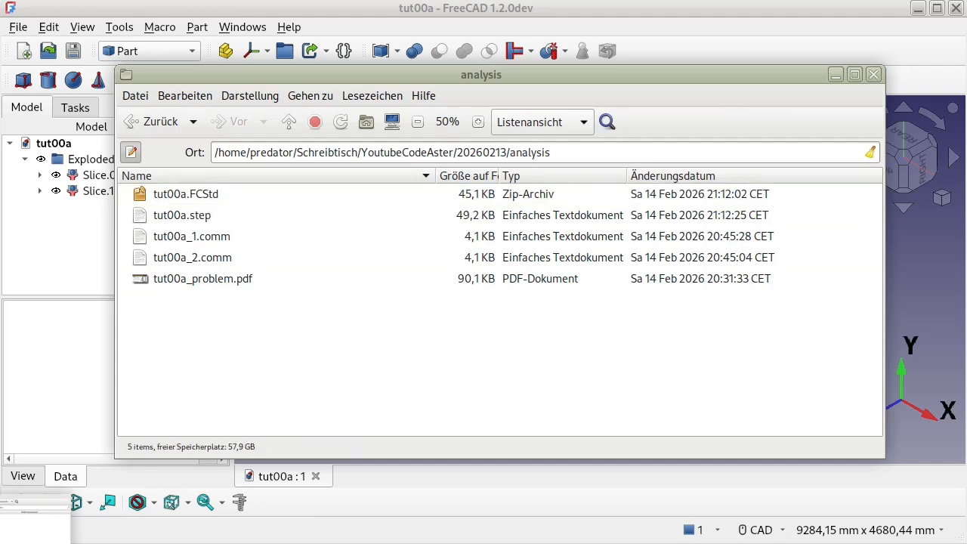
click(22, 542)
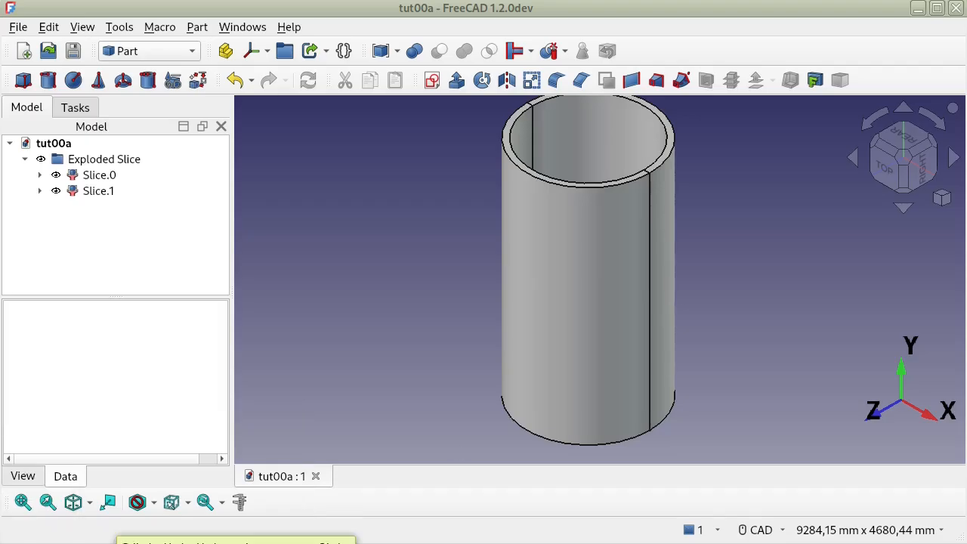
Inspect the two half-cylinders together from several angles and save the document
middle_drag(615, 264, 563, 380)
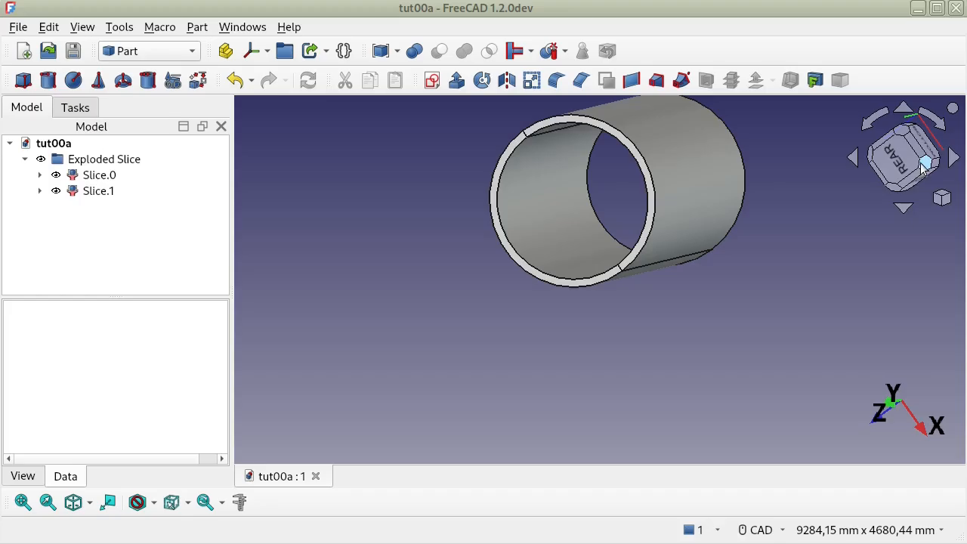
click(922, 163)
middle_drag(594, 295, 702, 257)
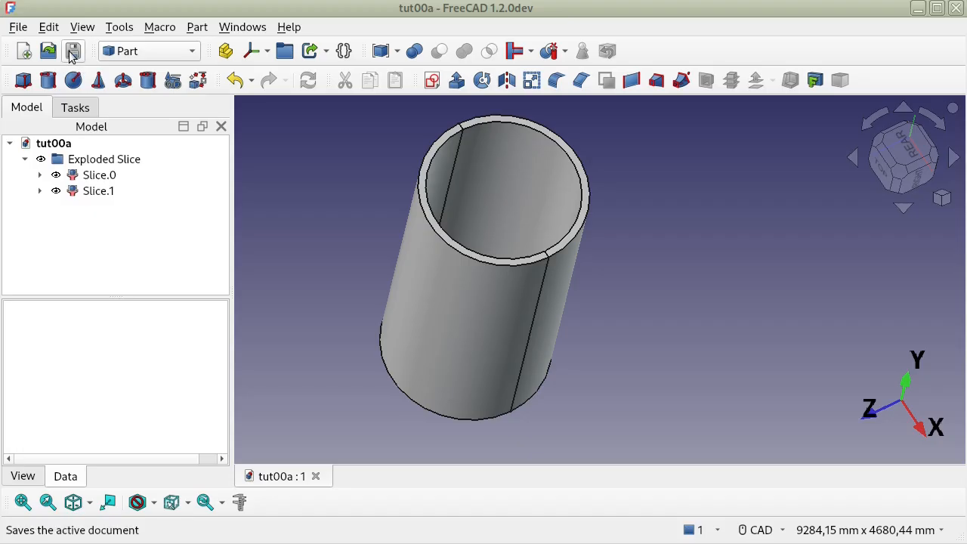
middle_drag(534, 315, 577, 355)
middle_drag(568, 408, 348, 440)
Look through the modes available in the Measurement tool, close it, and view the cylinder from another angle
click(238, 502)
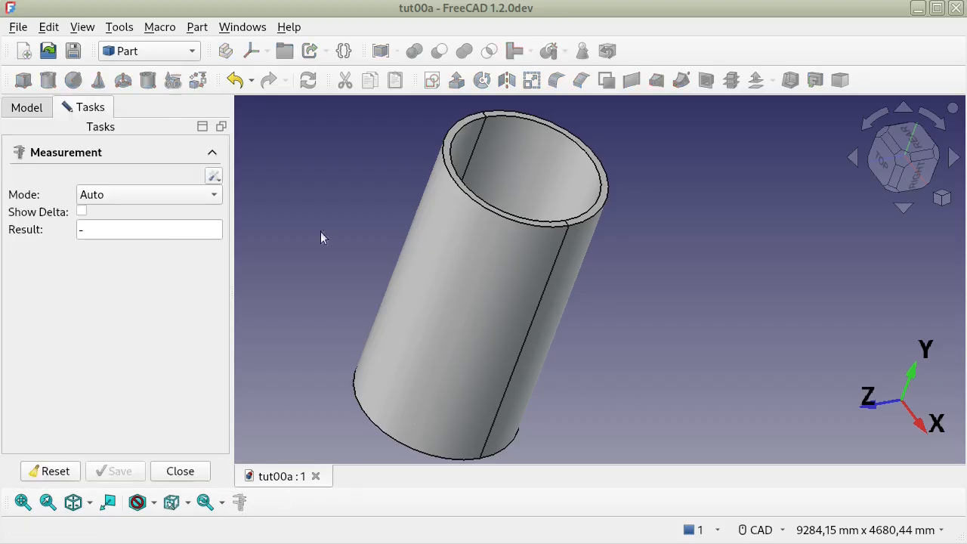
click(115, 195)
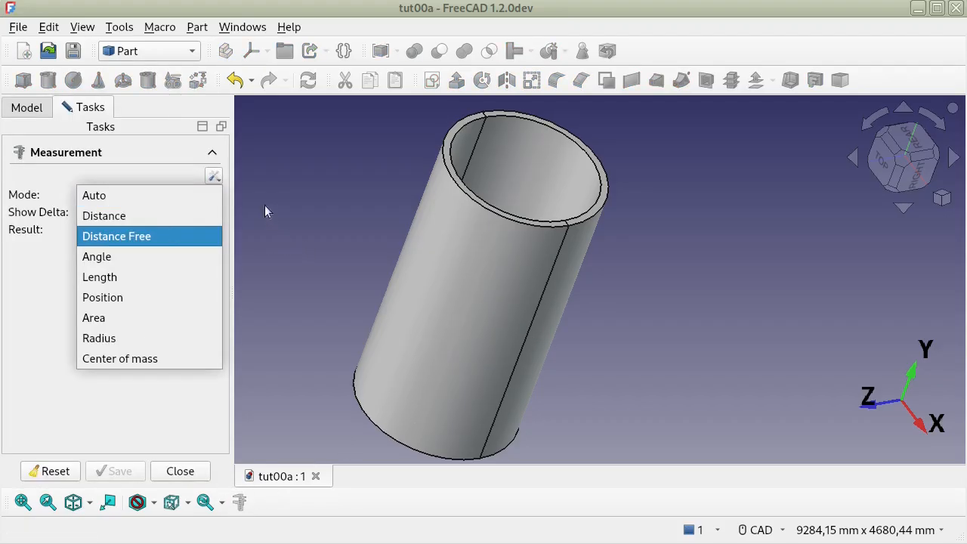
click(257, 355)
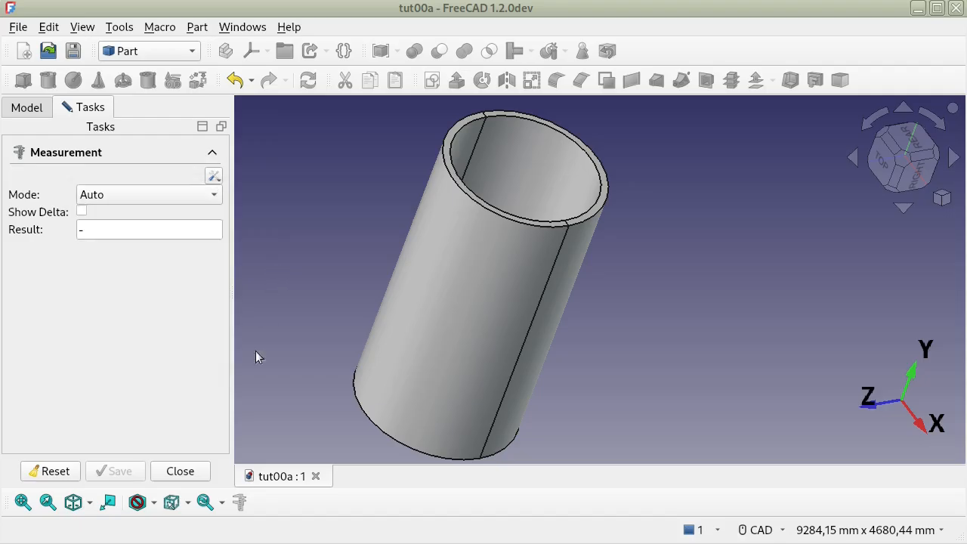
click(175, 471)
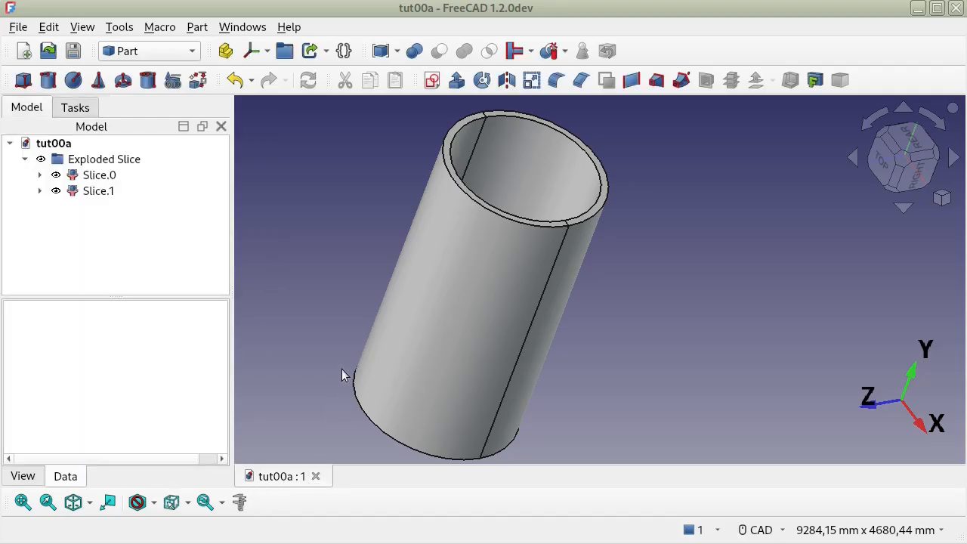
middle_drag(478, 290, 545, 332)
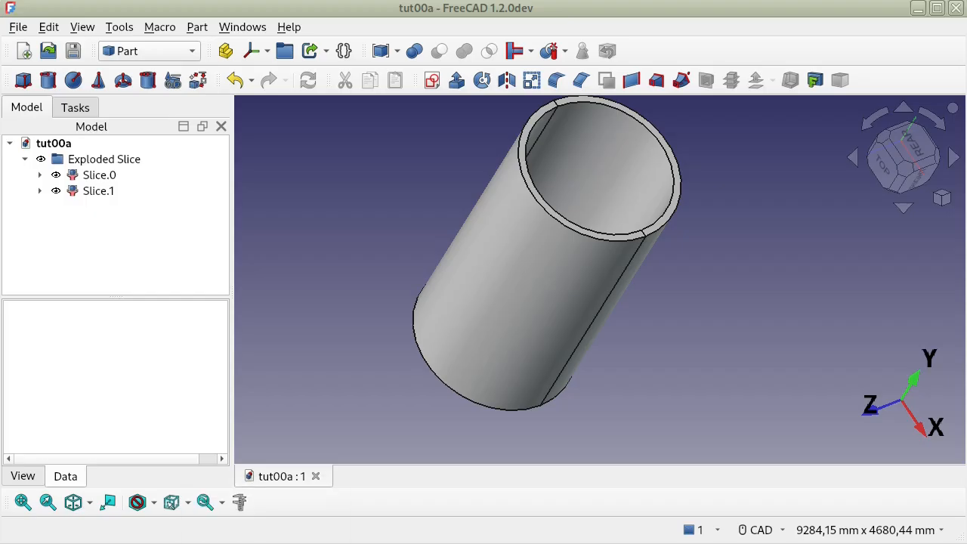
Switch to SALOME and activate the Geometry module in the new study
key(alt+Tab)
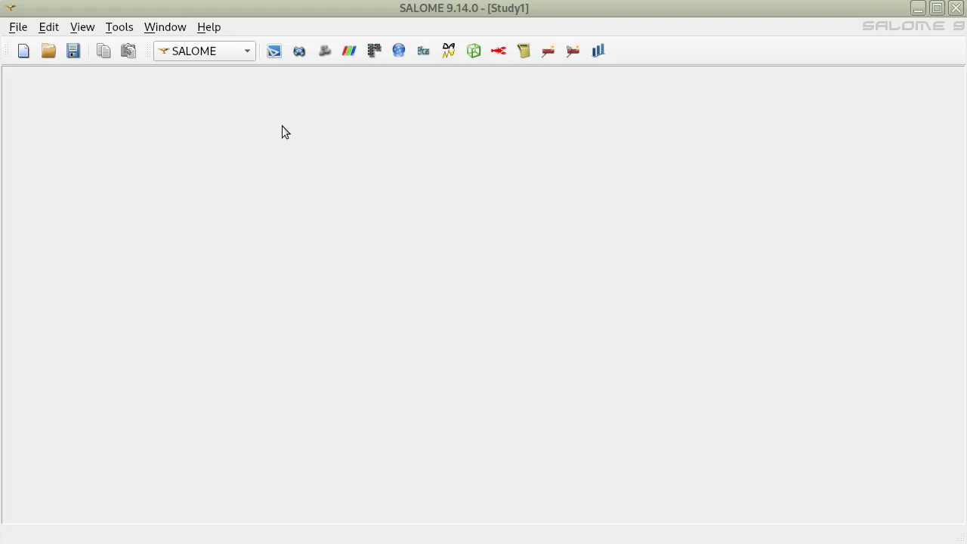
click(230, 56)
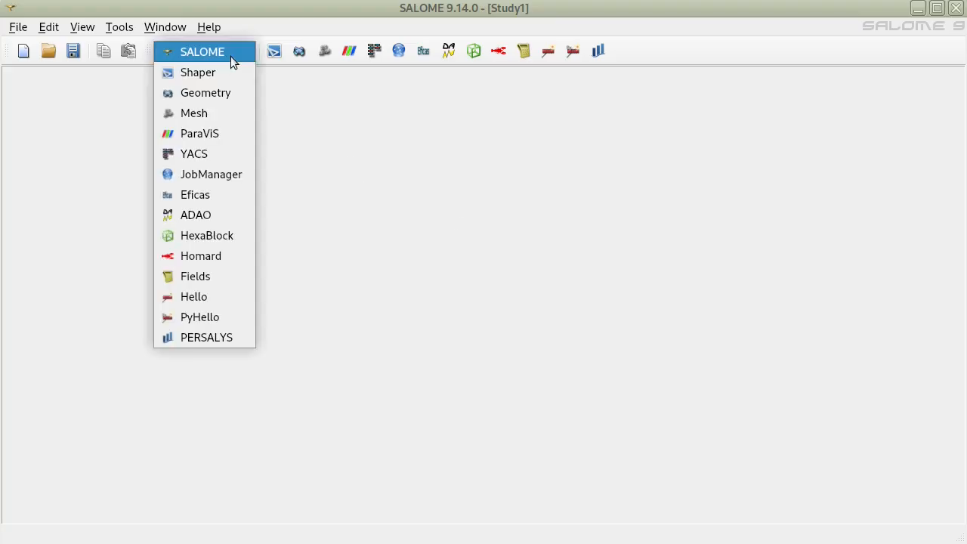
click(208, 93)
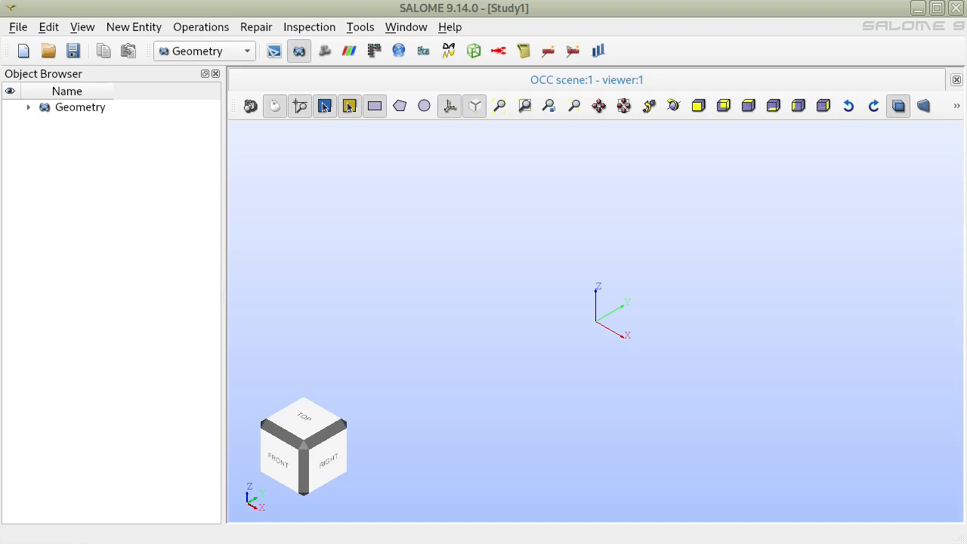
Check the analysis folder's path in the file manager, and save the SALOME study there as tut00a in hdf format
key(alt+Tab)
drag(587, 152, 215, 152)
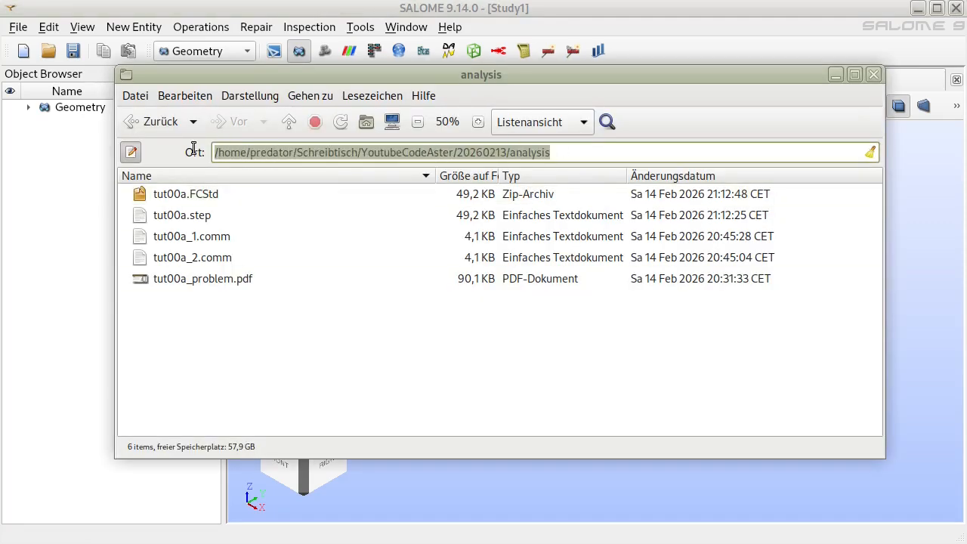
click(2, 542)
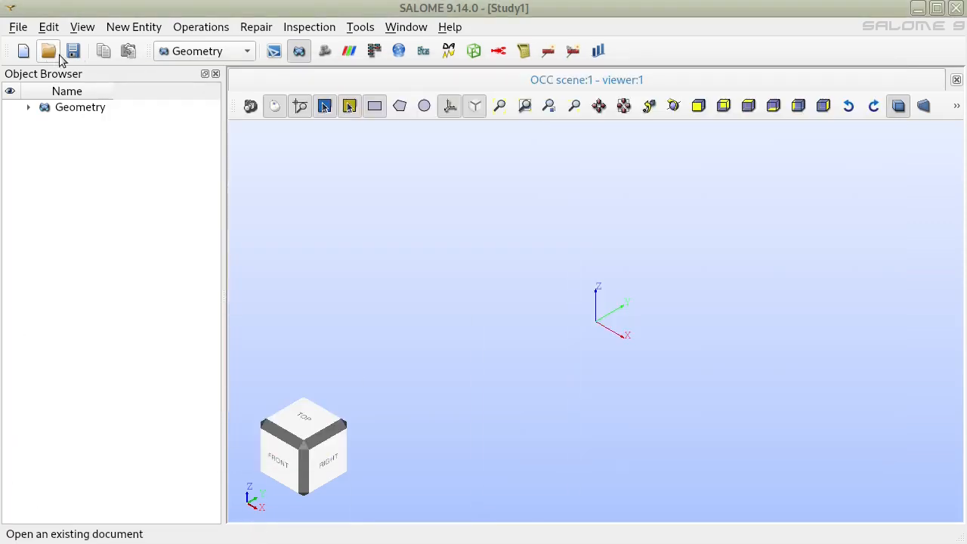
click(74, 55)
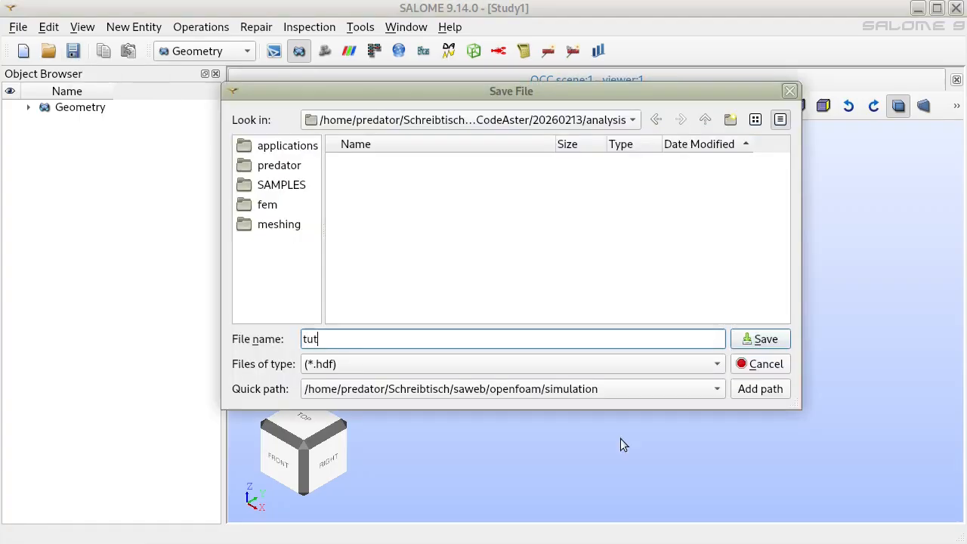
text(00a)
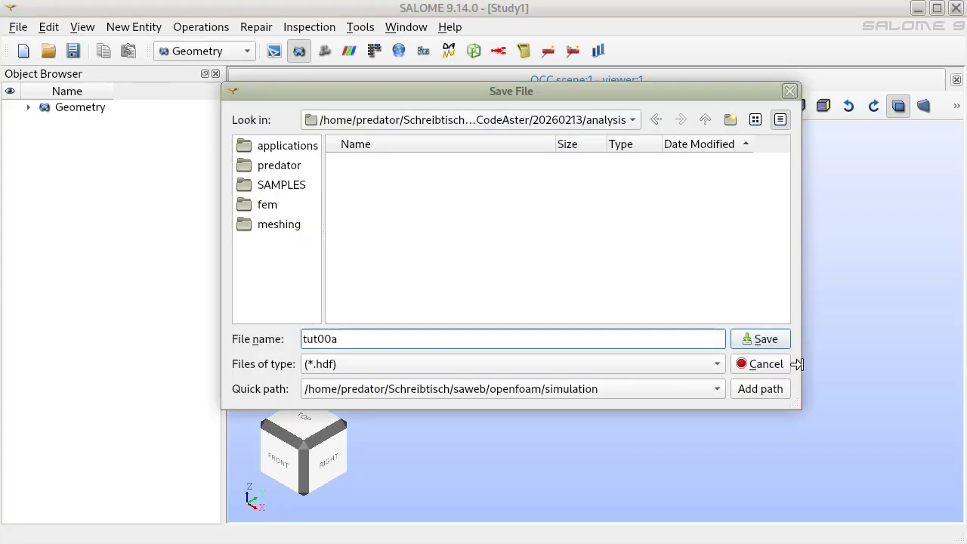
click(768, 339)
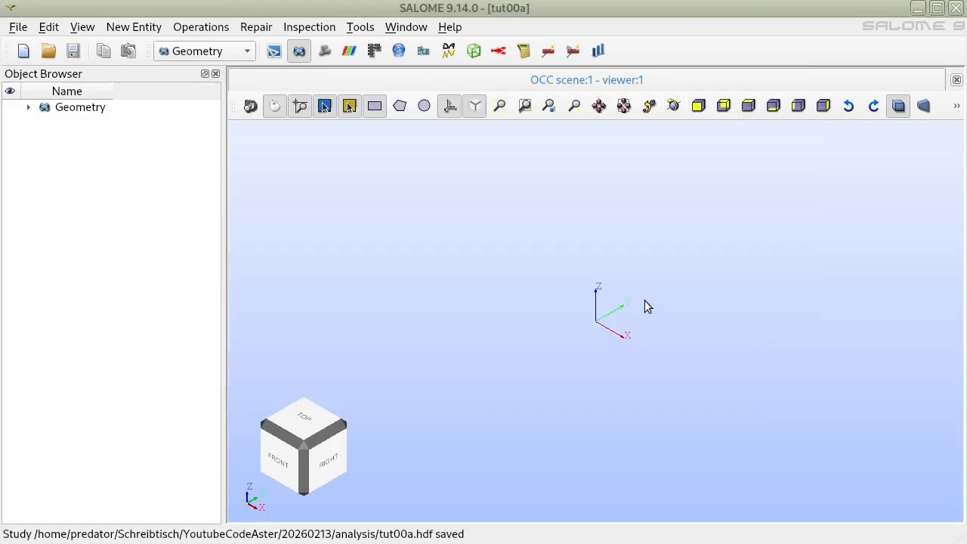
Import tut00a.step from the analysis folder as STEP geometry, ignoring the millimetre units embedded in the file
click(72, 105)
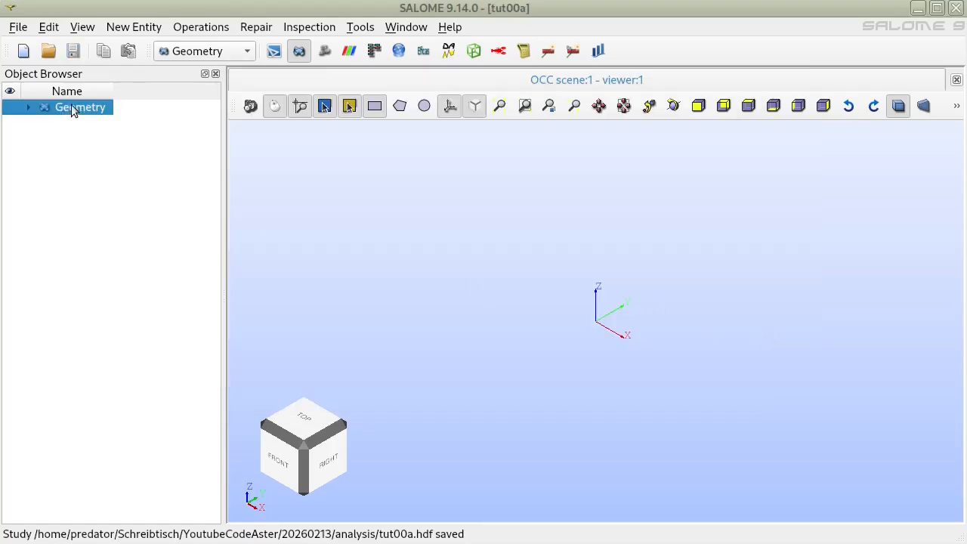
click(27, 108)
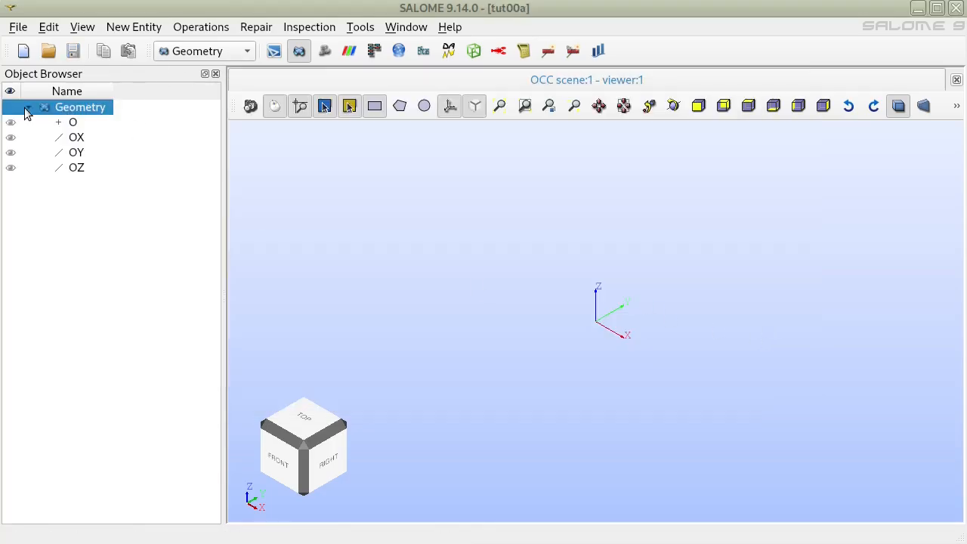
click(18, 27)
mouse_move(57, 216)
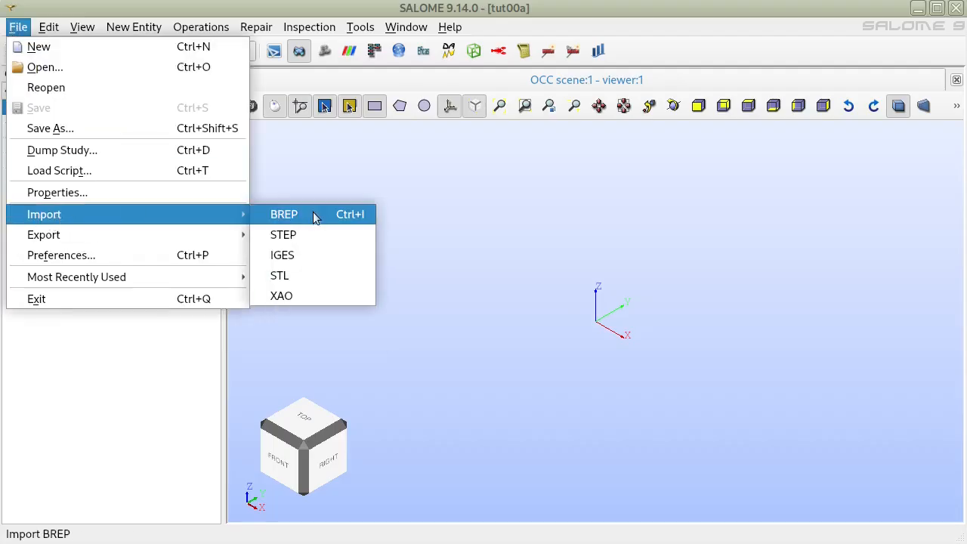
click(346, 235)
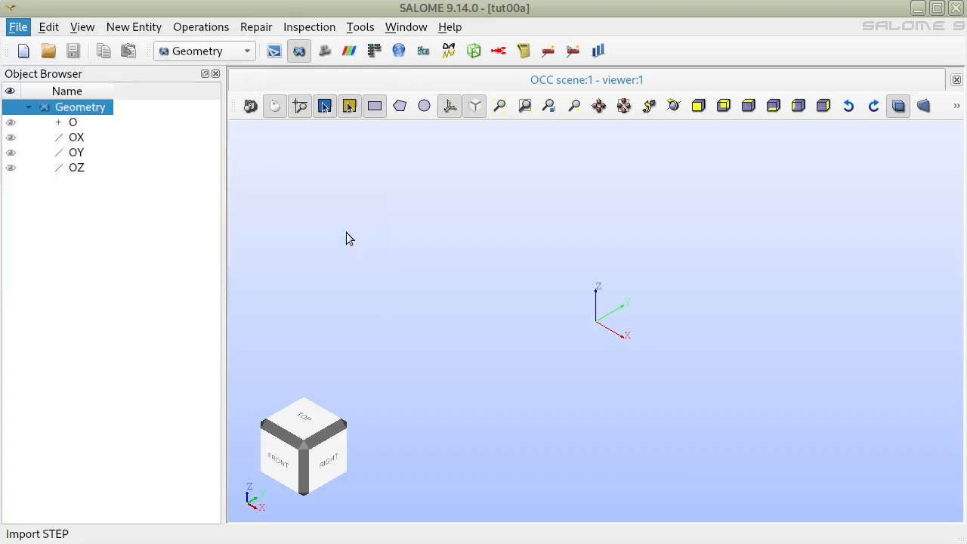
click(363, 162)
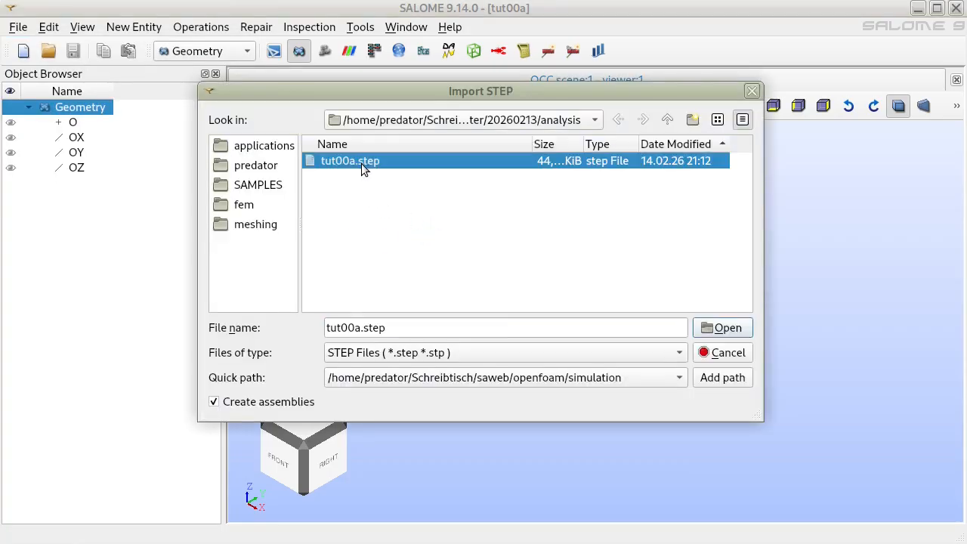
click(721, 327)
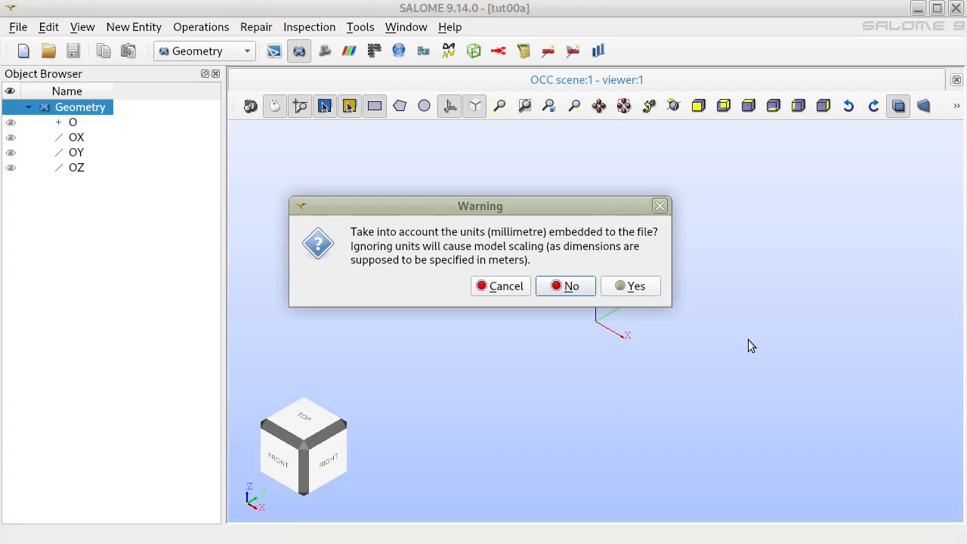
click(562, 287)
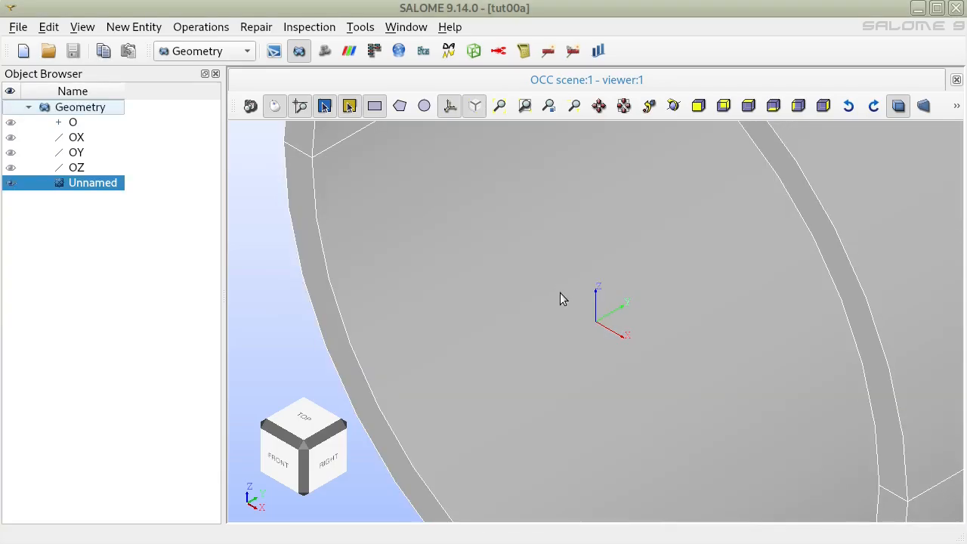
Inspect the imported cylinder and its position relative to the coordinate trihedron from several angles
scroll(579, 276, down, 5)
middle_drag(650, 251, 511, 343)
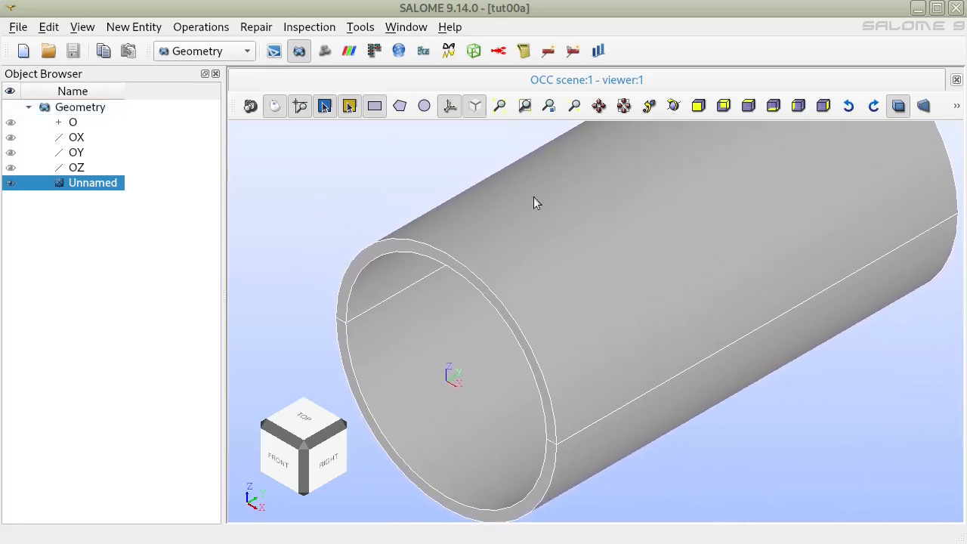
click(450, 108)
scroll(460, 305, down, 3)
drag(470, 302, 619, 352)
middle_drag(619, 352, 684, 308)
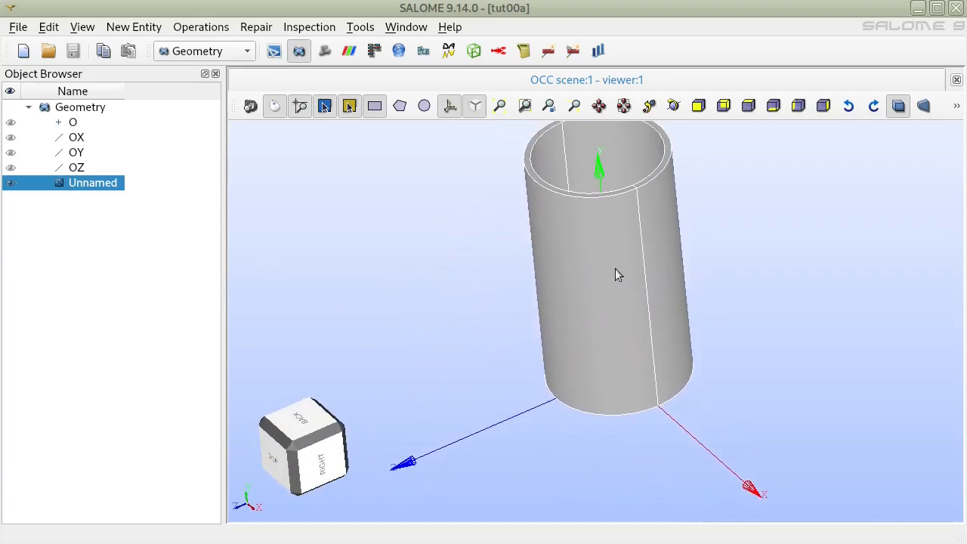
right_click(676, 148)
click(534, 298)
ctrl+right_drag(525, 304, 681, 131)
ctrl+right_drag(522, 385, 426, 357)
ctrl+right_drag(650, 306, 720, 299)
scroll(530, 408, up, 2)
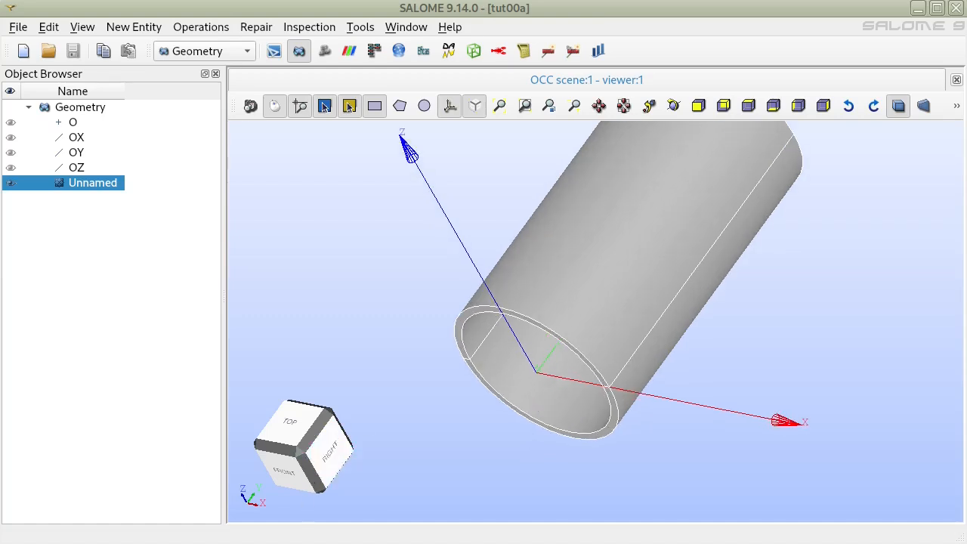
Check the boundary conditions page of the Cylinder Under Hydrostatic Pressure document in Okular, and return to SALOME
click(54, 542)
scroll(594, 343, down, 1)
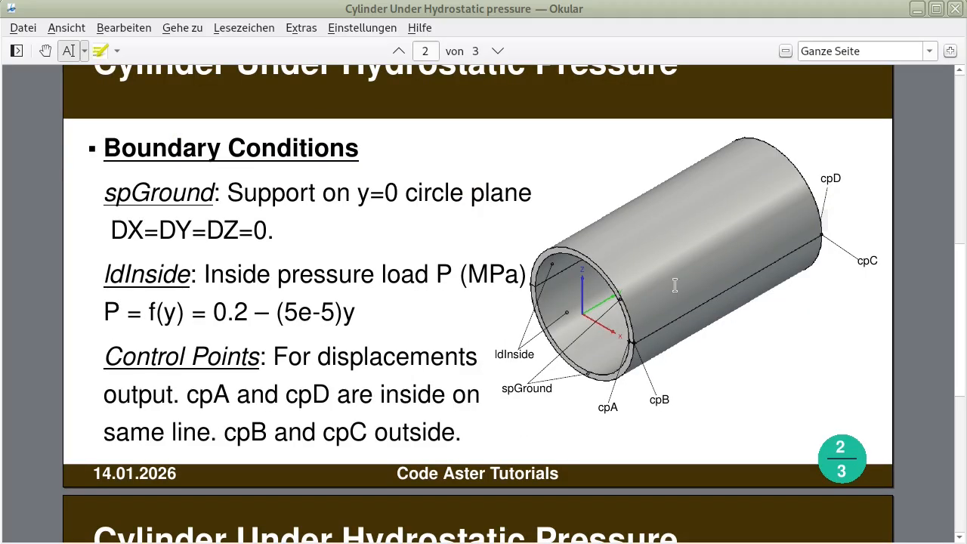
scroll(674, 284, up, 1)
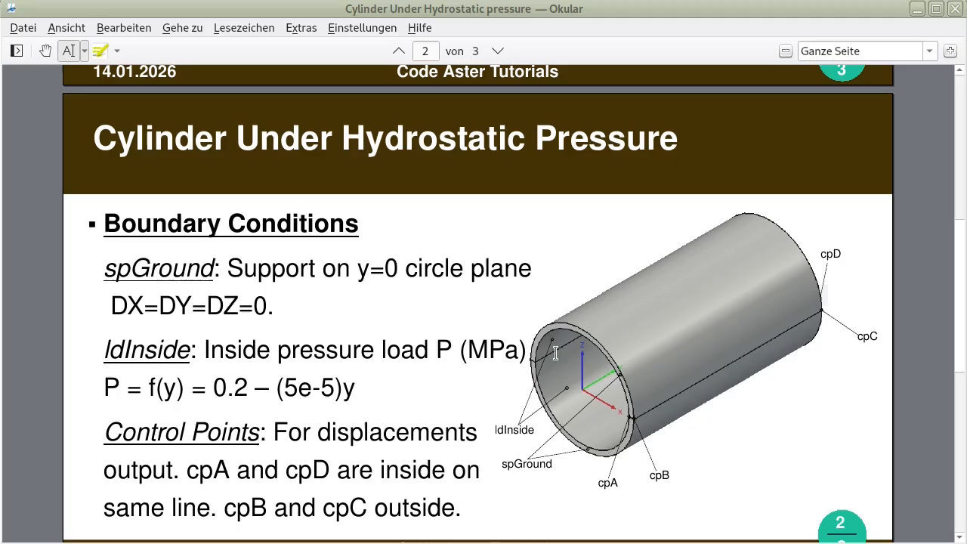
key(alt+Tab)
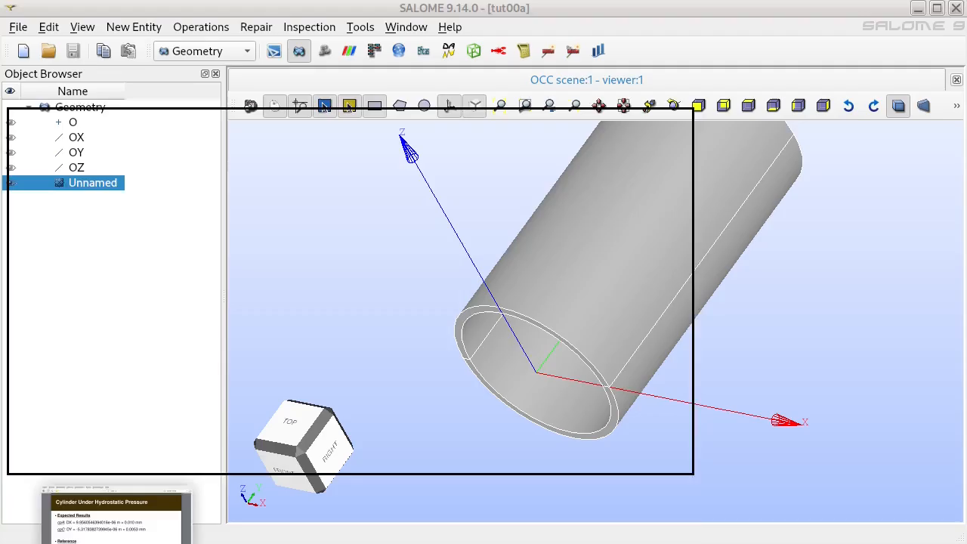
Hide the view cube, and toggle the coordinate trihedron off and back on while viewing the cylinder from other angles
ctrl+middle_drag(647, 278, 628, 352)
ctrl+right_drag(620, 304, 365, 368)
mouse_move(782, 342)
ctrl+right_down()
mouse_move(565, 241)
mouse_move(572, 274)
mouse_move(747, 302)
mouse_move(802, 345)
mouse_move(789, 337)
ctrl+right_up()
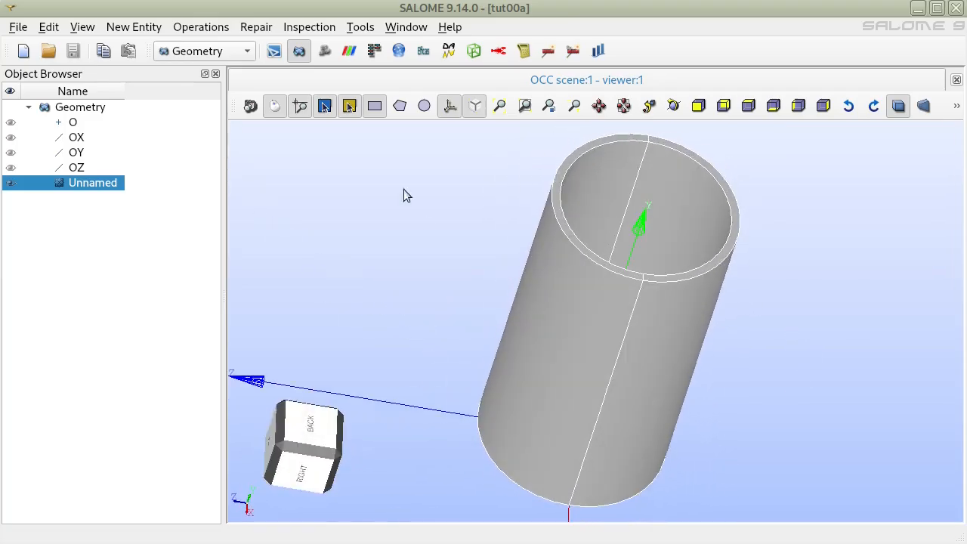
click(451, 107)
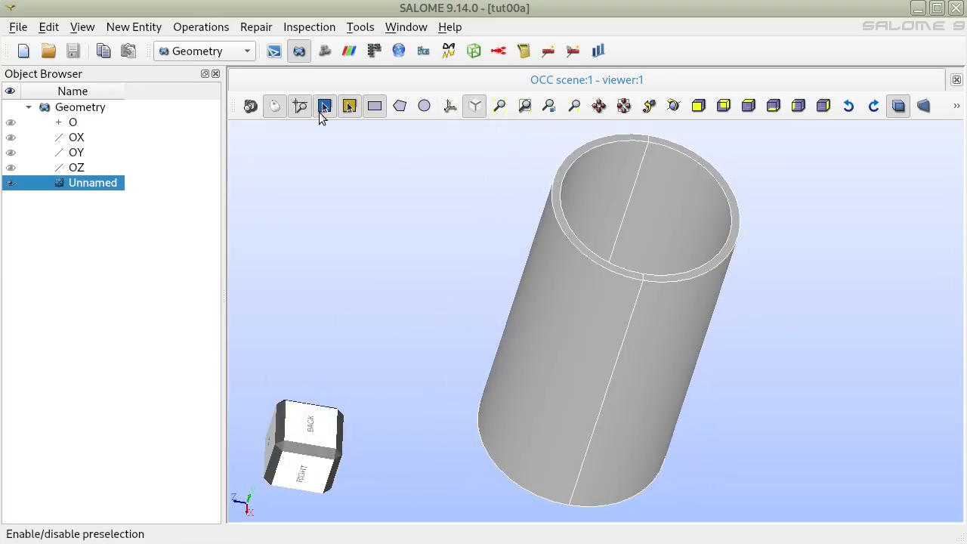
click(473, 111)
ctrl+right_drag(698, 227, 463, 164)
click(450, 107)
ctrl+right_drag(565, 319, 651, 370)
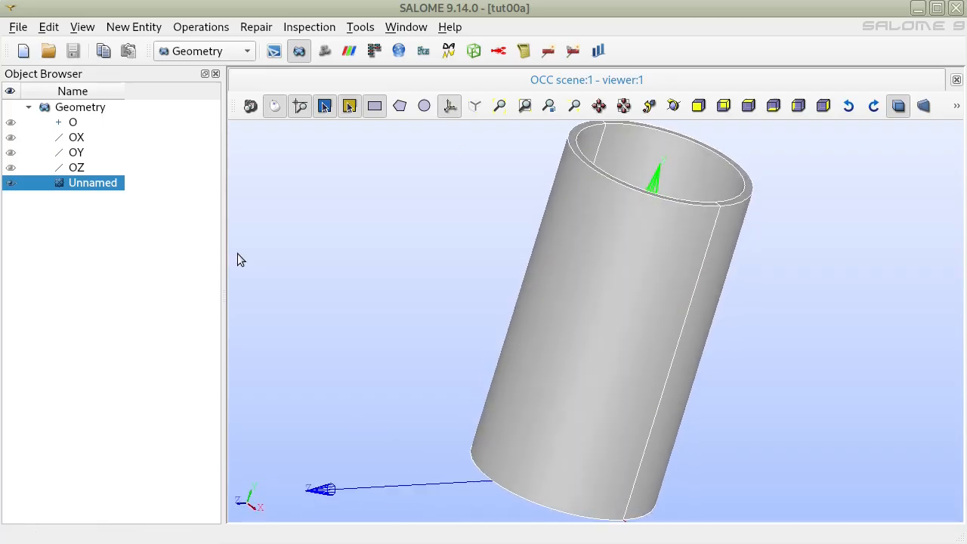
Rename the imported Unnamed geometry object as tut00a
right_click(98, 186)
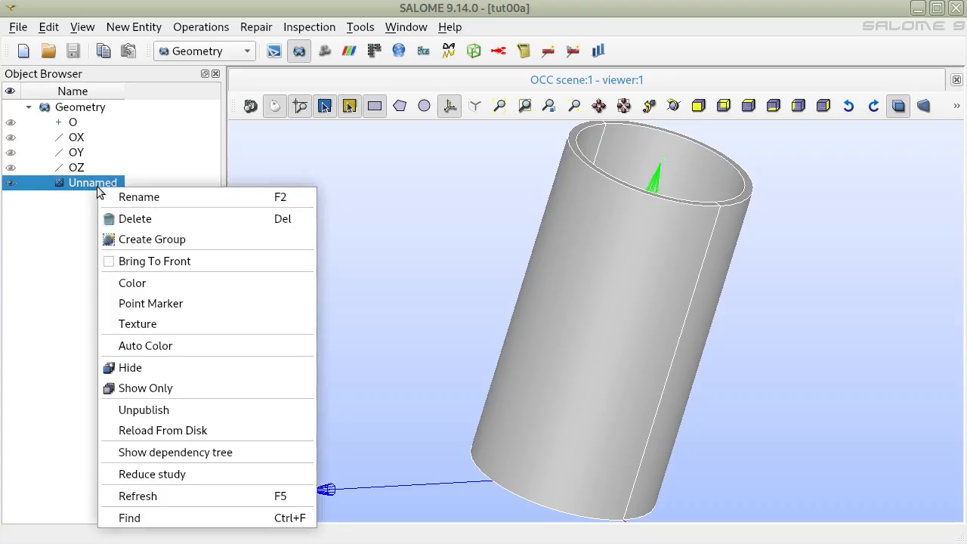
click(158, 198)
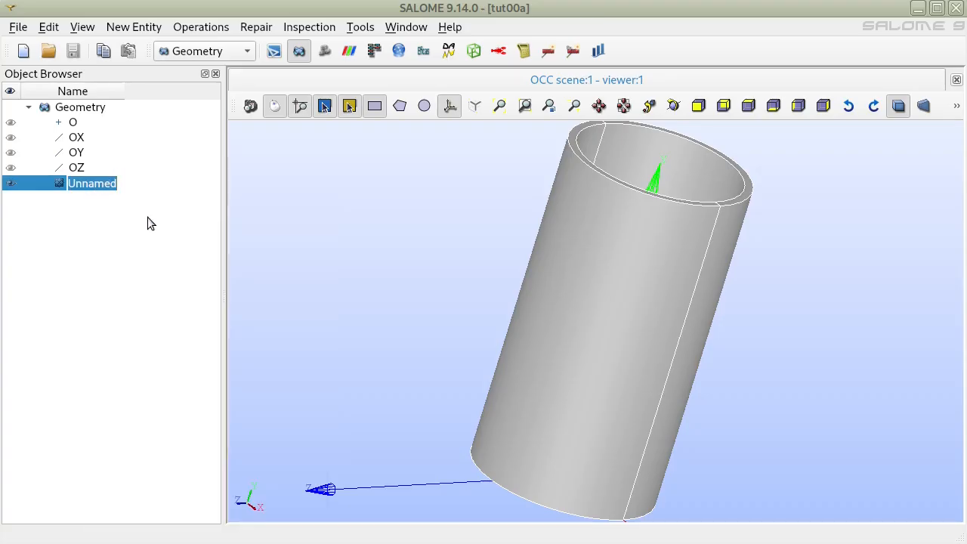
text(tut)
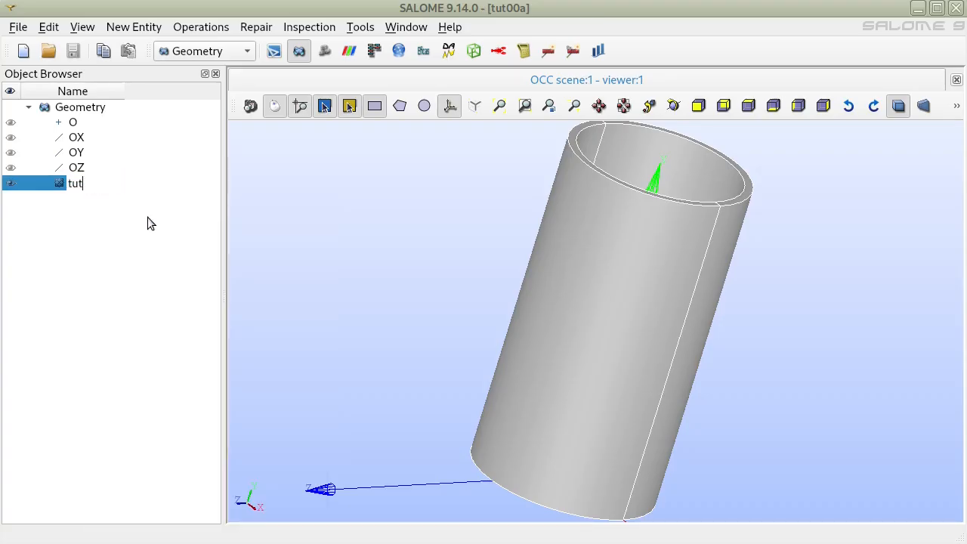
text(00a)
click(147, 236)
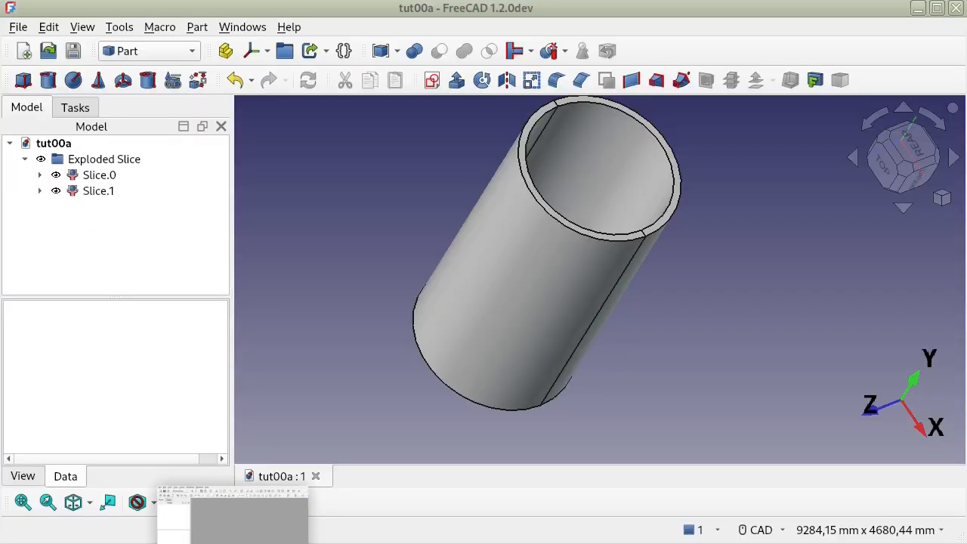
Highlight Slice.0 and Slice.1 in turn in the FreeCAD model to review the two halves, and return to SALOME
click(94, 175)
click(99, 191)
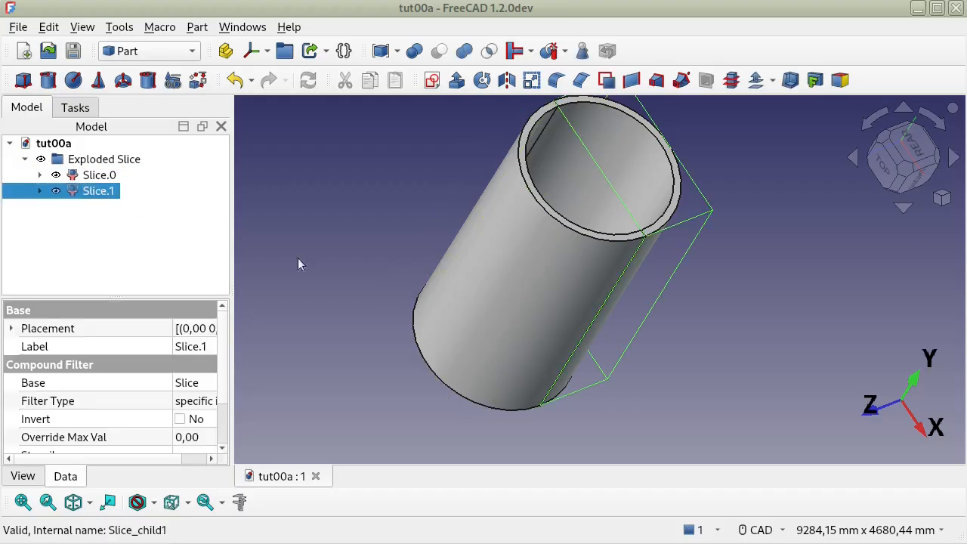
click(371, 268)
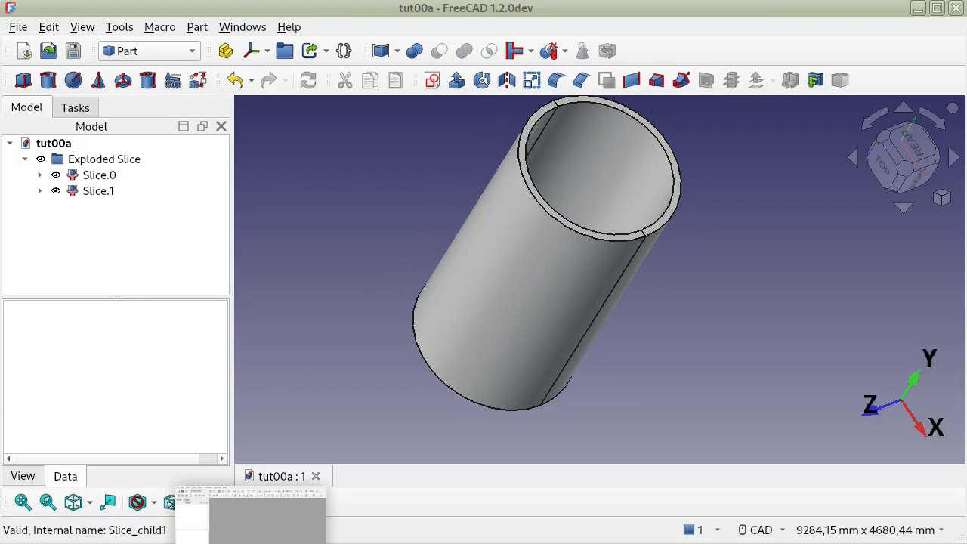
click(250, 540)
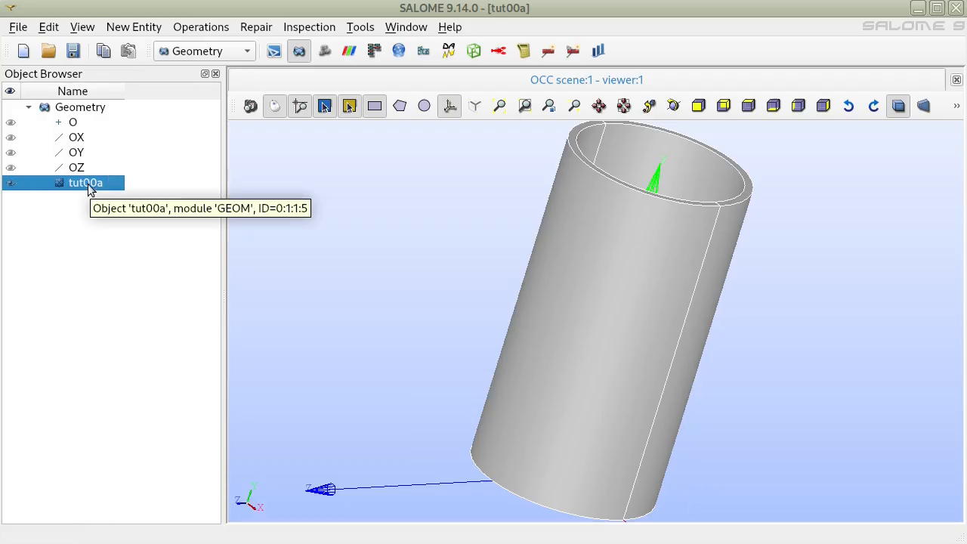
Explode tut00a into sub-shapes of type Solid
click(133, 28)
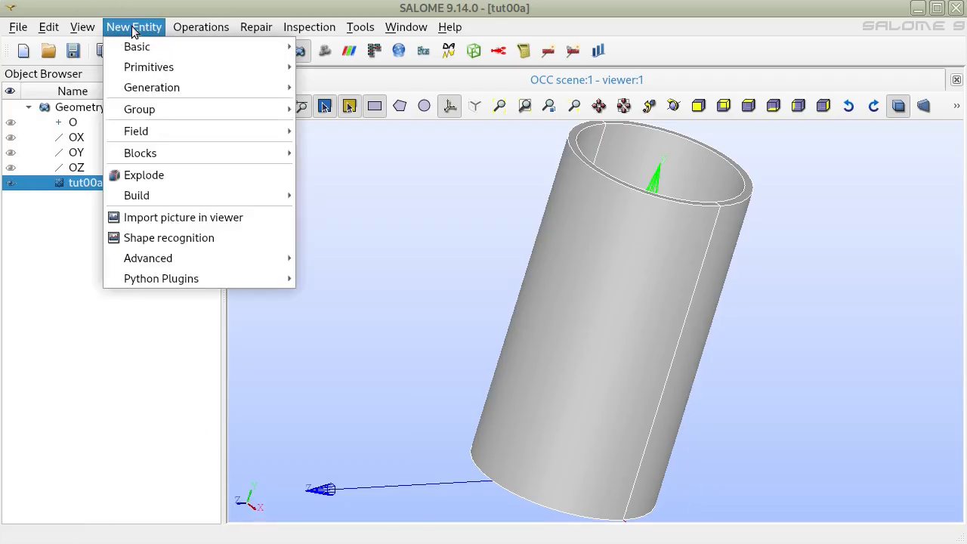
click(178, 175)
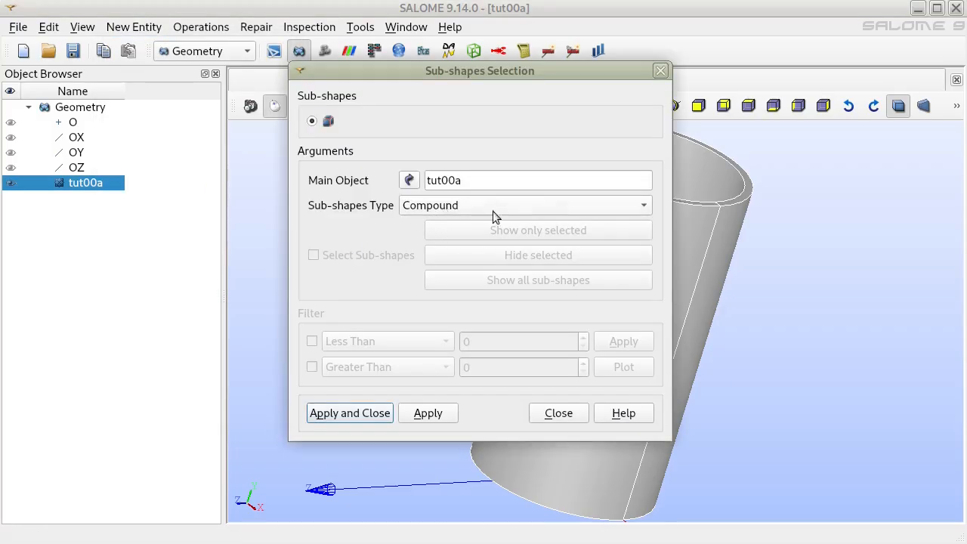
click(472, 205)
click(431, 251)
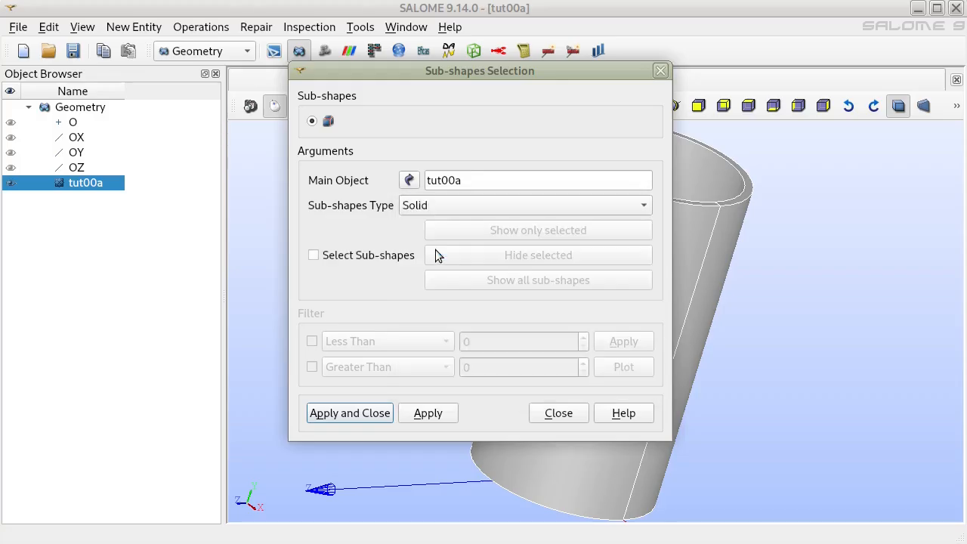
click(367, 423)
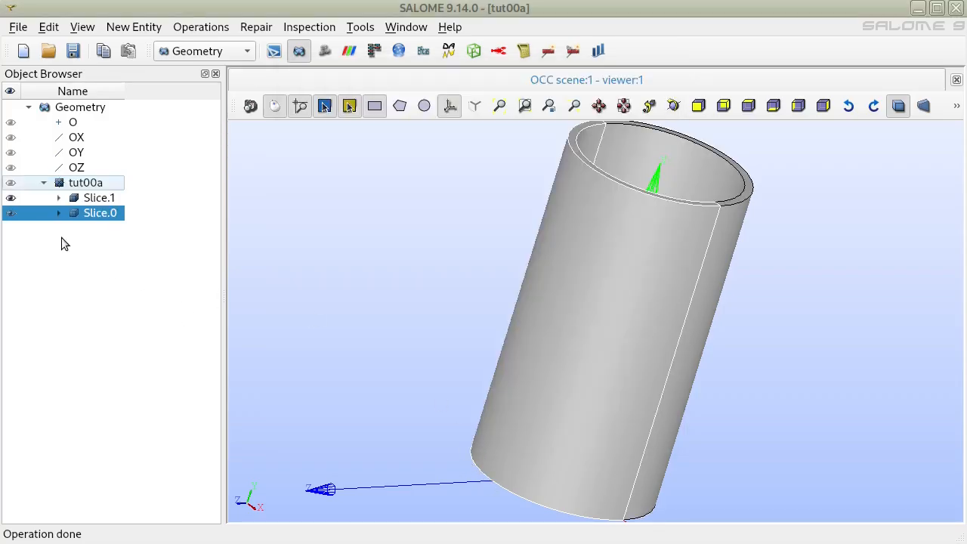
Toggle the visibility of Slice.0 and Slice.1 in turn to examine each half-cylinder, and leave both shown
click(11, 213)
ctrl+middle_drag(536, 304, 505, 327)
scroll(505, 327, up, 1)
ctrl+right_drag(487, 330, 544, 367)
click(10, 213)
click(11, 198)
ctrl+right_drag(423, 302, 188, 282)
click(11, 198)
click(301, 223)
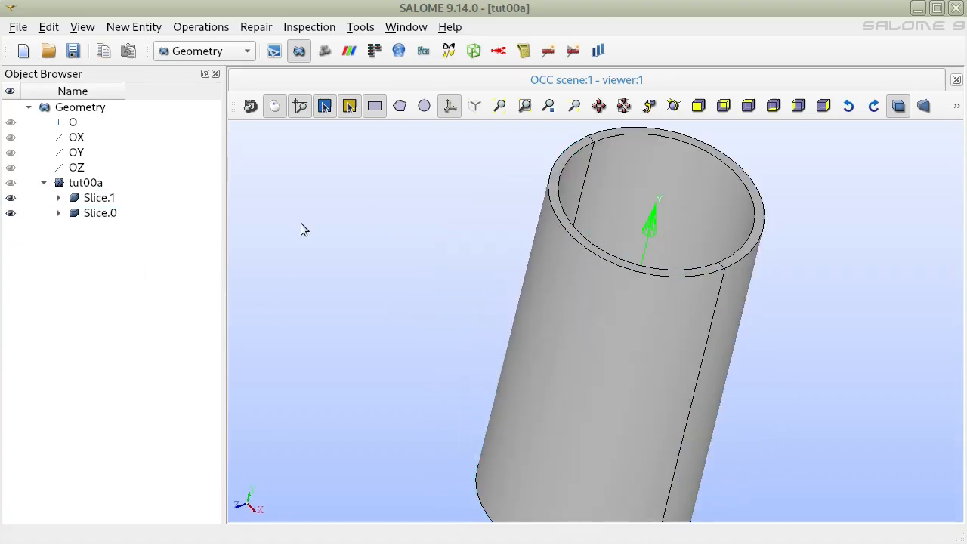
click(98, 198)
right_click(98, 198)
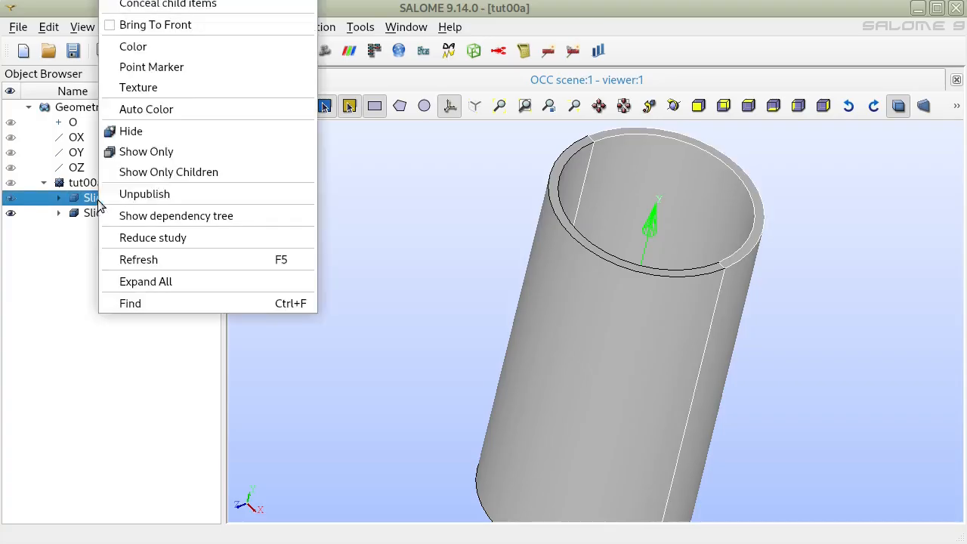
click(63, 219)
click(104, 214)
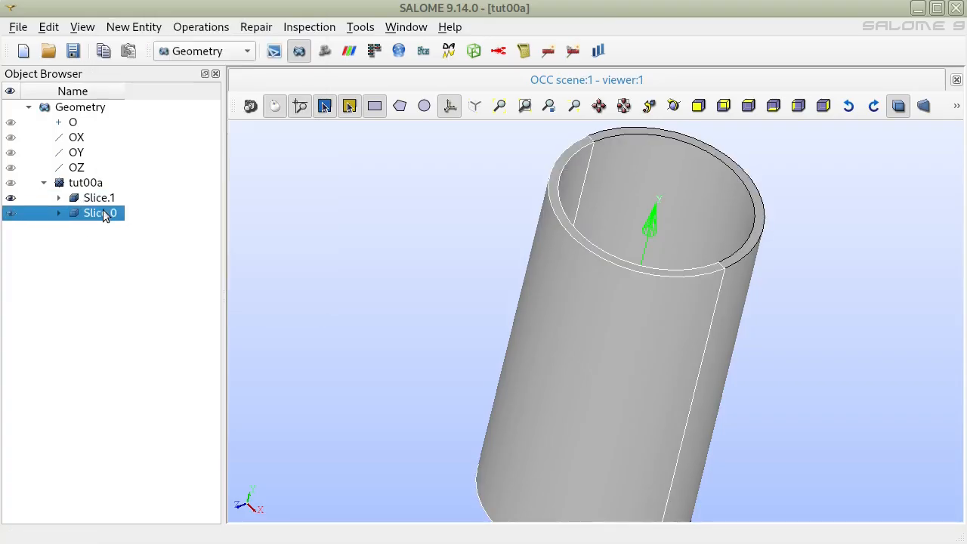
right_click(104, 215)
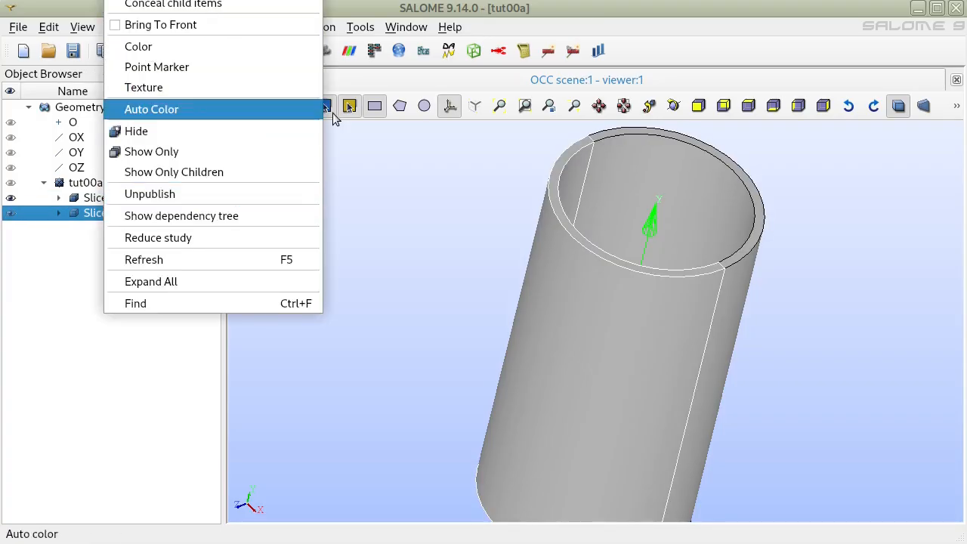
click(447, 212)
Rename the Slice.1 solid under tut00a as v1
click(98, 197)
right_click(109, 198)
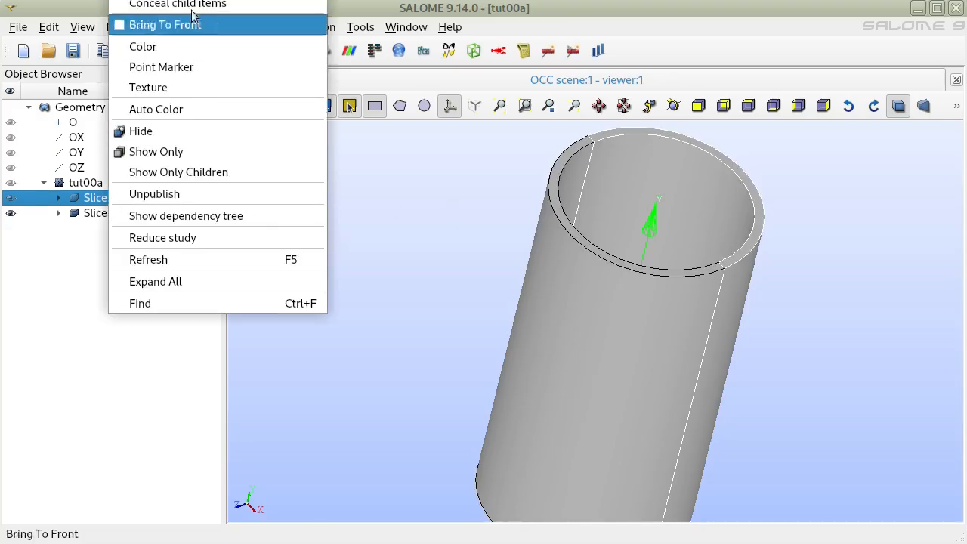
click(189, 1)
key(BackSpace)
text(v1)
key(Return)
Rename the Slice.0 solid under tut00a as v2
right_click(99, 213)
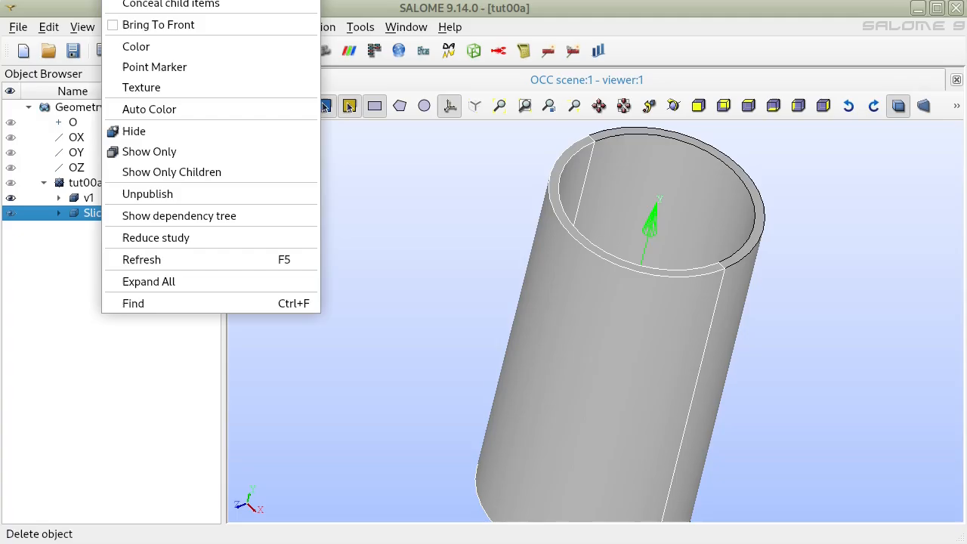
click(189, 1)
text(v)
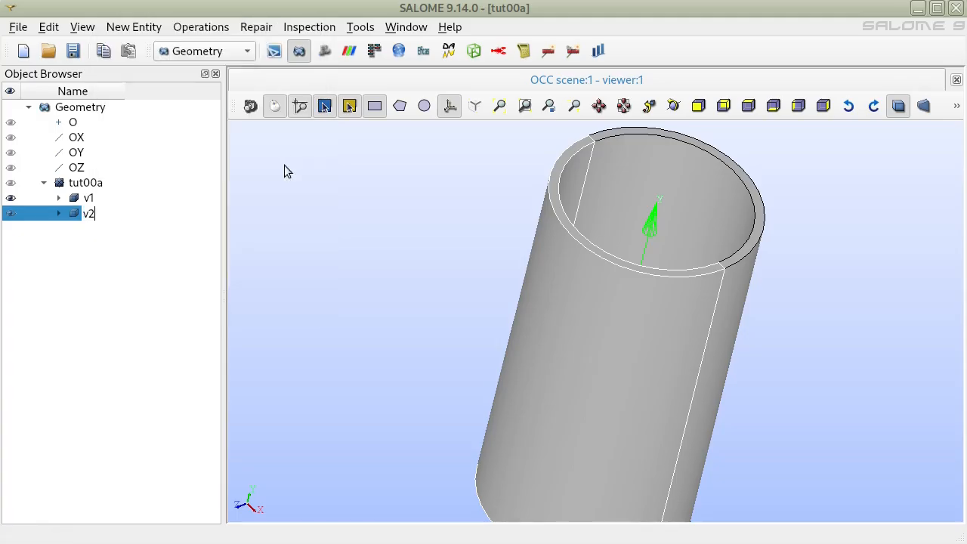
text(2)
click(324, 274)
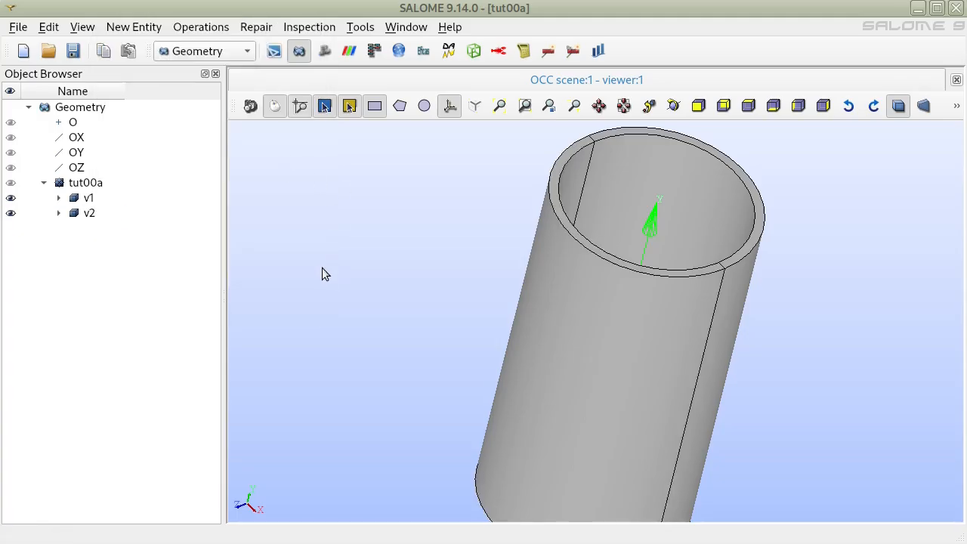
Switch to the Okular slides to read the spGround boundary condition and its location, and return to SALOME
ctrl+middle_drag(734, 355, 702, 325)
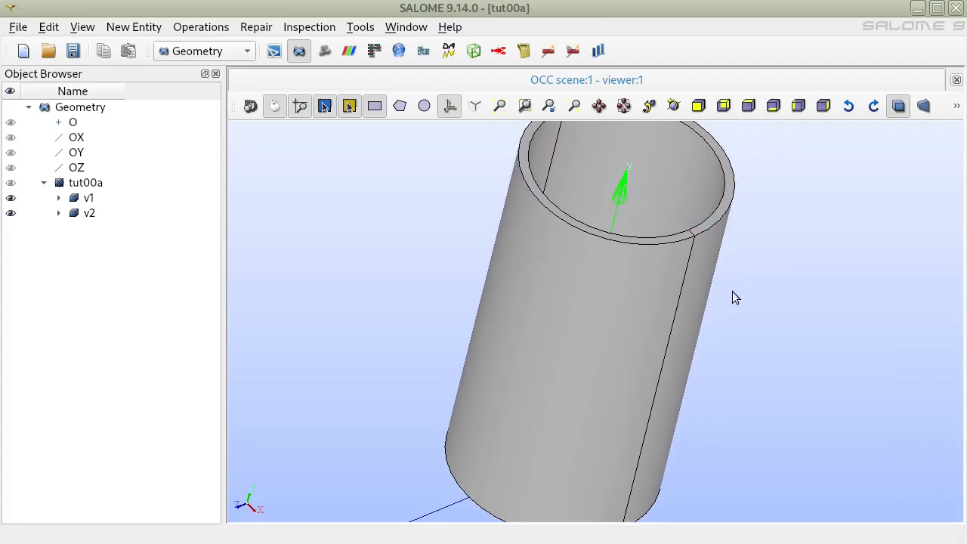
ctrl+right_drag(600, 314, 696, 436)
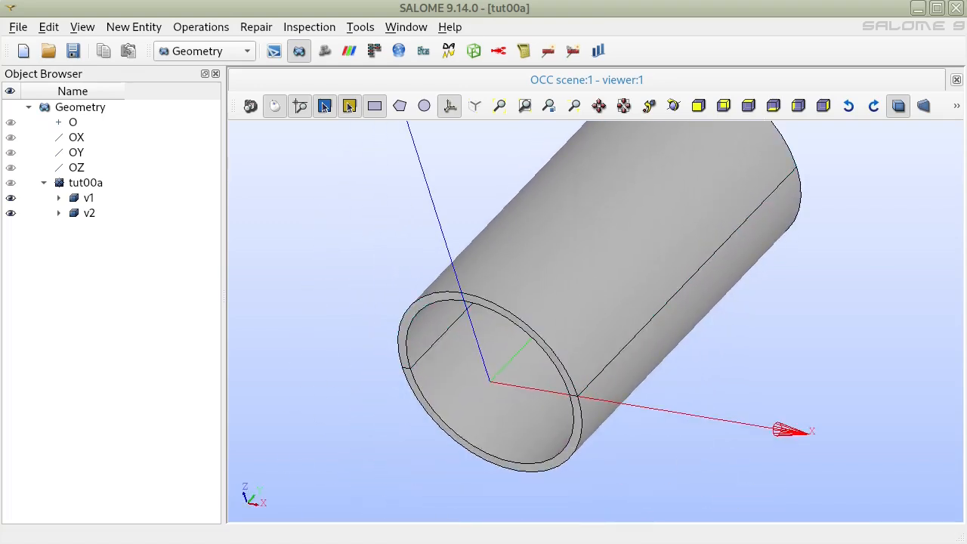
key(alt+Tab)
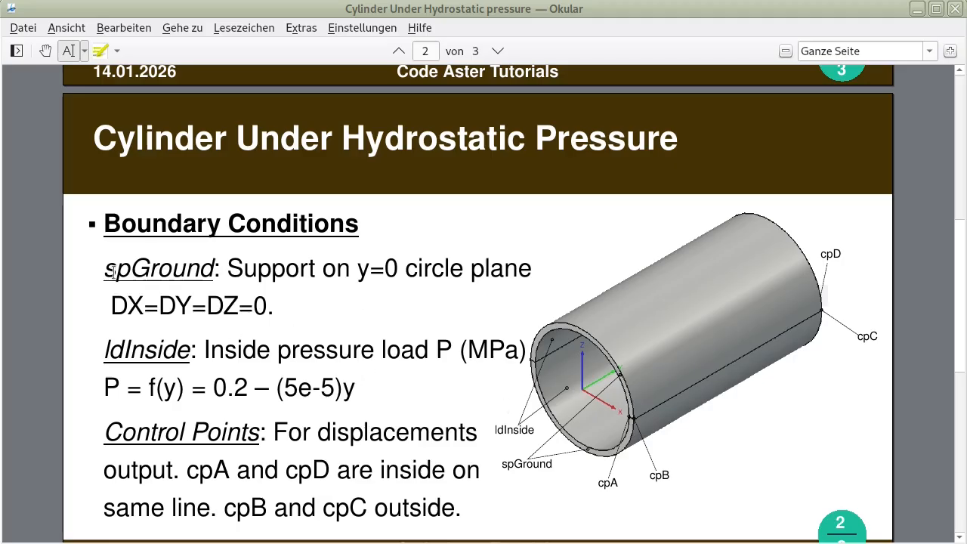
drag(503, 463, 535, 430)
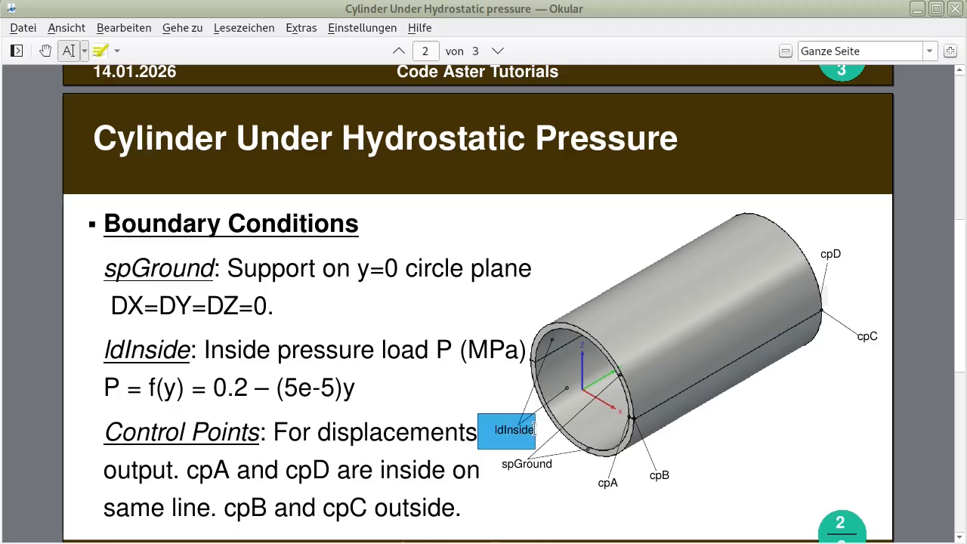
drag(536, 477, 536, 469)
double_click(165, 276)
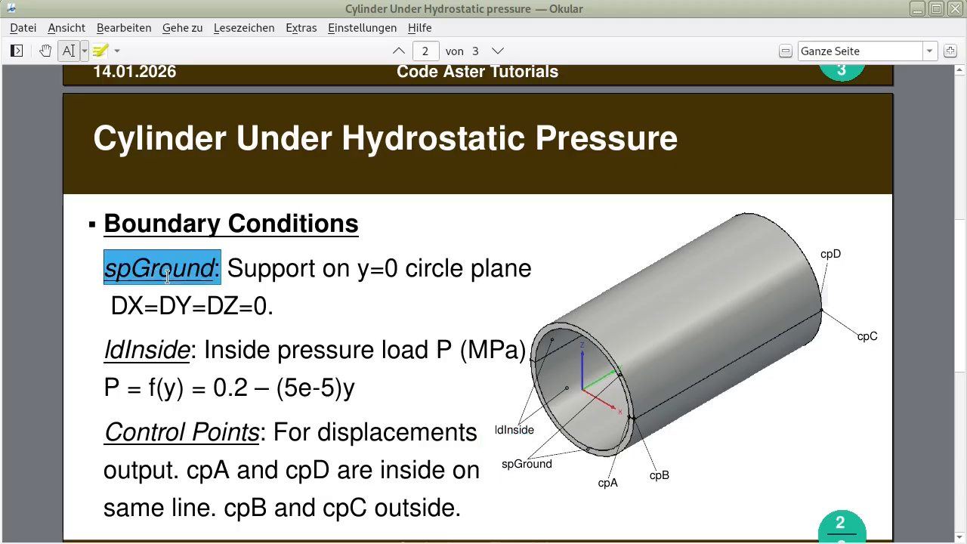
click(127, 543)
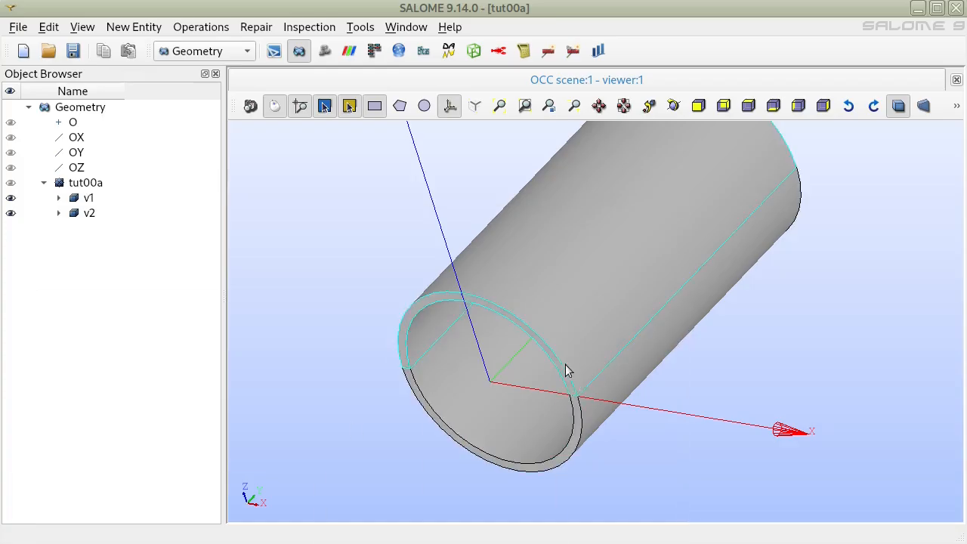
Open group creation with tut00a as the main shape and place the dialog clear of the cylinder's open y=0 end
right_click(86, 184)
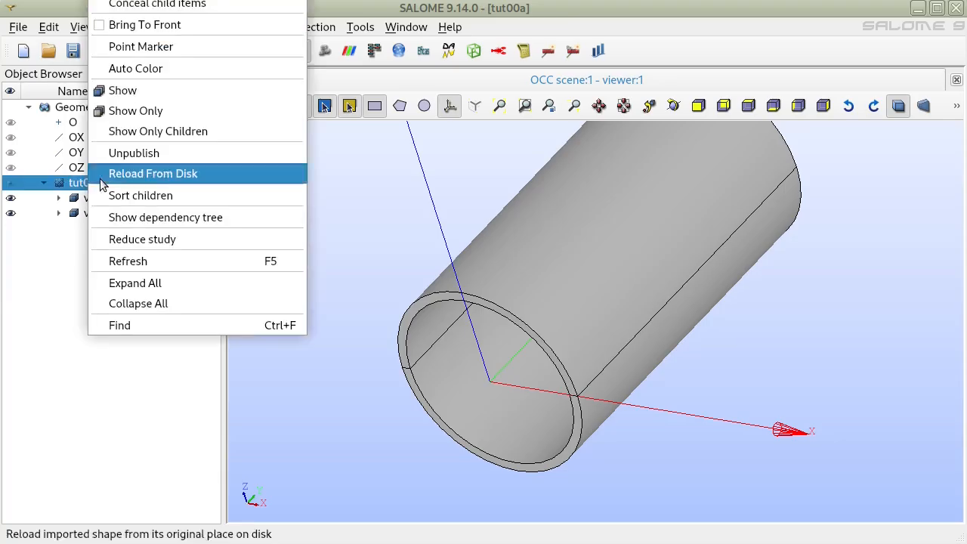
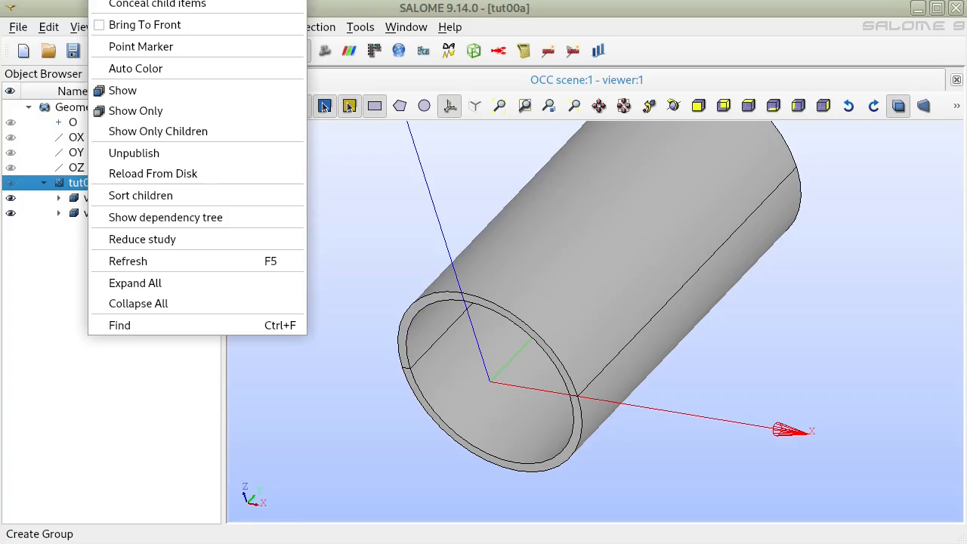
click(341, 218)
click(147, 30)
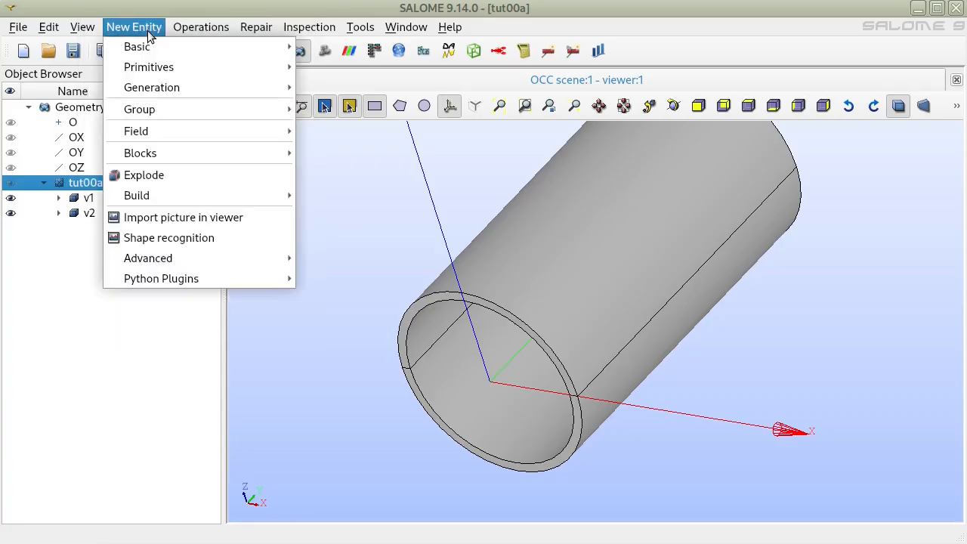
mouse_move(160, 109)
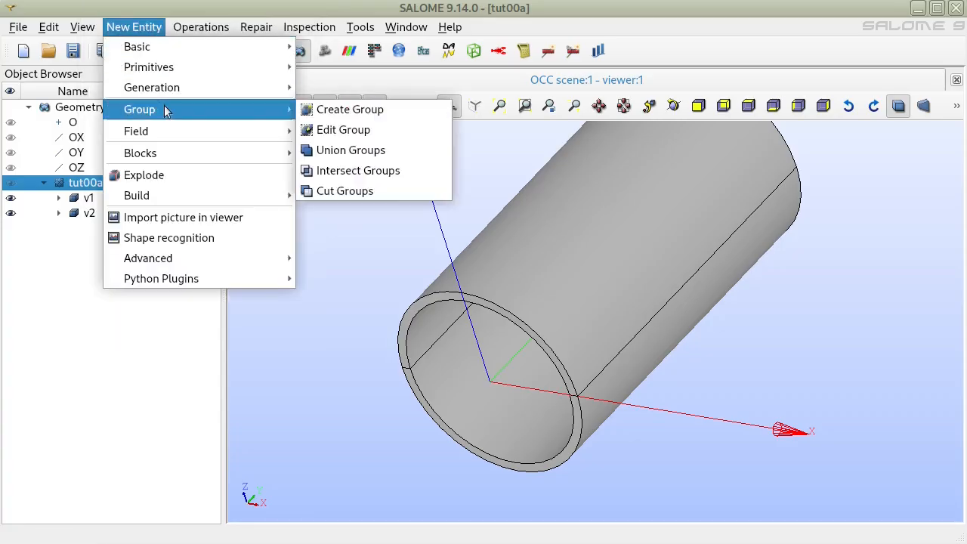
click(410, 112)
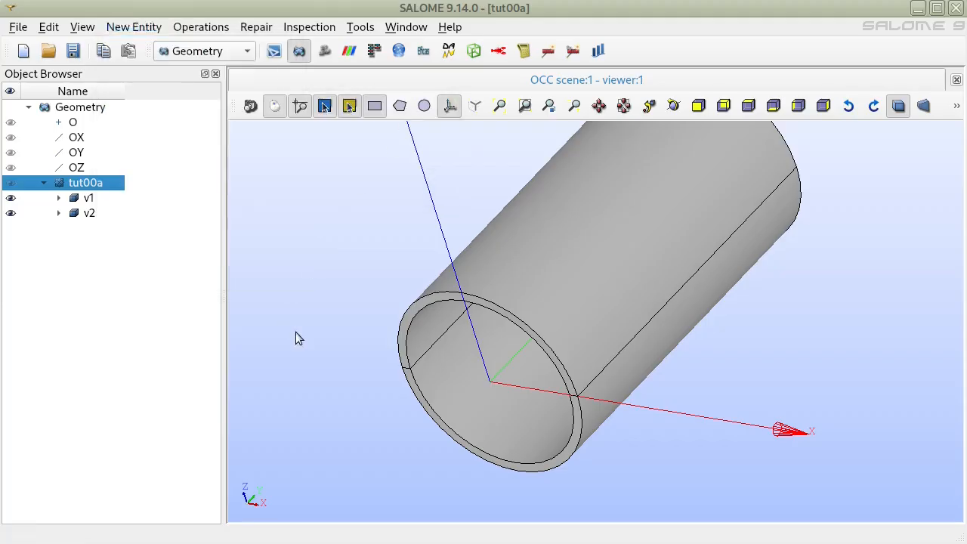
drag(527, 5, 492, 26)
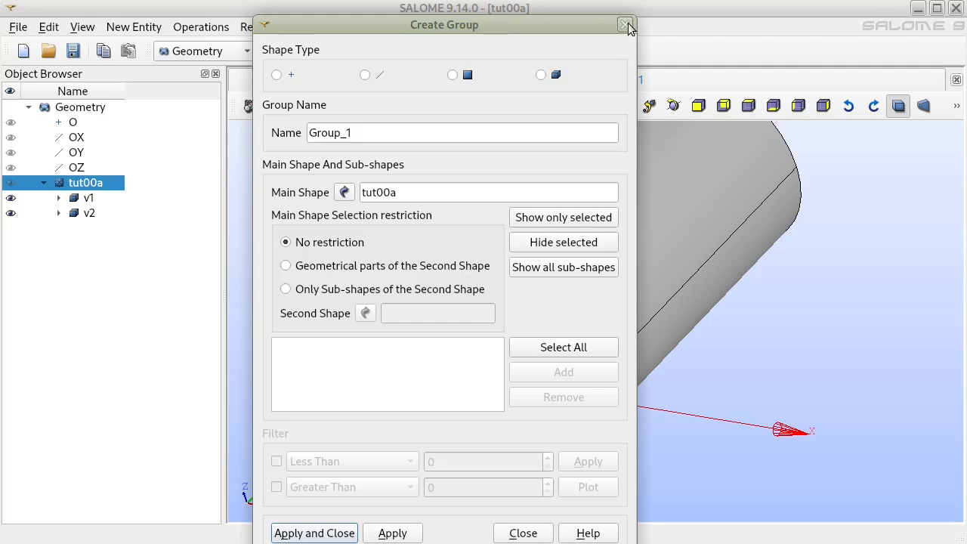
drag(539, 30, 525, 14)
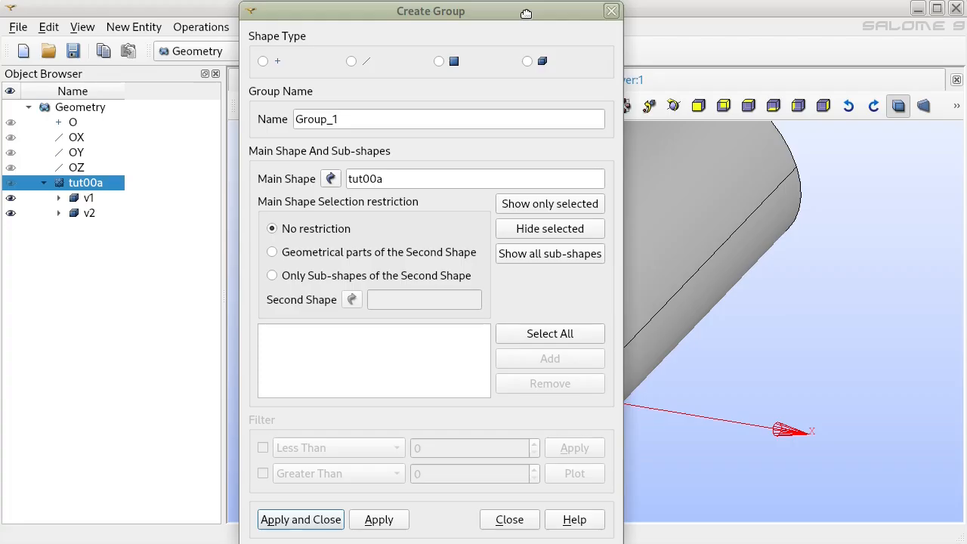
drag(526, 13, 804, 13)
scroll(330, 234, down, 5)
ctrl+middle_drag(393, 261, 300, 299)
drag(777, 11, 835, 9)
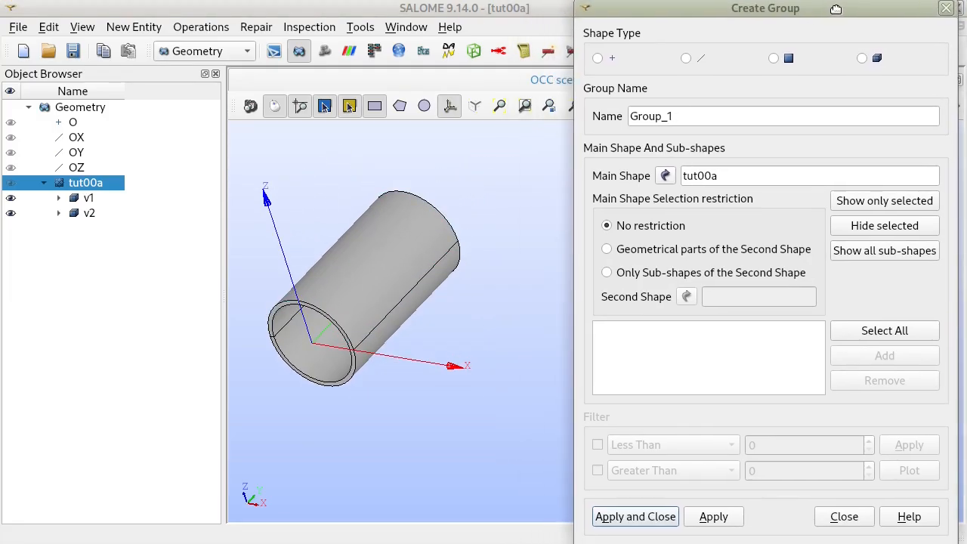
scroll(321, 242, up, 2)
ctrl+right_drag(361, 289, 407, 198)
Create a face group named spGround on tut00a from the two half-ring end faces at y=0
double_click(689, 115)
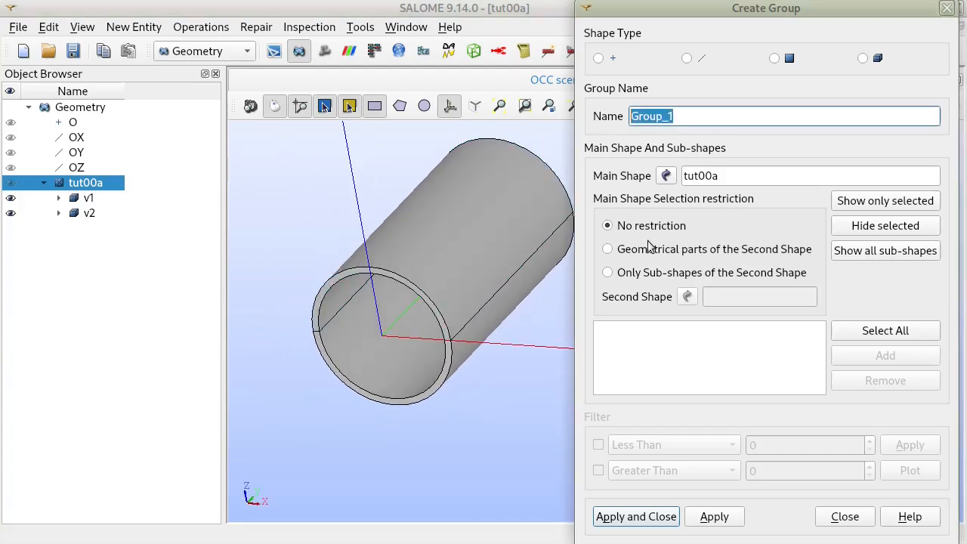
text(s)
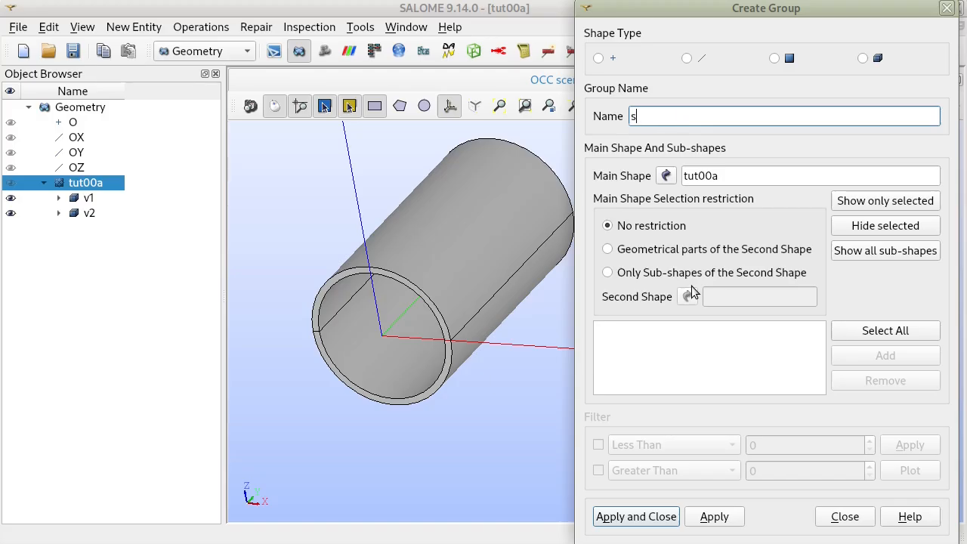
text(pGround)
click(776, 58)
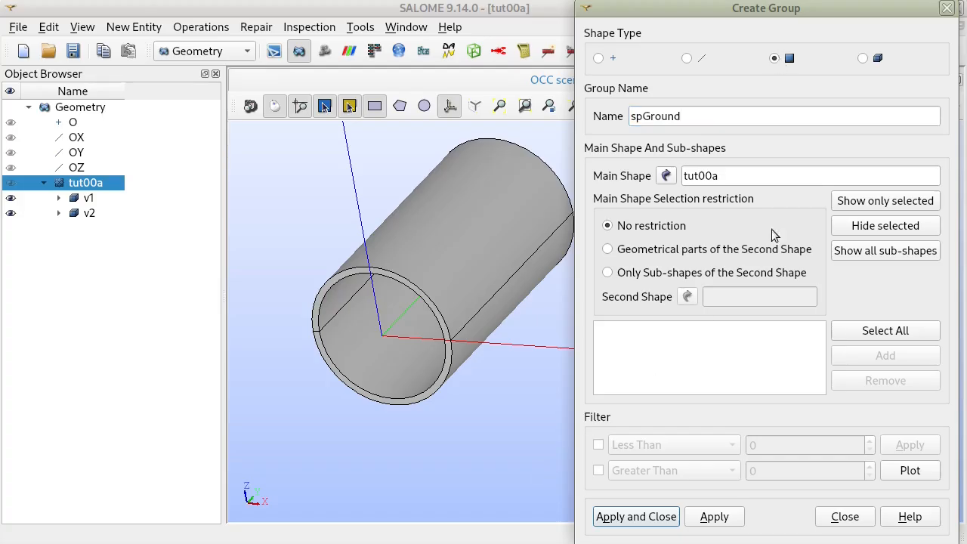
scroll(445, 370, up, 3)
click(409, 274)
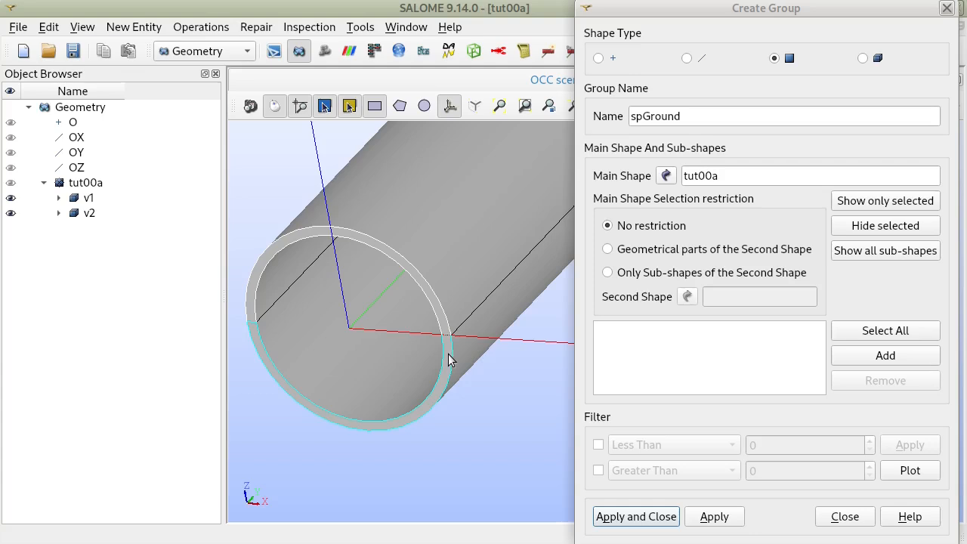
click(883, 358)
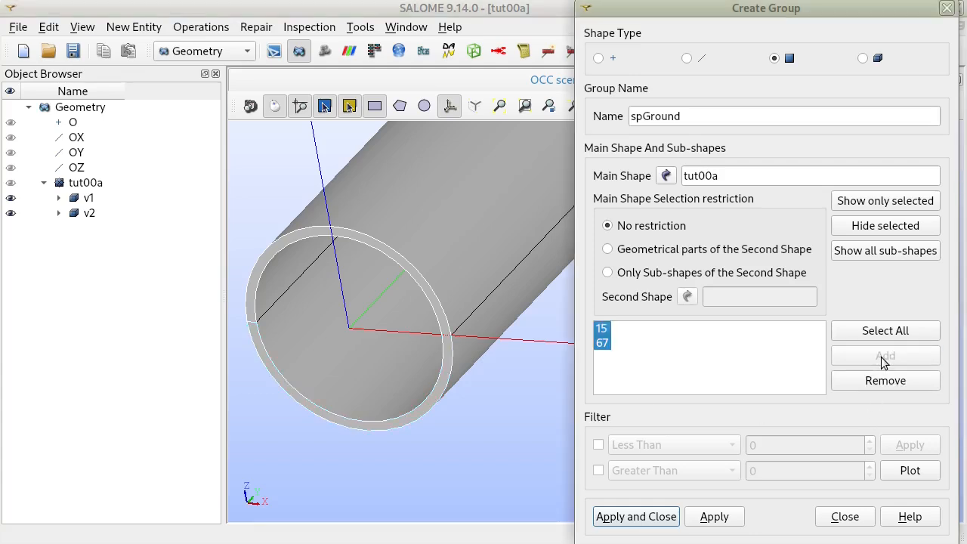
click(712, 517)
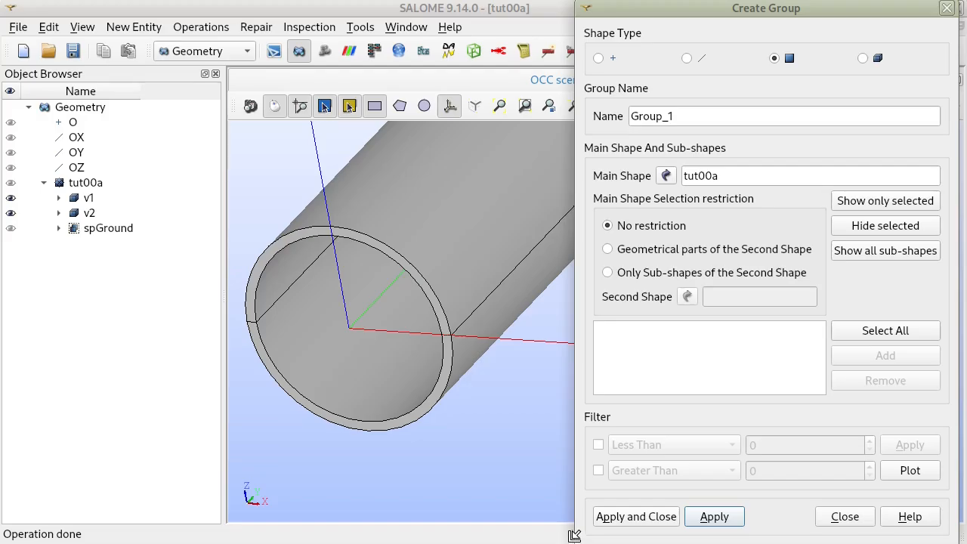
Show tut00a and hide the v1 and v2 solids, leaving the spGround group hidden
click(96, 228)
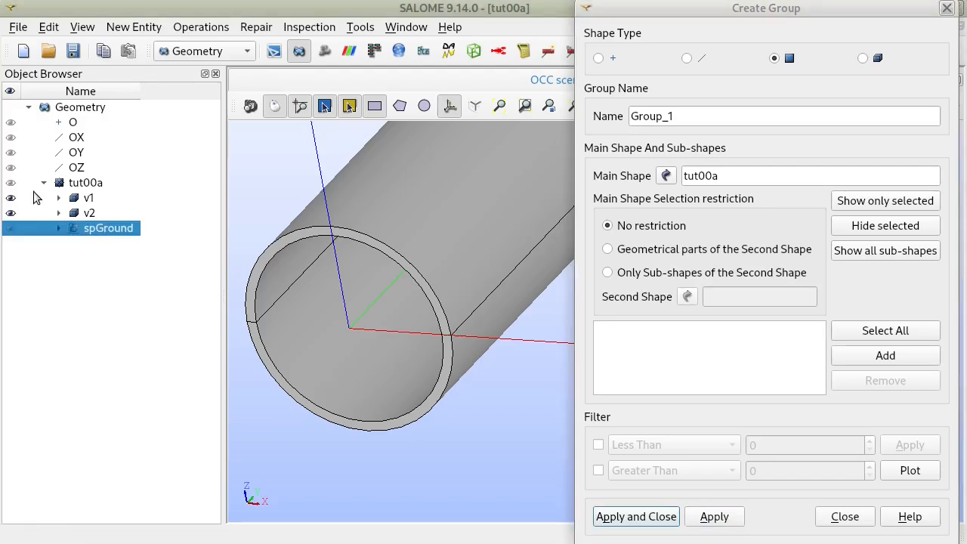
click(10, 182)
click(11, 197)
click(10, 213)
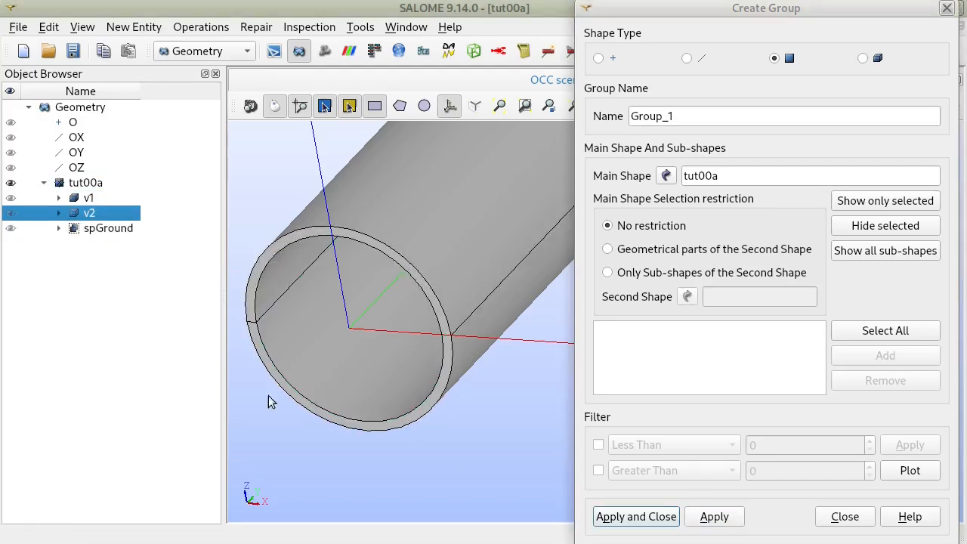
click(96, 227)
click(10, 228)
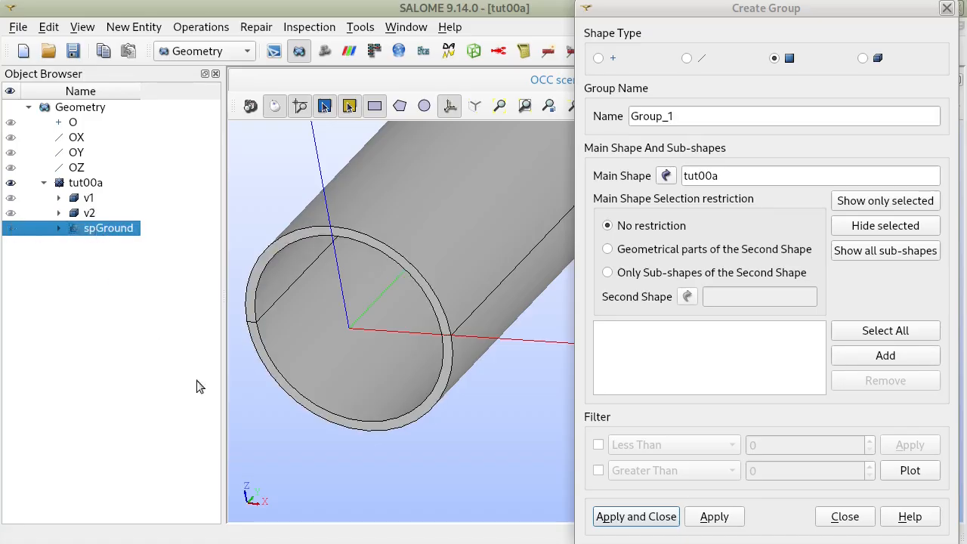
click(445, 431)
Enter ldInside as the name of the next face group
drag(700, 115, 616, 105)
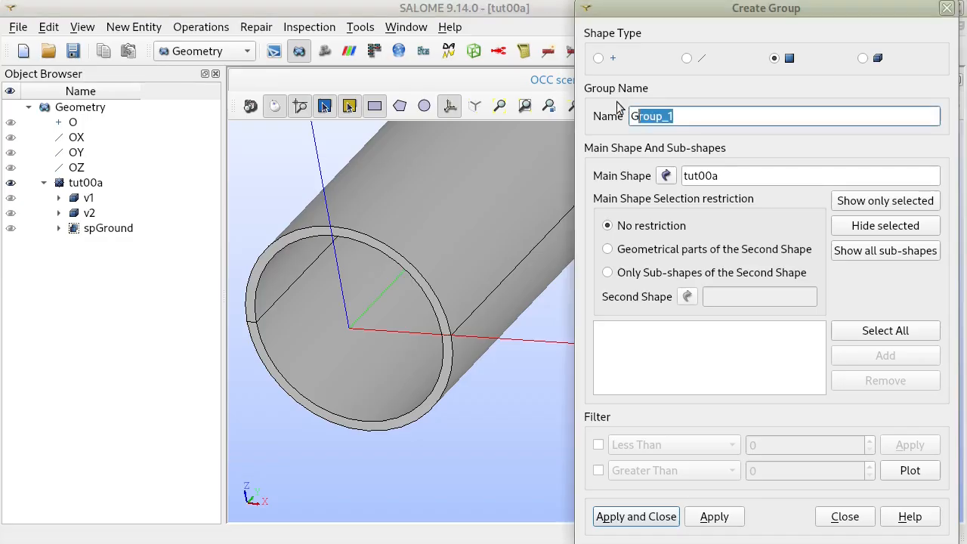
key(BackSpace)
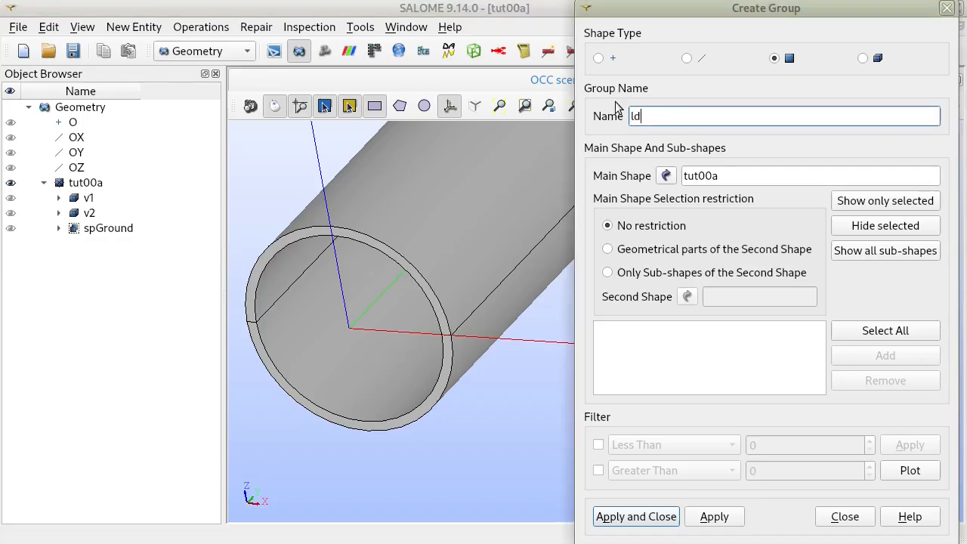
text(ldInside)
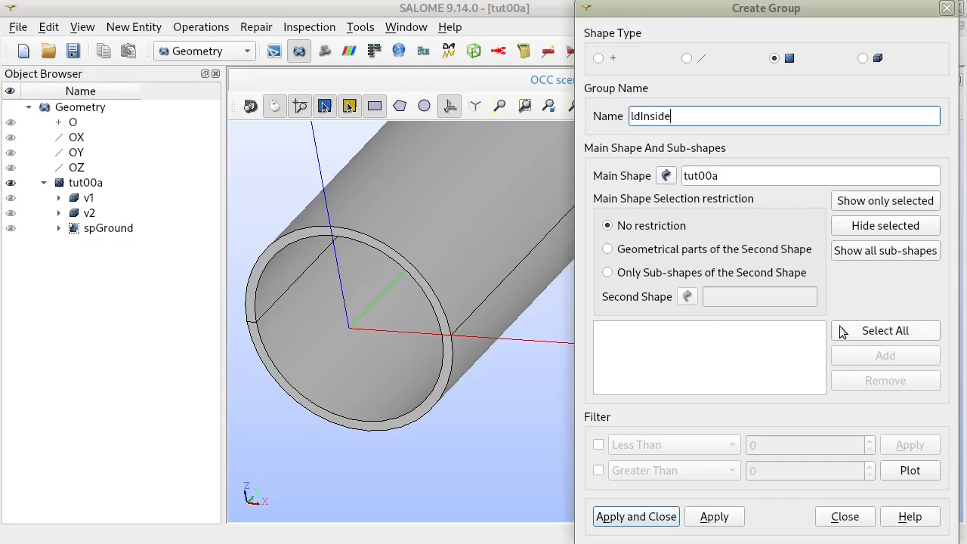
Switch to the Okular slides to check the ldInside load name and its surfaces, and return to SALOME
key(alt+Tab)
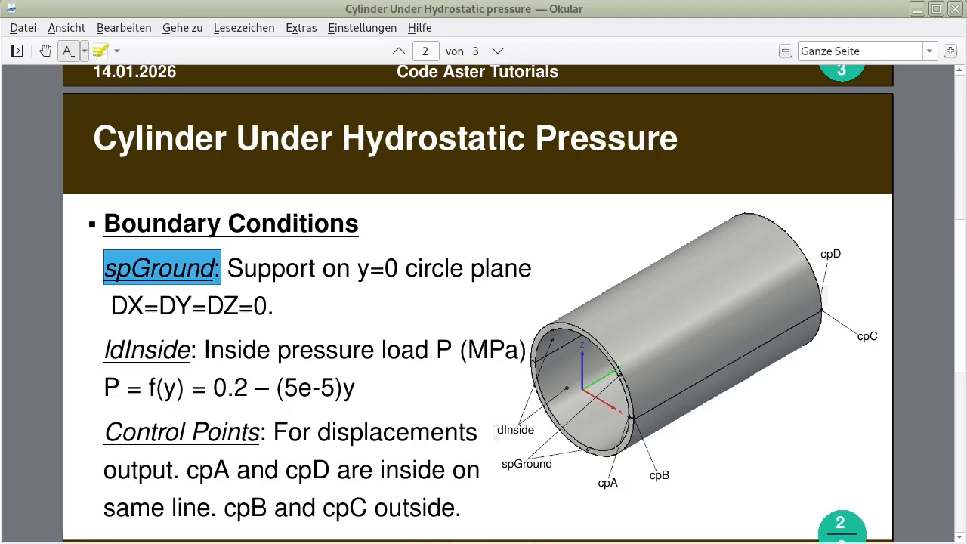
drag(495, 431, 535, 429)
click(108, 349)
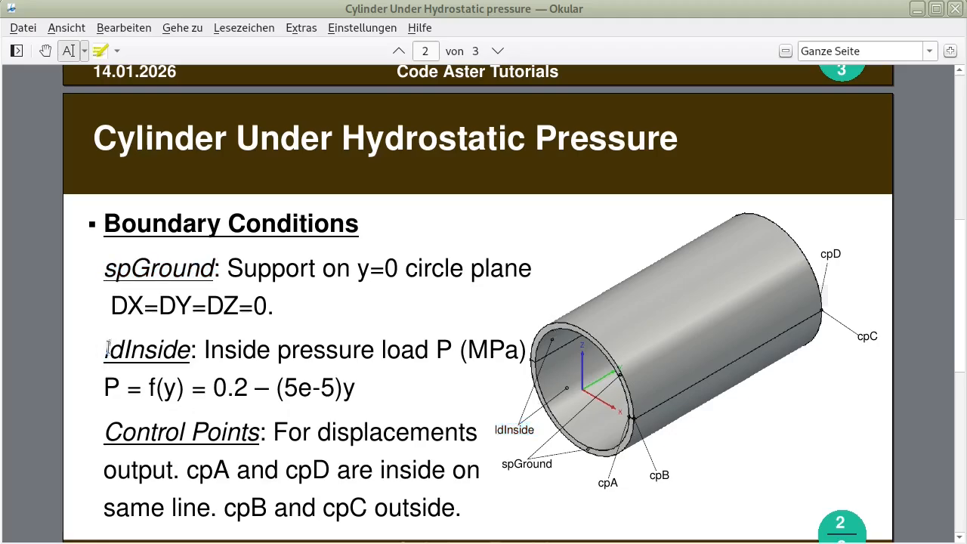
drag(108, 349, 189, 352)
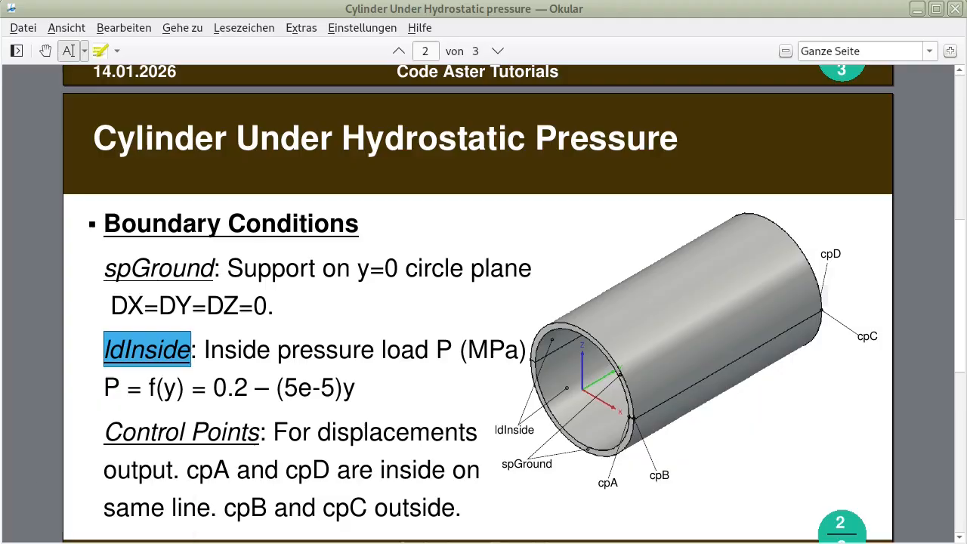
key(alt+Tab)
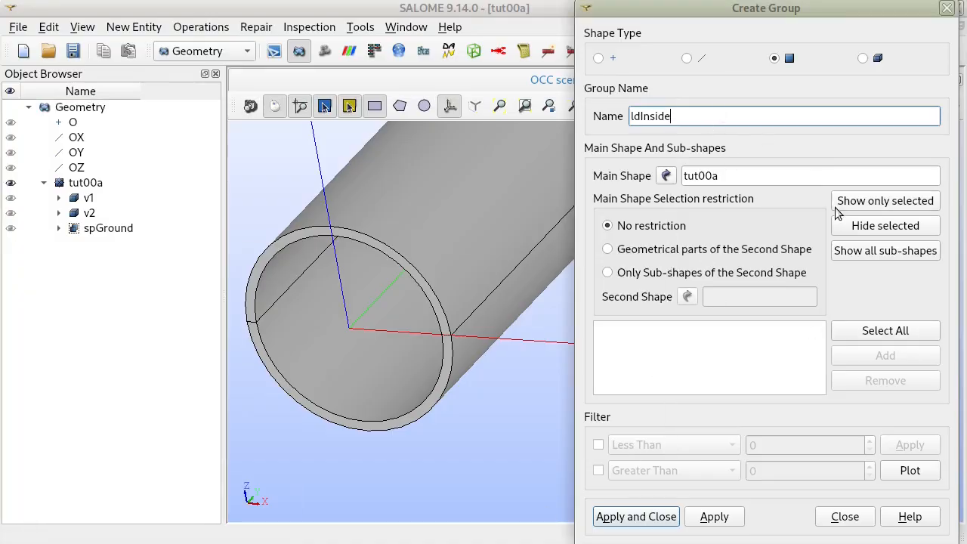
Add both inner half-cylinder faces to the ldInside group and create it
click(332, 370)
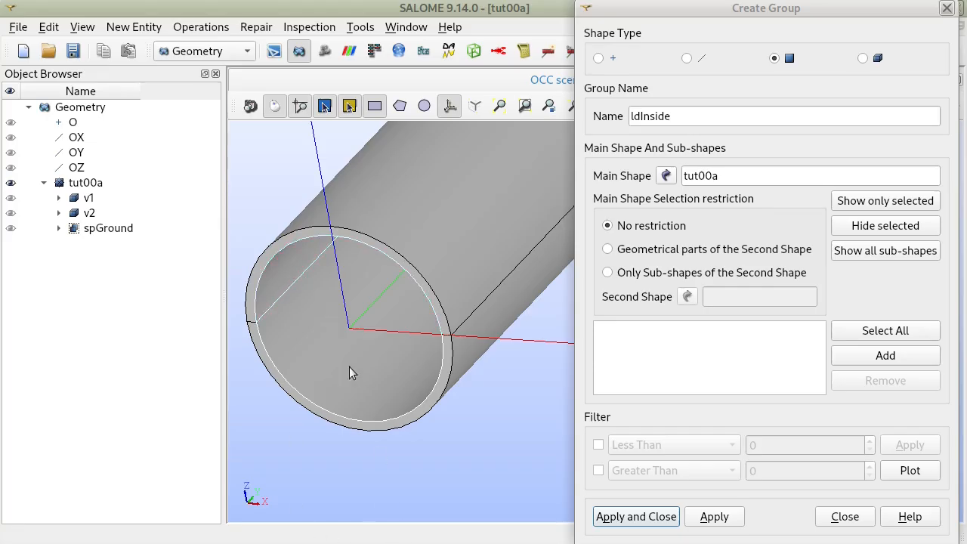
drag(323, 325, 472, 497)
click(882, 355)
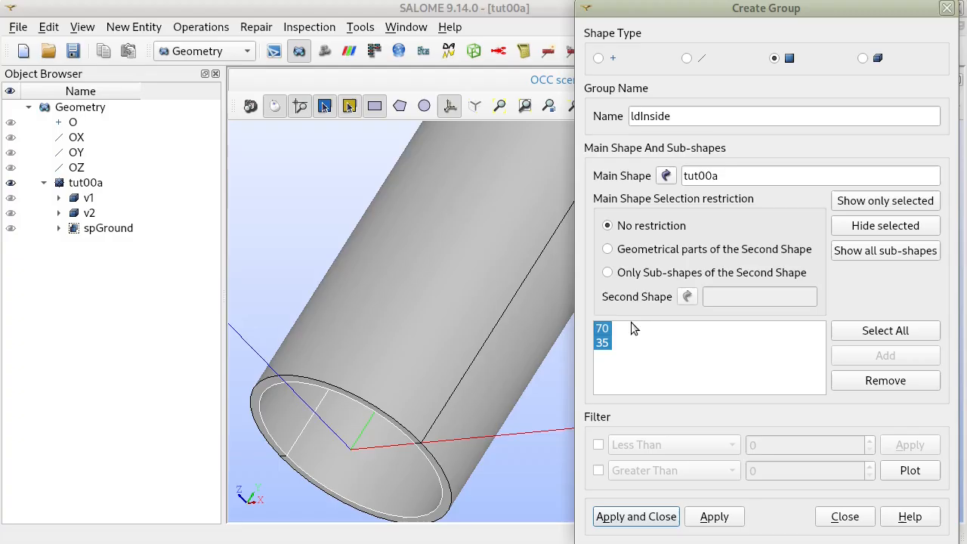
click(714, 517)
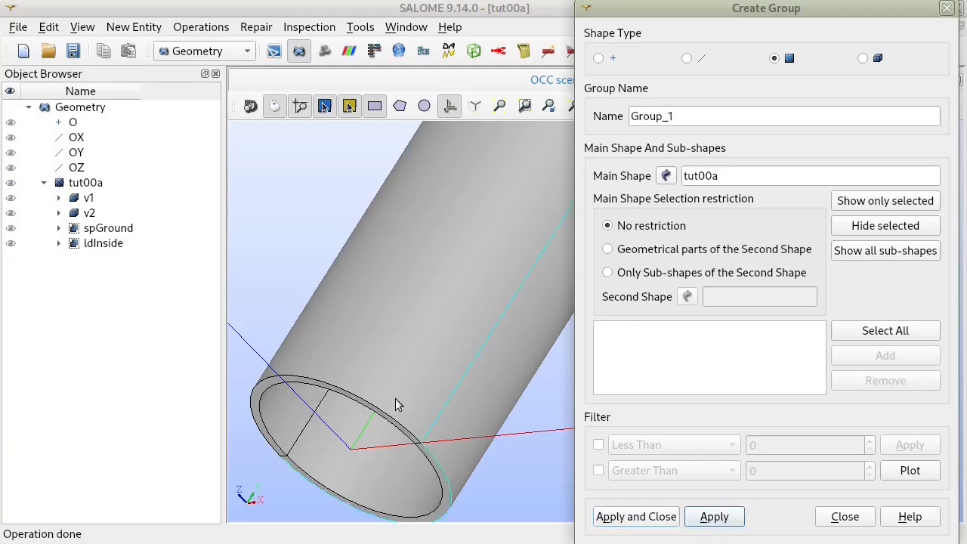
Set the new group's shape type to vertex and enter cpA as its name
scroll(313, 244, up, 1)
ctrl+middle_drag(314, 245, 347, 158)
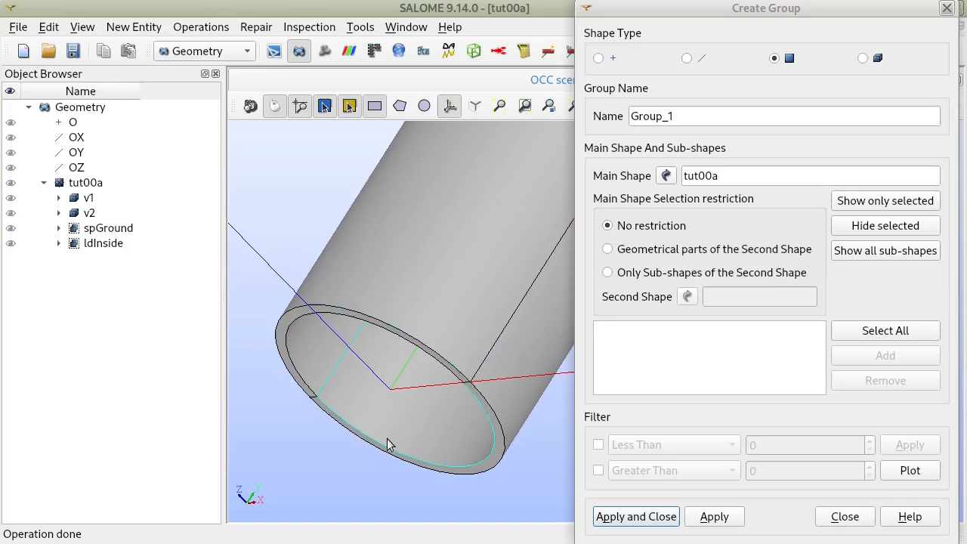
ctrl+right_drag(395, 326, 410, 296)
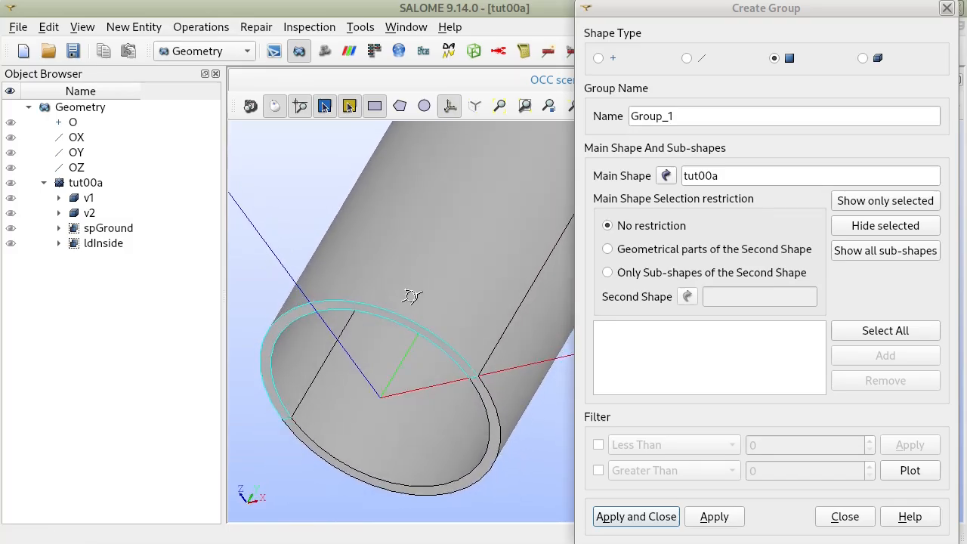
ctrl+middle_drag(504, 457, 488, 414)
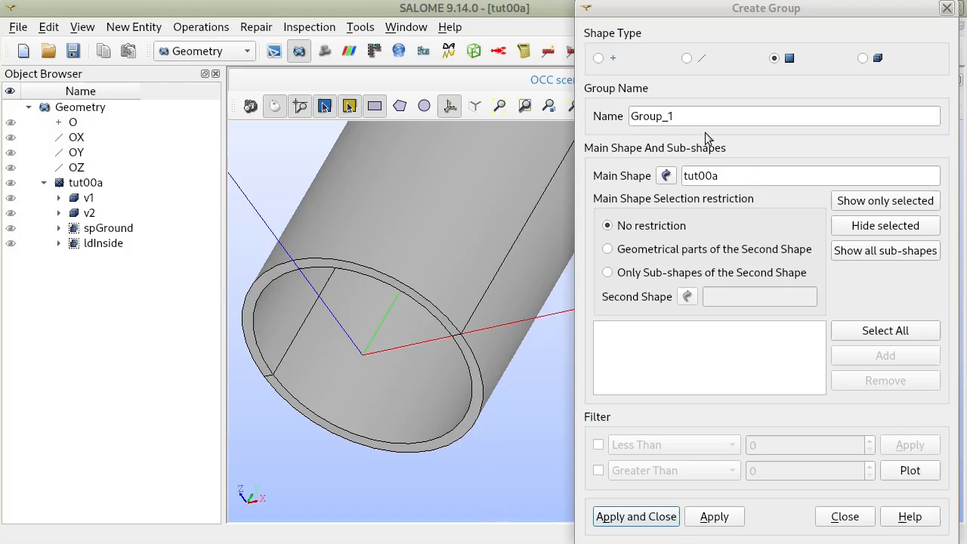
click(617, 60)
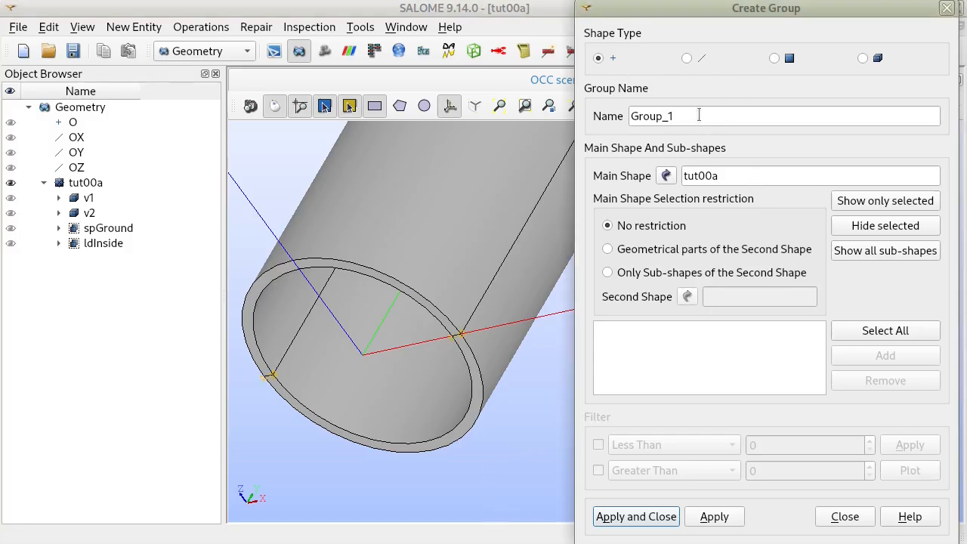
drag(697, 113, 601, 108)
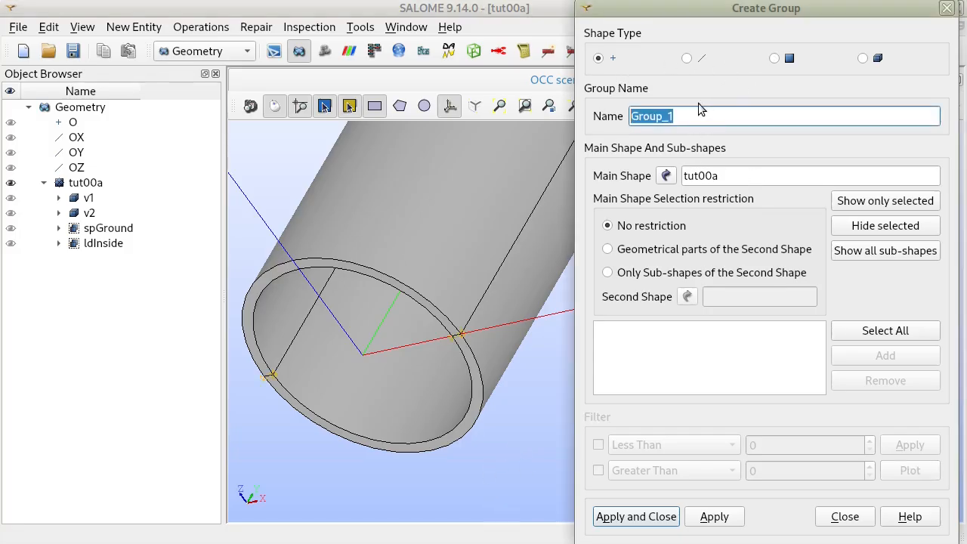
text(sp)
key(BackSpace)
key(BackSpace)
text(cp)
scroll(451, 367, up, 2)
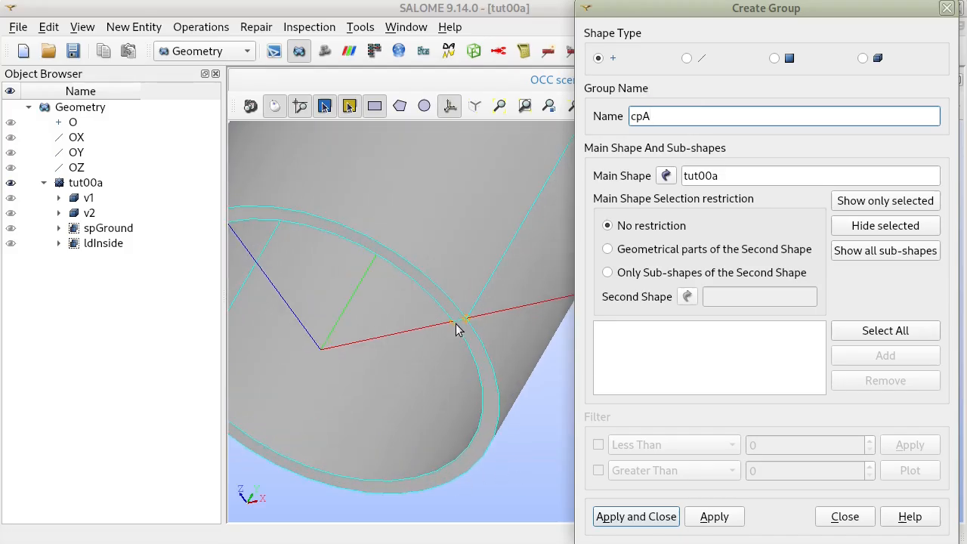
Switch to the Okular slides and examine the enlarged cylinder figure for the positions of control points cpA and cpB
key(alt+Tab)
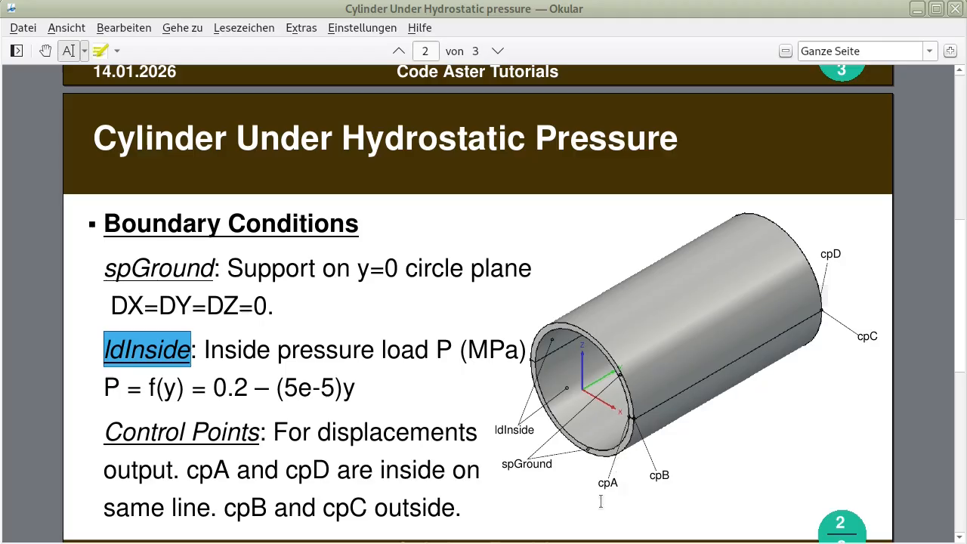
drag(602, 484, 619, 484)
drag(615, 484, 620, 486)
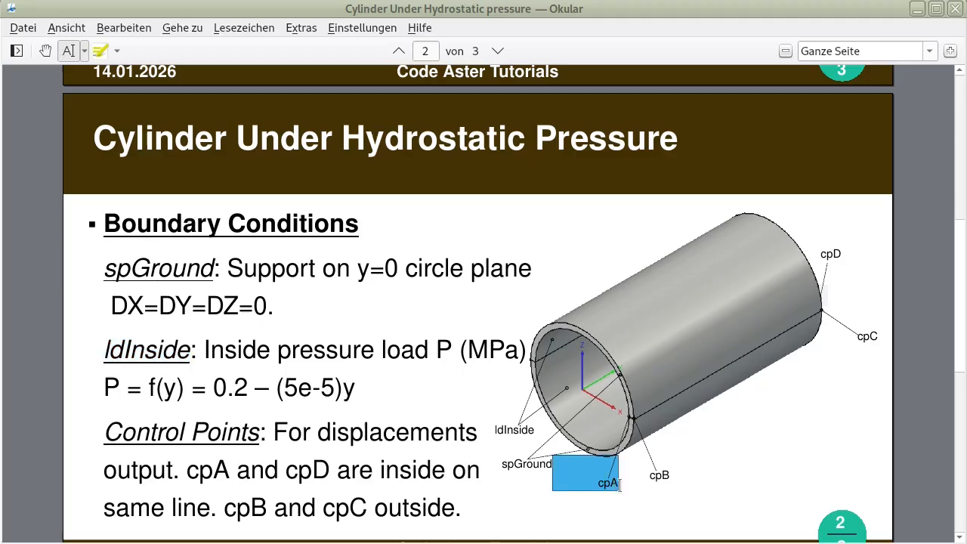
ctrl+scroll(646, 480, up, 4)
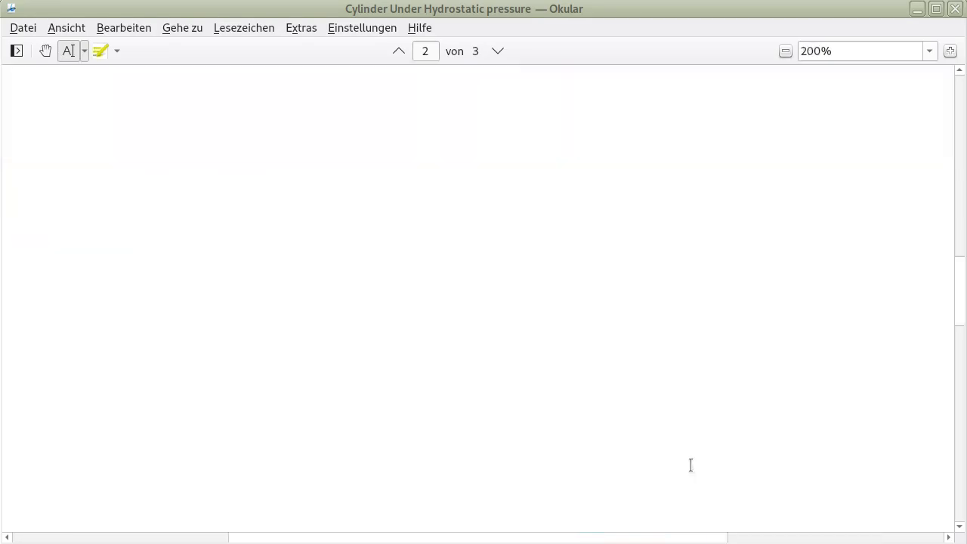
ctrl+scroll(726, 438, up, 2)
ctrl+scroll(725, 438, down, 2)
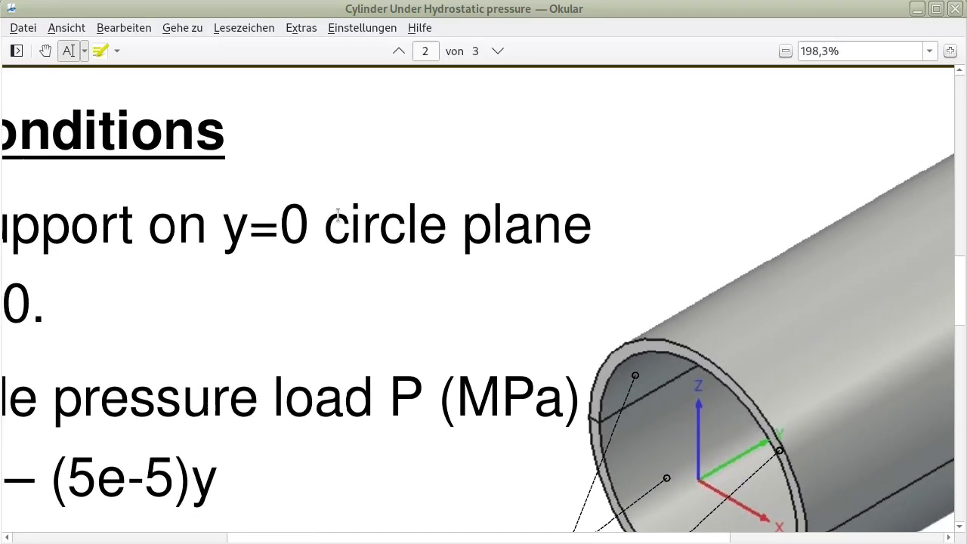
key(ctrl+1)
drag(577, 347, 347, 138)
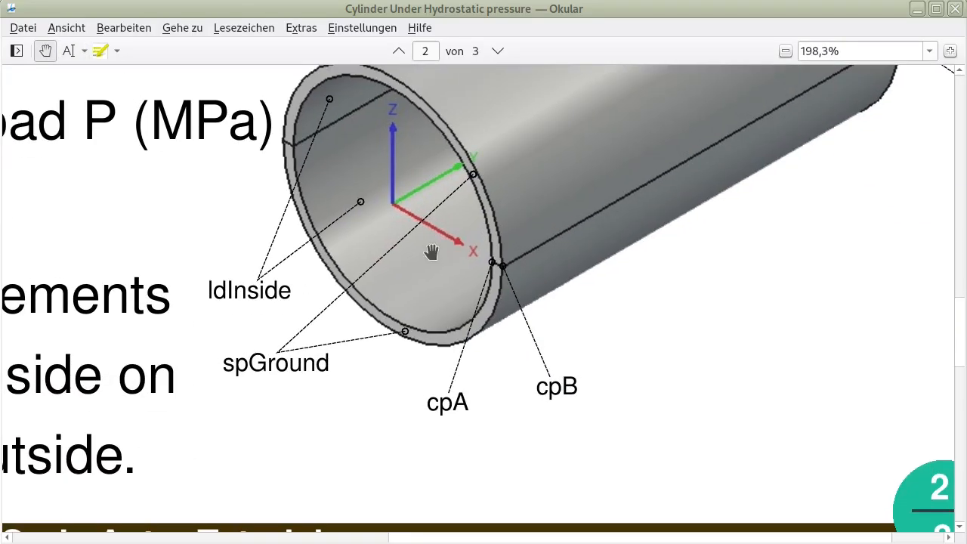
drag(537, 234, 537, 323)
ctrl+scroll(485, 410, up, 1)
ctrl+scroll(498, 417, up, 2)
ctrl+scroll(506, 412, down, 5)
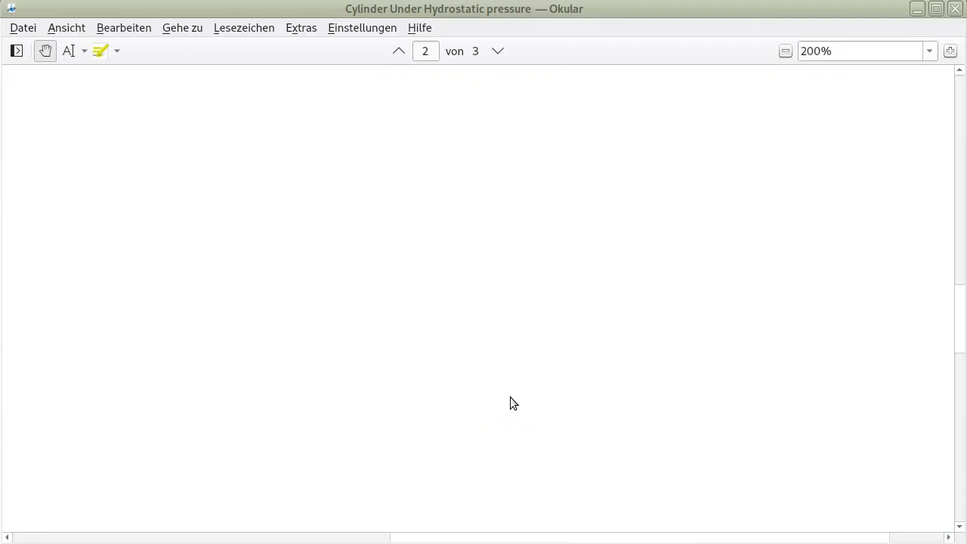
ctrl+scroll(730, 391, up, 3)
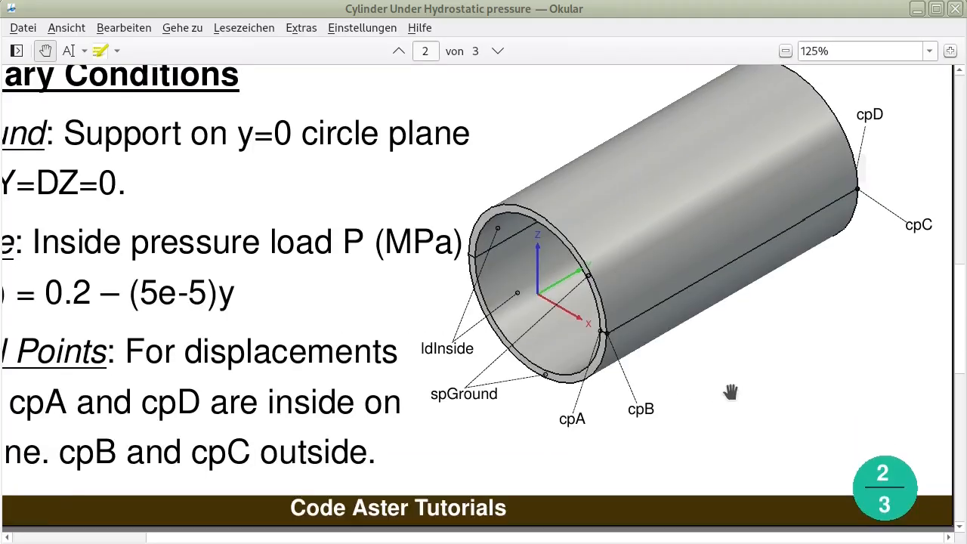
drag(686, 368, 557, 335)
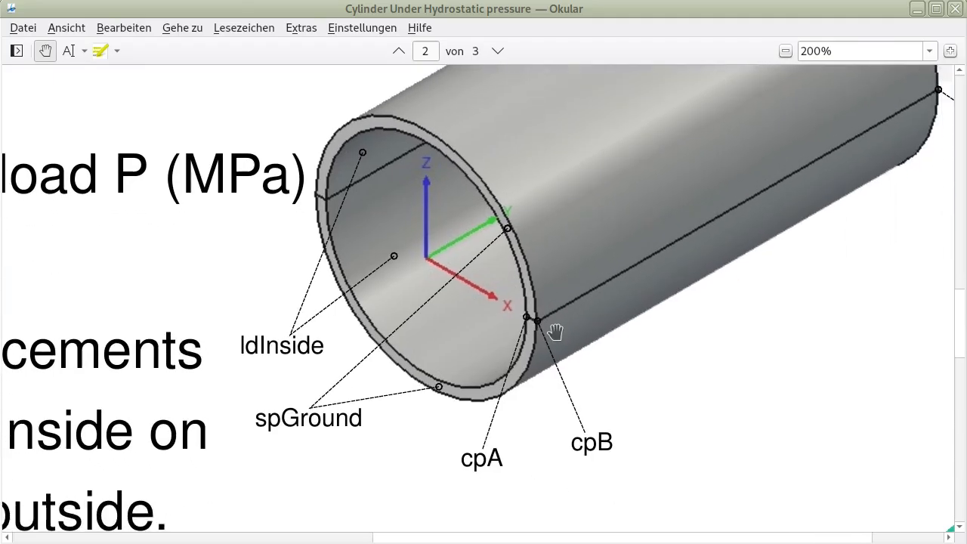
click(69, 51)
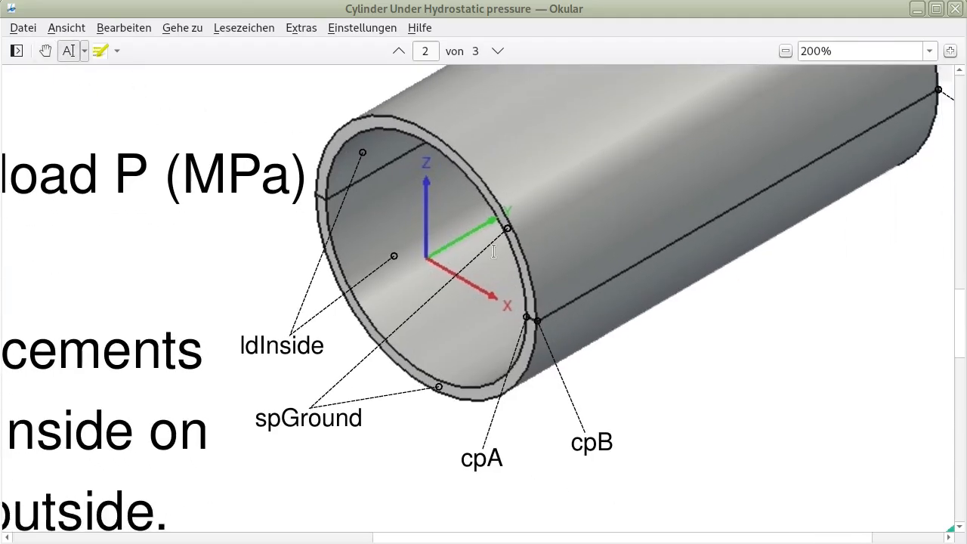
double_click(463, 459)
drag(591, 447, 615, 442)
click(616, 443)
Examine the far-end control points cpC and cpD in the figure, restore the whole-page view, and return to SALOME
middle_drag(764, 232, 484, 365)
click(45, 50)
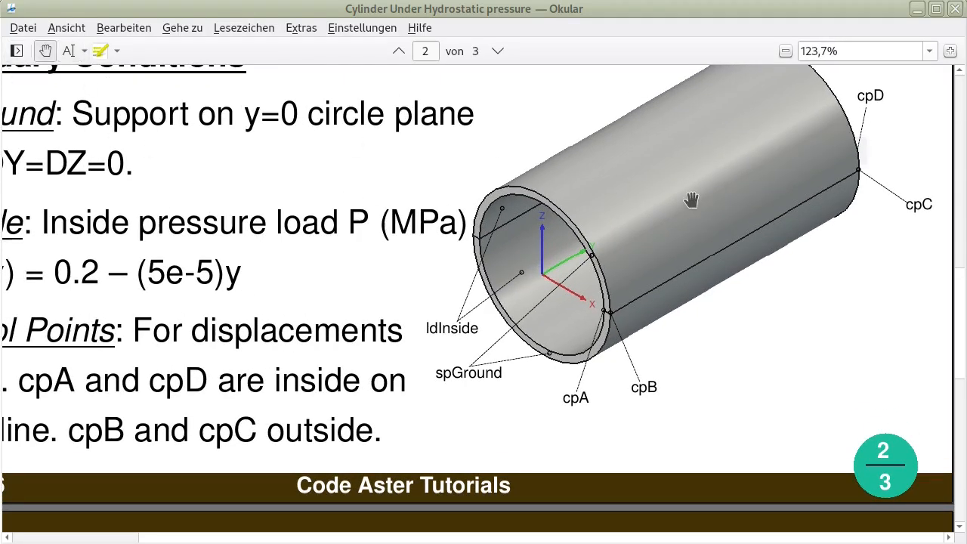
drag(687, 207, 408, 270)
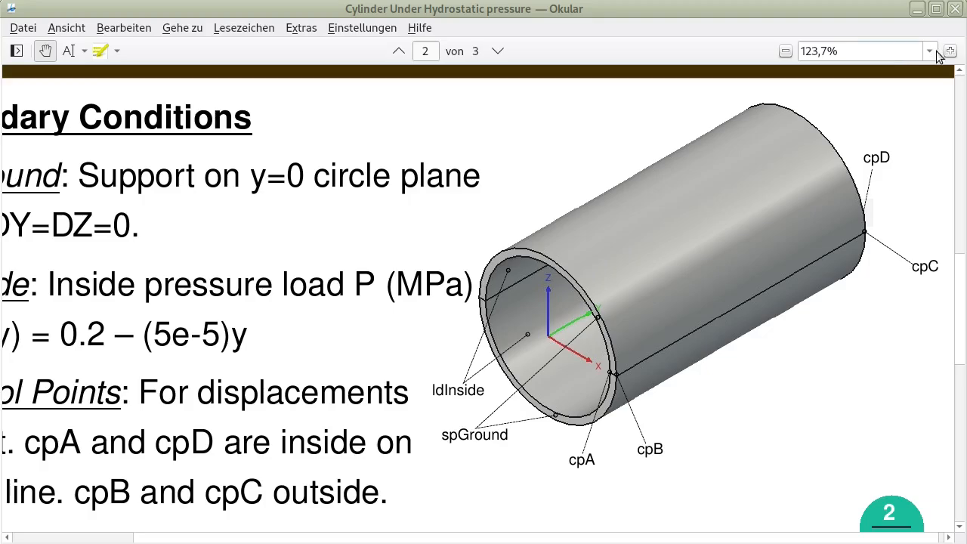
click(930, 51)
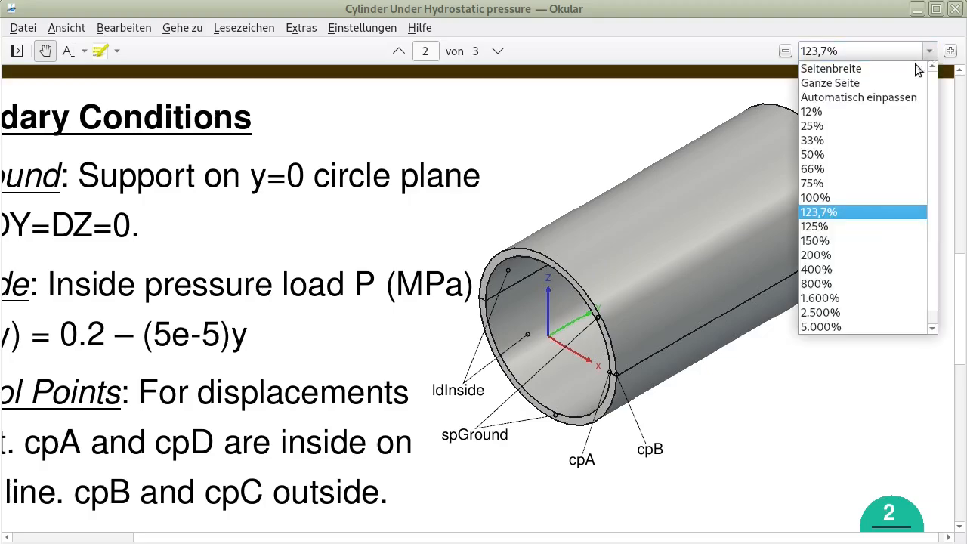
click(873, 80)
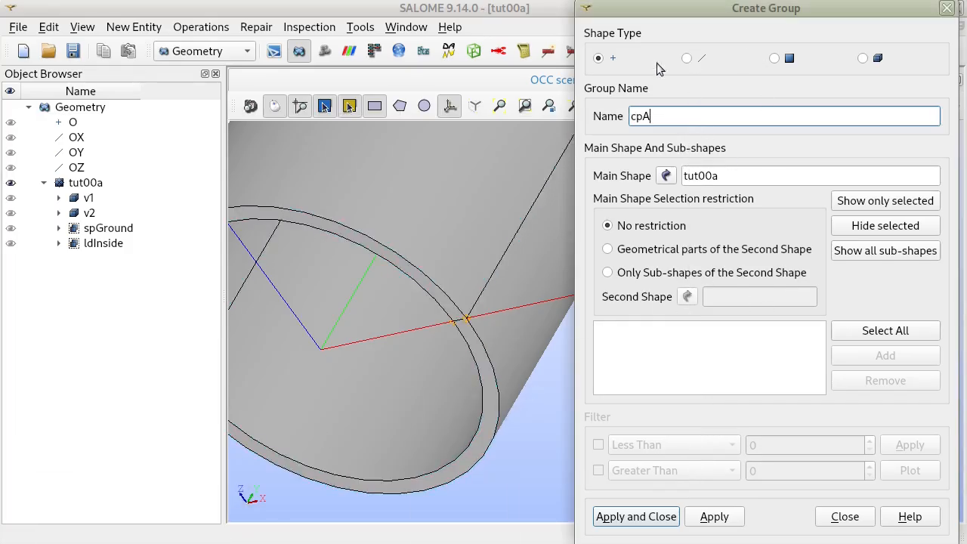
Add the inner vertex on the X axis at the cylinder's y=0 end to the cpA group and create it
click(597, 60)
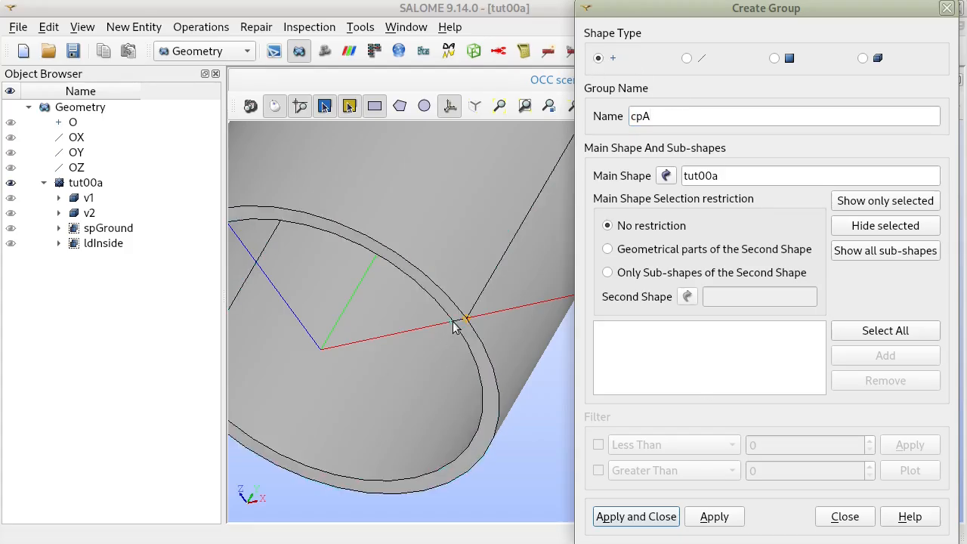
scroll(453, 327, up, 3)
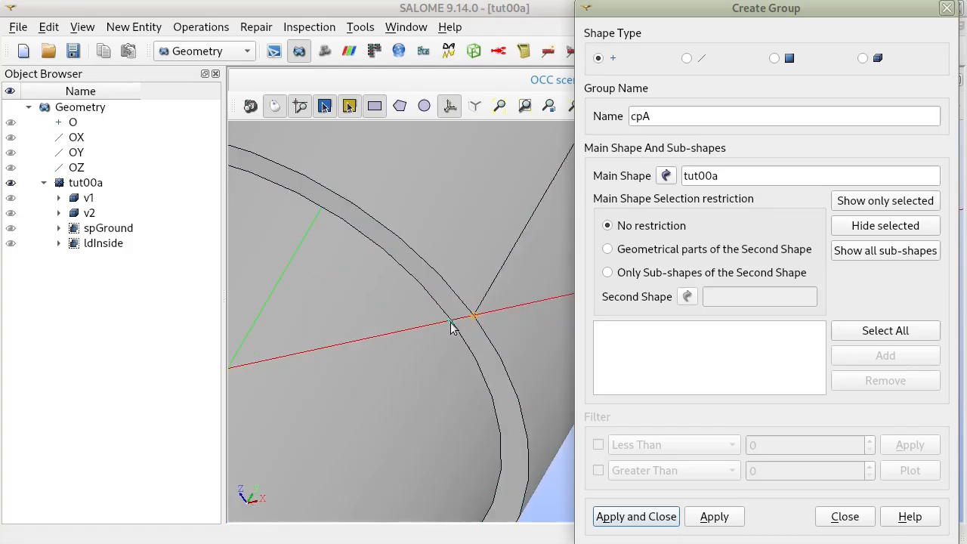
click(451, 327)
scroll(446, 355, down, 3)
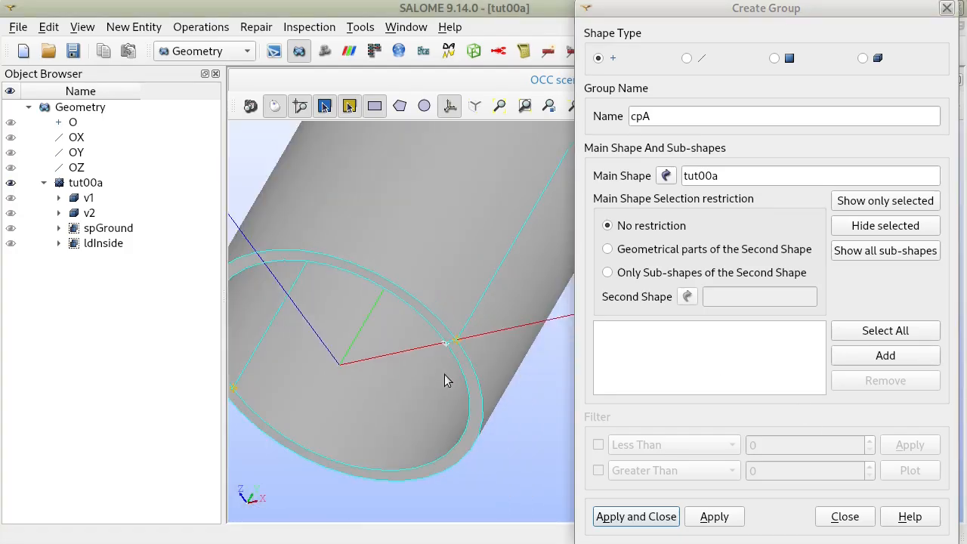
click(885, 355)
click(719, 516)
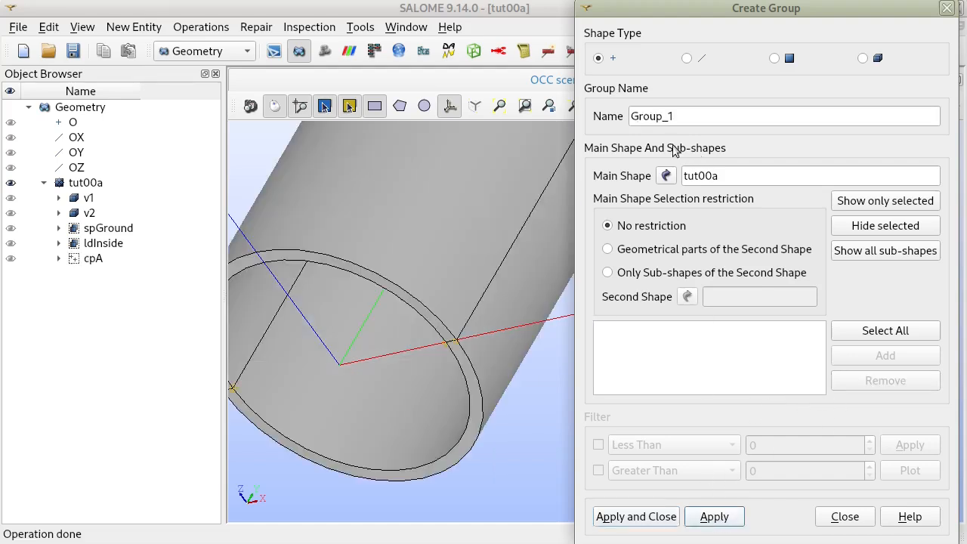
Create a vertex group named cpB from the outer vertex next to cpA at the y=0 end
text(cpB)
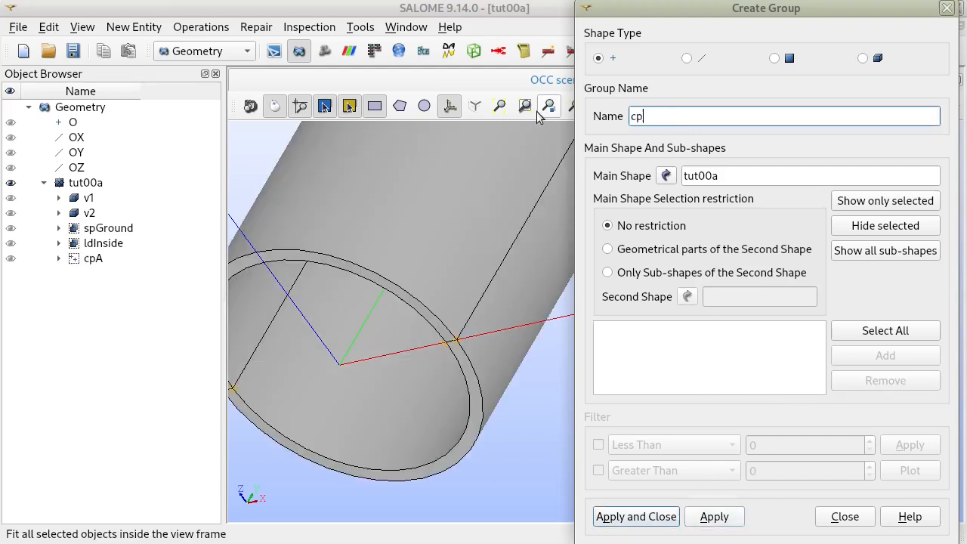
click(458, 340)
click(884, 360)
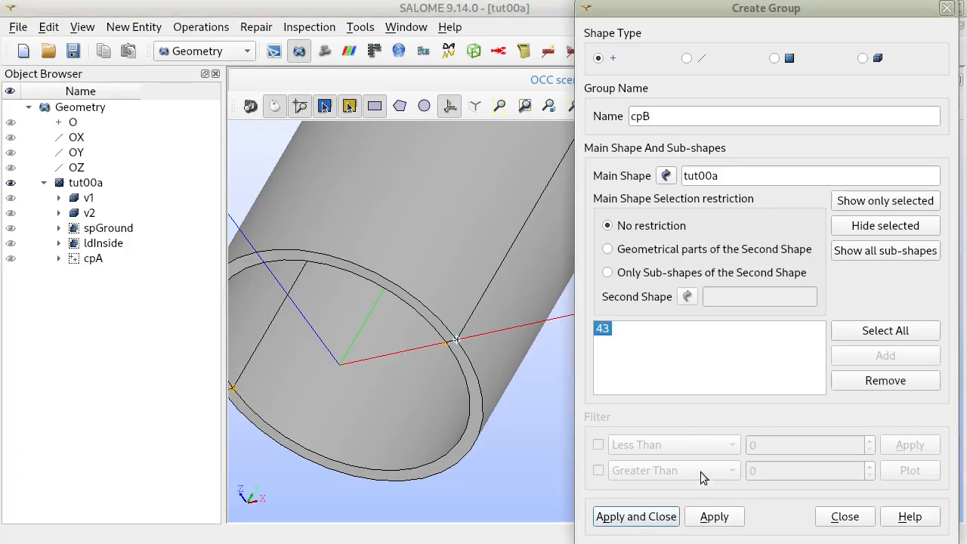
click(713, 516)
Create a vertex group named cpC from the outer vertex at the far end of the cylinder, on cpB's line
ctrl+middle_drag(480, 354, 326, 518)
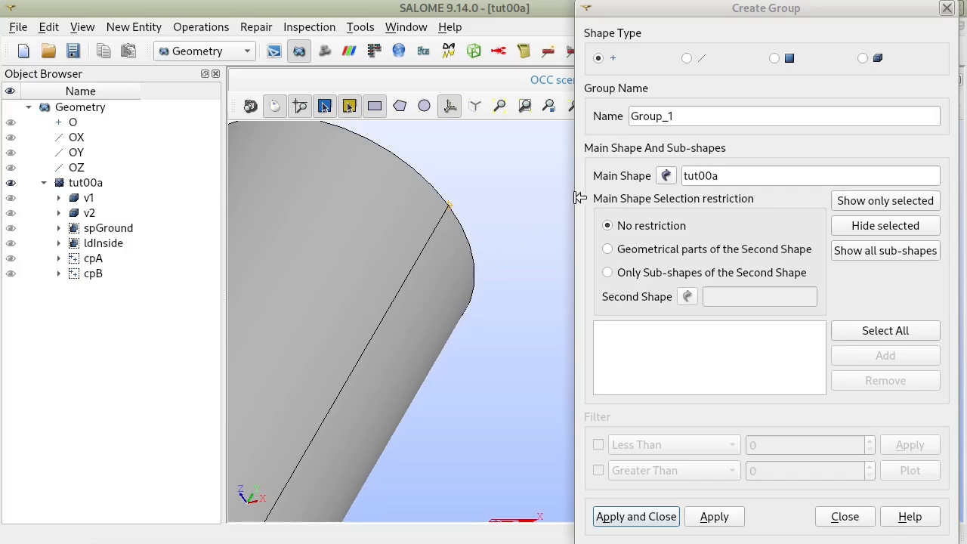
ctrl+right_drag(410, 416, 277, 481)
click(407, 274)
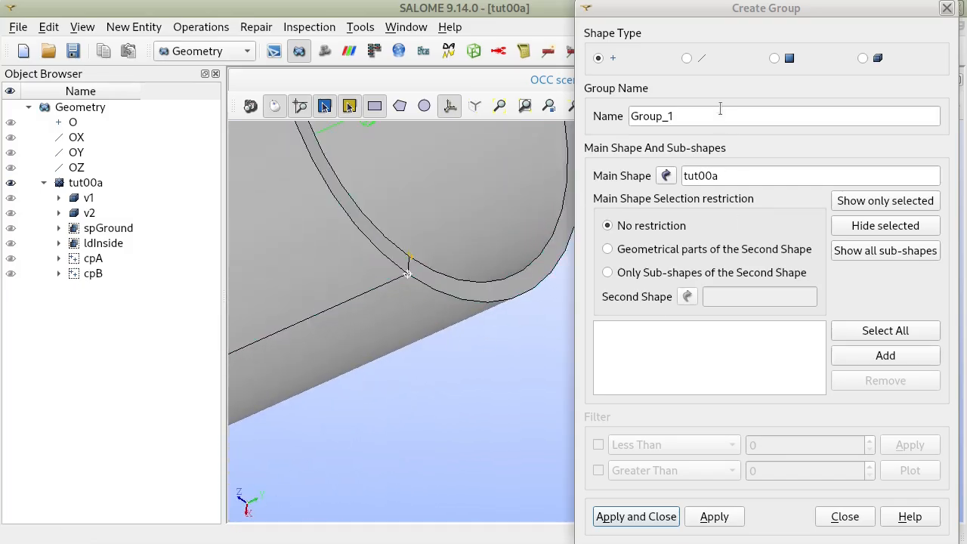
double_click(651, 115)
text(cp)
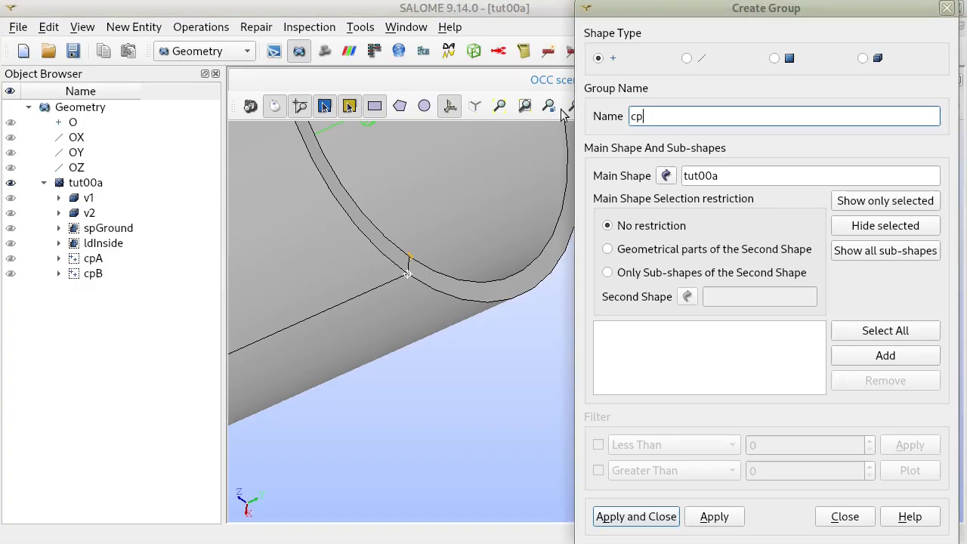
text(C)
click(904, 361)
click(714, 516)
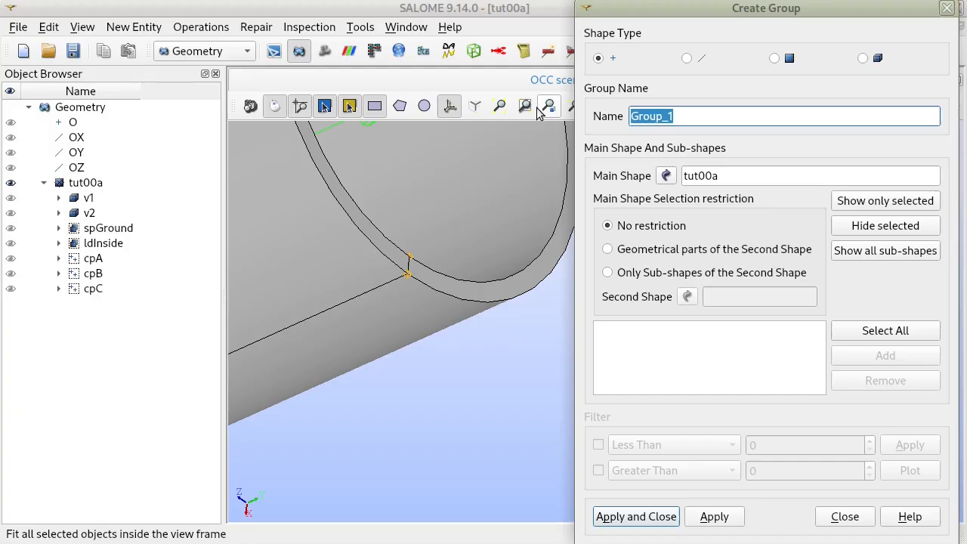
Create a vertex group named cpD from the inner vertex next to cpC at the far end of the cylinder
text(cpD)
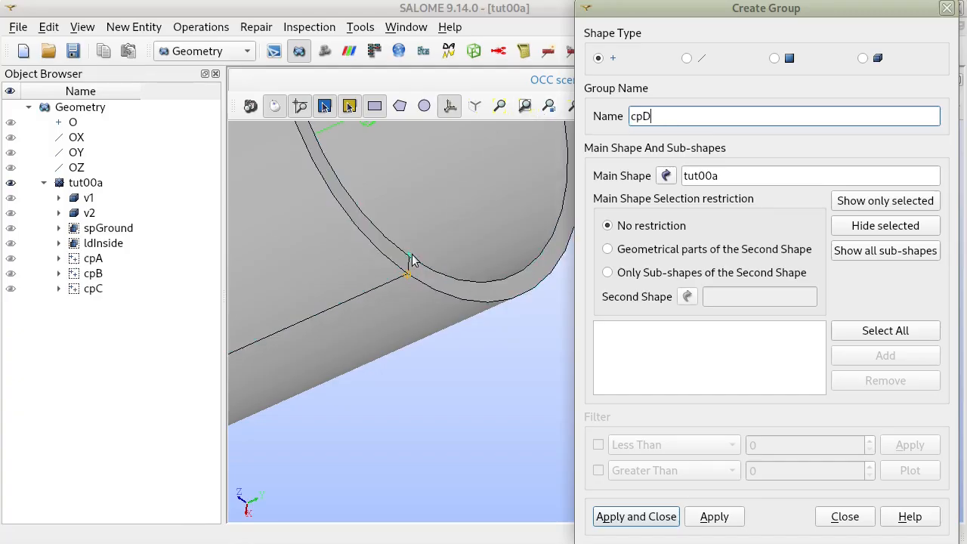
ctrl+right_drag(448, 350, 258, 395)
mouse_move(418, 320)
ctrl+right_down()
mouse_move(397, 338)
mouse_move(413, 331)
ctrl+right_up()
ctrl+right_drag(349, 310, 499, 300)
ctrl+right_drag(426, 349, 500, 347)
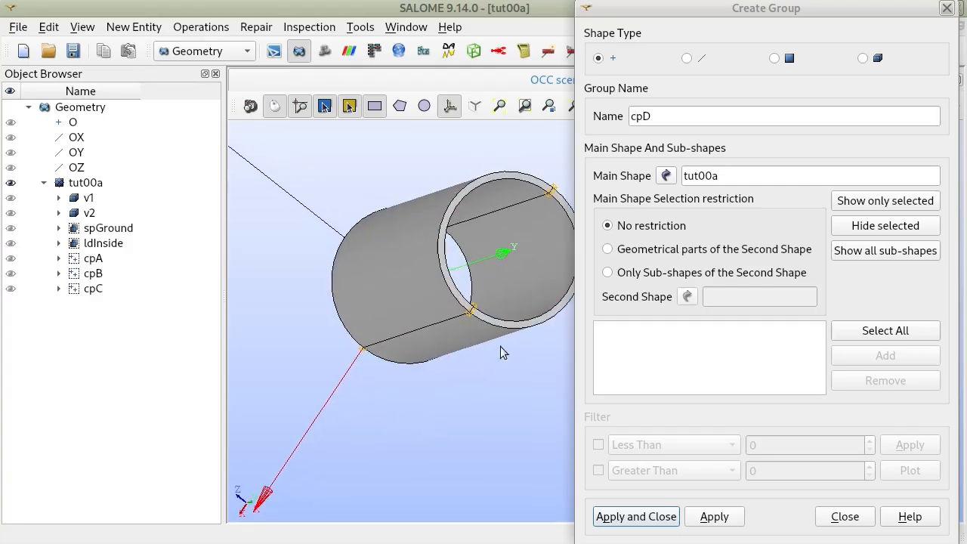
click(473, 310)
scroll(505, 369, up, 5)
scroll(505, 371, down, 8)
ctrl+right_drag(505, 370, 478, 368)
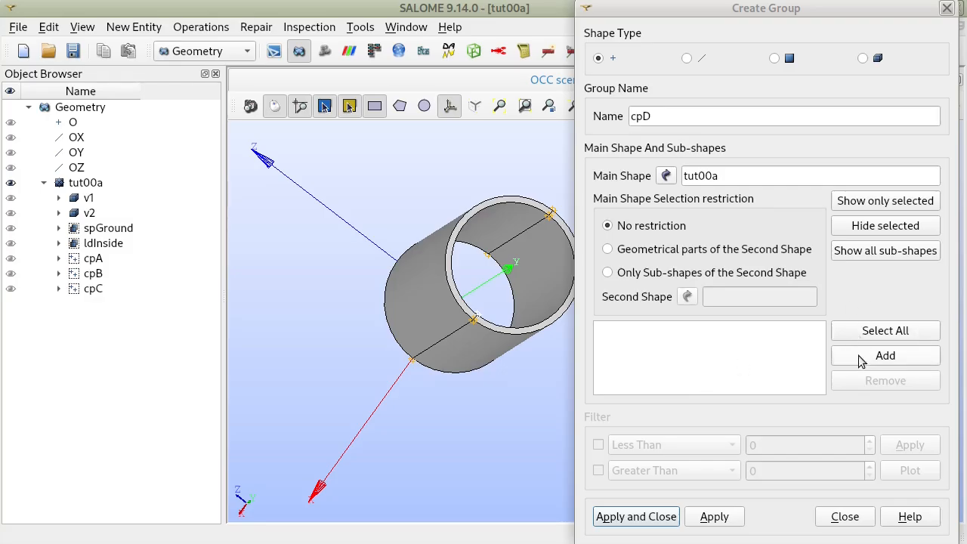
click(886, 355)
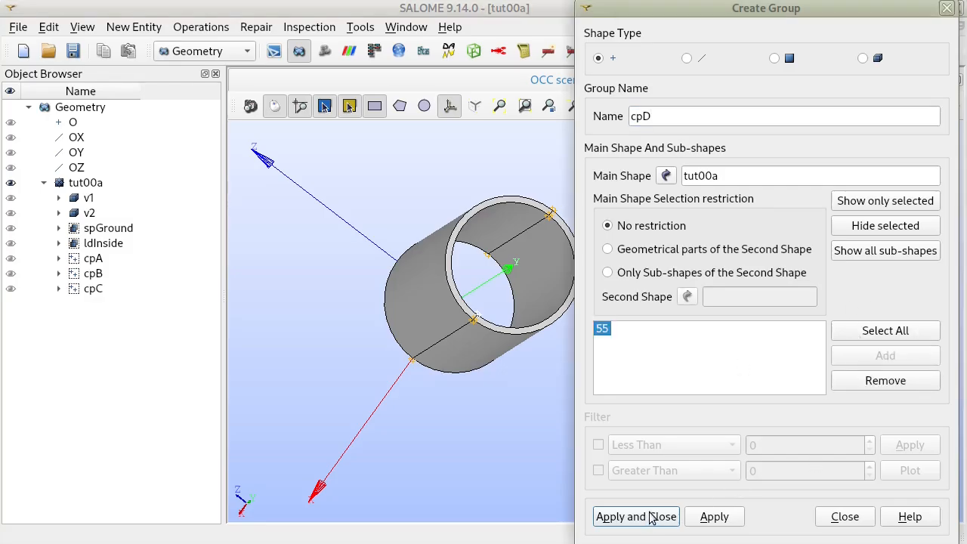
click(710, 517)
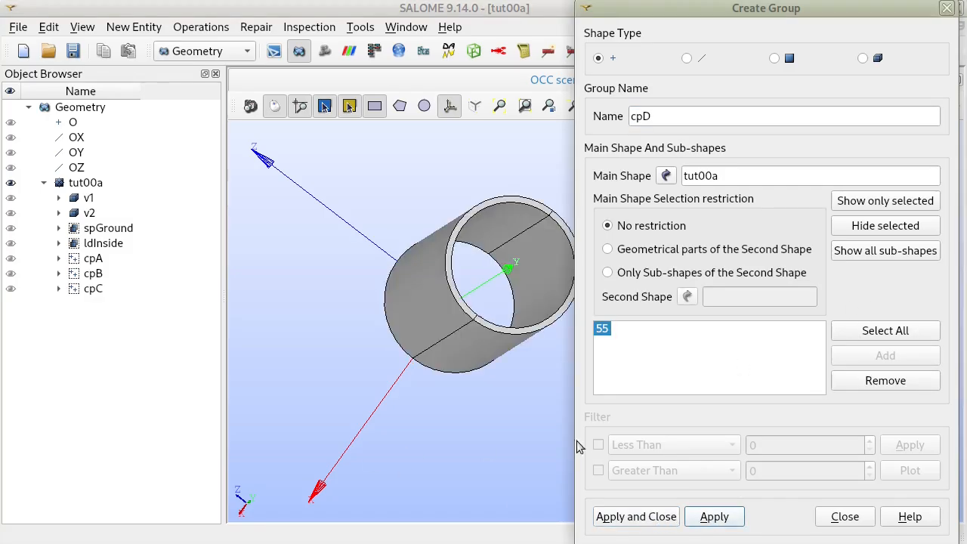
Highlight the cpA, cpB, cpC and cpD groups one after another to check their vertices on the cylinder
click(94, 260)
click(93, 275)
click(93, 290)
click(93, 307)
ctrl+right_drag(488, 382, 316, 253)
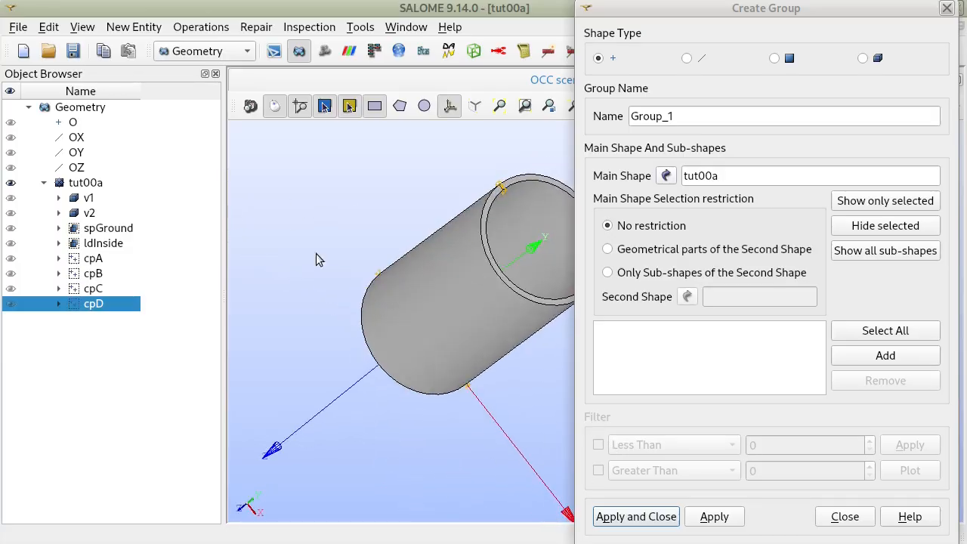
Close group creation and display the v1 and v2 halves separately and together to inspect them, returning to the whole tut00a shape
click(843, 516)
ctrl+right_drag(655, 333, 651, 421)
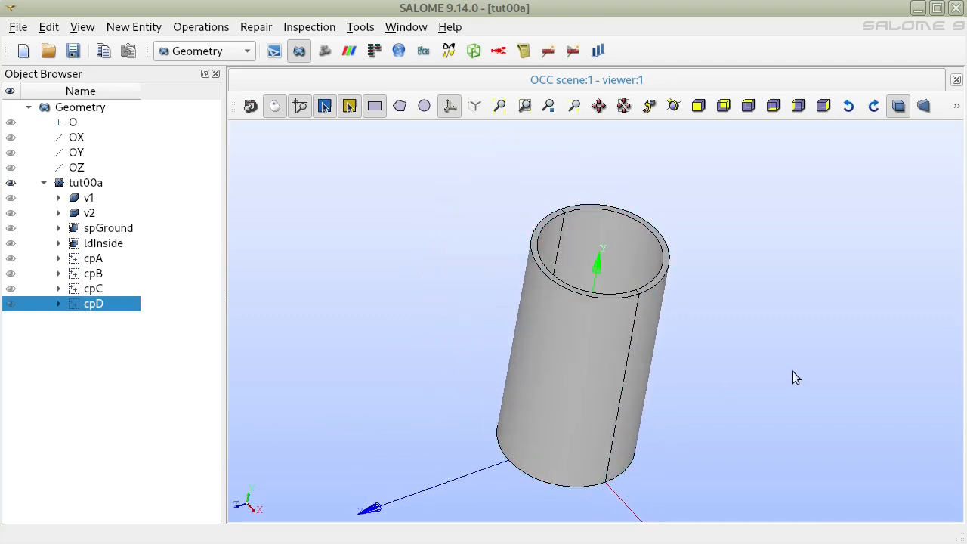
ctrl+middle_drag(754, 333, 749, 302)
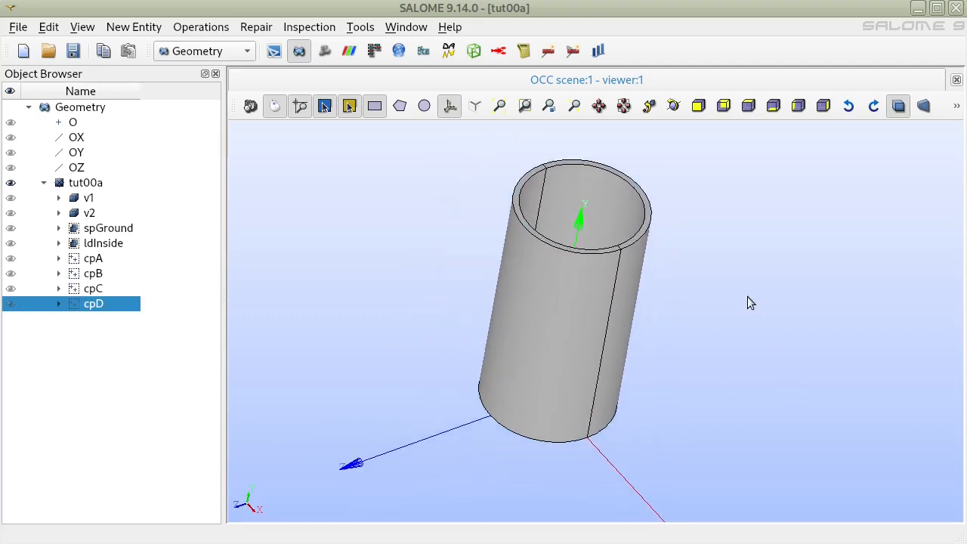
click(11, 196)
click(10, 184)
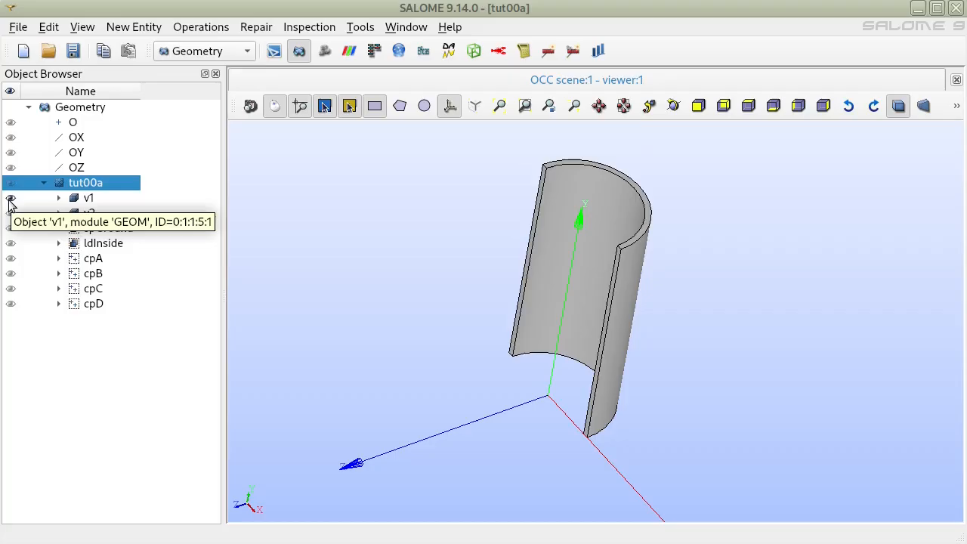
click(10, 197)
click(10, 212)
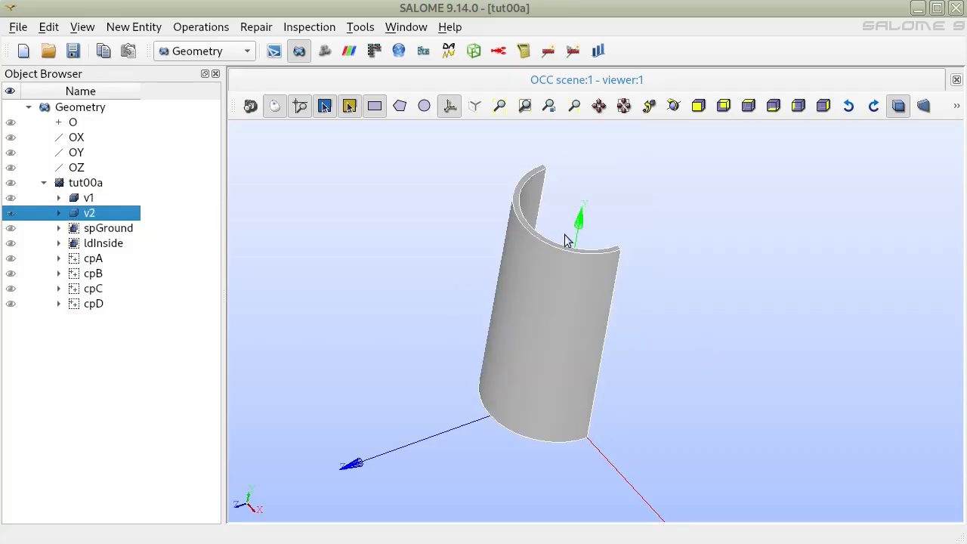
click(10, 197)
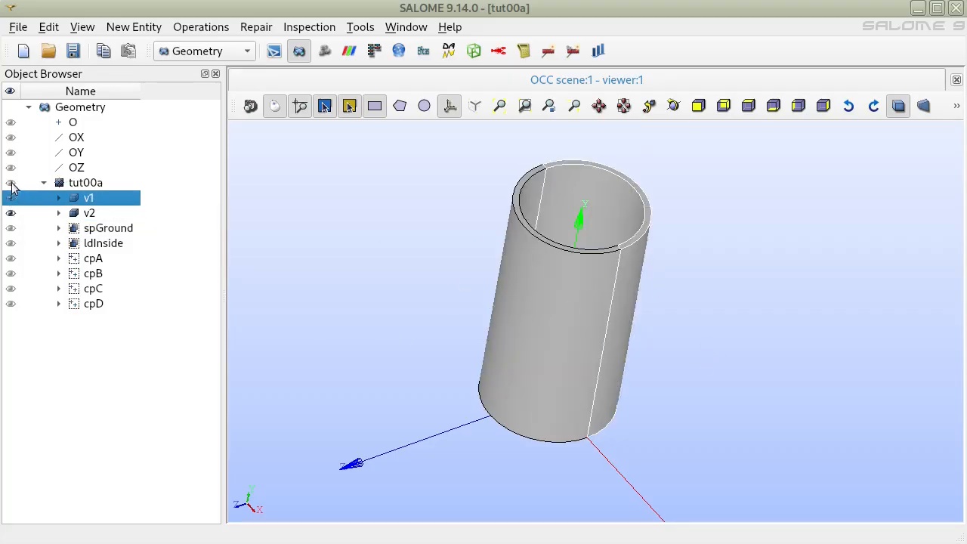
click(11, 182)
click(11, 200)
click(11, 213)
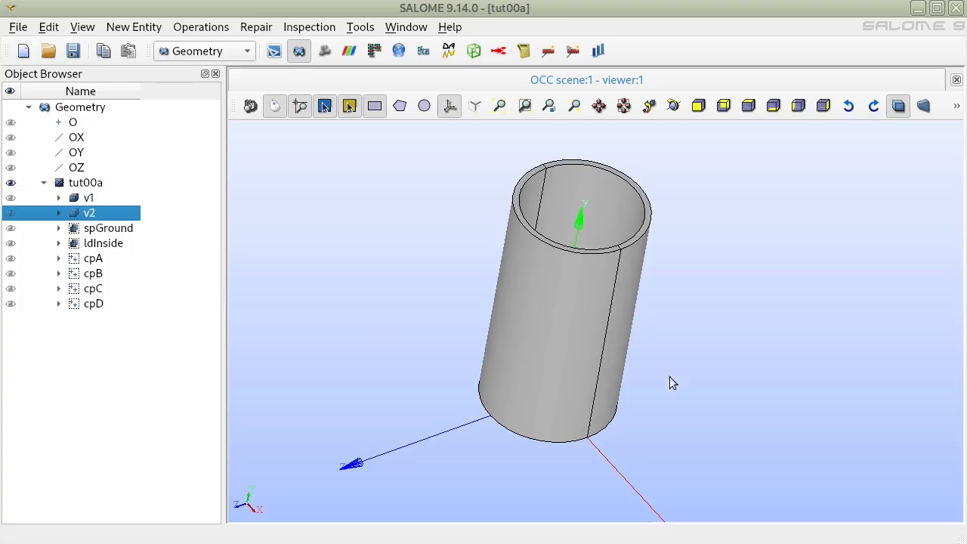
Start a new edge group on tut00a and name it cs
click(87, 182)
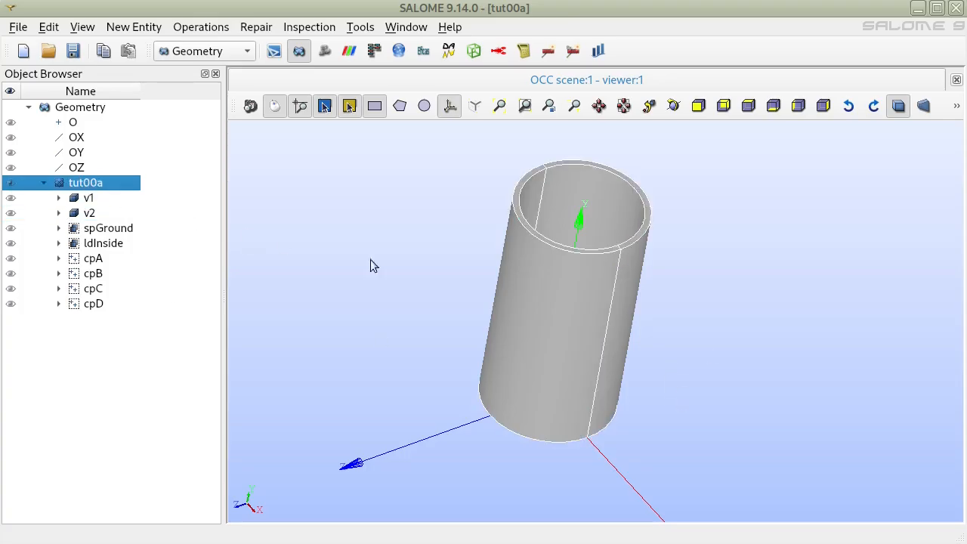
scroll(646, 307, up, 1)
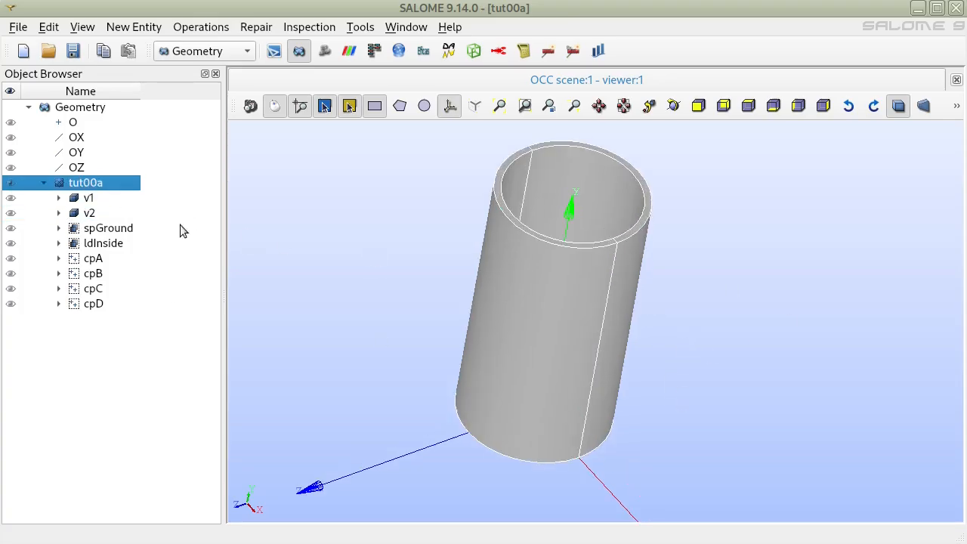
right_click(88, 183)
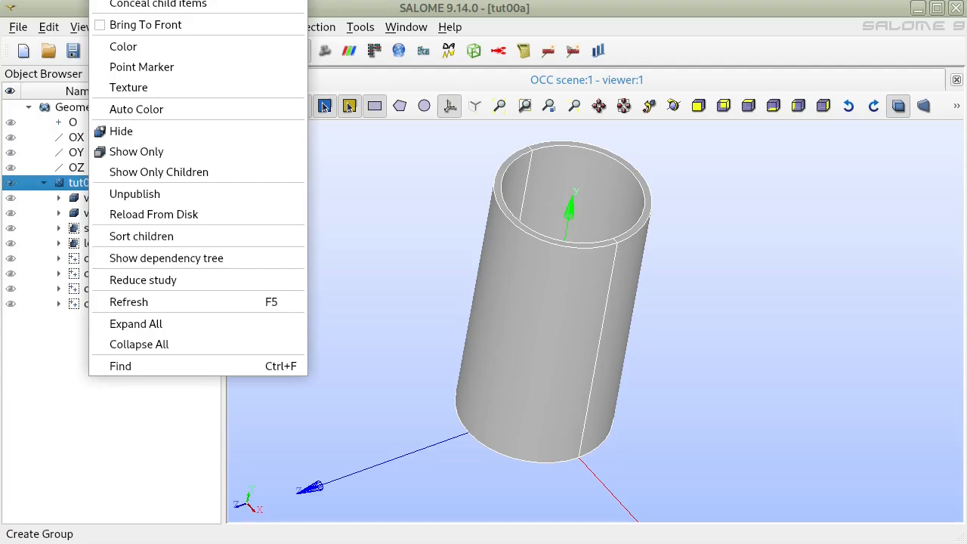
click(143, 1)
click(406, 37)
drag(520, 1, 808, 11)
ctrl+middle_drag(426, 242, 302, 289)
scroll(322, 252, up, 3)
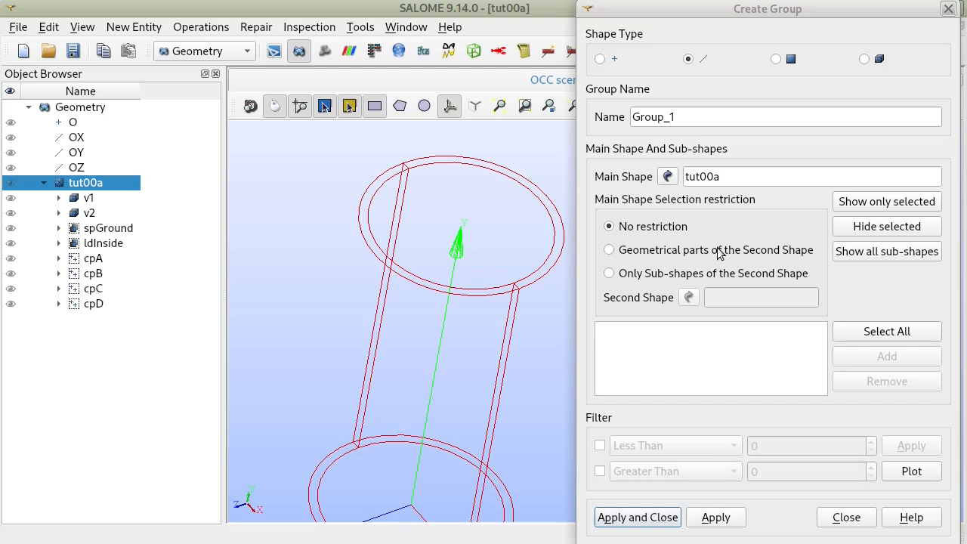
click(84, 200)
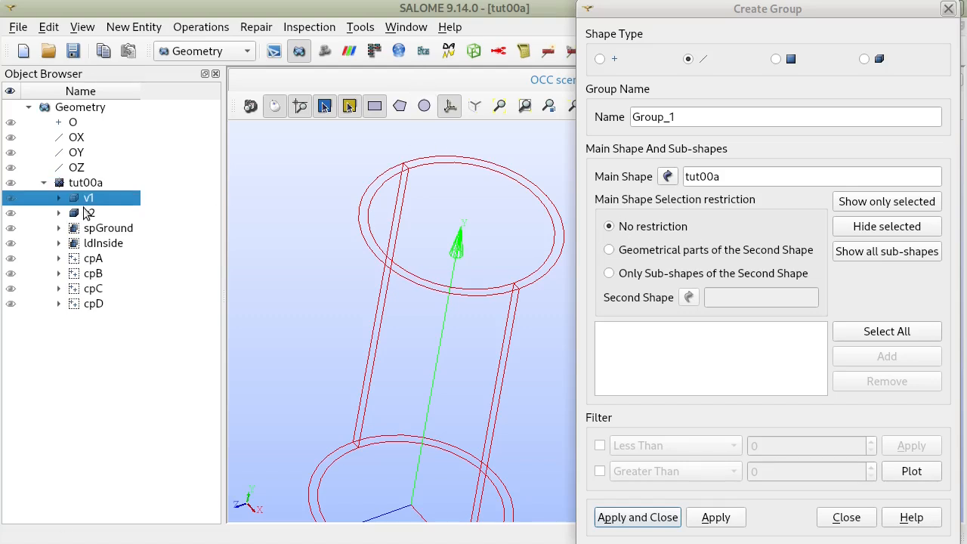
click(85, 212)
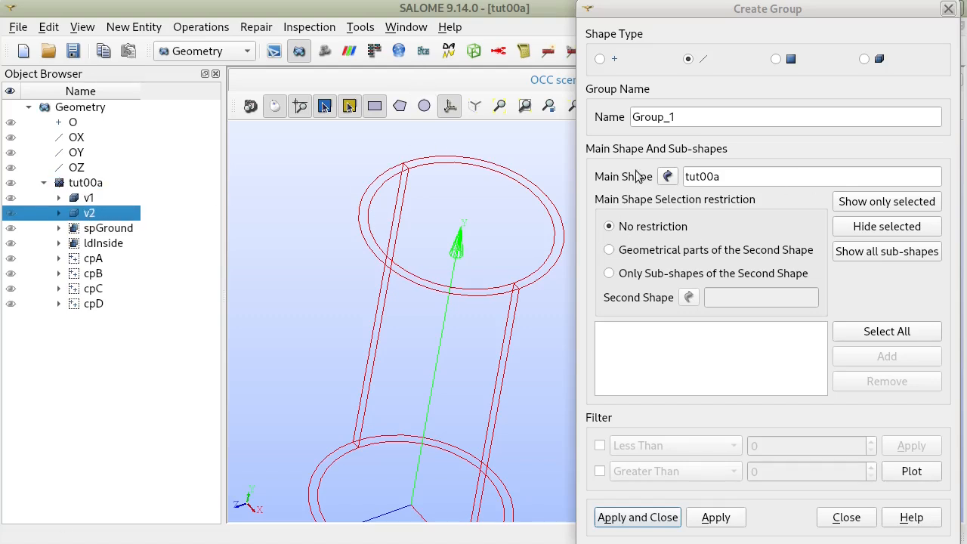
click(78, 200)
drag(687, 118, 579, 113)
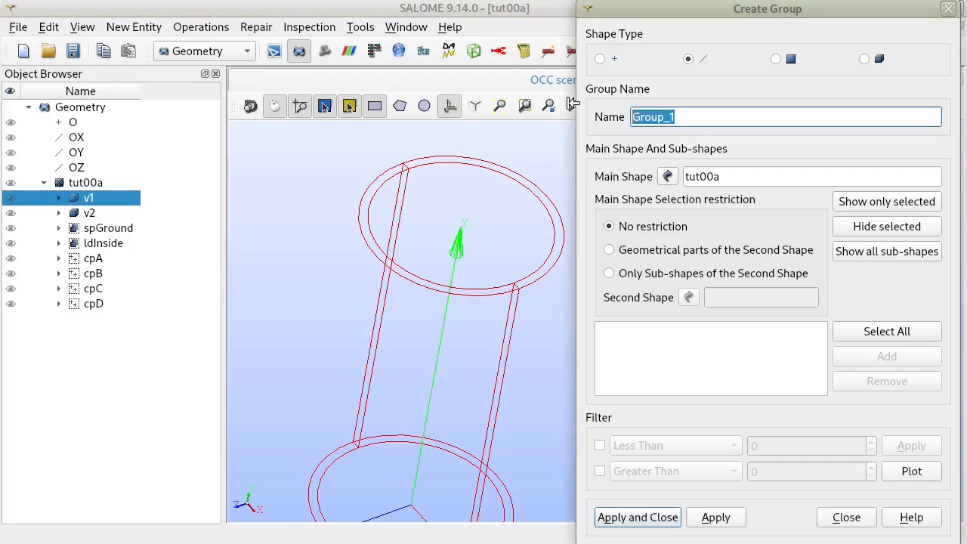
text(cs)
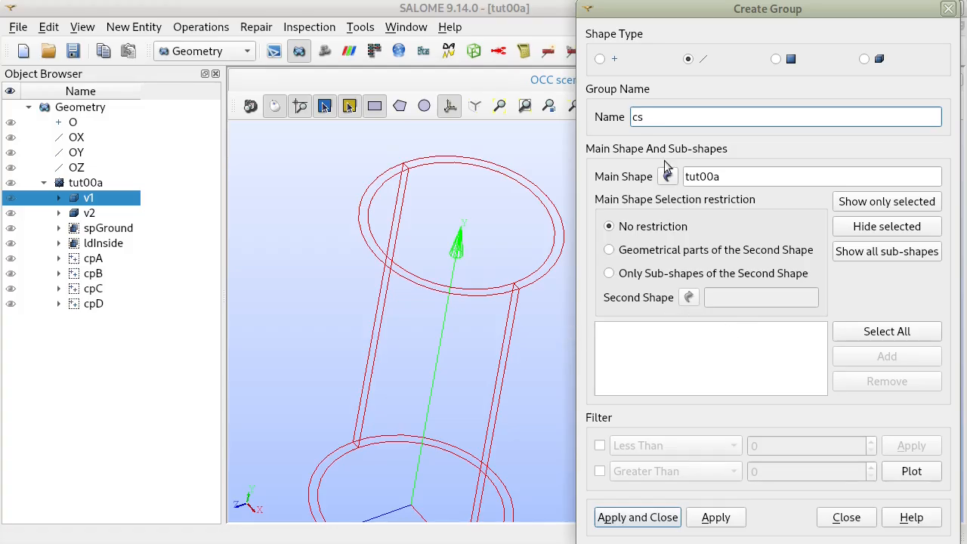
Restrict the selection to sub-shapes of v2 and add its inner and outer arcs at the far end to the cs group
click(624, 227)
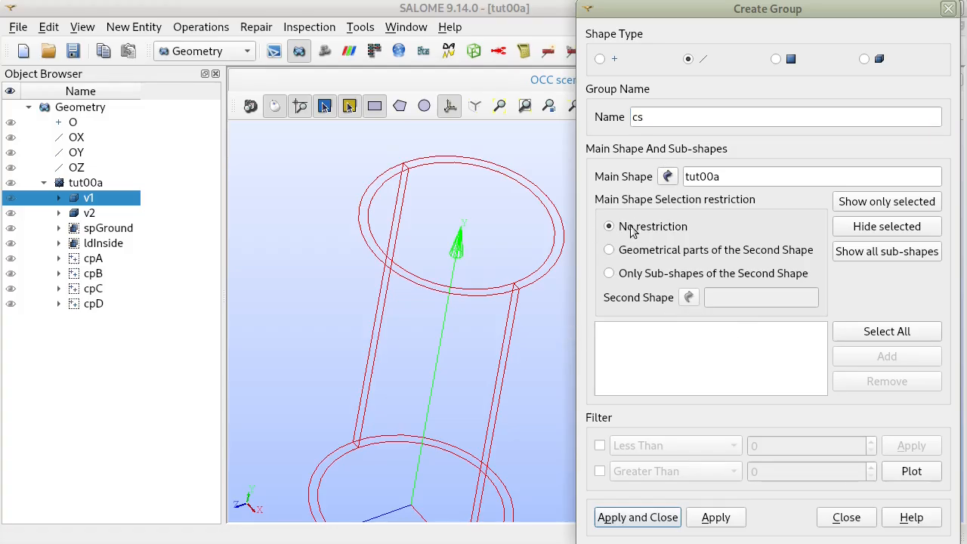
click(618, 273)
click(688, 298)
click(87, 198)
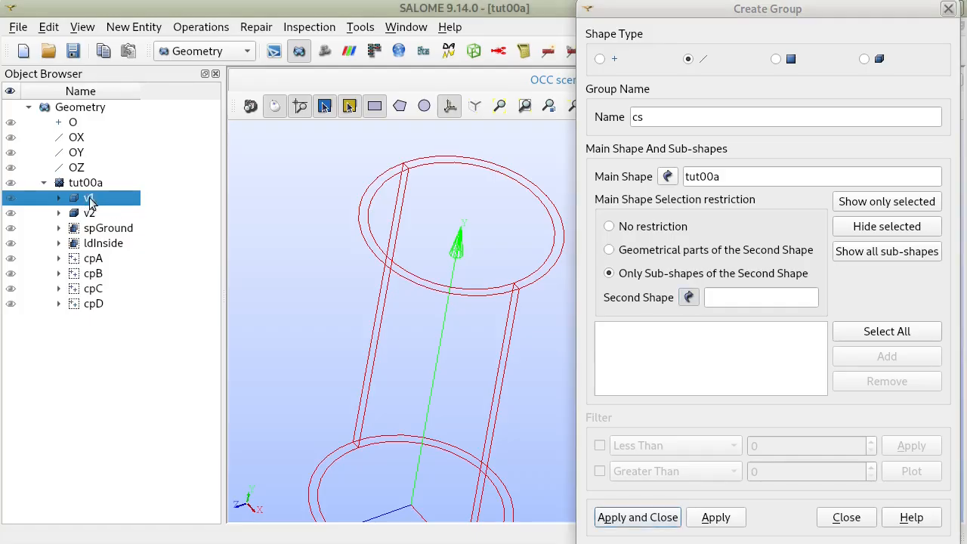
click(88, 213)
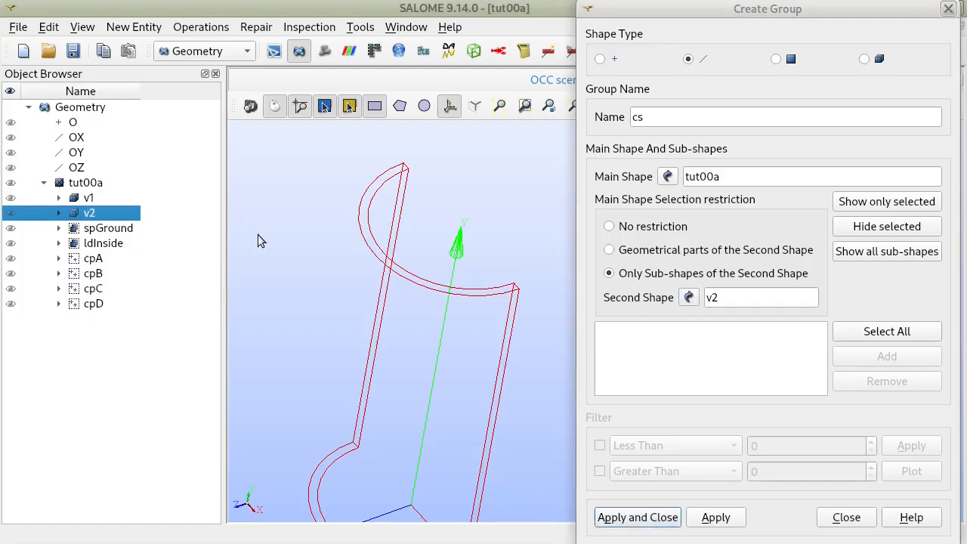
scroll(410, 184, up, 2)
scroll(411, 184, up, 1)
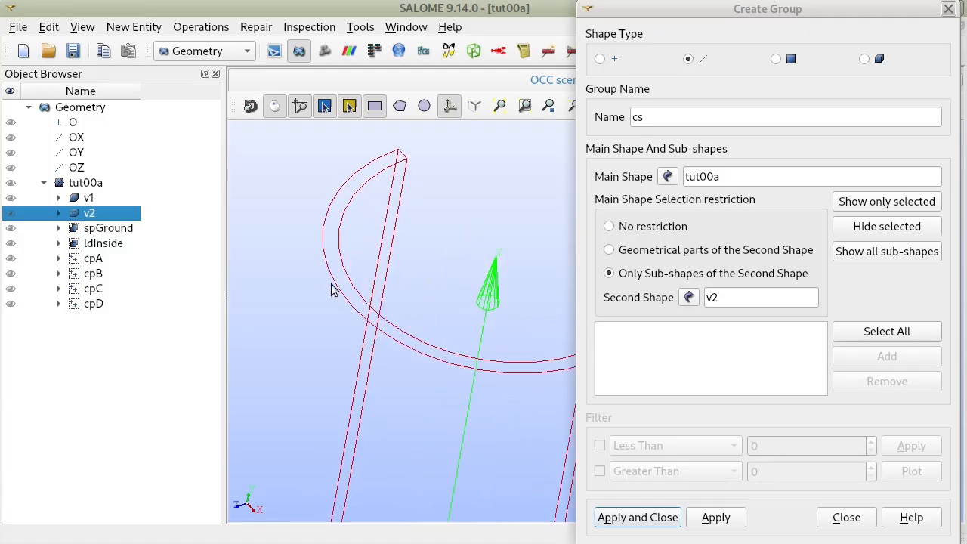
click(348, 281)
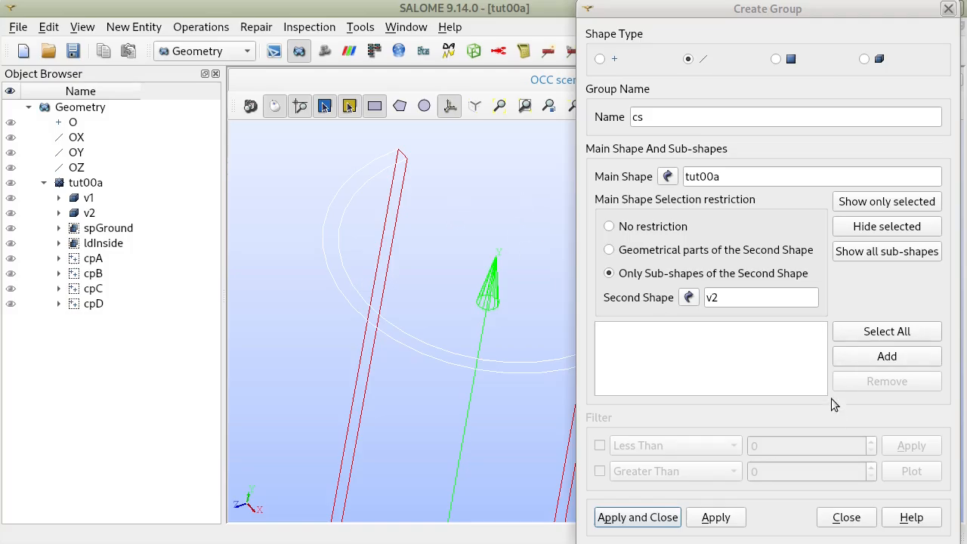
click(856, 359)
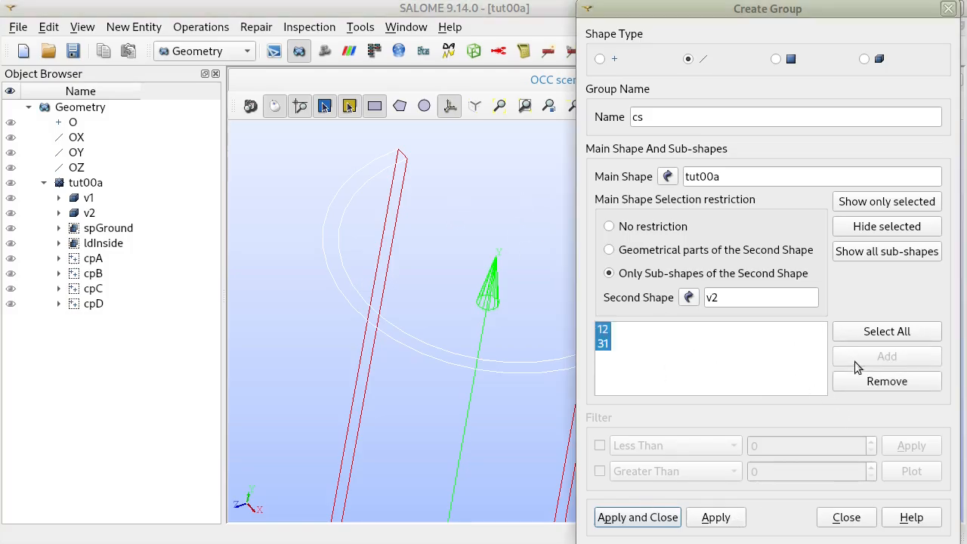
Switch the second shape to v1, add its inner and outer arcs at the far end, and create the cs group
click(688, 297)
click(88, 198)
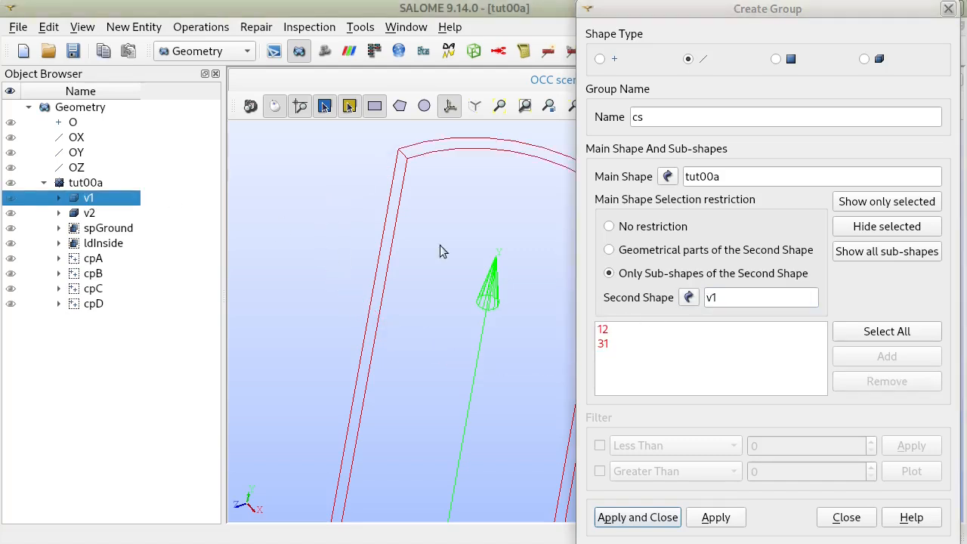
click(482, 147)
ctrl+middle_drag(314, 187, 262, 184)
scroll(413, 202, down, 3)
scroll(522, 282, down, 2)
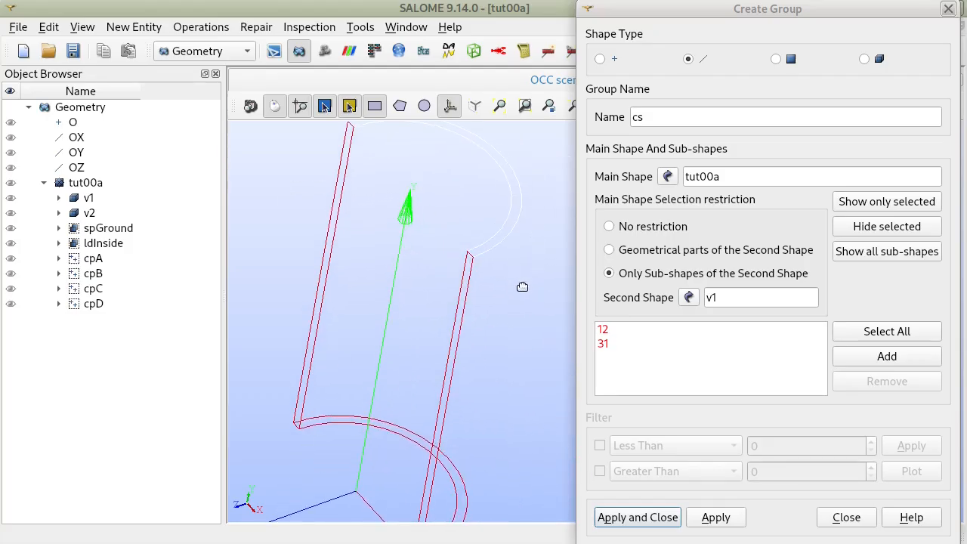
scroll(532, 325, down, 1)
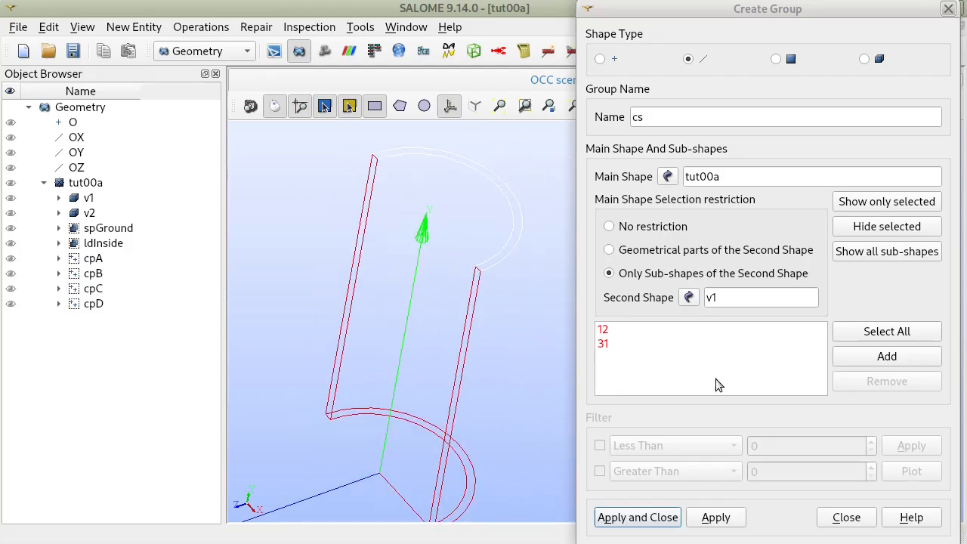
click(870, 359)
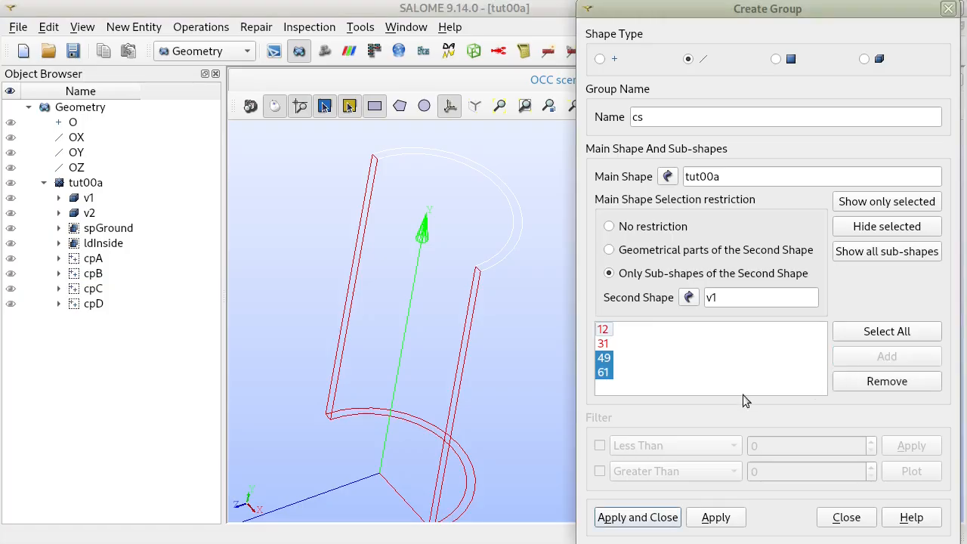
click(723, 519)
Name the next edge group ls and select the two short radial edges across the wall at v1's far end
double_click(704, 119)
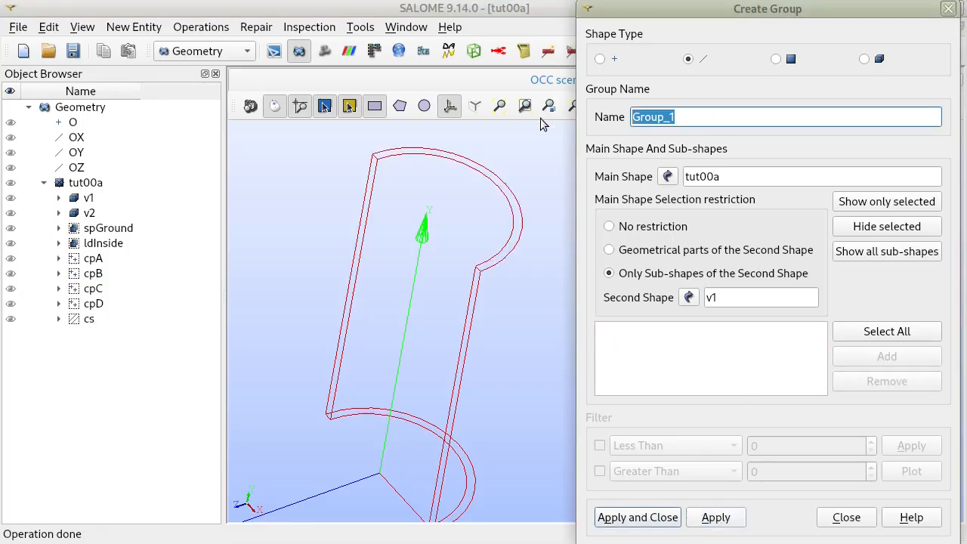
text(ld)
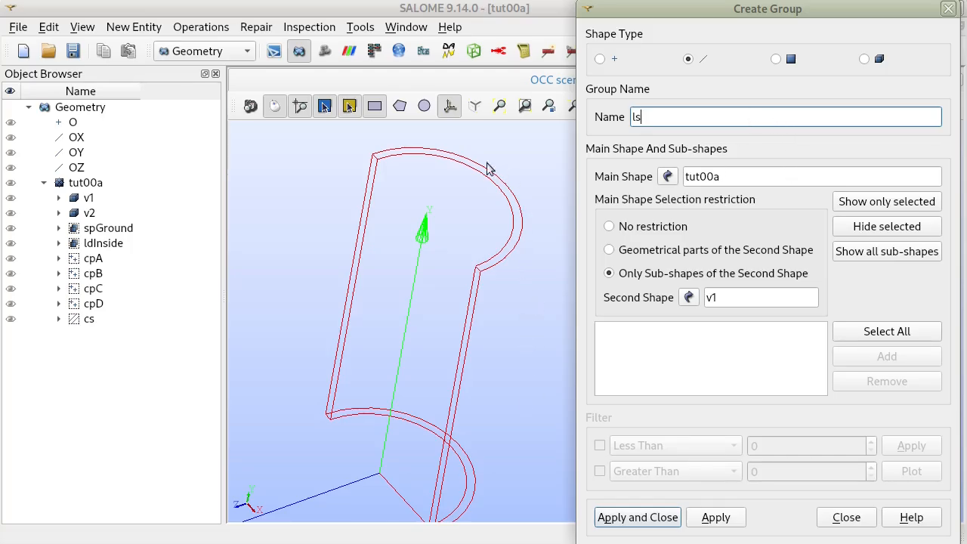
scroll(487, 168, up, 4)
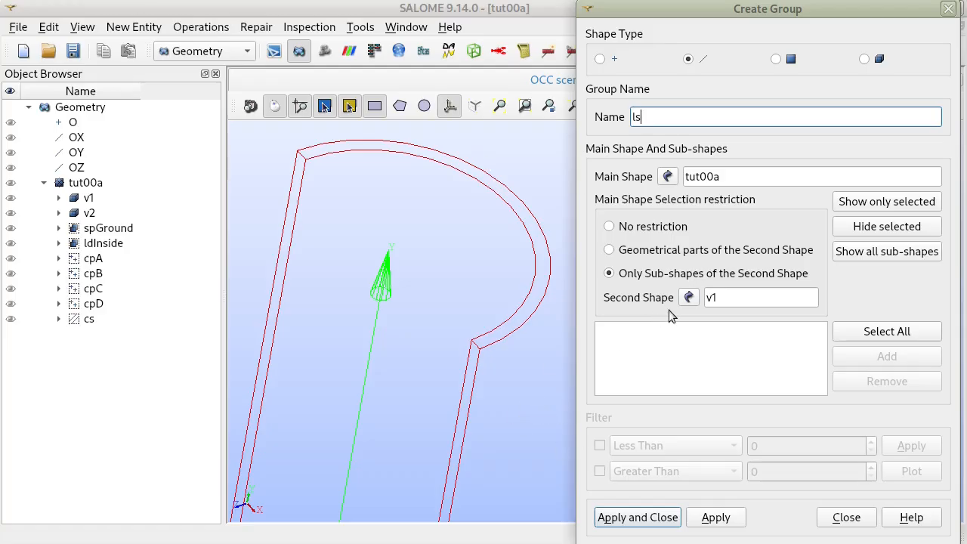
click(305, 161)
scroll(475, 349, up, 3)
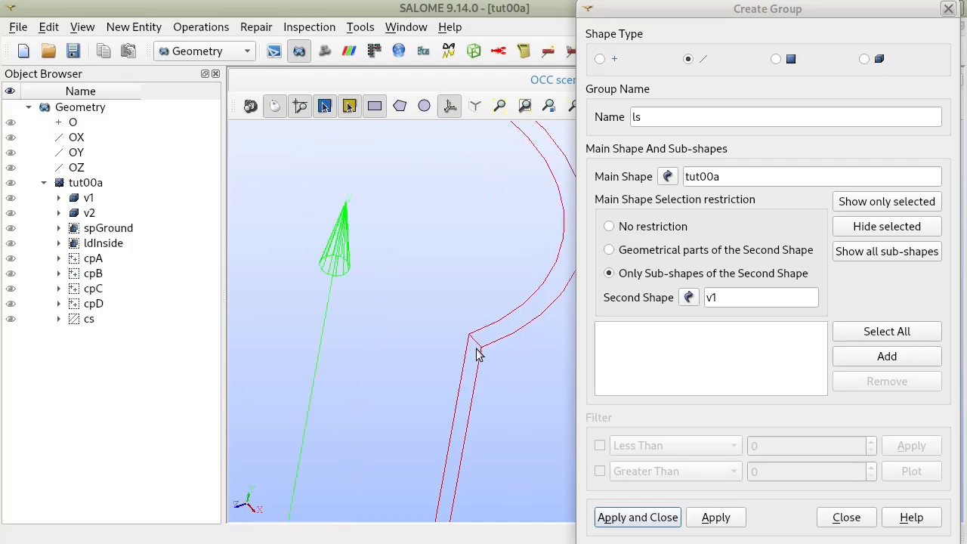
scroll(477, 351, down, 4)
scroll(472, 353, up, 6)
scroll(458, 346, up, 2)
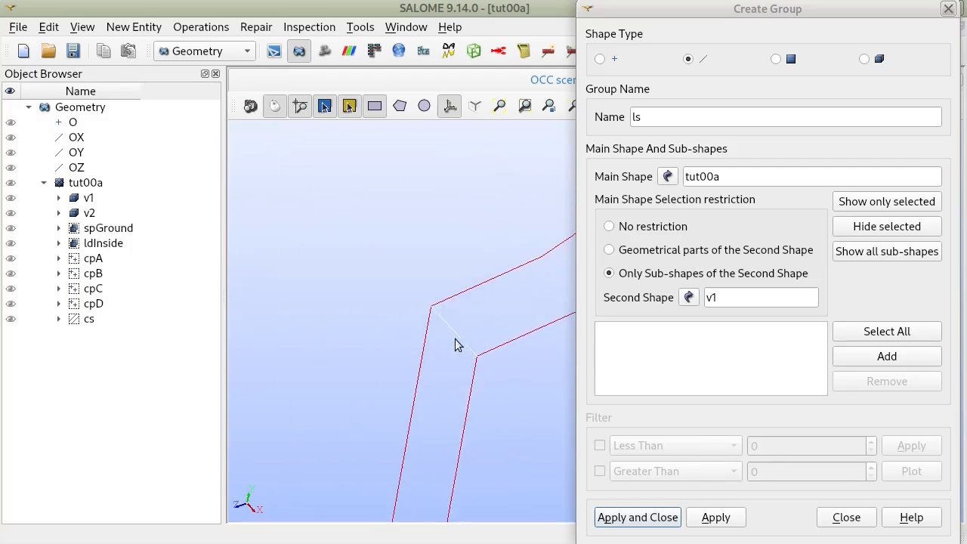
scroll(472, 355, down, 5)
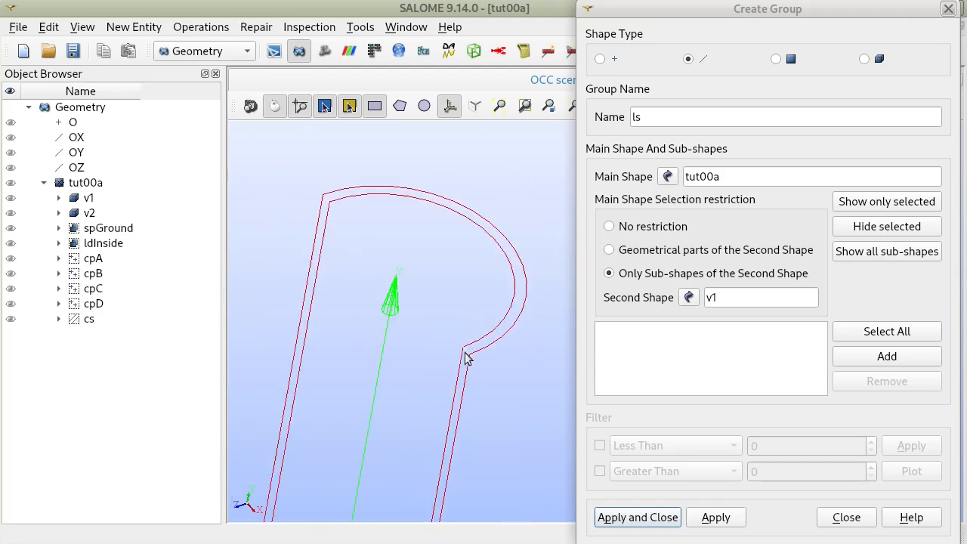
scroll(332, 202, up, 2)
scroll(325, 201, up, 3)
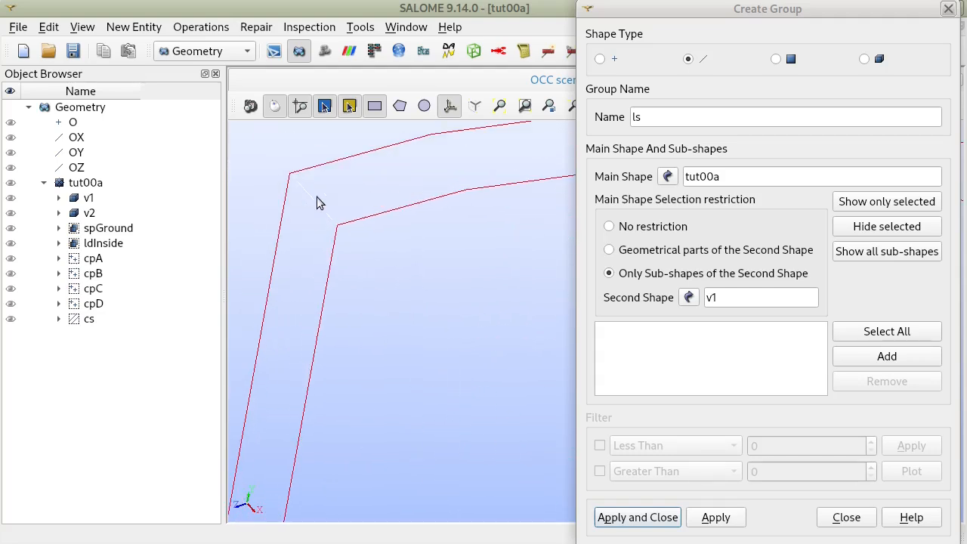
Add the selected short edges of v1 to group ls and set the second shape to v2
scroll(325, 202, down, 6)
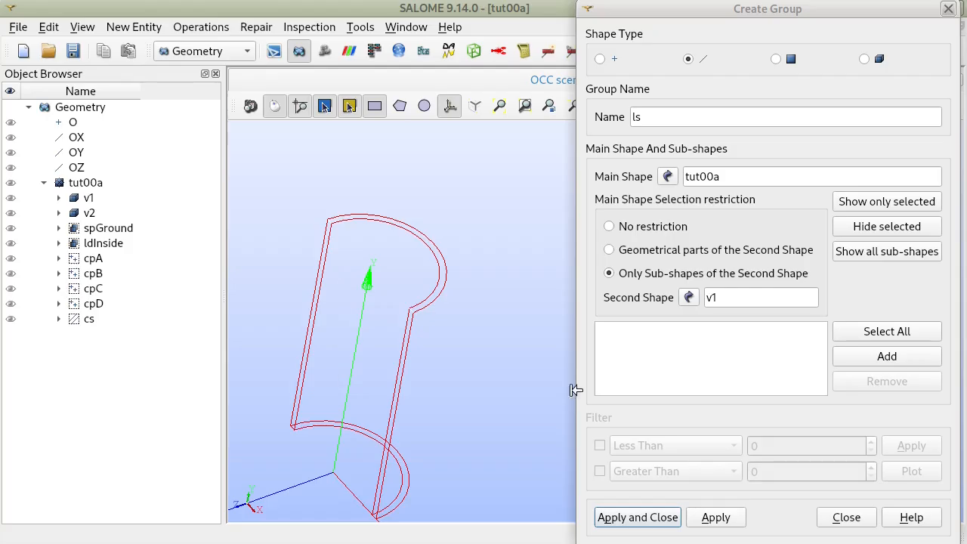
click(885, 357)
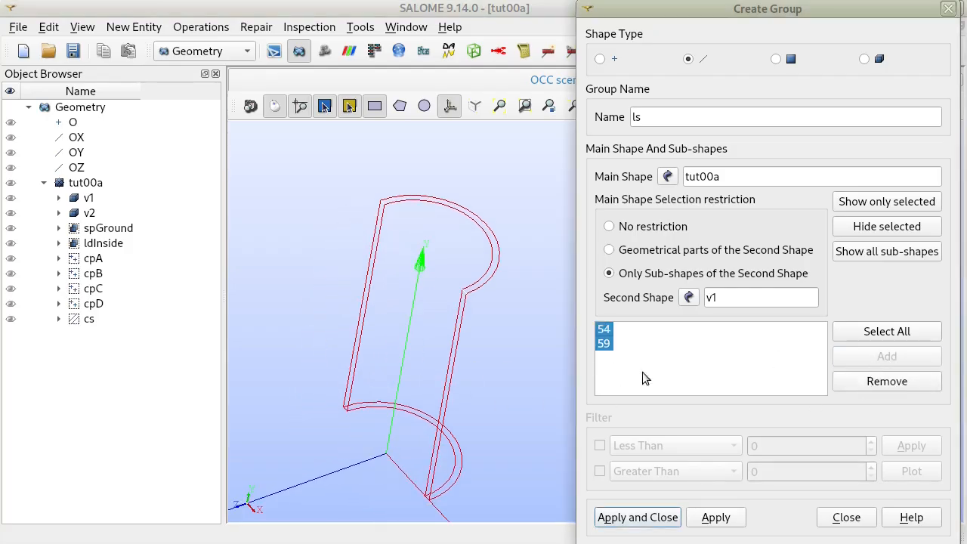
click(687, 297)
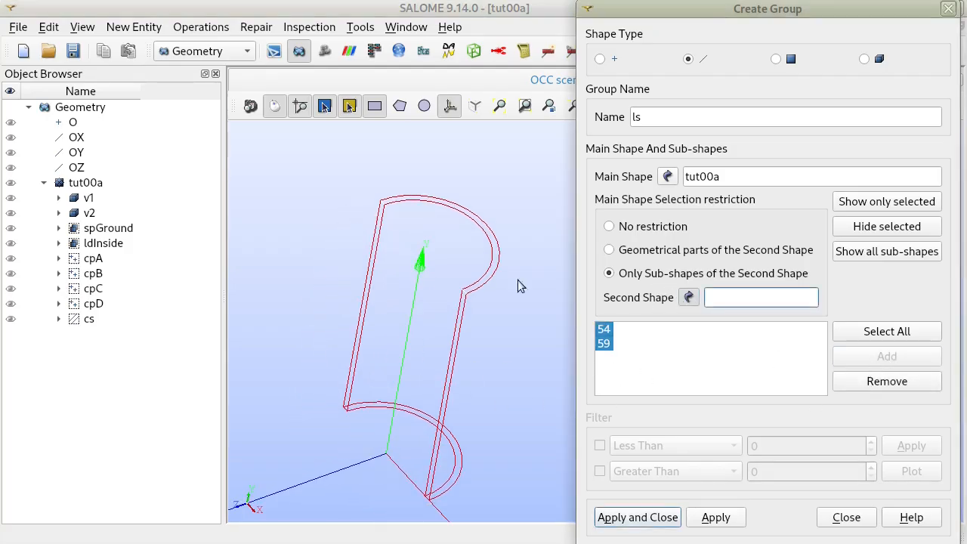
click(89, 214)
Select the short wall-thickness edge at an upper corner of v2 and add it to the group
scroll(392, 209, up, 6)
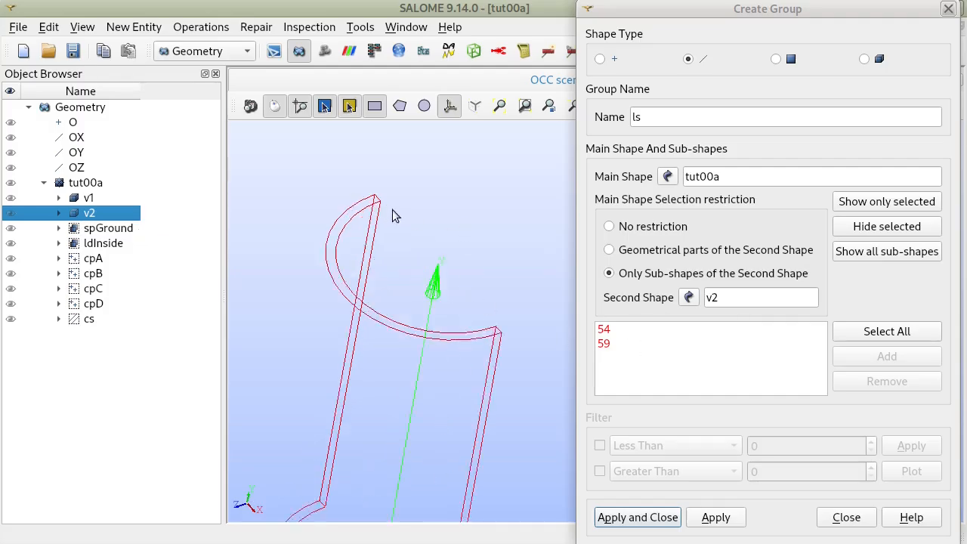
scroll(387, 211, up, 4)
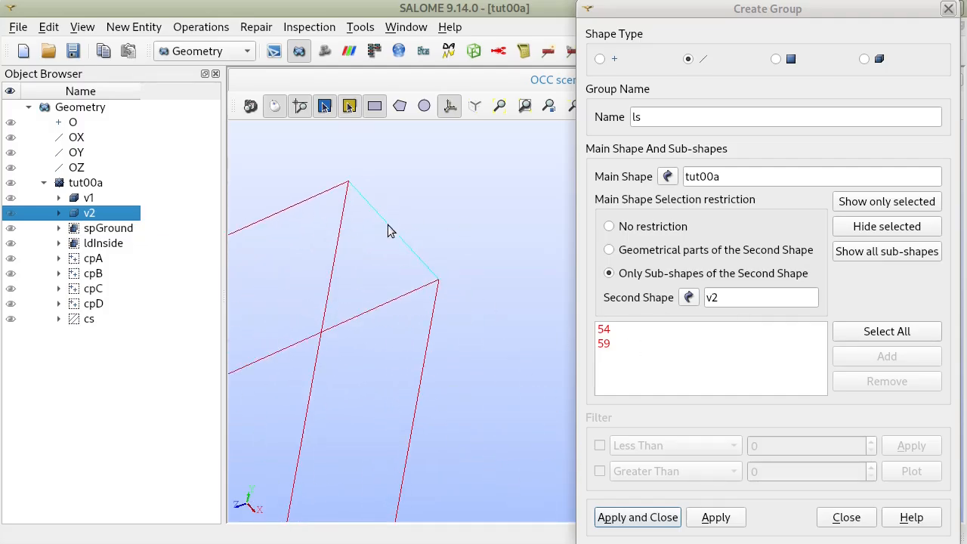
click(388, 227)
scroll(444, 280, down, 11)
ctrl+middle_drag(460, 360, 328, 240)
scroll(450, 310, up, 8)
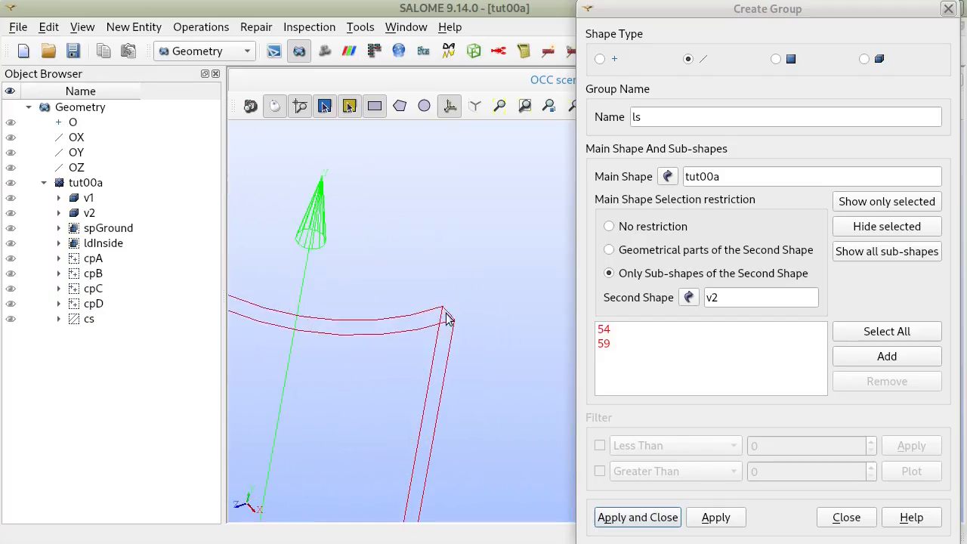
click(453, 309)
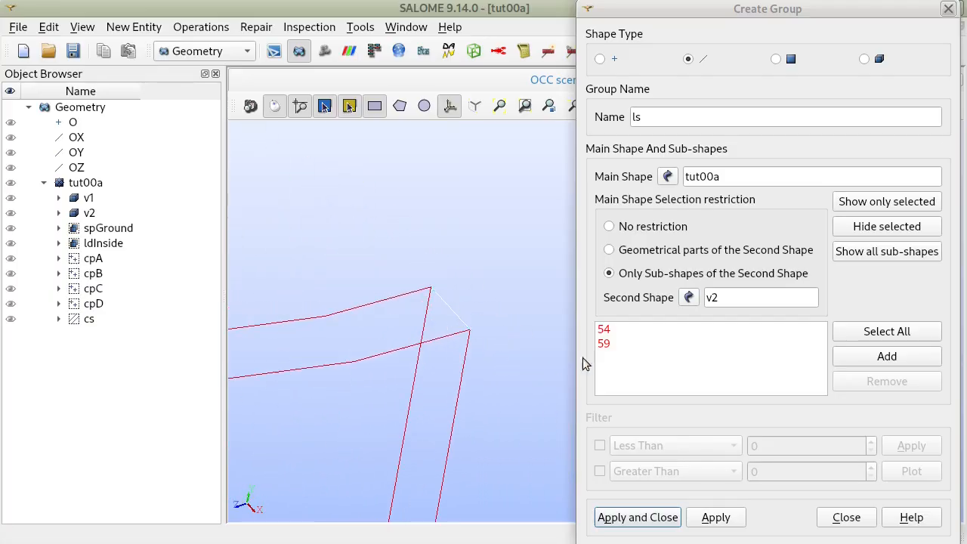
click(883, 358)
Add the short wall-thickness edge at the opposite upper corner of v2 to the group
scroll(462, 249, down, 12)
ctrl+drag(342, 193, 489, 445)
scroll(428, 330, up, 3)
scroll(424, 321, up, 5)
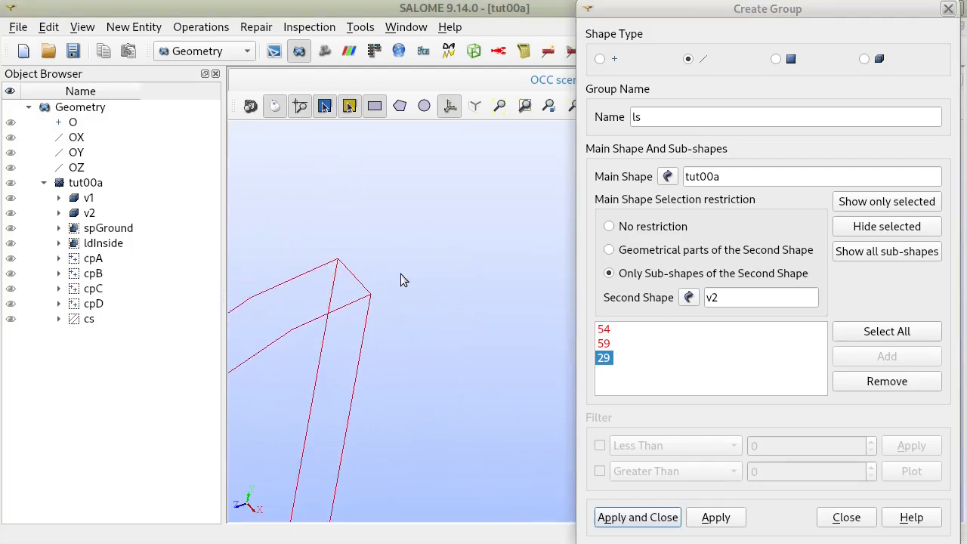
click(349, 276)
click(887, 356)
Check the four listed edges, create the edge group ls, and close the group creation dialog
click(599, 330)
click(601, 345)
click(602, 359)
click(604, 373)
scroll(523, 341, down, 6)
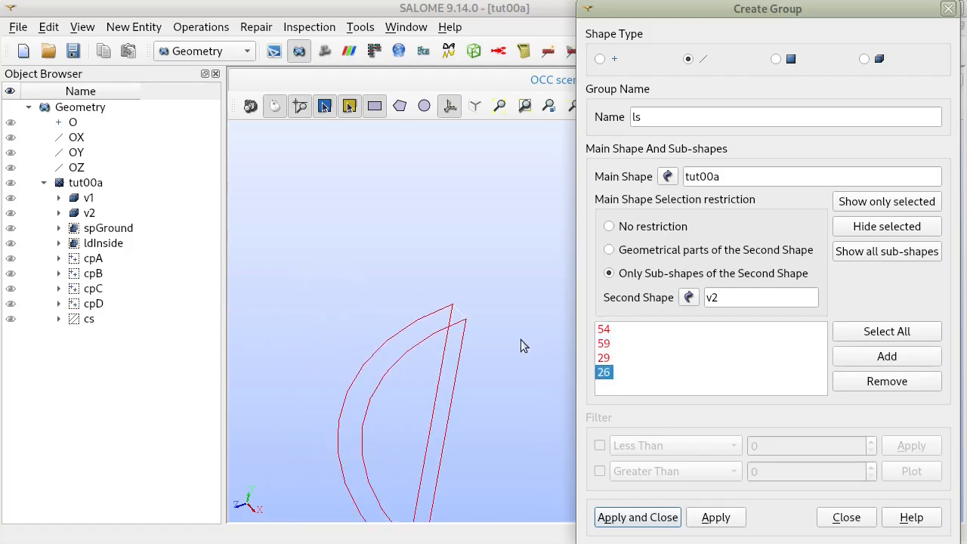
scroll(520, 339, up, 5)
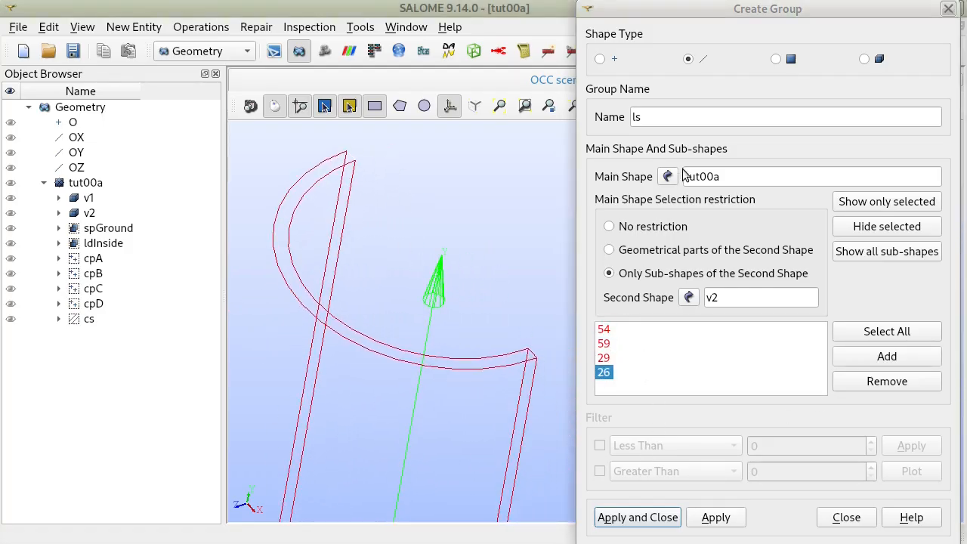
click(714, 517)
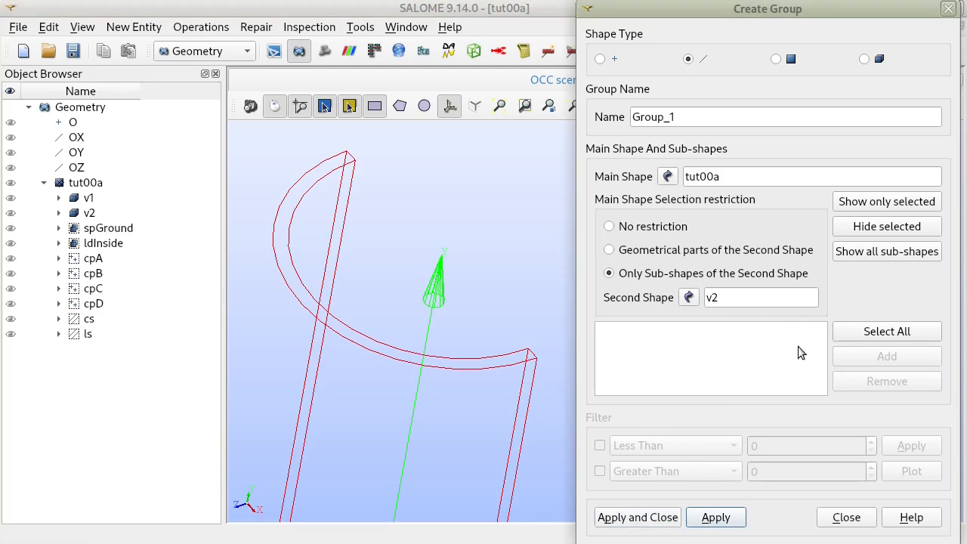
scroll(440, 316, down, 2)
click(855, 522)
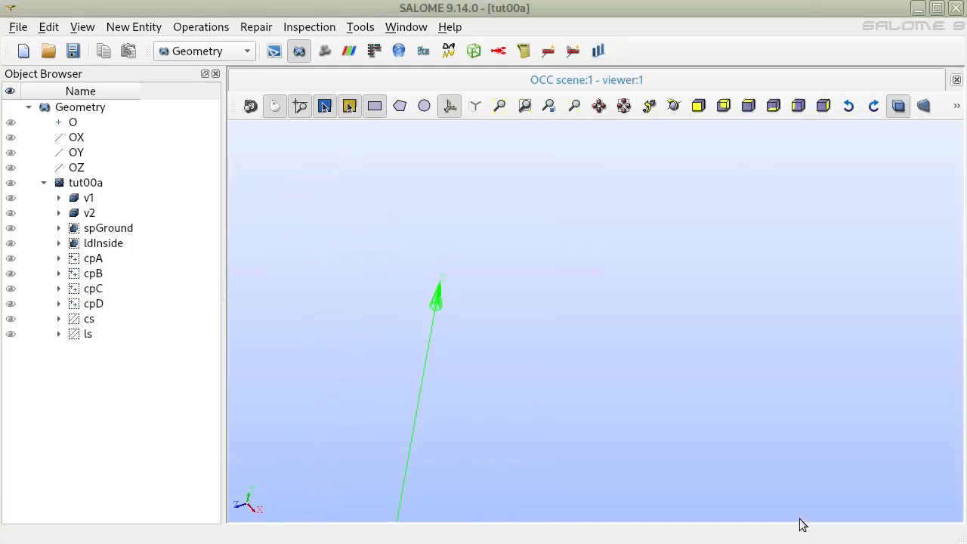
Display the edge groups cs and ls together in the viewer and examine their edges
click(11, 184)
click(11, 184)
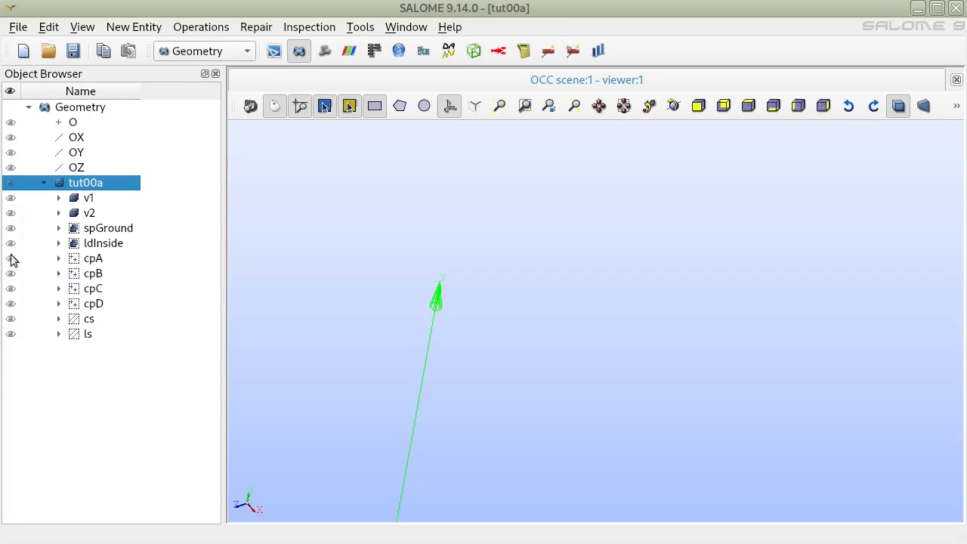
click(11, 303)
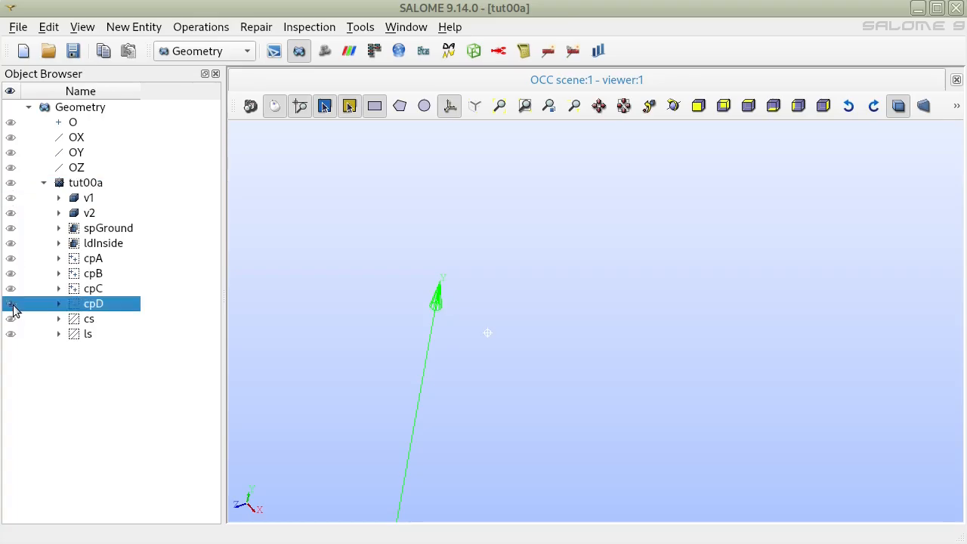
click(10, 319)
click(10, 334)
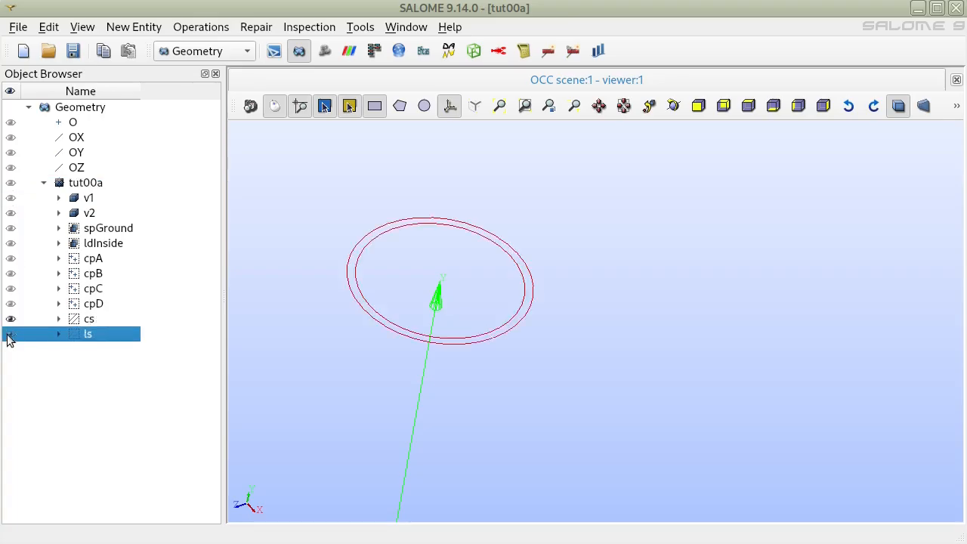
scroll(435, 281, up, 8)
middle_drag(413, 304, 502, 339)
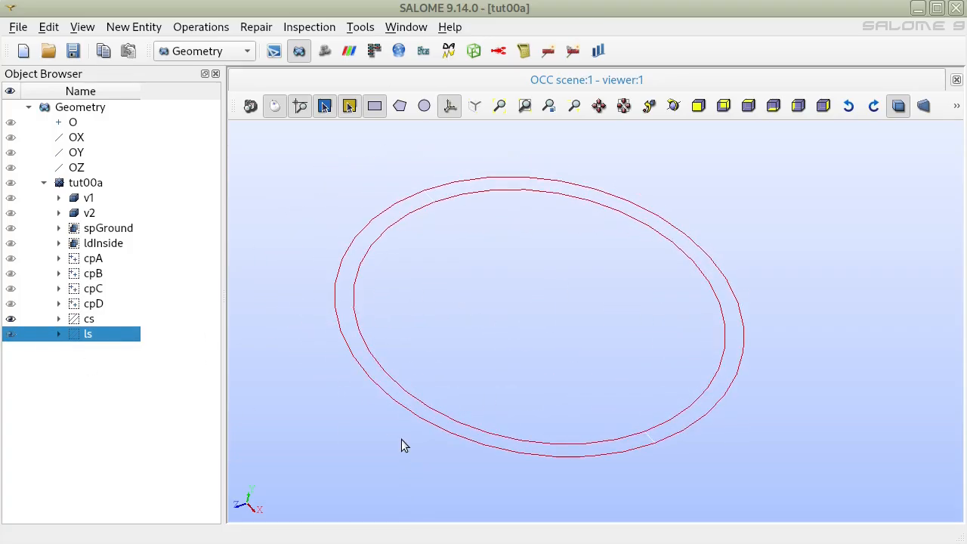
click(585, 336)
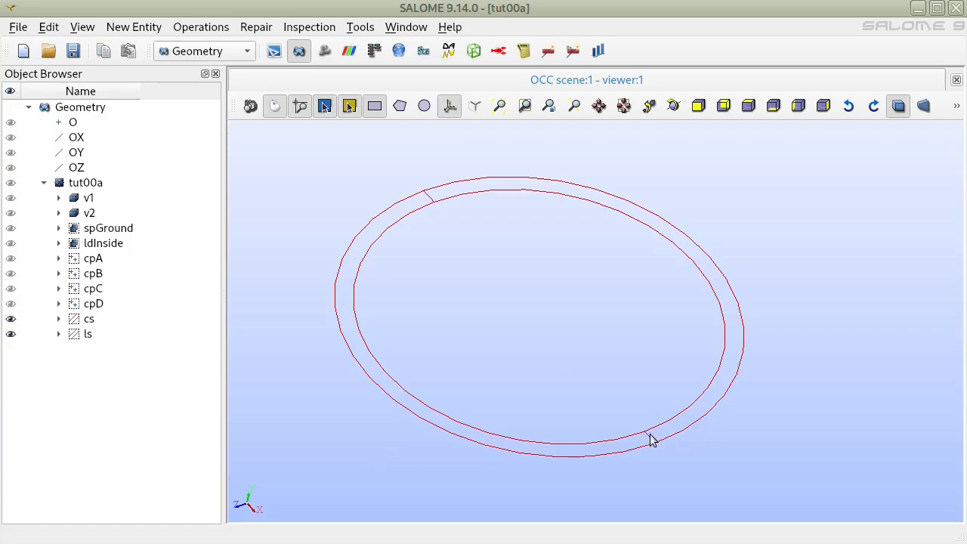
Hide the edge groups ls and cs and save the study
click(10, 336)
click(11, 320)
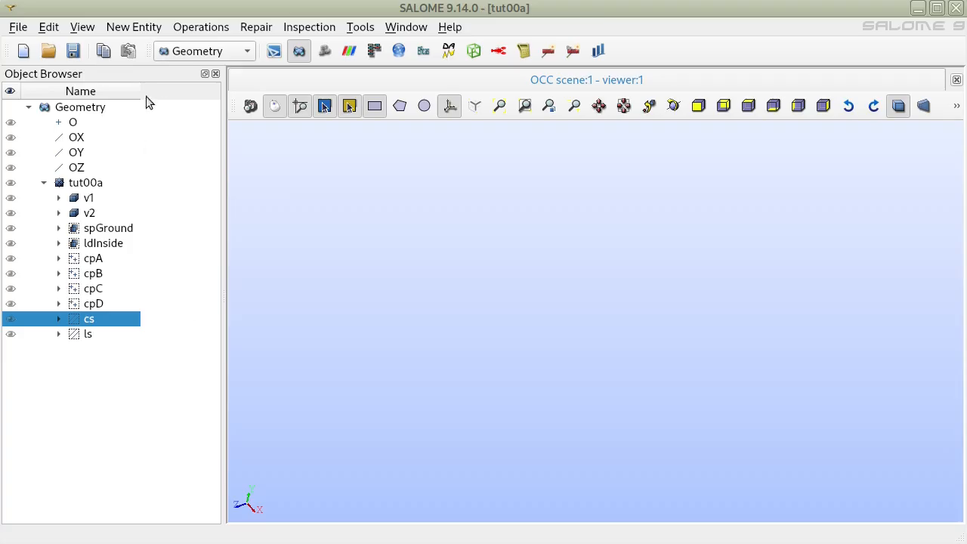
click(73, 51)
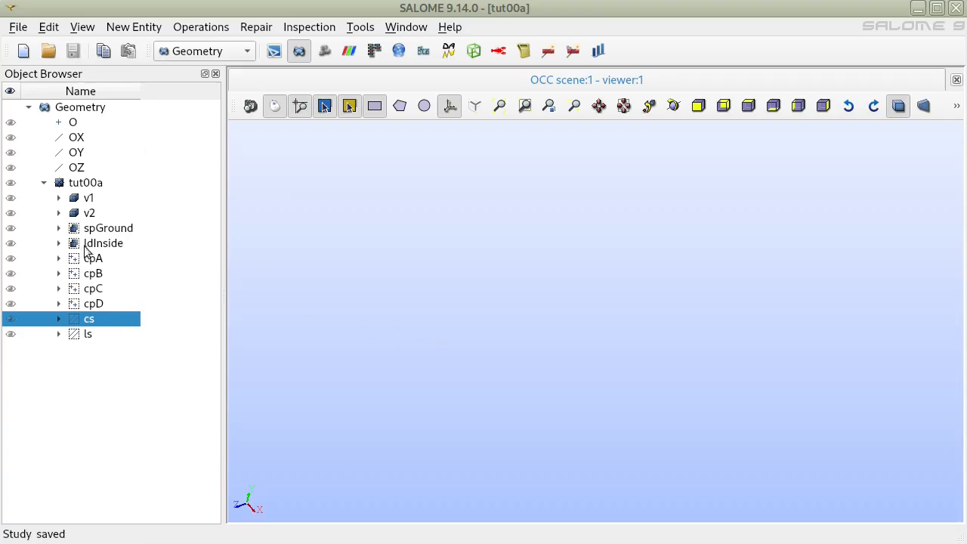
Review the tut00a shape with its volumes v1 and v2 and all its groups in the object tree
click(76, 192)
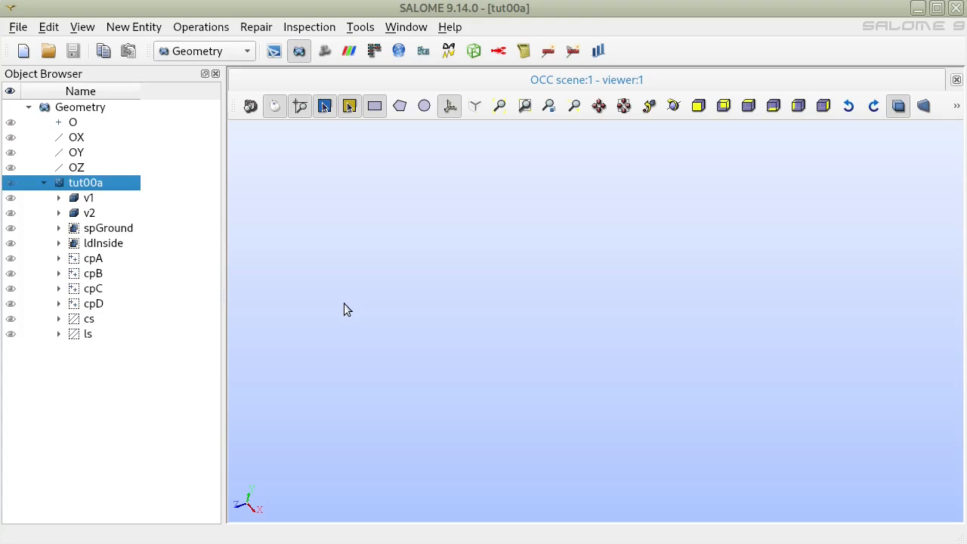
click(89, 201)
click(89, 214)
click(102, 228)
click(104, 244)
click(99, 258)
click(97, 273)
click(98, 289)
click(96, 304)
click(92, 319)
click(90, 335)
click(365, 320)
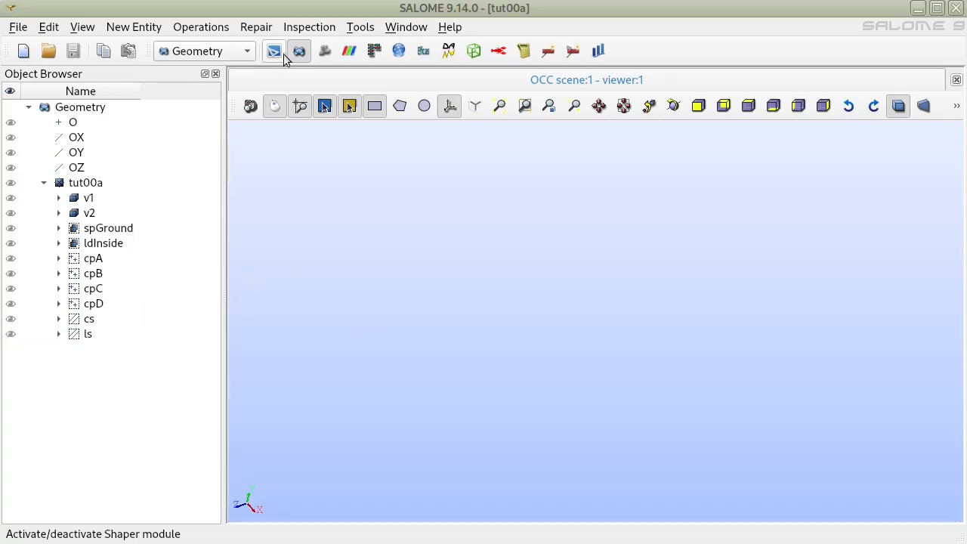
Activate the Mesh module and start a new mesh on the geometry tut00a
click(327, 54)
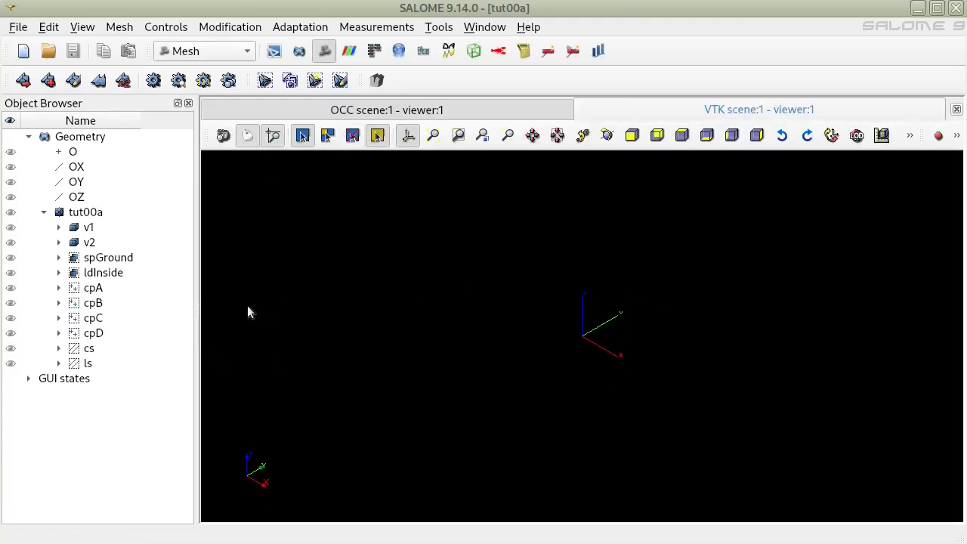
click(92, 214)
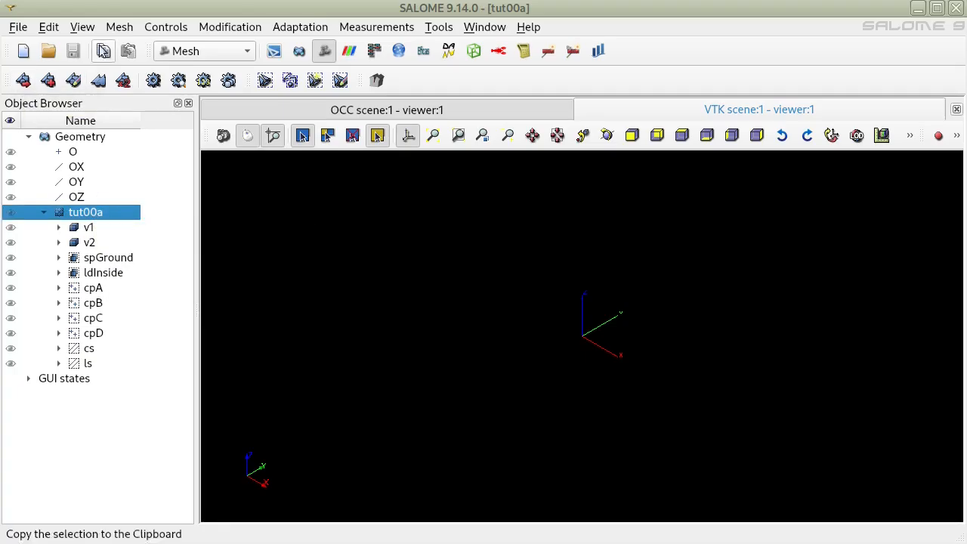
click(119, 26)
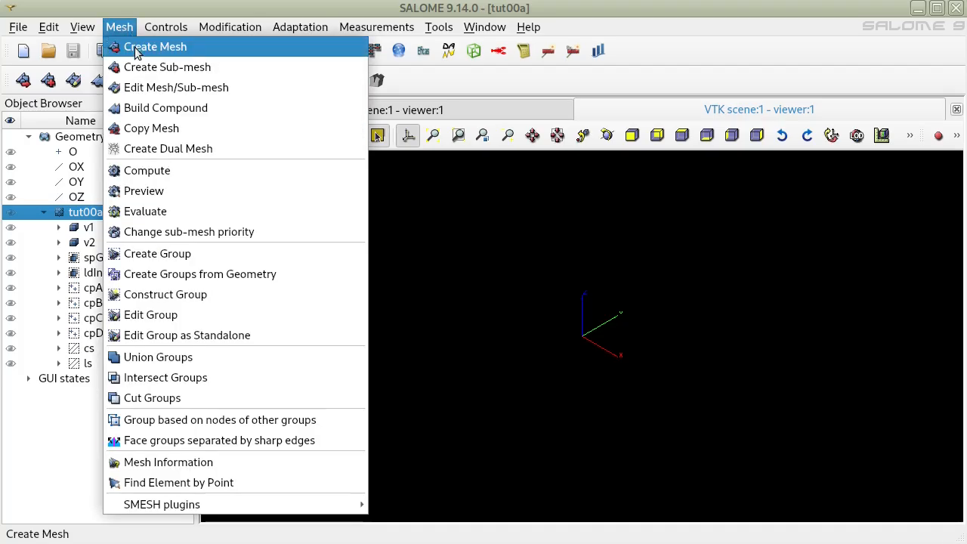
click(203, 47)
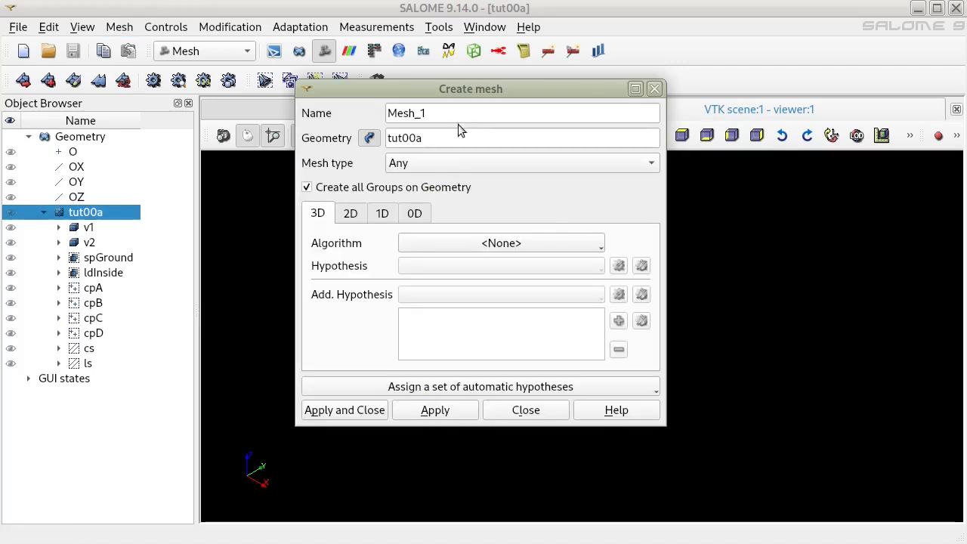
Name the mesh tut00a by copying the name of its geometry
drag(435, 138, 389, 137)
key(ctrl+c)
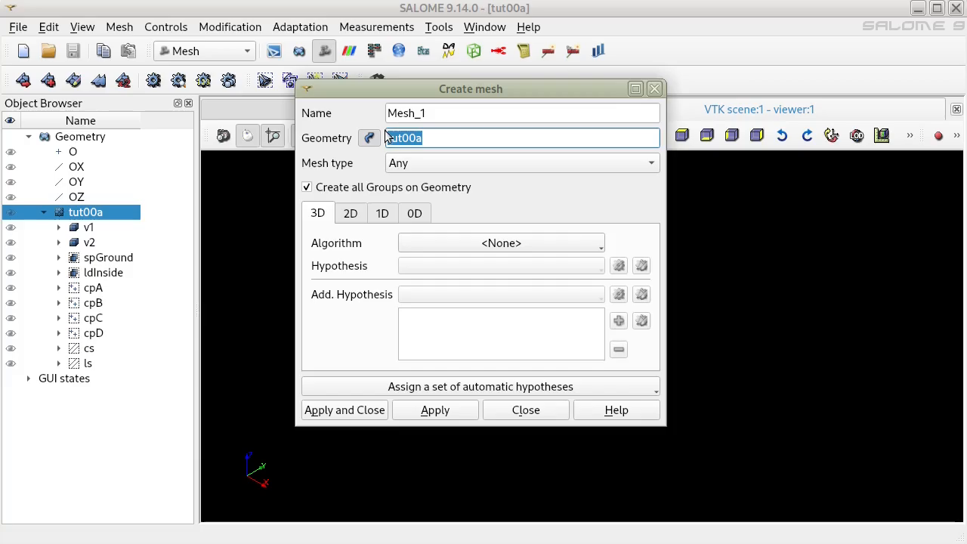
click(435, 112)
drag(435, 112, 302, 113)
key(ctrl+v)
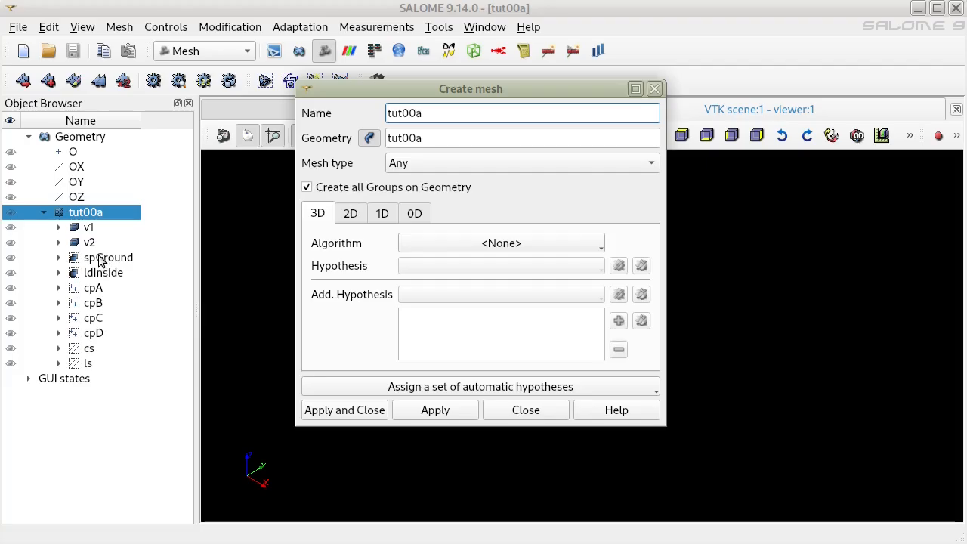
click(97, 273)
click(88, 294)
click(89, 321)
click(85, 349)
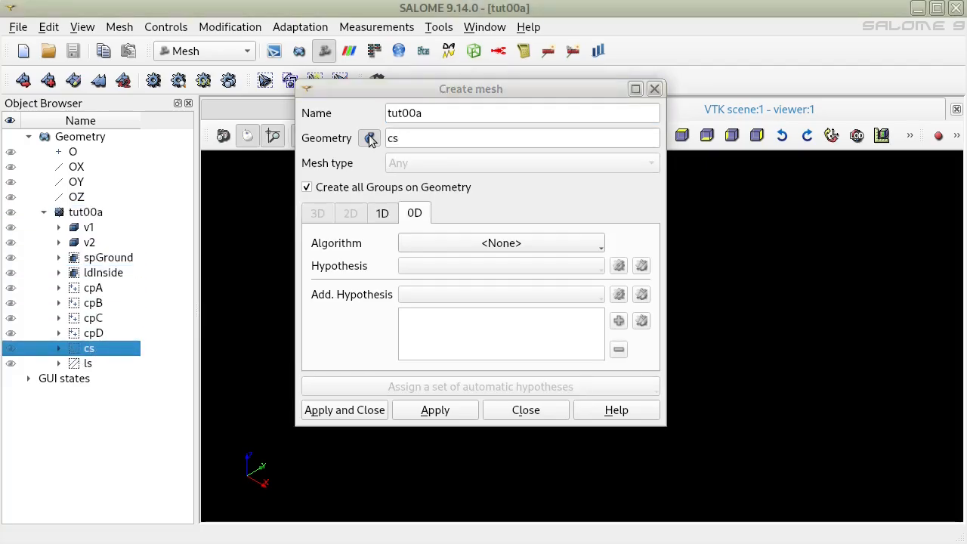
click(72, 211)
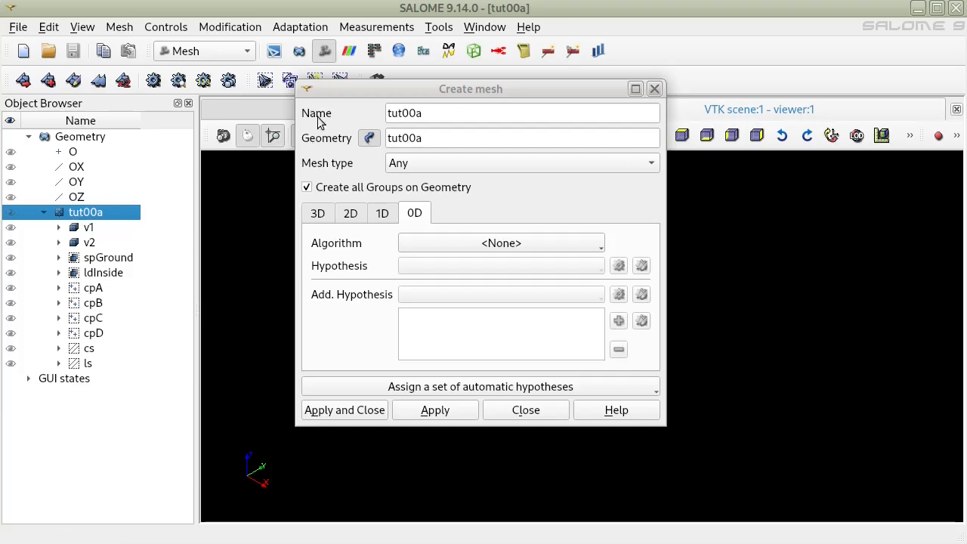
Check the 3D, 2D, 1D and 0D settings and create the mesh without algorithms, including all groups on geometry
click(323, 216)
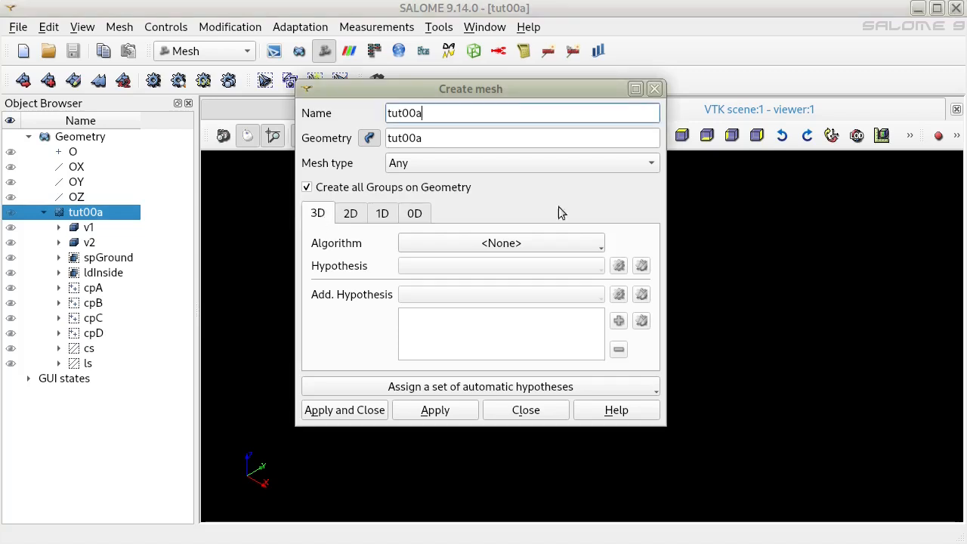
click(349, 212)
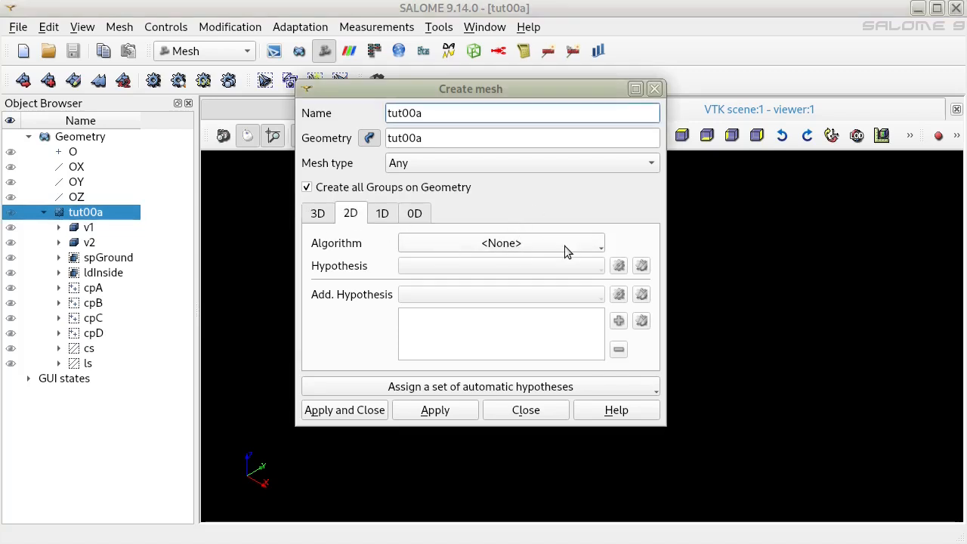
click(381, 214)
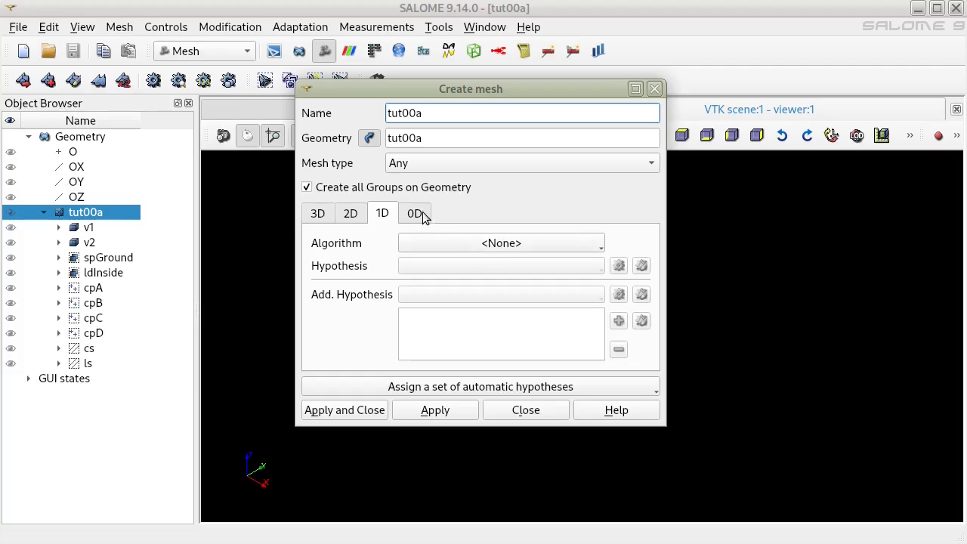
click(420, 215)
click(323, 214)
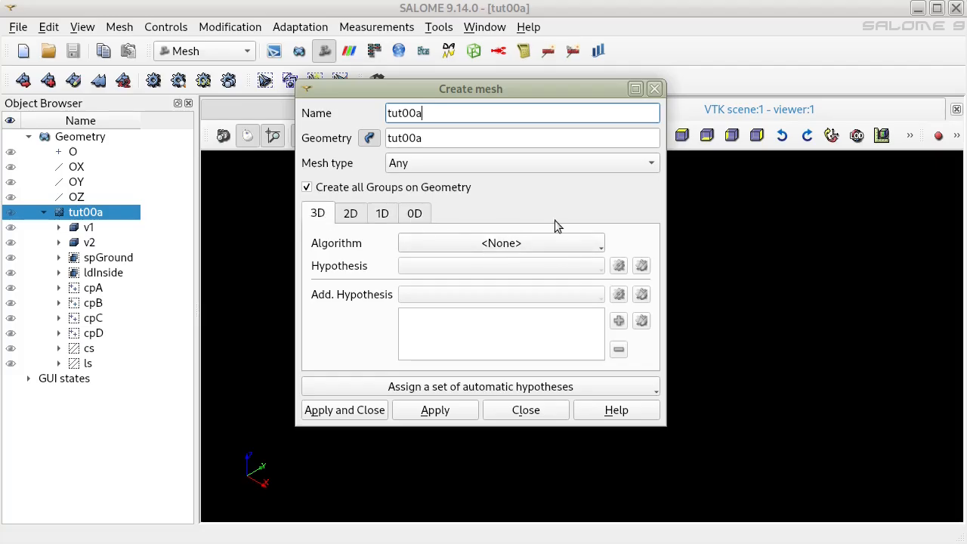
click(370, 415)
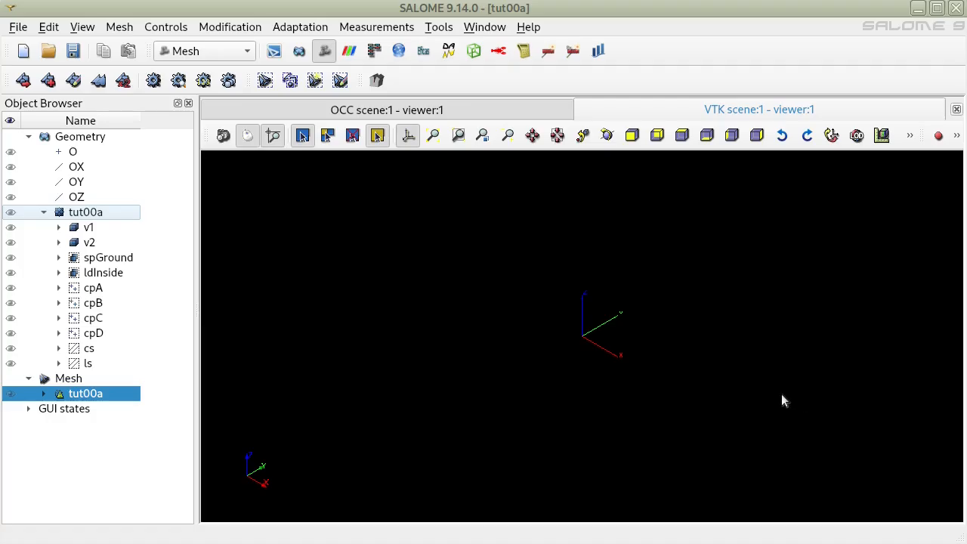
Examine the groups of nodes, edges, faces and volumes listed beneath the new tut00a mesh
click(43, 394)
click(59, 423)
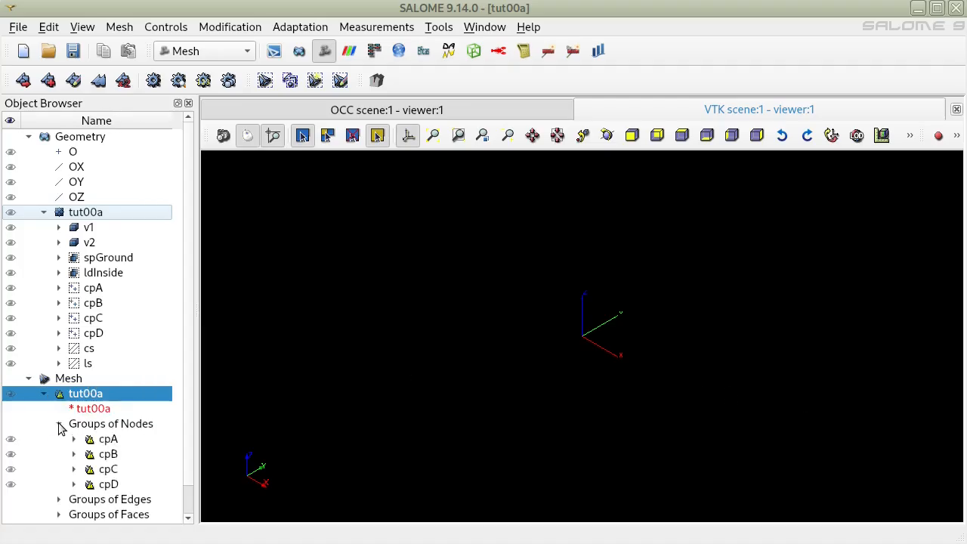
click(60, 423)
click(60, 439)
click(60, 438)
click(59, 453)
click(58, 454)
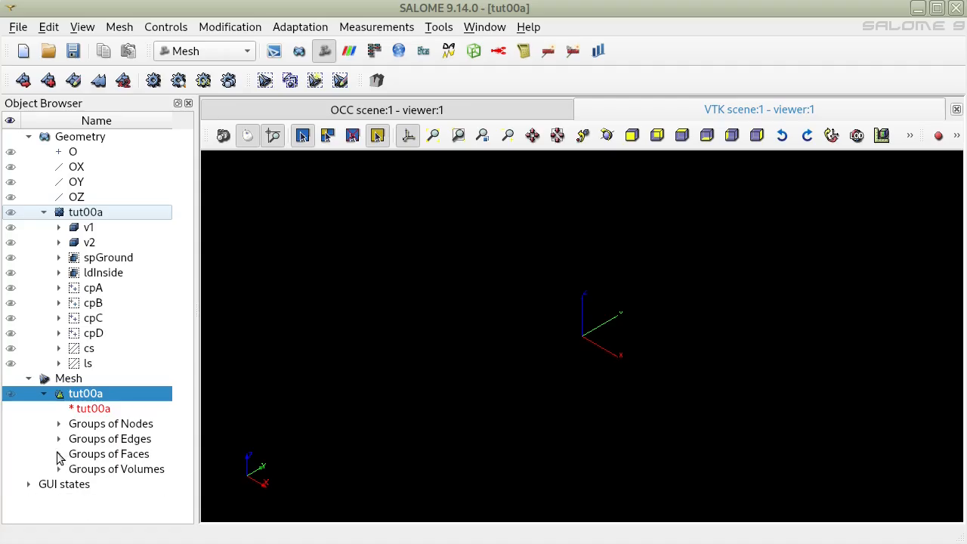
click(60, 469)
click(59, 469)
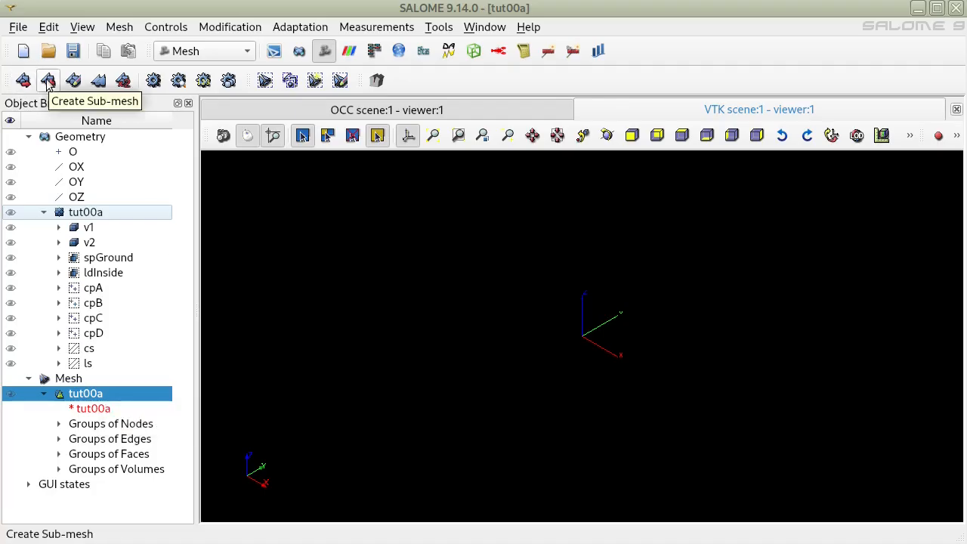
Start a sub-mesh of the mesh tut00a on the volume v1 and name it v1
click(119, 27)
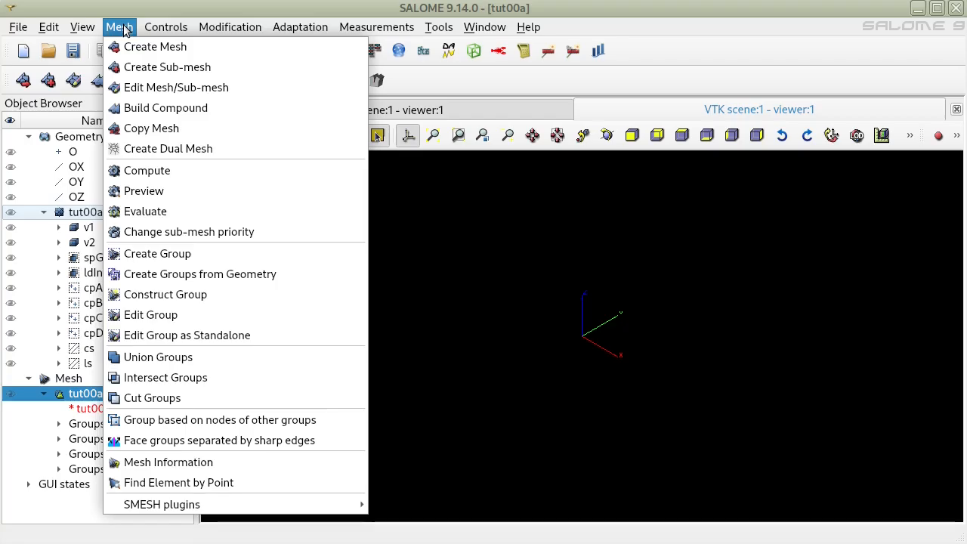
click(161, 67)
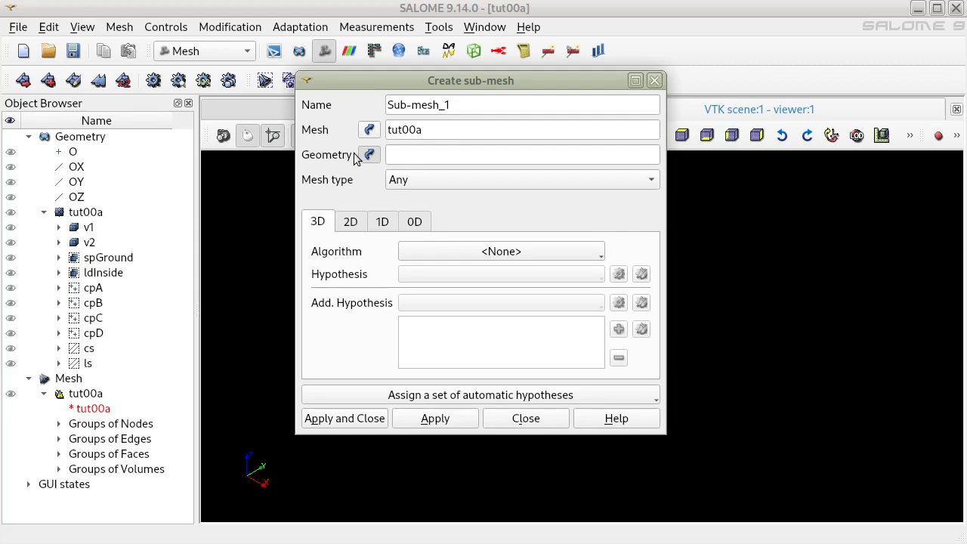
click(88, 227)
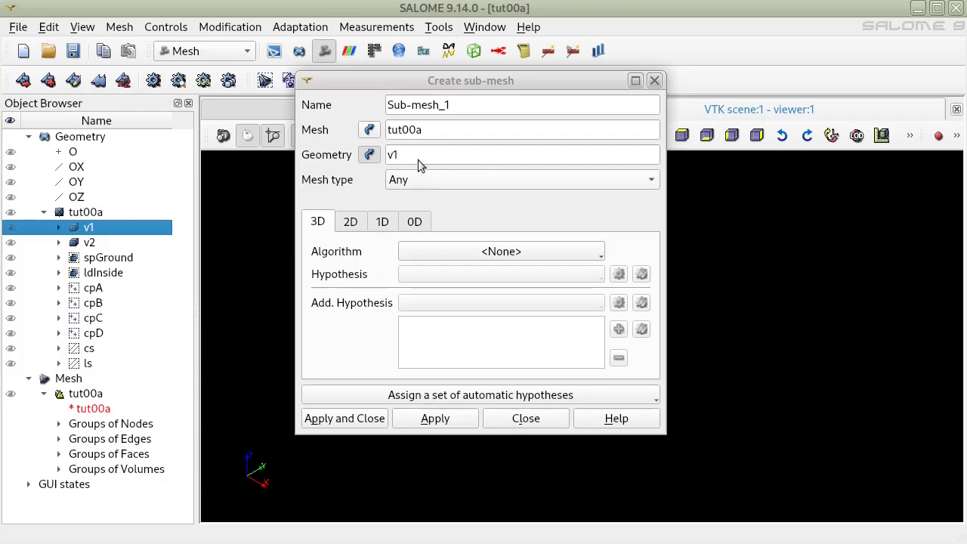
drag(403, 156, 383, 164)
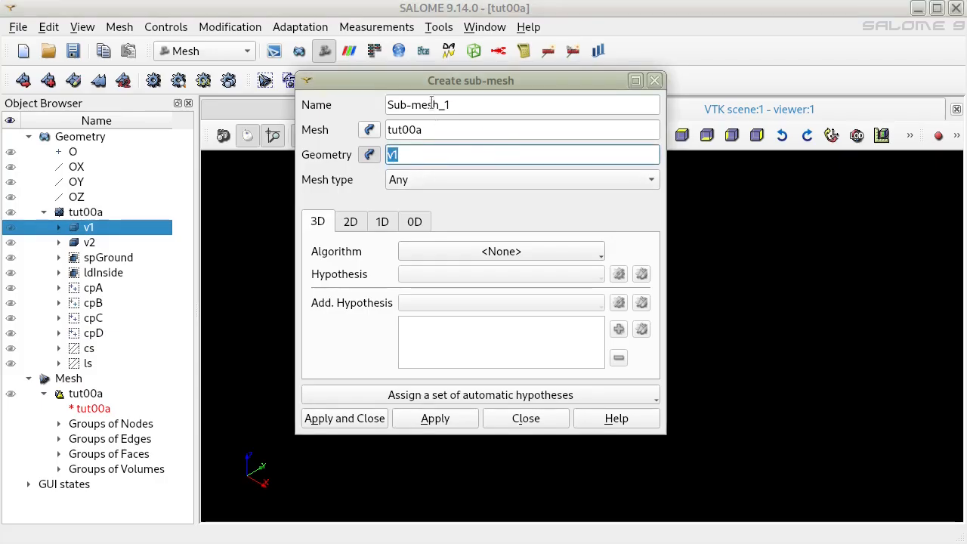
drag(463, 107, 419, 100)
key(ctrl+a)
text(v1)
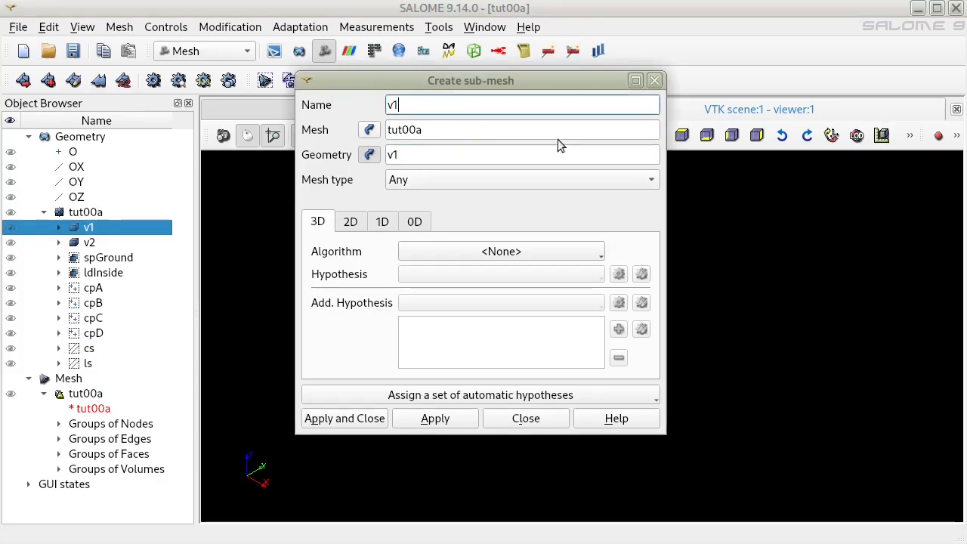
Assign Extrusion 3D as the sub-mesh's 3D algorithm and Wire Discretisation as its 1D algorithm
click(492, 252)
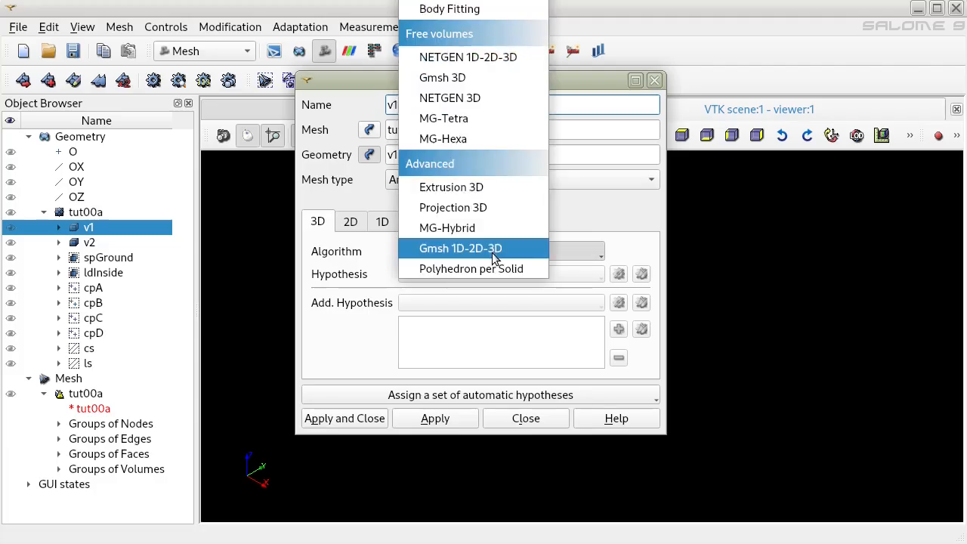
click(499, 186)
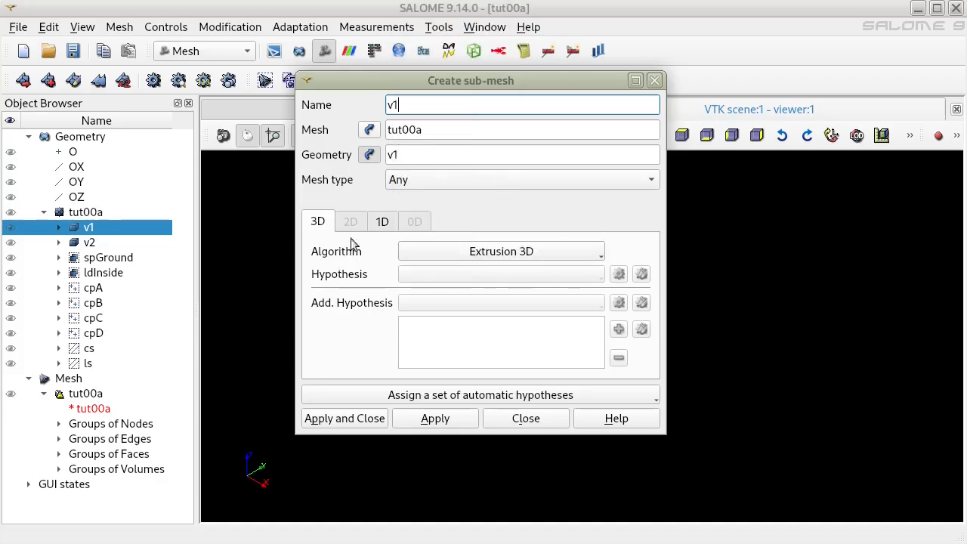
click(382, 221)
click(552, 249)
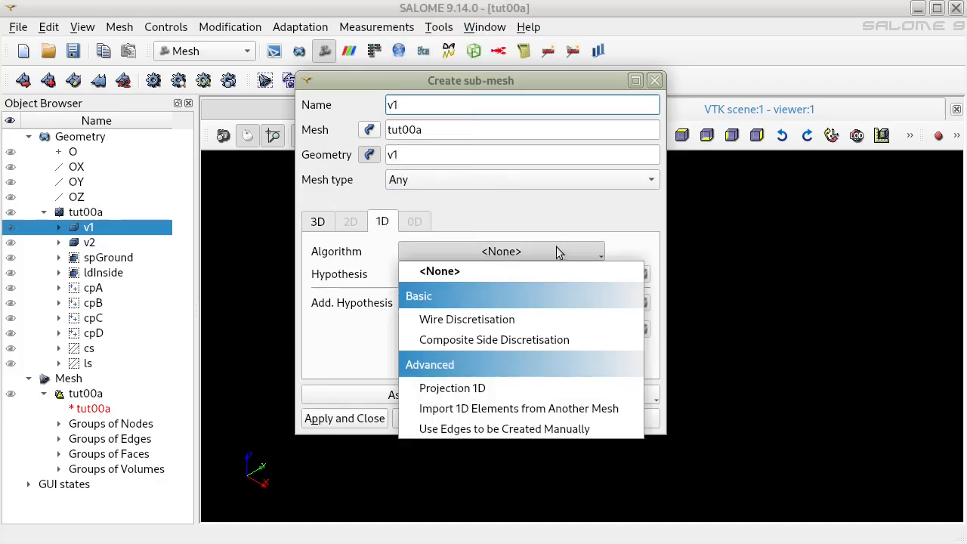
click(453, 319)
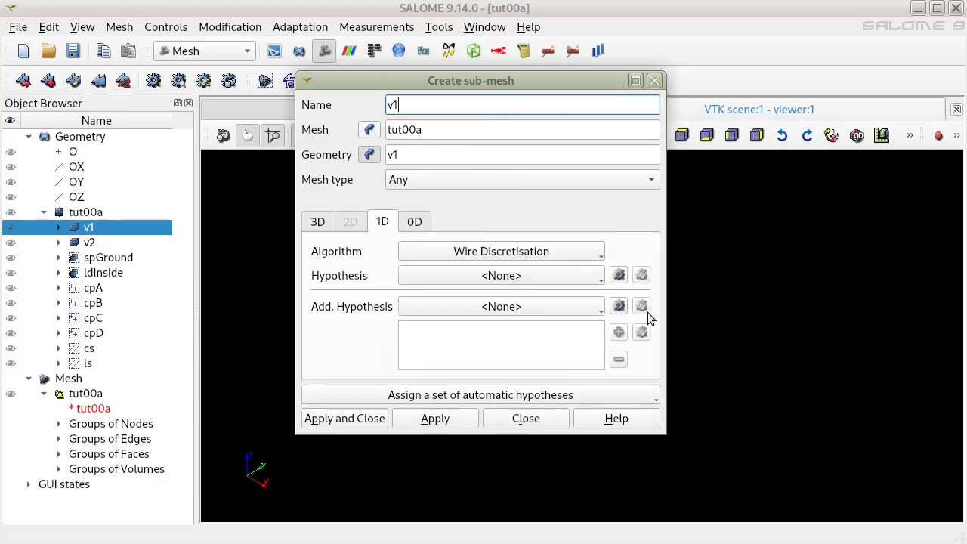
Add a Number of Segments hypothesis named nel_extr with 100 equidistant segments to the 1D algorithm and create the v1 sub-mesh
click(589, 276)
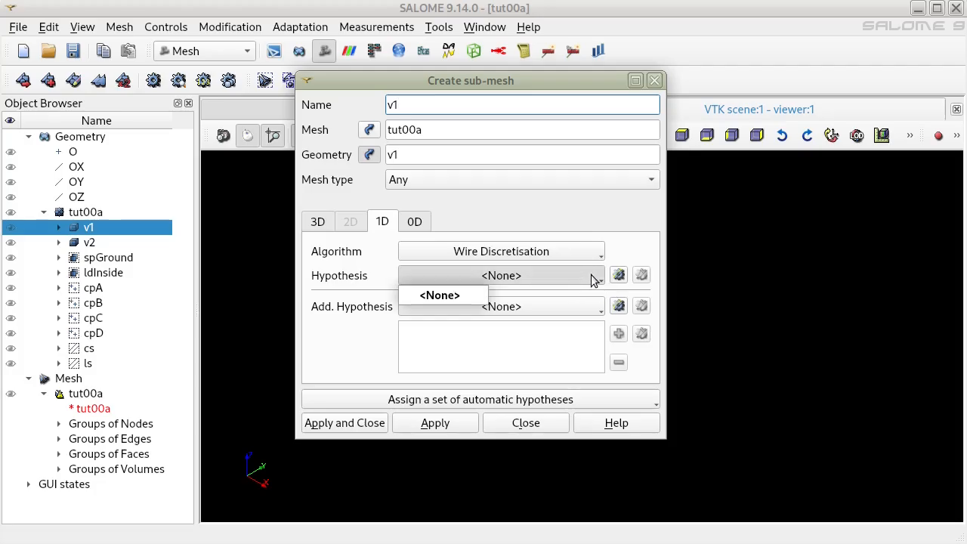
click(618, 276)
click(618, 276)
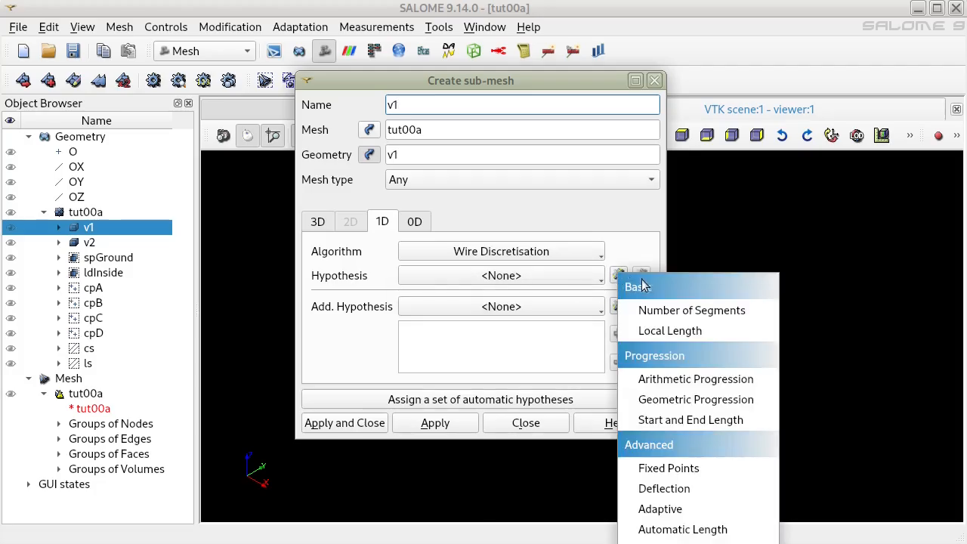
click(688, 311)
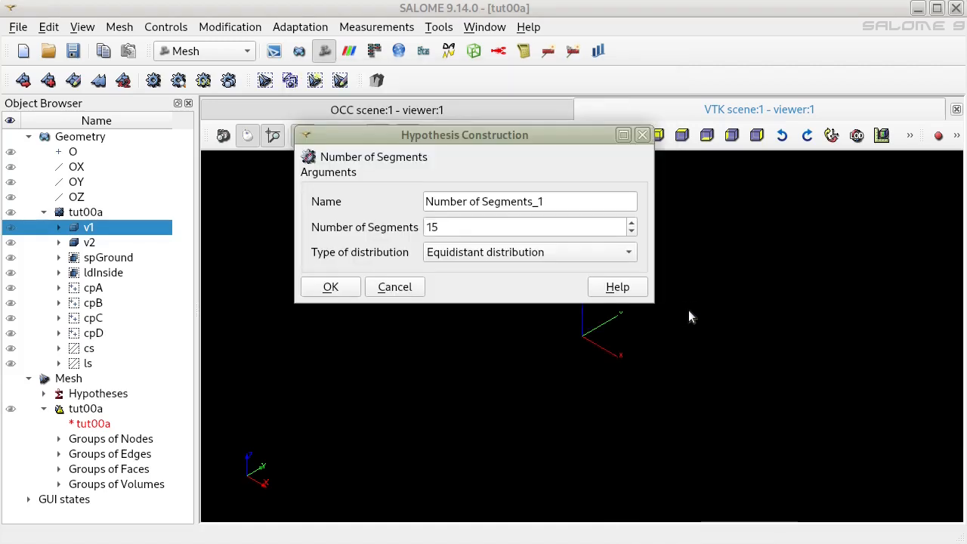
drag(564, 200, 381, 179)
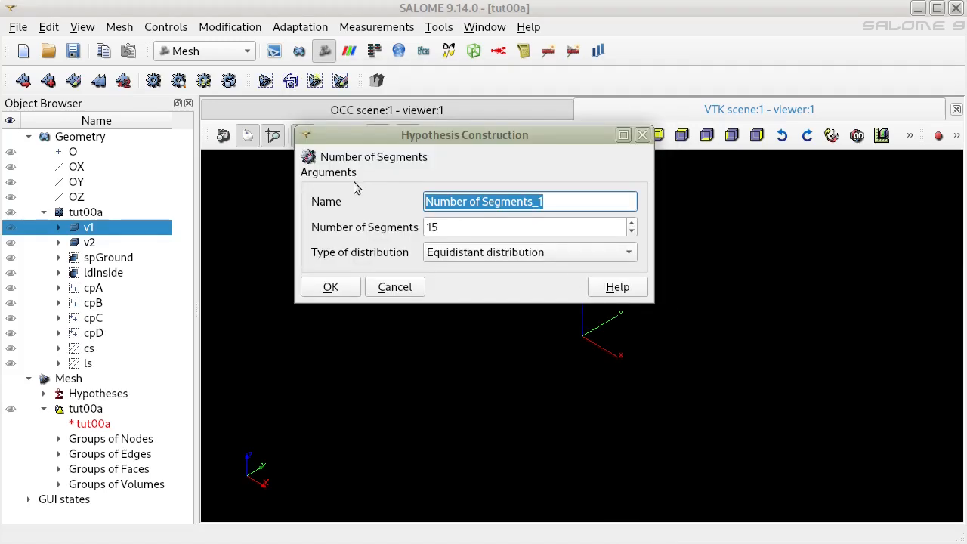
text(n_ext)
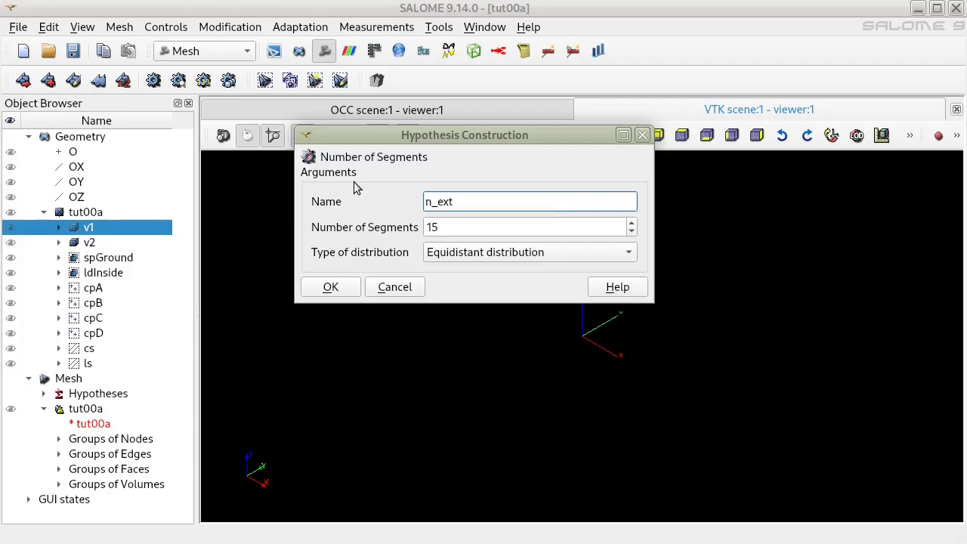
text(r)
text(el)
key(Tab)
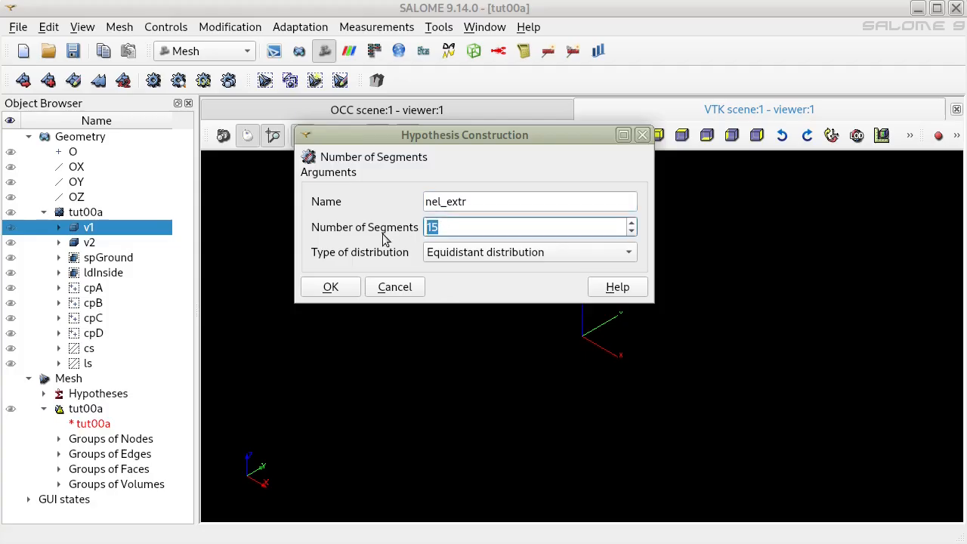
text(100)
click(330, 287)
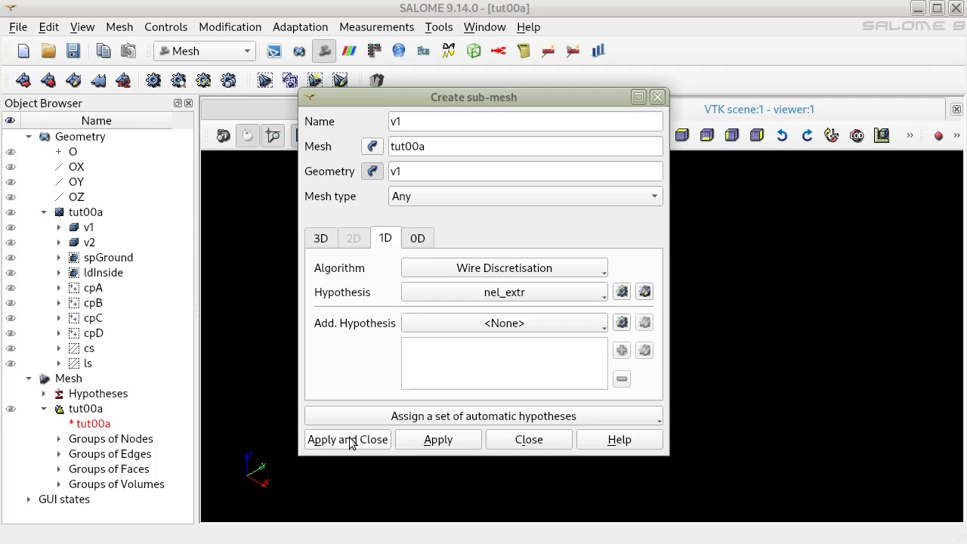
click(436, 439)
Create a sub-mesh named v2 on the volume v2 with Extrusion 3D and Wire Discretisation using the nel_extr hypothesis
click(90, 243)
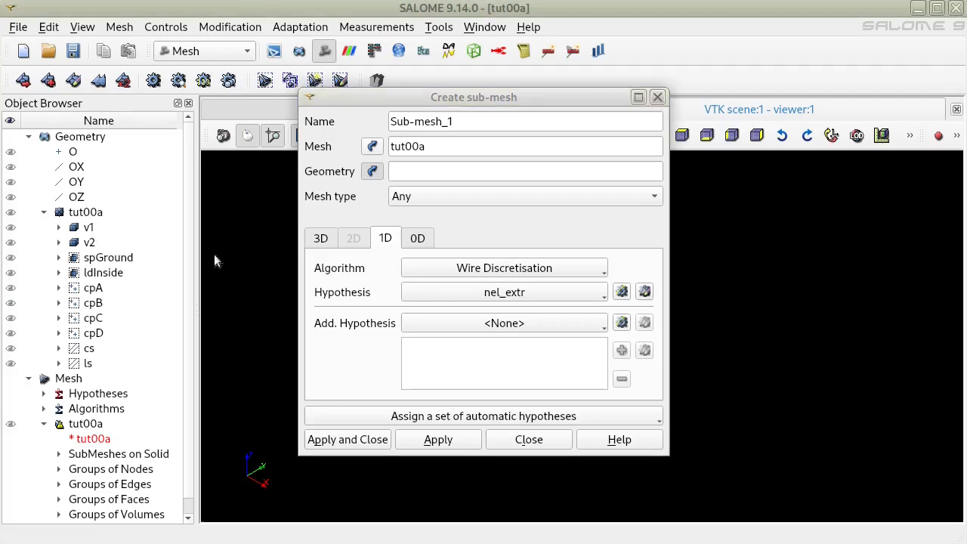
triple_click(456, 121)
text(v2)
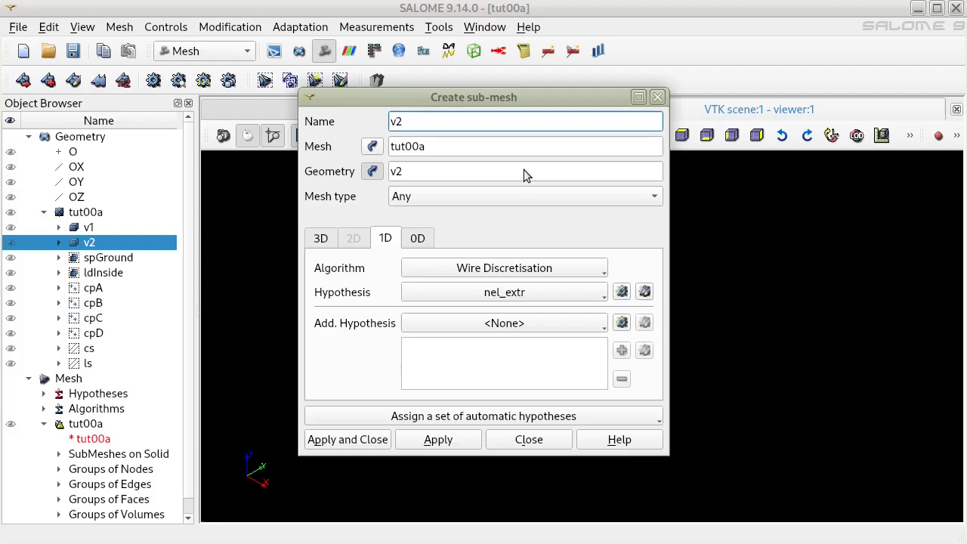
click(326, 241)
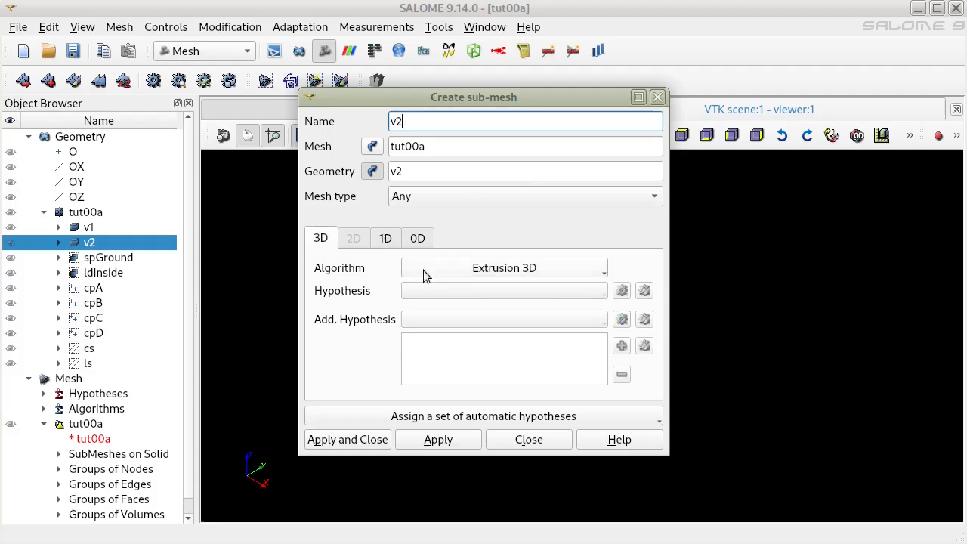
click(384, 238)
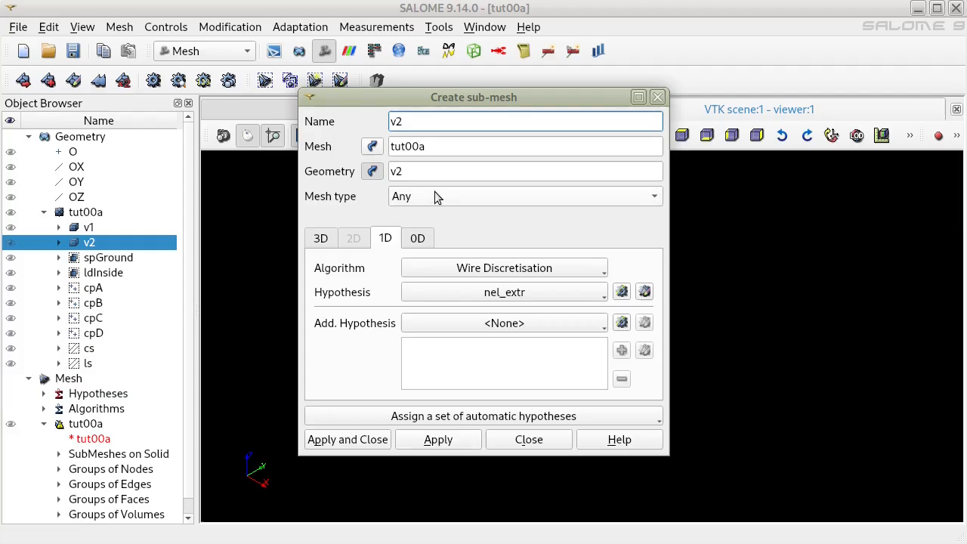
click(431, 440)
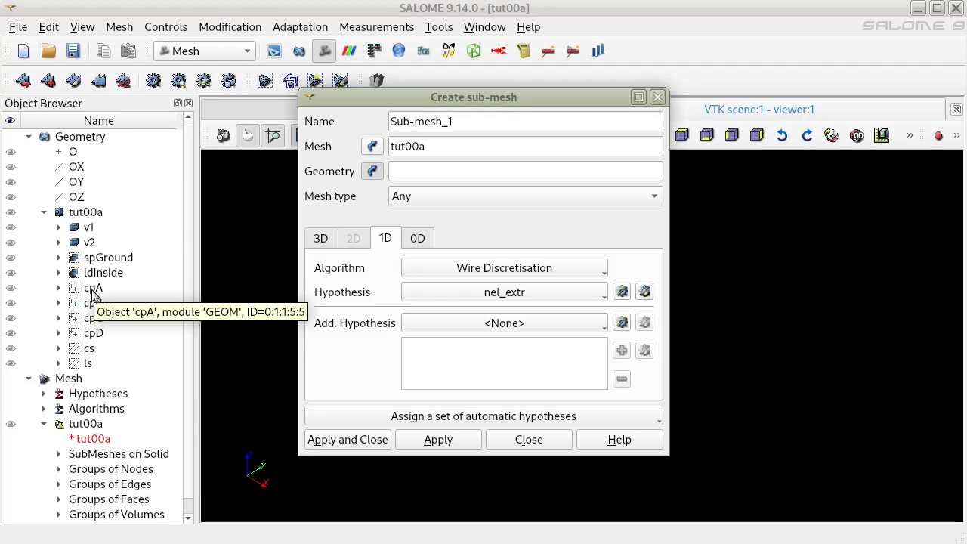
Set up another sub-mesh on the edge group cs, name it cs and keep Wire Discretisation as its 1D algorithm
click(93, 350)
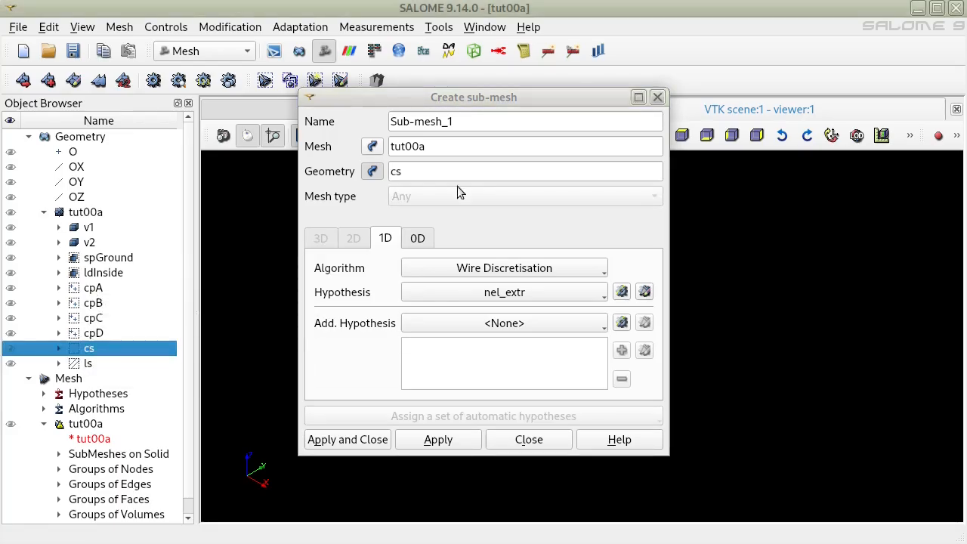
click(371, 170)
triple_click(477, 123)
text(cs)
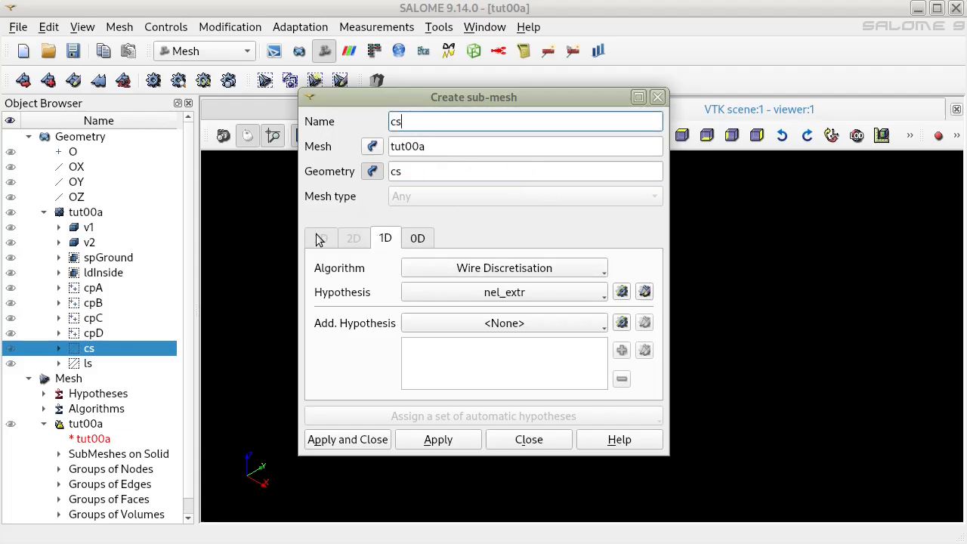
click(417, 240)
click(394, 240)
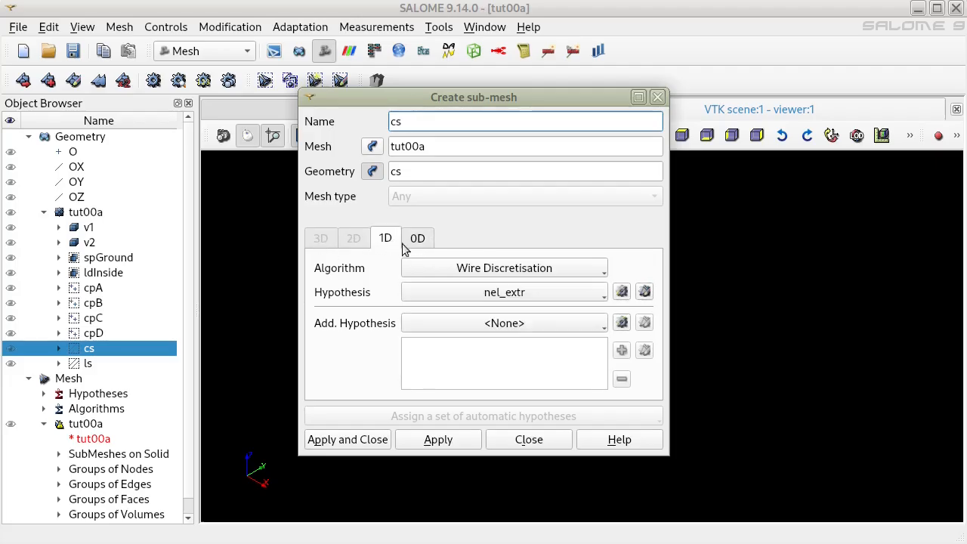
Add a Number of Segments hypothesis named n_cs with 50 equidistant segments and create the cs sub-mesh without setting a computation order
click(621, 293)
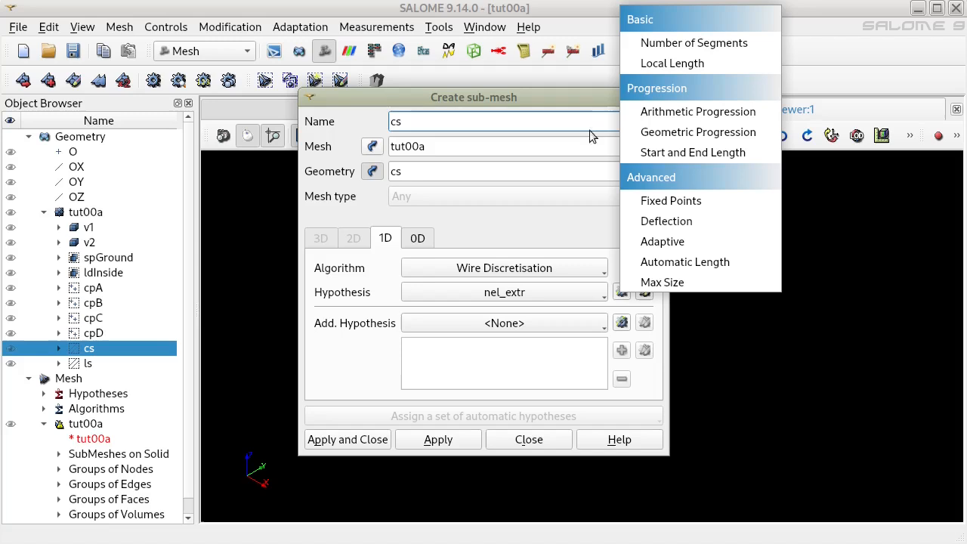
click(699, 43)
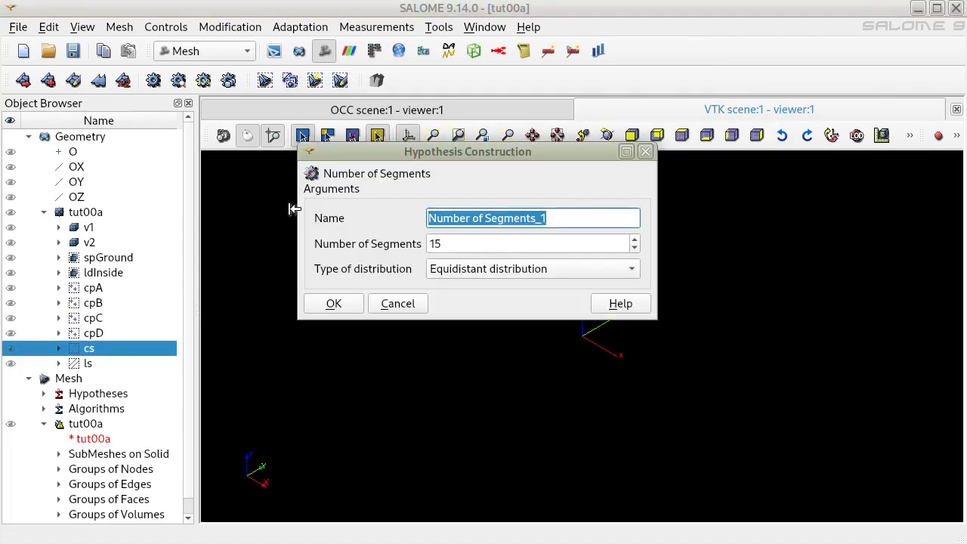
text(n_cs)
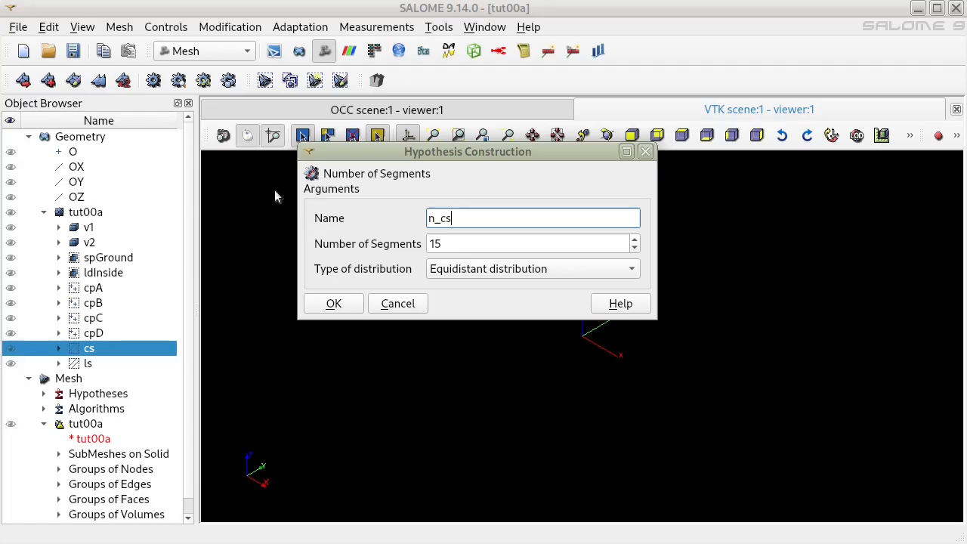
key(Tab)
text(50)
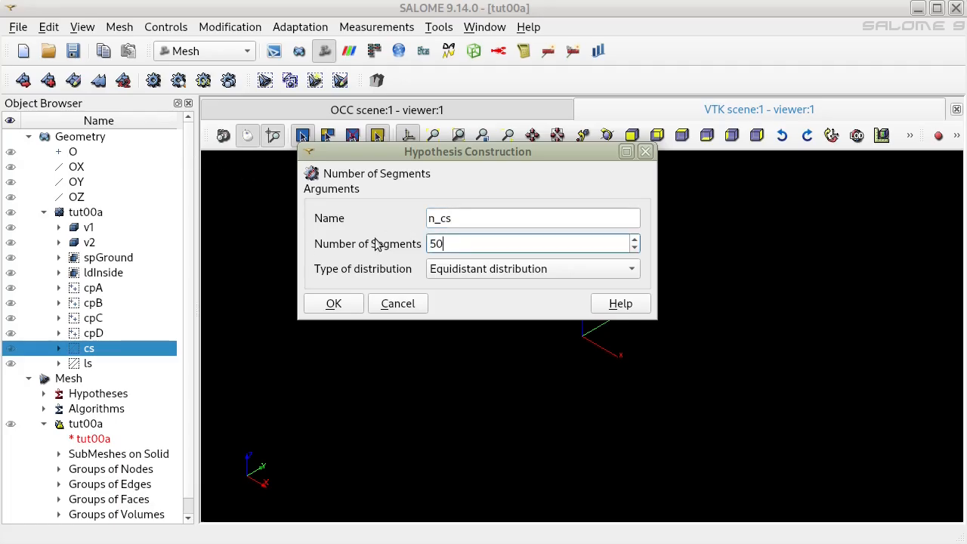
key(BackSpace)
key(BackSpace)
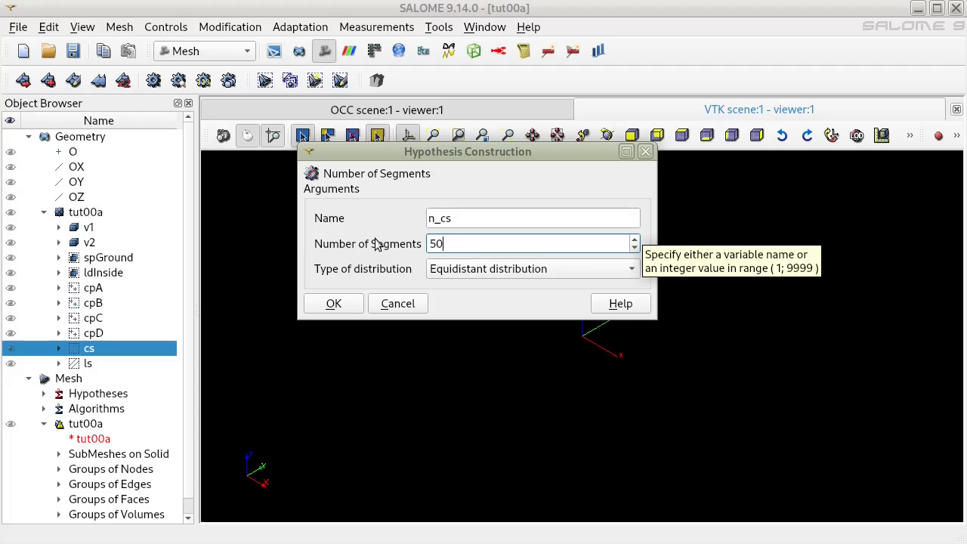
click(346, 303)
click(438, 439)
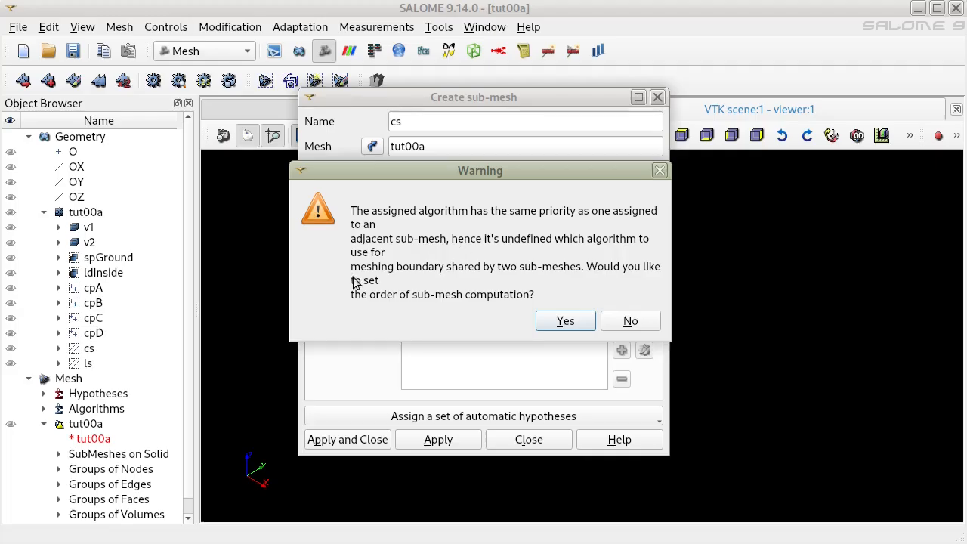
click(631, 321)
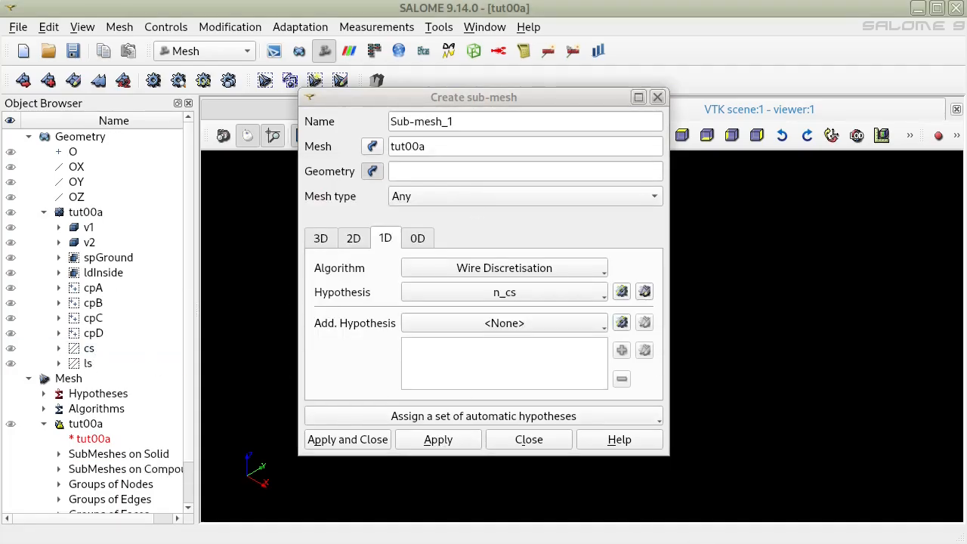
Assign the edge group ls as the geometry of the new sub-mesh and name it ls
click(89, 363)
drag(466, 123, 394, 123)
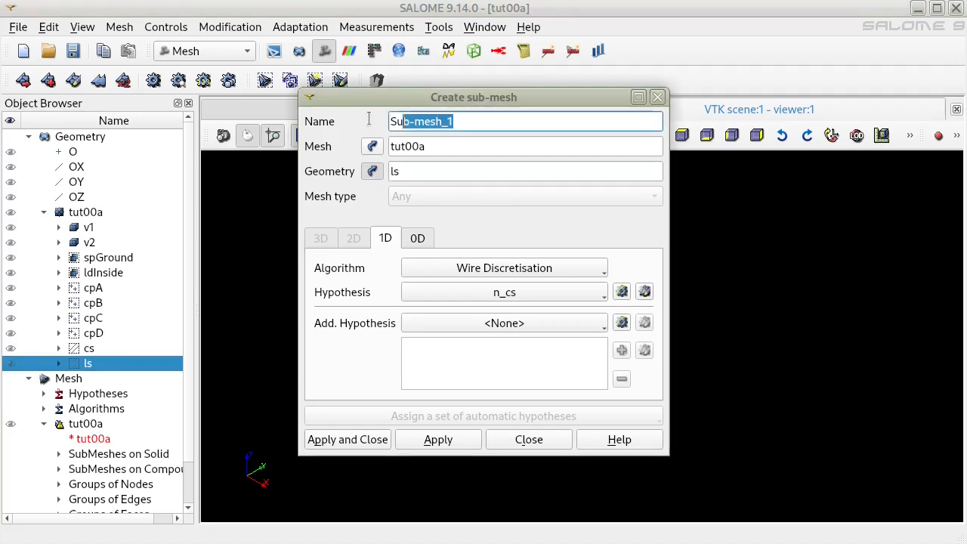
text(ls)
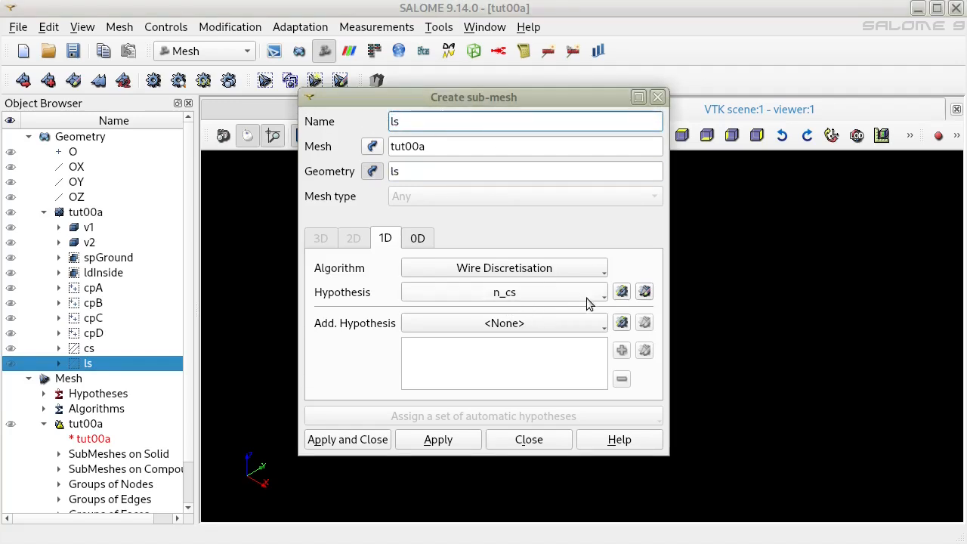
Add a Number of Segments hypothesis named n_ls with 5 equidistant segments and create the ls sub-mesh
click(621, 292)
click(702, 44)
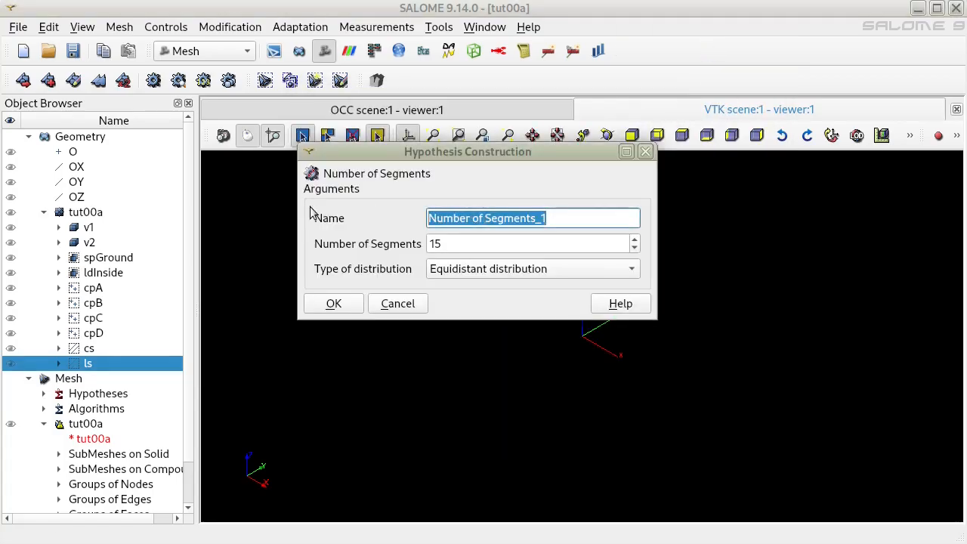
text(n_ls)
drag(451, 239, 269, 237)
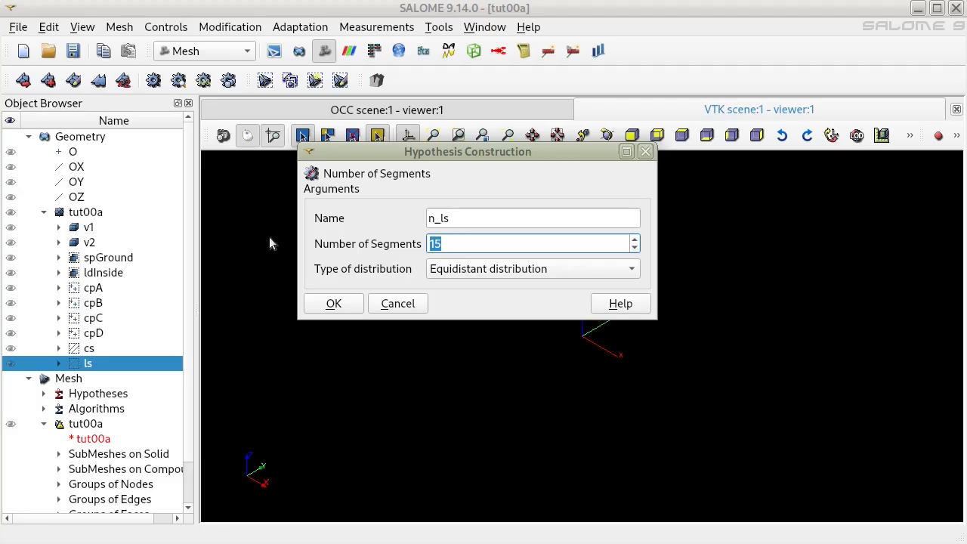
text(5)
click(335, 304)
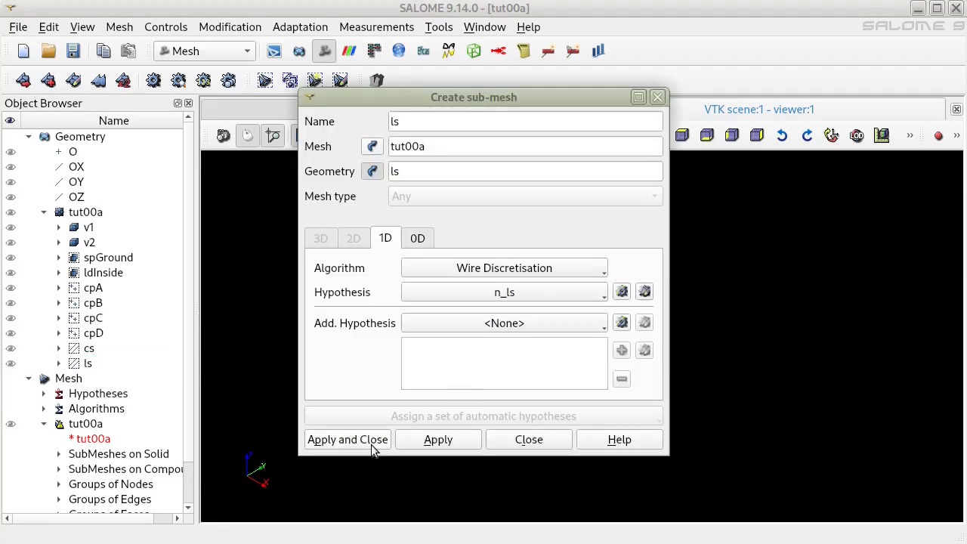
click(382, 445)
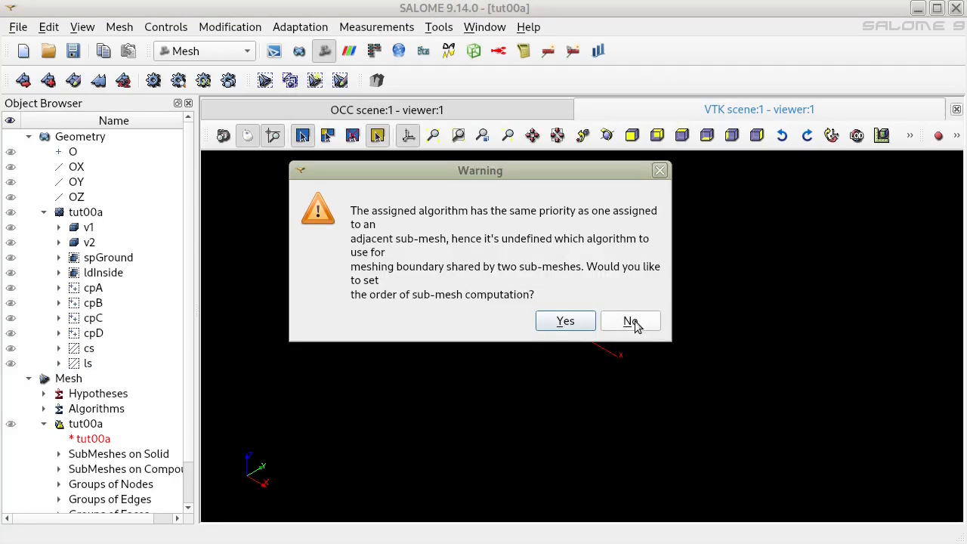
Choose to set the sub-mesh computation order, arrange it as cs, ls, v2, v1 and apply it
click(579, 325)
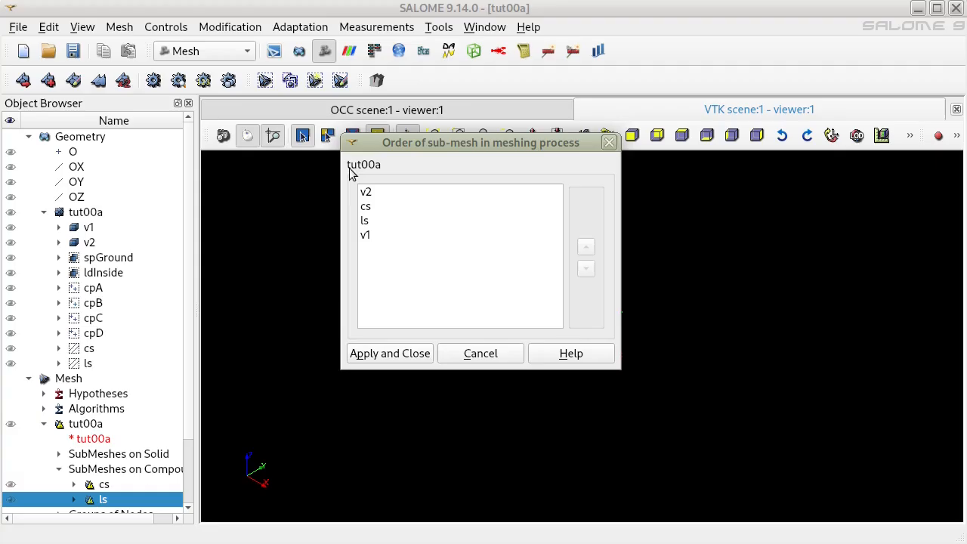
click(365, 193)
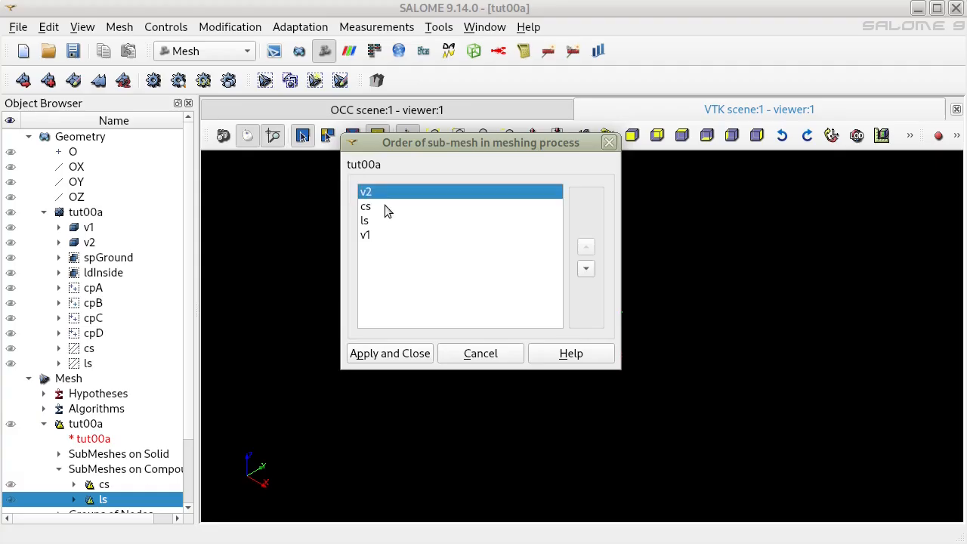
click(367, 221)
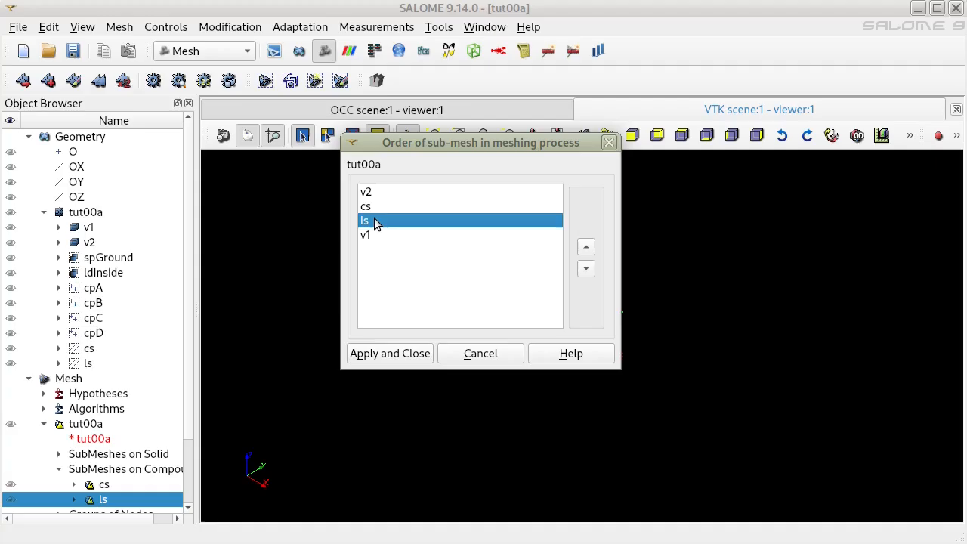
click(370, 205)
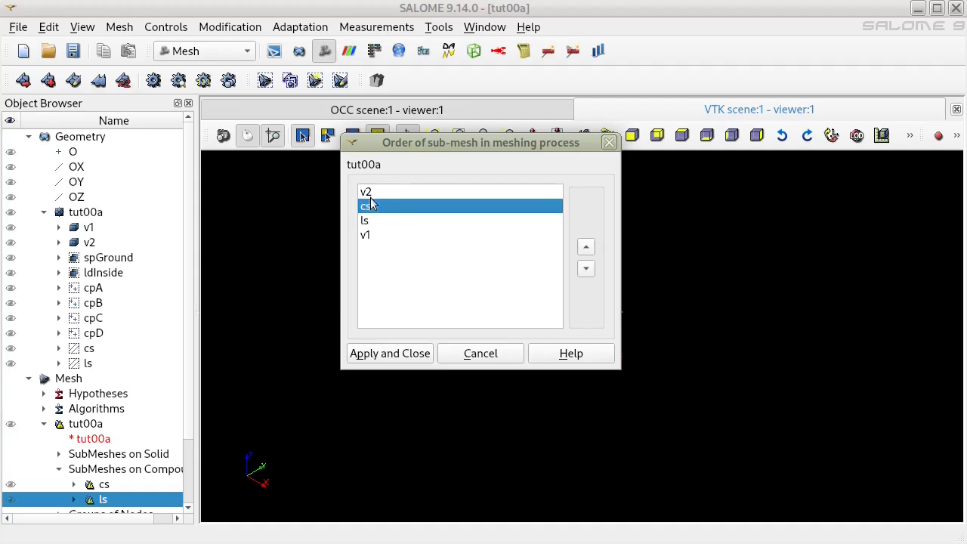
click(370, 194)
click(586, 269)
click(586, 268)
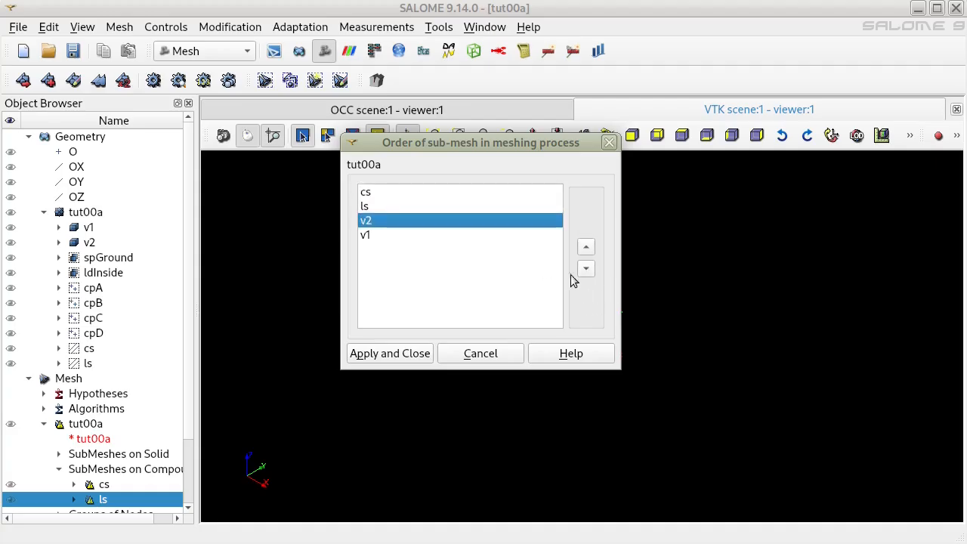
click(366, 234)
click(367, 220)
click(368, 206)
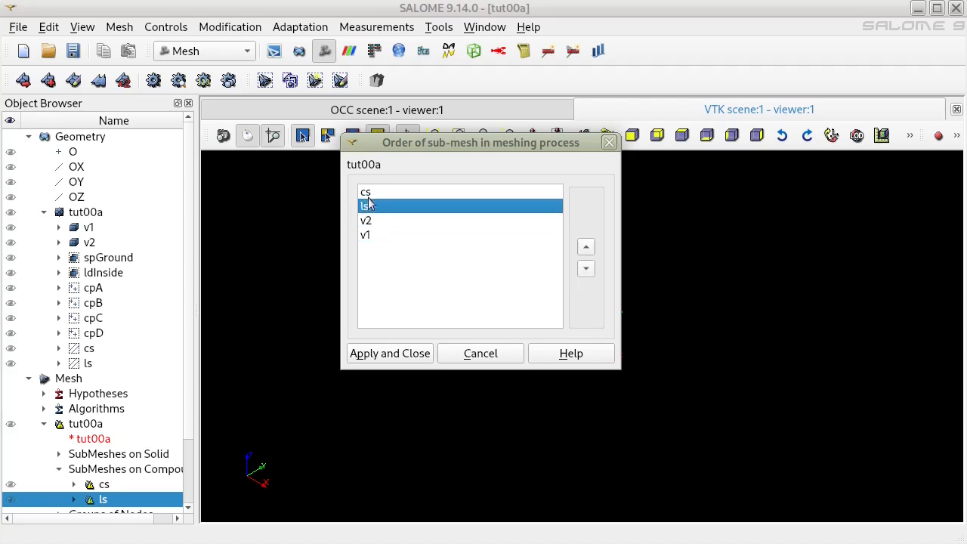
click(368, 195)
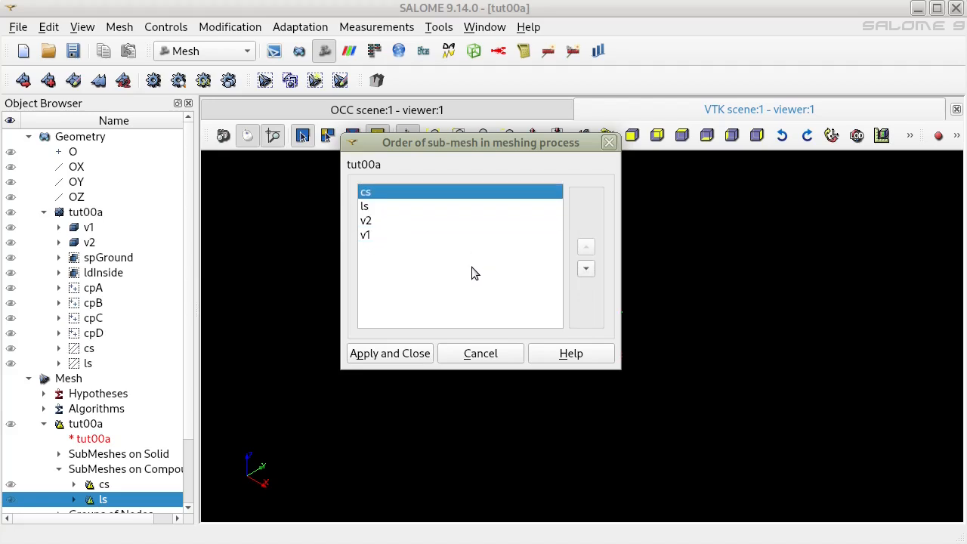
click(389, 353)
Switch to the Geometry module and display the tut00a shape with its open end in view
scroll(125, 389, down, 1)
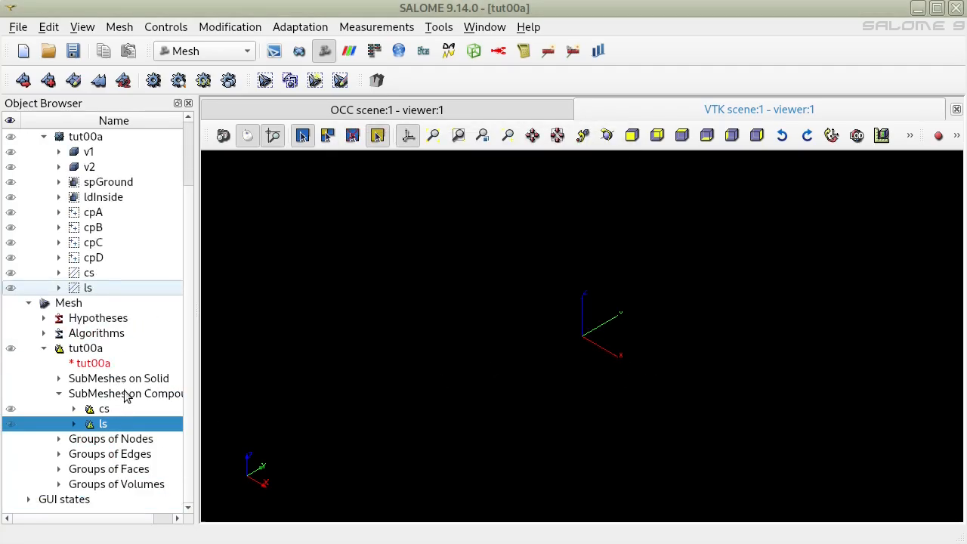
scroll(111, 388, up, 1)
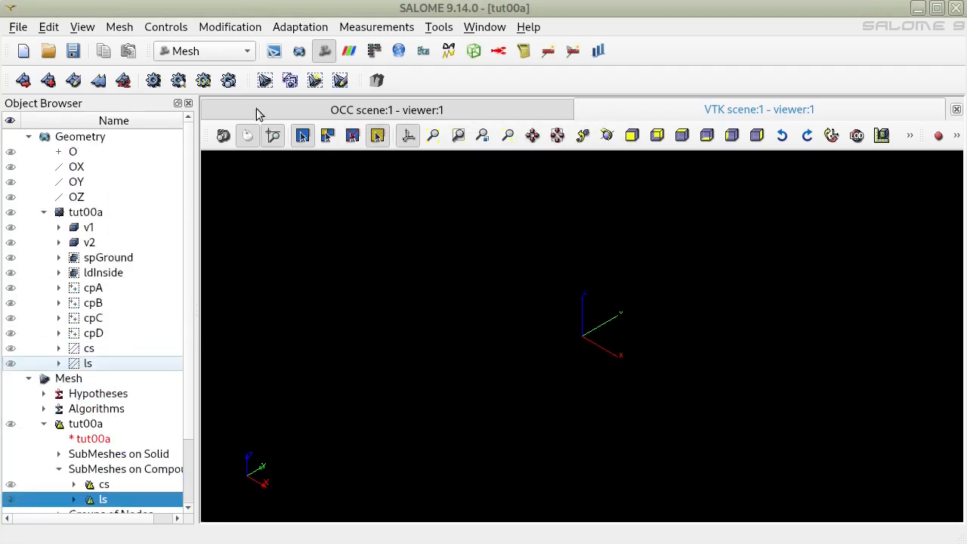
click(301, 50)
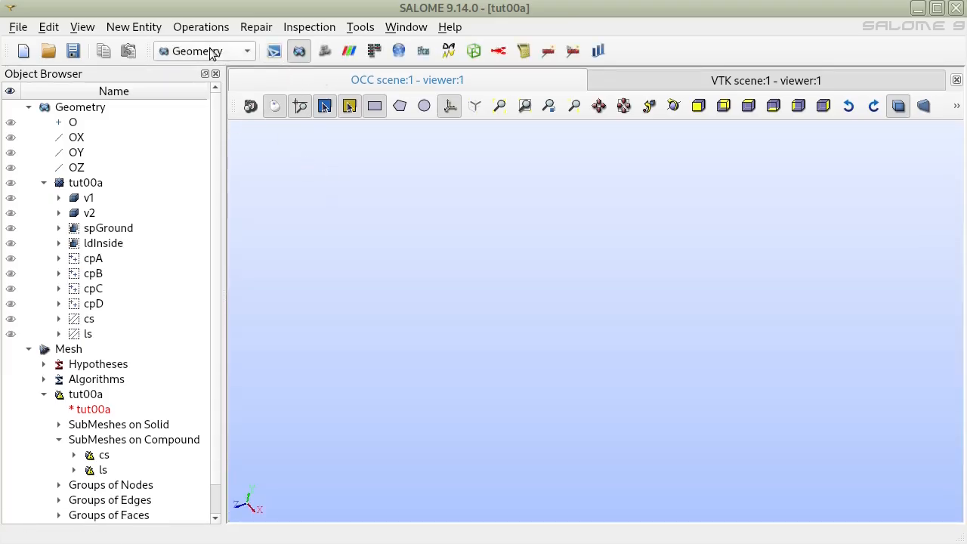
right_click(81, 182)
click(11, 185)
click(11, 185)
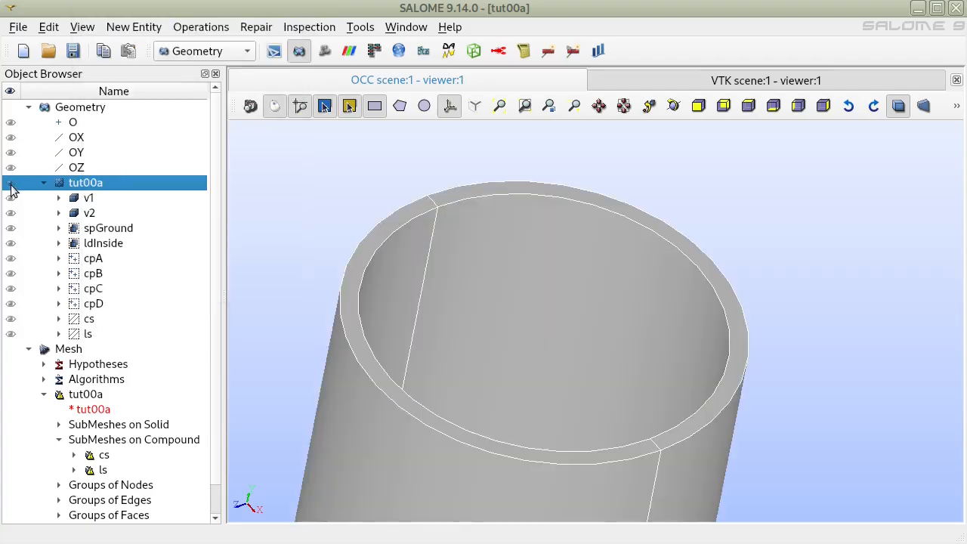
scroll(436, 262, down, 6)
ctrl+middle_drag(444, 323, 498, 272)
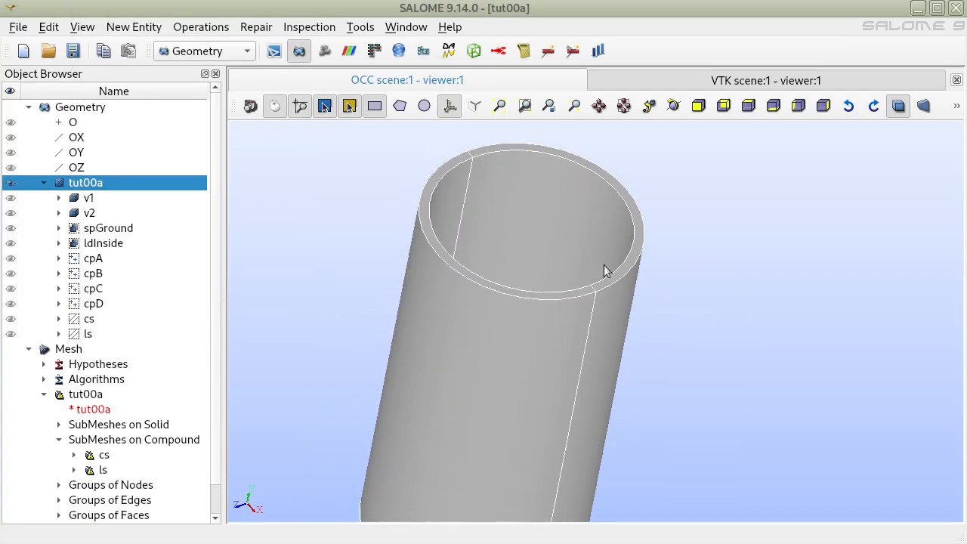
ctrl+right_drag(516, 377, 521, 354)
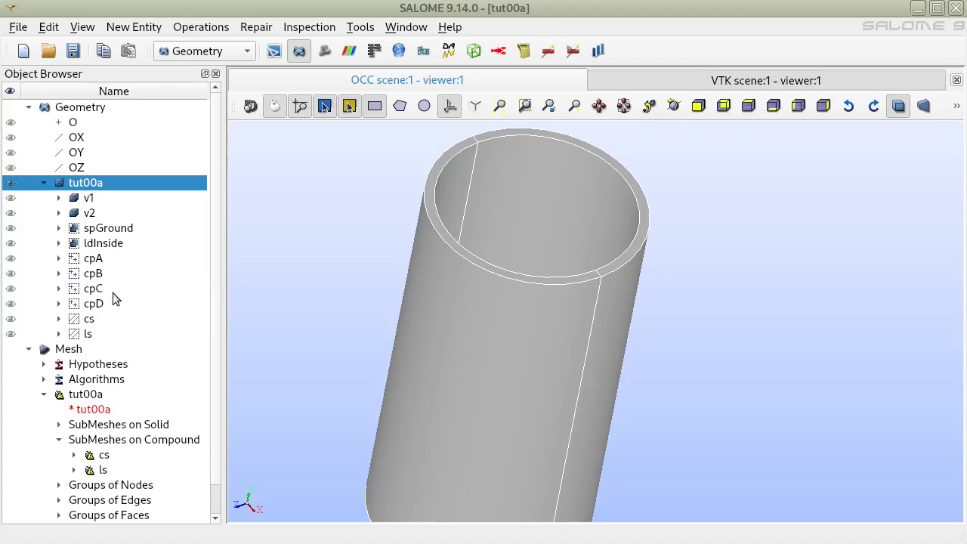
Start a new face group on the main shape tut00a and name it fs
right_click(89, 183)
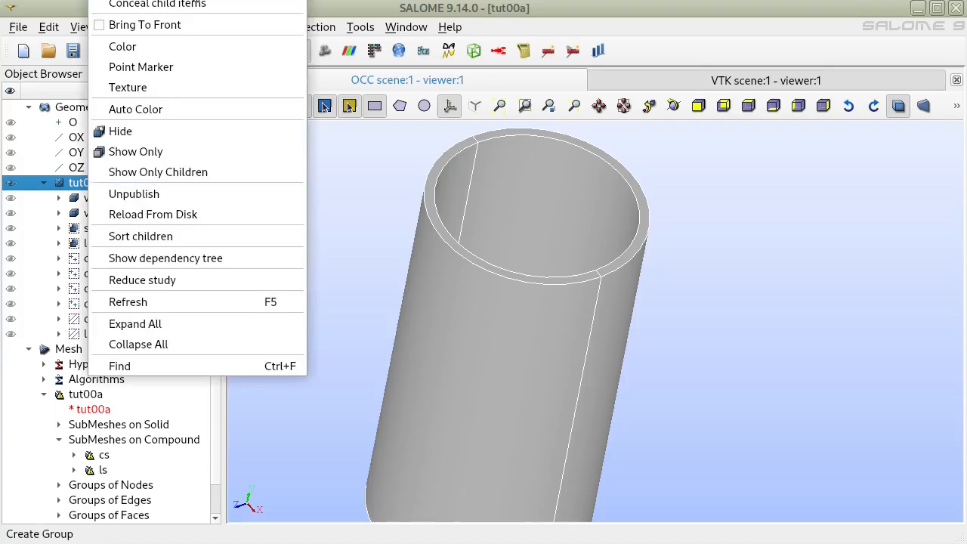
click(136, 0)
drag(533, 4, 748, 16)
ctrl+middle_drag(390, 206, 255, 234)
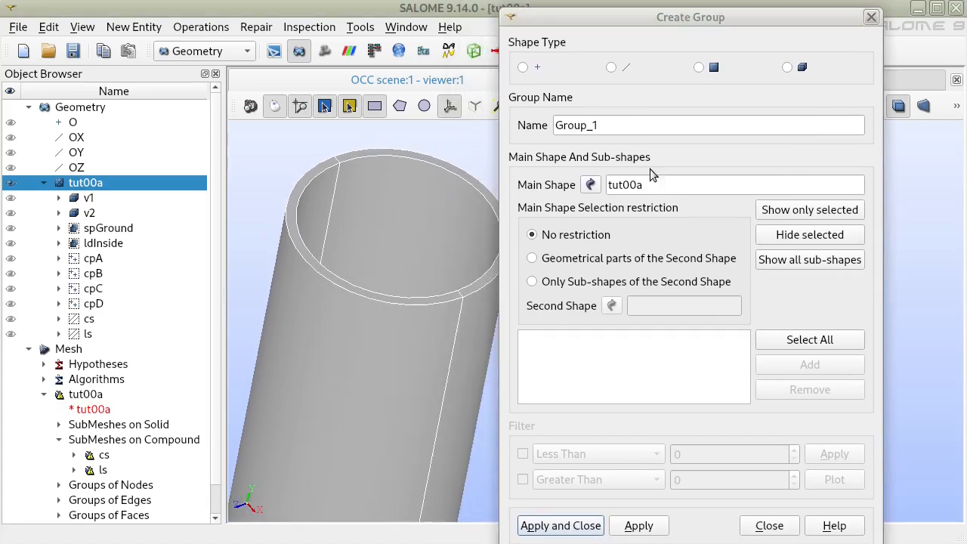
click(710, 70)
text(fs)
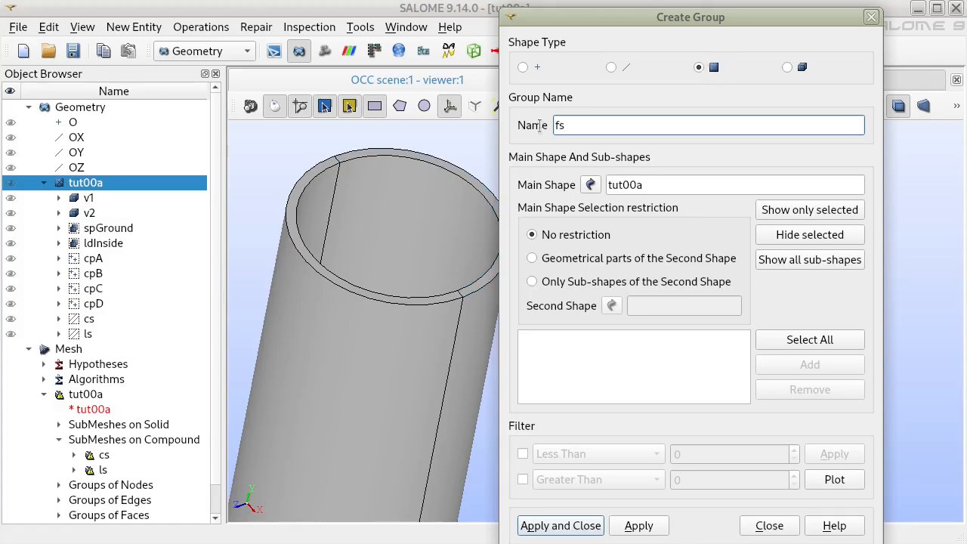
Add the two half-ring faces at the pipe's open end to the fs group and create the group
click(449, 168)
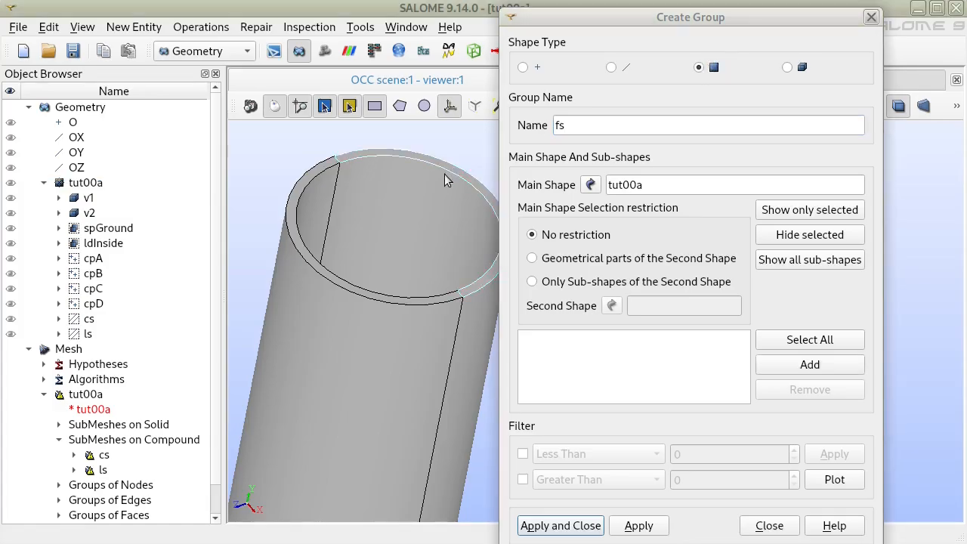
click(298, 191)
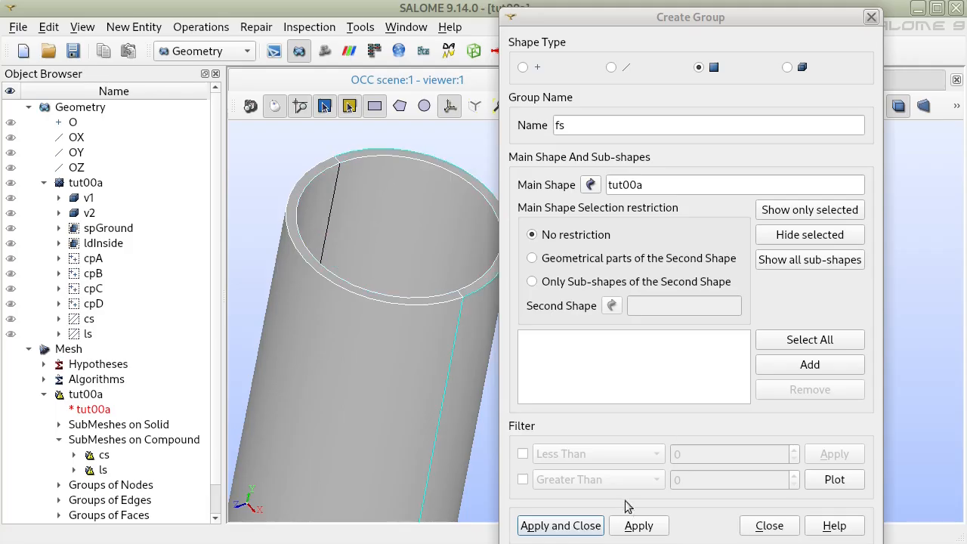
click(566, 526)
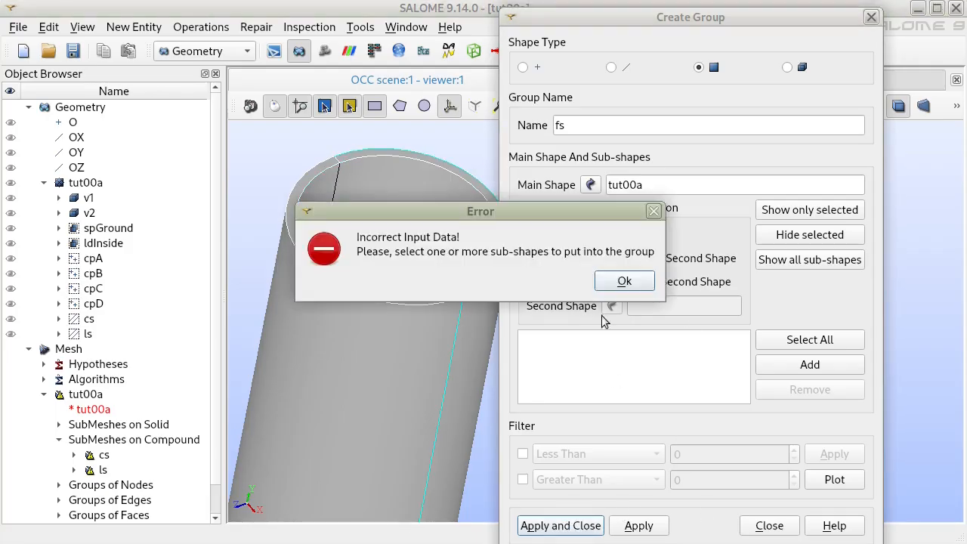
click(624, 281)
click(810, 364)
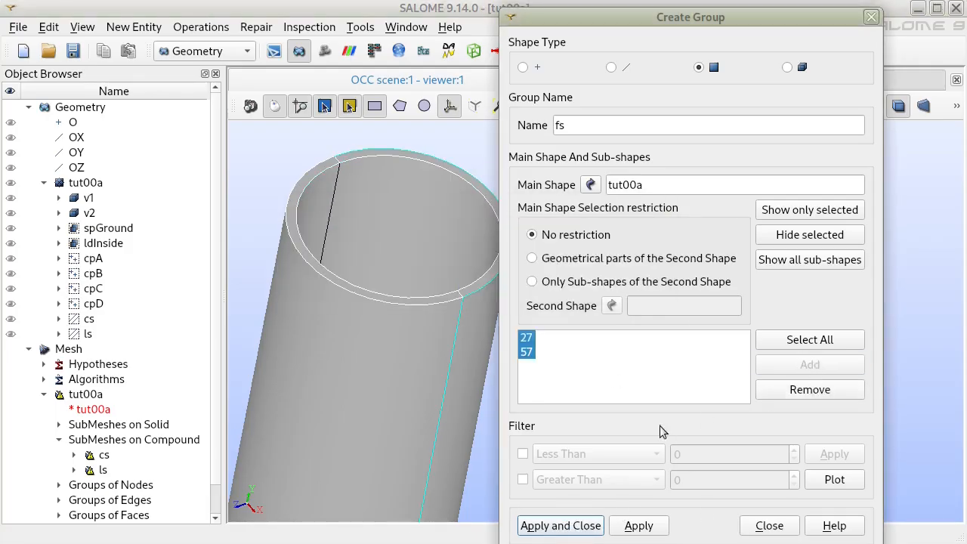
click(579, 528)
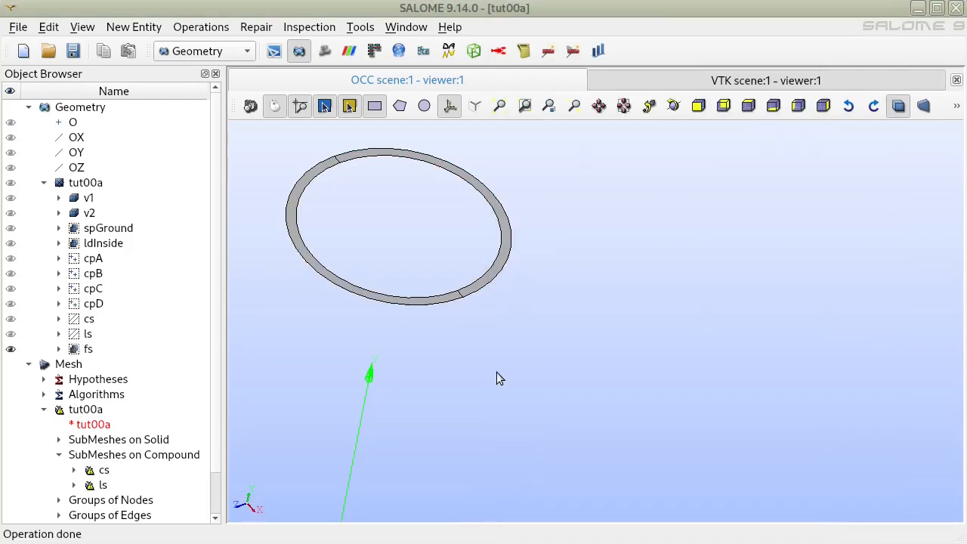
Display tut00a instead of the fs group and return to the Mesh module
click(10, 349)
click(11, 183)
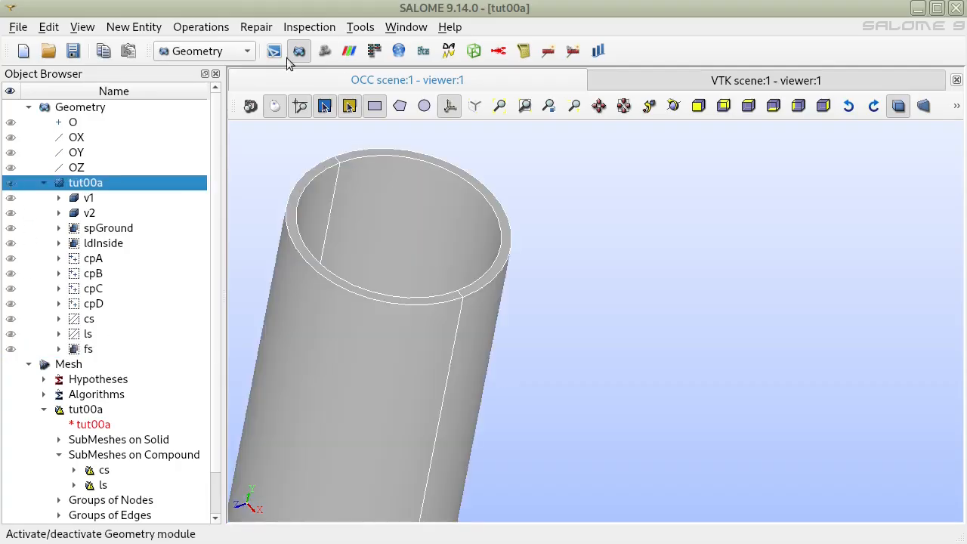
click(324, 51)
scroll(489, 273, down, 3)
scroll(70, 399, down, 2)
scroll(113, 253, up, 2)
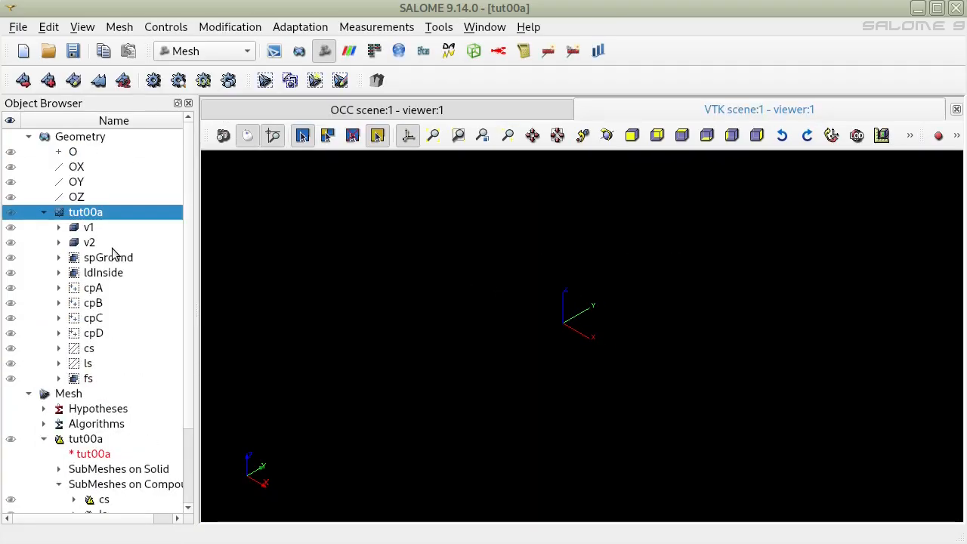
Set up a sub-mesh of mesh tut00a on the face group fs, named fs, with Quadrangle: Mapping as its 2D algorithm
click(82, 441)
click(121, 26)
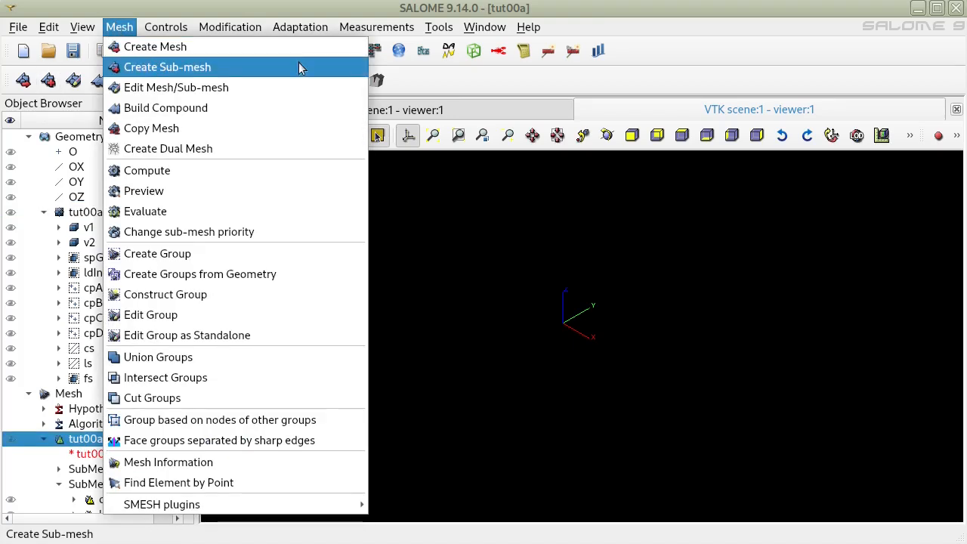
click(224, 67)
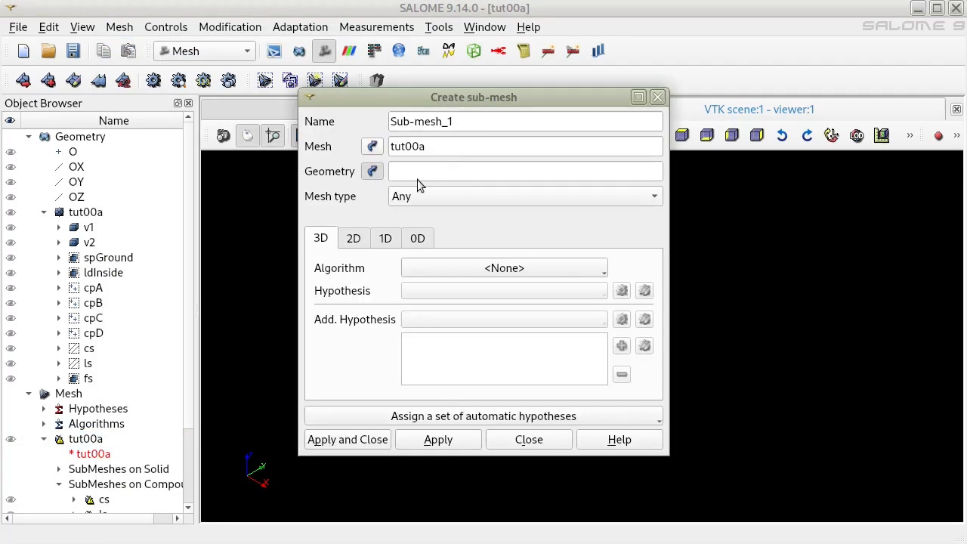
click(88, 379)
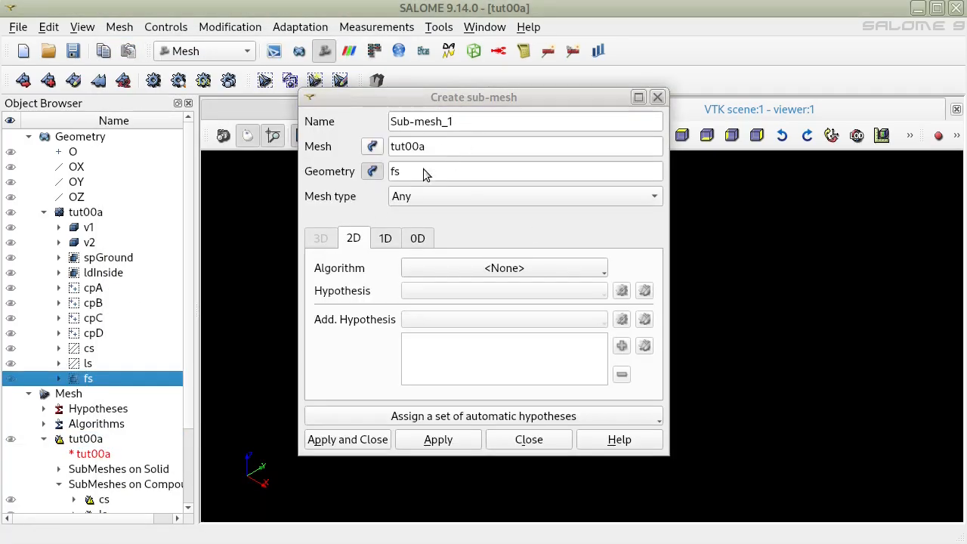
drag(424, 170, 358, 177)
key(ctrl+c)
drag(469, 122, 313, 108)
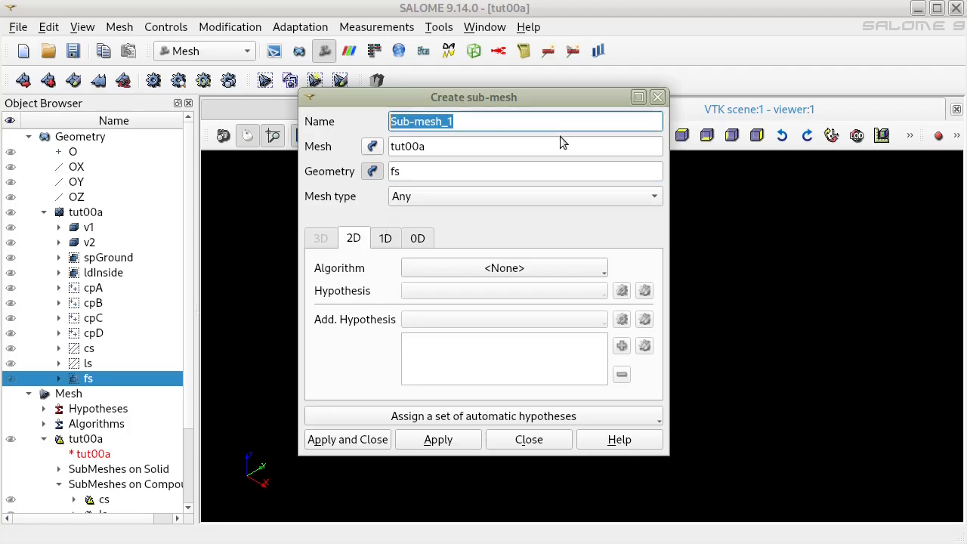
key(ctrl+v)
click(565, 269)
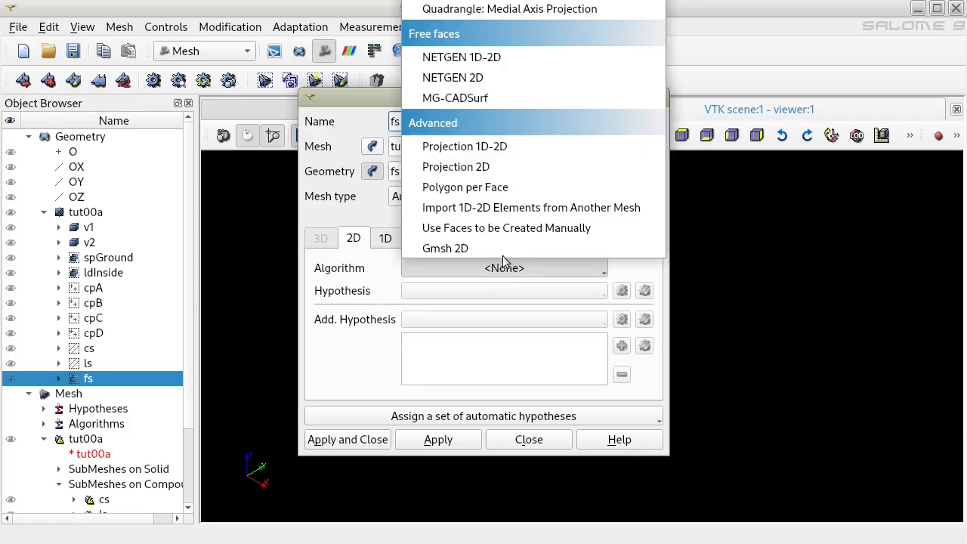
click(496, 9)
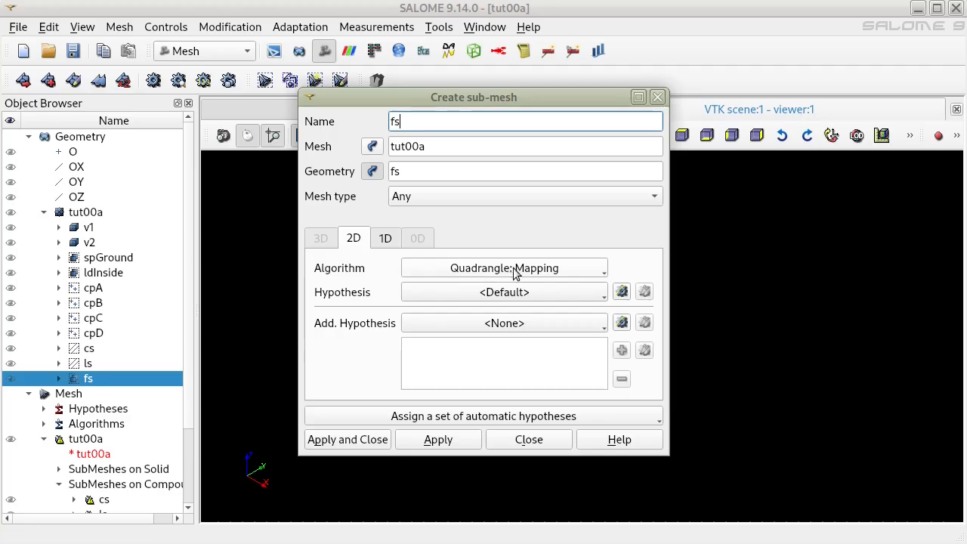
Create the sub-mesh fs, keeping Quadrangle: Mapping as the 2D algorithm with the default hypothesis
click(544, 272)
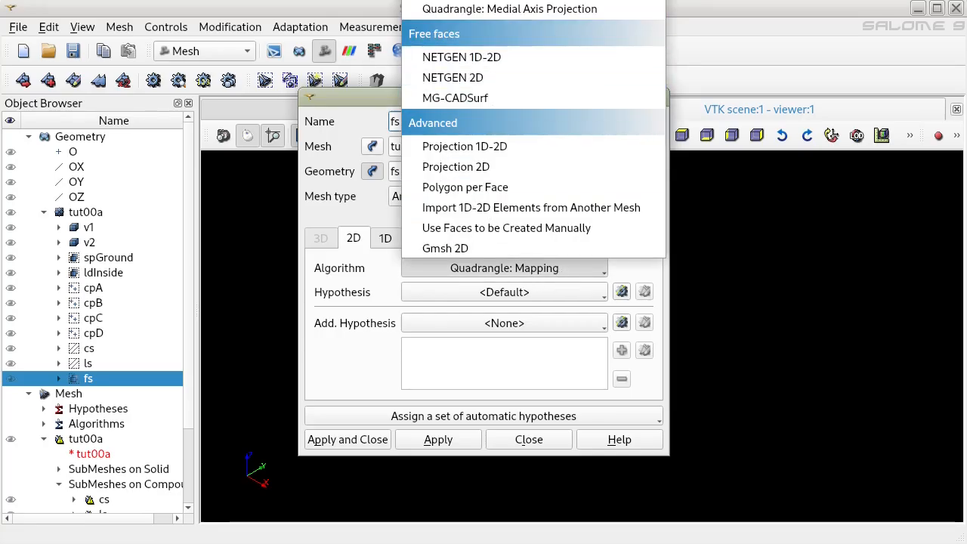
click(630, 345)
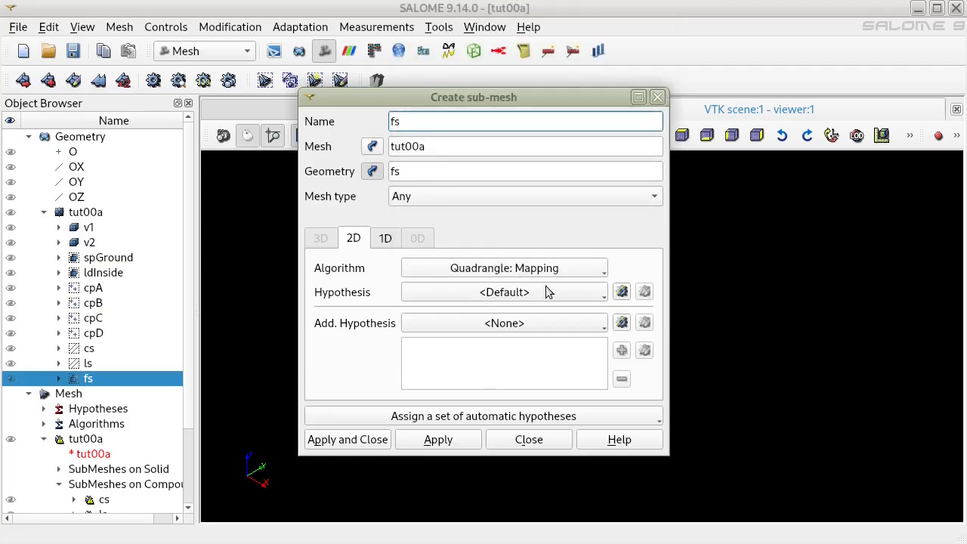
click(356, 438)
scroll(133, 427, down, 2)
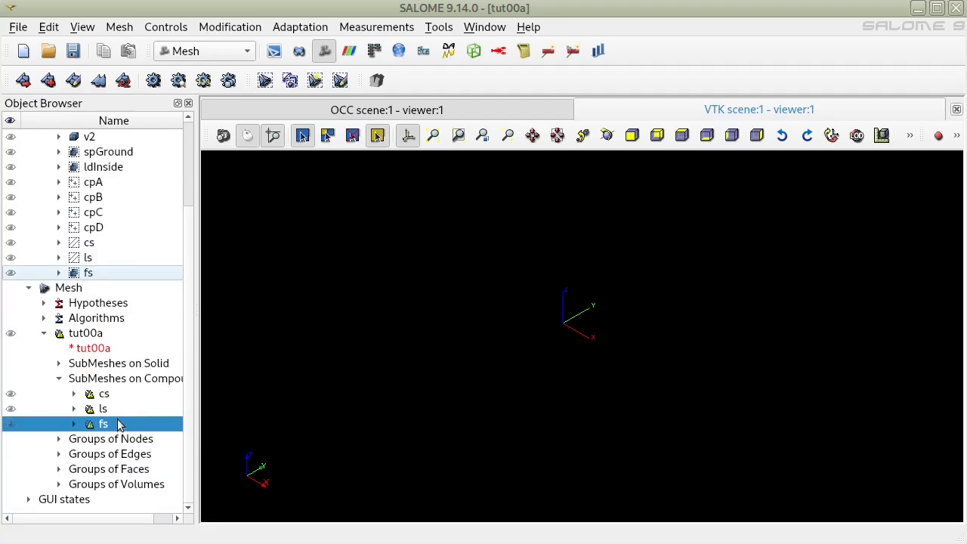
Review the sub-mesh meshing order of mesh tut00a and apply the order cs, ls, v2, v1
scroll(115, 408, up, 3)
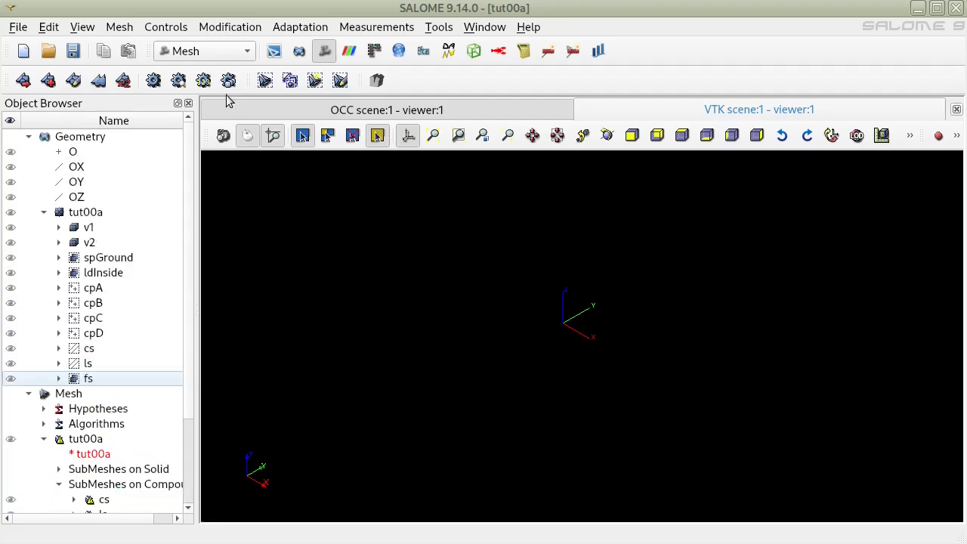
click(118, 27)
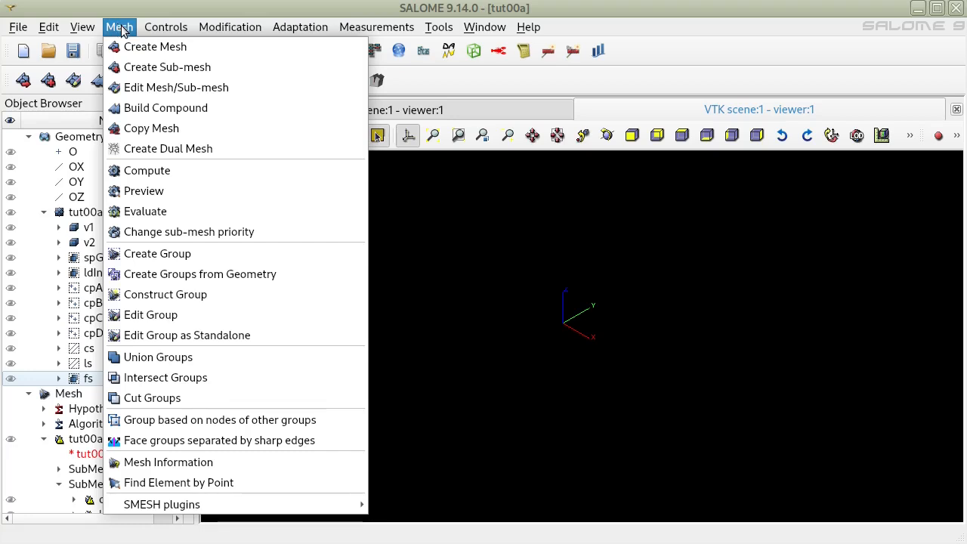
click(522, 287)
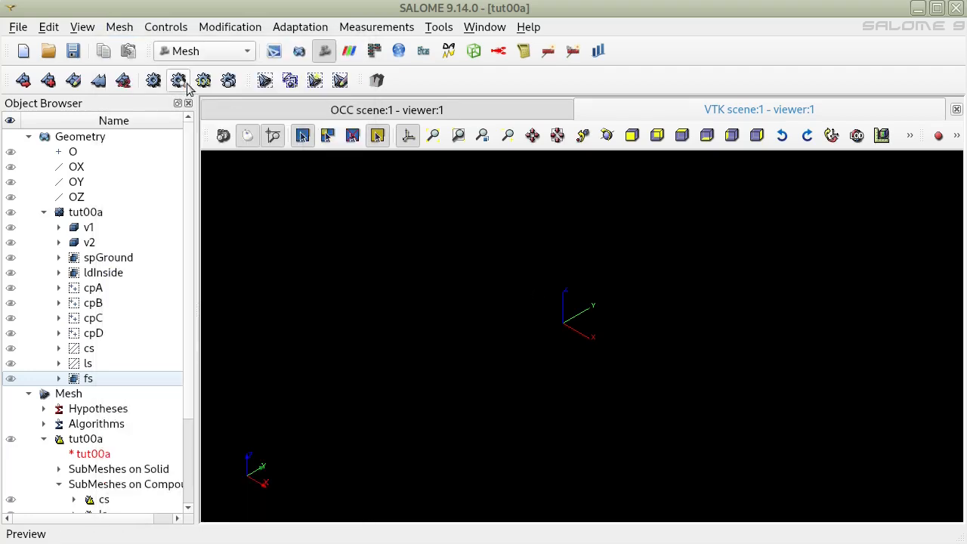
click(228, 81)
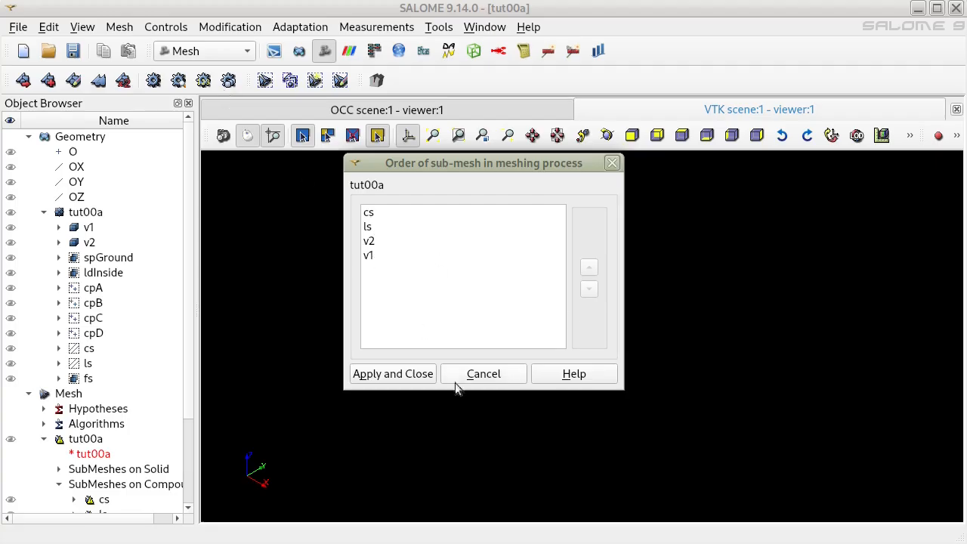
click(427, 378)
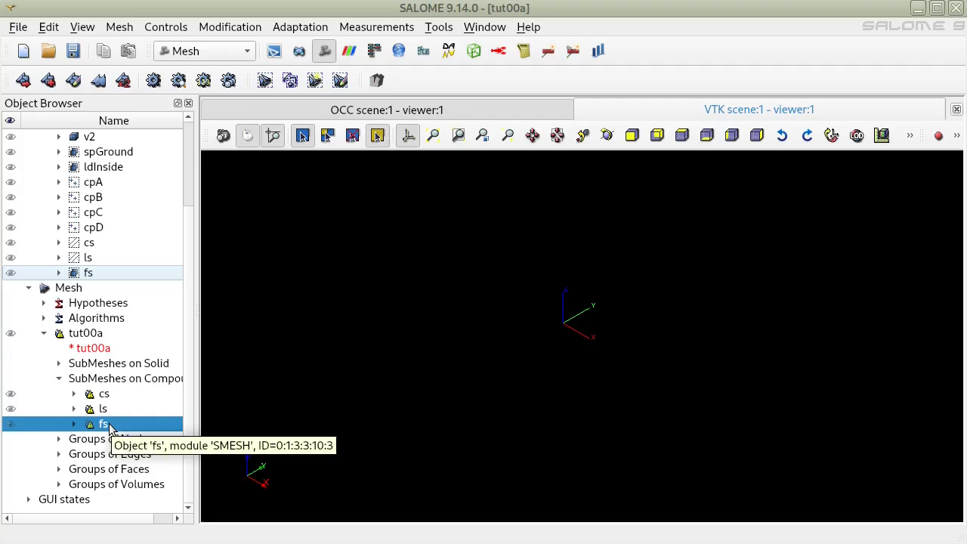
Compute the mesh tut00a and dismiss the computation report
click(80, 335)
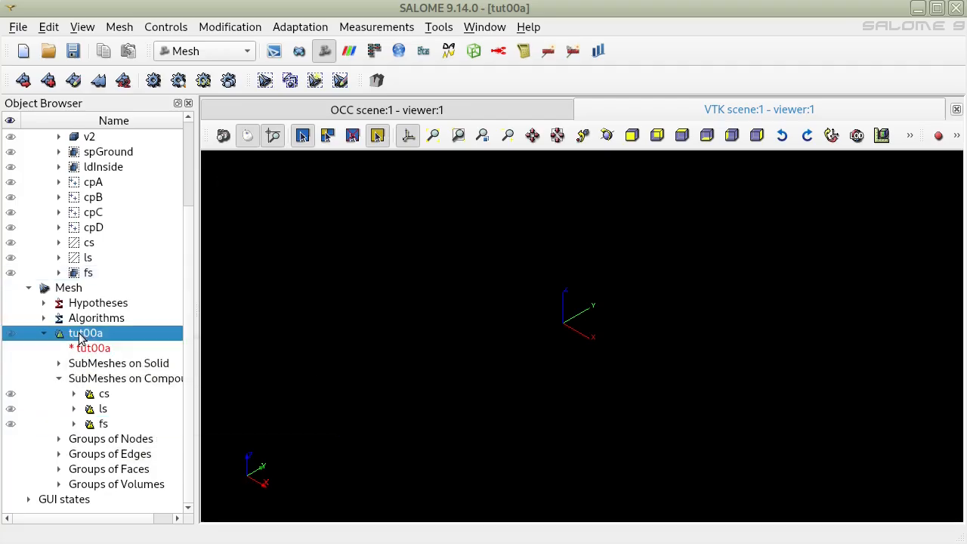
right_click(83, 338)
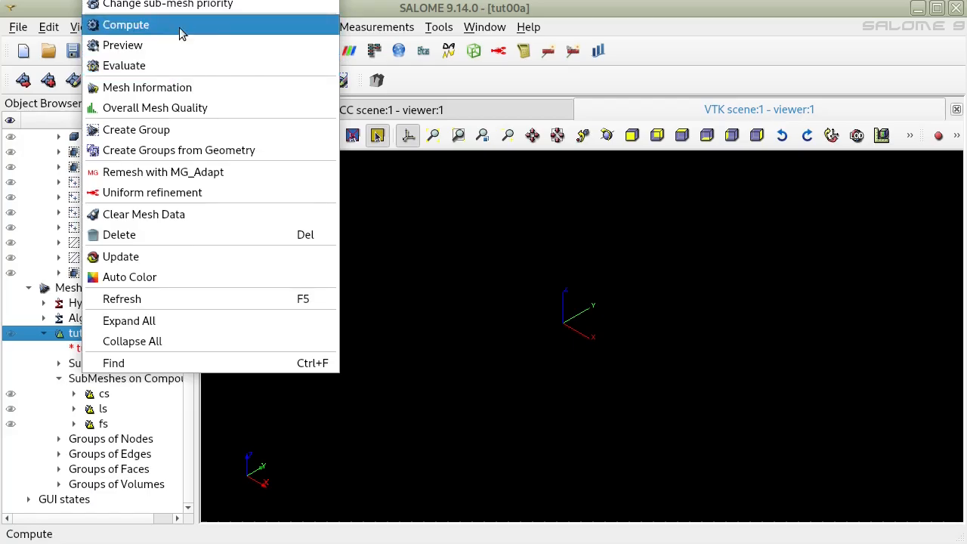
click(406, 209)
click(120, 27)
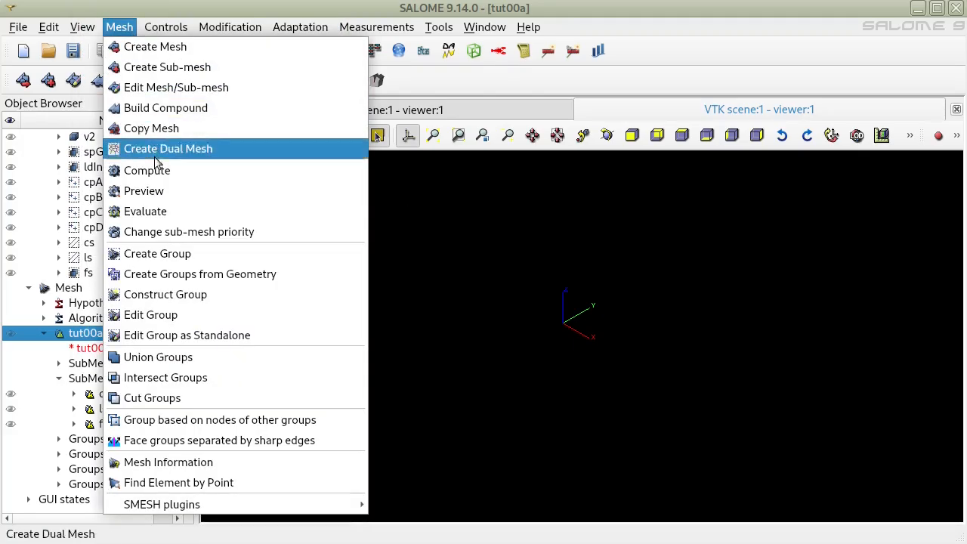
click(195, 171)
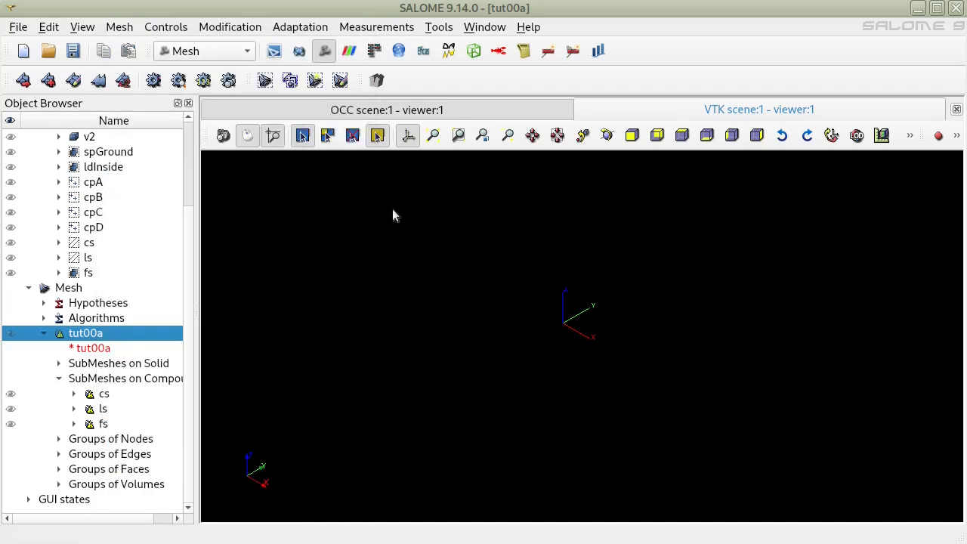
click(153, 81)
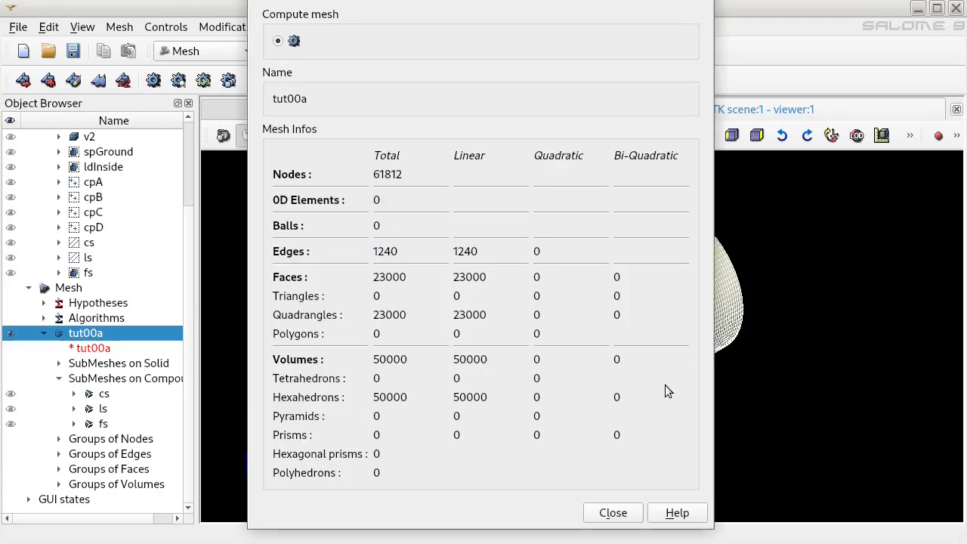
drag(569, 0, 591, 8)
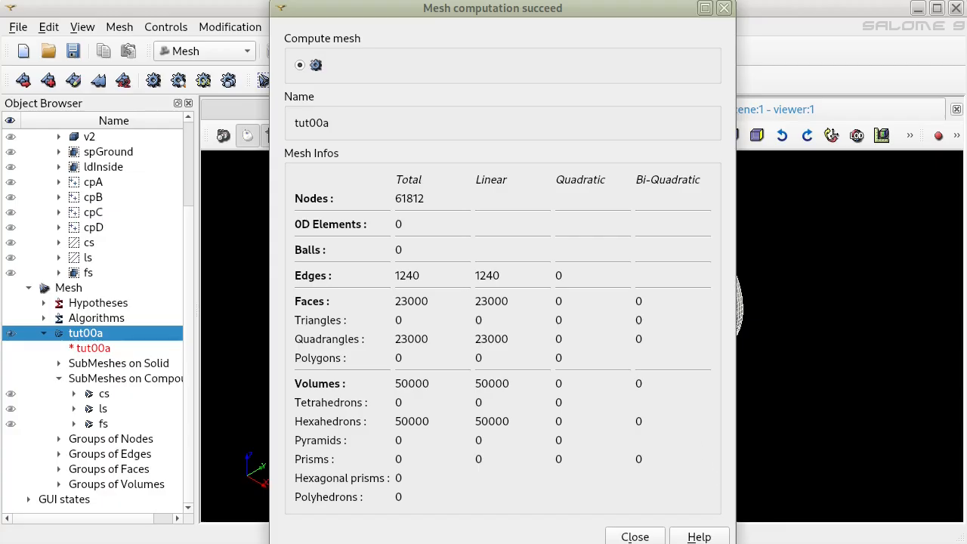
click(635, 536)
Examine the computed mesh on the ring-shaped faces at the pipe's end
scroll(620, 328, up, 3)
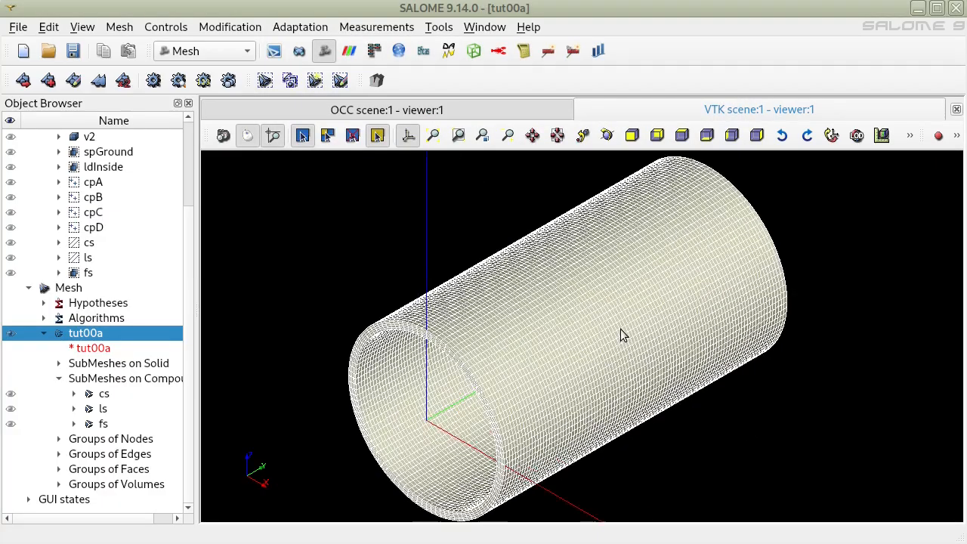
drag(580, 277, 747, 240)
scroll(729, 238, up, 4)
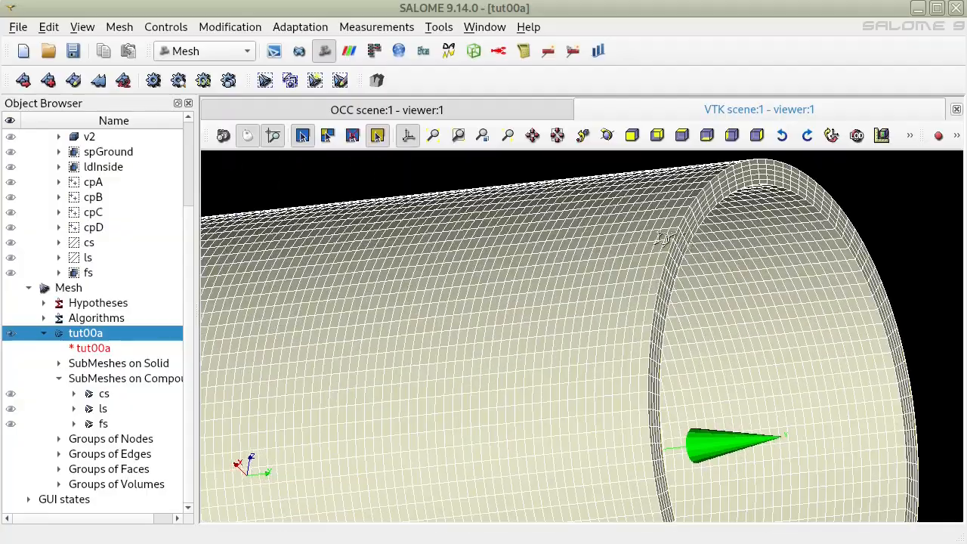
drag(656, 232, 664, 250)
scroll(648, 236, up, 5)
scroll(645, 237, up, 6)
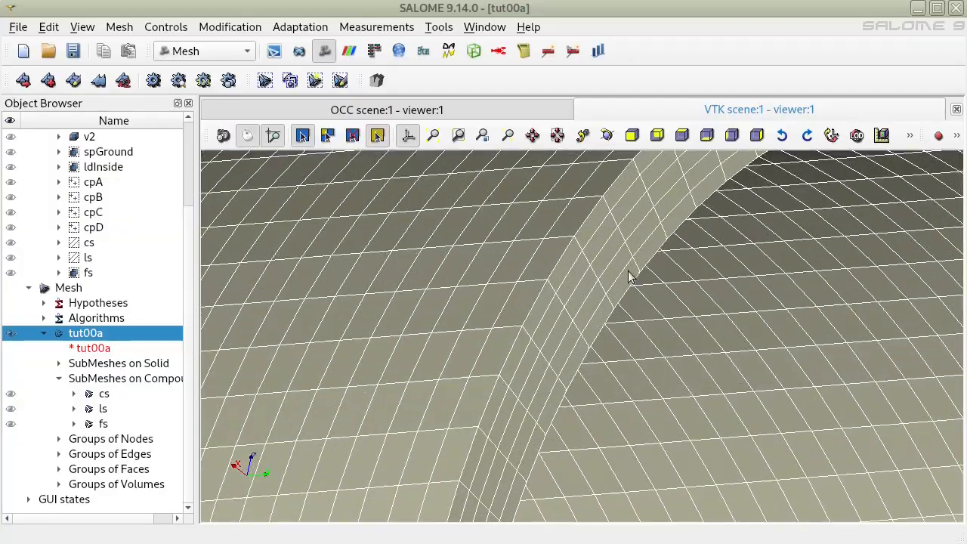
drag(568, 287, 509, 318)
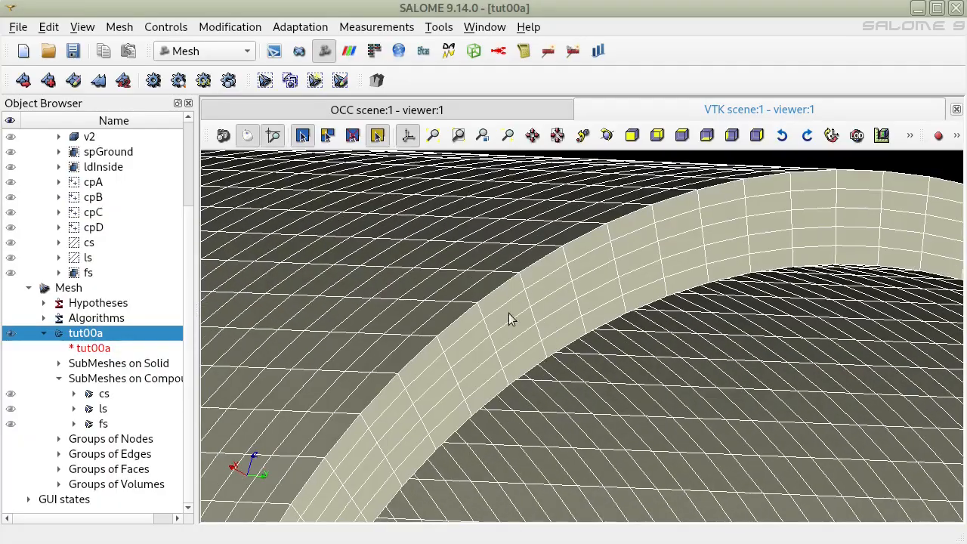
Colour the mesh faces by the Aspect Ratio control and examine the values across the pipe's end ring
click(165, 26)
mouse_move(183, 56)
mouse_move(194, 93)
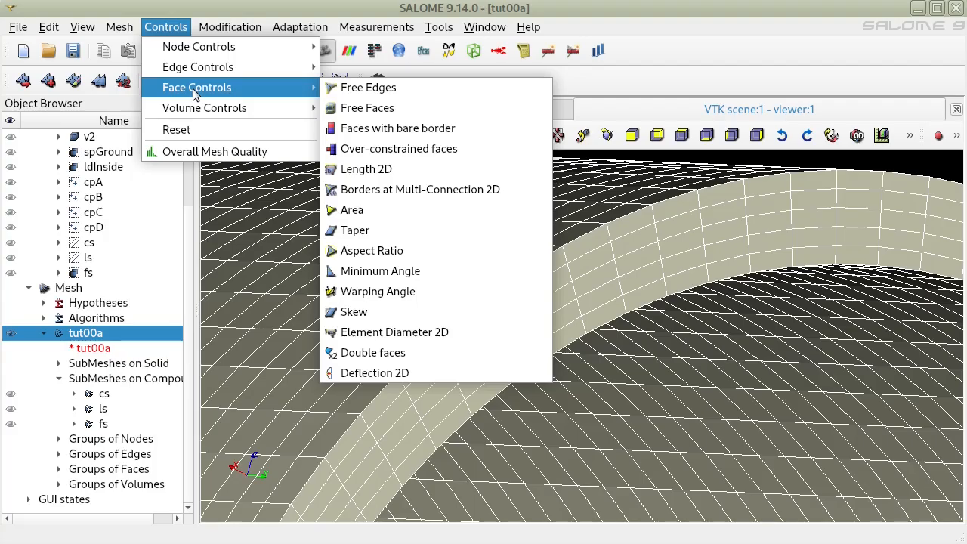
click(421, 251)
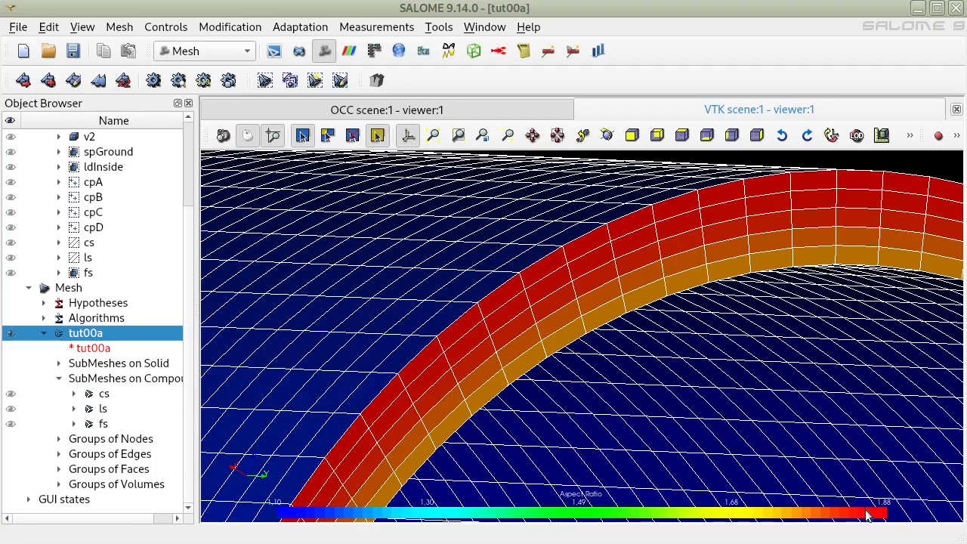
scroll(501, 354, down, 6)
drag(452, 389, 396, 376)
scroll(500, 246, up, 5)
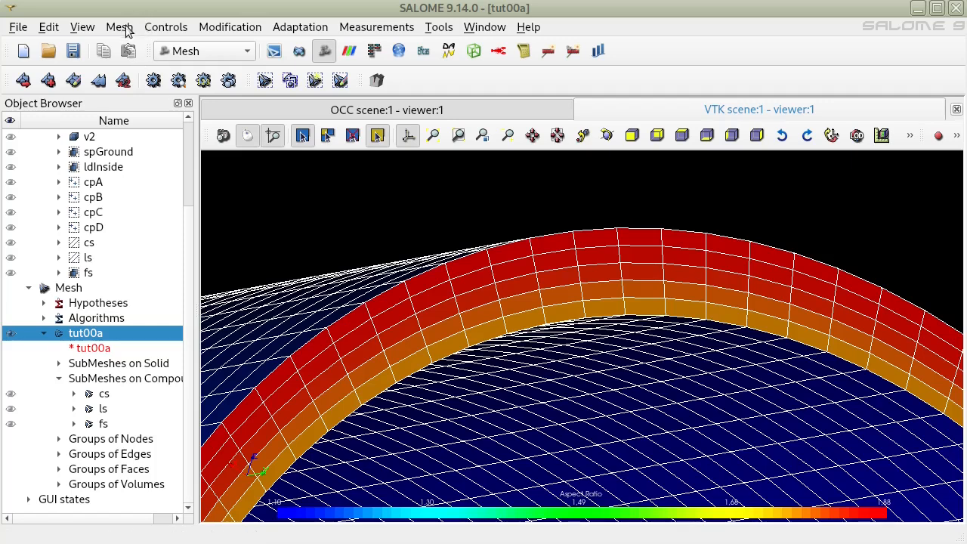
Reset the quality controls to remove the aspect ratio colouring from mesh tut00a
click(151, 27)
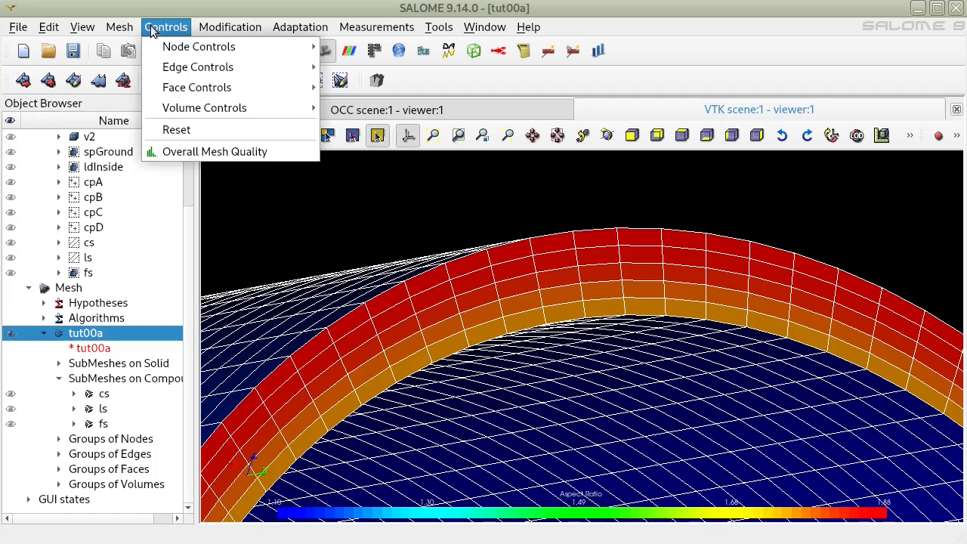
click(188, 134)
scroll(613, 313, down, 6)
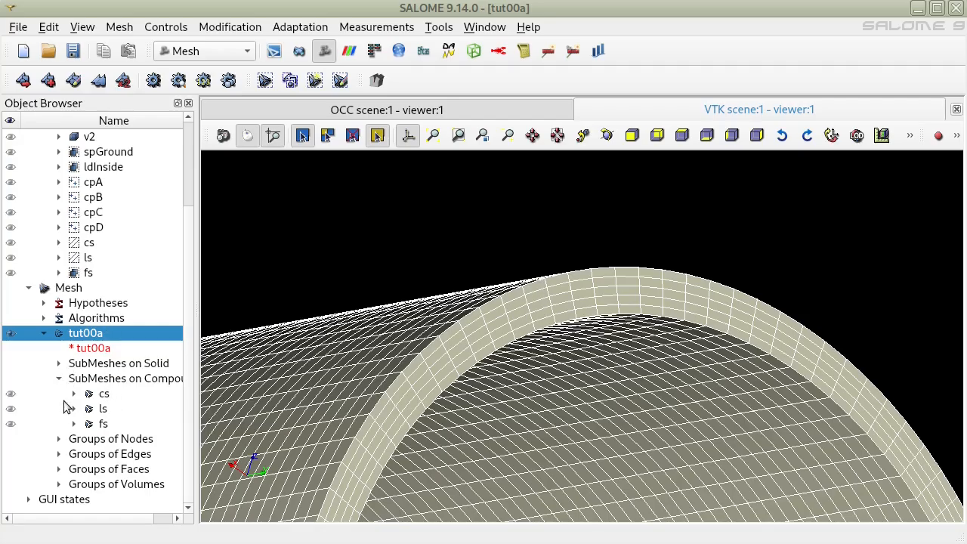
Set the number of segments in the n_cs hypothesis of sub-mesh cs to 80 and recompute mesh tut00a
click(106, 395)
right_click(106, 395)
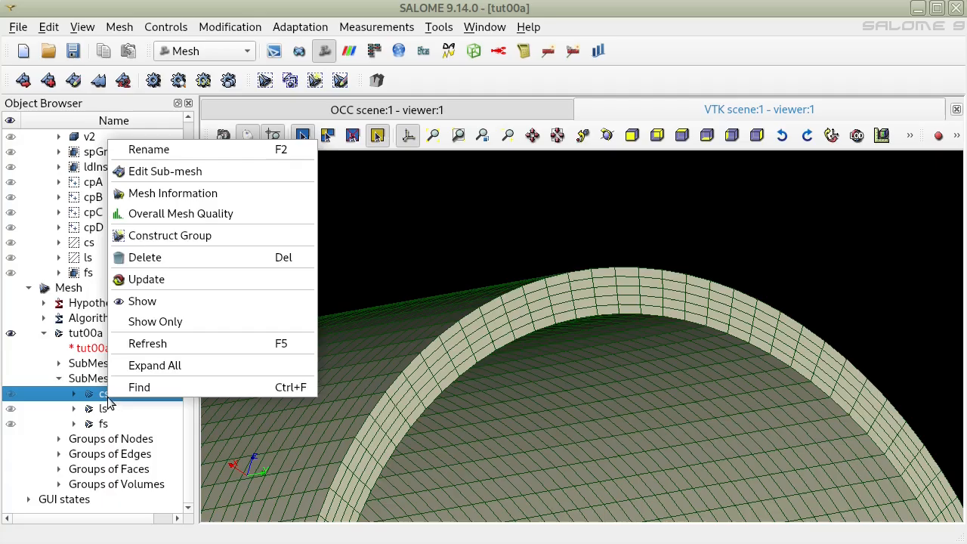
click(231, 174)
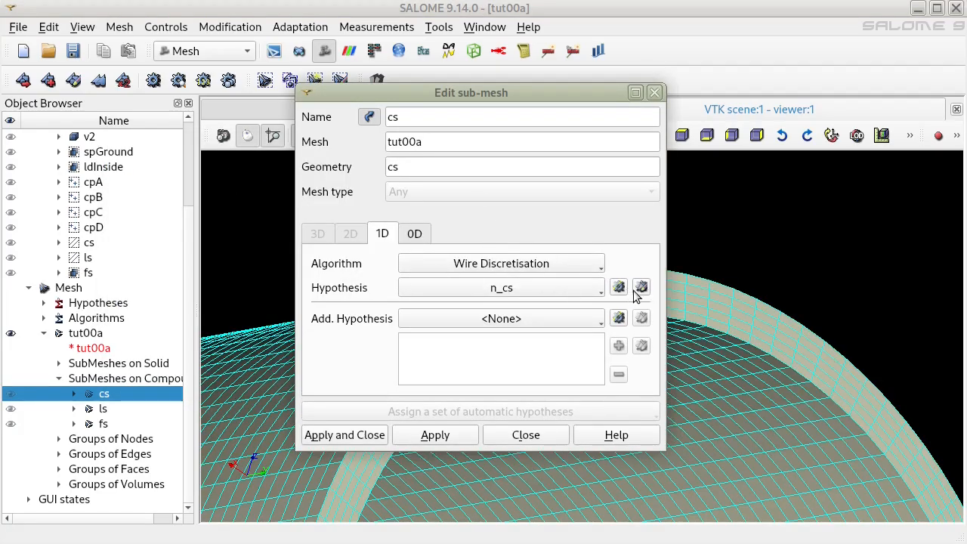
click(641, 288)
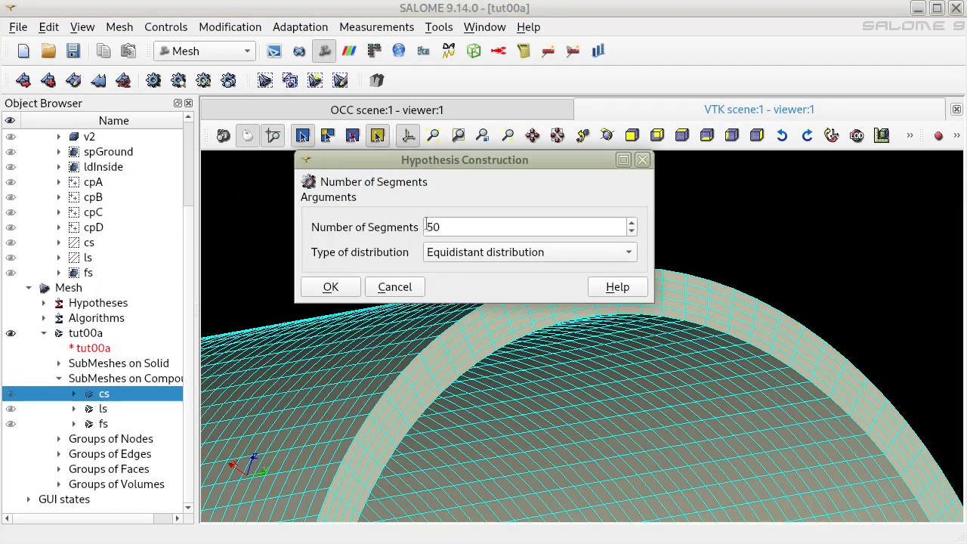
double_click(445, 228)
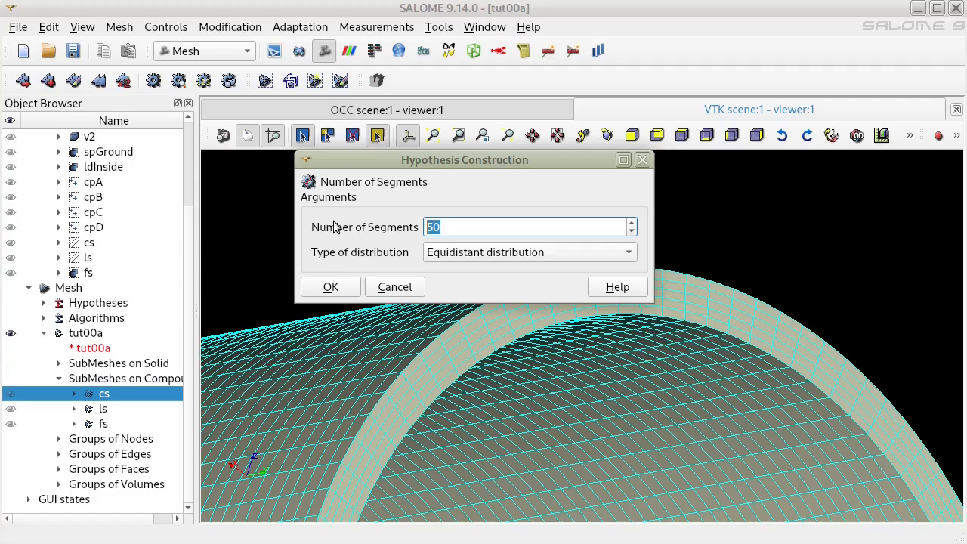
text(80)
click(330, 287)
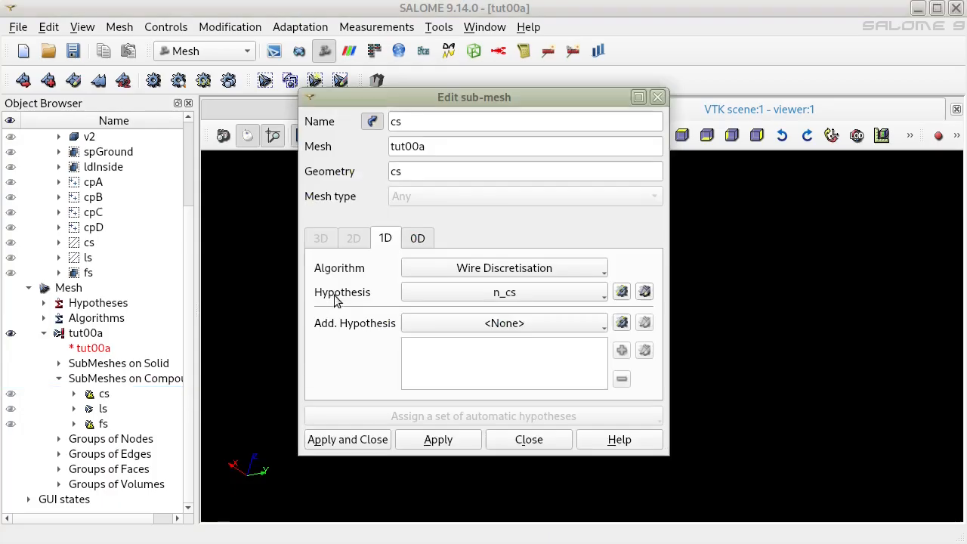
click(367, 435)
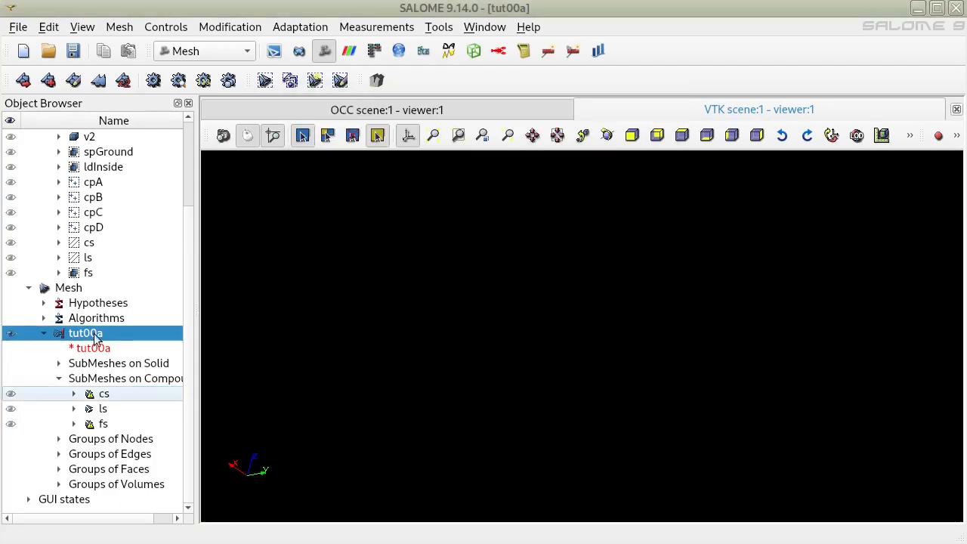
click(153, 80)
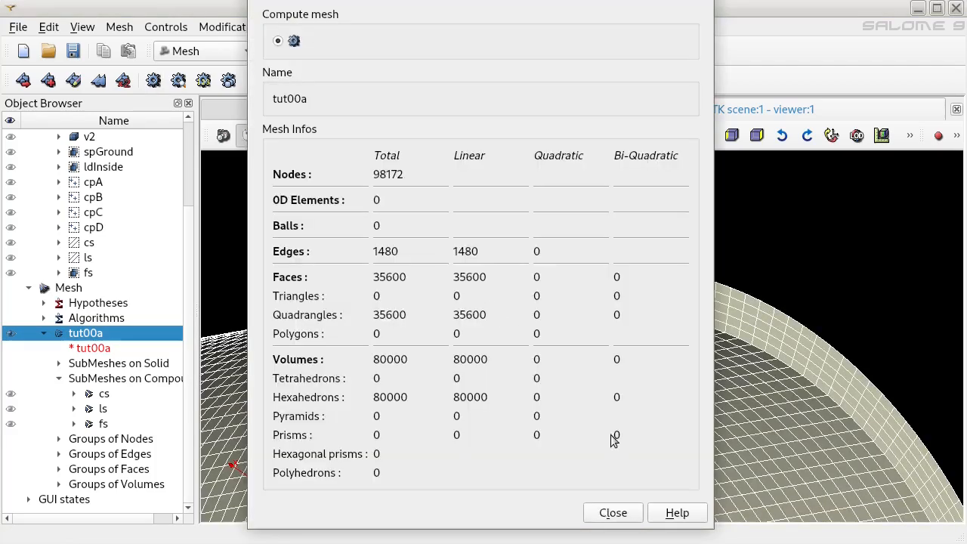
click(613, 512)
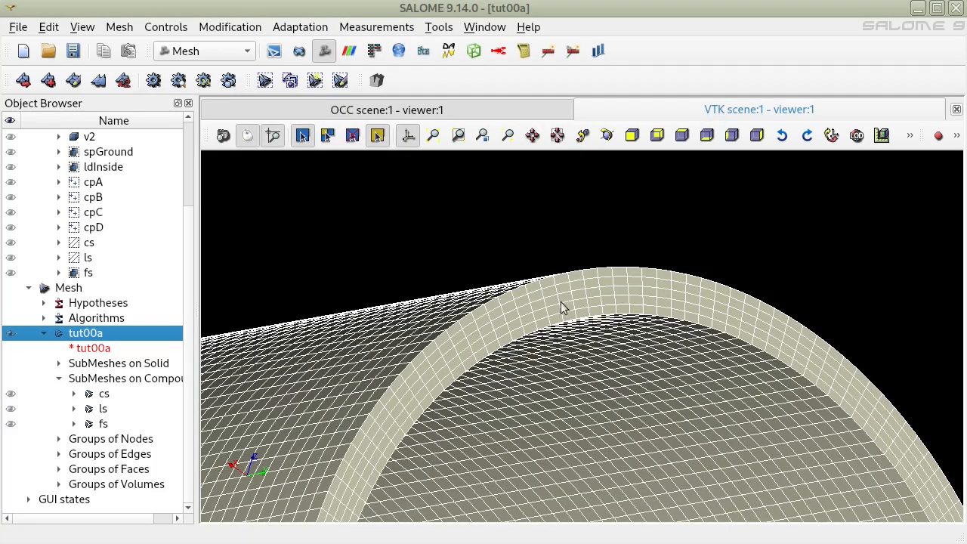
Show the face Aspect Ratio on the recomputed mesh and inspect its value range at the pipe's end
click(164, 27)
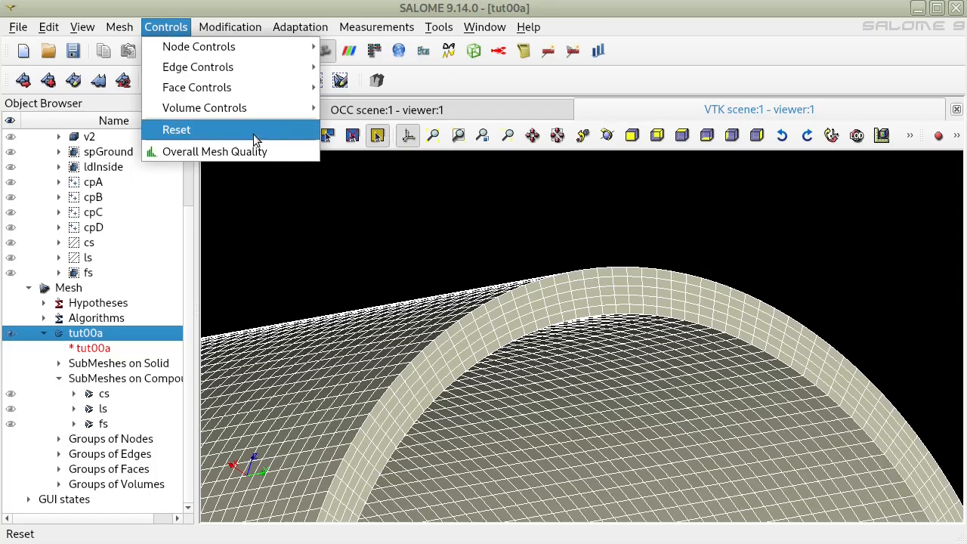
mouse_move(287, 91)
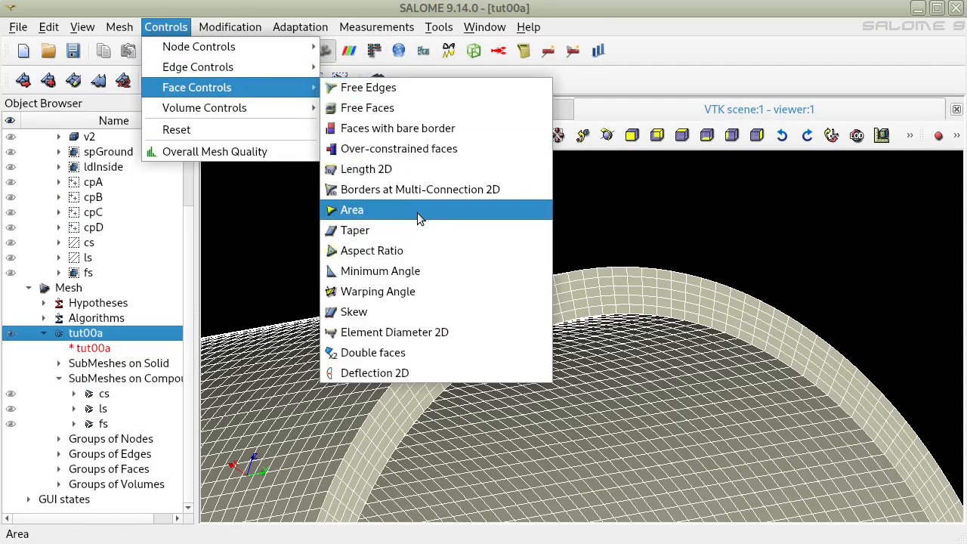
click(424, 249)
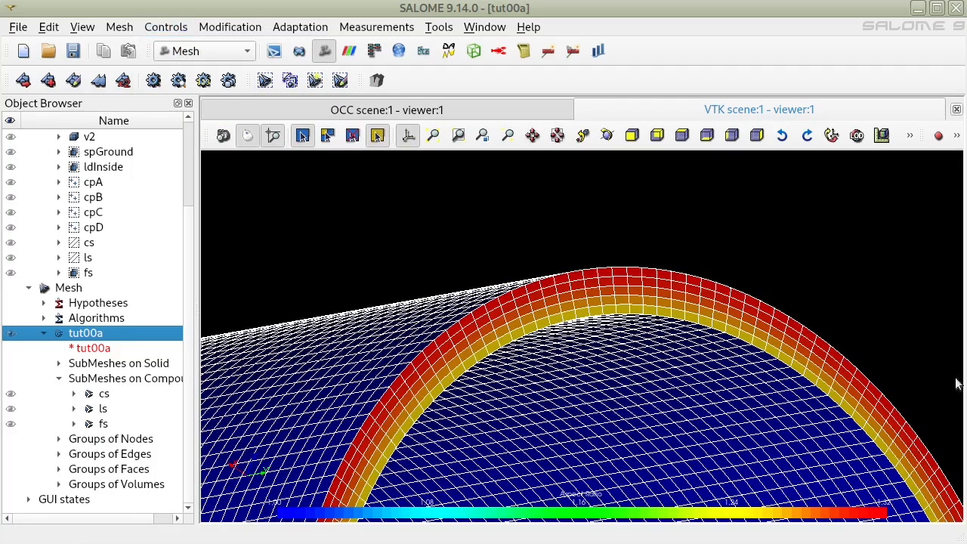
ctrl+middle_drag(840, 342, 681, 366)
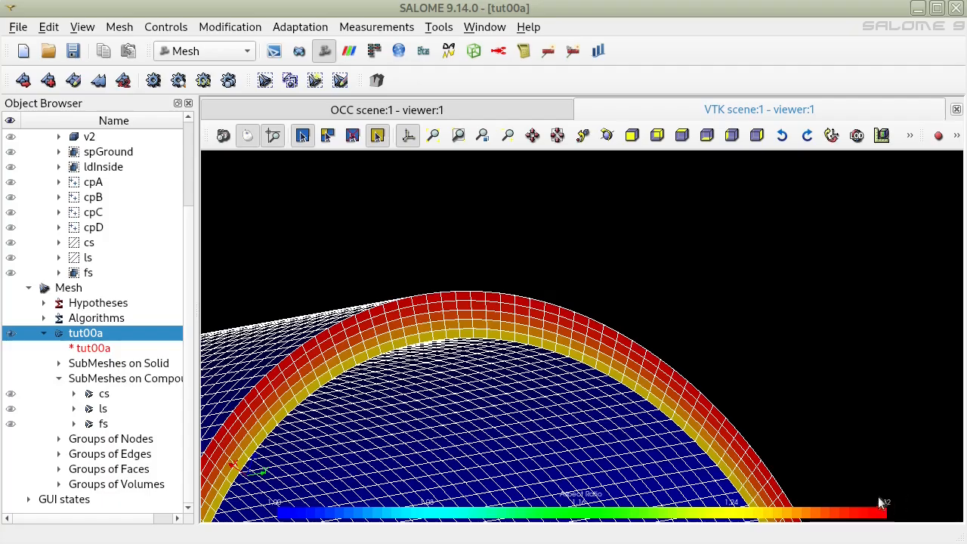
Examine the aspect ratio colouring across the wall layers of the pipe's end ring from several close-up views
ctrl+middle_drag(743, 374, 832, 290)
scroll(735, 455, down, 4)
ctrl+middle_drag(564, 436, 567, 432)
scroll(568, 431, up, 2)
scroll(494, 218, up, 4)
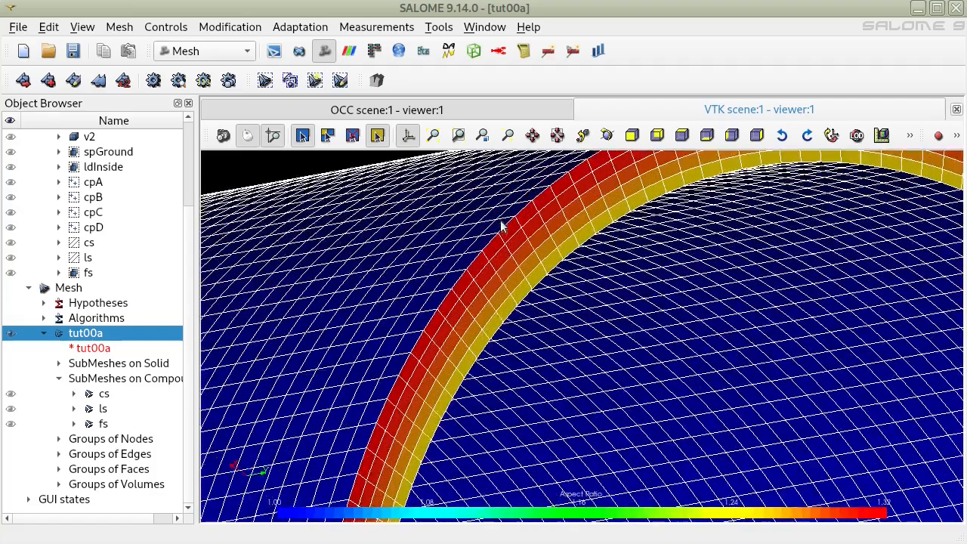
ctrl+right_drag(510, 264, 476, 313)
scroll(508, 318, down, 3)
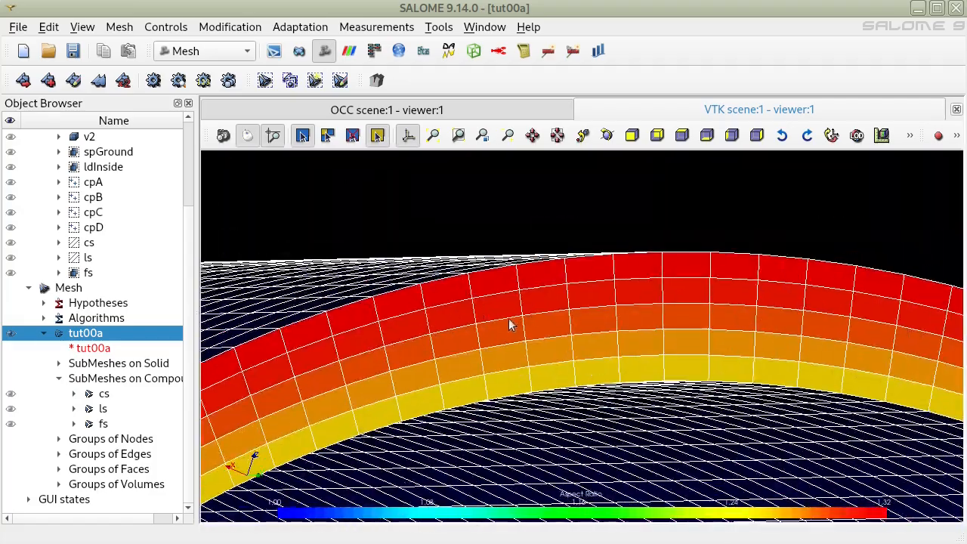
scroll(512, 331, down, 5)
ctrl+right_drag(511, 408, 594, 381)
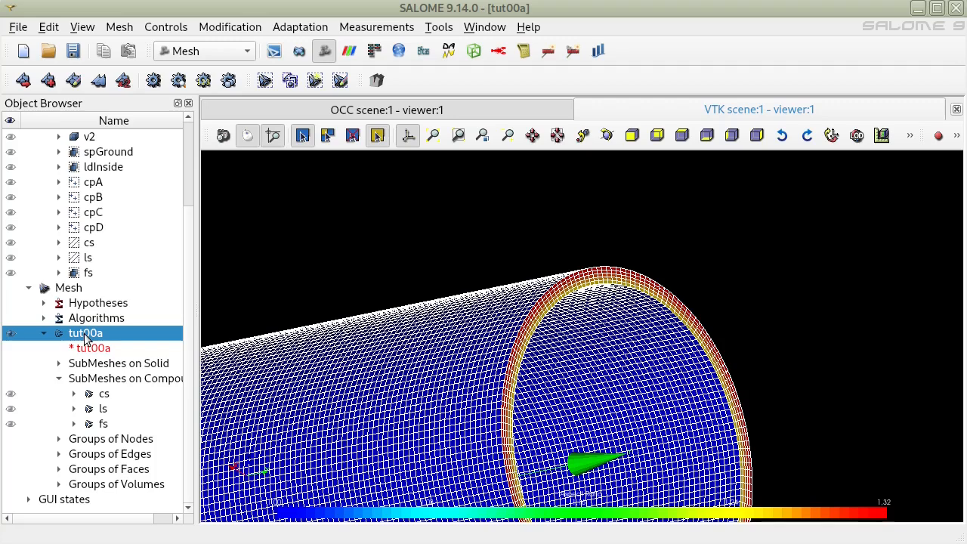
Reset the quality controls on mesh tut00a to clear the aspect ratio colouring, and save the study
click(165, 27)
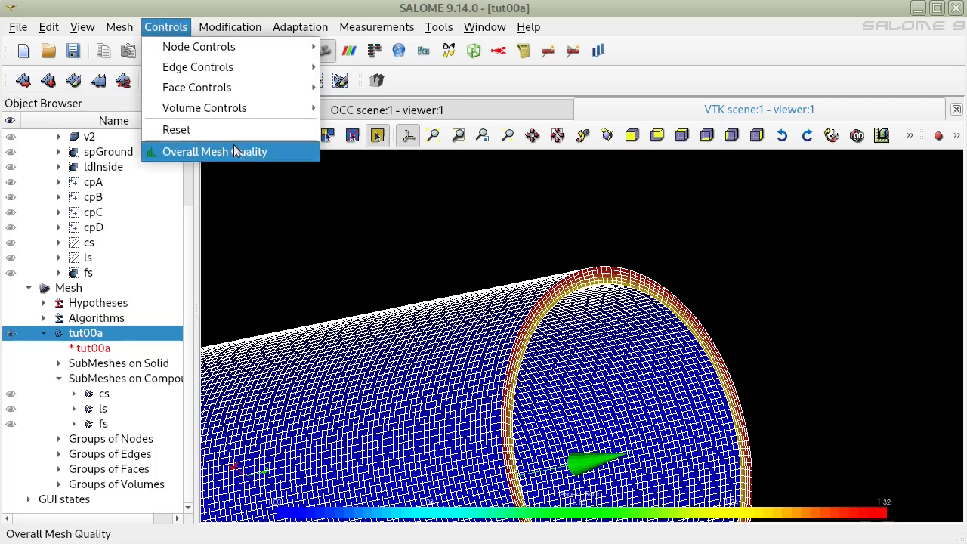
click(219, 129)
ctrl+middle_drag(538, 366, 614, 262)
scroll(604, 309, down, 1)
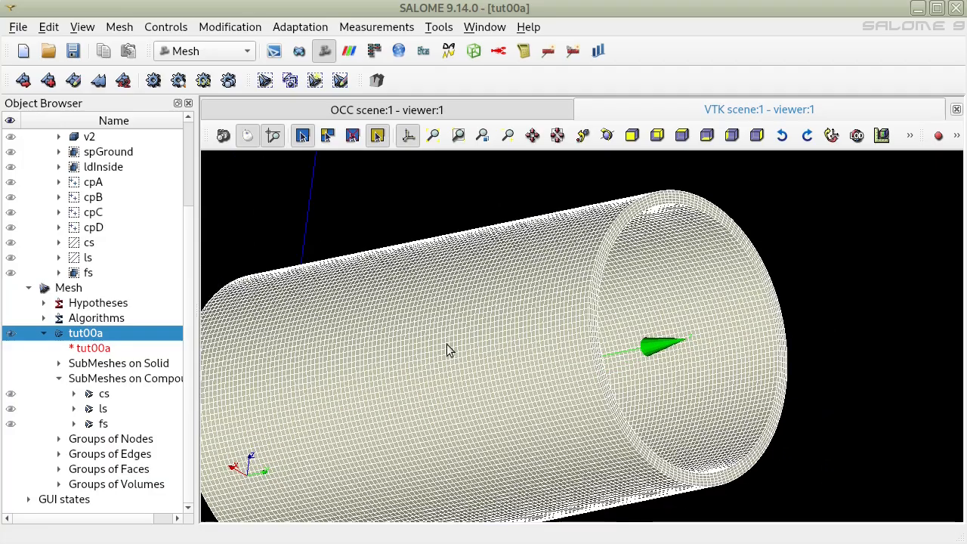
ctrl+right_drag(446, 343, 399, 341)
click(73, 48)
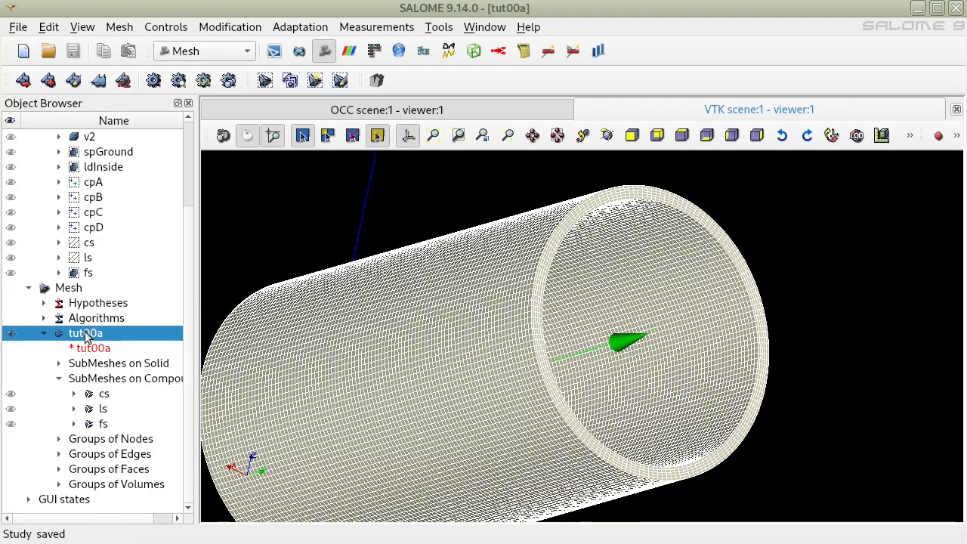
Open the overall quality report of mesh tut00a and compute its free nodes, maximum connected elements and double nodes
click(169, 28)
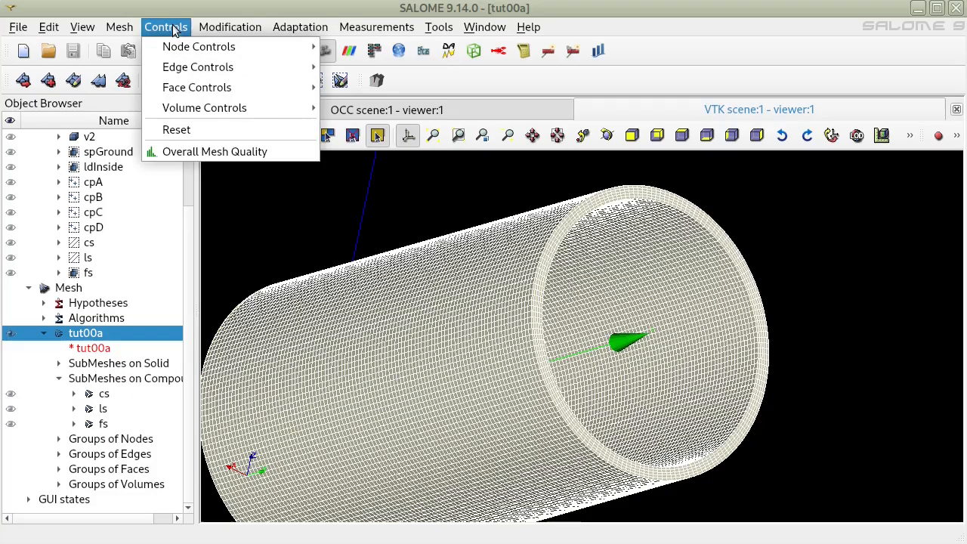
click(438, 223)
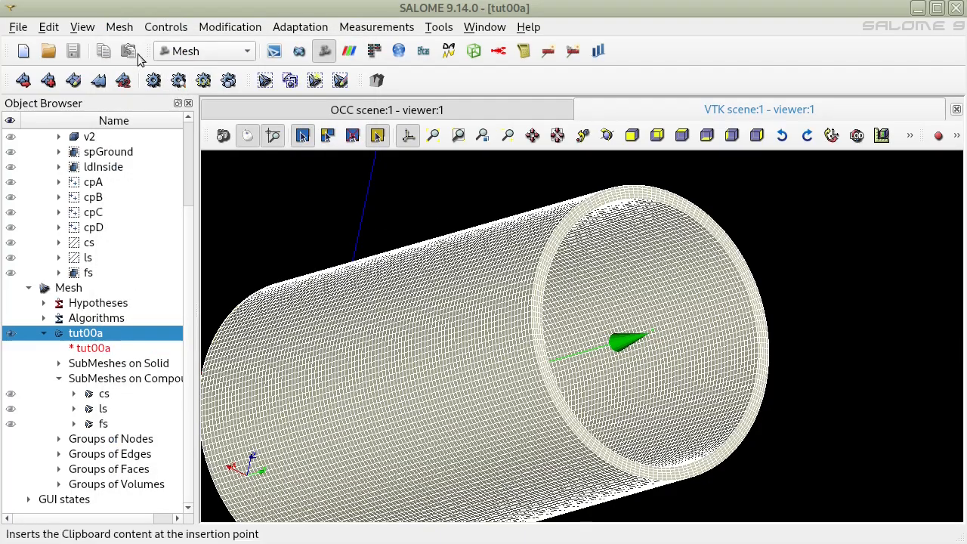
click(166, 27)
click(217, 148)
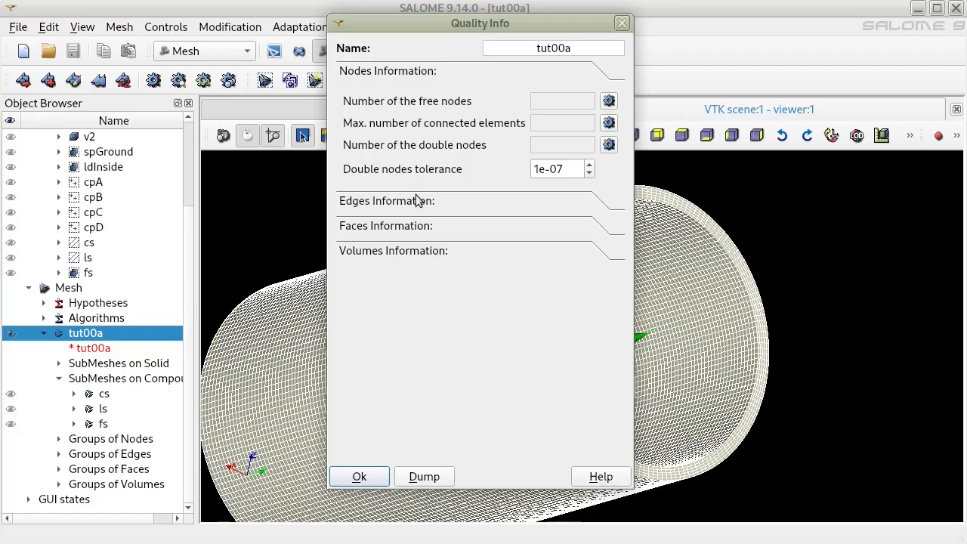
click(608, 101)
click(608, 123)
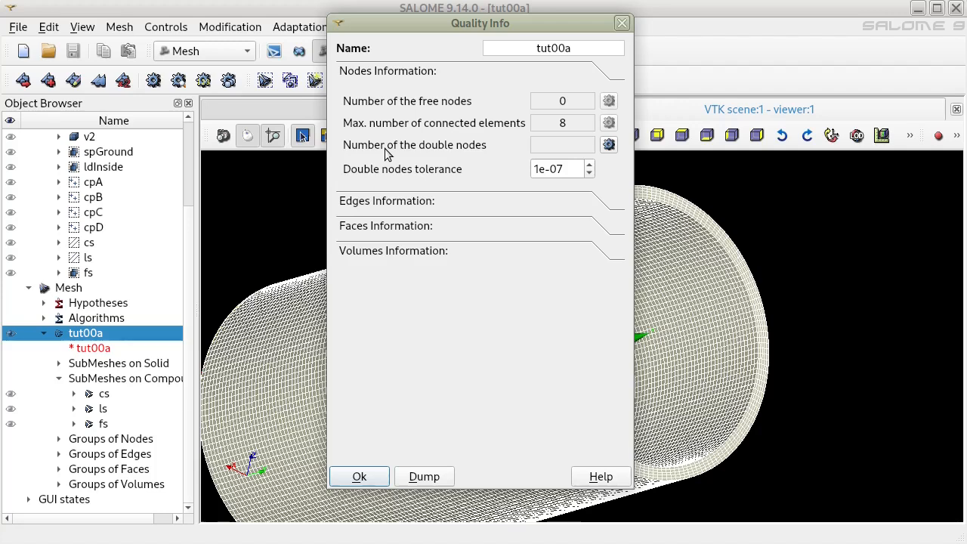
click(609, 144)
Compute the double edges, double faces, over-constrained faces and face Aspect Ratio histogram in the mesh quality report
click(440, 201)
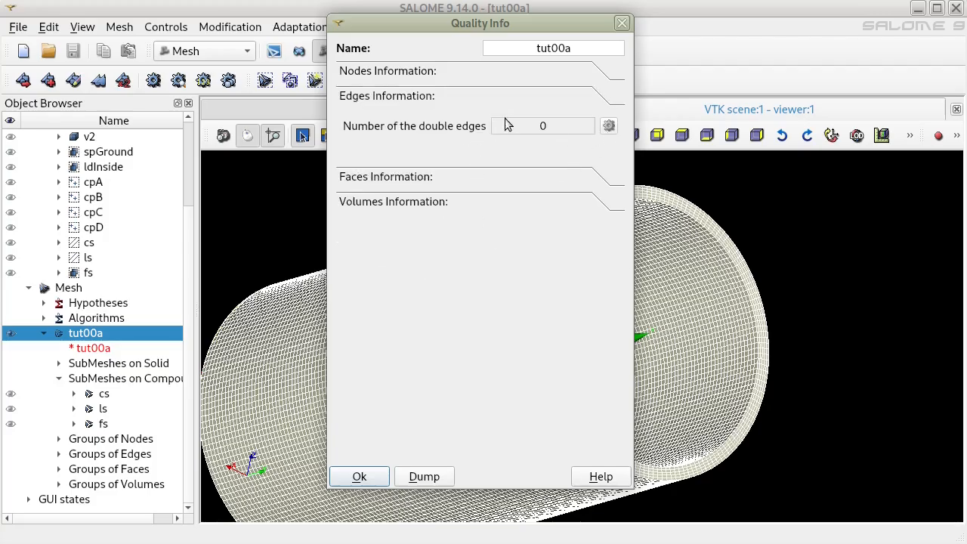
click(395, 178)
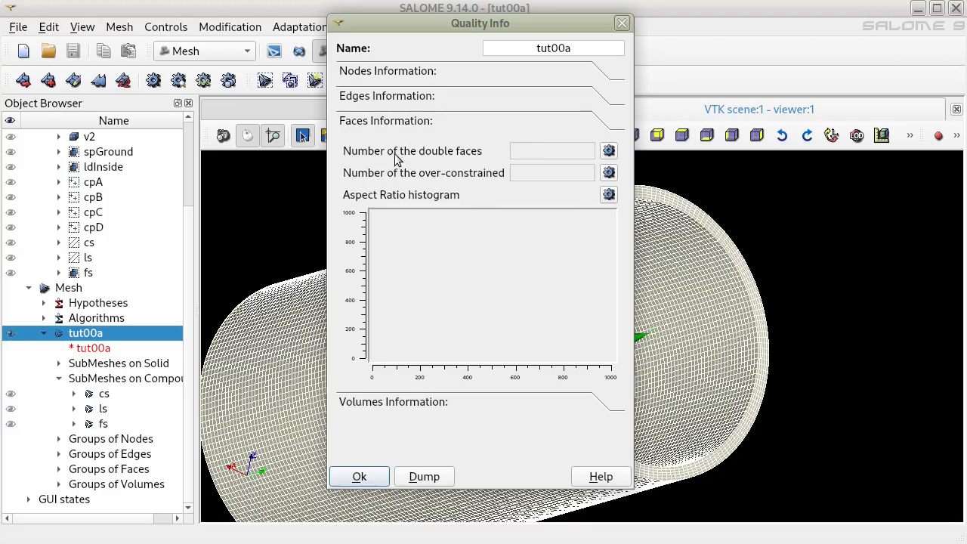
click(608, 152)
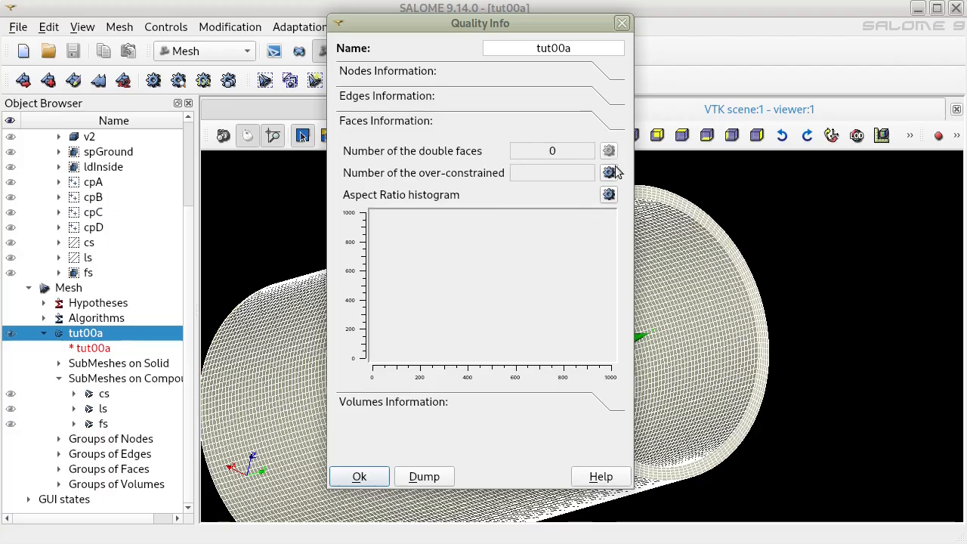
click(608, 173)
click(609, 195)
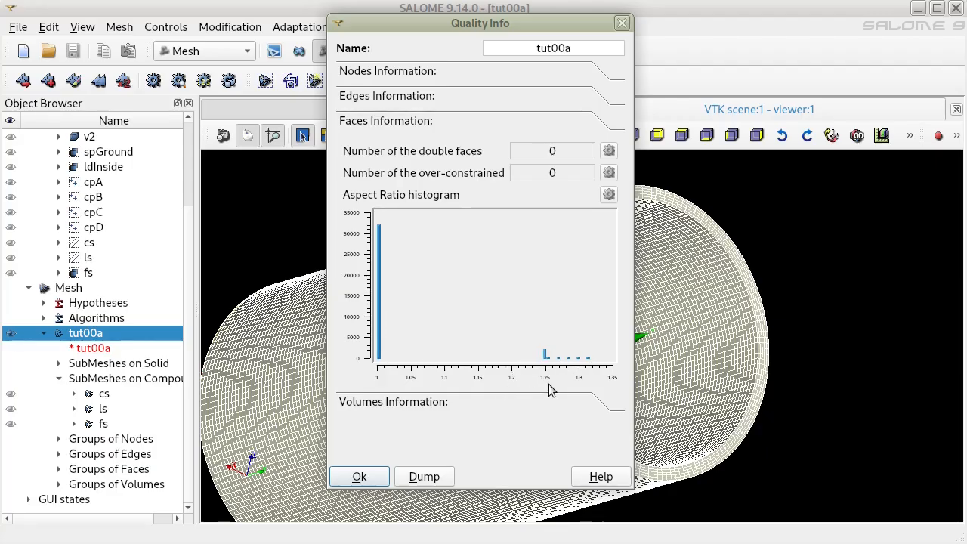
Compute the double volumes and the Aspect Ratio 3D histogram for the mesh volumes, and close the quality report
click(392, 402)
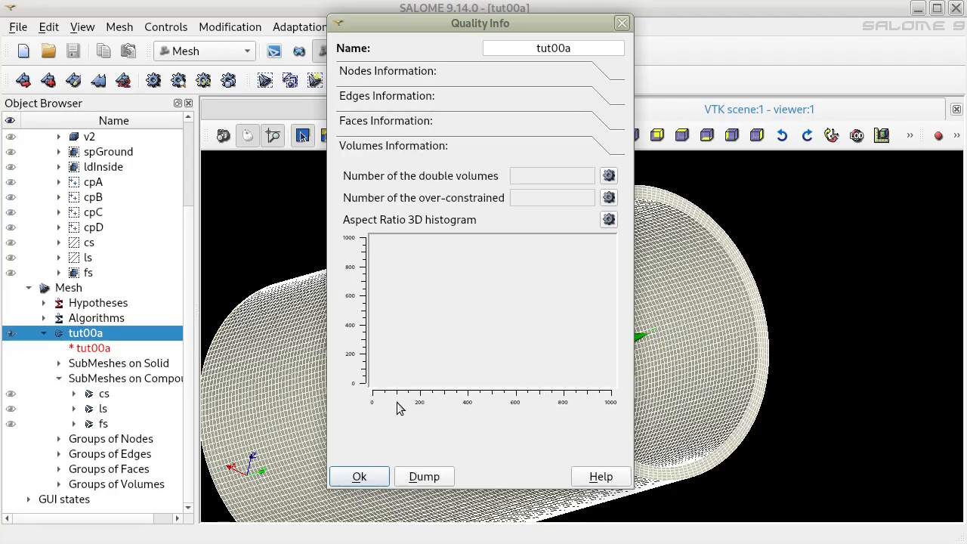
click(608, 176)
click(608, 219)
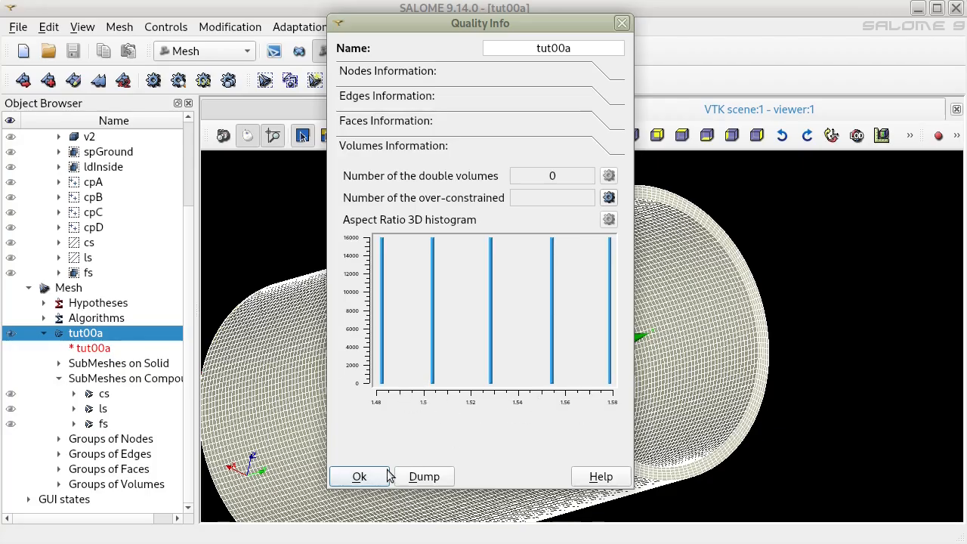
click(361, 476)
click(166, 27)
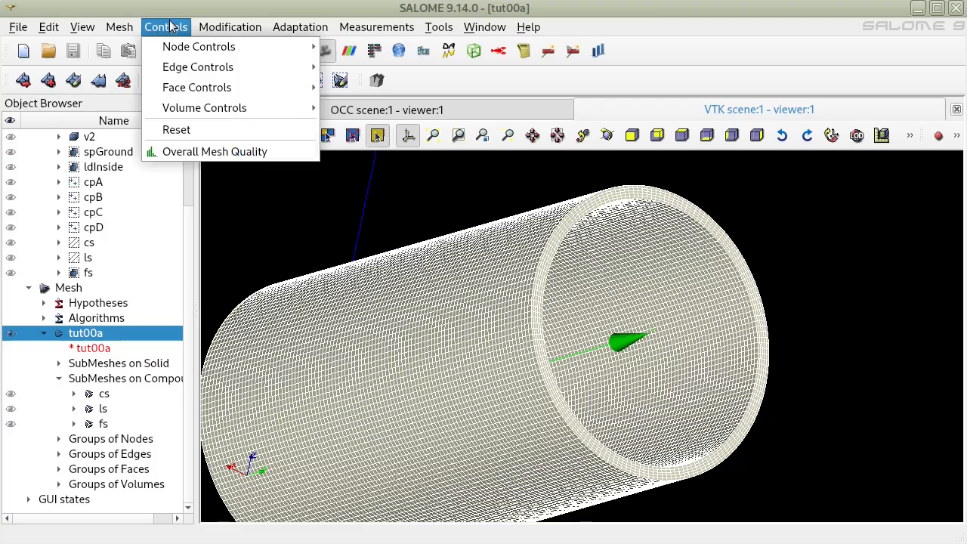
click(330, 231)
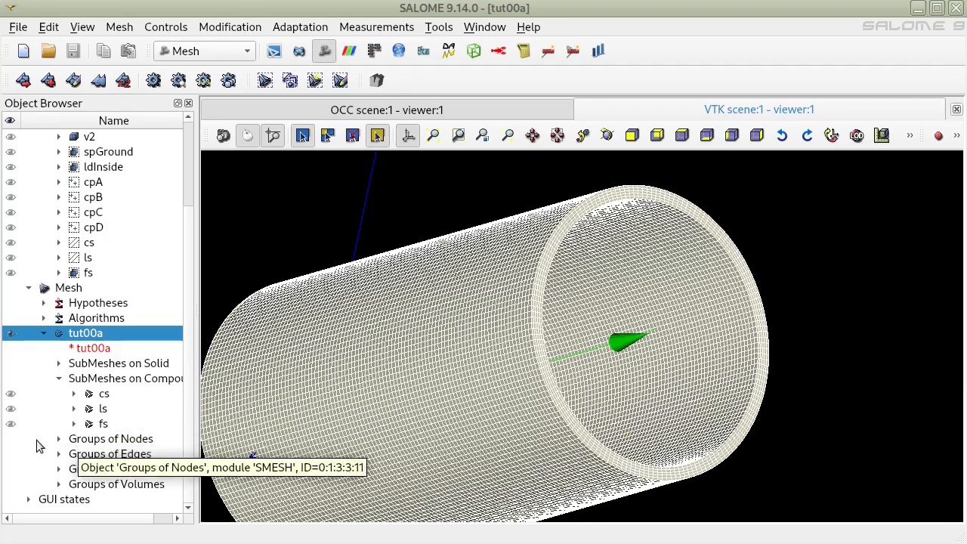
Expand the node groups of mesh tut00a and review groups cpA, cpB, cpC and cpD
click(58, 440)
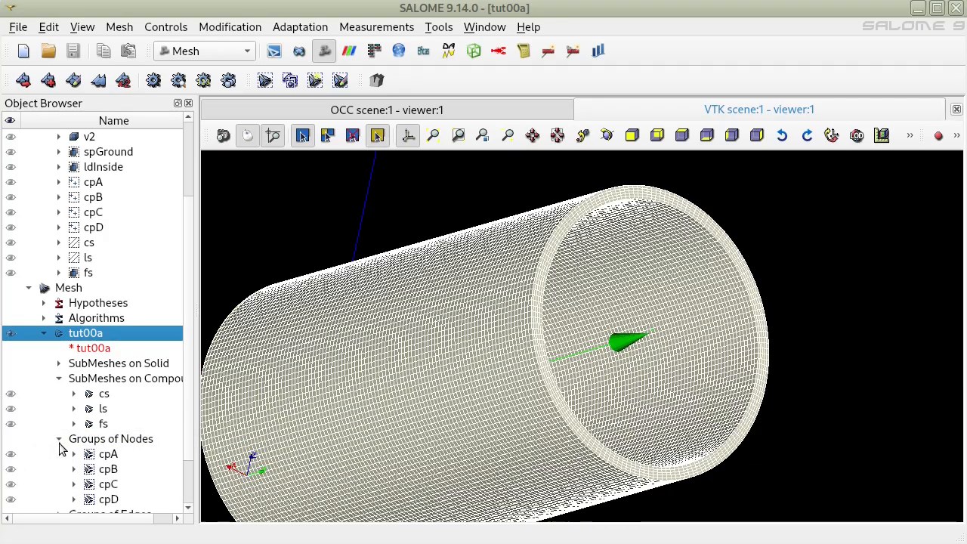
scroll(106, 414, down, 2)
click(110, 396)
key(Down)
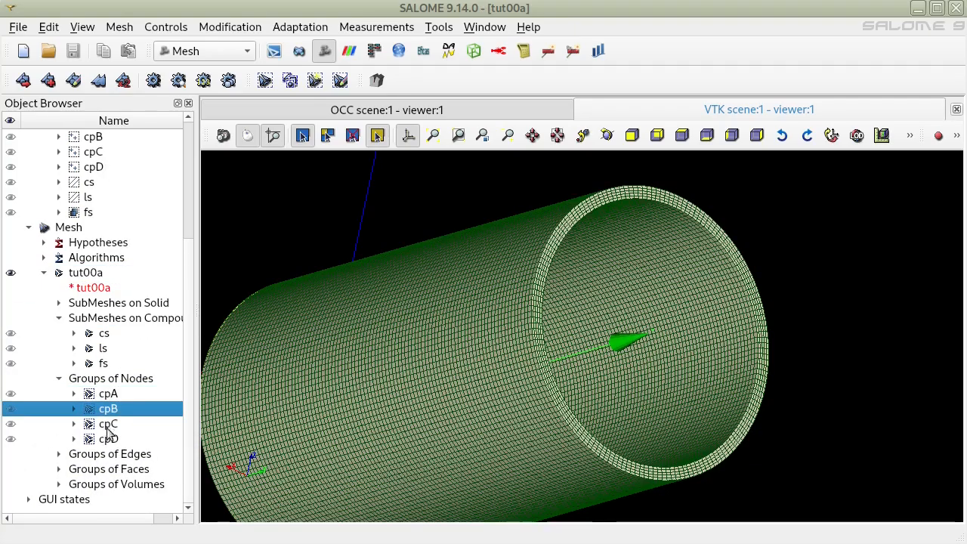
key(Down)
key(Down)
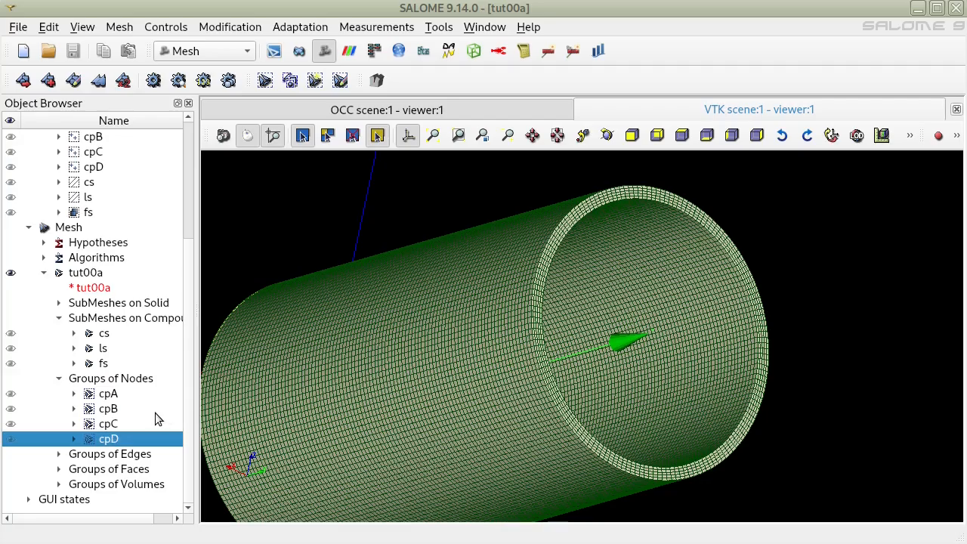
click(130, 382)
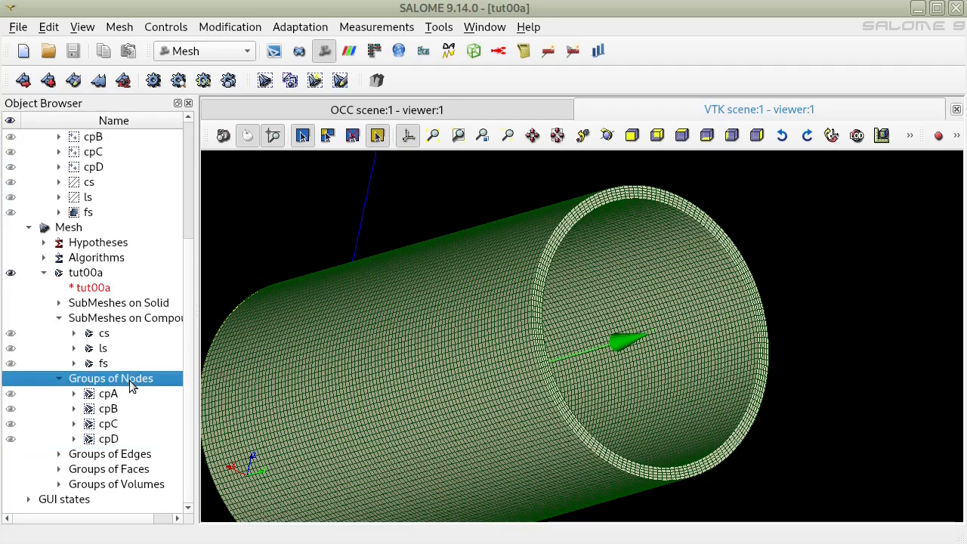
Start the Merge Nodes transformation in automatic mode with the whole mesh tut00a as its target, keeping the pipe in view
click(236, 28)
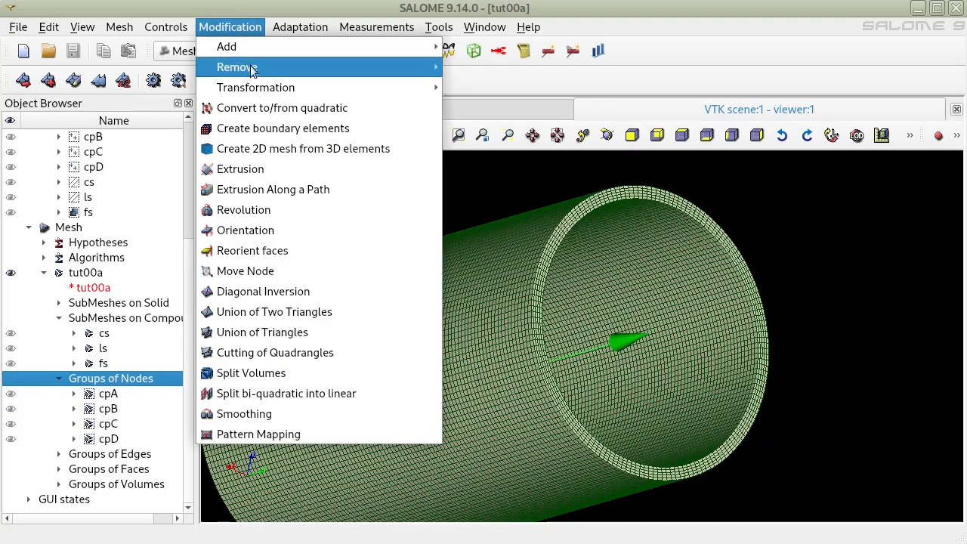
mouse_move(255, 90)
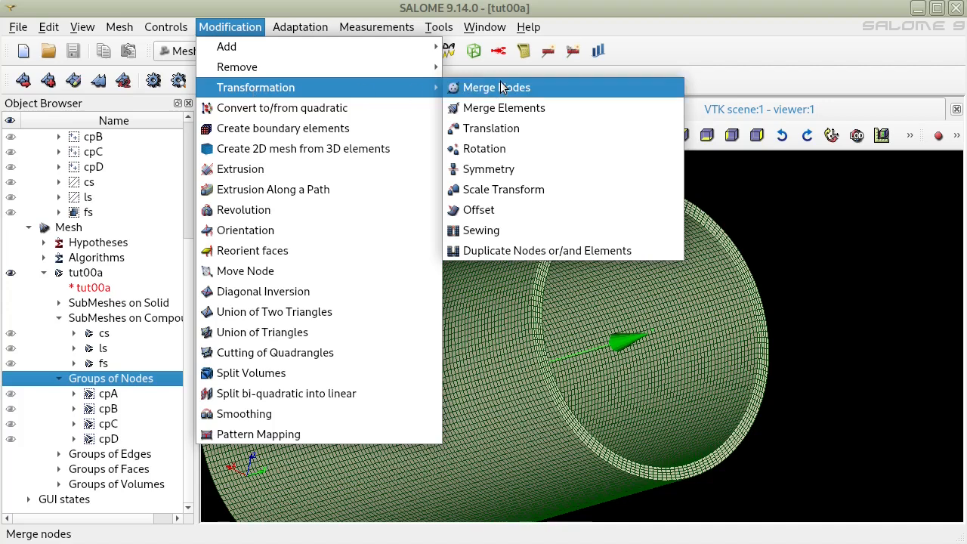
click(562, 88)
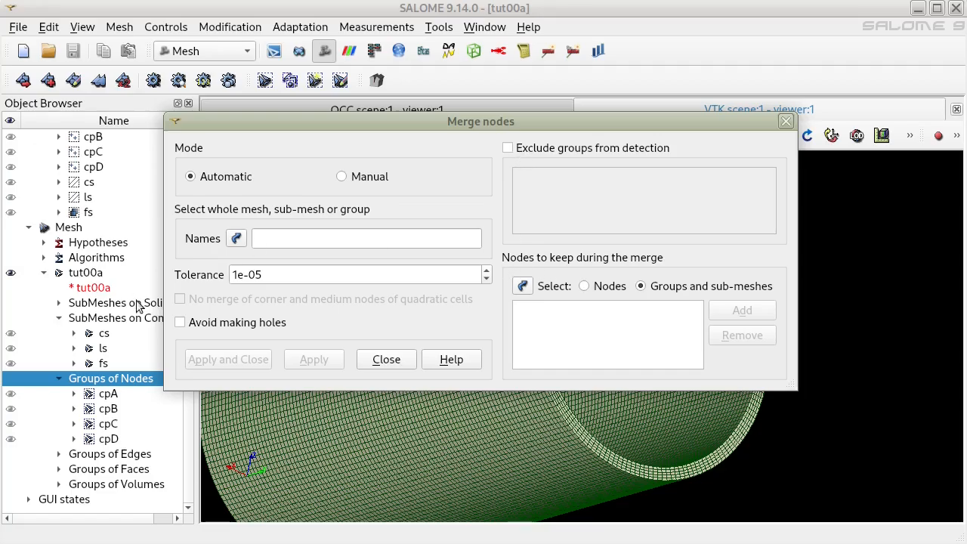
click(234, 239)
click(86, 272)
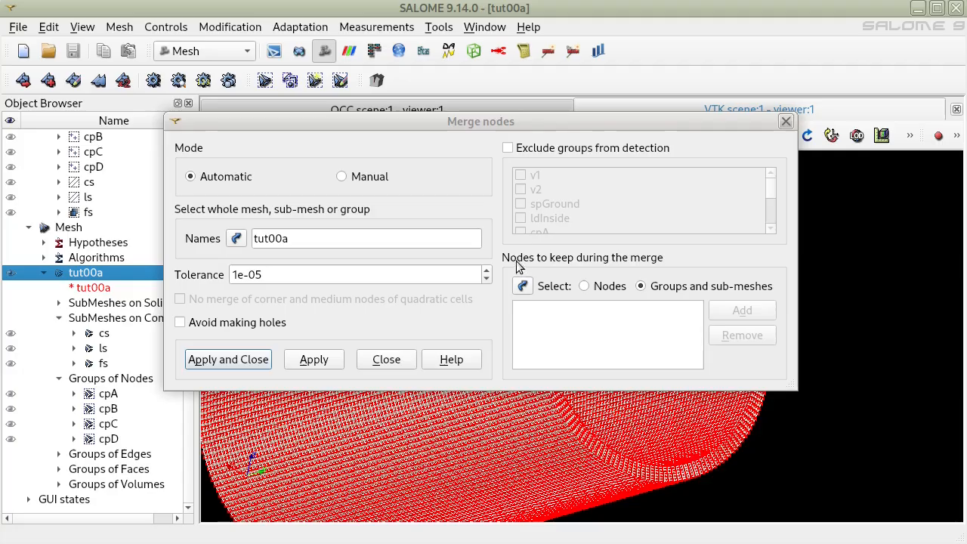
drag(577, 120, 428, 39)
scroll(713, 331, down, 5)
ctrl+middle_drag(652, 346, 831, 370)
scroll(831, 380, up, 2)
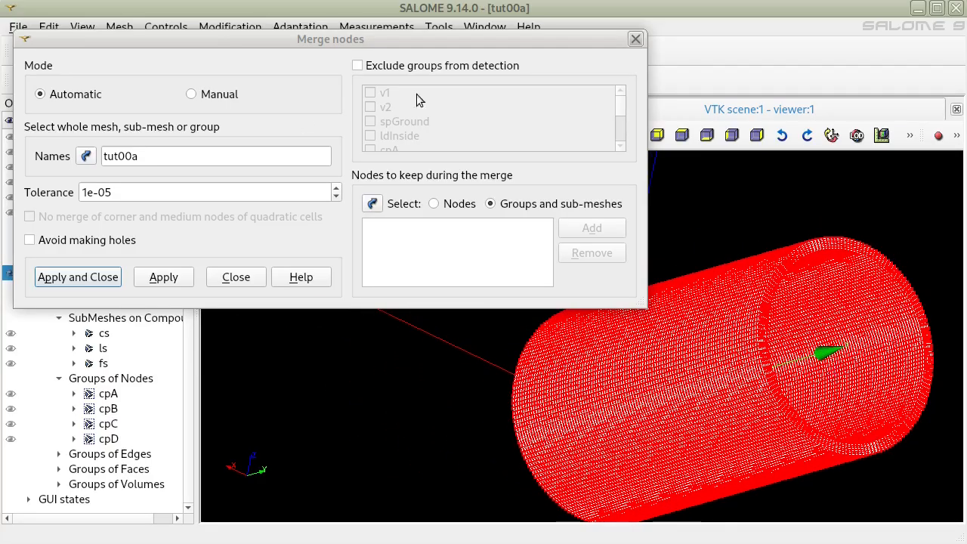
drag(226, 39, 219, 30)
ctrl+middle_drag(759, 230, 753, 233)
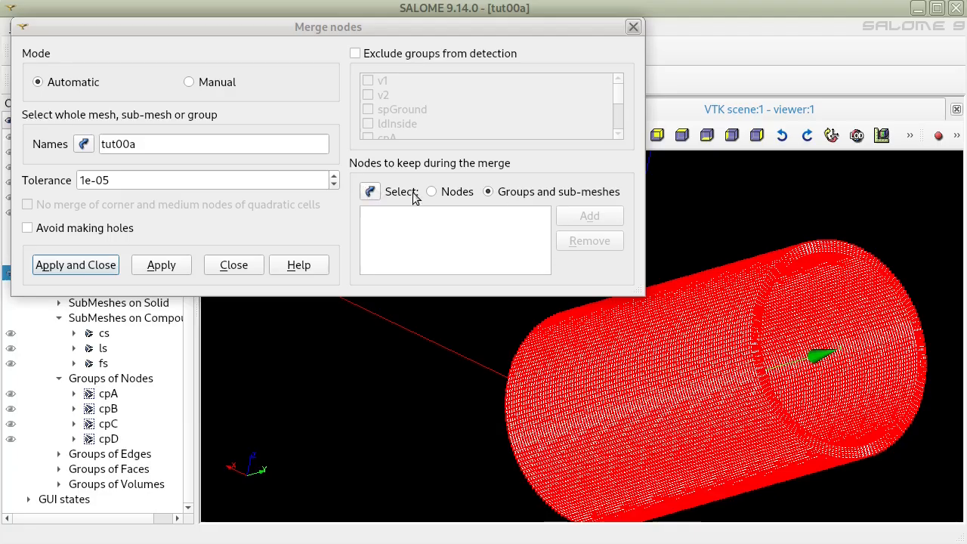
Add the node groups cpA, cpB, cpC and cpD as nodes to keep during the merge
click(371, 192)
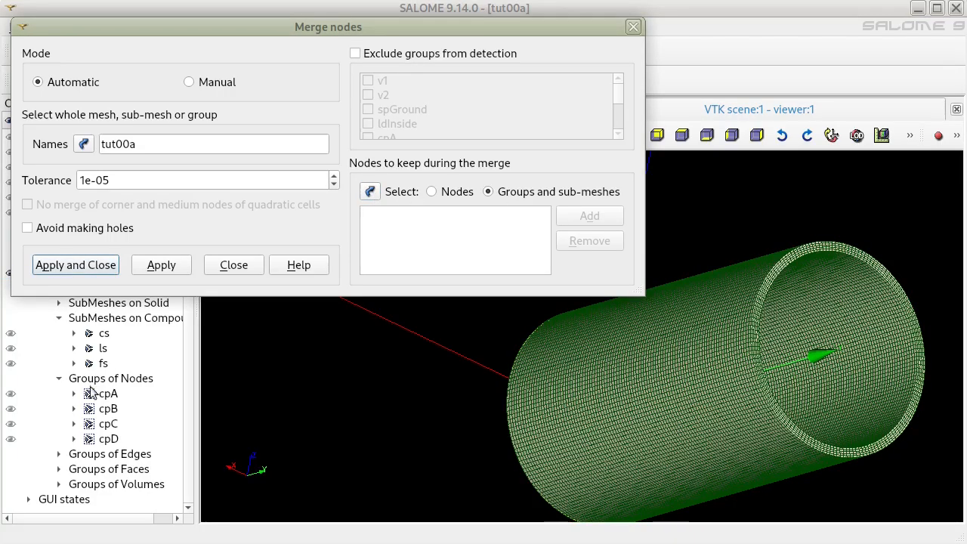
click(110, 399)
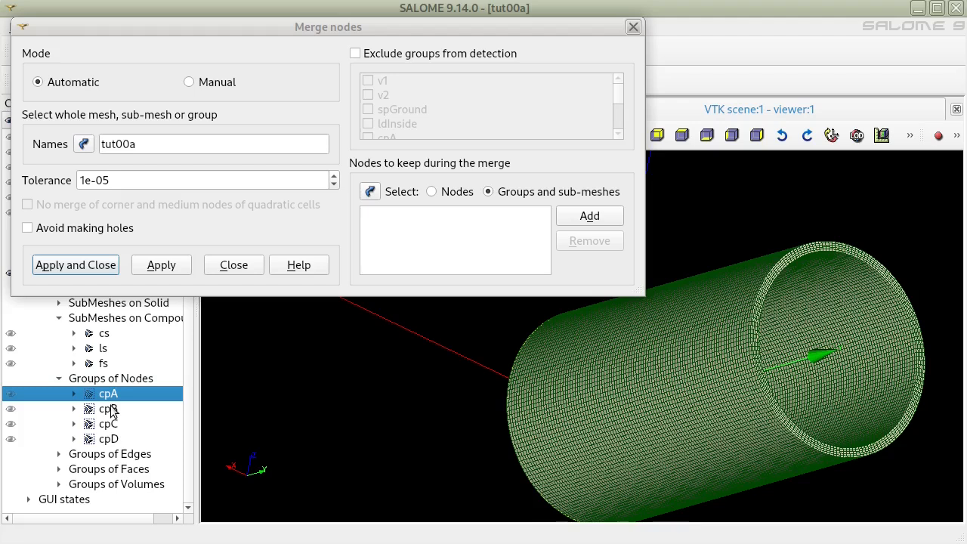
shift+click(110, 408)
shift+click(115, 424)
shift+click(122, 440)
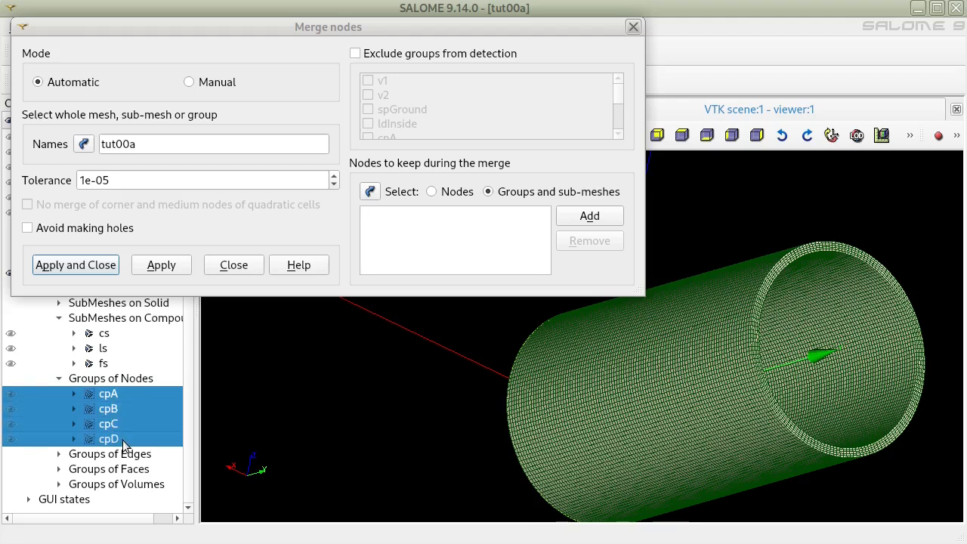
click(589, 218)
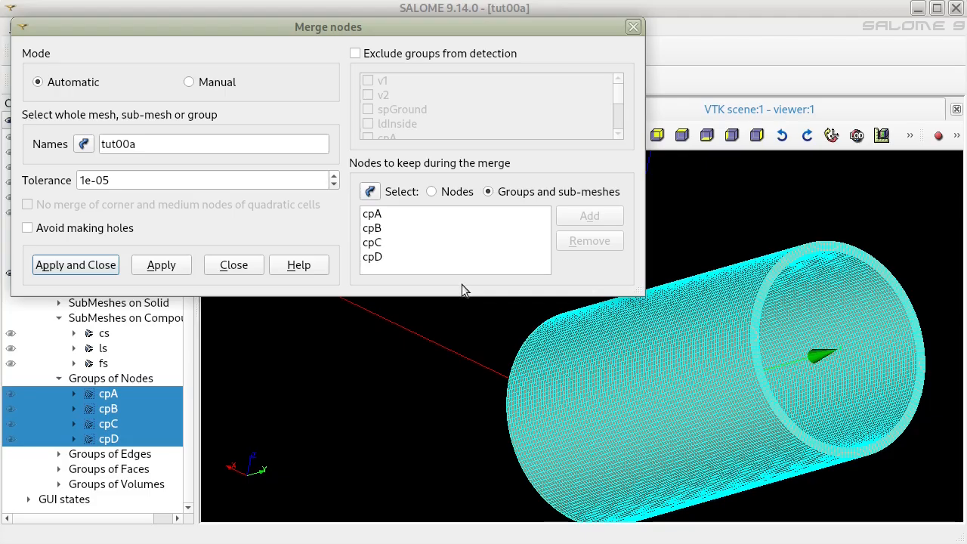
Apply the node merge on mesh tut00a and dismiss the information message
click(106, 267)
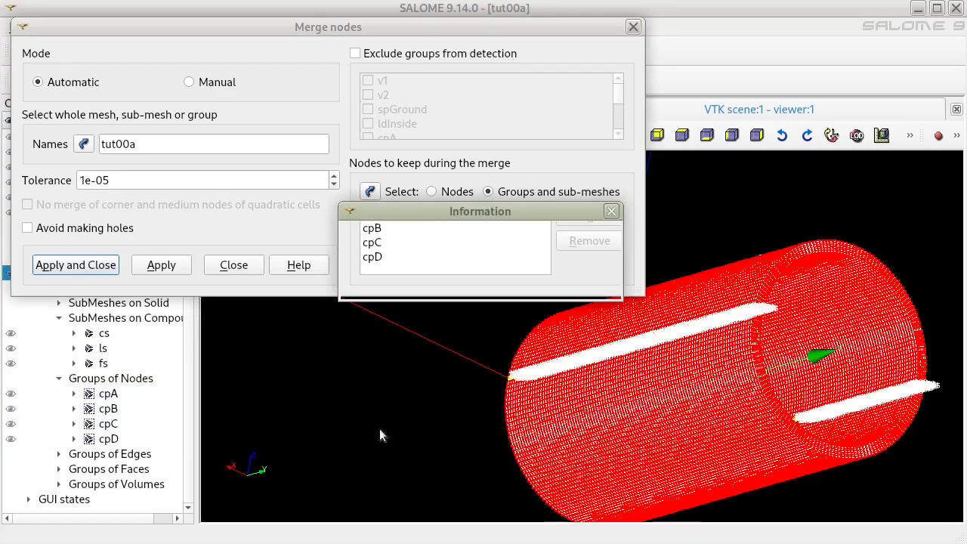
drag(531, 212, 410, 322)
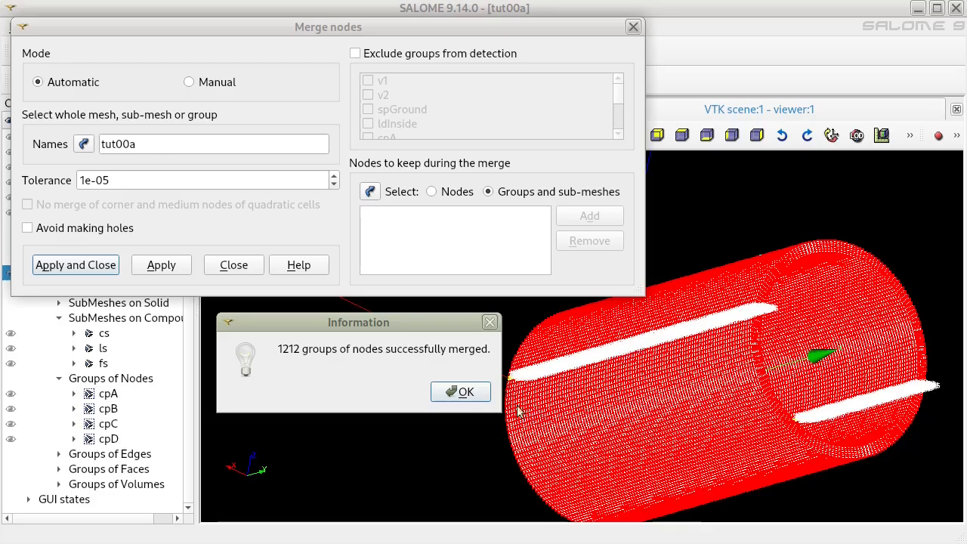
click(456, 391)
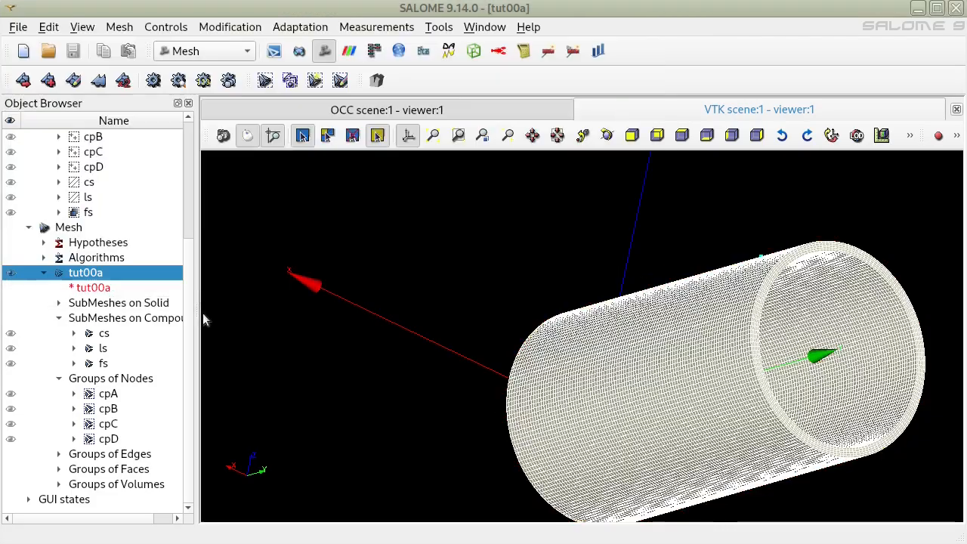
Compute the number of double nodes of mesh tut00a in the overall mesh quality information, and close it
ctrl+middle_drag(725, 325, 587, 276)
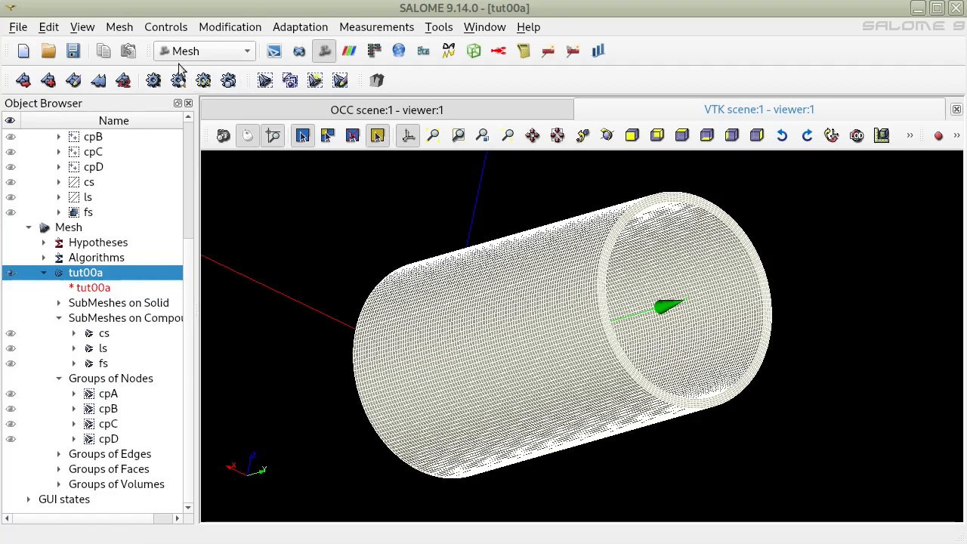
click(173, 27)
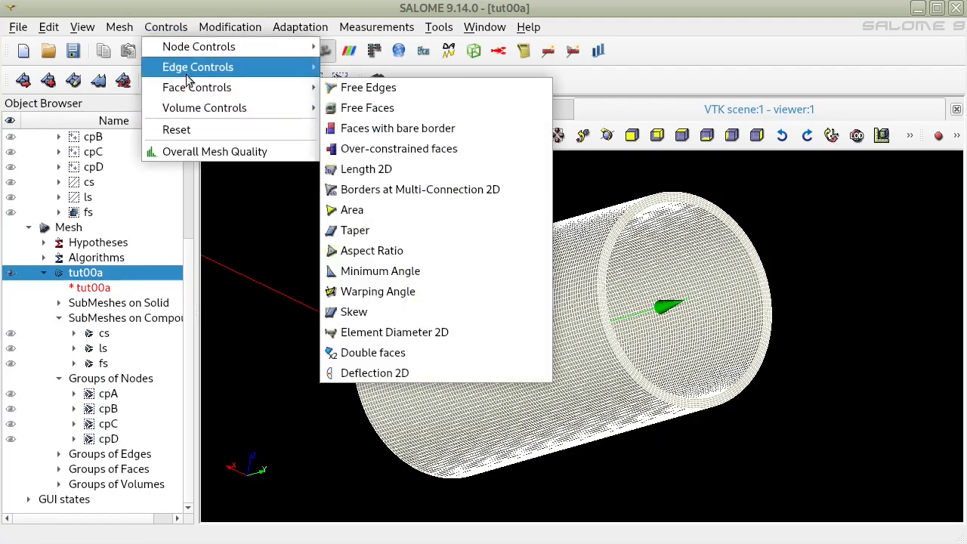
click(200, 153)
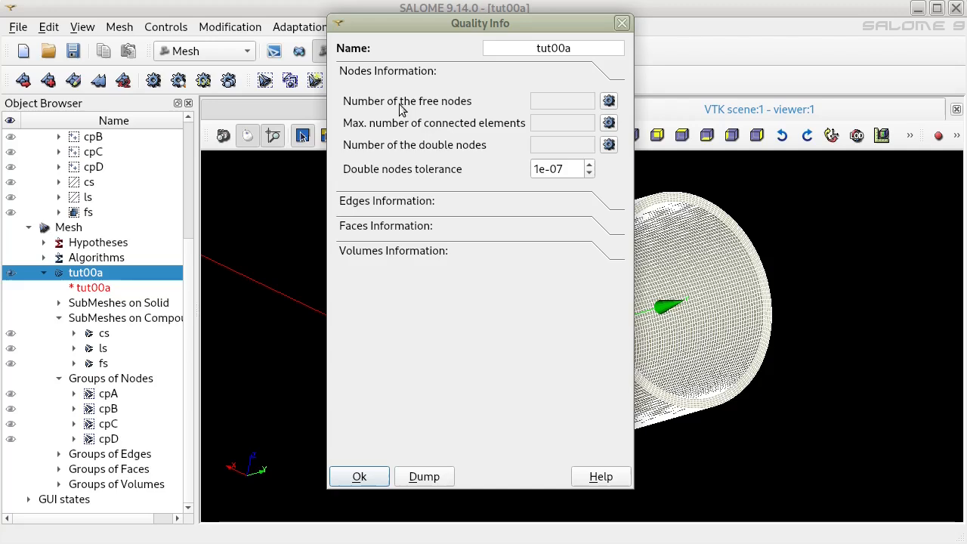
click(610, 145)
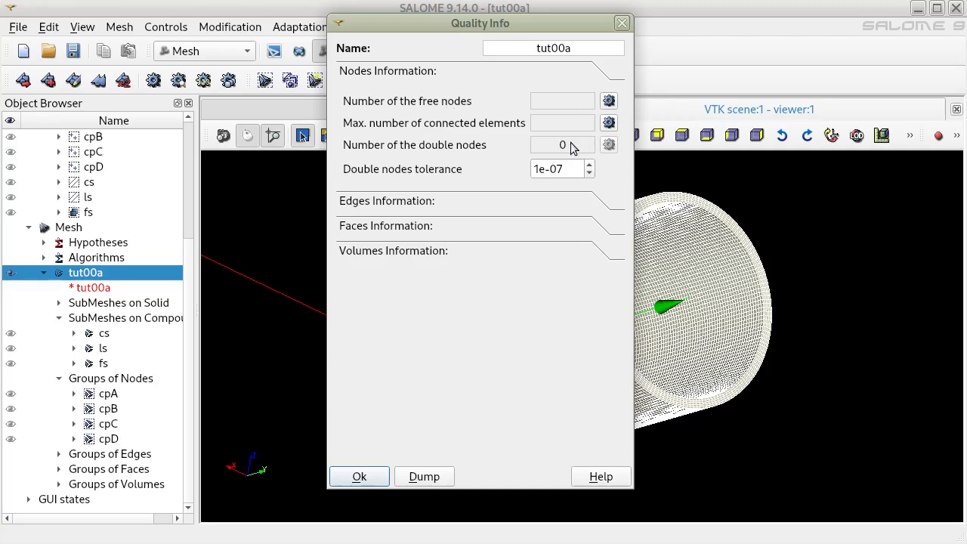
click(360, 478)
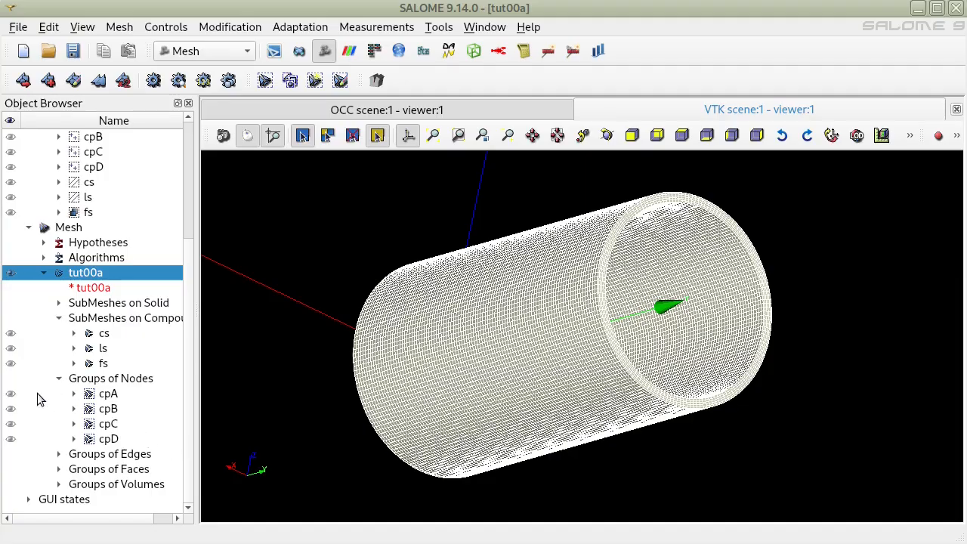
Display the node groups of tut00a one by one and examine the cpC and cpD nodes on the pipe's end face
click(11, 394)
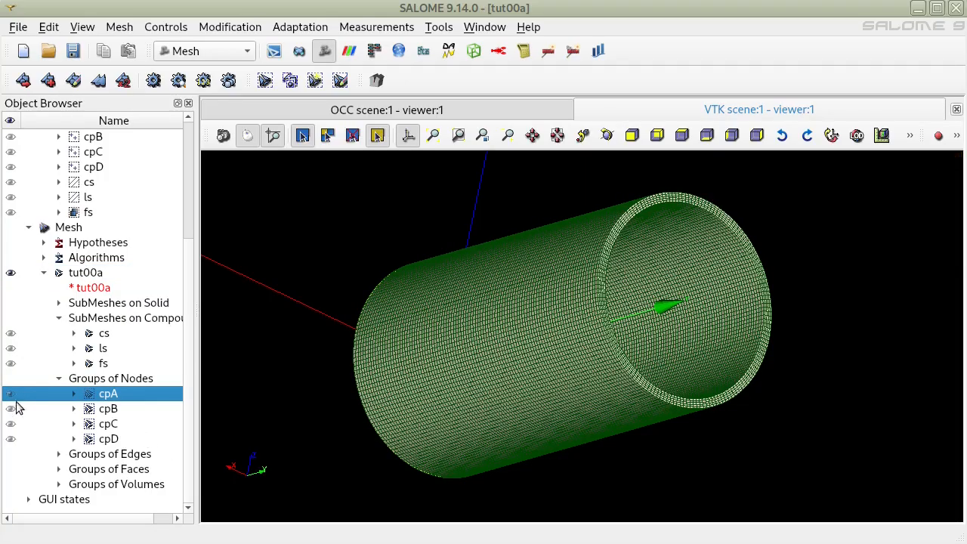
click(14, 408)
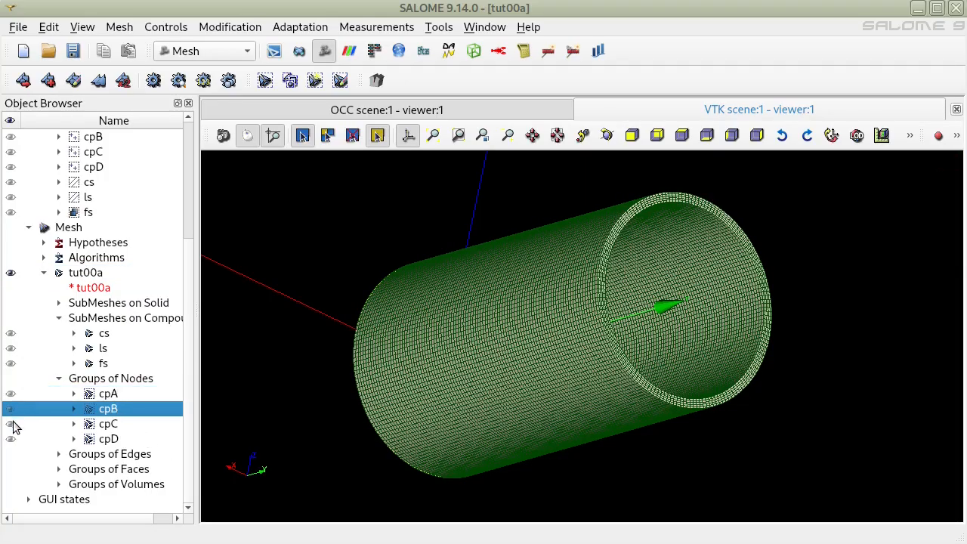
click(13, 427)
scroll(605, 253, up, 10)
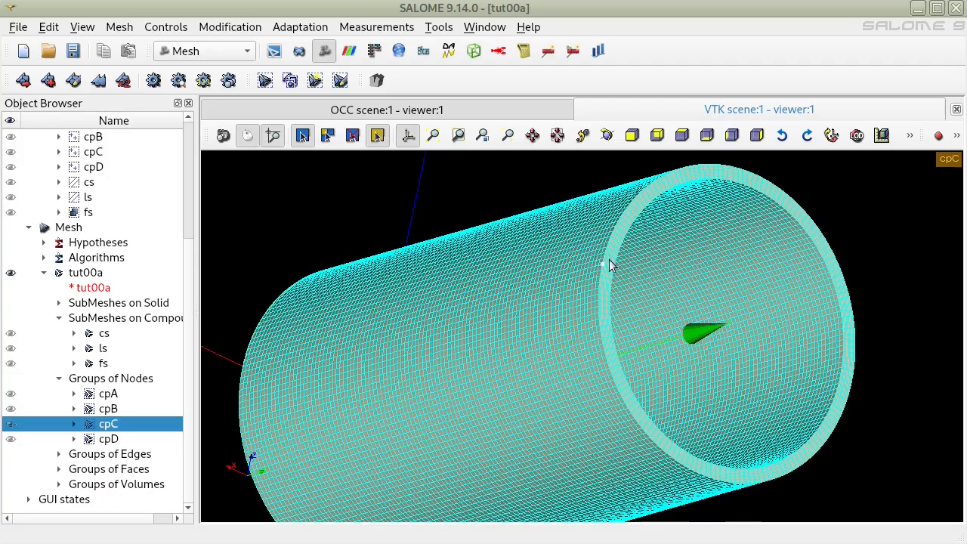
scroll(595, 268, up, 3)
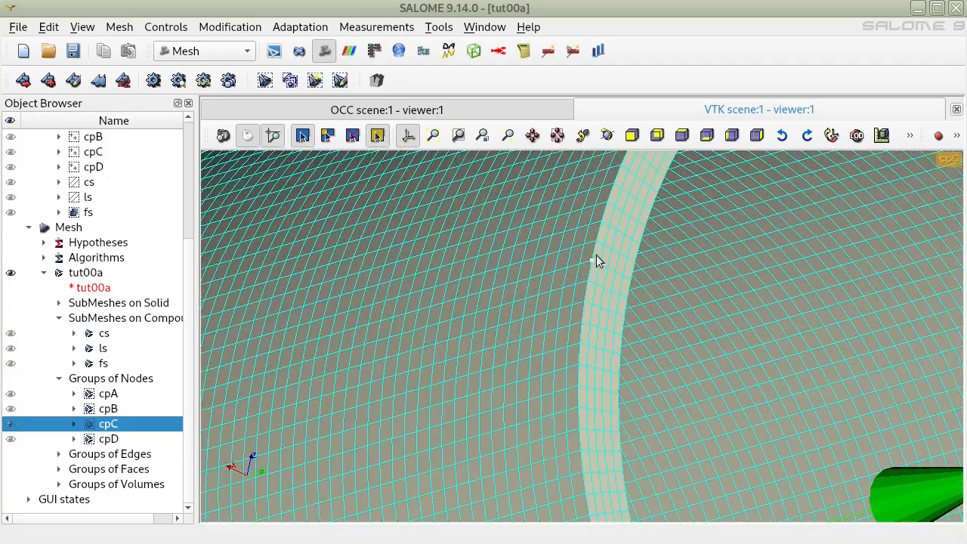
click(10, 441)
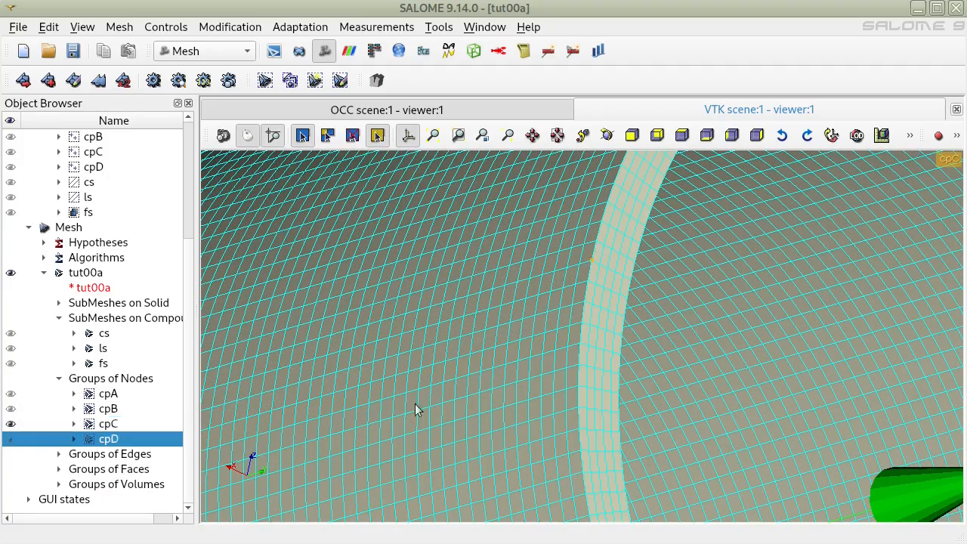
scroll(632, 274, up, 2)
scroll(632, 268, up, 1)
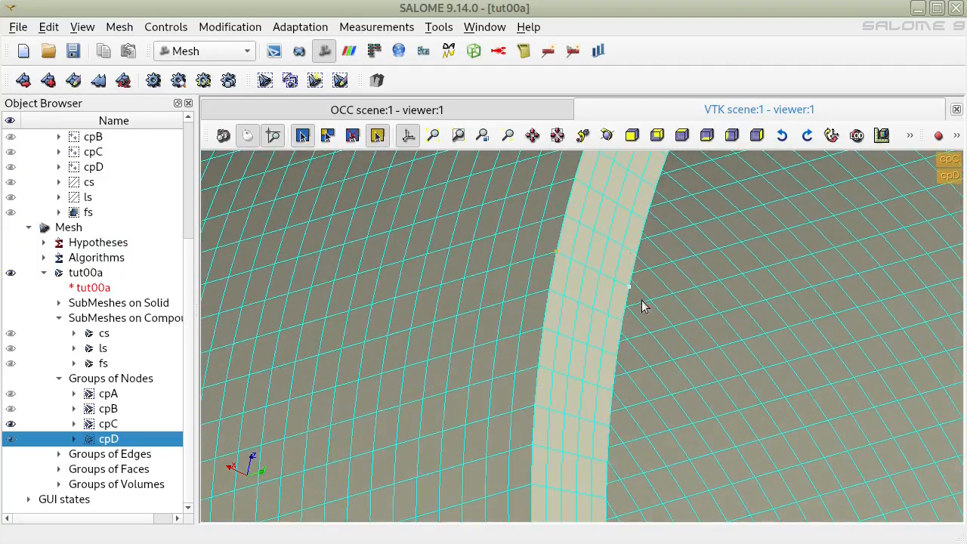
scroll(609, 275, down, 8)
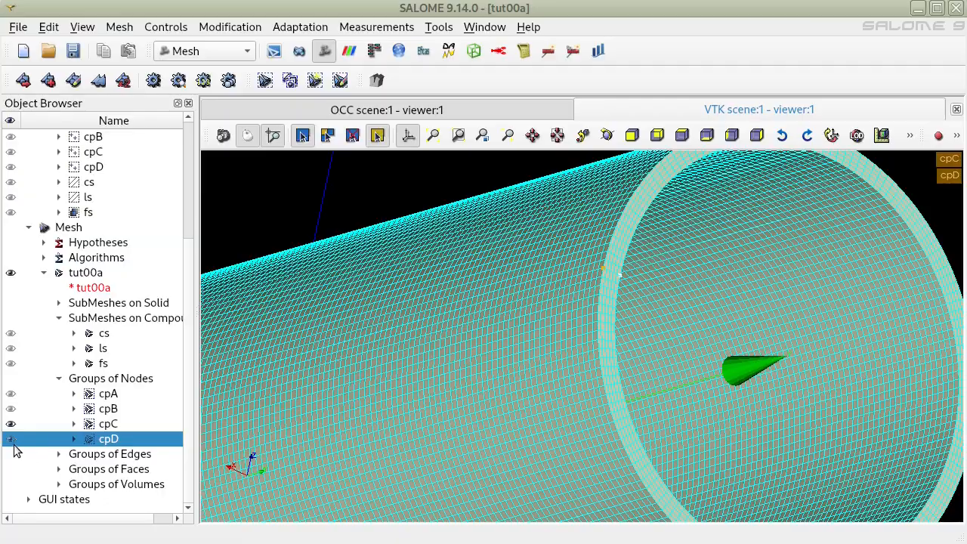
Hide the node groups cpD and cpC and clear the selection
click(12, 441)
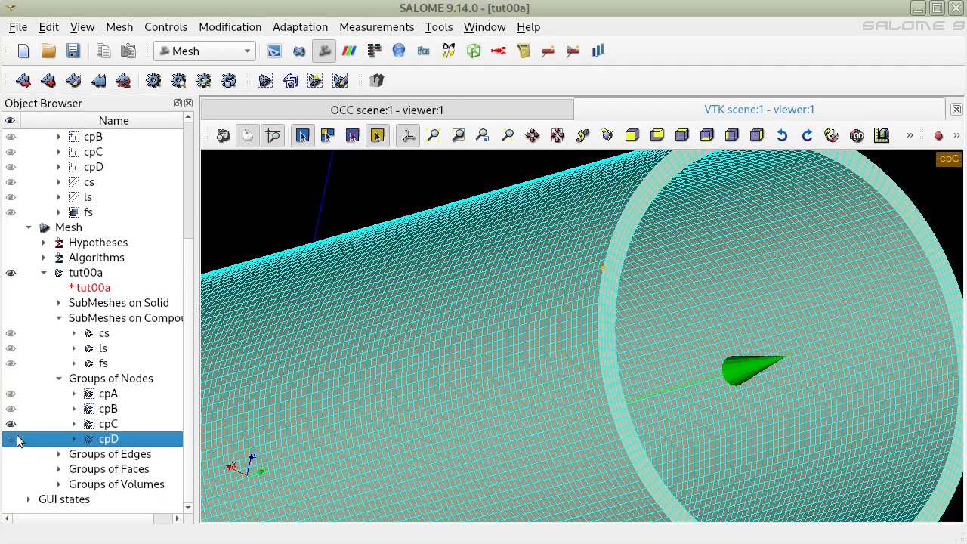
click(10, 424)
click(400, 237)
scroll(503, 227, down, 3)
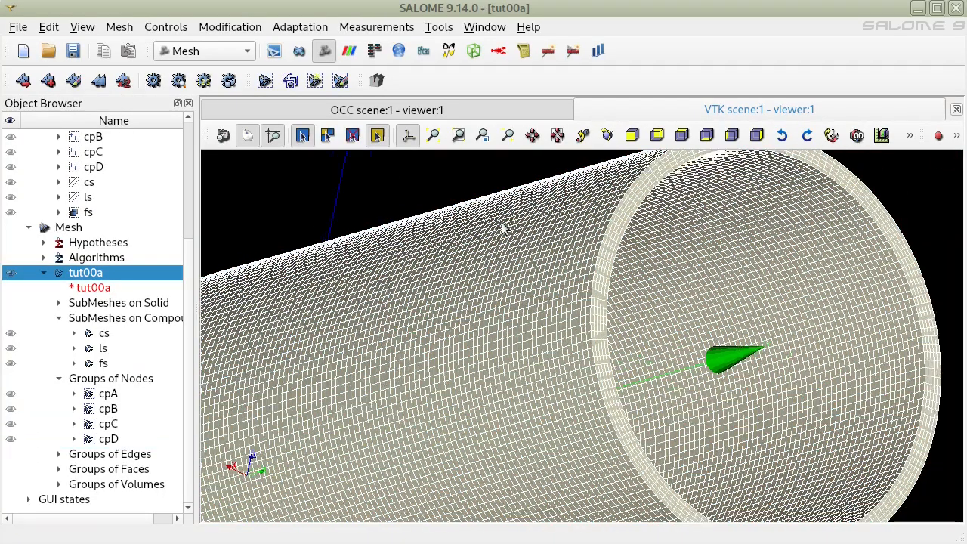
Show the node groups cpC and cpD again to inspect their nodes on the pipe's rim, and hide both
click(11, 424)
click(13, 441)
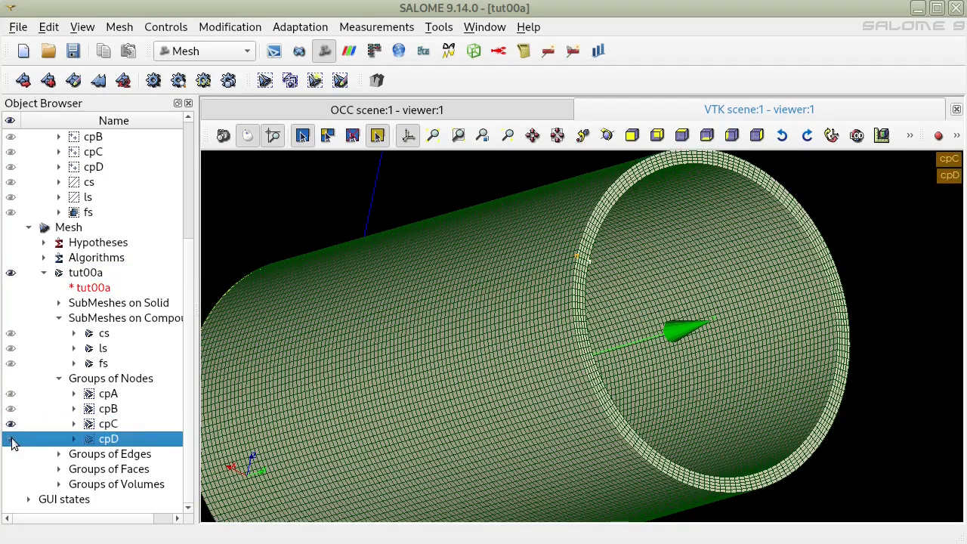
scroll(911, 244, up, 2)
scroll(838, 201, down, 3)
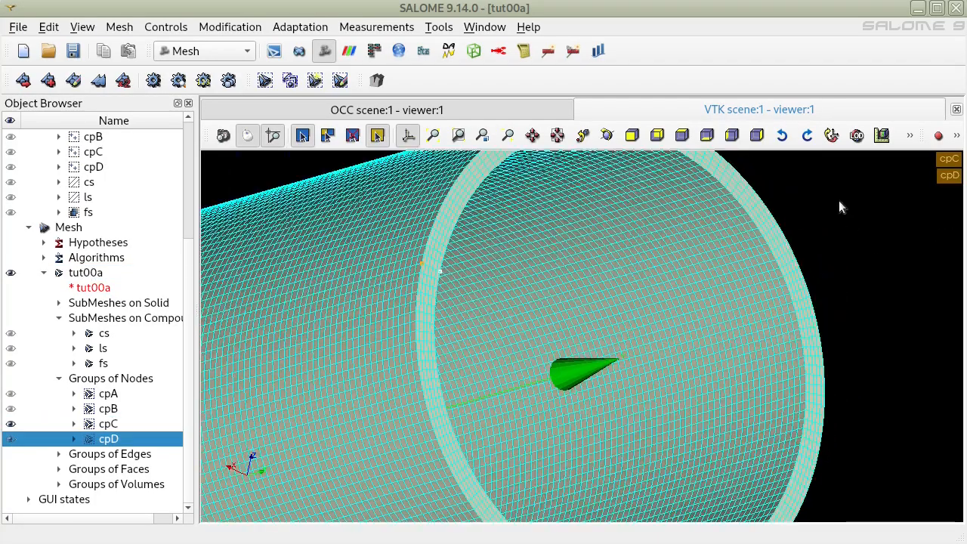
scroll(856, 207, down, 3)
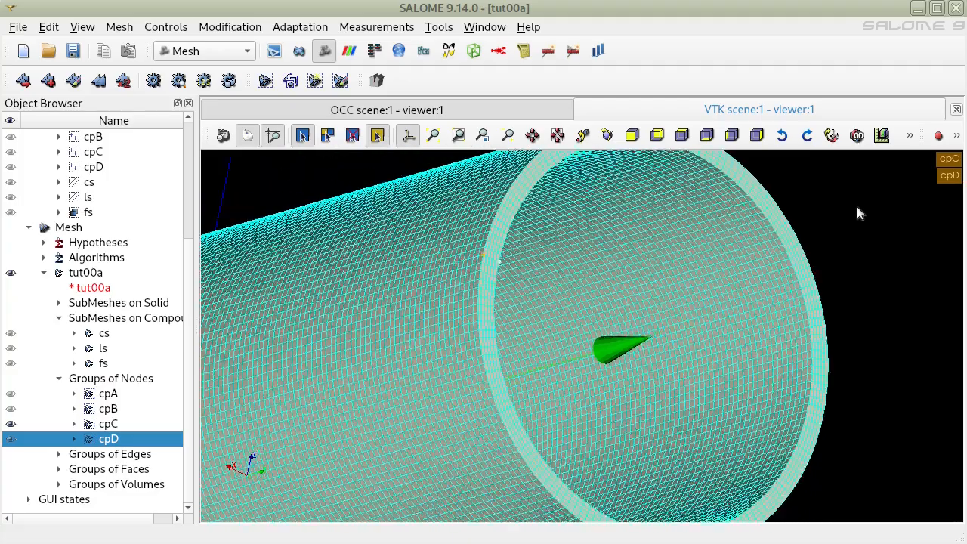
click(11, 424)
click(11, 438)
scroll(479, 251, down, 2)
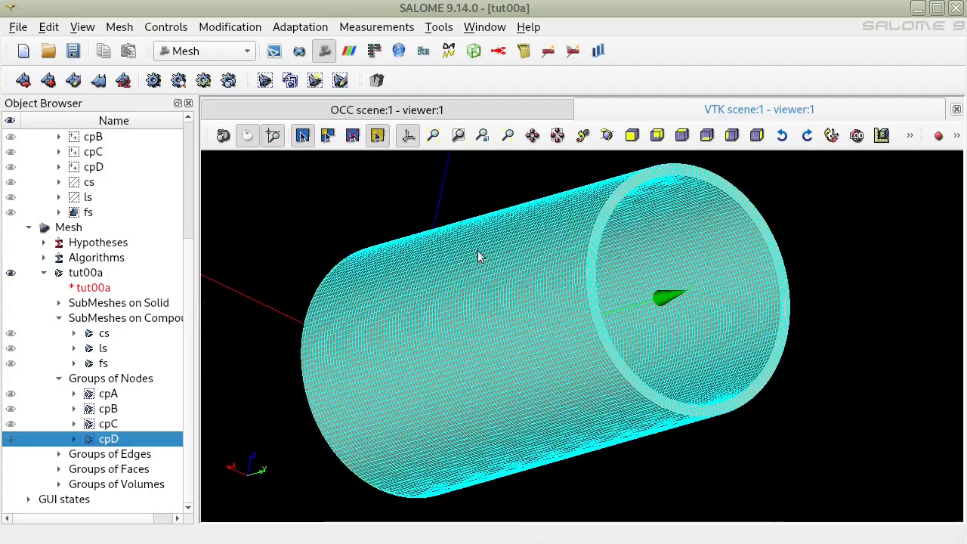
Recentre the pipe mesh, clear the selection and save the study
middle_drag(517, 247, 555, 254)
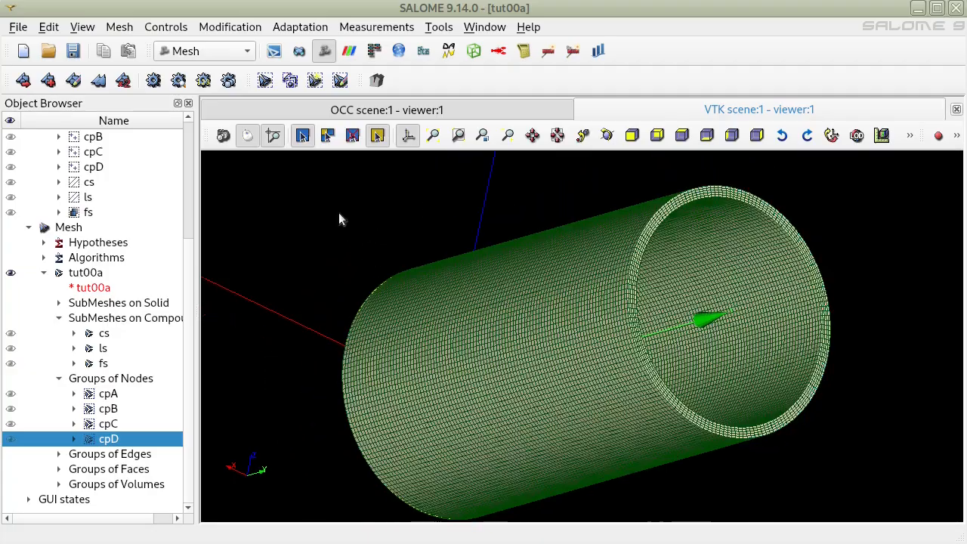
click(338, 213)
click(75, 51)
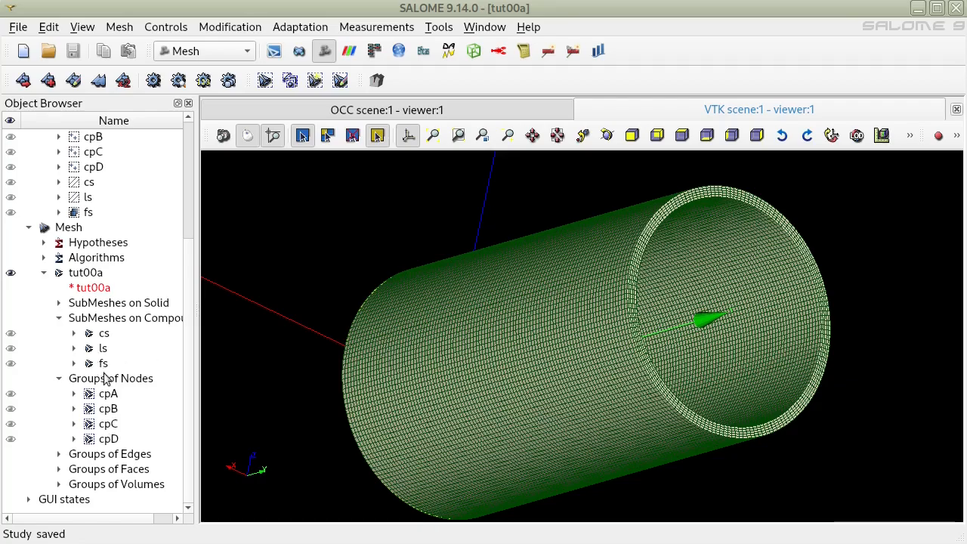
Start the Merge Elements transformation in automatic mode with the whole mesh tut00a as its target
click(86, 273)
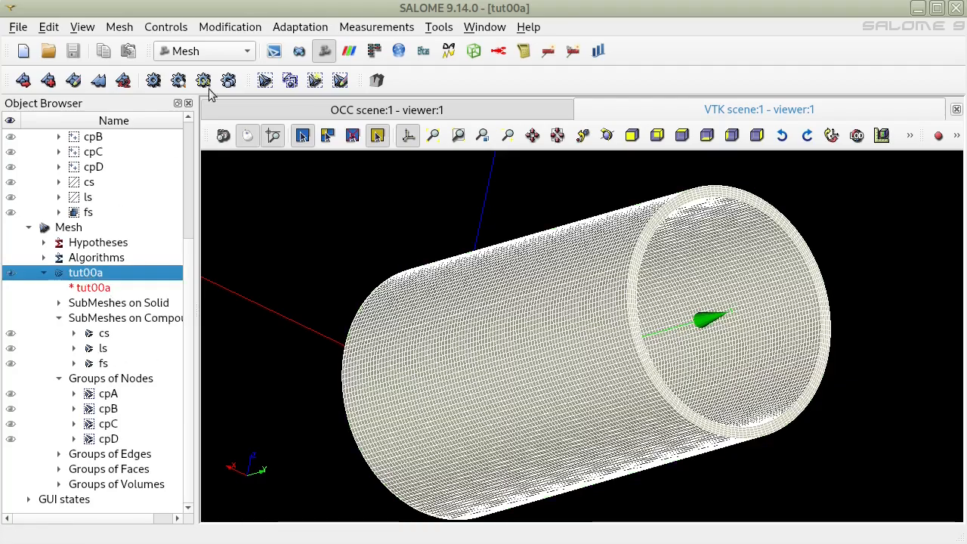
click(245, 27)
mouse_move(253, 93)
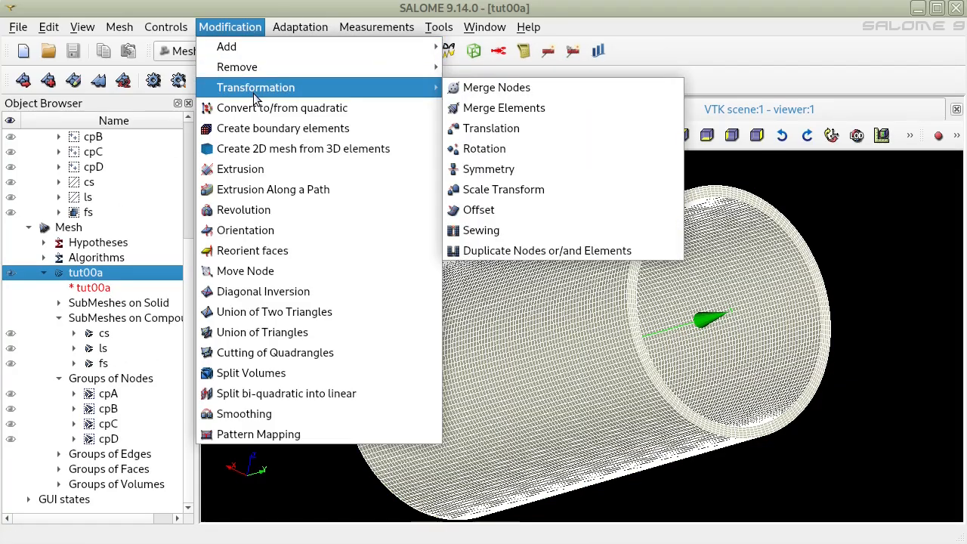
click(562, 111)
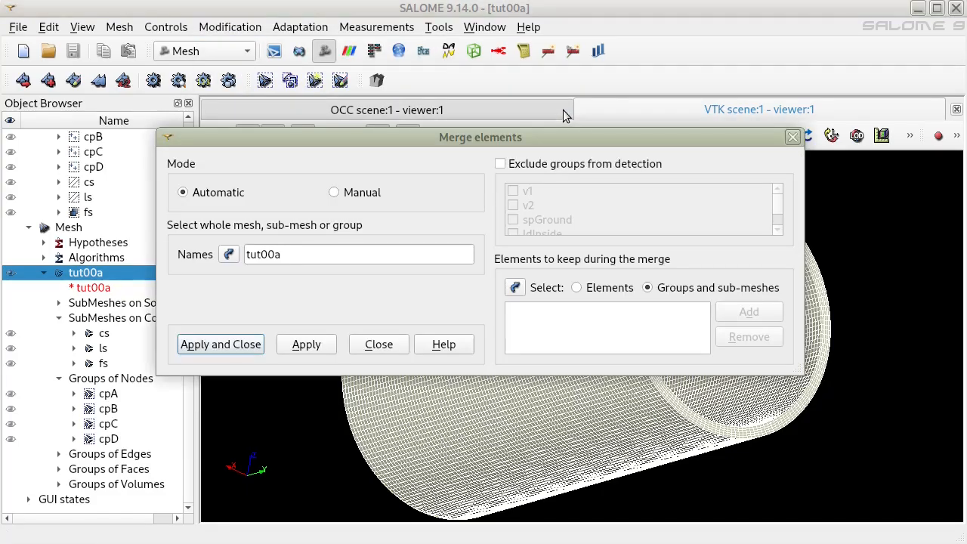
Add the groups cpA, cpB, cpC and cpD as elements to keep during the merge
click(514, 287)
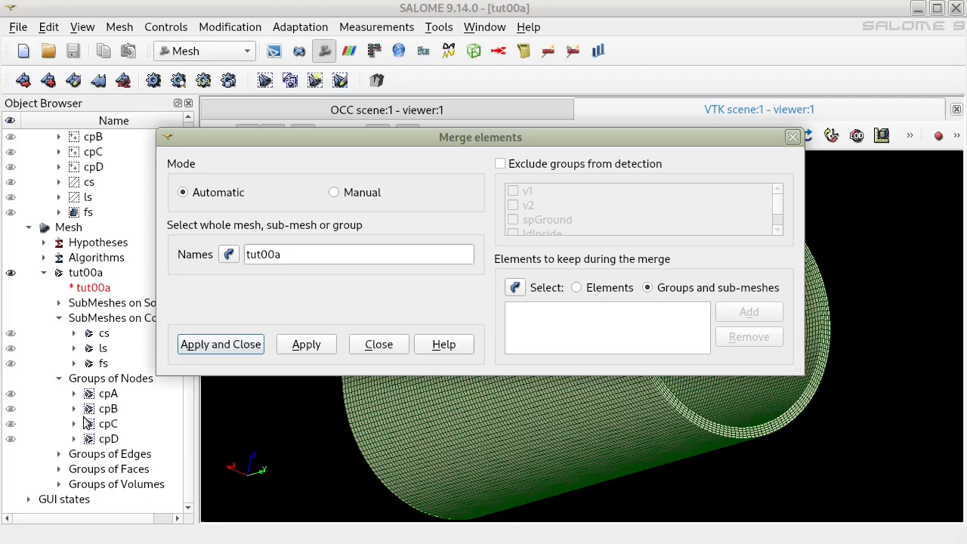
click(112, 395)
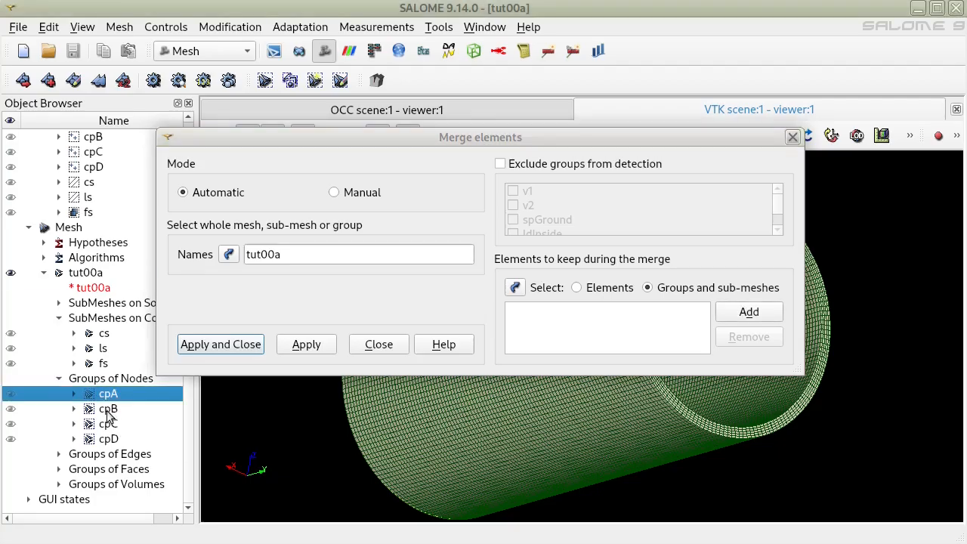
ctrl+click(108, 409)
ctrl+click(108, 424)
ctrl+click(108, 439)
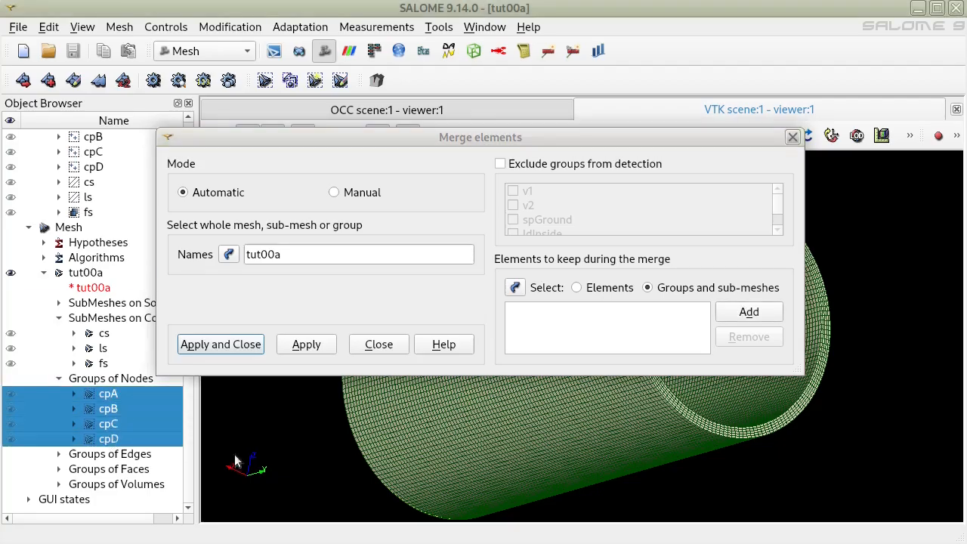
click(749, 313)
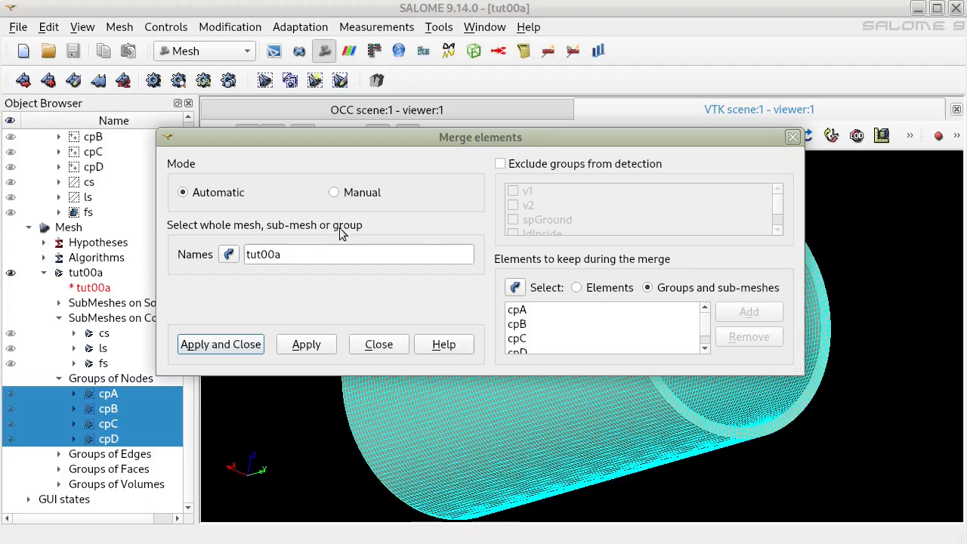
Apply the element merge on mesh tut00a with the pipe kept in view, and dismiss the information message
drag(506, 141, 361, 31)
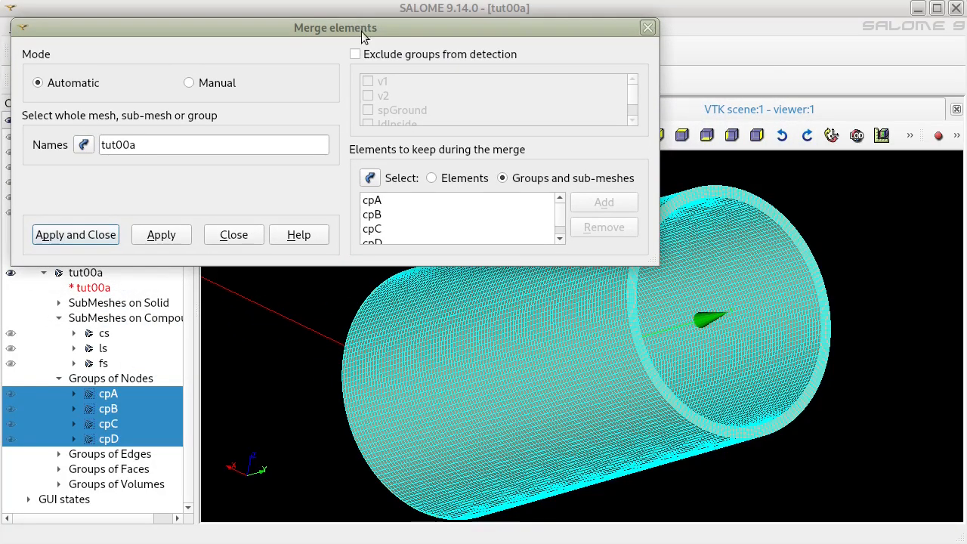
ctrl+middle_drag(662, 401, 775, 402)
scroll(774, 402, down, 1)
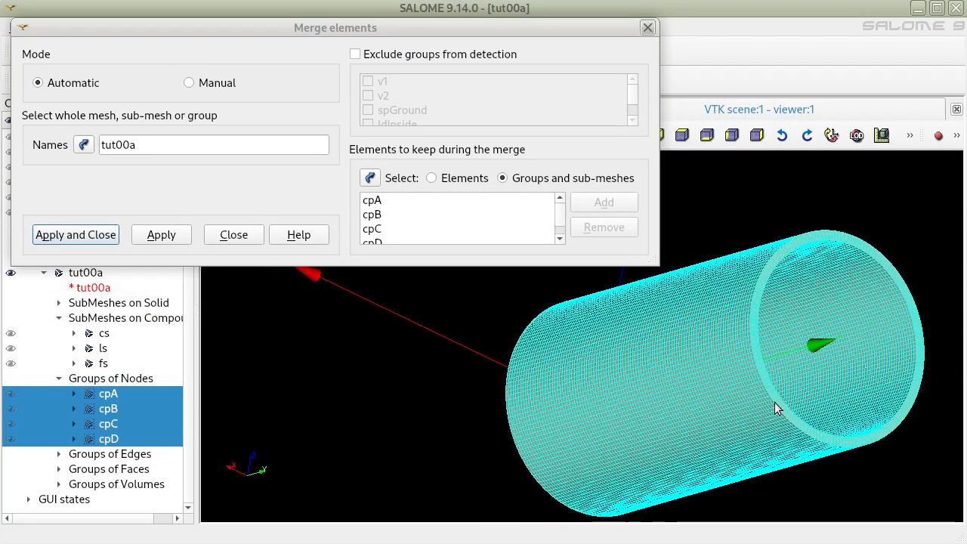
click(85, 236)
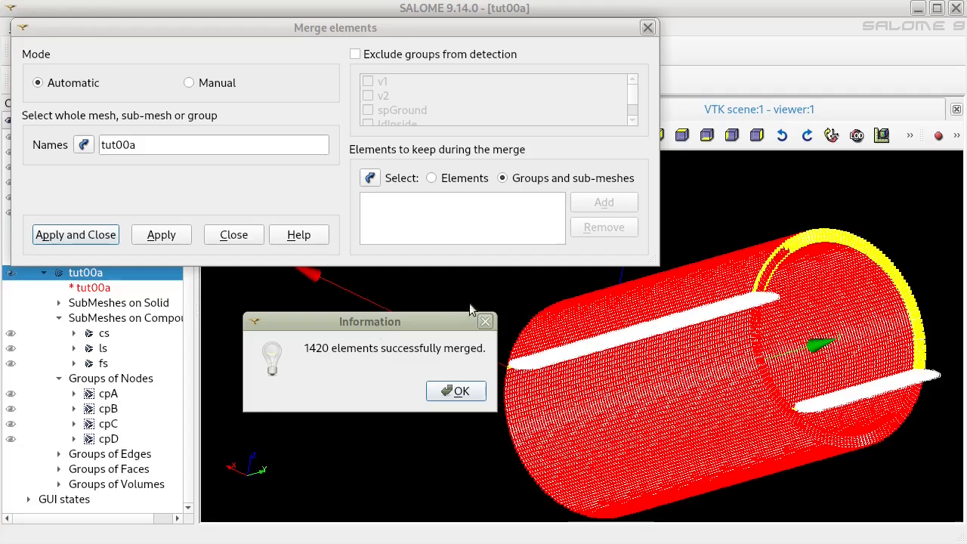
click(480, 390)
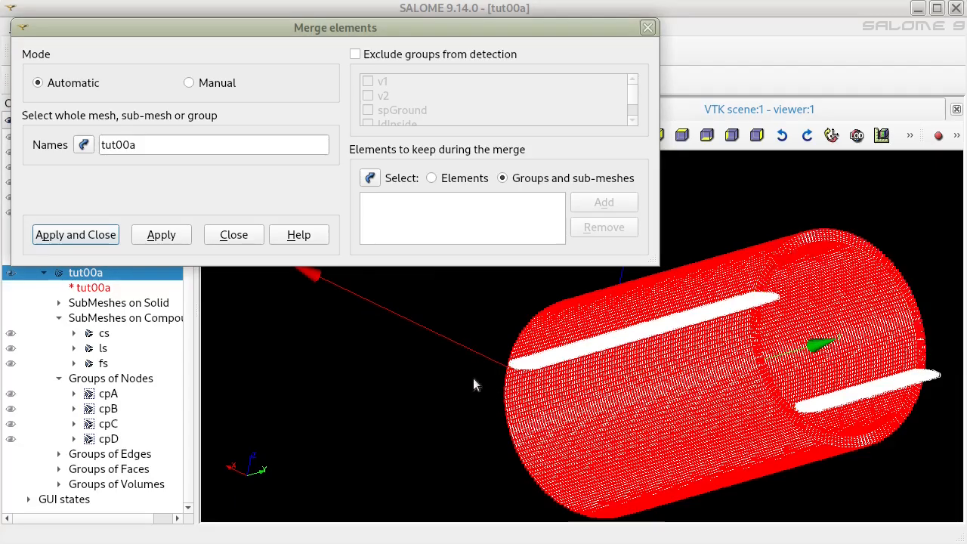
click(79, 236)
Bring the merged pipe mesh back to the middle of the view and save the study
middle_drag(800, 380, 650, 339)
scroll(529, 267, up, 1)
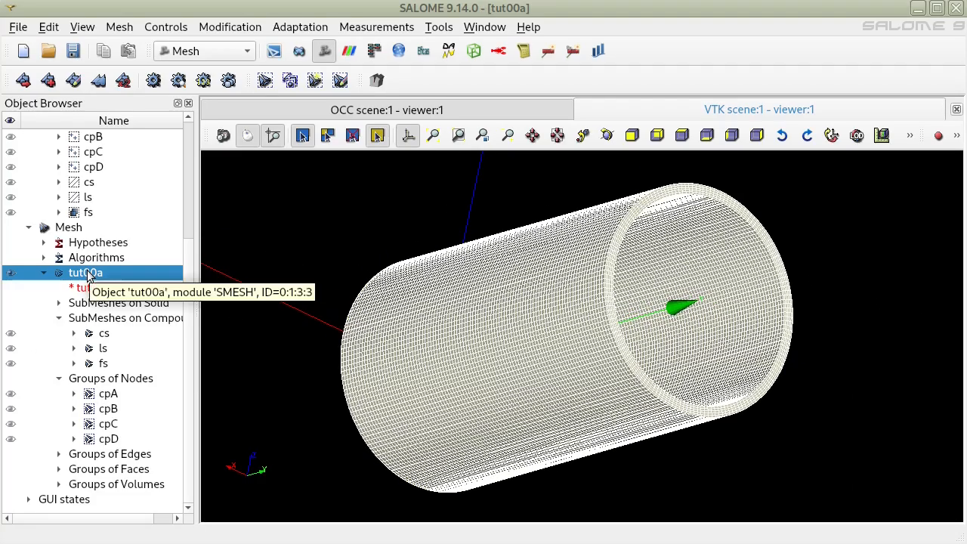
click(72, 51)
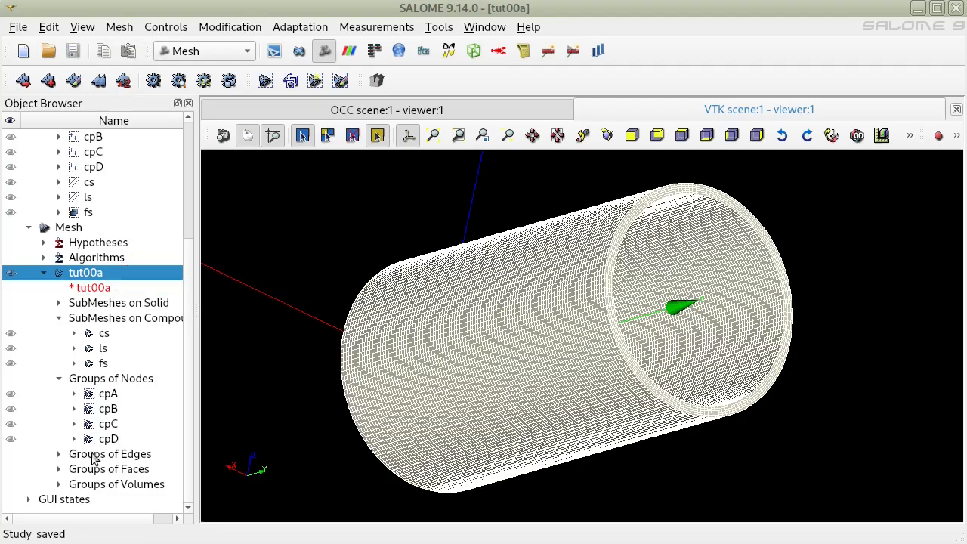
Display the node groups cpA, cpB, cpC and cpD on the merged mesh to check them
click(12, 394)
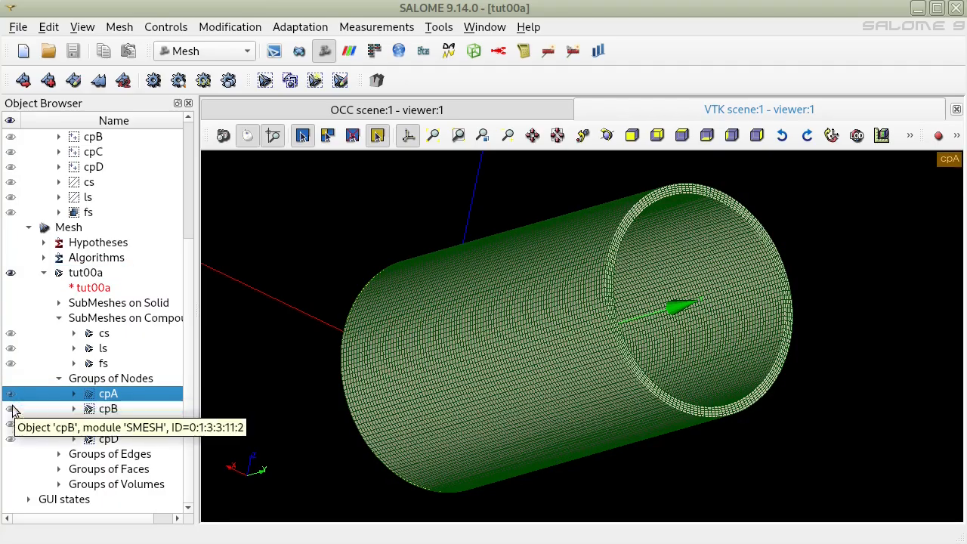
click(11, 409)
click(6, 424)
click(10, 439)
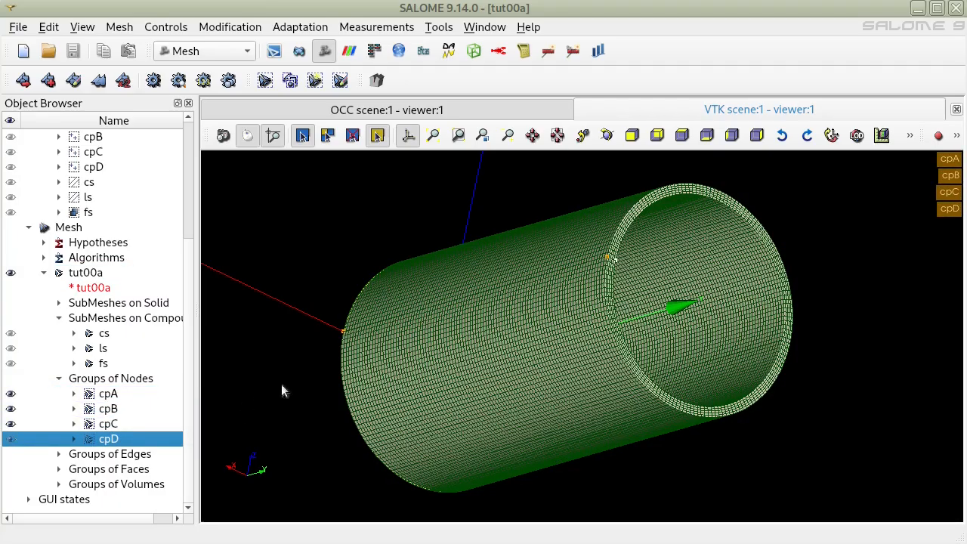
Examine the displayed node groups cpA, cpB, cpC and cpD at both ends of the pipe mesh
drag(303, 344, 759, 330)
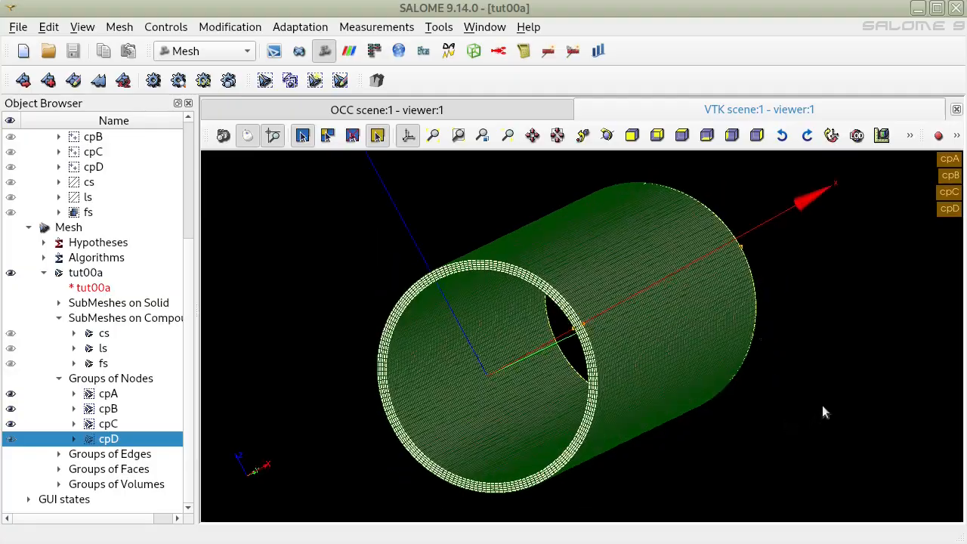
scroll(853, 369, up, 5)
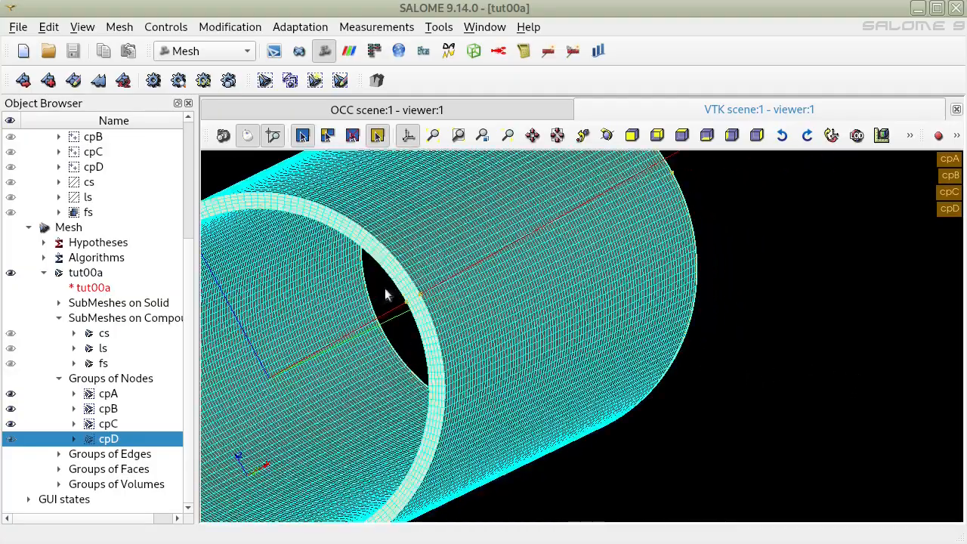
scroll(385, 287, up, 3)
drag(416, 315, 369, 318)
scroll(369, 317, down, 8)
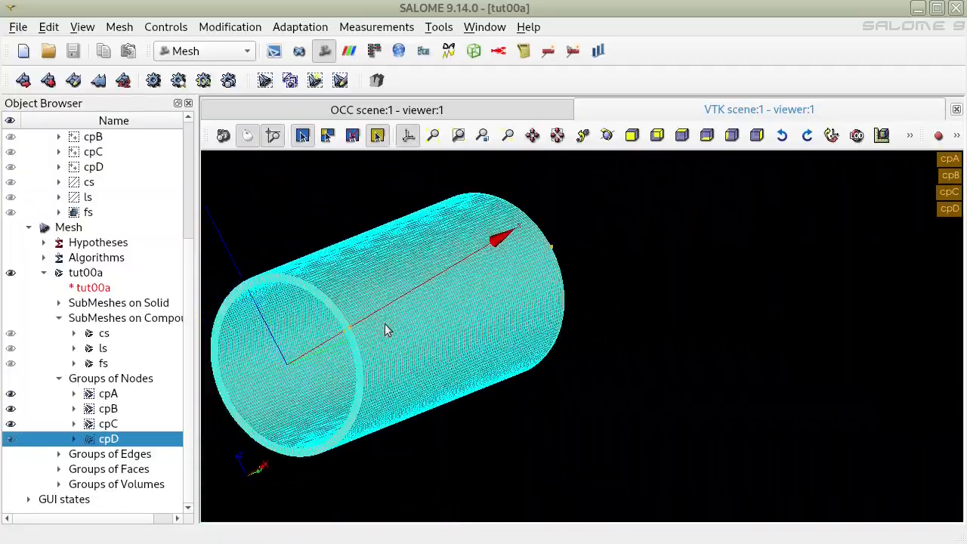
click(479, 456)
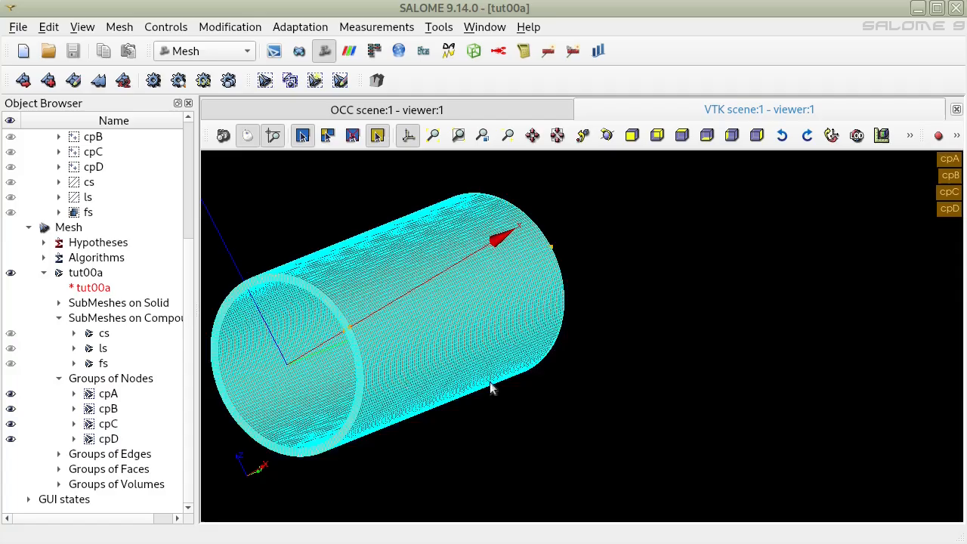
drag(691, 395, 545, 466)
drag(619, 401, 593, 421)
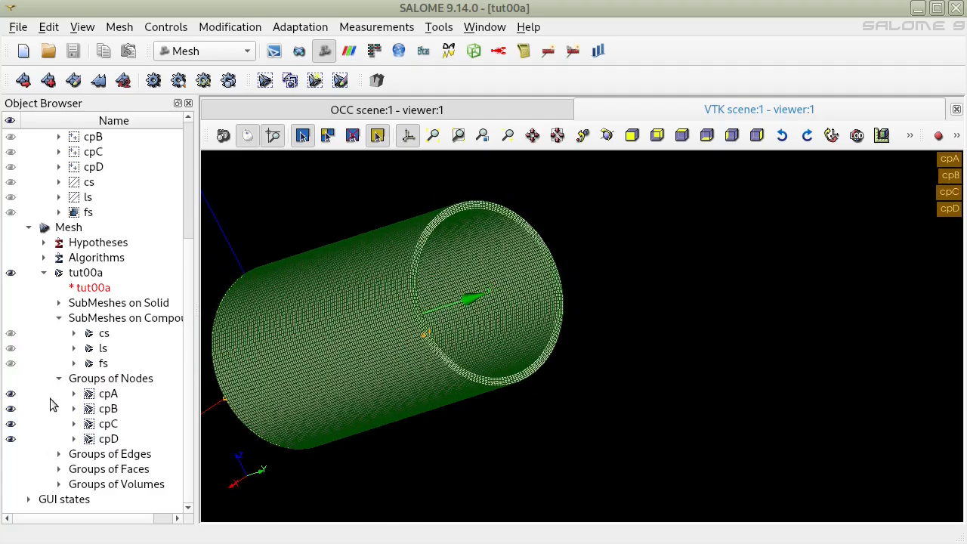
Hide the node groups cpA, cpB, cpC and cpD, leaving only mesh tut00a displayed
click(11, 393)
click(11, 408)
click(11, 423)
click(10, 439)
drag(272, 471, 284, 479)
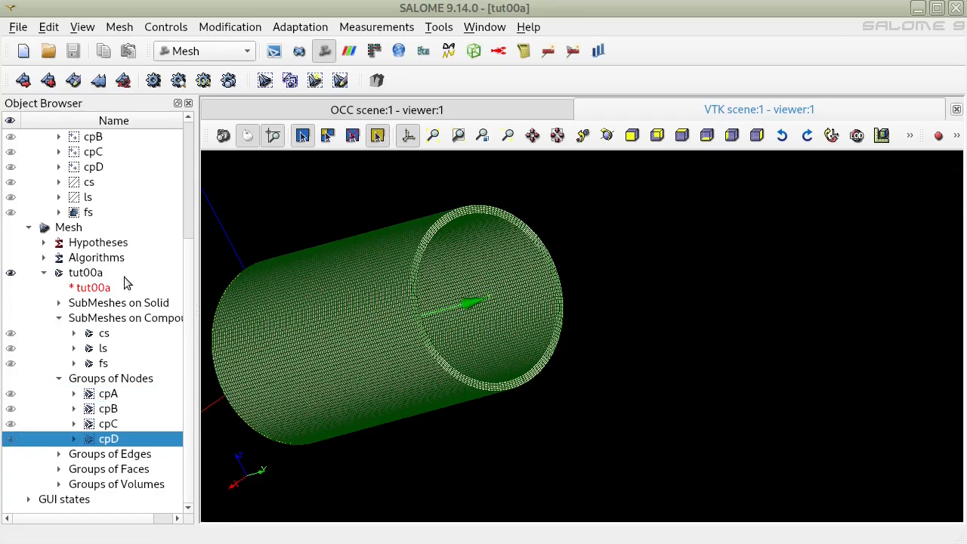
Open the overall mesh quality of tut00a and compute its free nodes, maximum connected elements and double nodes
click(92, 272)
click(162, 28)
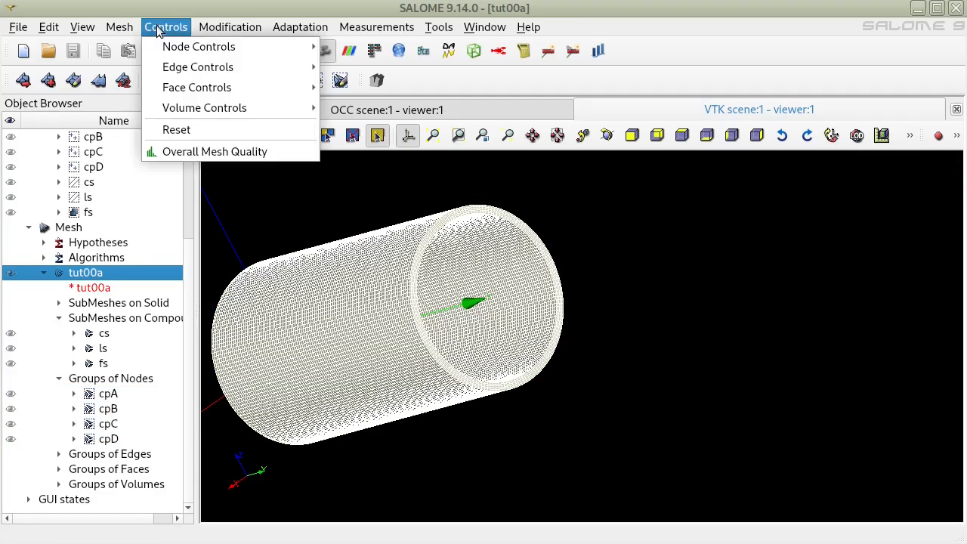
click(215, 151)
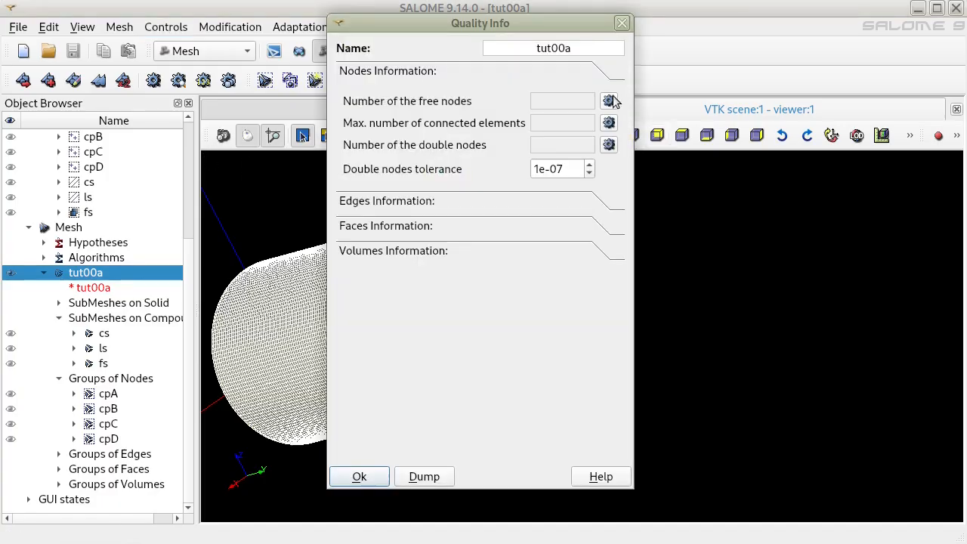
click(608, 122)
click(608, 144)
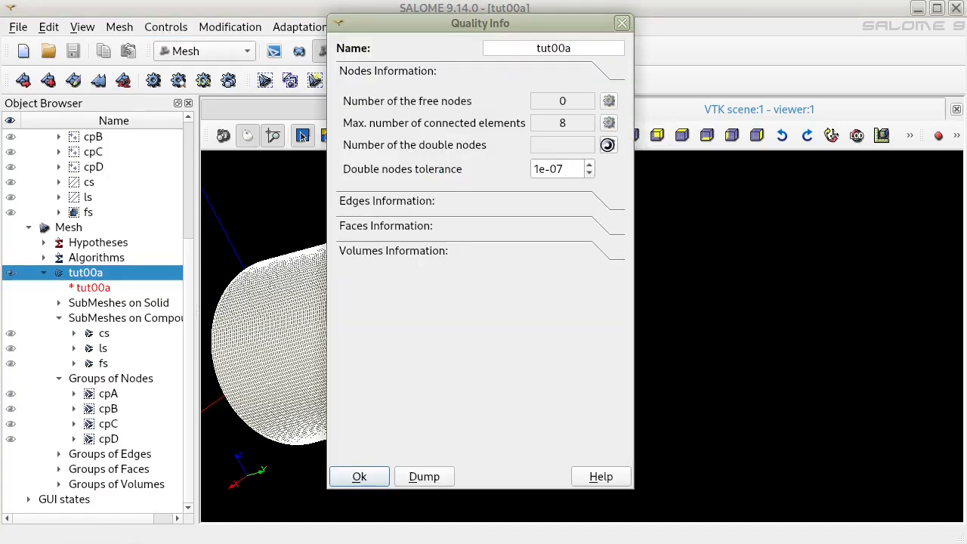
Compute the double faces, over-constrained faces and aspect ratio histogram in the faces quality information
click(509, 198)
click(495, 190)
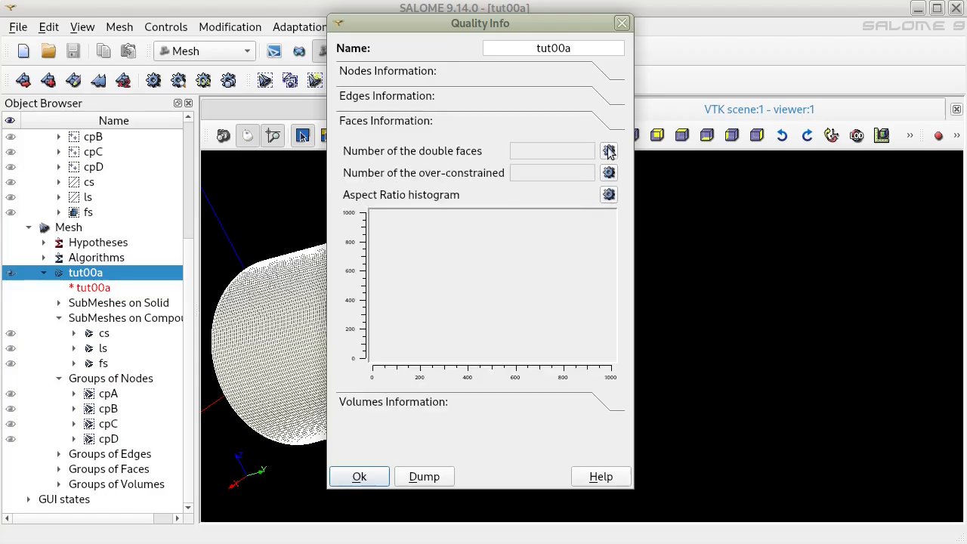
click(609, 173)
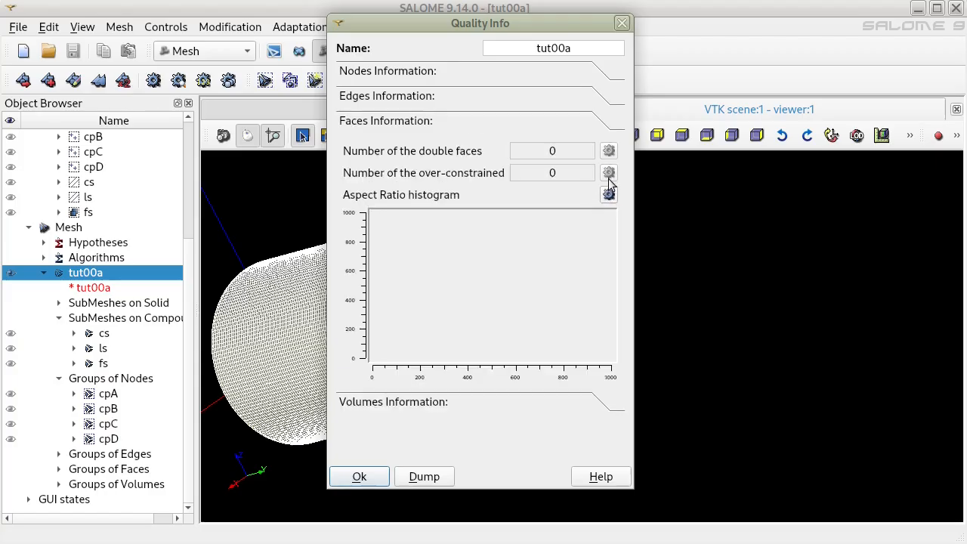
click(608, 195)
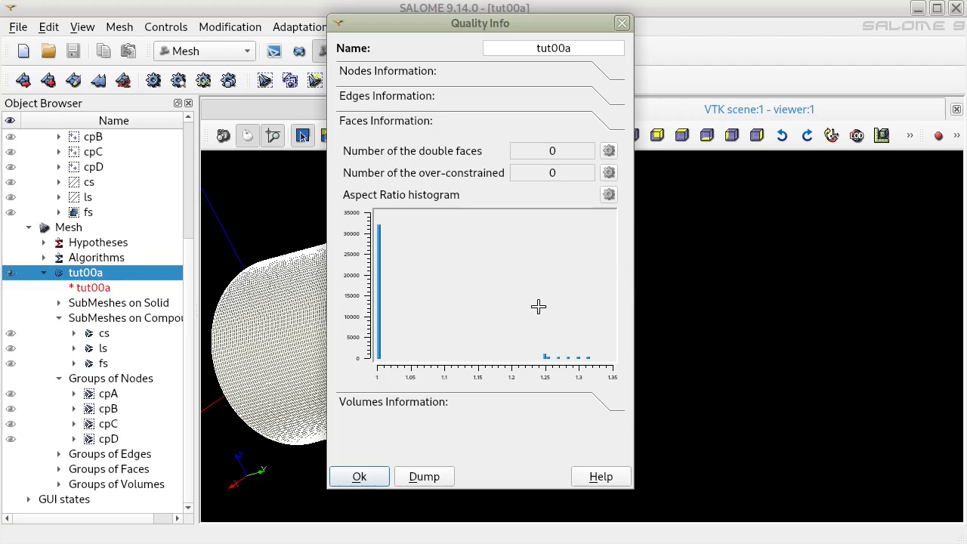
Compute the double volumes, over-constrained volumes and Aspect Ratio 3D histogram, and close the quality information
click(435, 397)
click(607, 176)
click(609, 197)
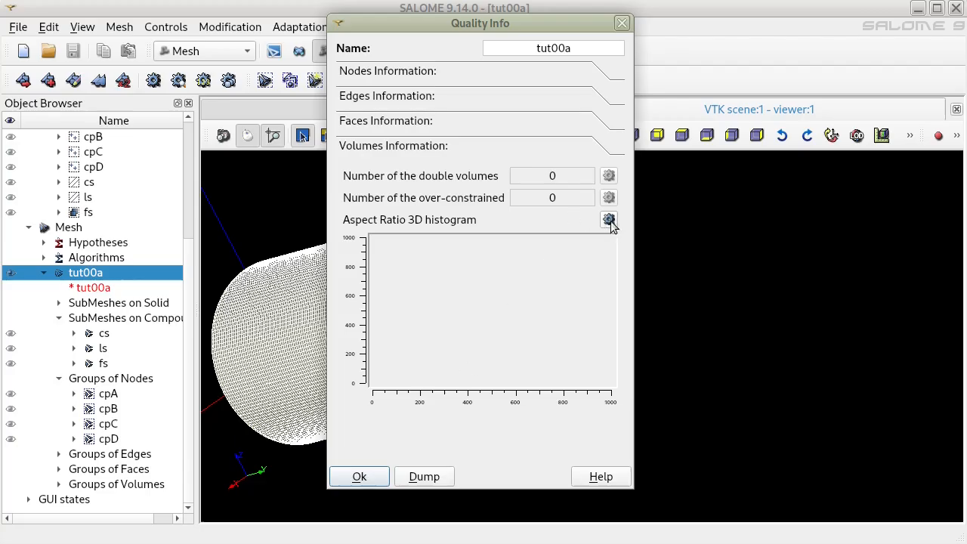
click(609, 220)
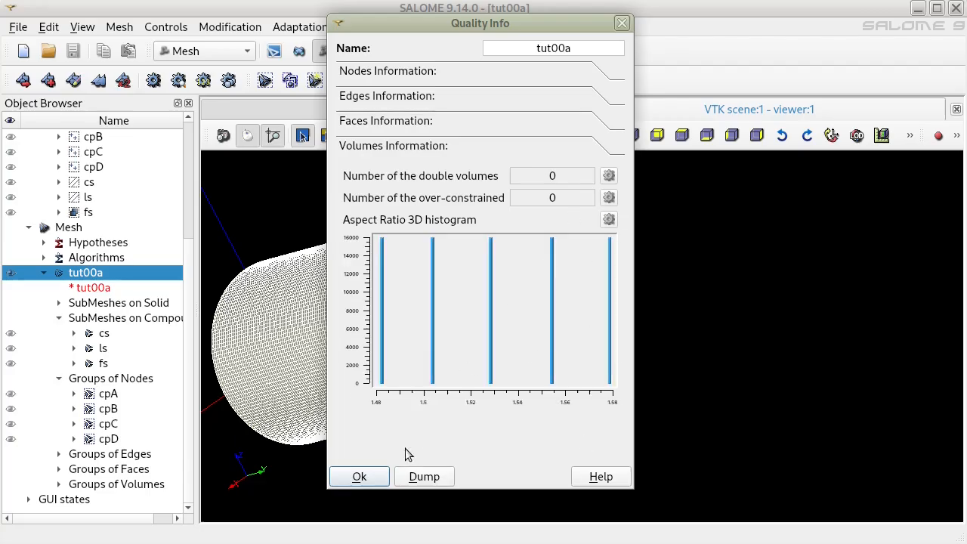
click(359, 476)
click(166, 27)
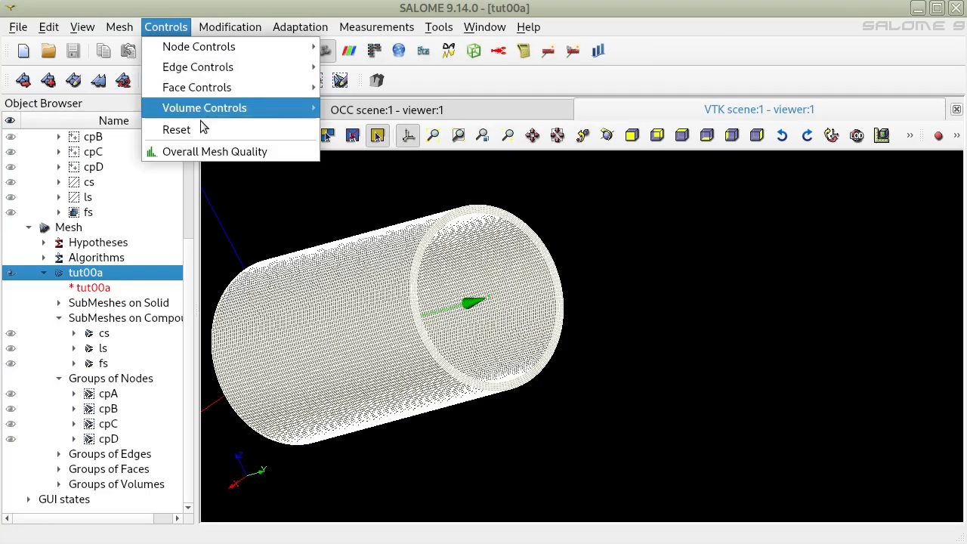
click(498, 228)
middle_drag(606, 228, 818, 253)
scroll(672, 271, up, 1)
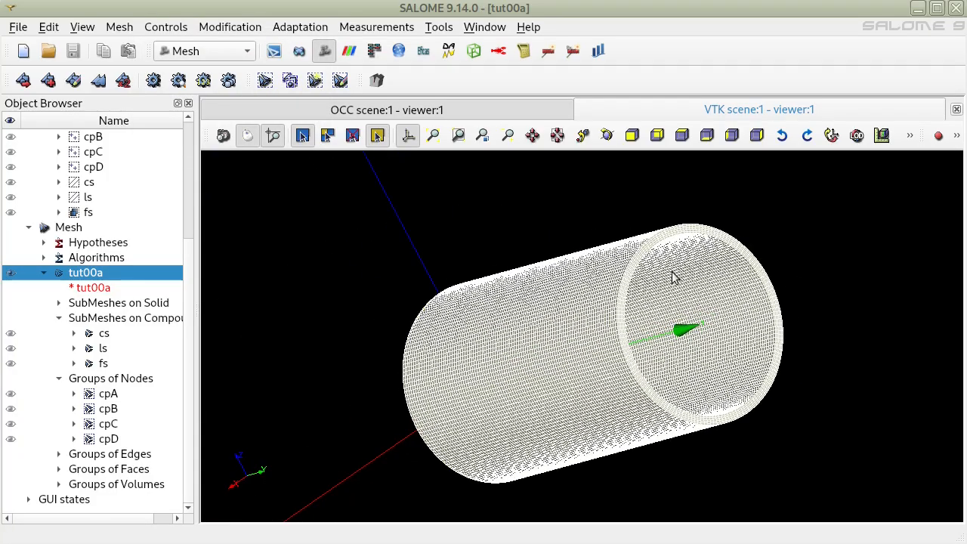
click(781, 437)
click(166, 27)
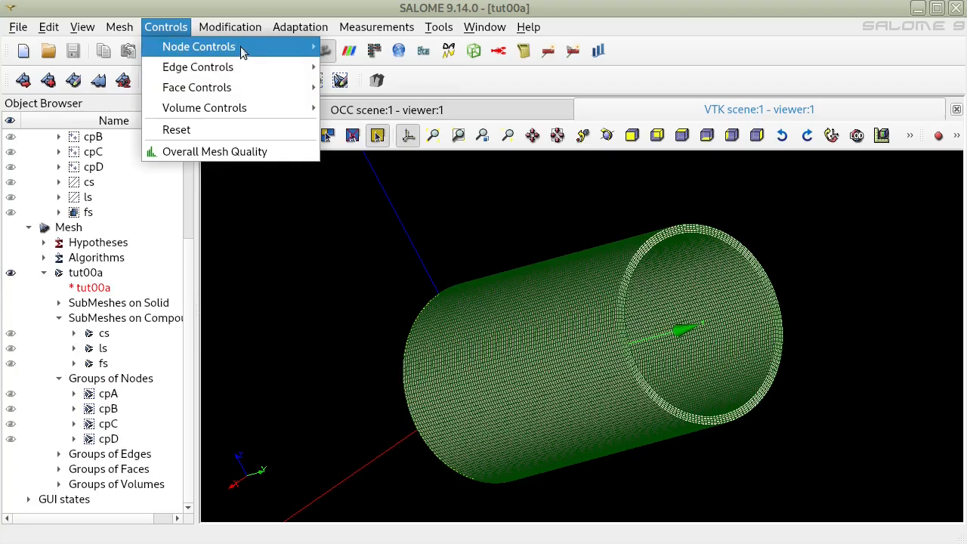
mouse_move(241, 51)
mouse_move(231, 67)
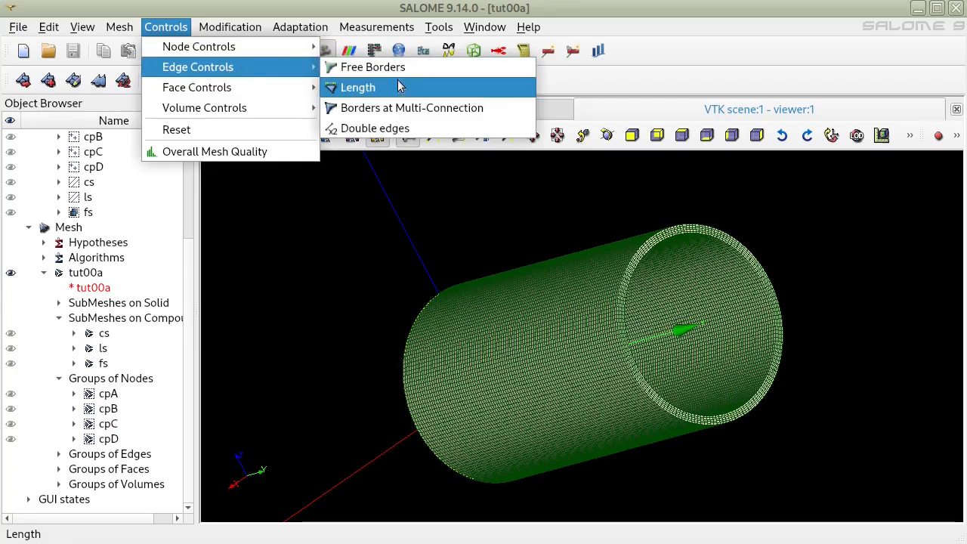
click(398, 127)
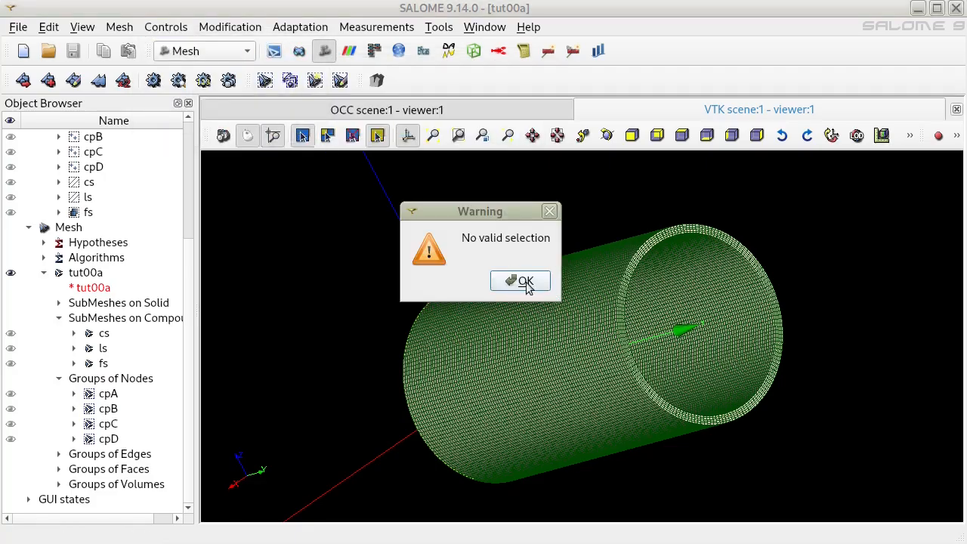
click(523, 281)
Select mesh tut00a and run the Double edges control on it
click(85, 273)
click(170, 27)
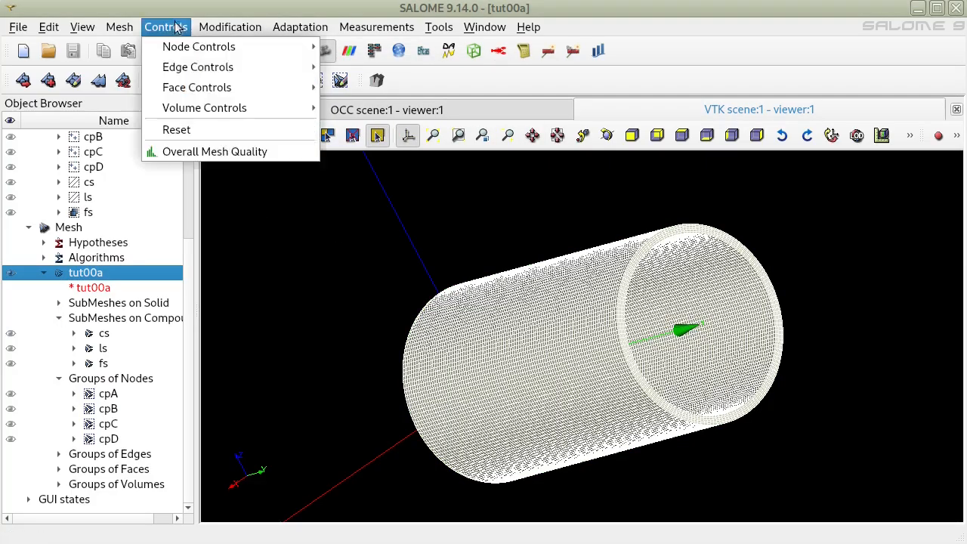
mouse_move(198, 67)
click(374, 128)
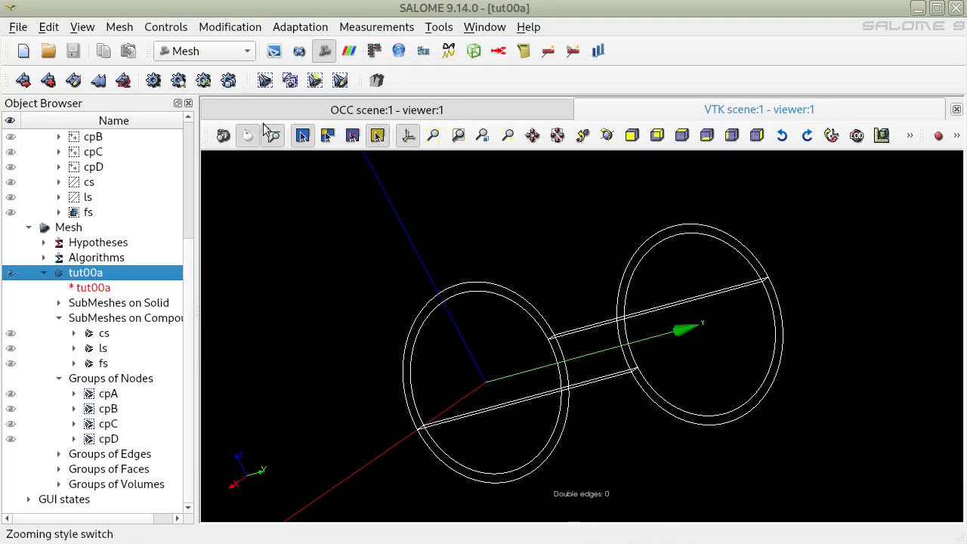
Colour the faces of mesh tut00a by the Skew control and inspect the pipe
click(183, 30)
mouse_move(209, 73)
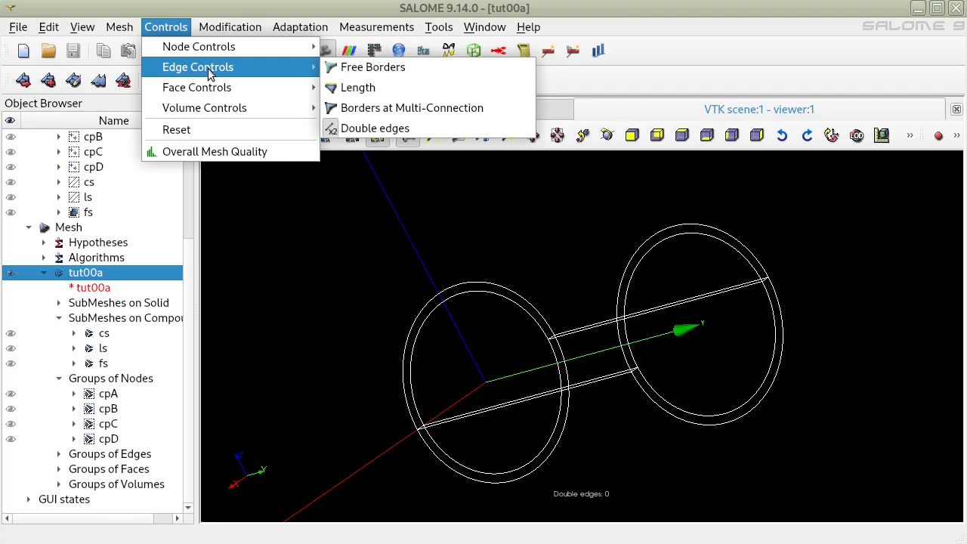
mouse_move(208, 89)
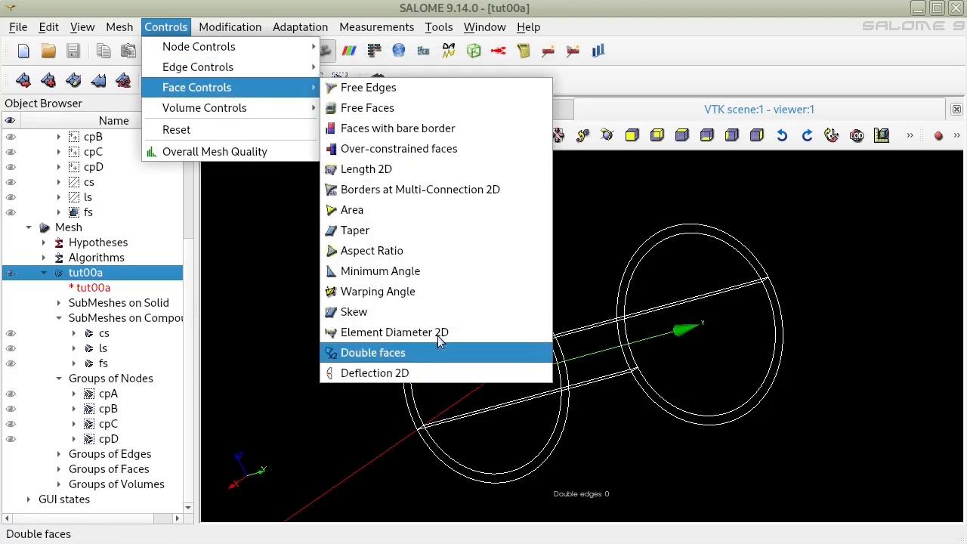
click(361, 311)
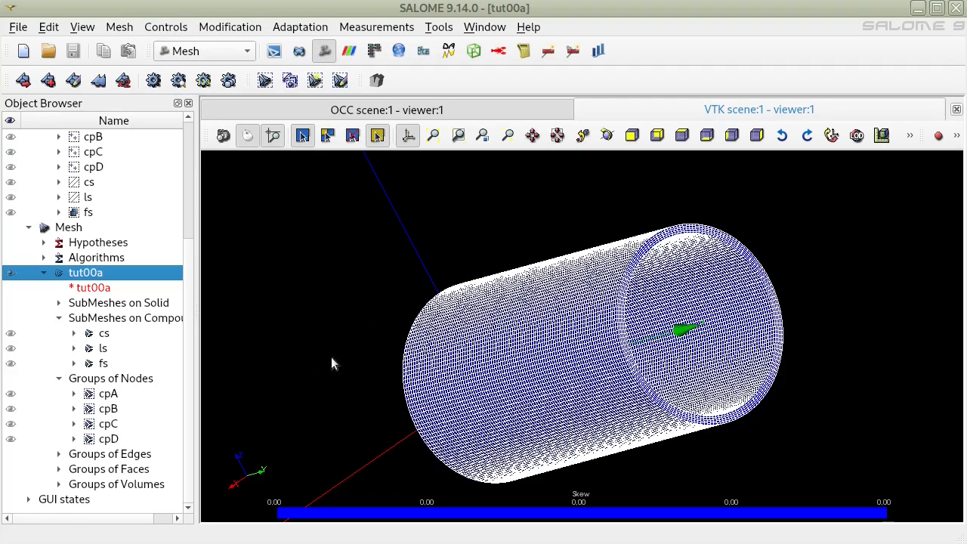
drag(717, 450, 667, 452)
drag(567, 342, 863, 372)
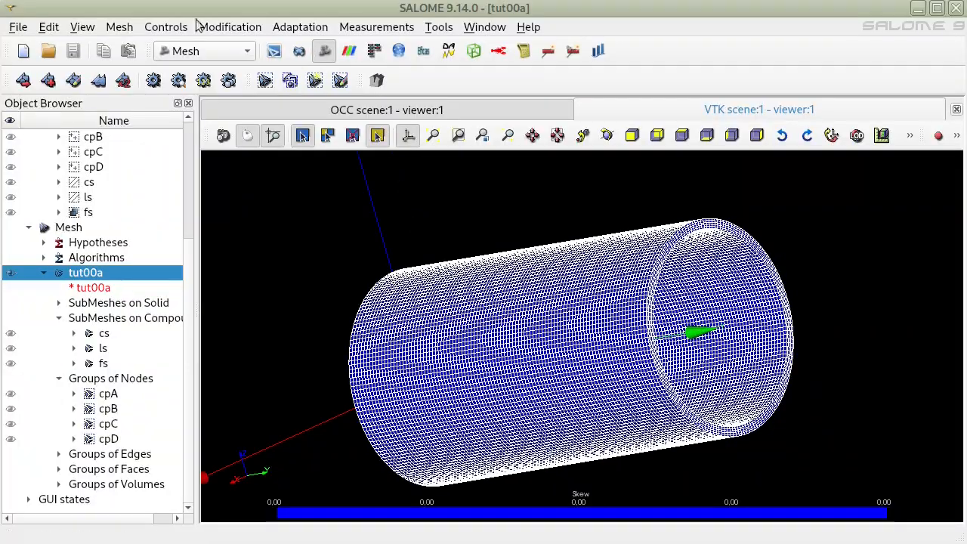
Colour the faces of mesh tut00a by Aspect Ratio and inspect the end ring of the pipe closely
click(166, 27)
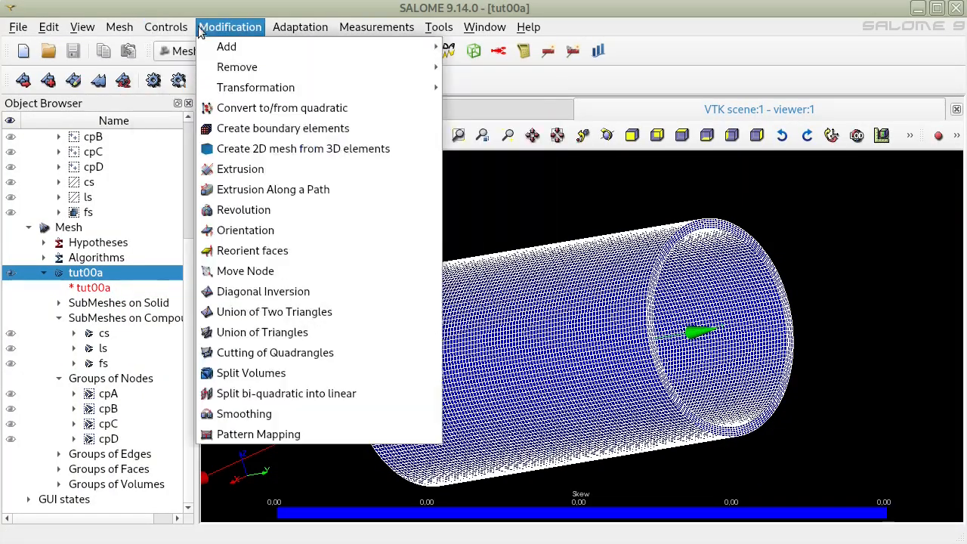
mouse_move(200, 87)
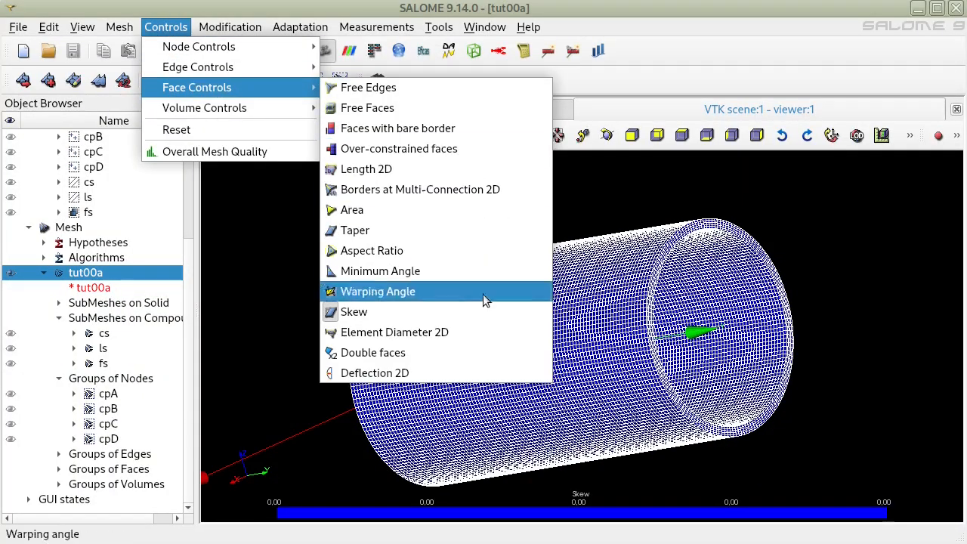
click(412, 250)
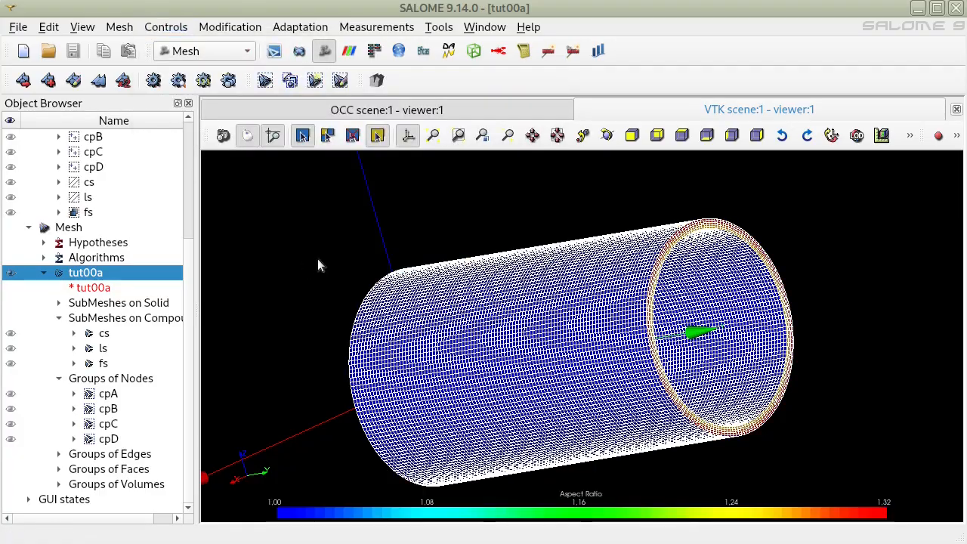
scroll(670, 240, up, 5)
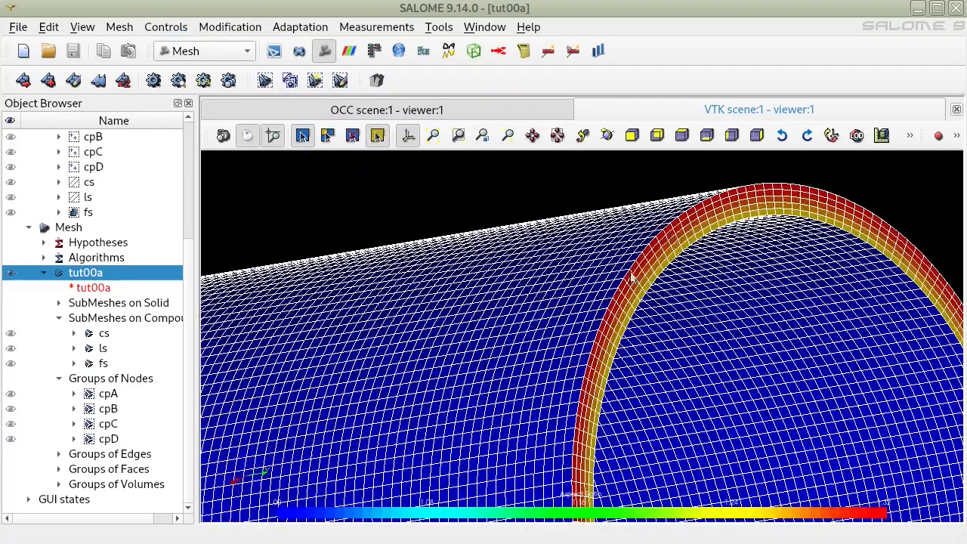
scroll(625, 273, down, 8)
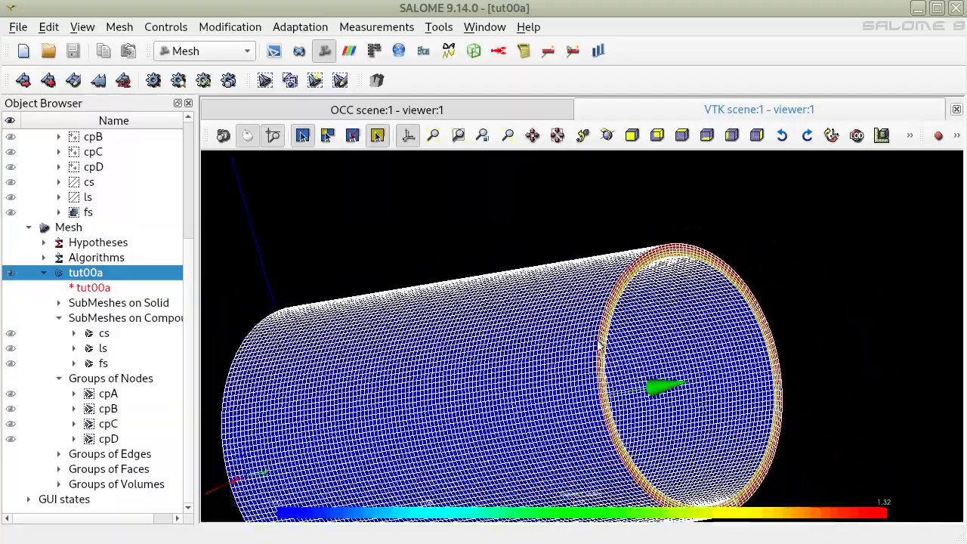
drag(460, 384, 507, 354)
middle_drag(507, 354, 524, 277)
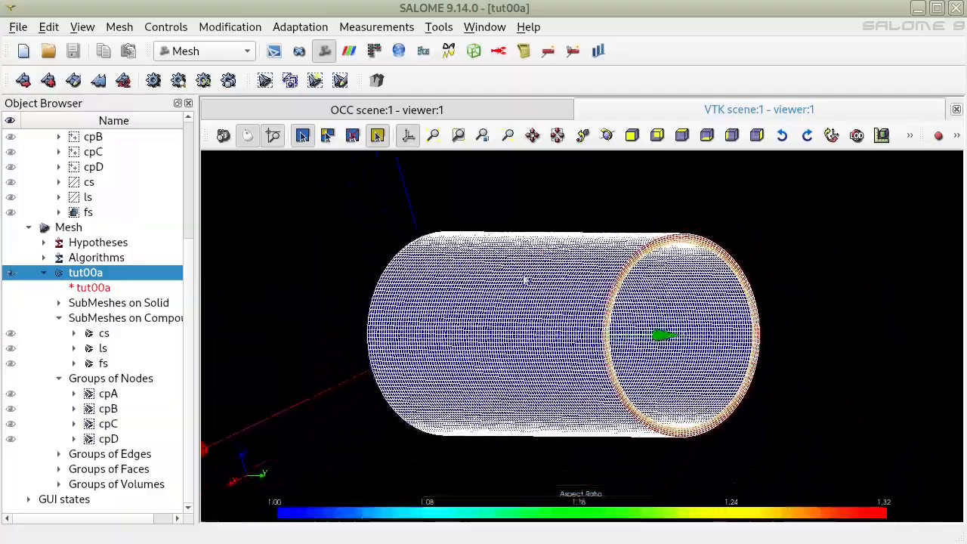
Run the Double faces control on mesh tut00a
click(149, 24)
mouse_move(232, 91)
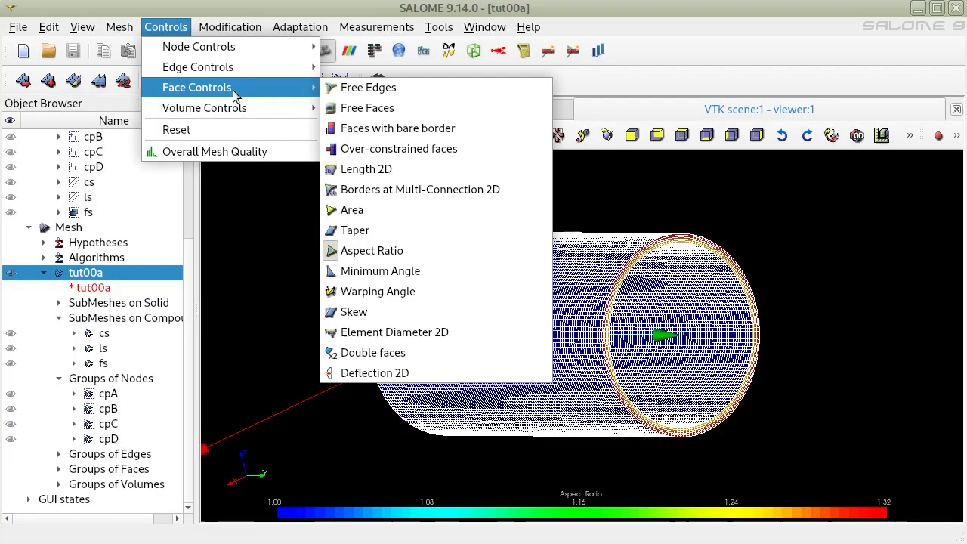
click(425, 352)
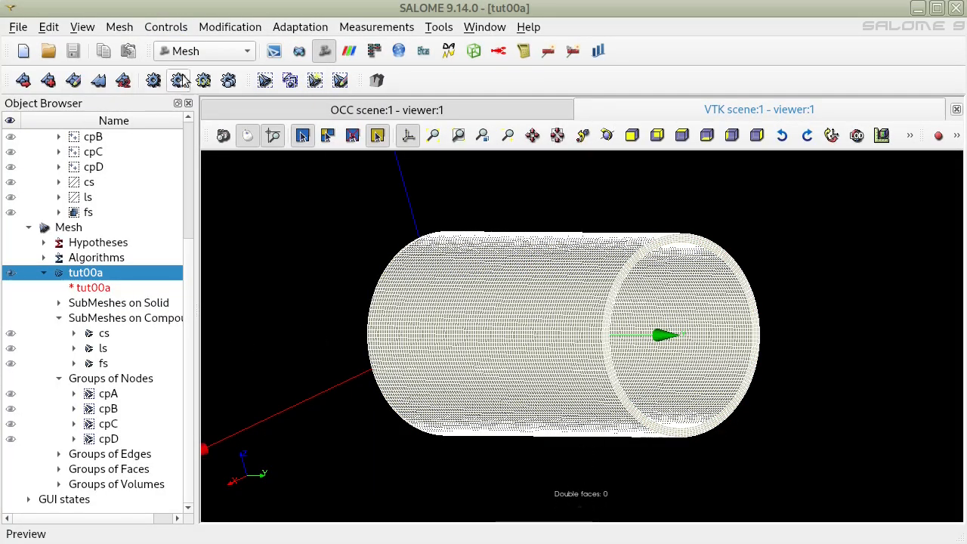
Colour the volumes of mesh tut00a by the Aspect Ratio 3D control
click(176, 27)
mouse_move(224, 110)
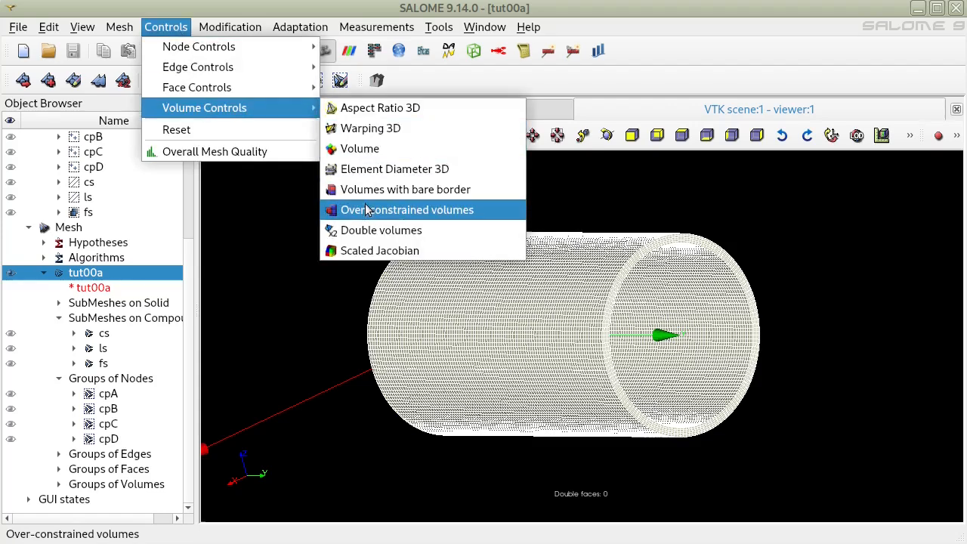
click(413, 111)
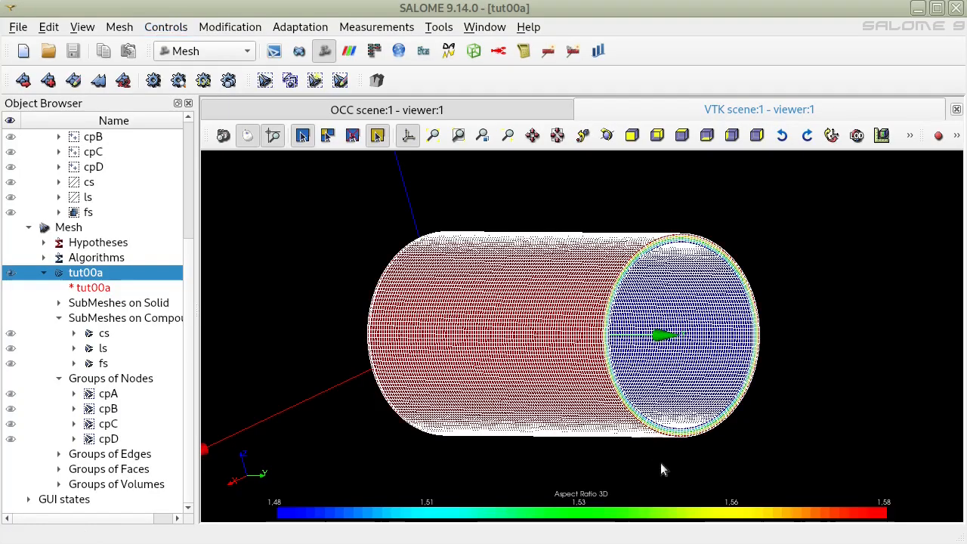
Examine the Aspect Ratio 3D colouring of the pipe's volumes, looking closely at the end ring
drag(648, 457, 626, 433)
scroll(620, 405, up, 8)
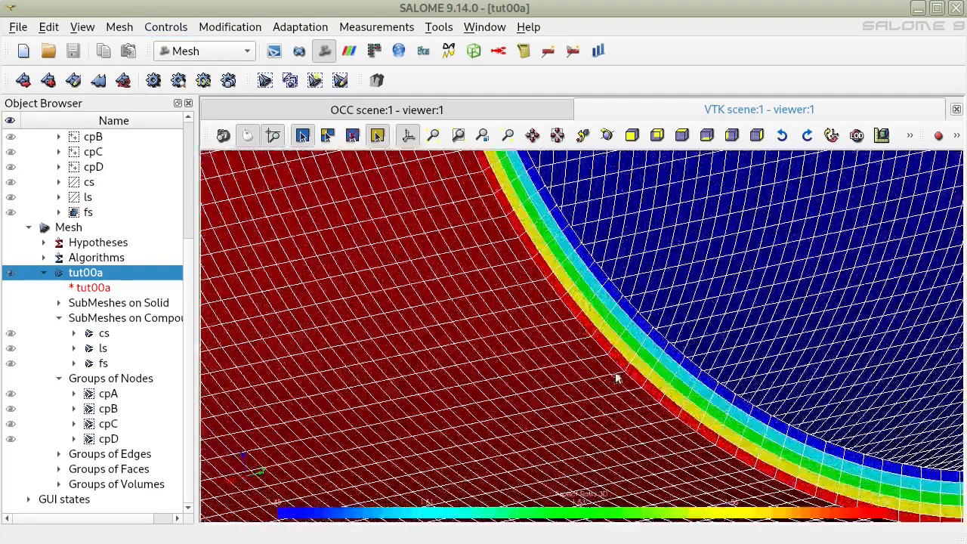
scroll(617, 377, down, 10)
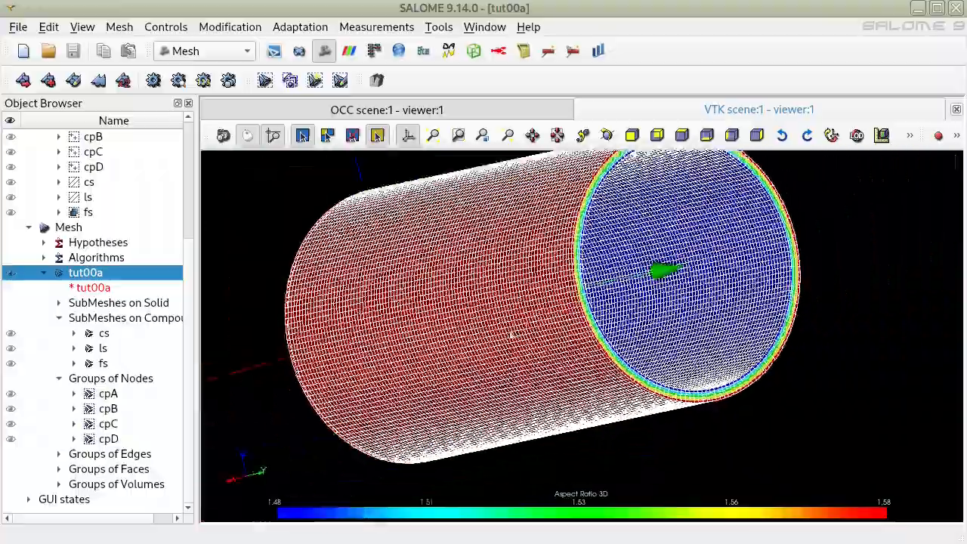
mouse_move(511, 335)
ctrl+right_down()
mouse_move(959, 302)
mouse_move(521, 325)
ctrl+right_up()
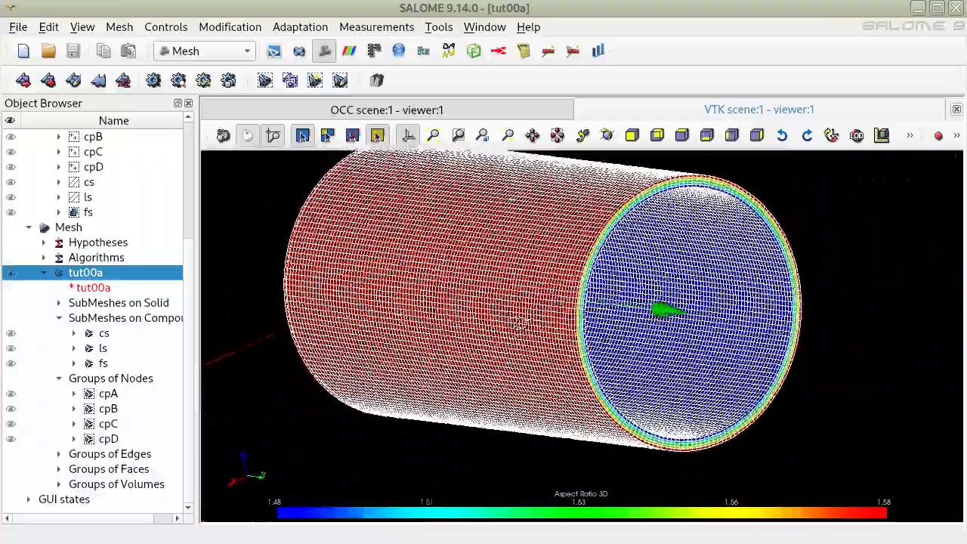
Run the Double volumes control on mesh tut00a
click(166, 27)
mouse_move(227, 117)
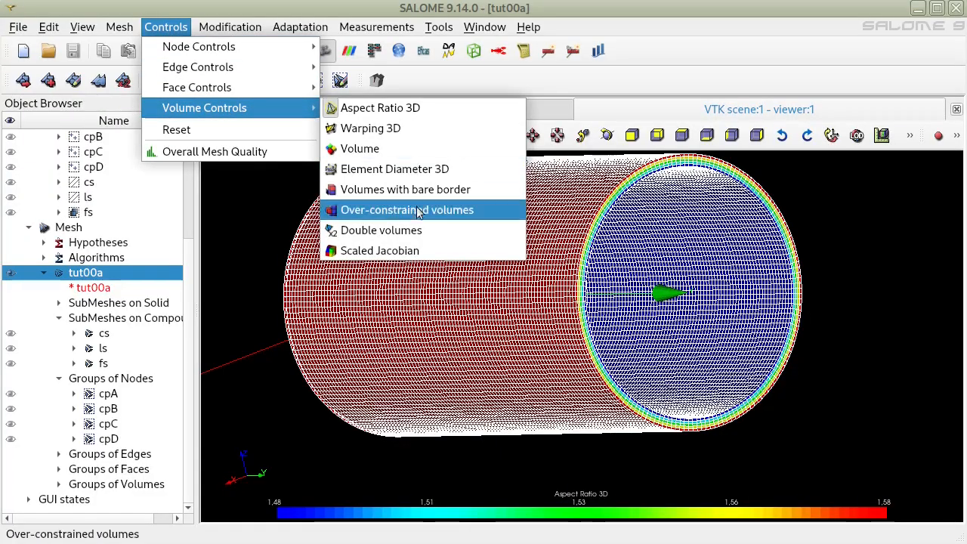
click(399, 236)
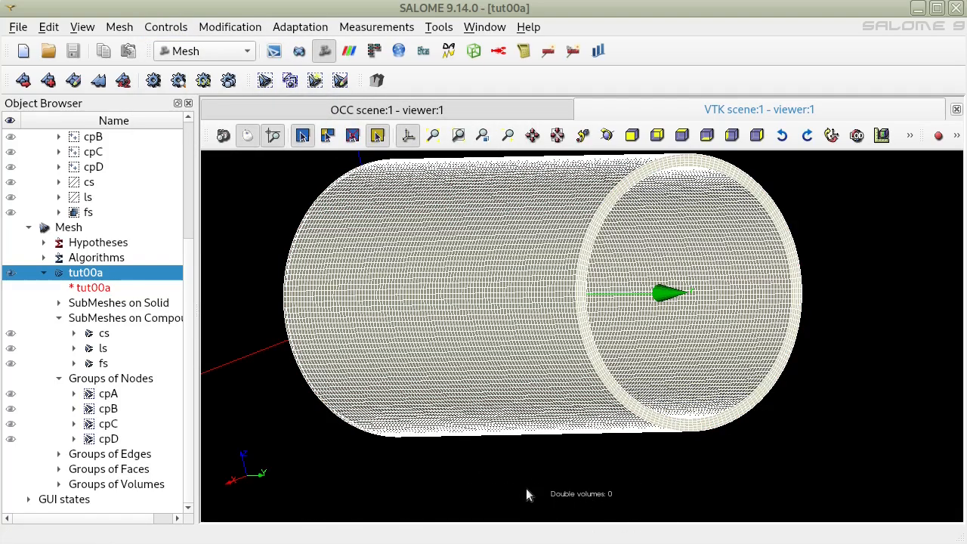
mouse_move(514, 362)
mouse_down()
mouse_move(509, 341)
mouse_move(514, 356)
mouse_up()
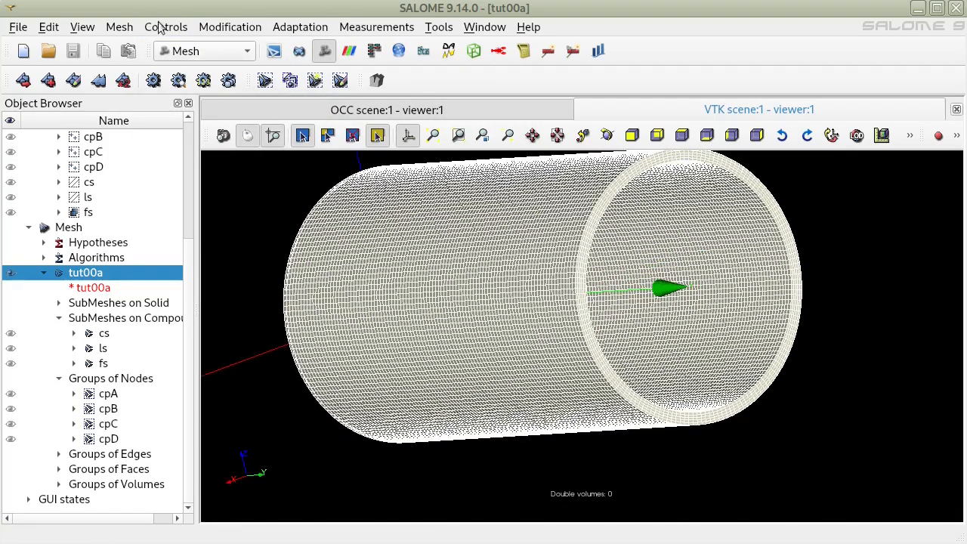
Reset the quality controls on mesh tut00a to return the pipe to its plain display
click(160, 28)
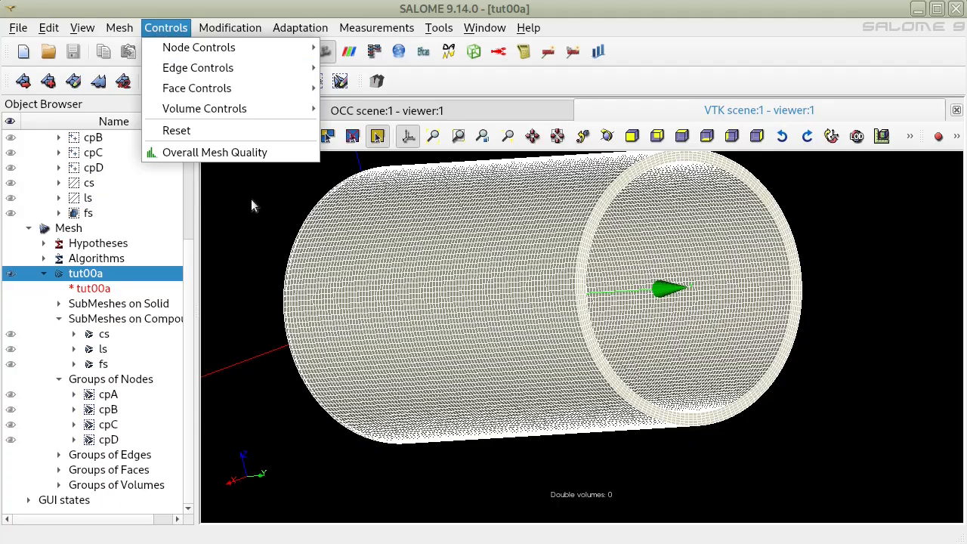
click(193, 132)
drag(428, 338, 453, 389)
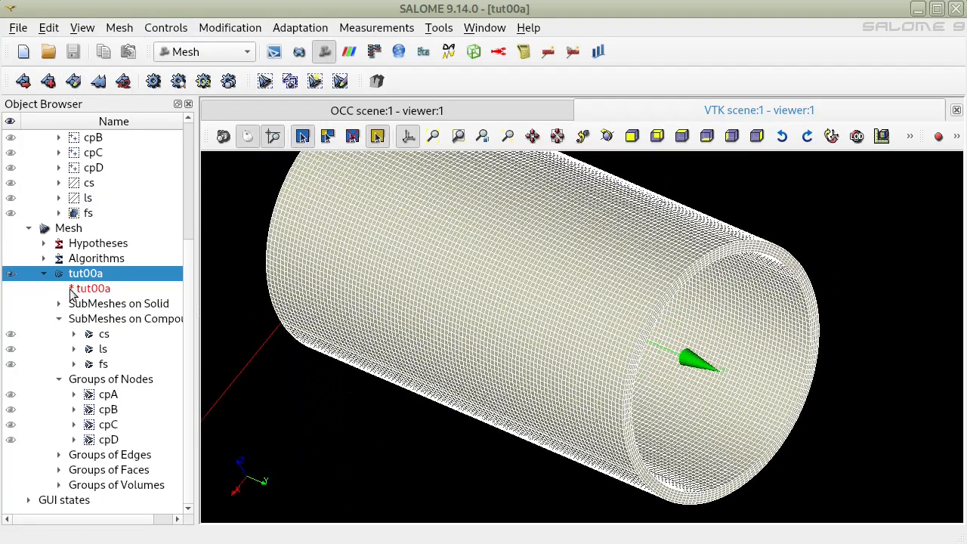
Rename mesh tut00a as tut00a_hex and save the study
scroll(67, 226, up, 4)
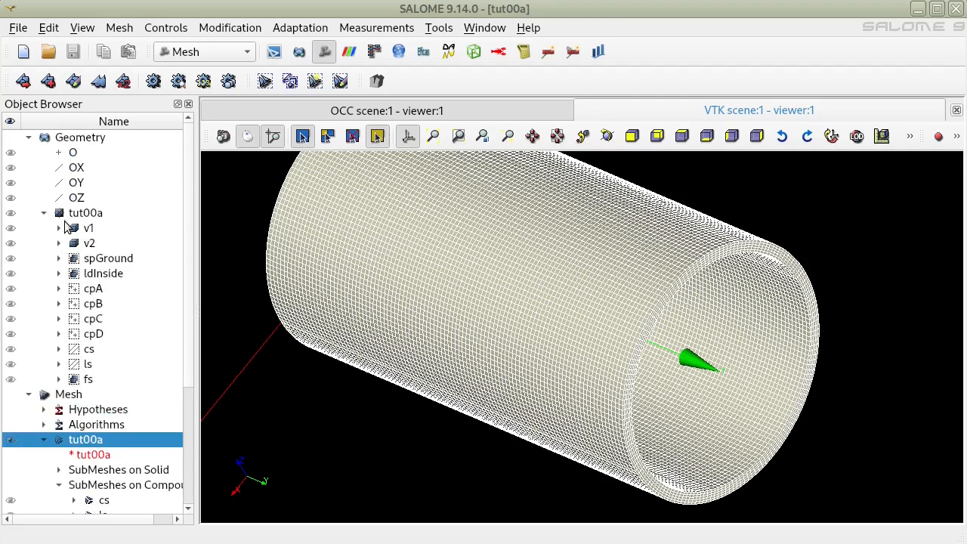
scroll(96, 388, down, 2)
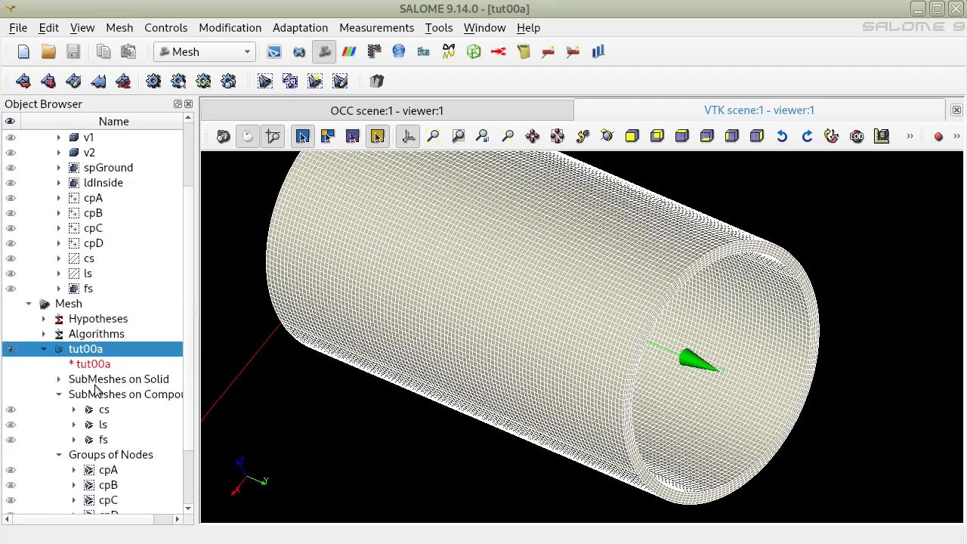
scroll(96, 388, up, 2)
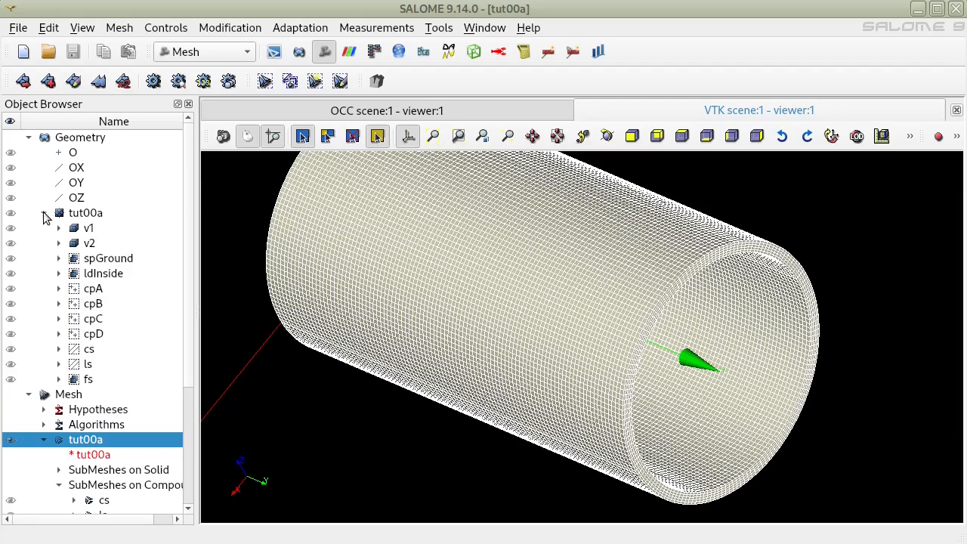
click(44, 214)
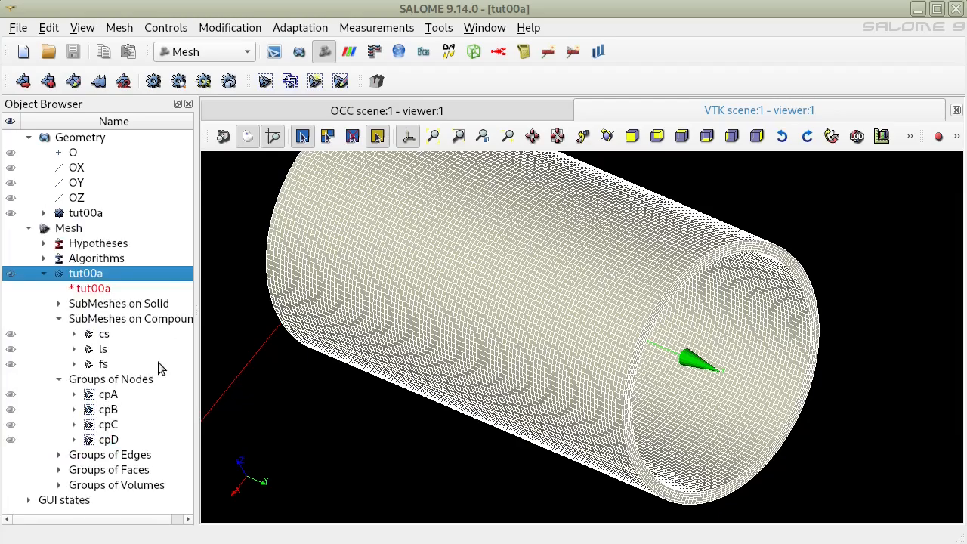
right_click(104, 274)
click(151, 0)
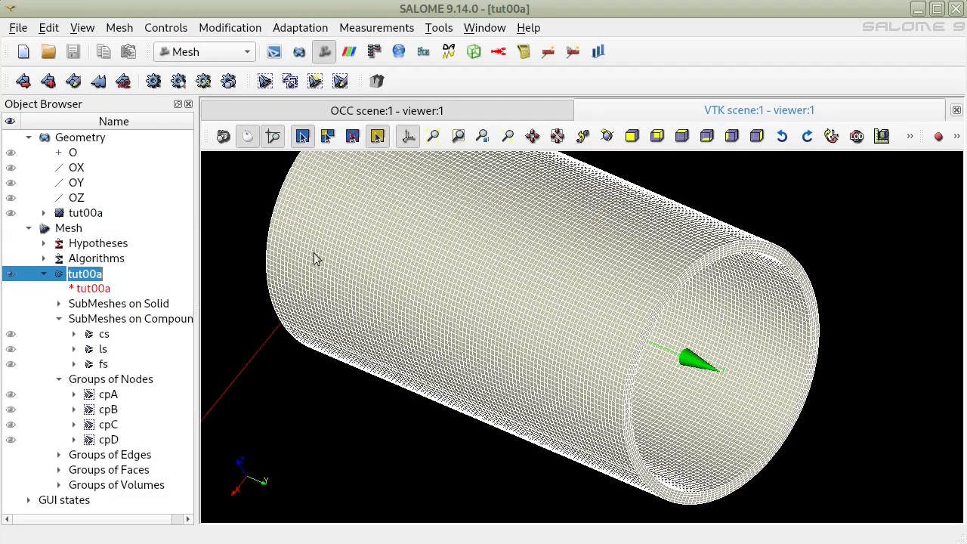
key(End)
text(_hex)
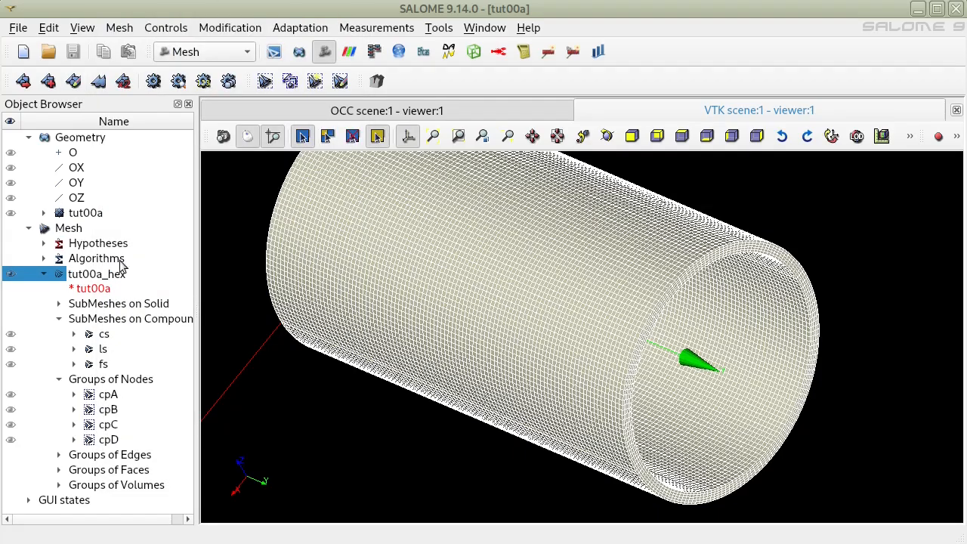
click(231, 410)
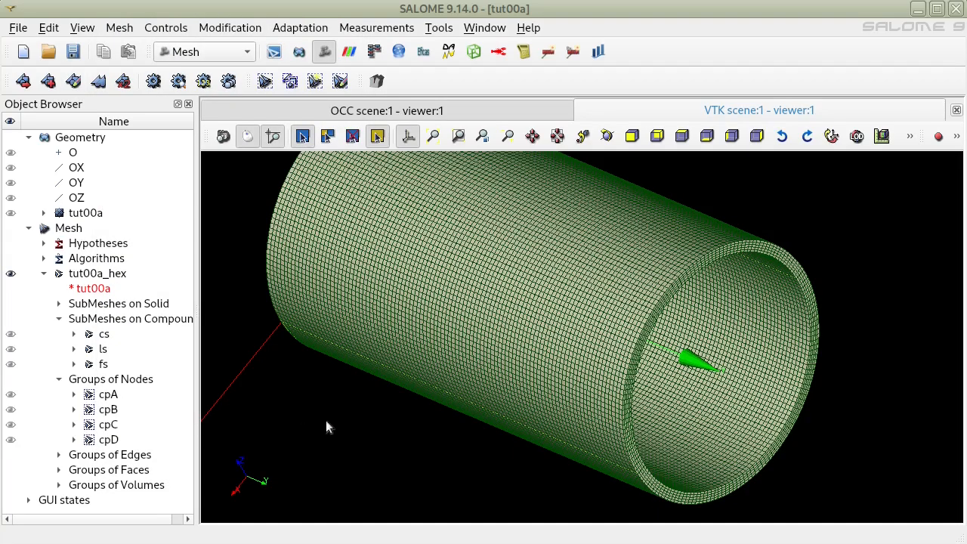
click(72, 52)
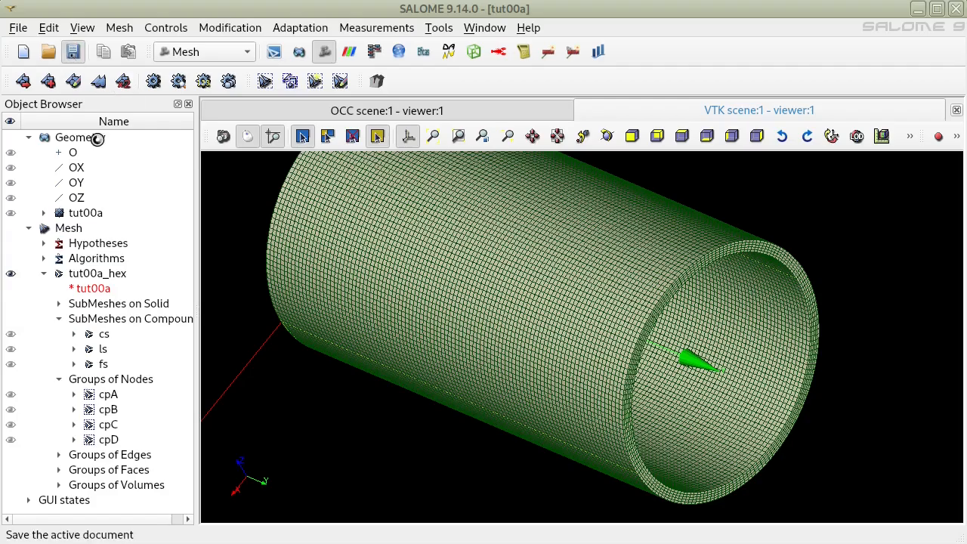
Start creating a new mesh on geometry tut00a and name it tut00a
click(89, 213)
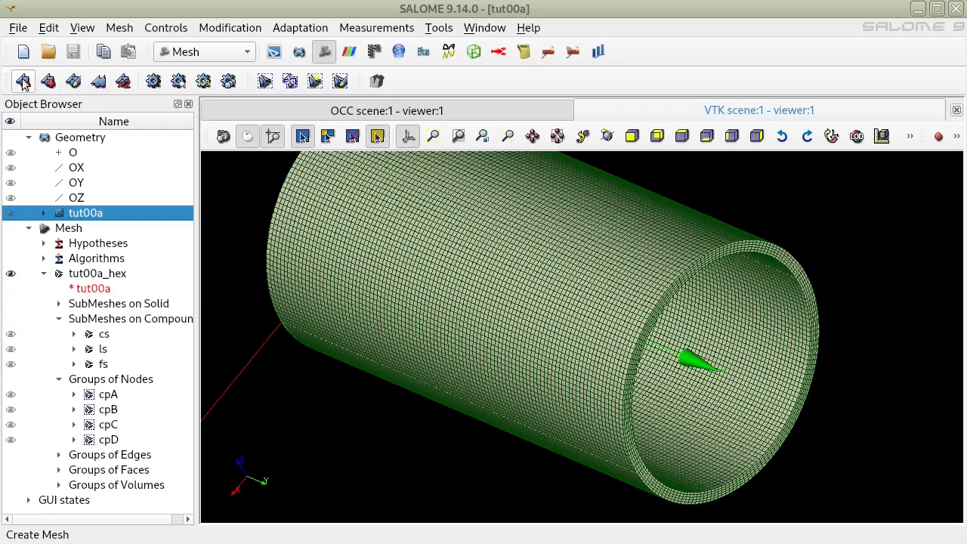
click(114, 27)
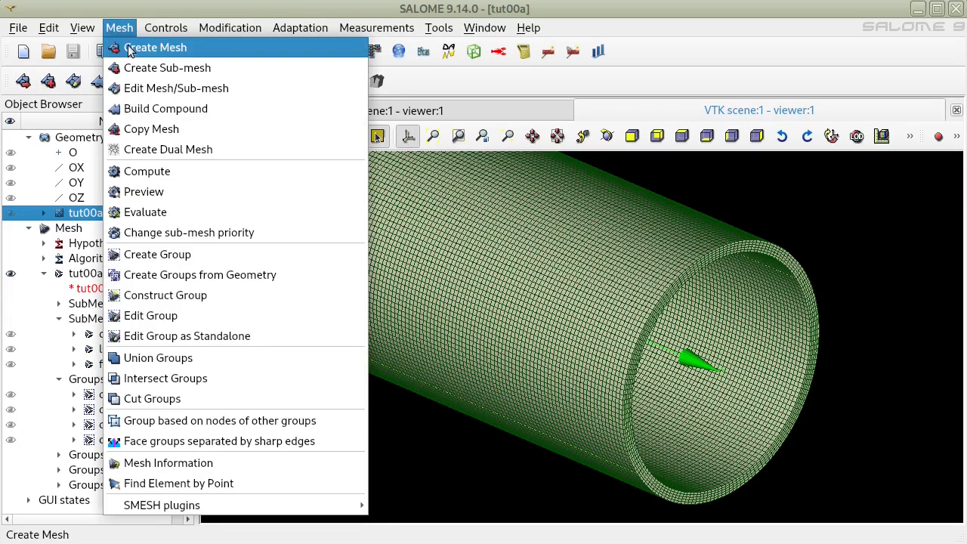
click(217, 49)
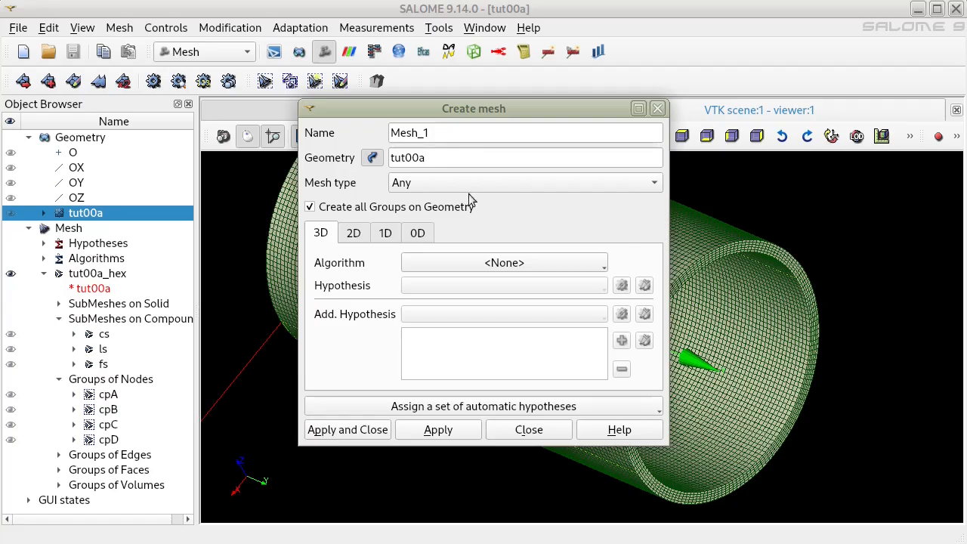
click(463, 160)
key(ctrl+c)
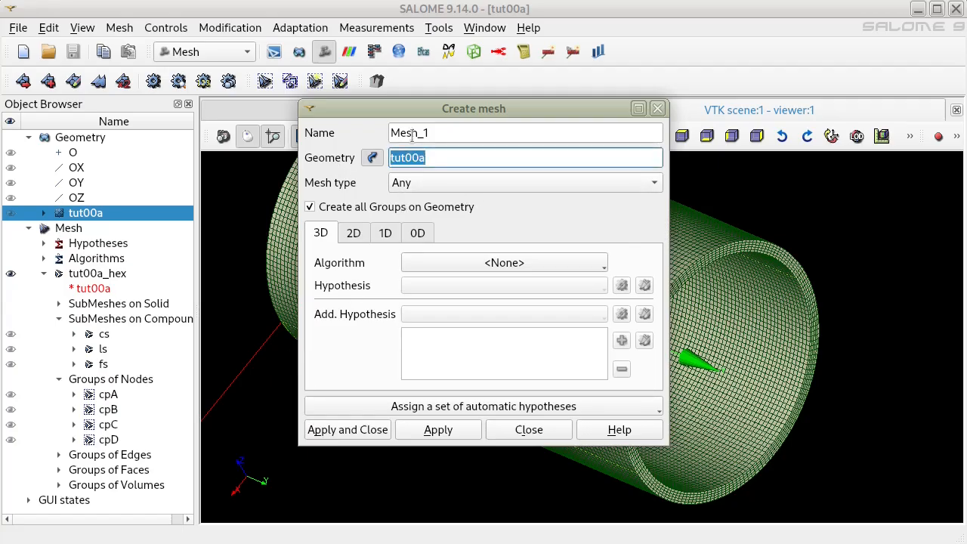
drag(438, 127, 391, 133)
key(ctrl+v)
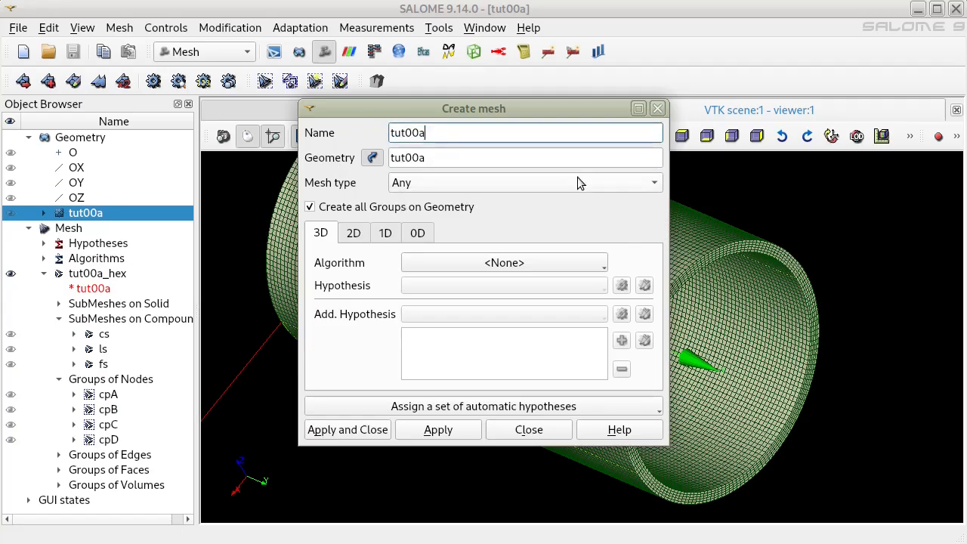
Assign NETGEN 3D as the new mesh's 3D algorithm and NETGEN 2D with a Length From Edges hypothesis as its 2D algorithm
click(522, 264)
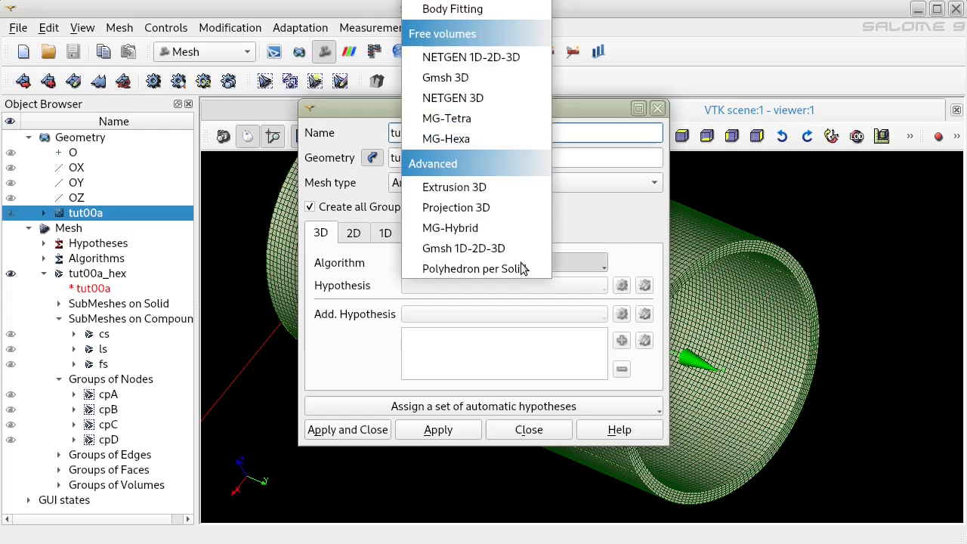
click(502, 100)
click(354, 232)
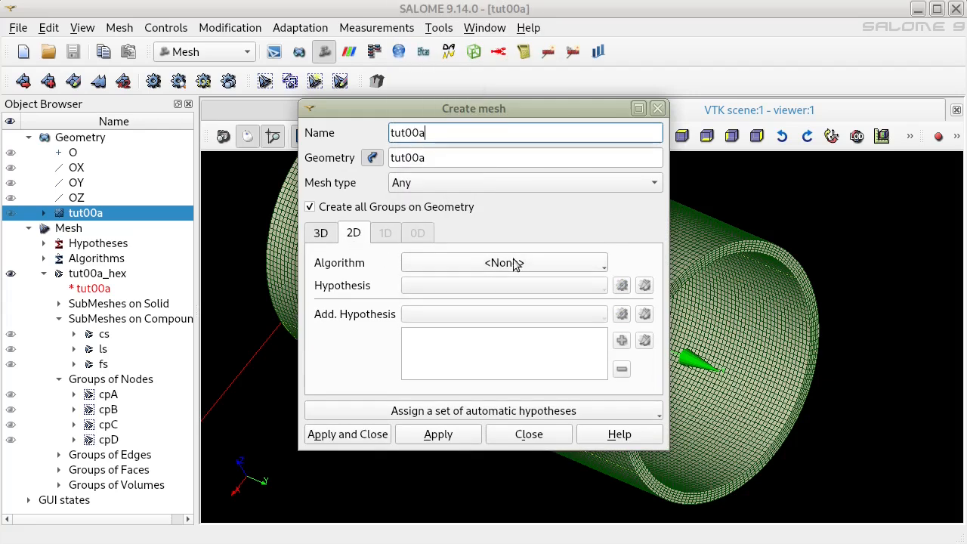
click(513, 263)
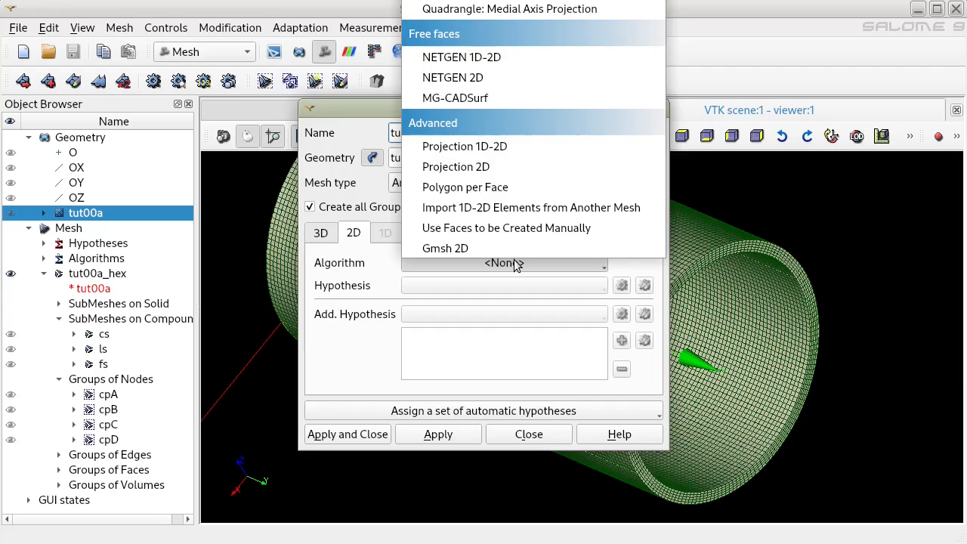
click(565, 79)
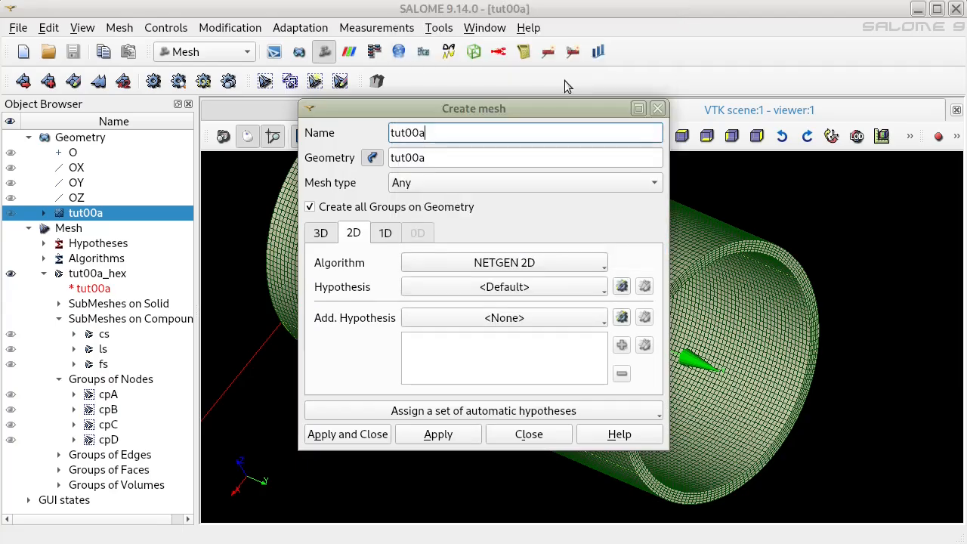
click(621, 286)
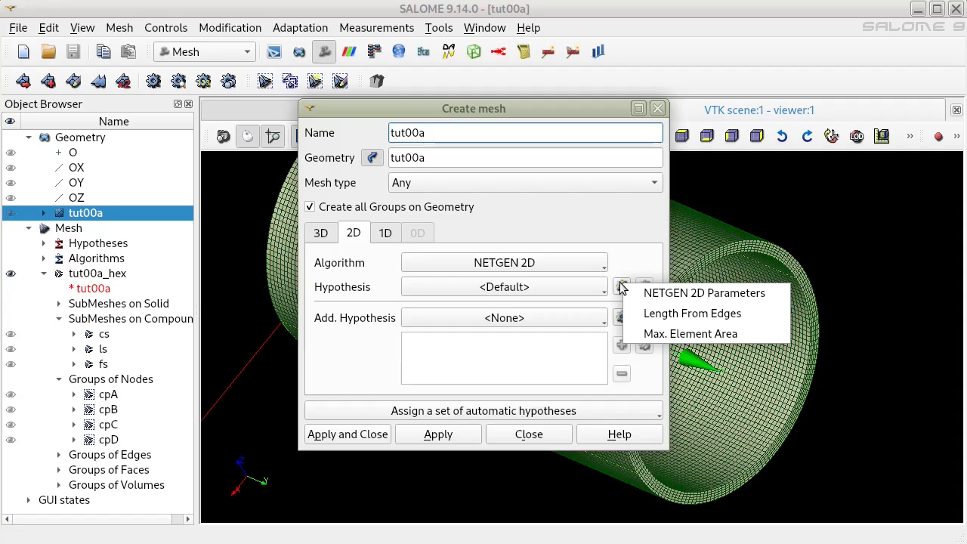
click(698, 313)
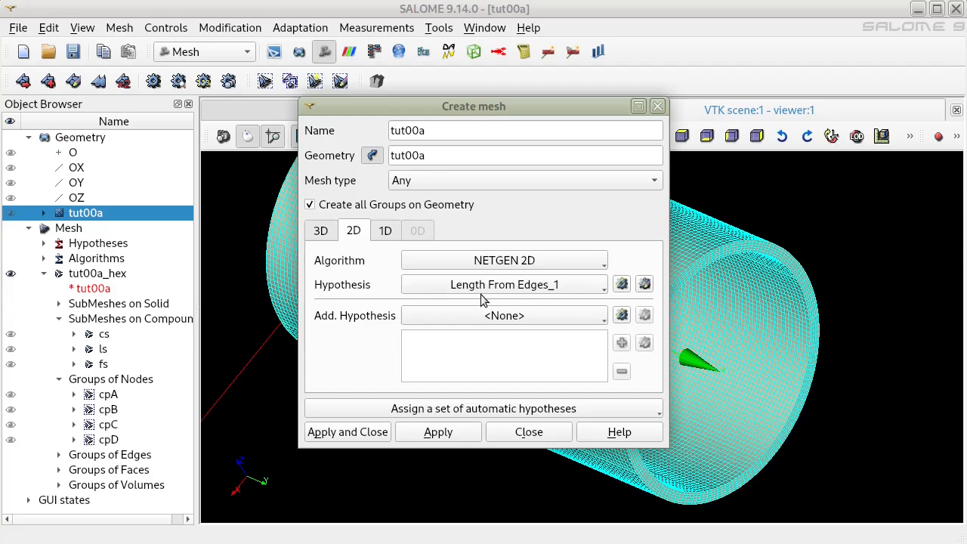
Assign Wire Discretisation as the new mesh's 1D algorithm
click(384, 233)
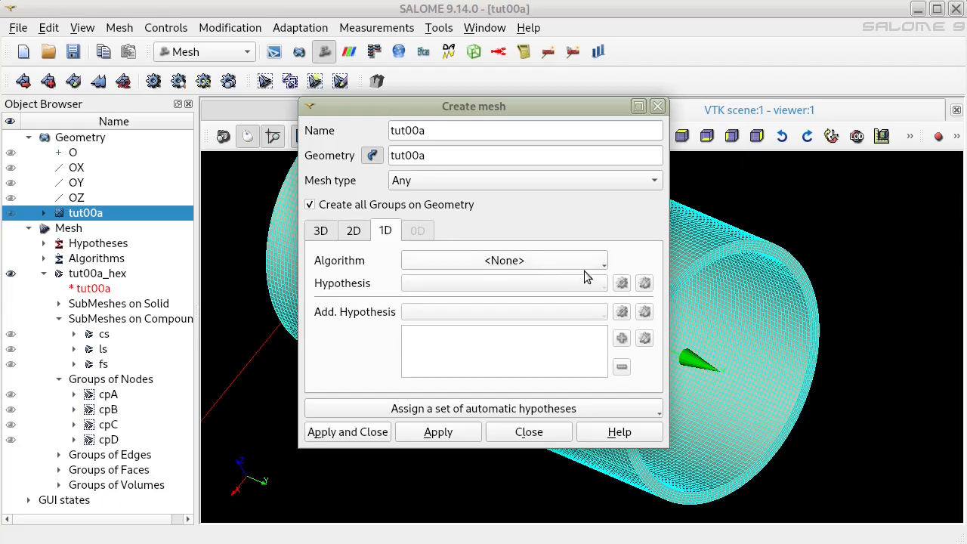
click(581, 264)
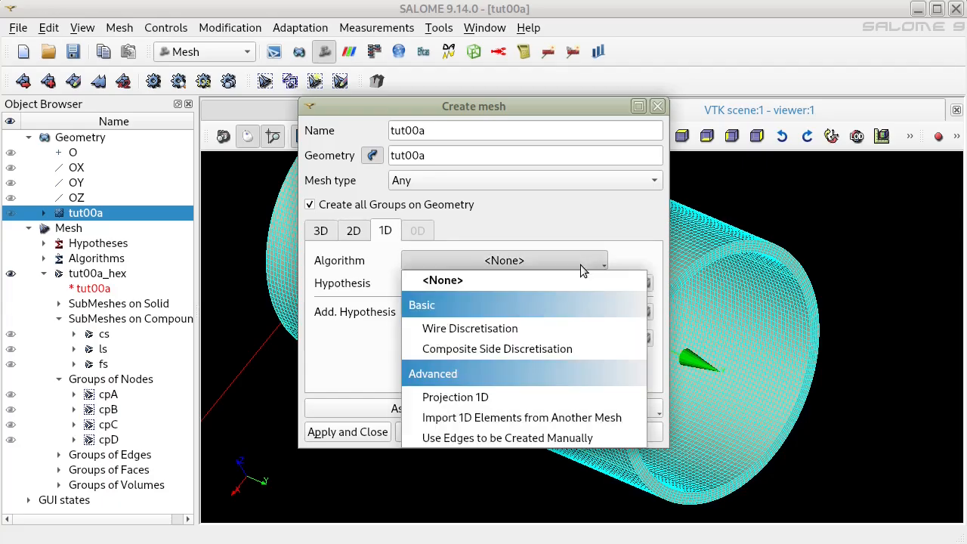
click(533, 330)
Add a Local Length hypothesis with a length of 10 to the Wire Discretisation algorithm
click(622, 284)
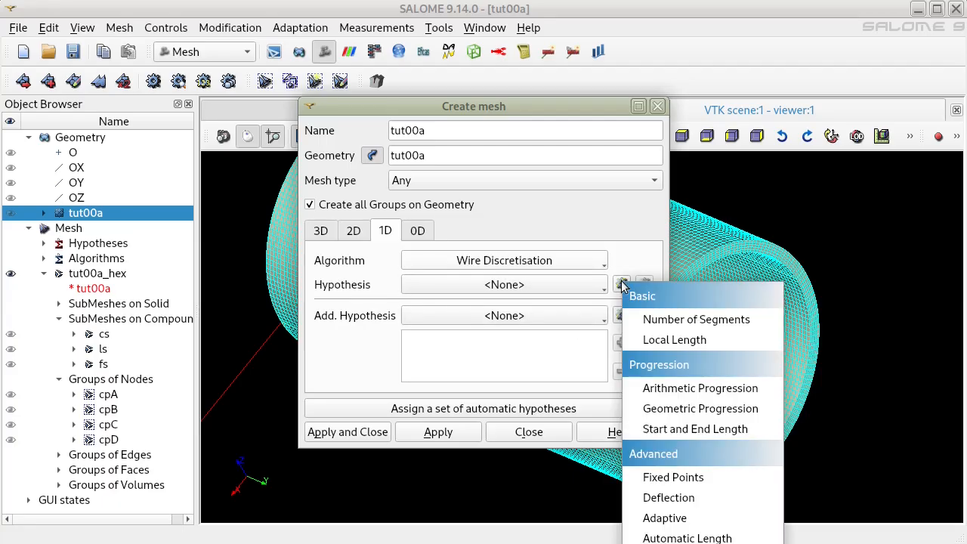
click(734, 340)
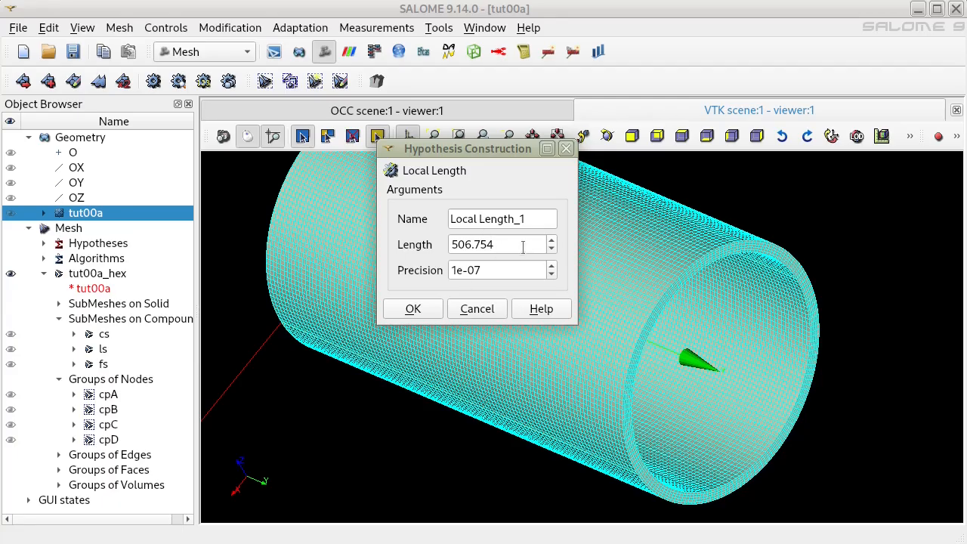
drag(521, 245, 384, 240)
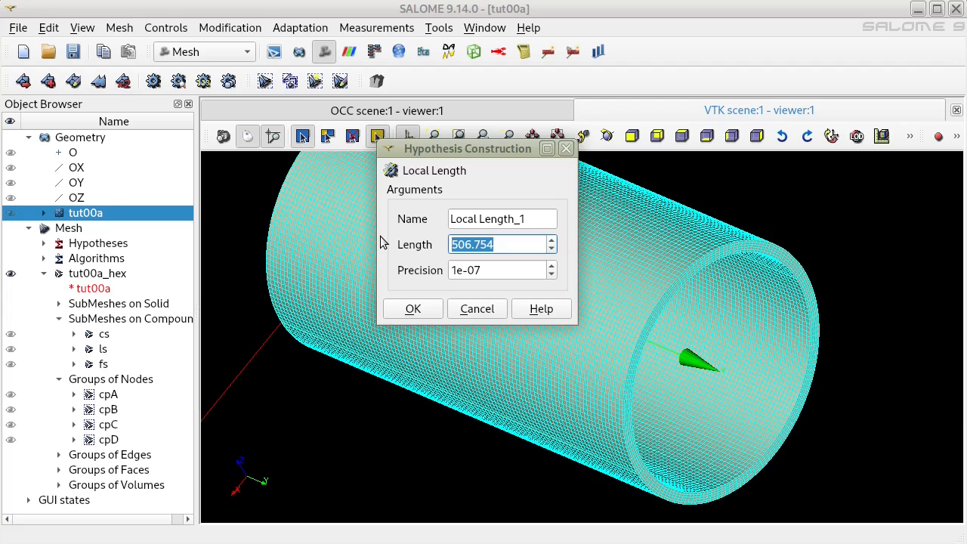
text(05)
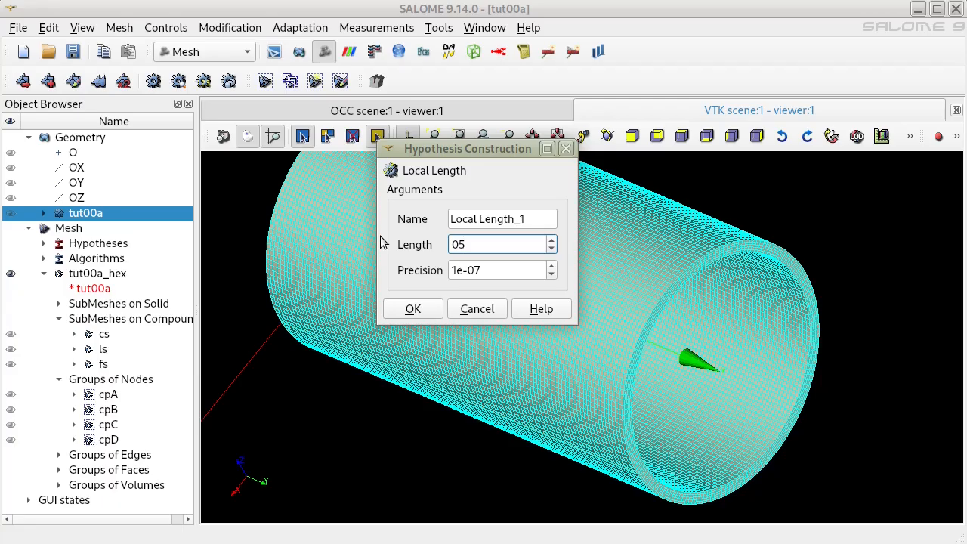
key(BackSpace)
key(BackSpace)
text(5)
key(BackSpace)
text(10)
click(398, 313)
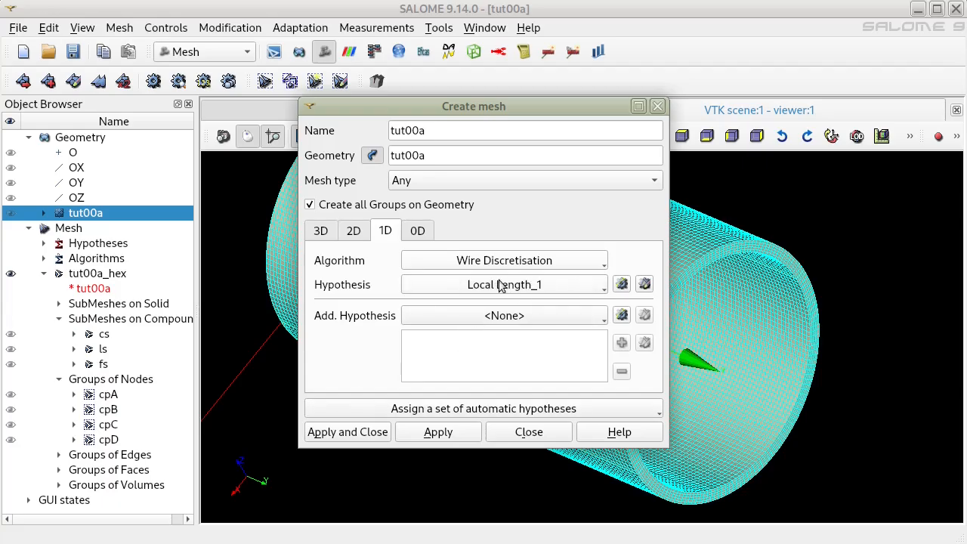
click(352, 230)
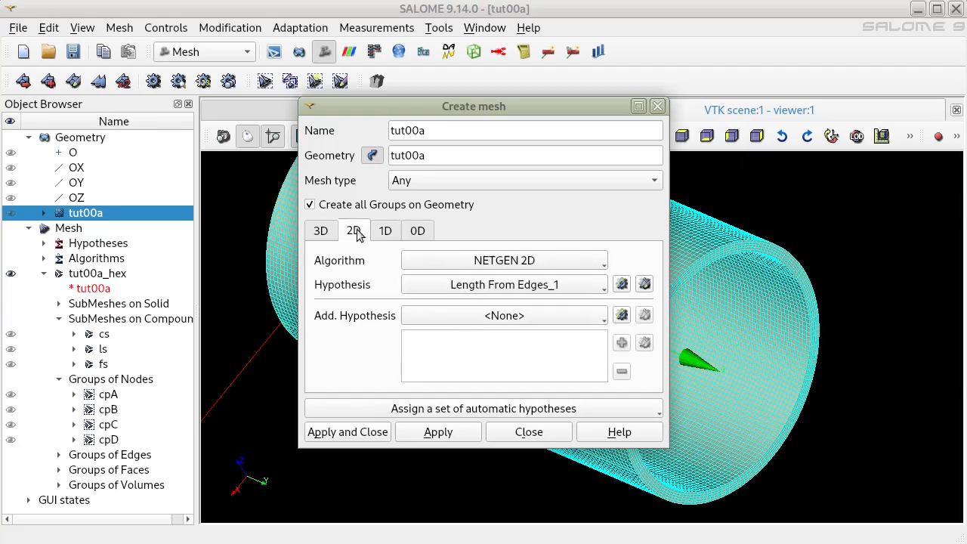
Apply the new mesh definition and hide the tut00a_hex mesh, collapsing its branch in the object tree
click(329, 233)
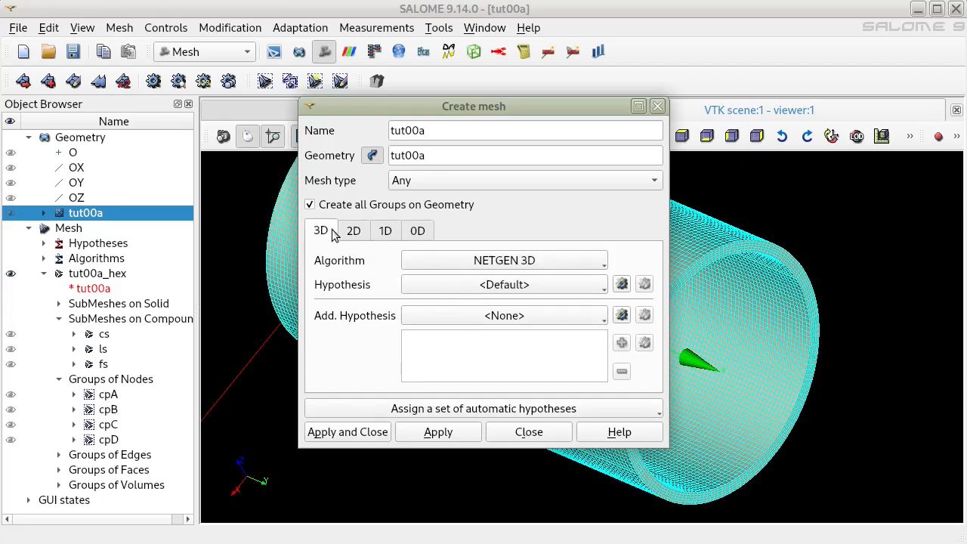
click(349, 429)
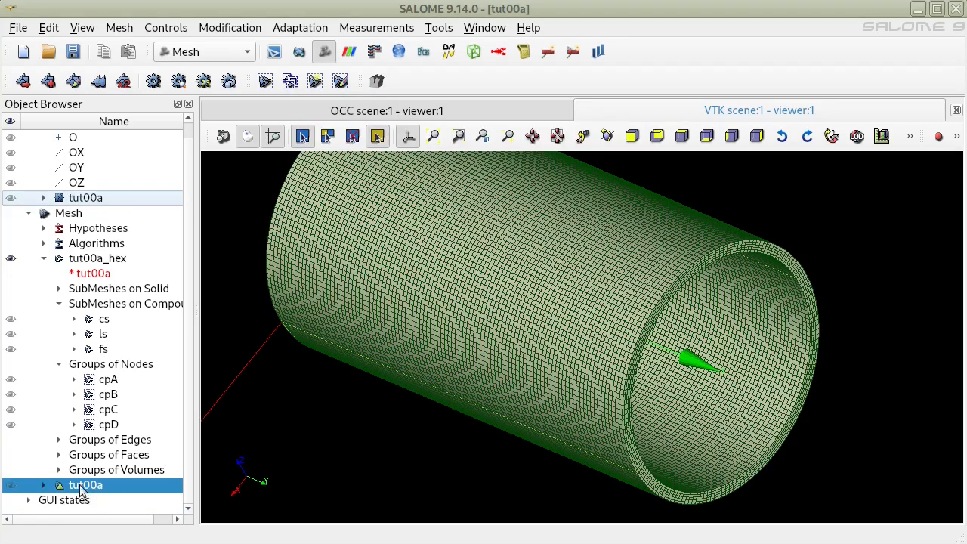
click(11, 258)
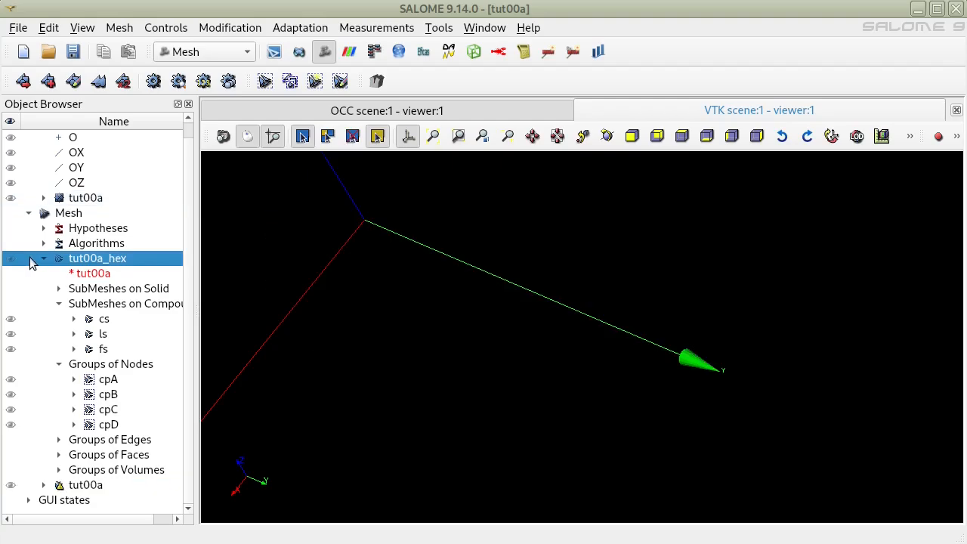
click(42, 257)
Rename the new tetrahedral mesh as tut00a_tet
right_click(91, 287)
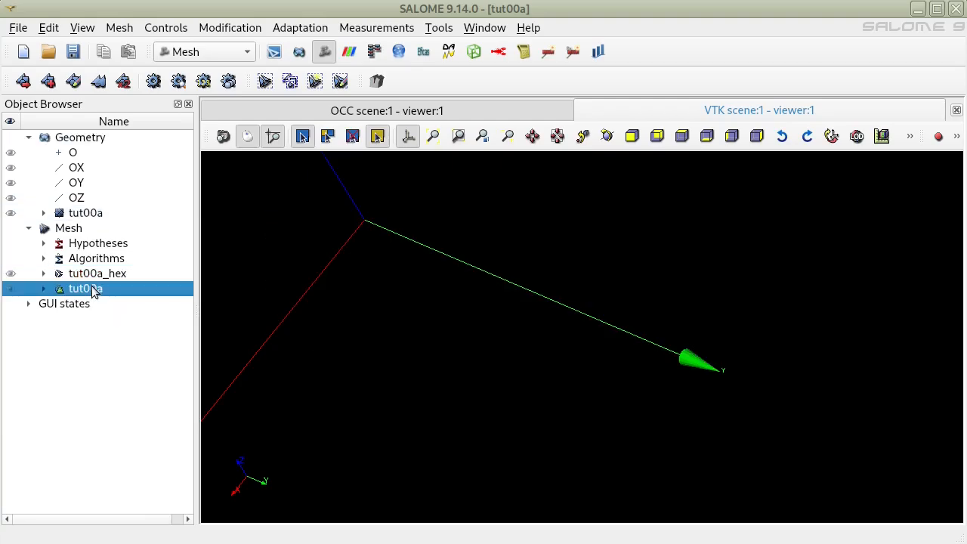
click(201, 2)
key(End)
text(_tet)
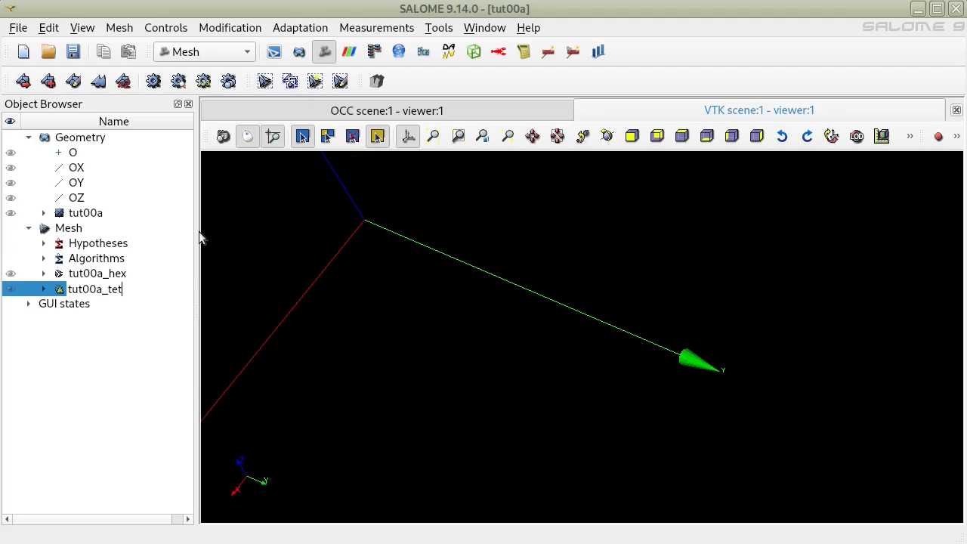
key(Return)
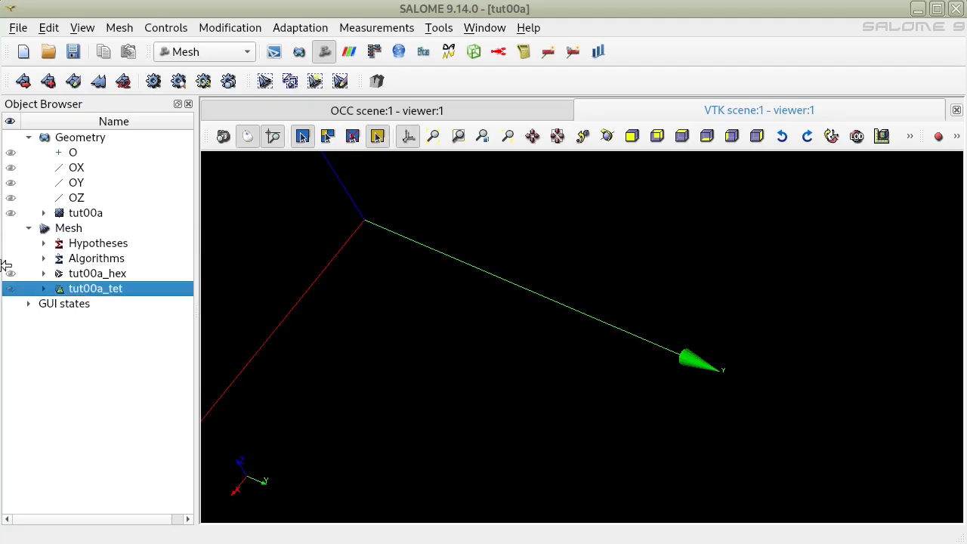
click(121, 29)
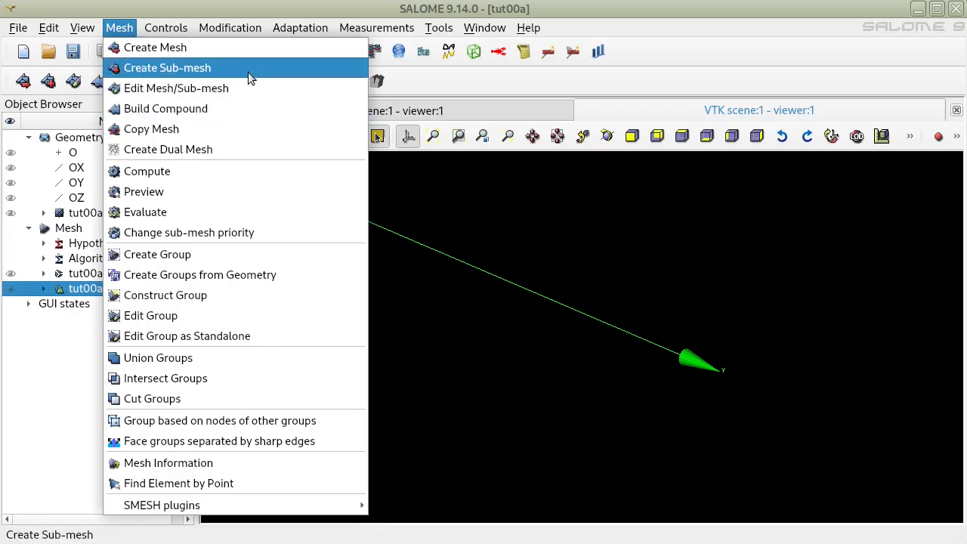
click(227, 172)
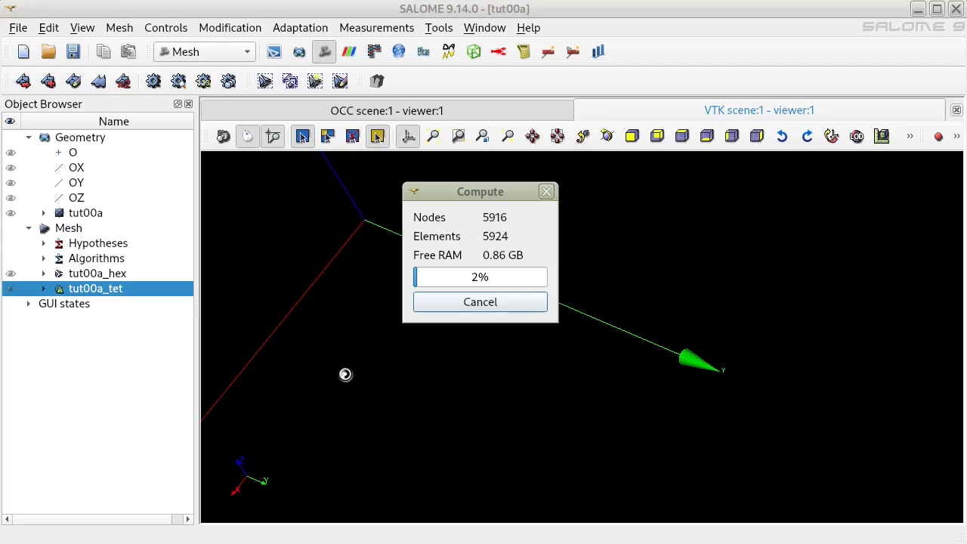
click(491, 303)
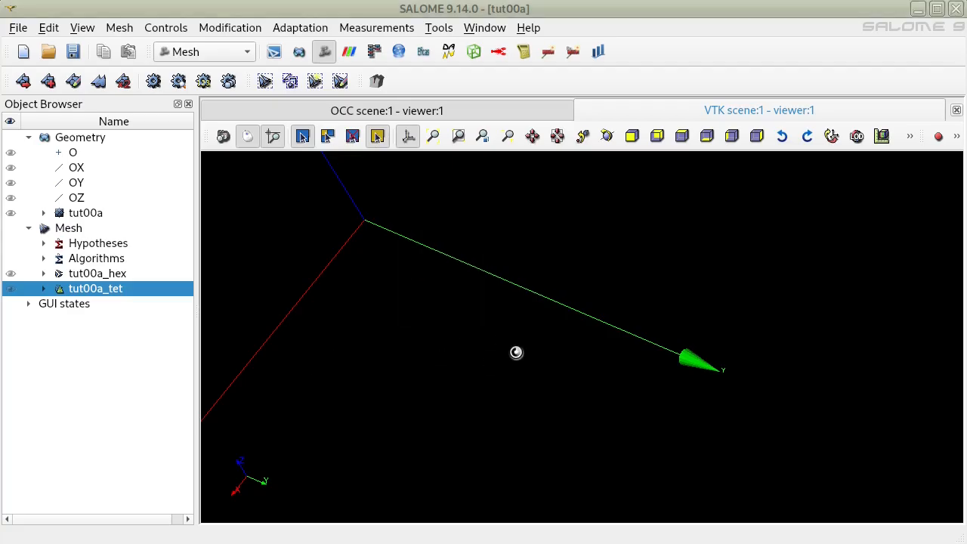
click(601, 520)
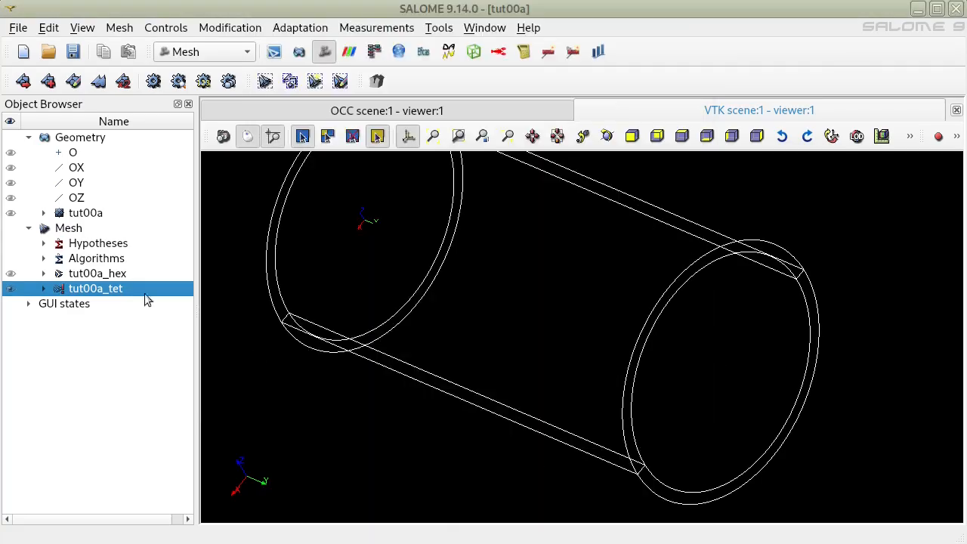
Set the Local Length of the tut00a_tet mesh's 1D hypothesis to 100, apply the edit and save the study
right_click(97, 295)
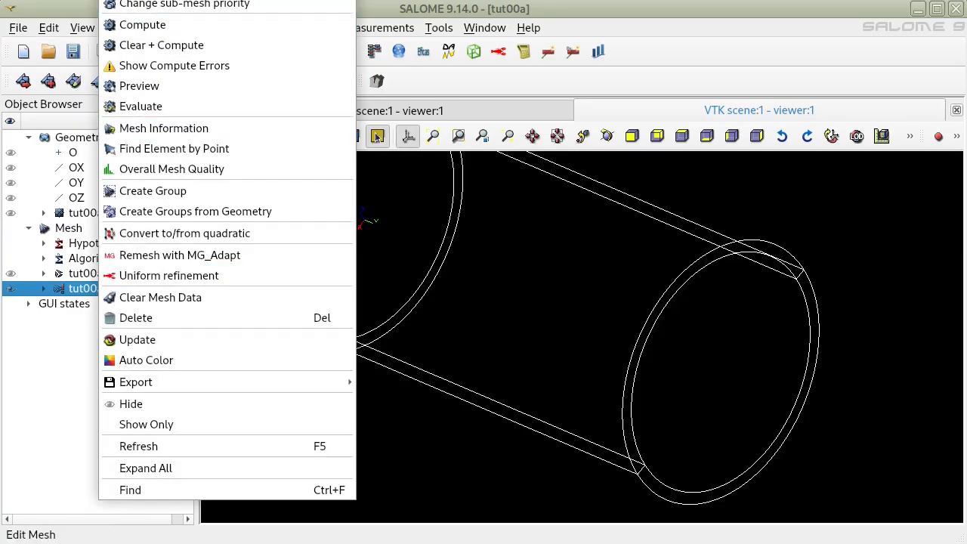
click(143, 1)
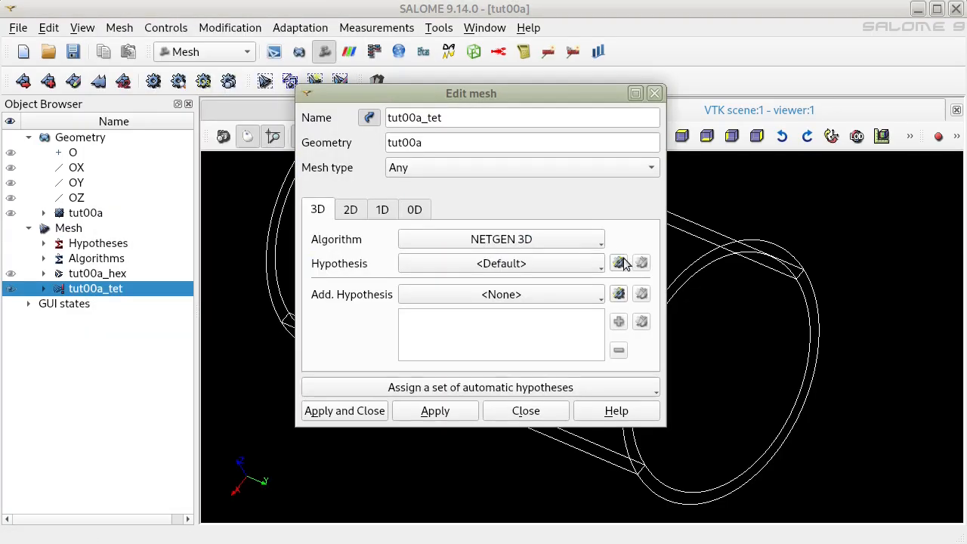
click(383, 209)
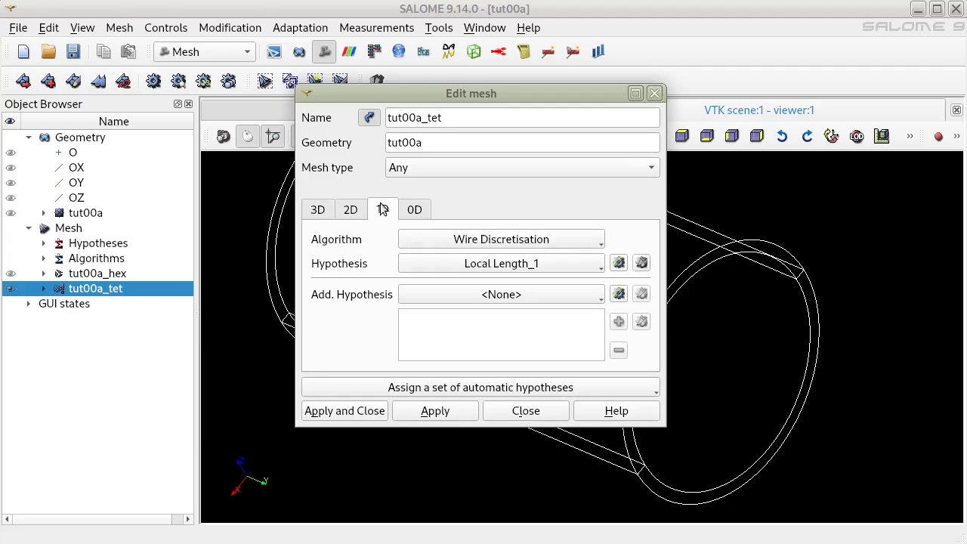
click(642, 260)
click(508, 214)
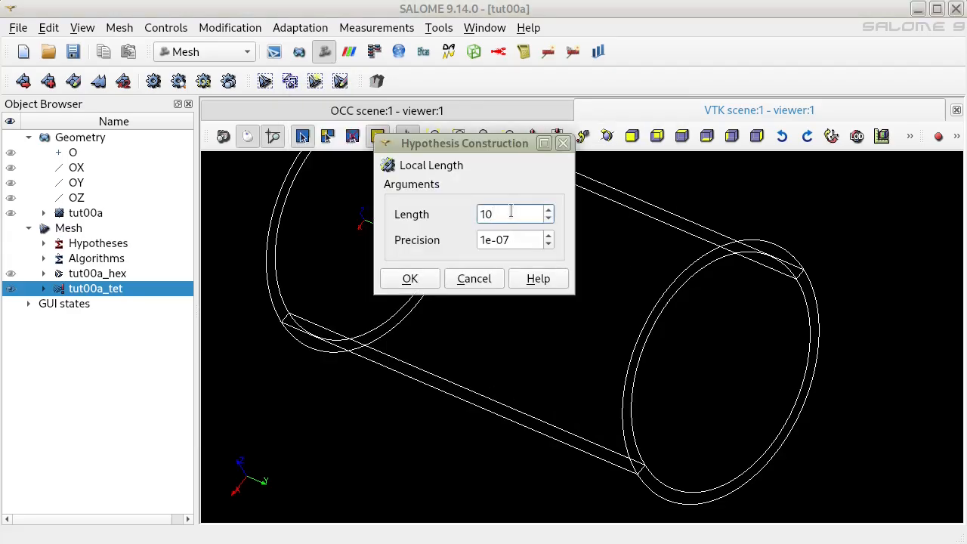
click(420, 276)
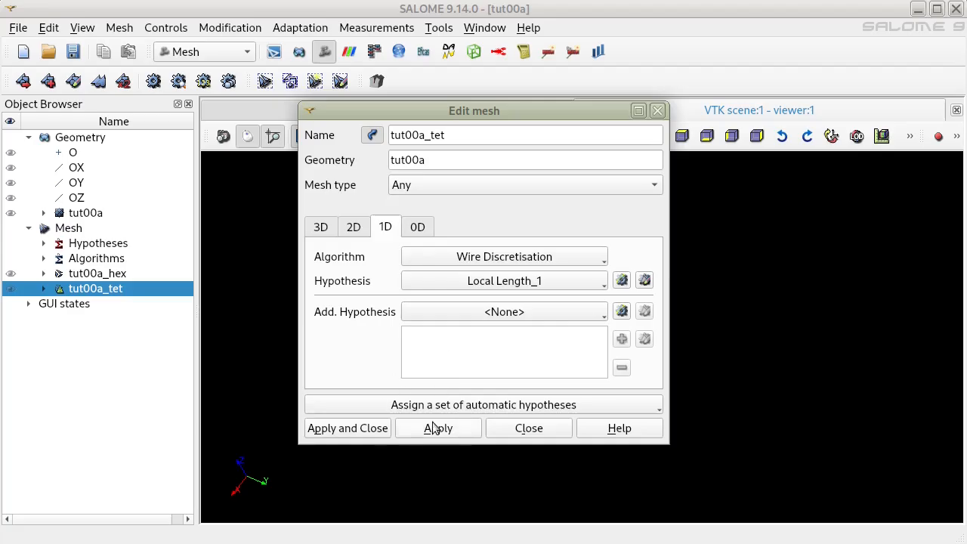
click(382, 433)
click(75, 52)
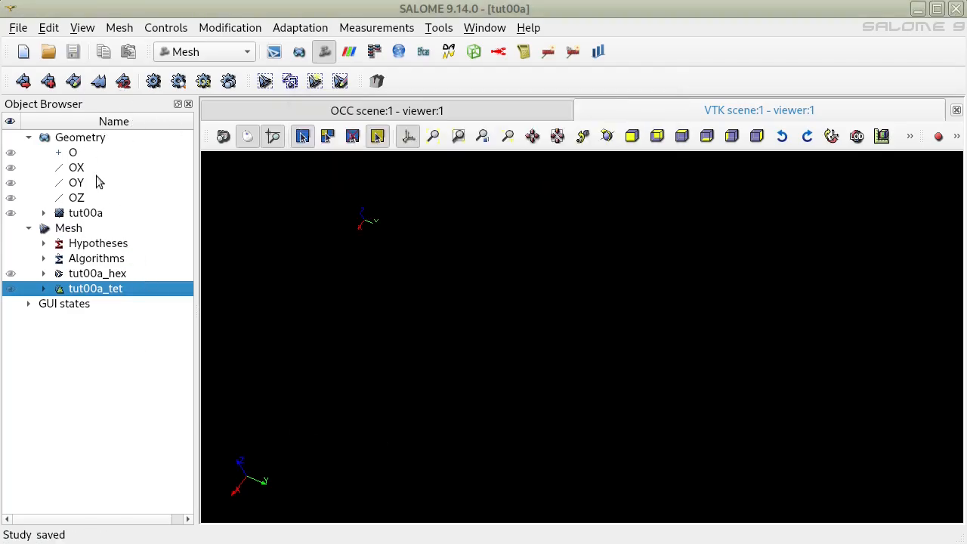
Compute the tut00a_tet mesh, clear and compute it again, and review its mesh information
click(153, 80)
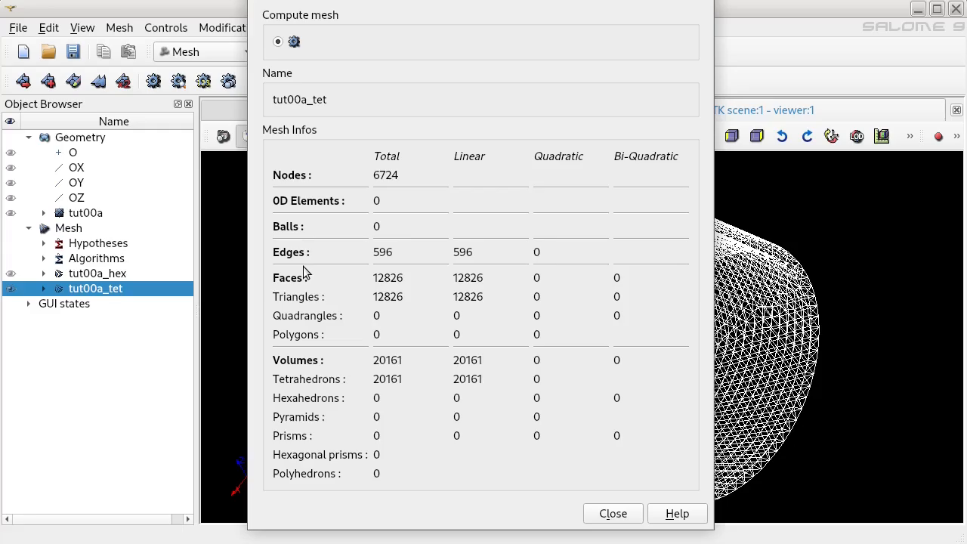
click(613, 510)
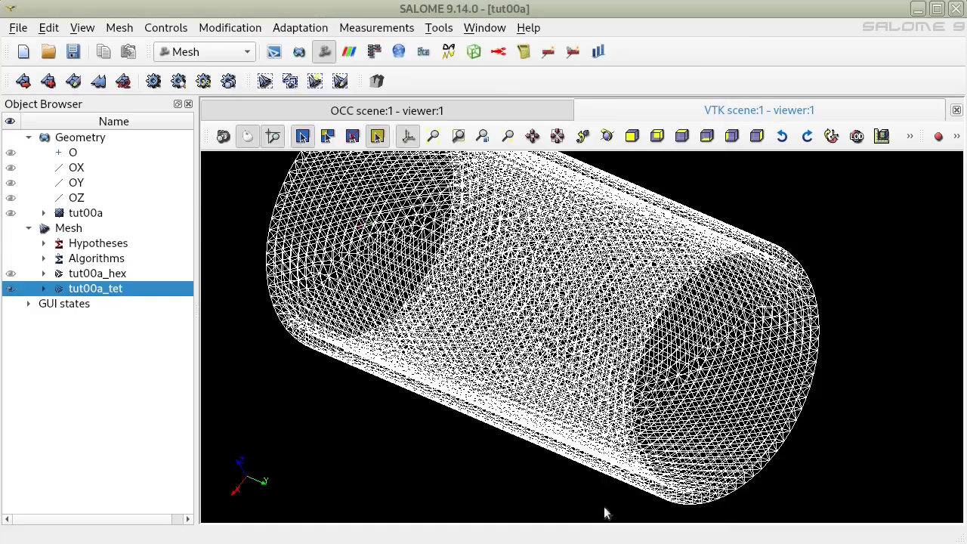
right_click(104, 289)
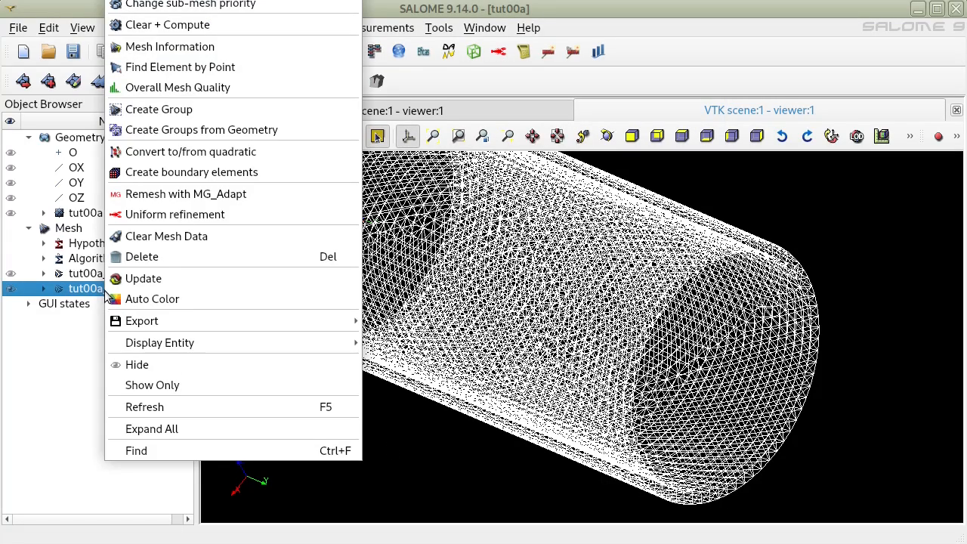
click(231, 30)
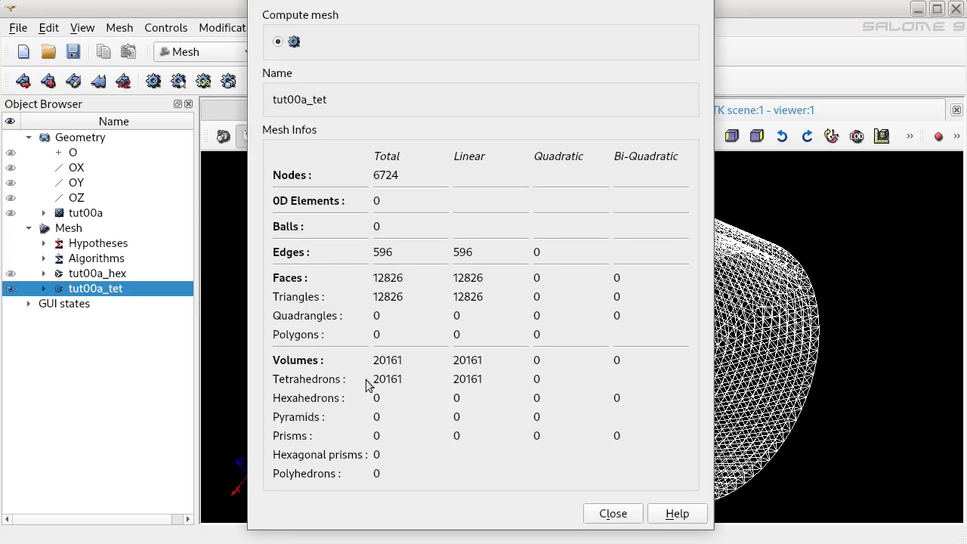
click(611, 513)
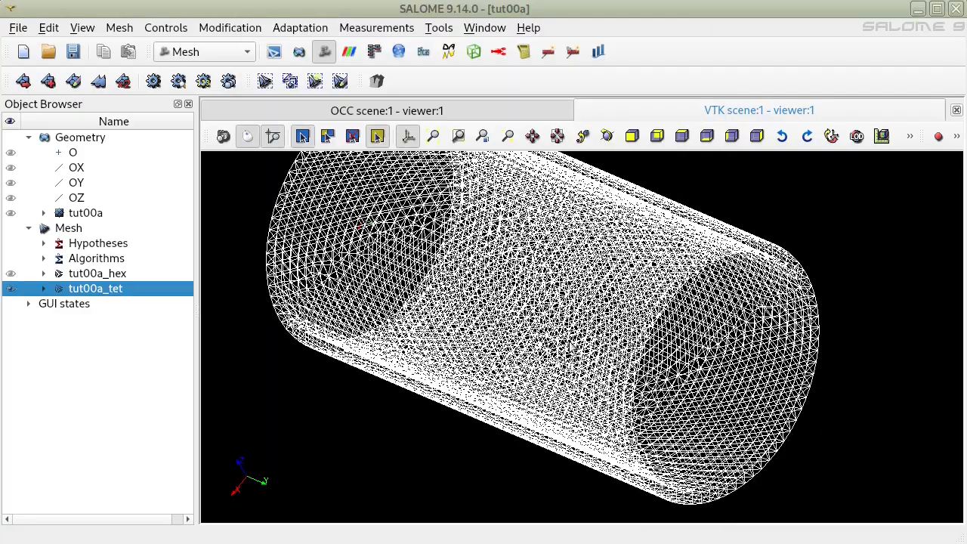
Show the tut00a_tet mesh in Shading display mode
drag(412, 247, 524, 234)
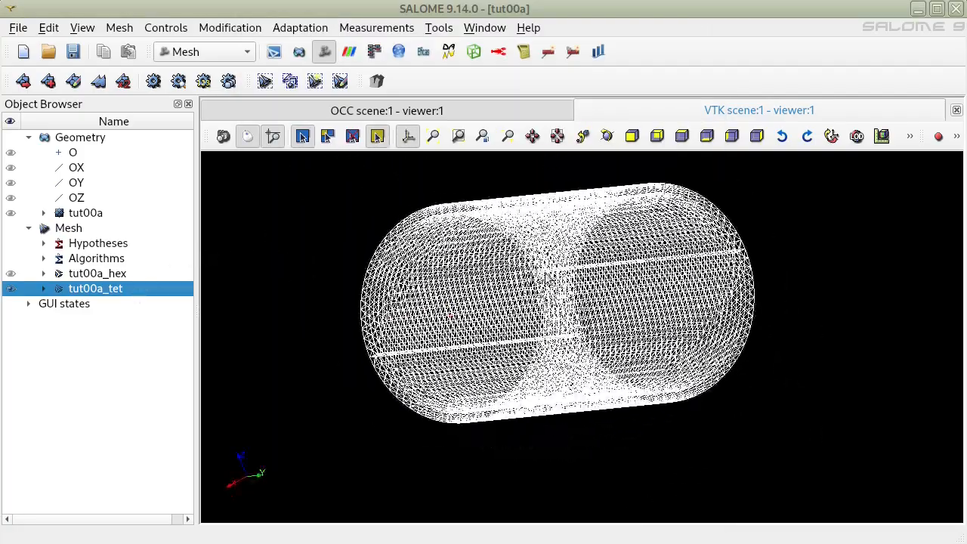
drag(545, 269, 674, 330)
right_click(674, 329)
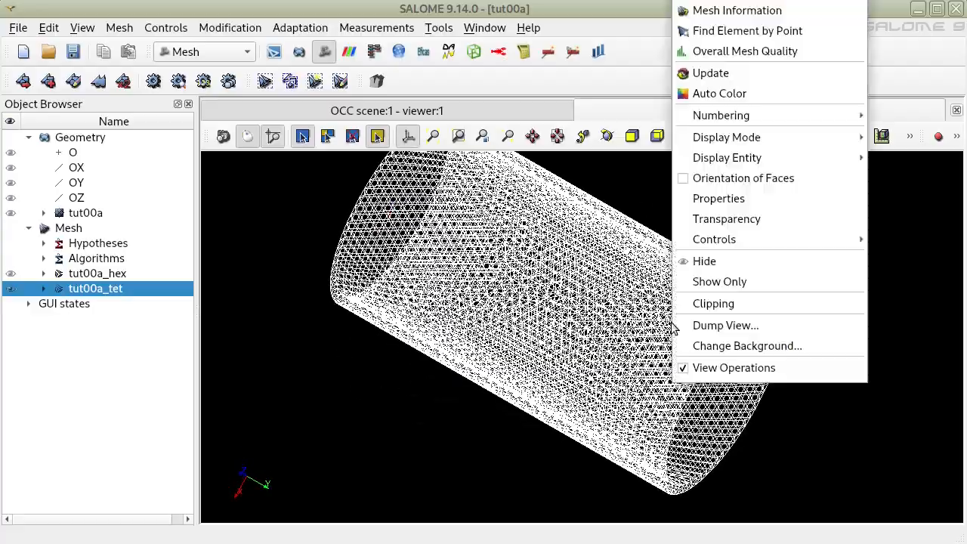
mouse_move(816, 138)
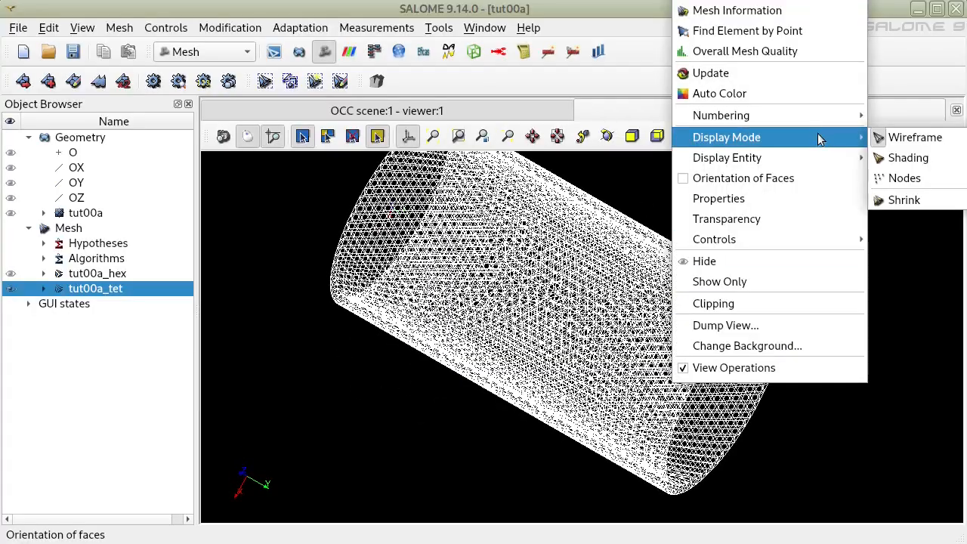
click(903, 158)
Examine the triangular elements on the shaded pipe's surfaces and across its wall thickness at the end
mouse_move(705, 337)
mouse_down()
mouse_move(568, 247)
mouse_move(578, 179)
mouse_up()
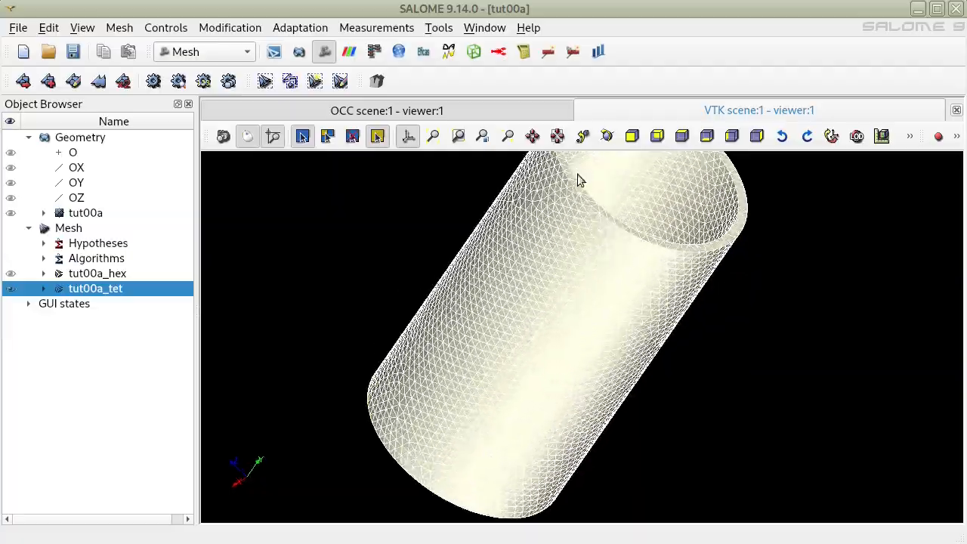
mouse_move(623, 265)
mouse_down()
mouse_move(624, 226)
mouse_move(568, 310)
mouse_up()
scroll(536, 267, up, 10)
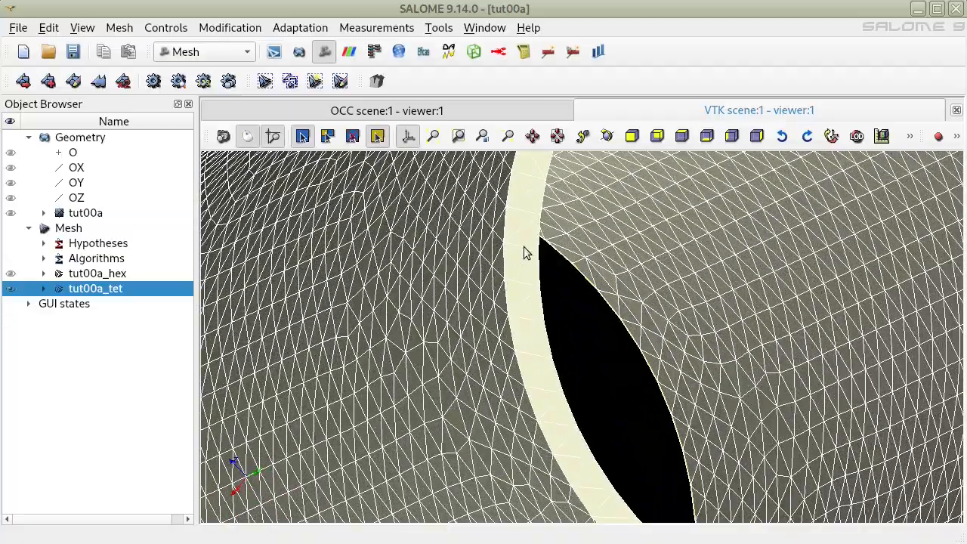
mouse_move(524, 247)
mouse_down()
mouse_move(477, 242)
mouse_move(468, 208)
mouse_up()
drag(472, 311, 535, 399)
scroll(599, 377, down, 6)
scroll(602, 375, down, 4)
drag(597, 397, 209, 254)
Set the Local Length of the tut00a_tet mesh's 1D hypothesis to 50 and apply the edit
click(92, 277)
right_click(91, 278)
key(Escape)
right_click(85, 293)
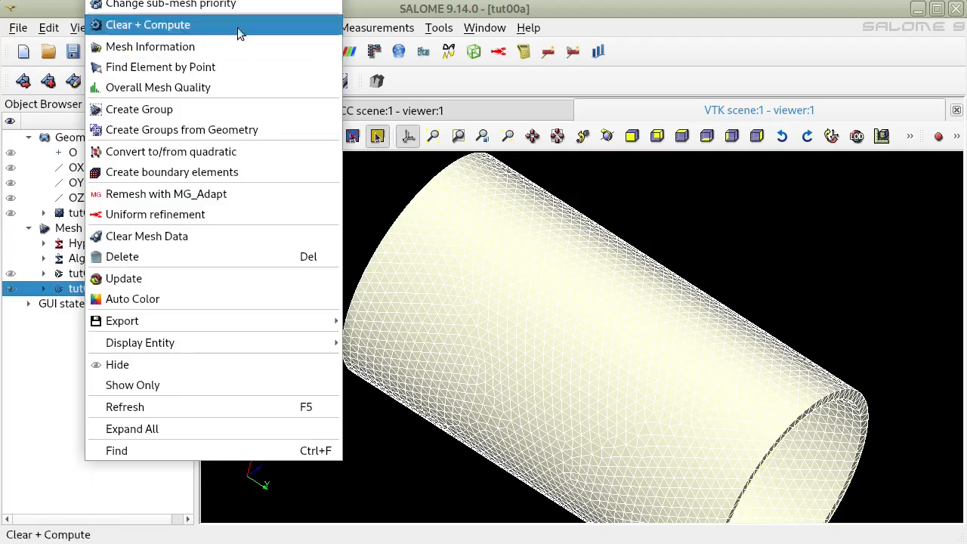
click(227, 4)
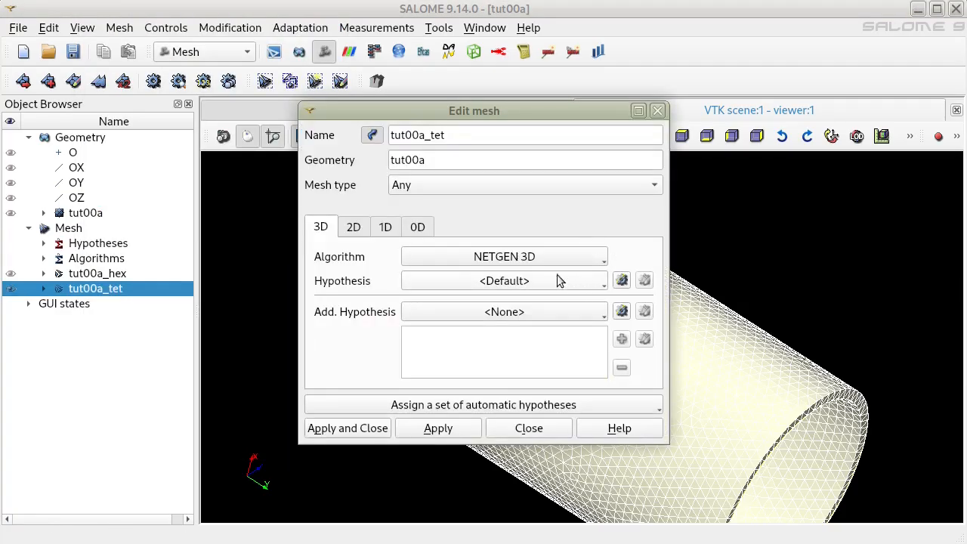
click(386, 227)
click(644, 280)
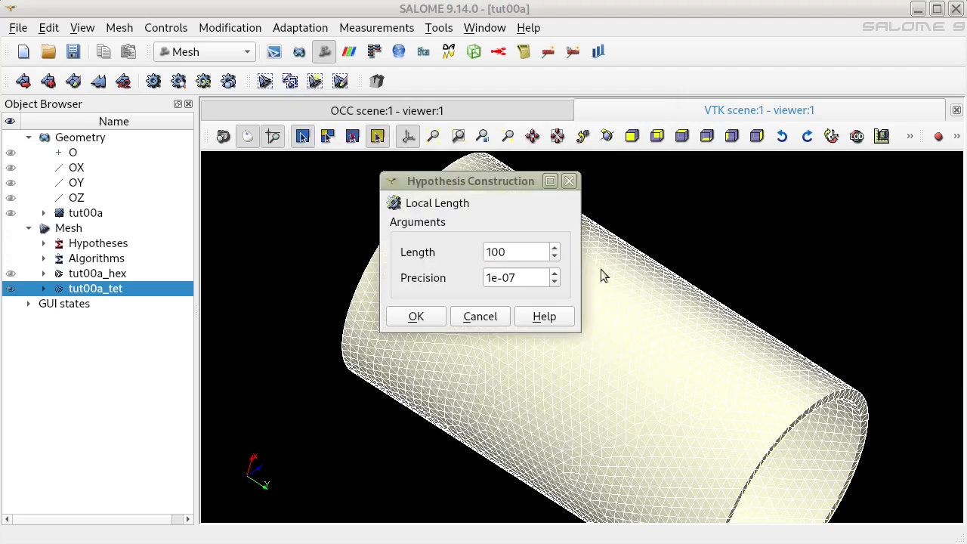
double_click(512, 251)
text(50)
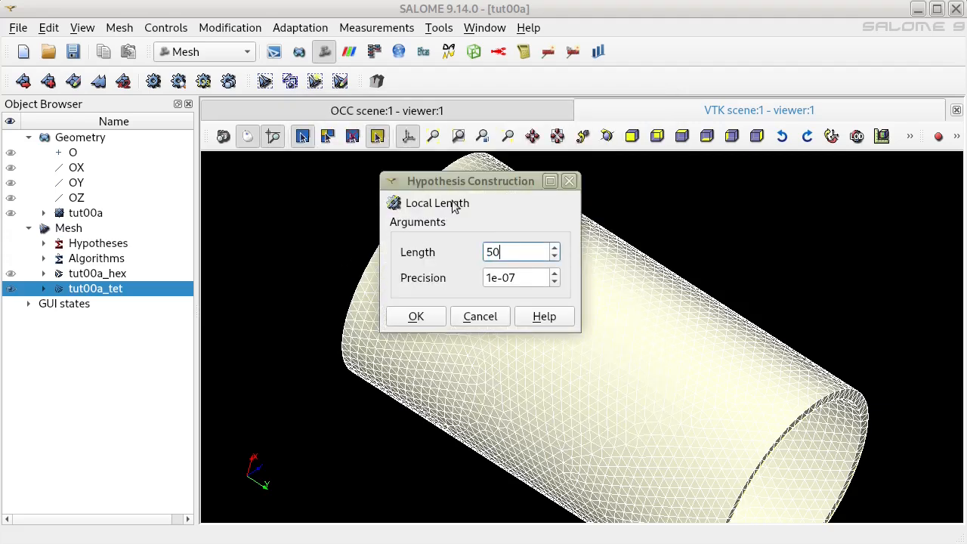
click(415, 317)
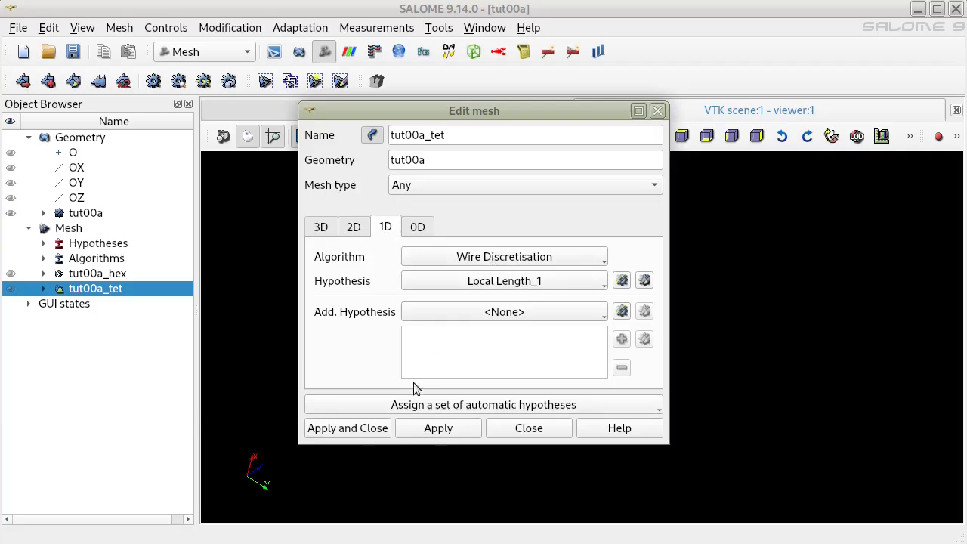
click(349, 429)
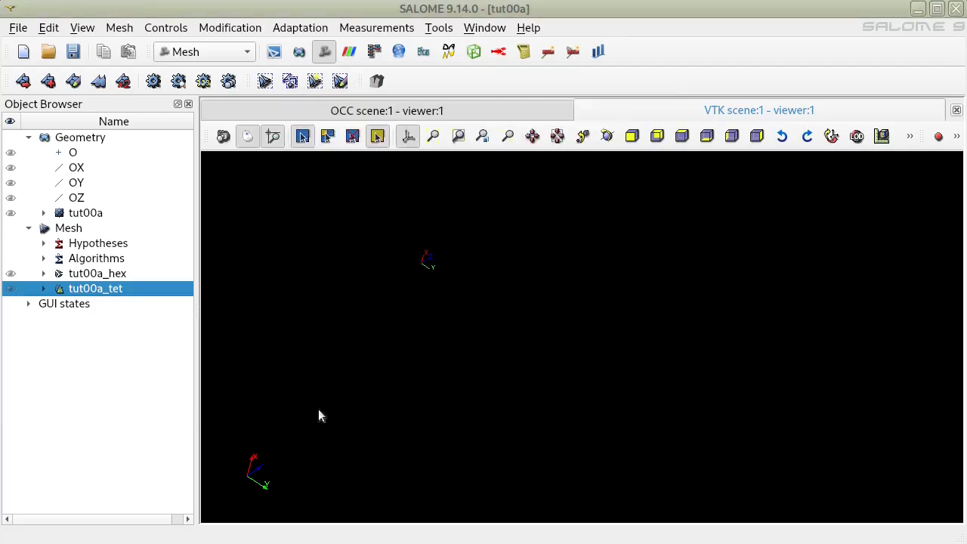
Compute the tut00a_tet mesh with the refined length and inspect the elements at the pipe's open end
right_click(120, 292)
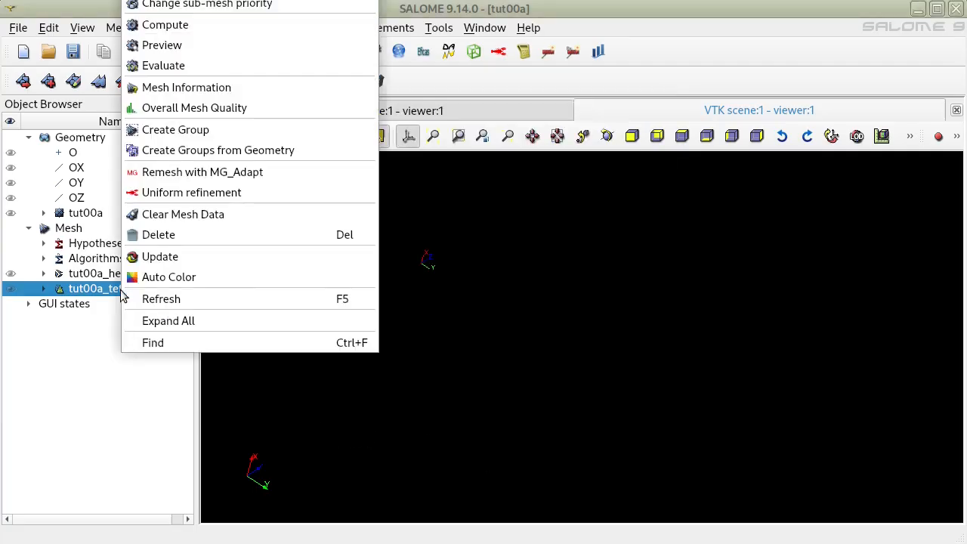
click(223, 25)
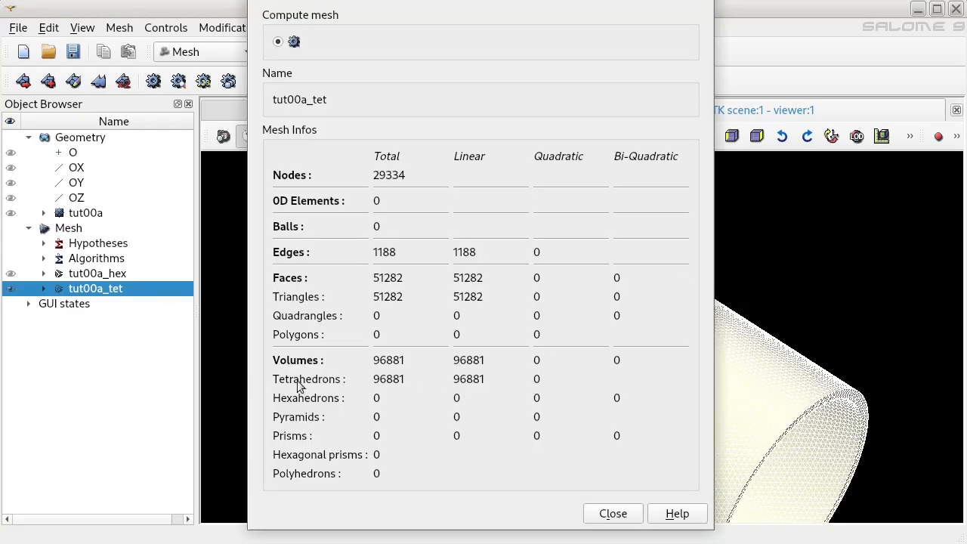
click(619, 517)
right_drag(716, 435, 323, 311)
scroll(481, 395, up, 10)
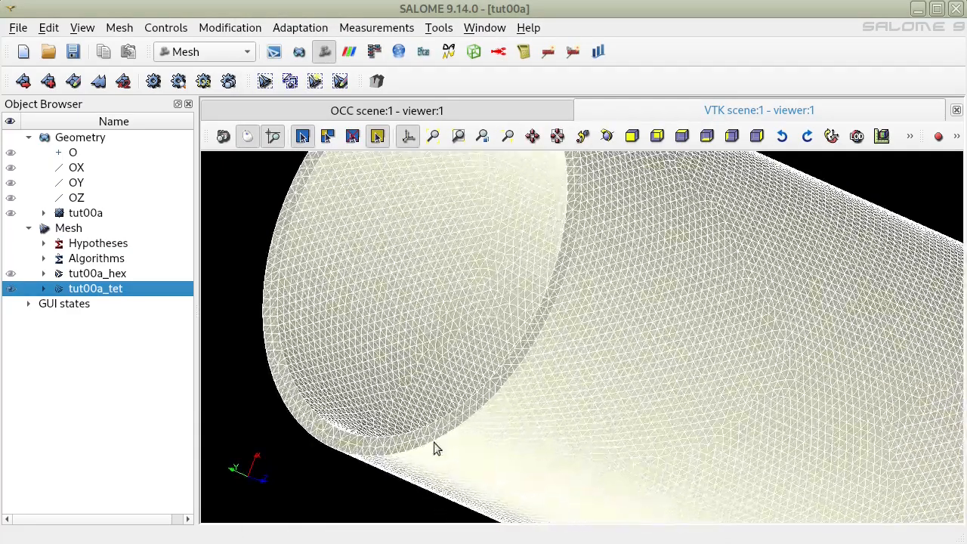
Examine the refined triangles across the wall thickness at the pipe's open end and view the whole pipe from another angle
scroll(365, 441, up, 5)
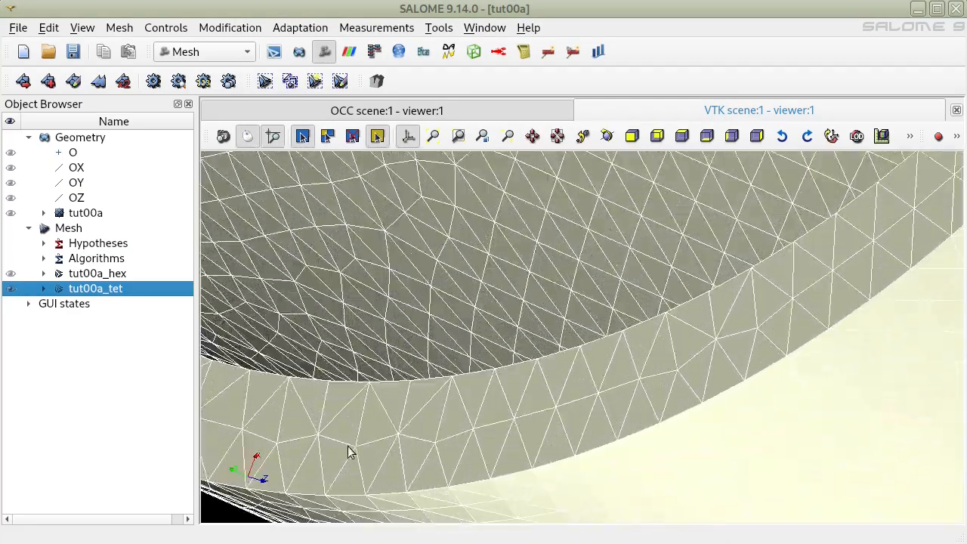
scroll(413, 438, down, 10)
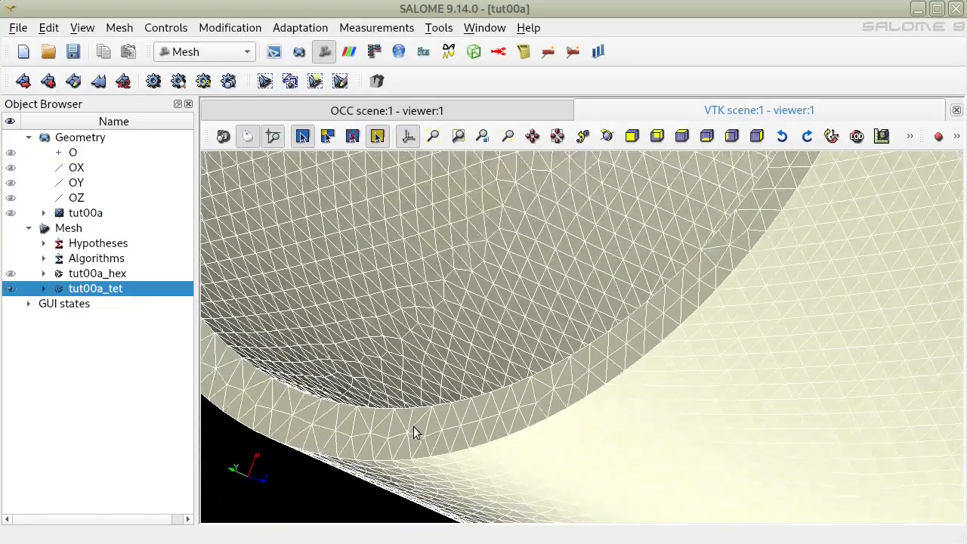
scroll(413, 437, down, 8)
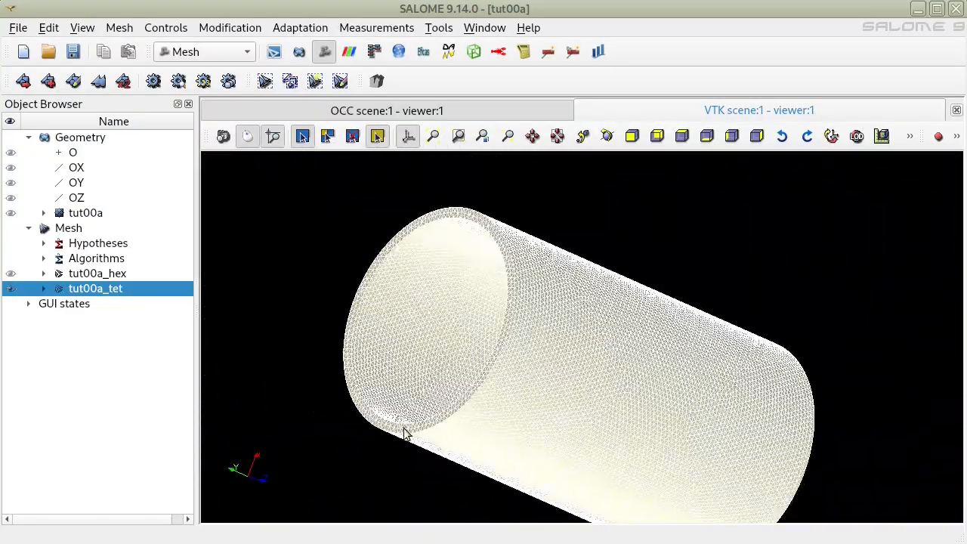
drag(389, 427, 885, 339)
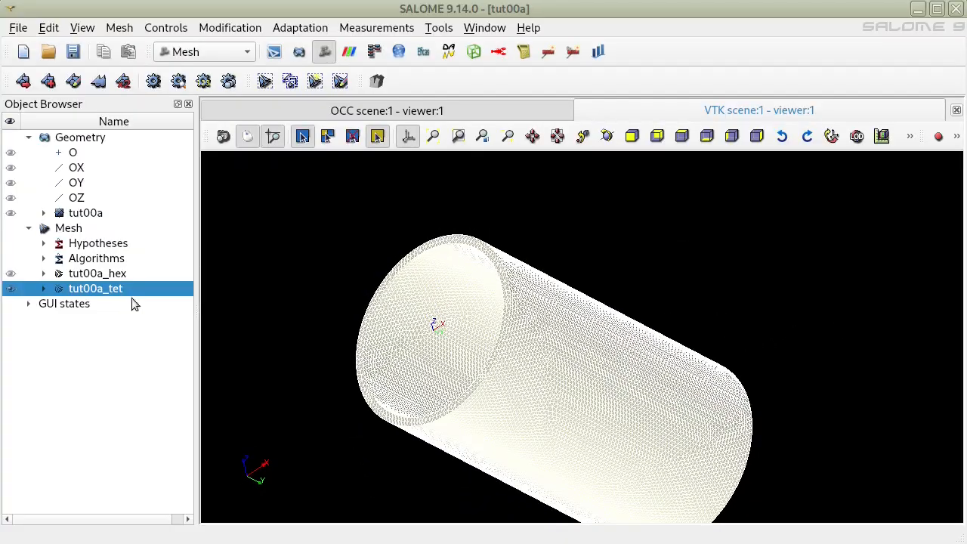
Open the overall mesh quality report for tut00a_tet and compute its numbers of free nodes and double nodes
click(43, 290)
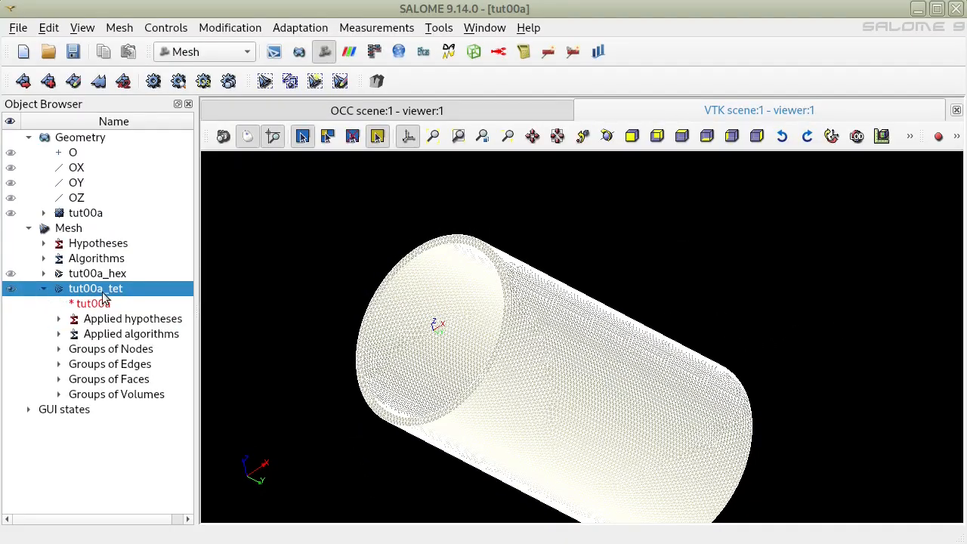
right_click(105, 290)
click(522, 226)
click(166, 27)
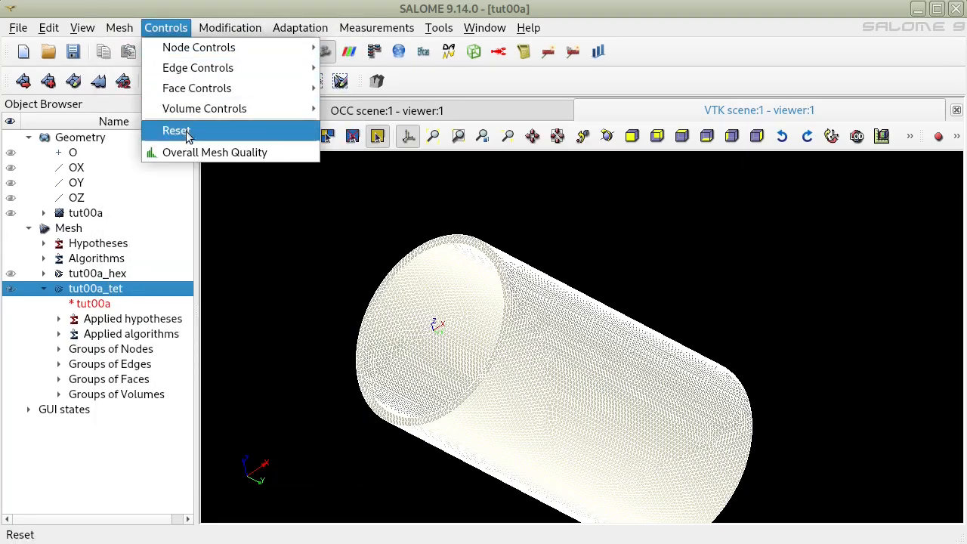
click(200, 156)
click(609, 101)
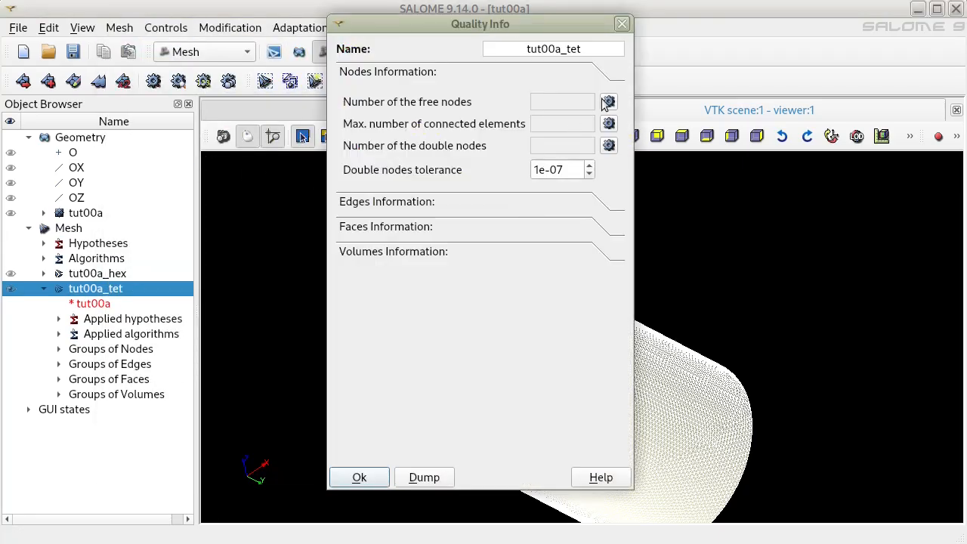
click(608, 146)
Compute the numbers of double volumes, double faces and double edges in tut00a_tet, and close the quality report
click(430, 252)
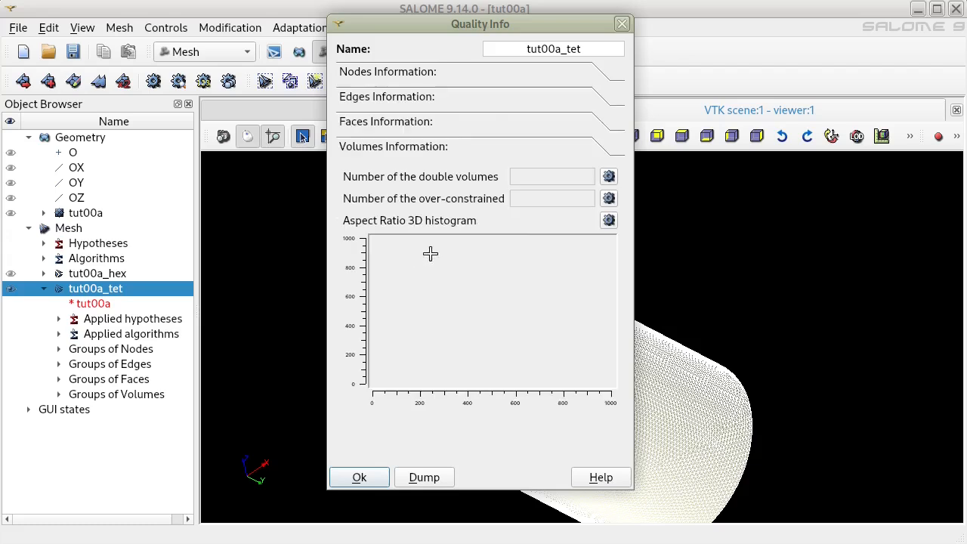
click(608, 177)
click(402, 117)
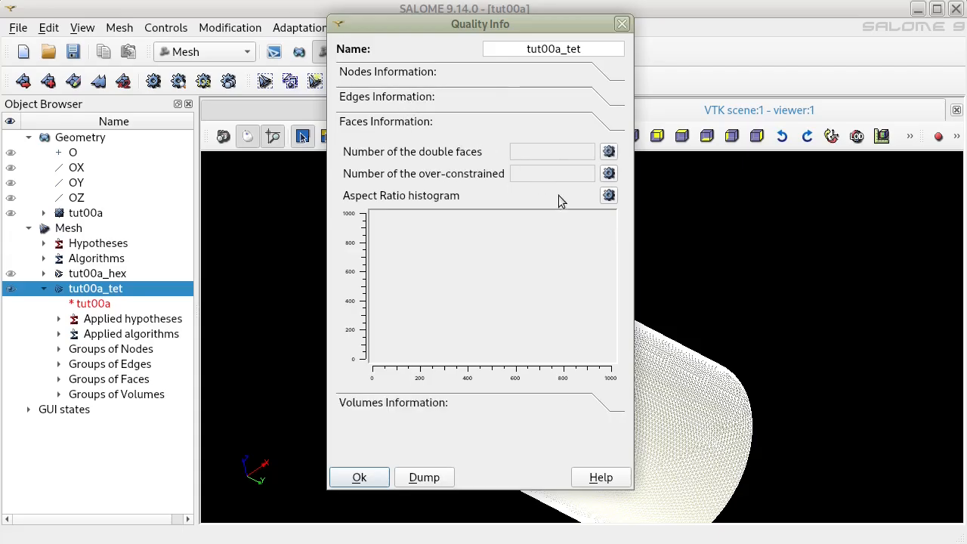
click(608, 151)
click(414, 98)
click(608, 127)
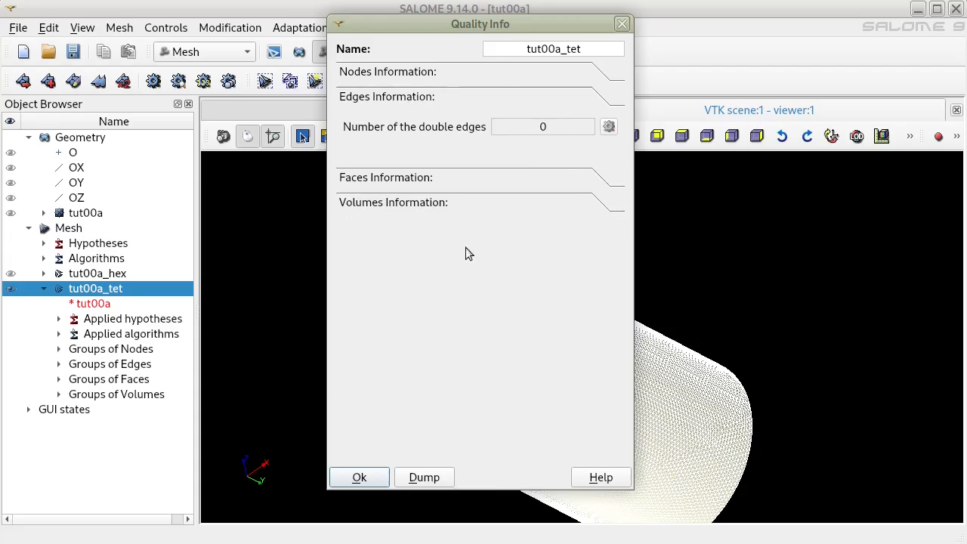
click(357, 478)
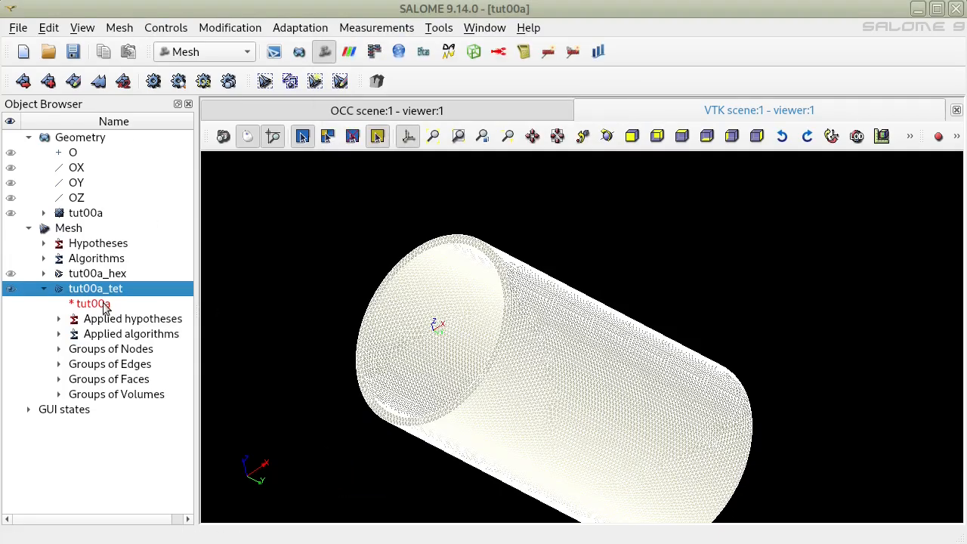
Open the Merge Nodes transformation for the tut00a_tet mesh
click(232, 27)
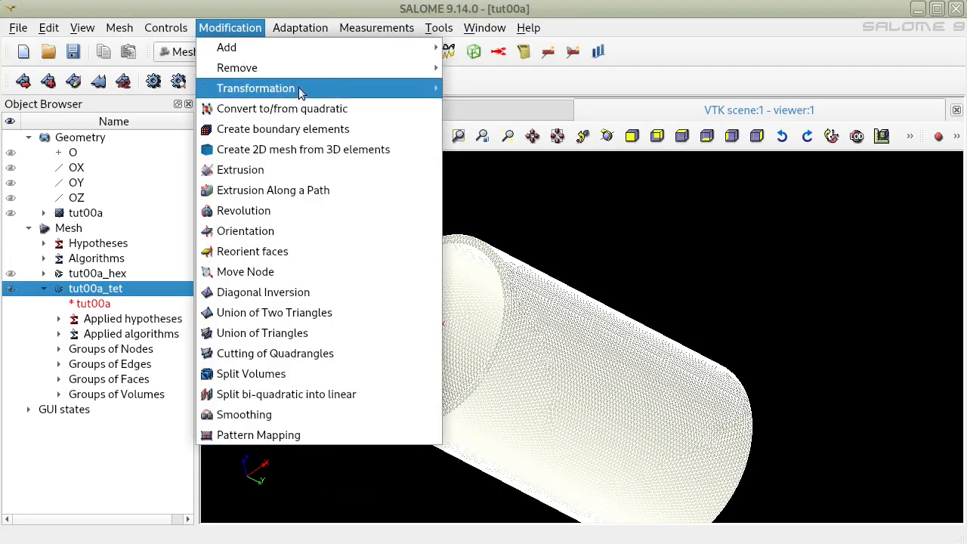
mouse_move(299, 88)
click(505, 90)
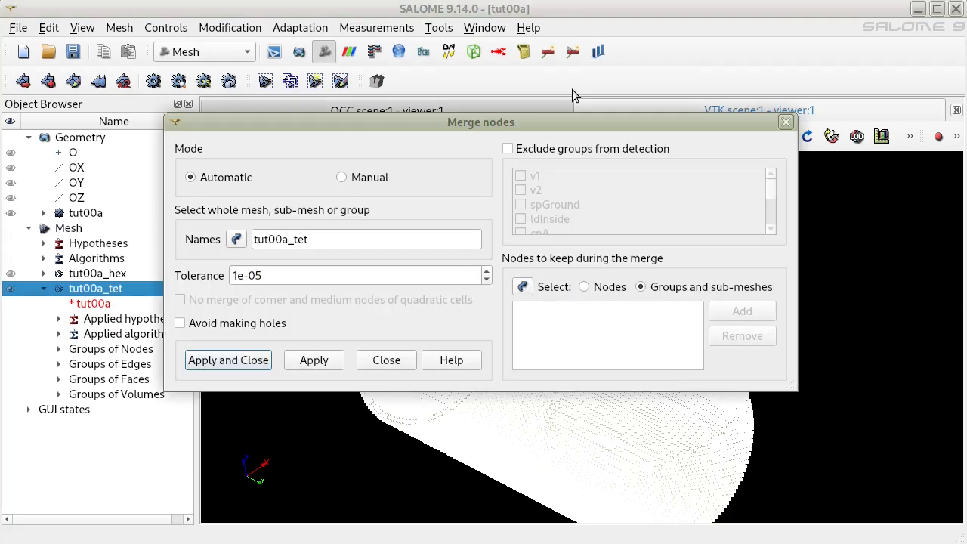
Merge the nodes of tut00a_tet automatically with tolerance 1e-05, keeping the node groups cpA, cpB, cpC and cpD
click(59, 349)
ctrl+click(110, 380)
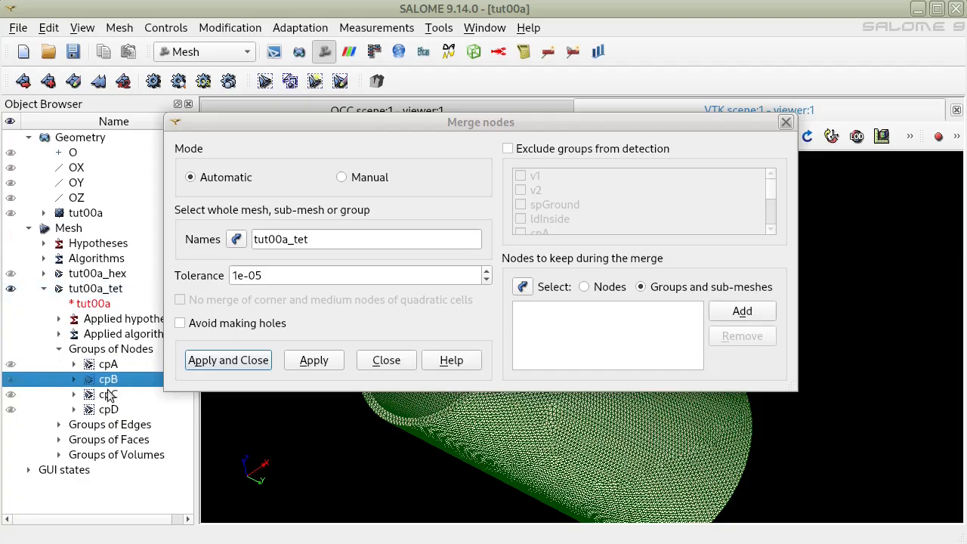
ctrl+click(109, 394)
ctrl+click(120, 409)
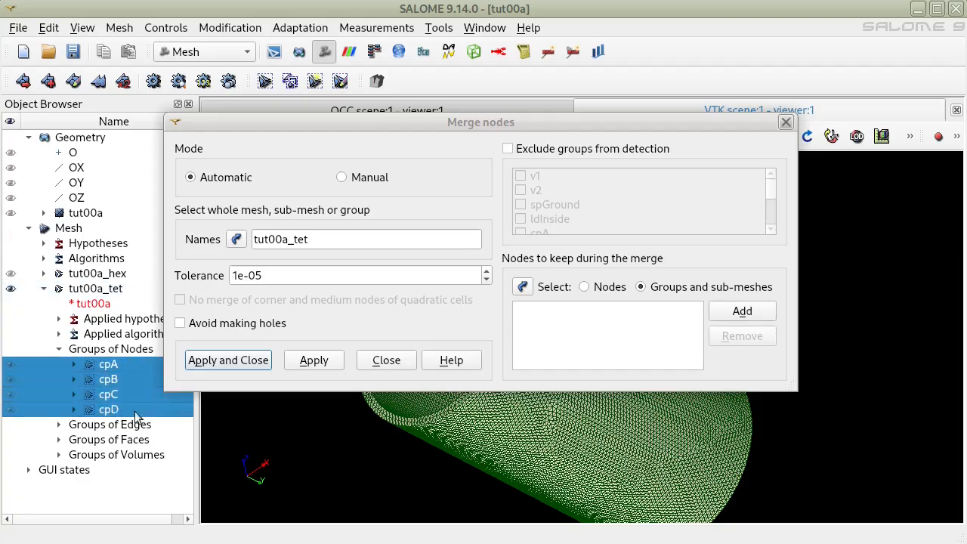
click(745, 311)
click(262, 361)
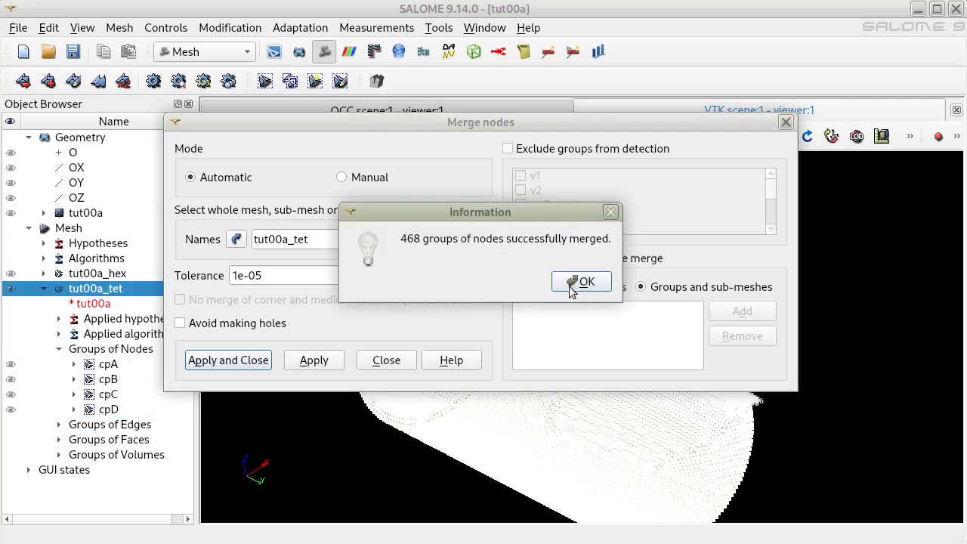
click(576, 285)
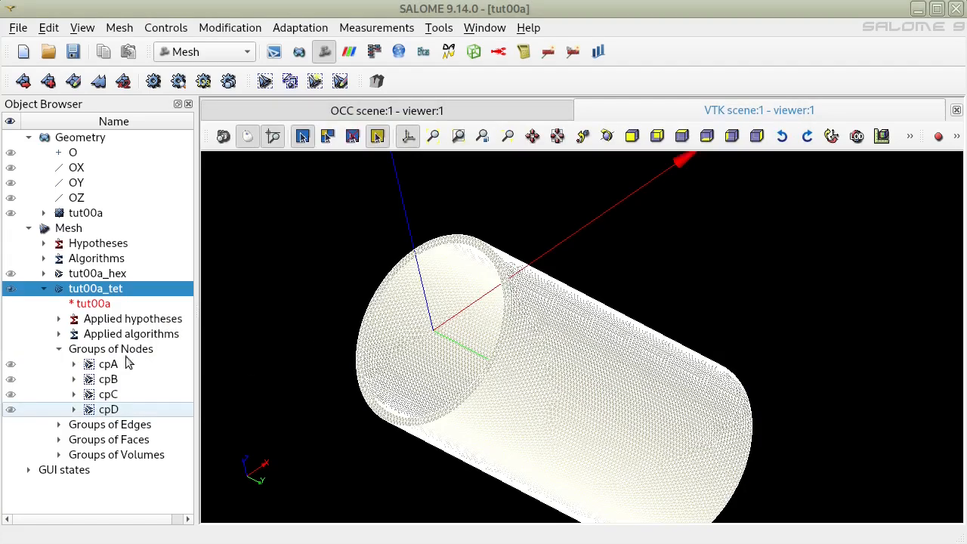
Merge the duplicate elements of tut00a_tet automatically, keeping the groups cpA, cpB, cpC and cpD
click(216, 31)
mouse_move(306, 88)
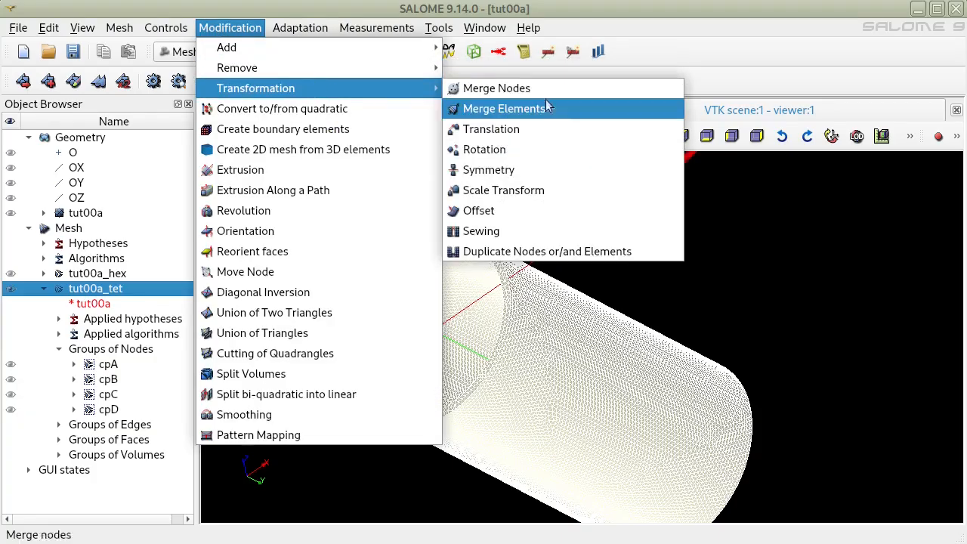
click(611, 107)
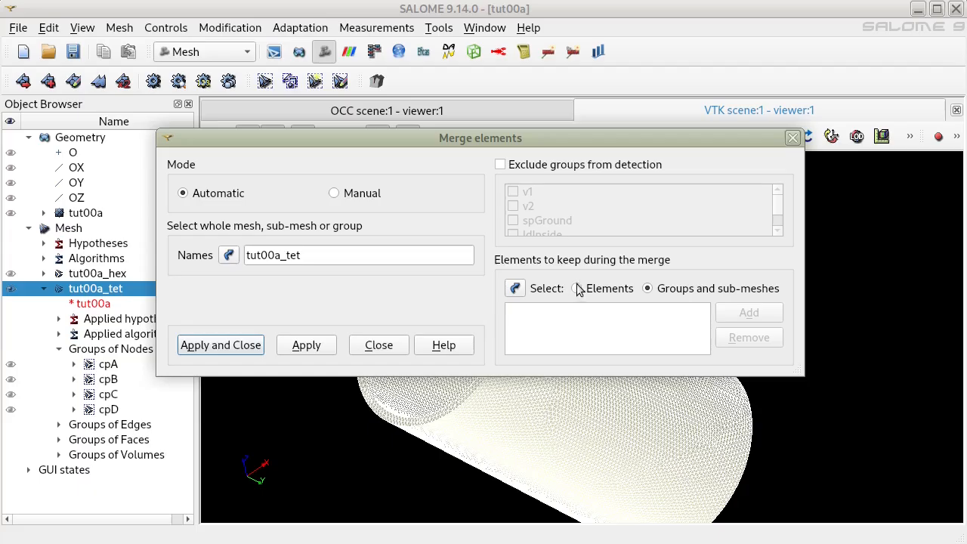
click(511, 286)
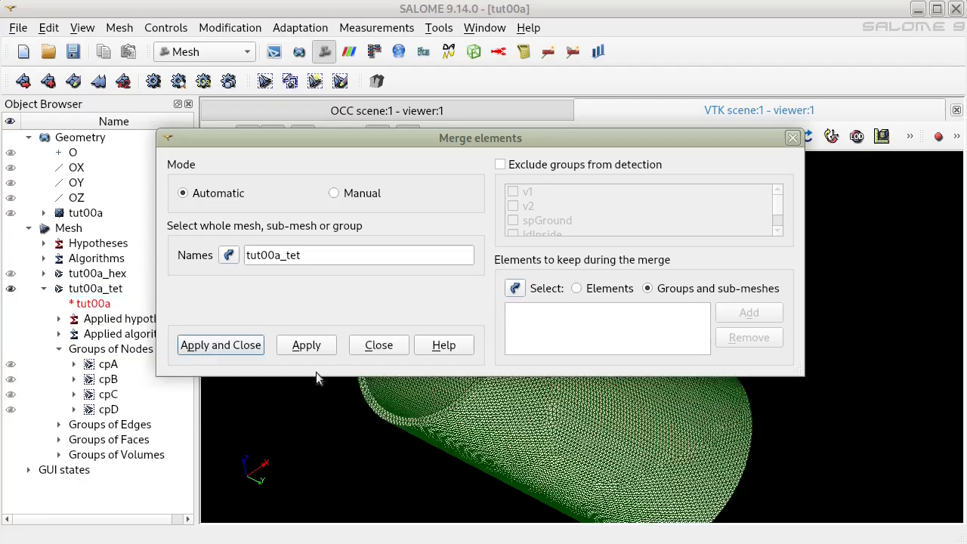
click(111, 368)
ctrl+click(111, 381)
click(112, 396)
ctrl+click(116, 408)
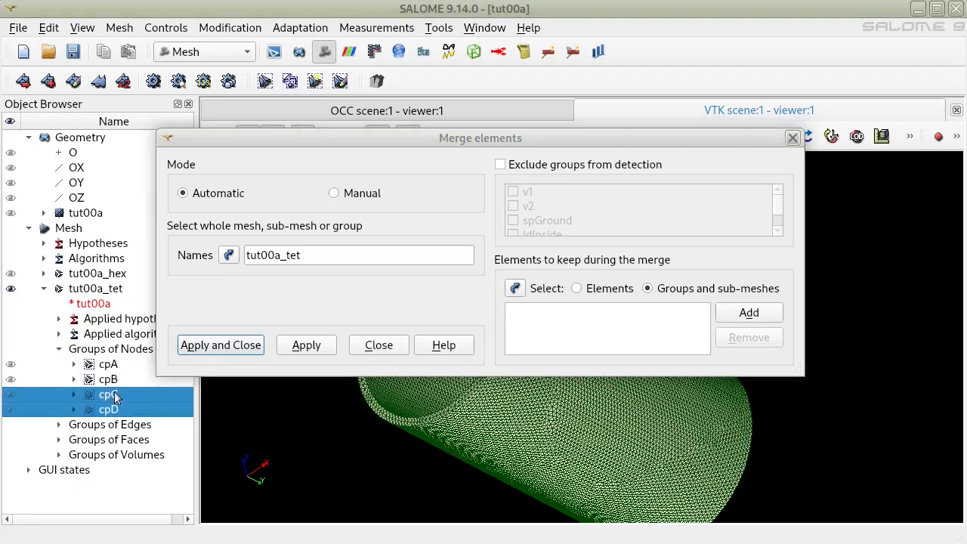
ctrl+click(113, 380)
ctrl+click(114, 365)
click(761, 321)
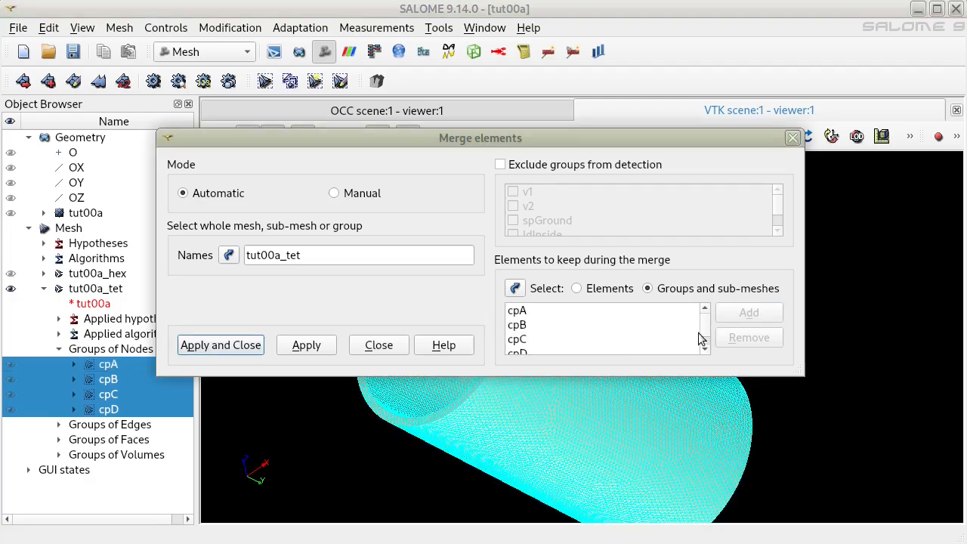
click(195, 338)
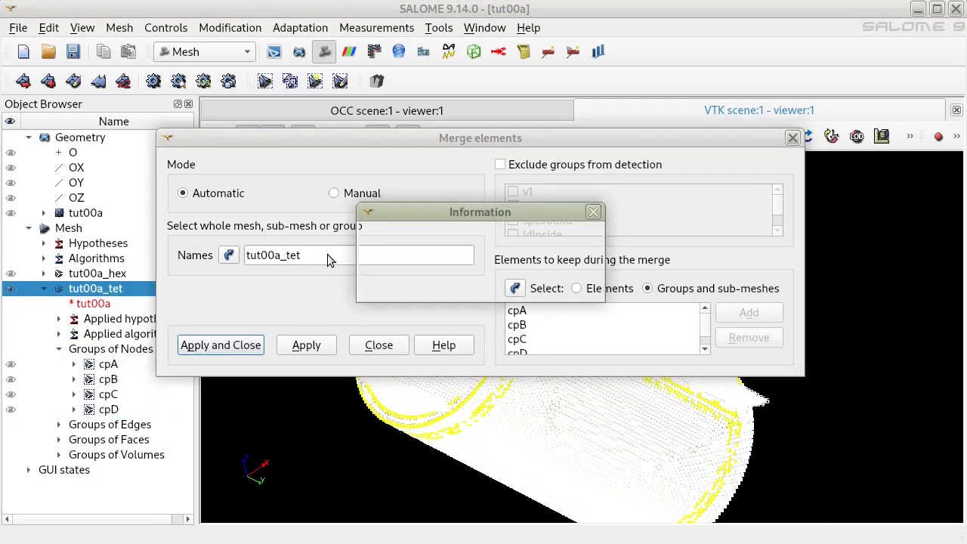
click(564, 282)
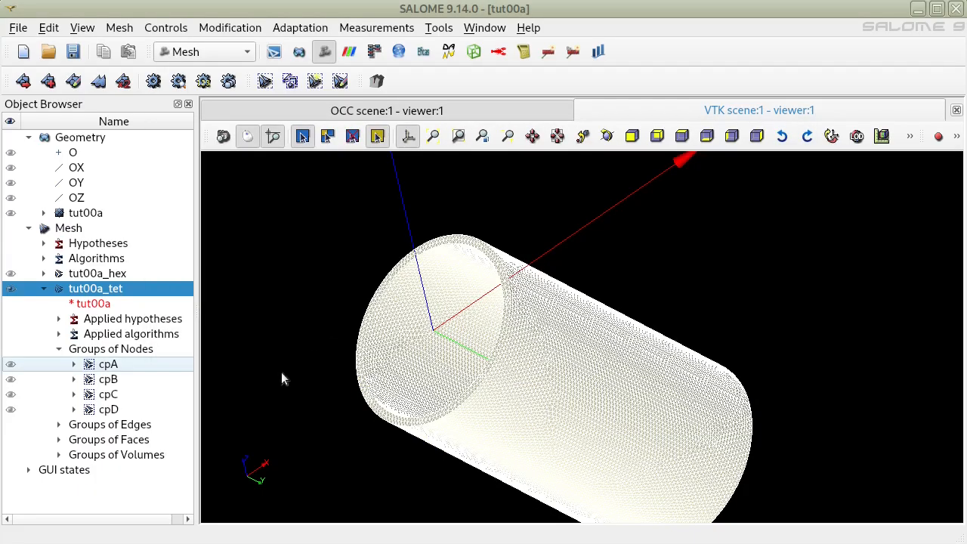
Save the study with the merged tetrahedral mesh
scroll(382, 378, up, 1)
drag(403, 361, 438, 243)
click(74, 52)
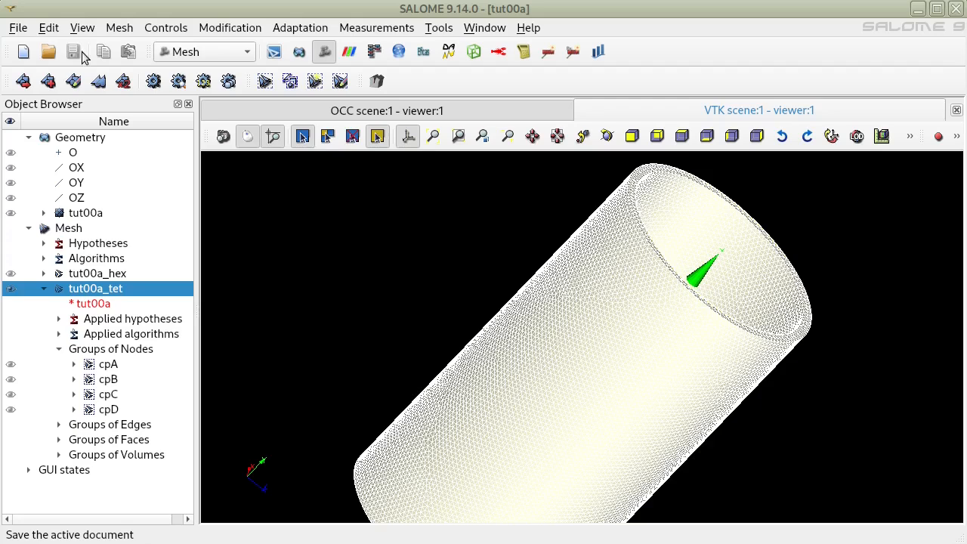
Open the overall mesh quality report of tut00a_tet and check the mesh for double edges
click(164, 28)
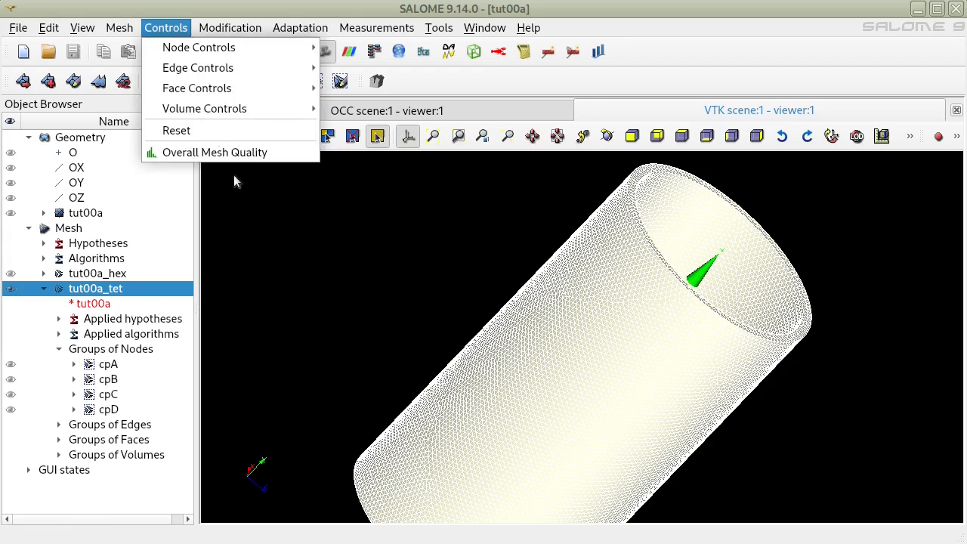
click(239, 150)
click(608, 101)
click(608, 146)
click(441, 205)
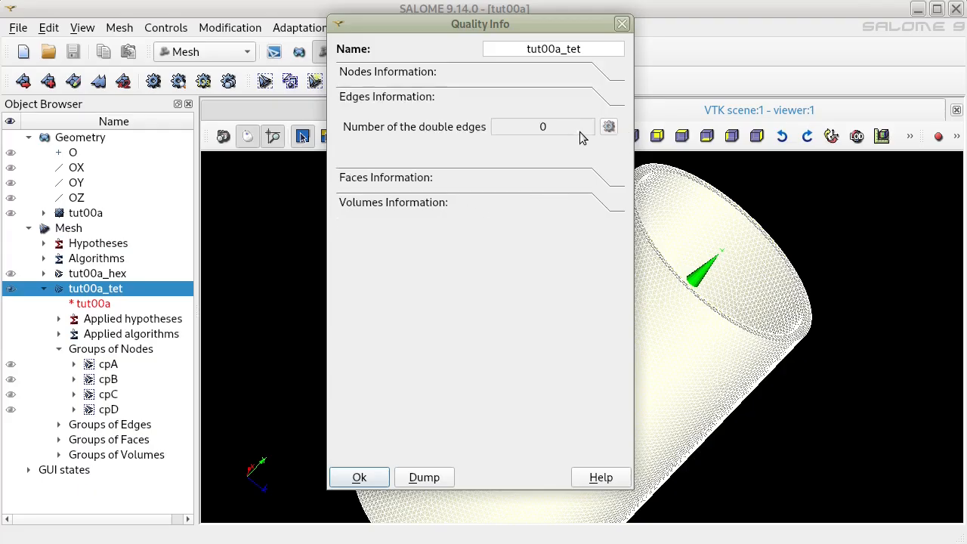
Compute the double faces, over-constrained faces and aspect ratio histogram for the faces of tut00a_tet
click(471, 181)
click(608, 151)
click(607, 174)
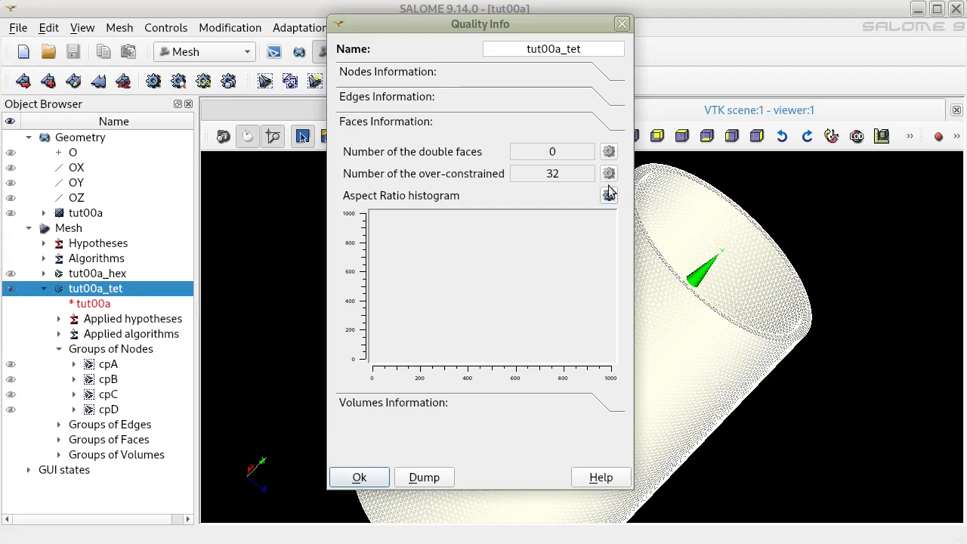
click(609, 196)
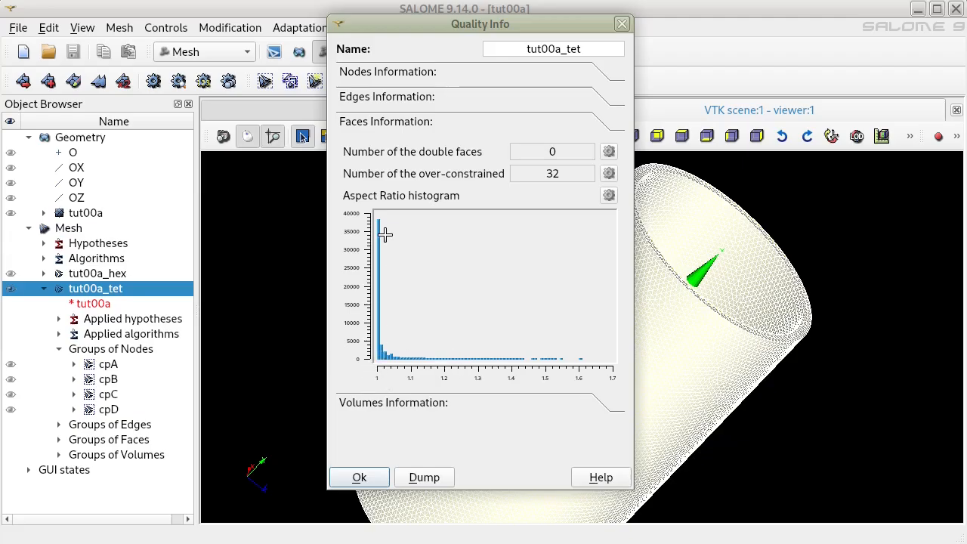
Compute the double volumes, over-constrained volumes and 3D aspect ratio histogram of tut00a_tet, and close the quality report
click(418, 405)
click(608, 177)
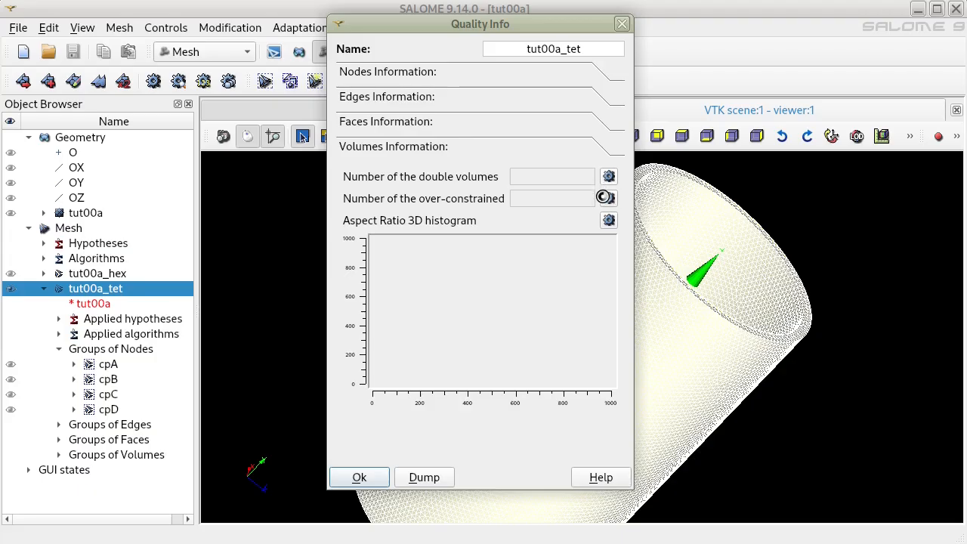
click(609, 199)
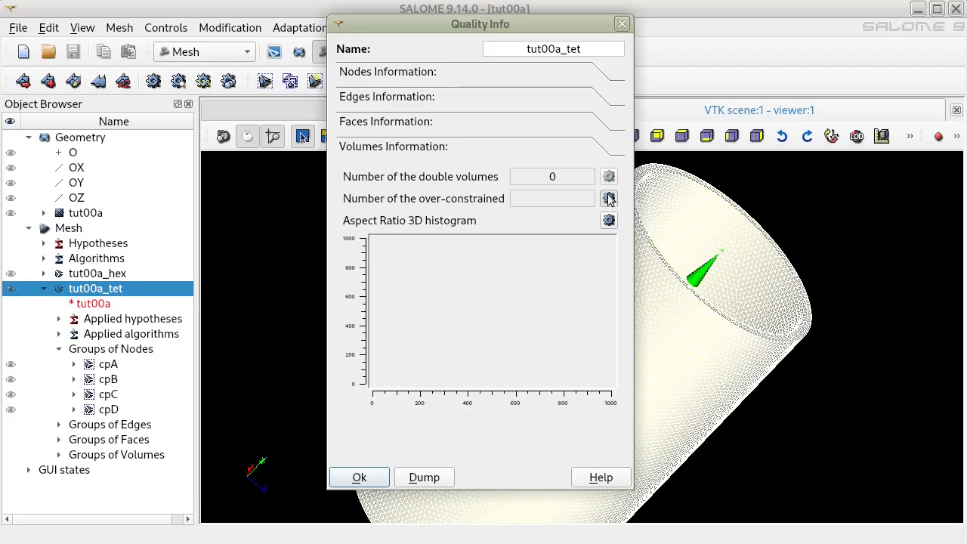
click(608, 220)
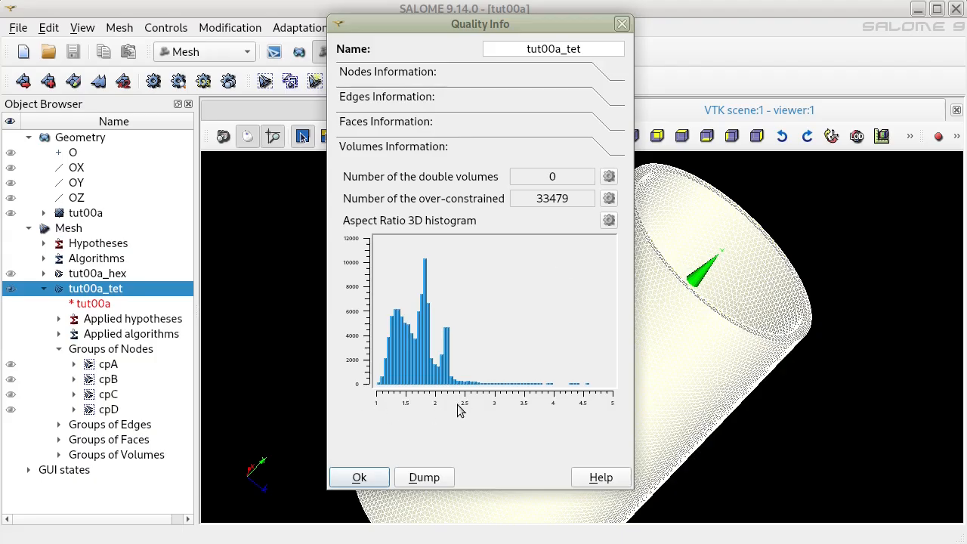
click(360, 477)
Display the Borders at Multi-Connection edge control on tut00a_tet and examine the highlighted borders
drag(522, 319, 530, 346)
click(185, 30)
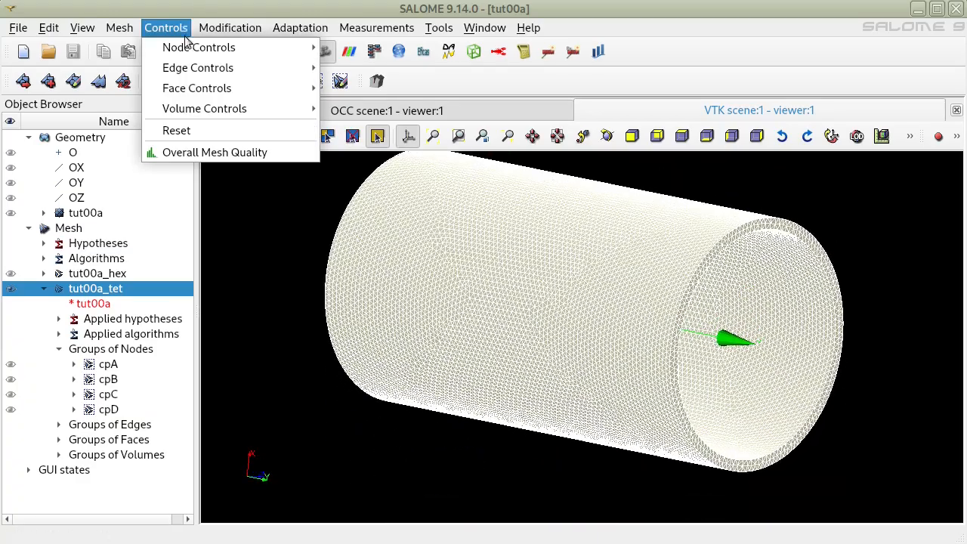
mouse_move(194, 54)
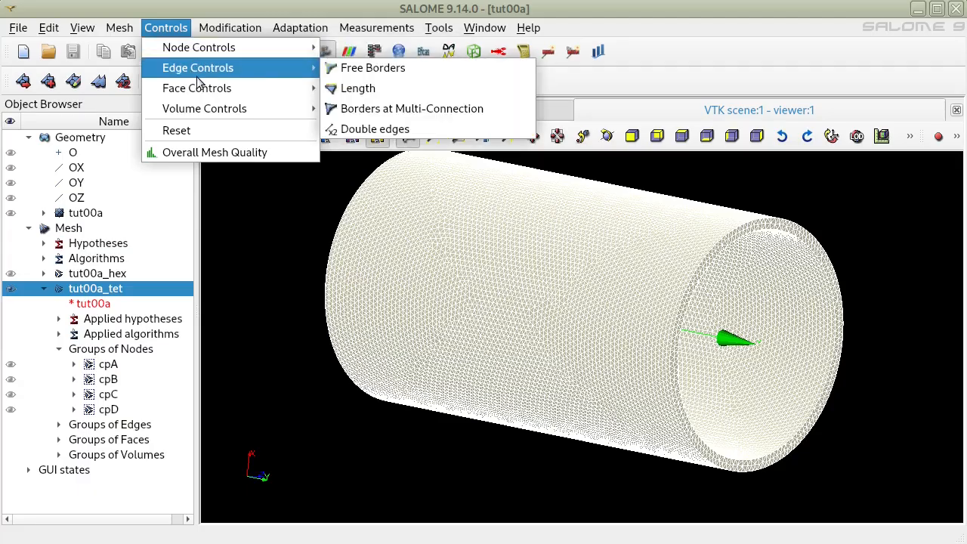
click(429, 111)
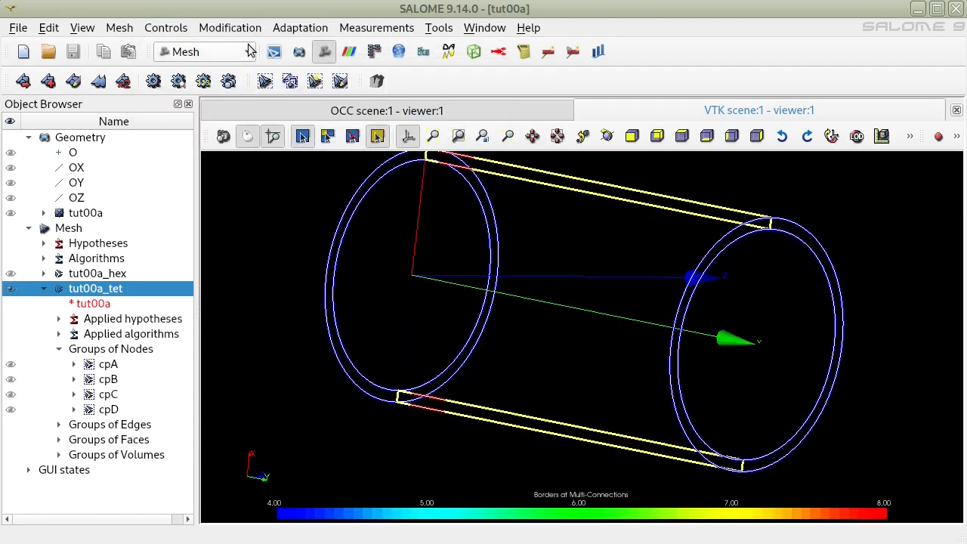
ctrl+right_drag(483, 323, 342, 241)
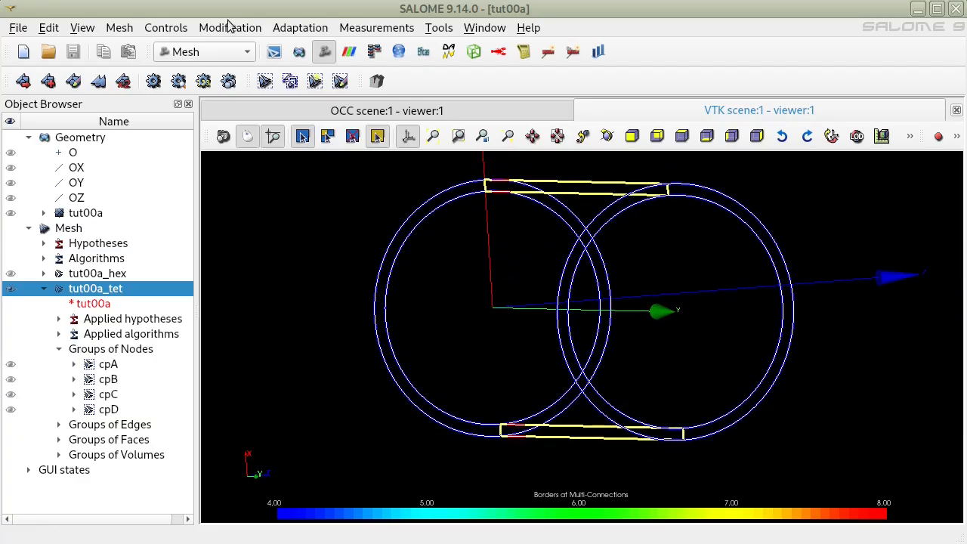
Display the Skew face control on tut00a_tet and examine the skew distribution on the end ring and cylinder walls
click(229, 27)
mouse_move(184, 70)
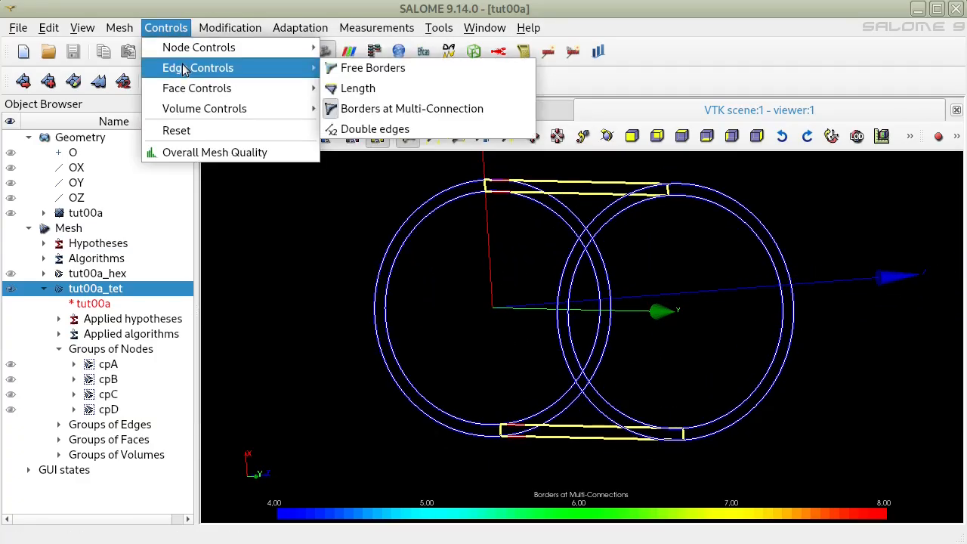
mouse_move(191, 89)
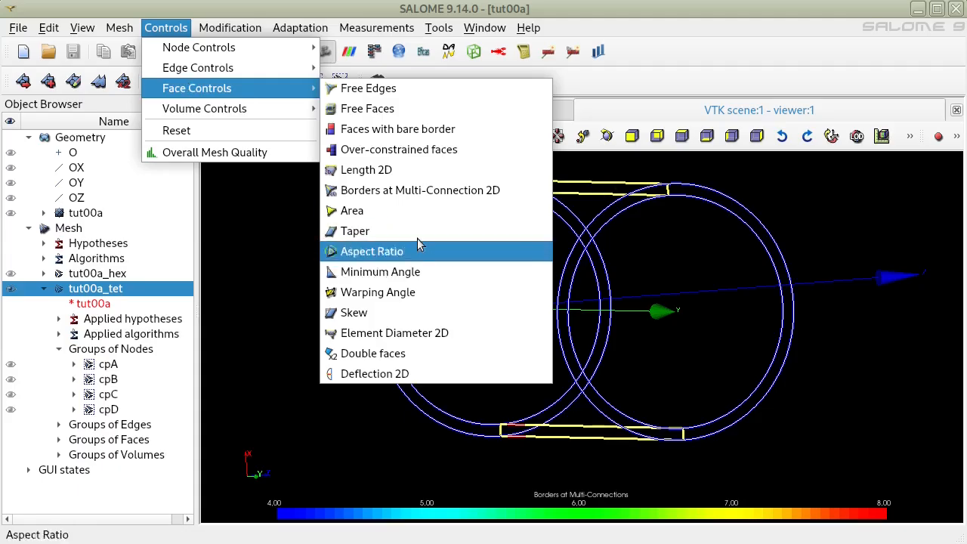
click(433, 312)
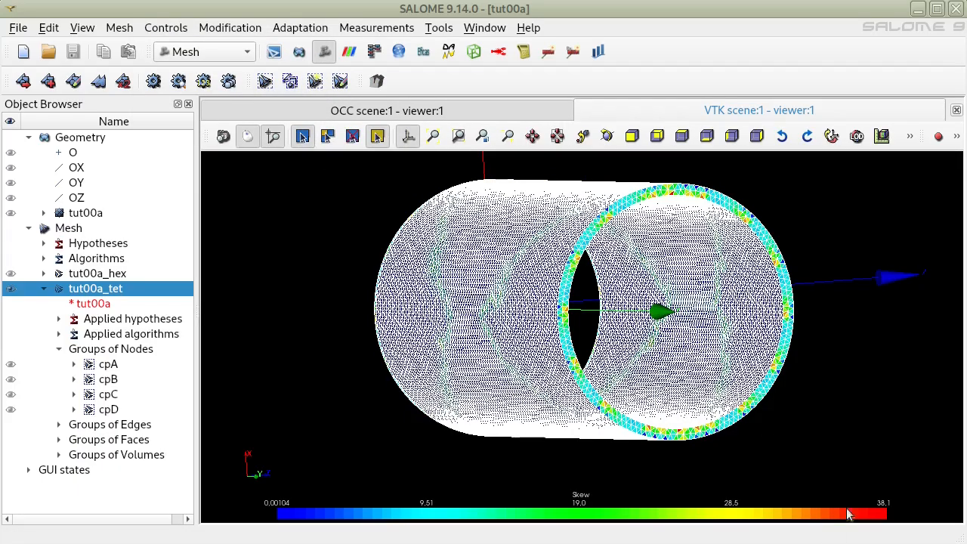
scroll(664, 450, up, 8)
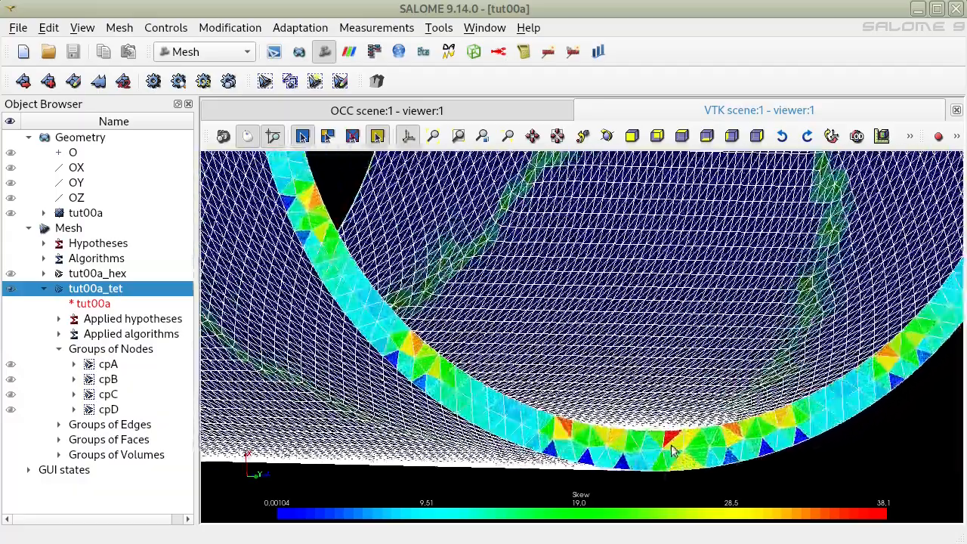
scroll(669, 446, up, 2)
scroll(672, 453, down, 4)
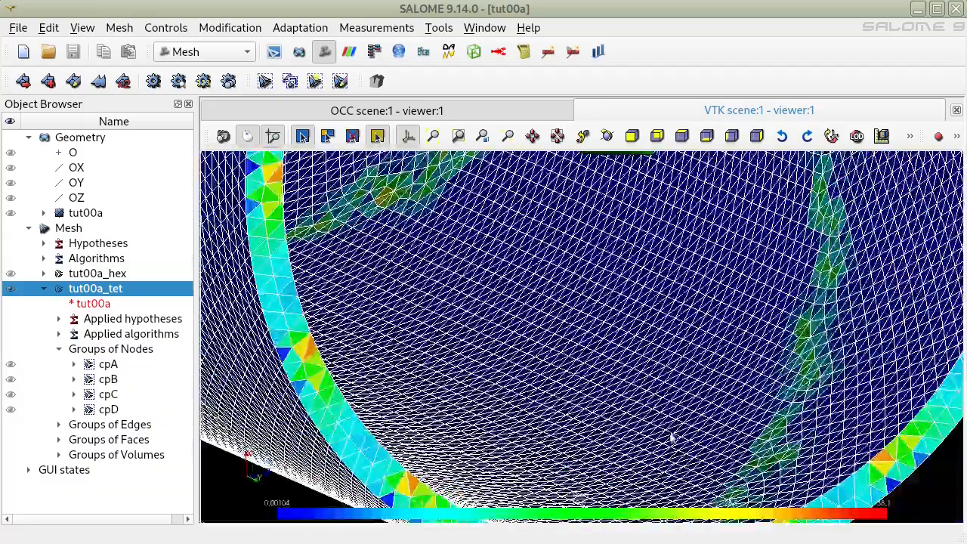
scroll(667, 432, down, 3)
ctrl+right_drag(669, 434, 407, 392)
scroll(408, 389, down, 3)
ctrl+right_drag(339, 339, 487, 361)
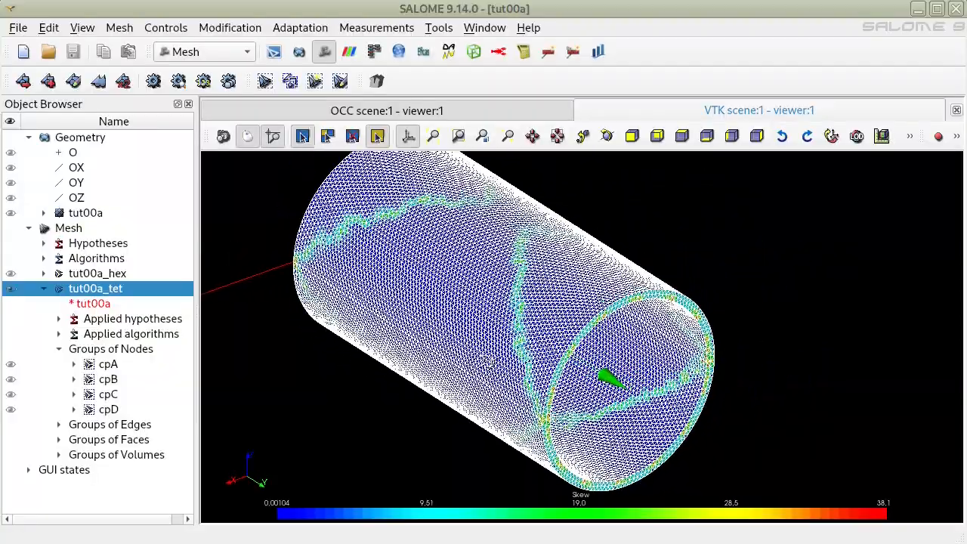
Reset the quality controls so tut00a_tet is shown with its plain mesh display
click(165, 27)
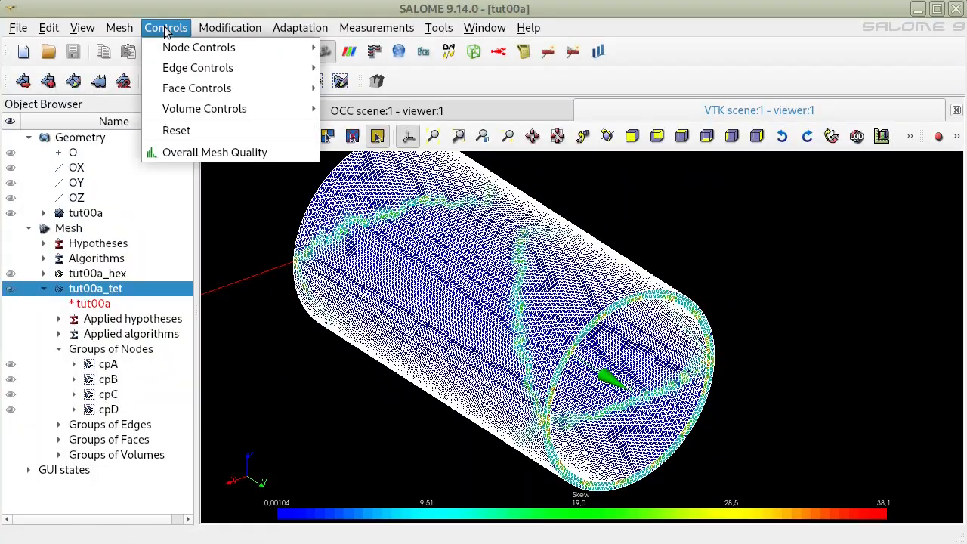
click(265, 129)
ctrl+middle_drag(469, 263, 531, 301)
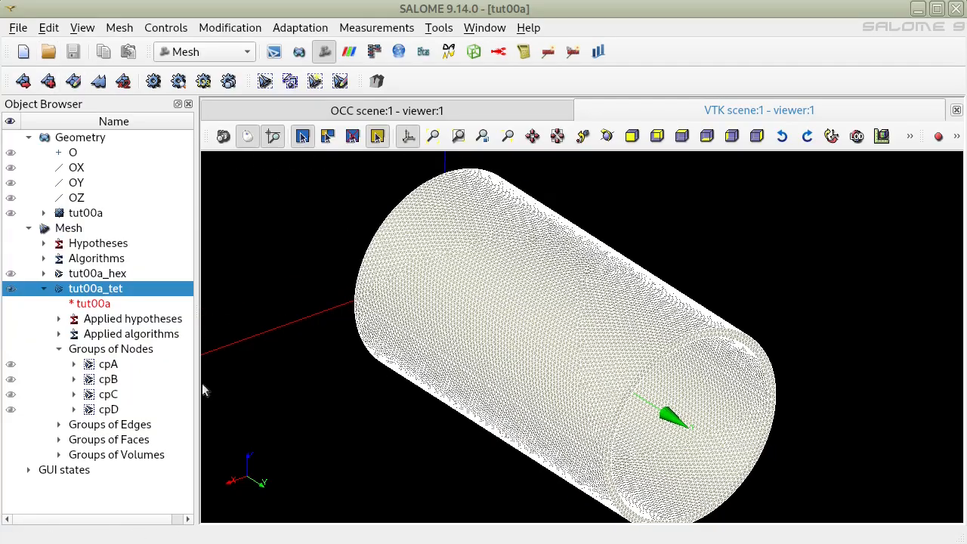
Collapse the tut00a_tet branch and open the mesh information of tut00a_hex to review its node and element counts
right_click(99, 290)
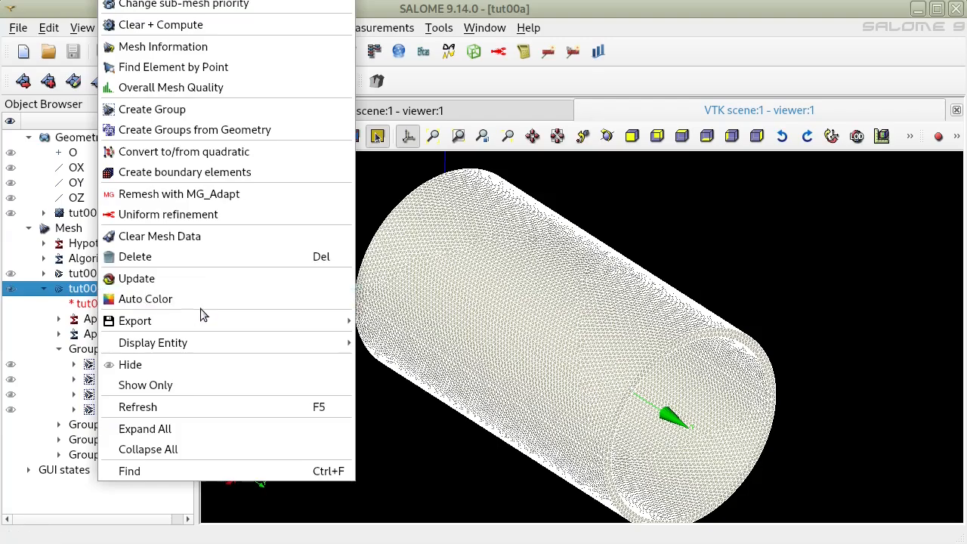
click(363, 187)
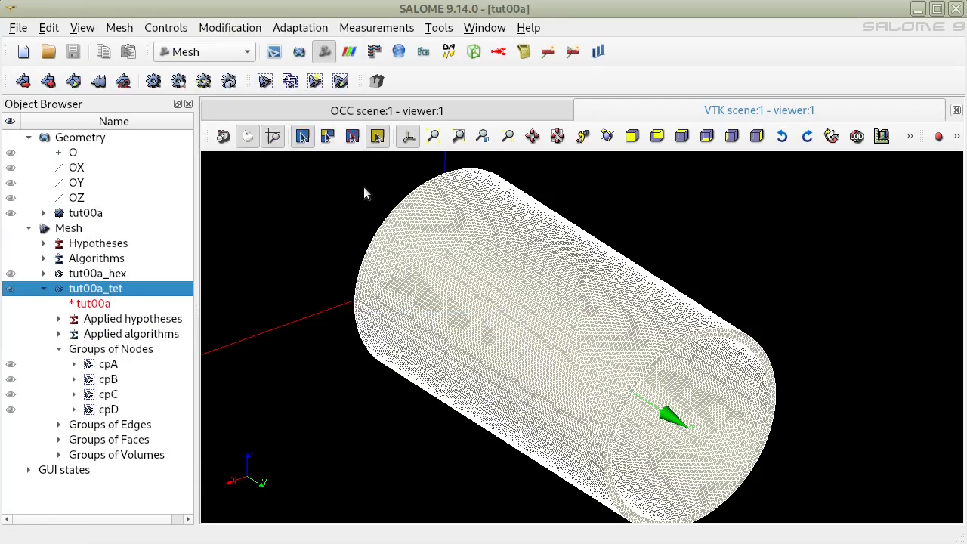
click(43, 289)
click(113, 275)
click(108, 290)
click(108, 273)
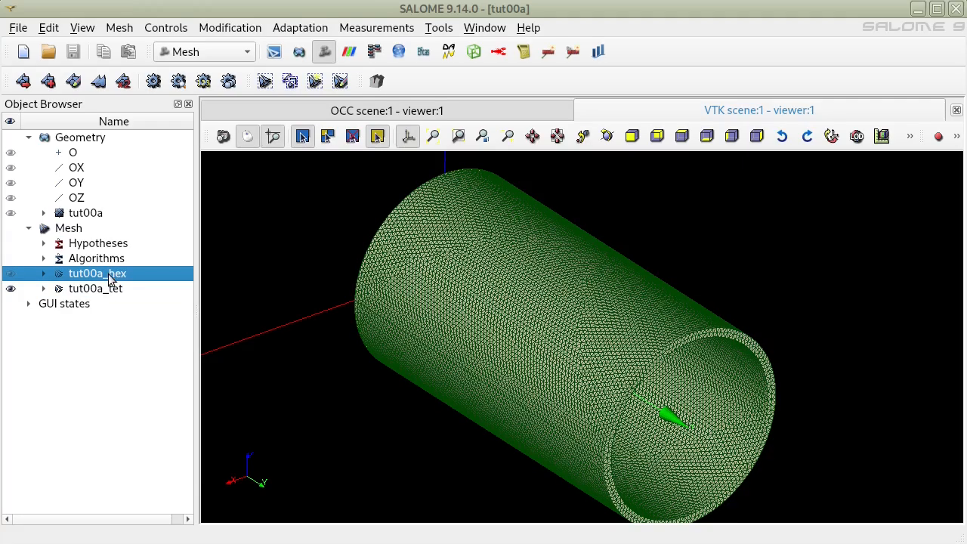
right_click(108, 274)
click(263, 43)
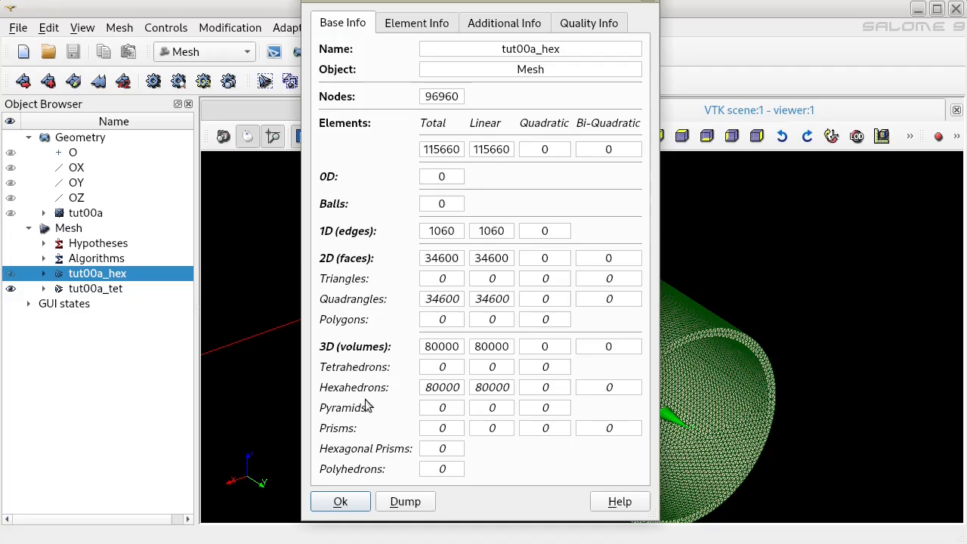
Close the tut00a_hex mesh information and review the node and element counts in the mesh information of tut00a_tet
click(341, 505)
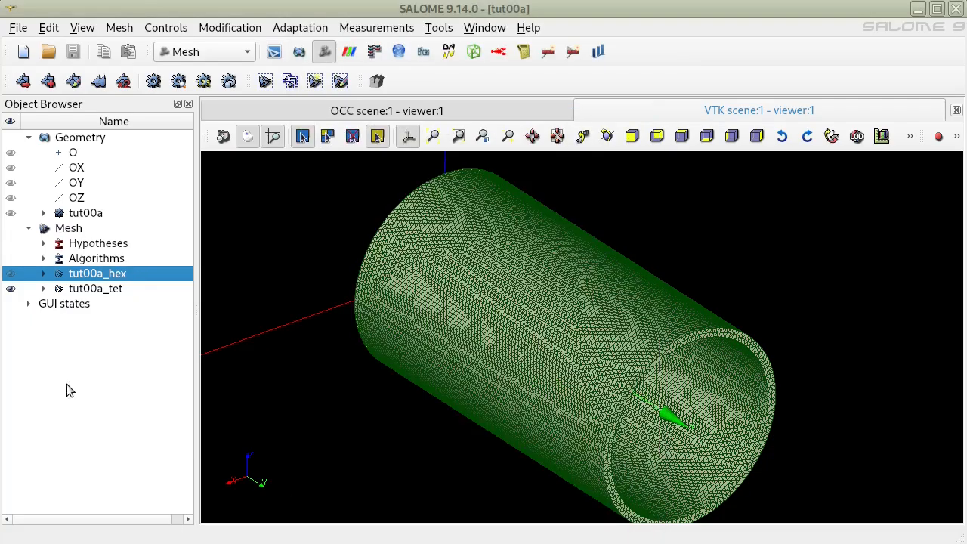
click(86, 292)
right_click(86, 296)
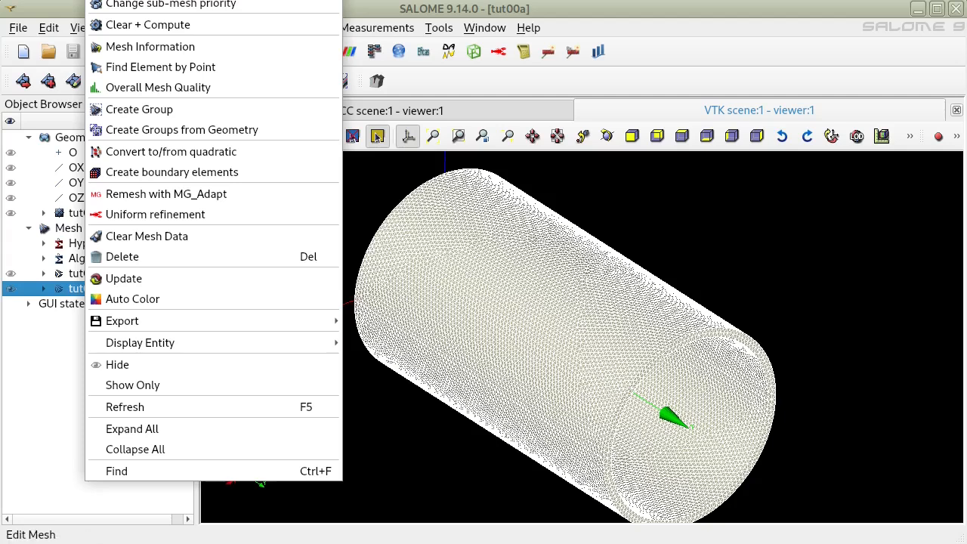
click(201, 46)
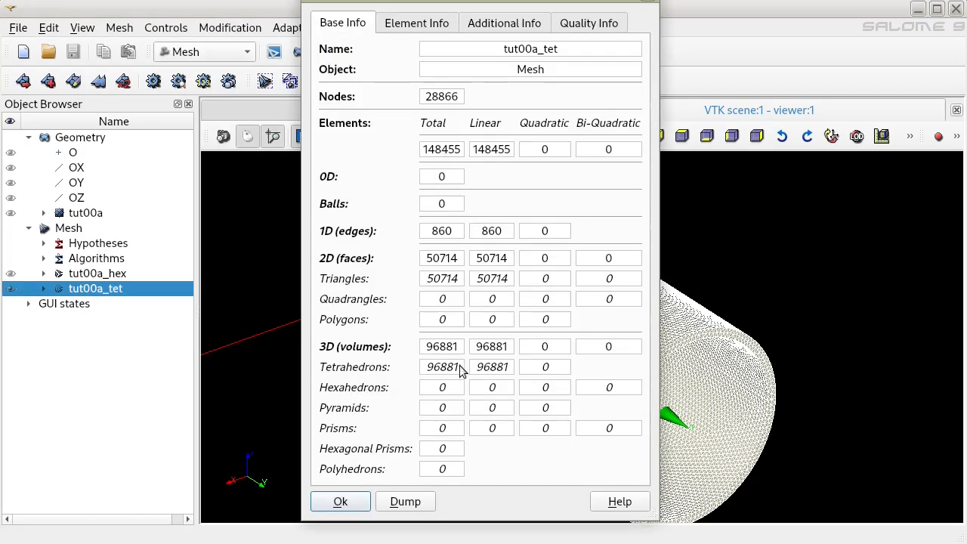
click(336, 503)
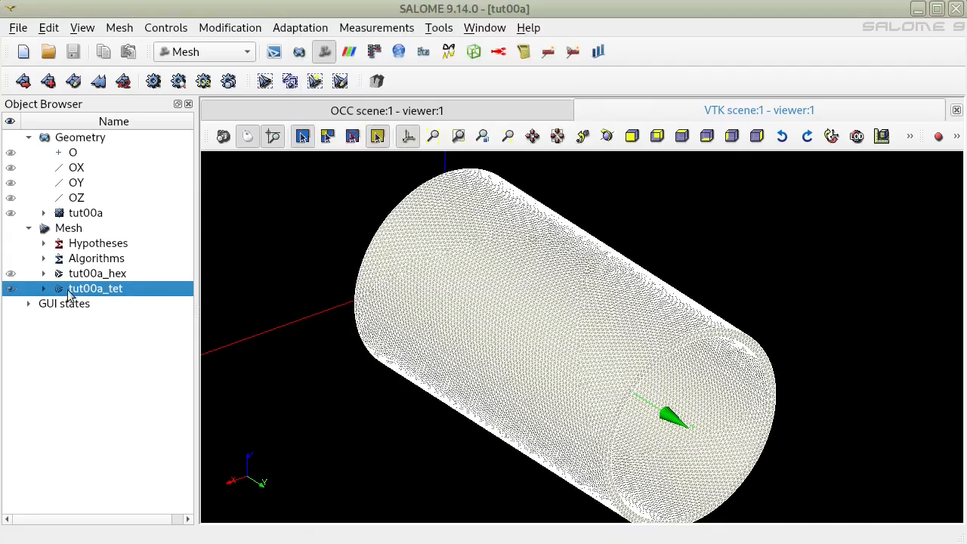
Export the tut00a_hex mesh as a MED 4.1 file named tut00a_hex in the analysis folder
right_click(87, 274)
mouse_move(297, 323)
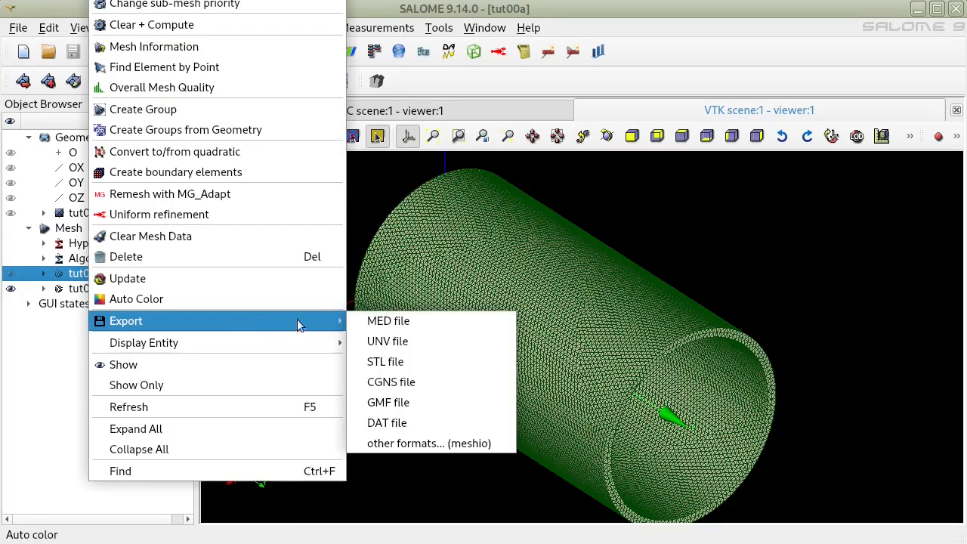
click(388, 321)
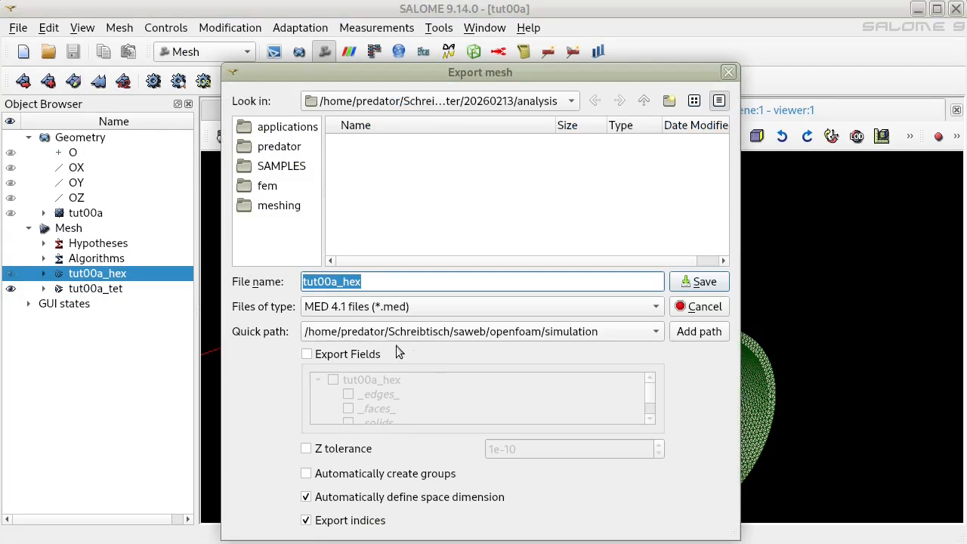
click(704, 282)
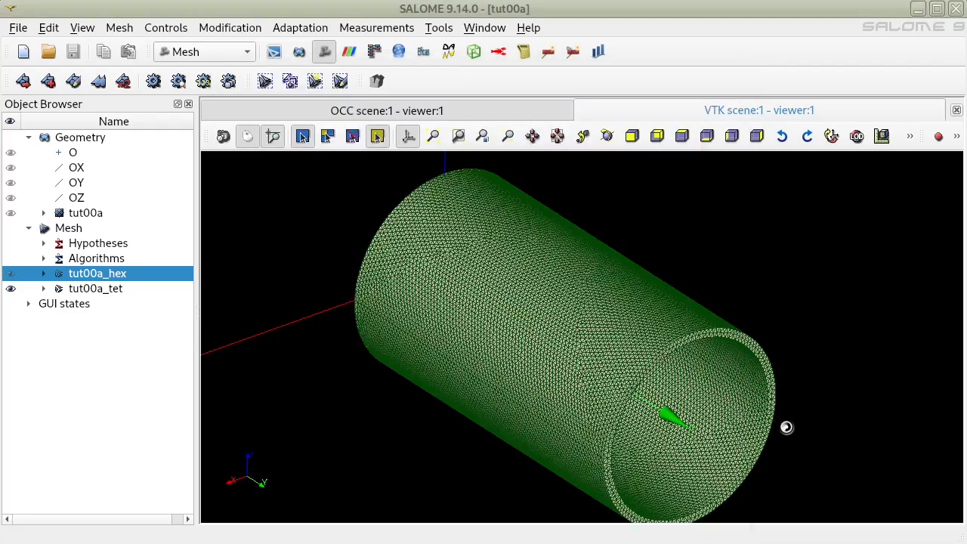
Export the tut00a_tet mesh as a MED 4.1 file named tut00a_tet in the analysis folder
click(117, 292)
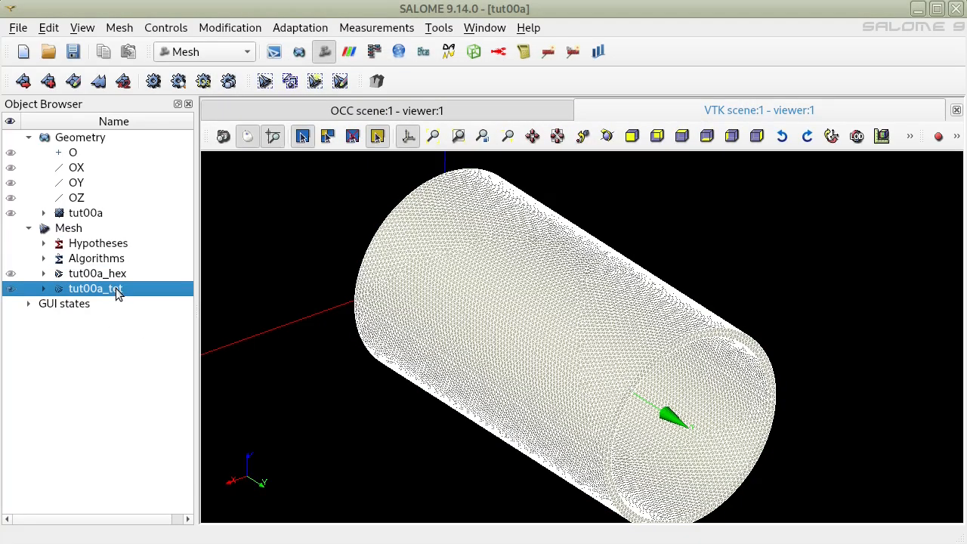
right_click(117, 292)
mouse_move(233, 319)
click(503, 326)
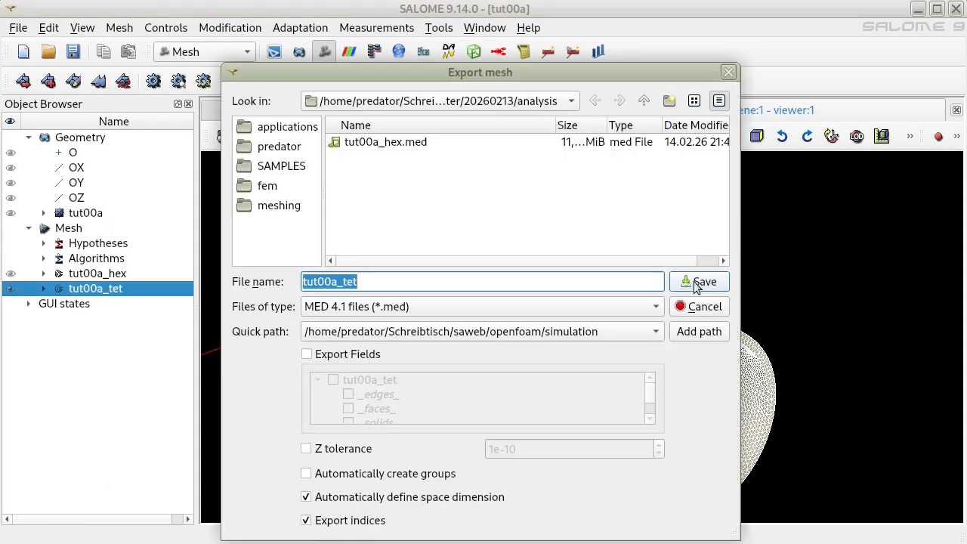
click(689, 283)
Show the tut00a_hex mesh, hide tut00a_tet, and inspect the hexahedral cylinder from several angles
ctrl+right_drag(610, 360, 670, 257)
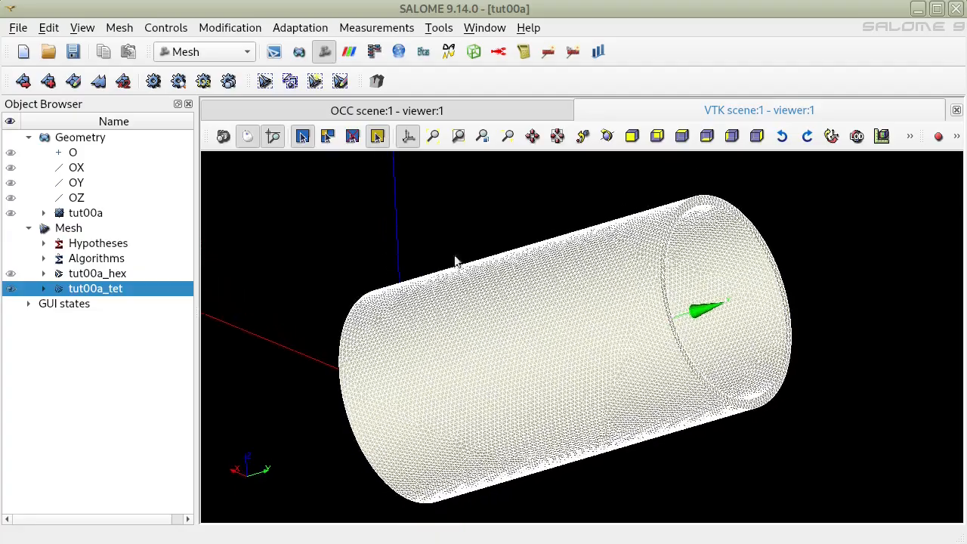
click(11, 274)
click(11, 289)
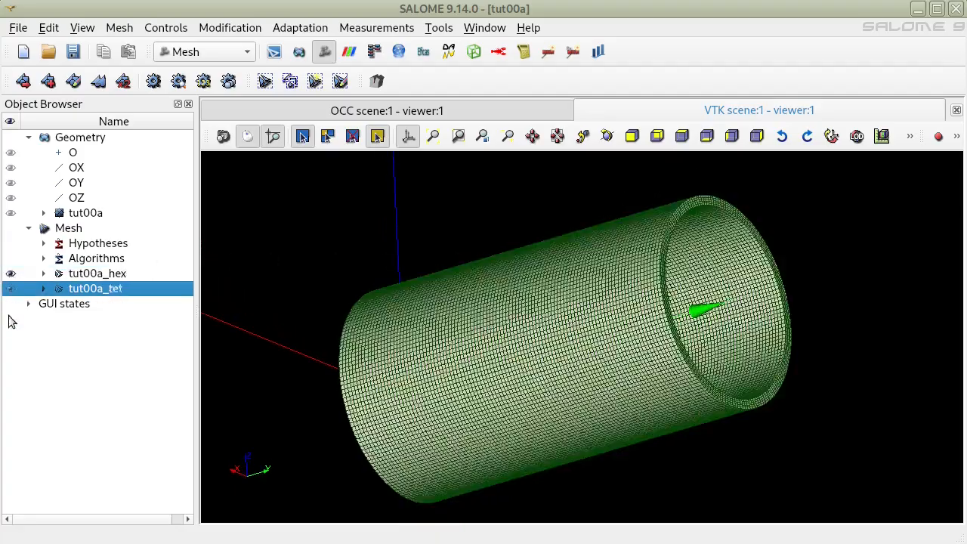
ctrl+right_drag(643, 341, 321, 345)
ctrl+right_drag(556, 352, 853, 352)
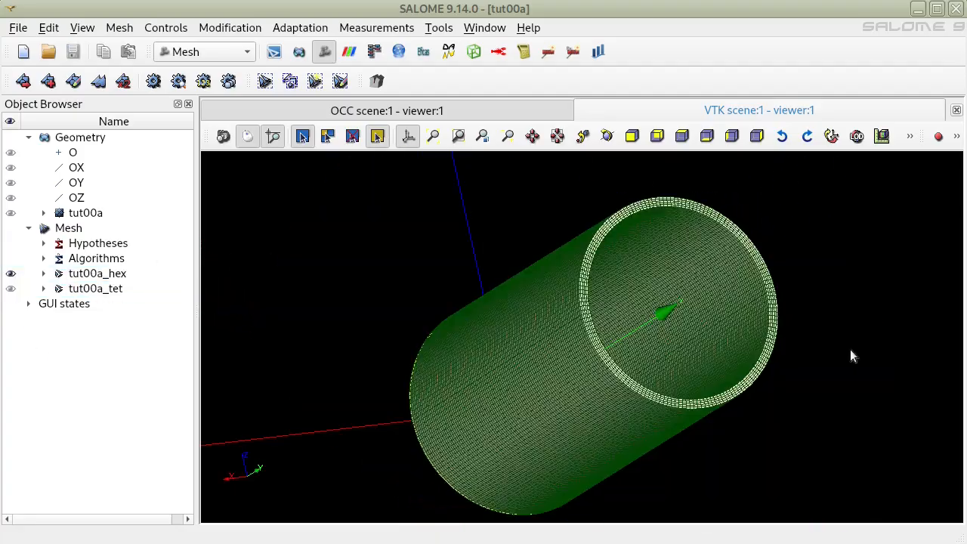
Switch to tut00a_1.comm in Geany and check the analysis folder for both command files and the exported meshes
key(alt+Tab)
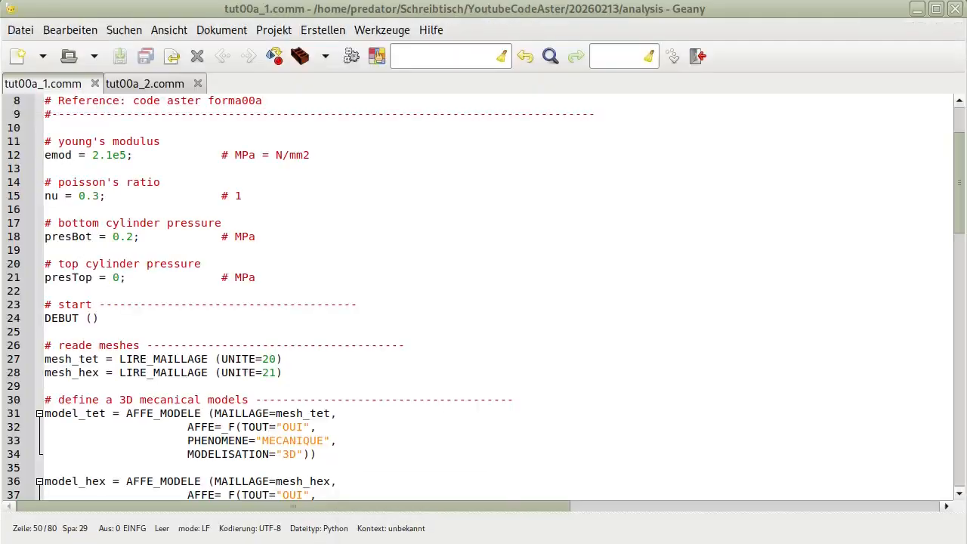
scroll(593, 308, up, 3)
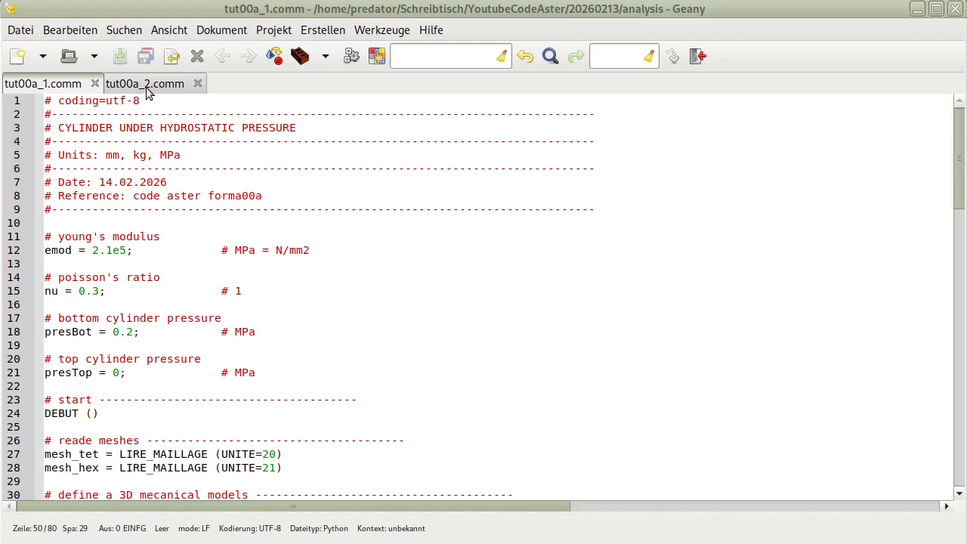
click(224, 543)
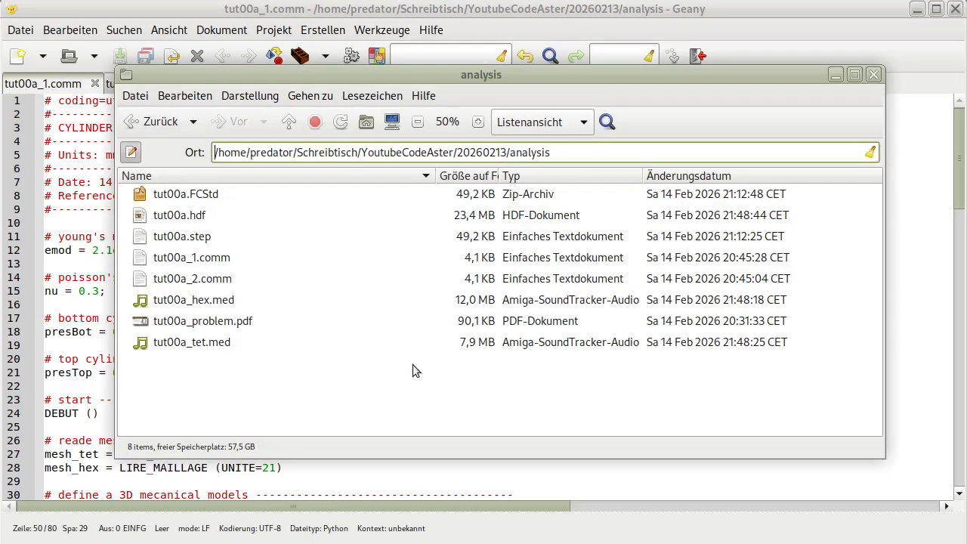
click(261, 258)
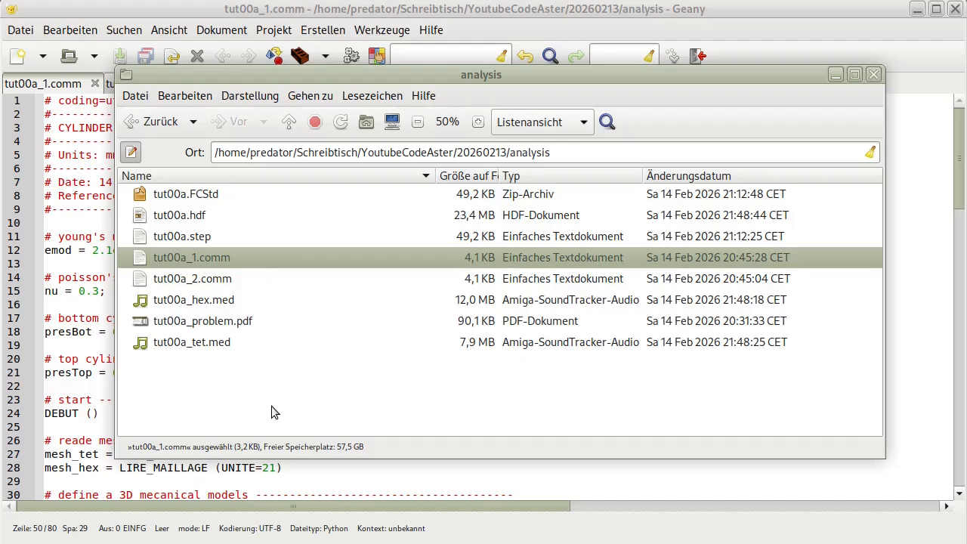
click(245, 279)
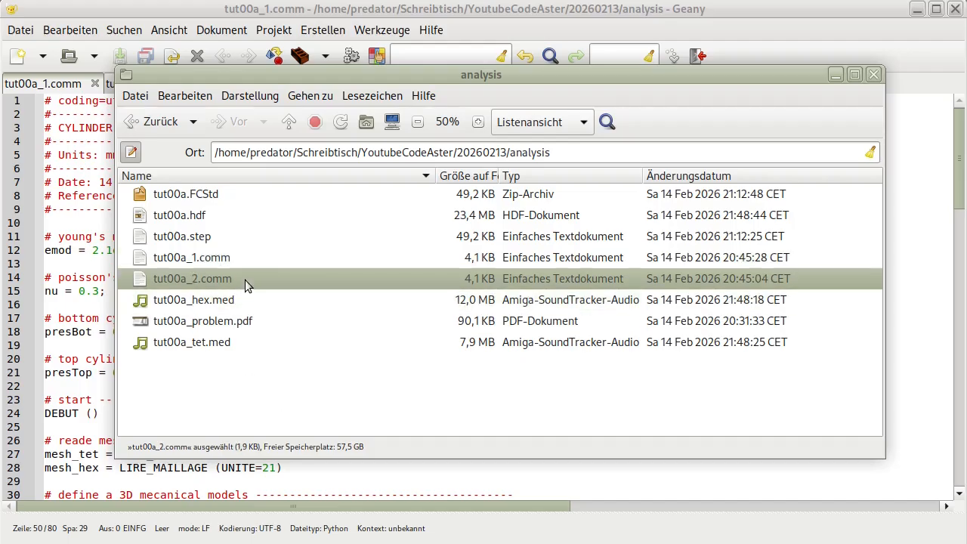
click(250, 375)
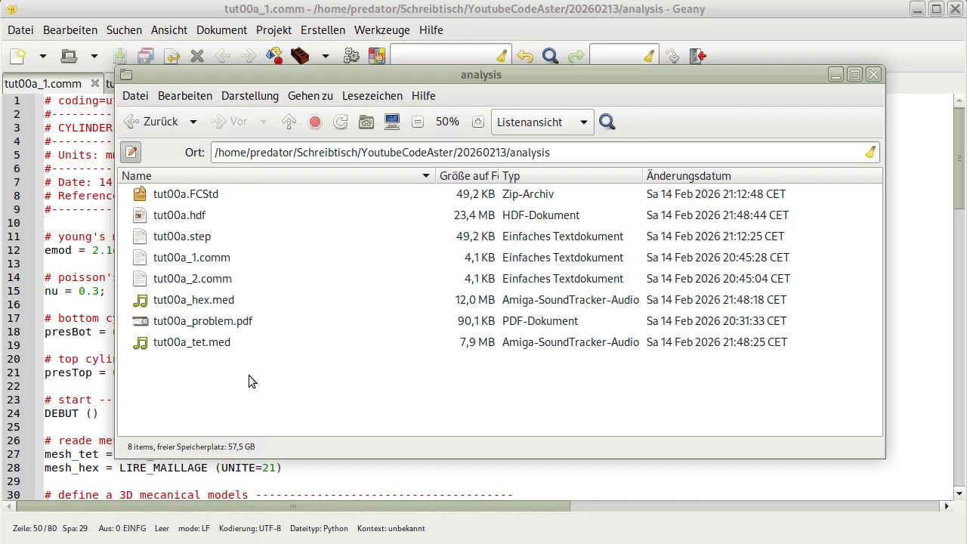
click(34, 543)
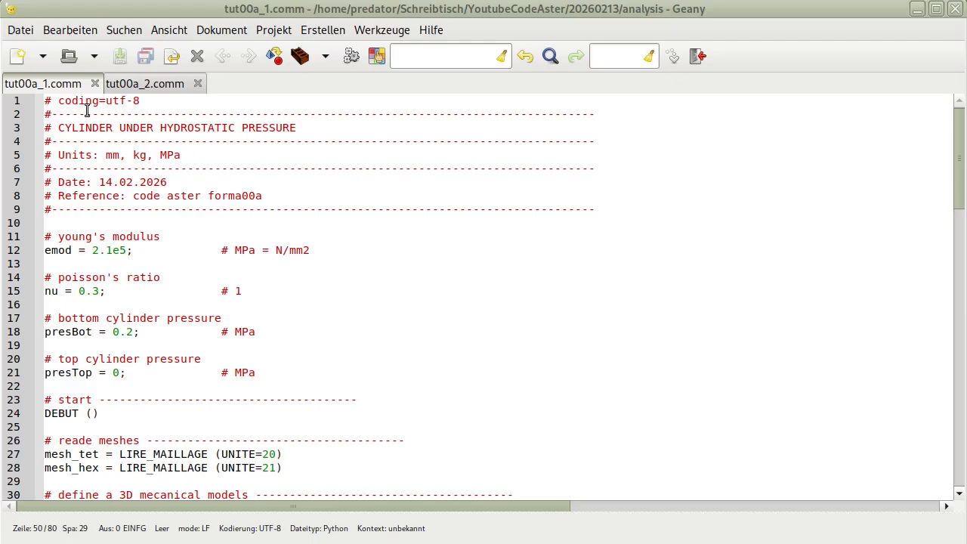
Review the header comments of tut00a_1.comm, highlighting the title, units and reference lines
drag(58, 127, 303, 127)
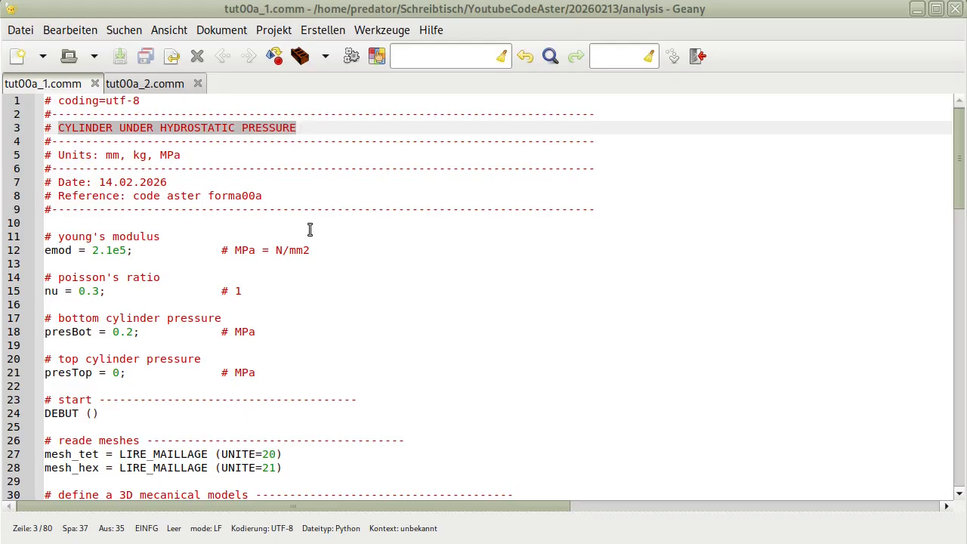
drag(181, 155, 58, 155)
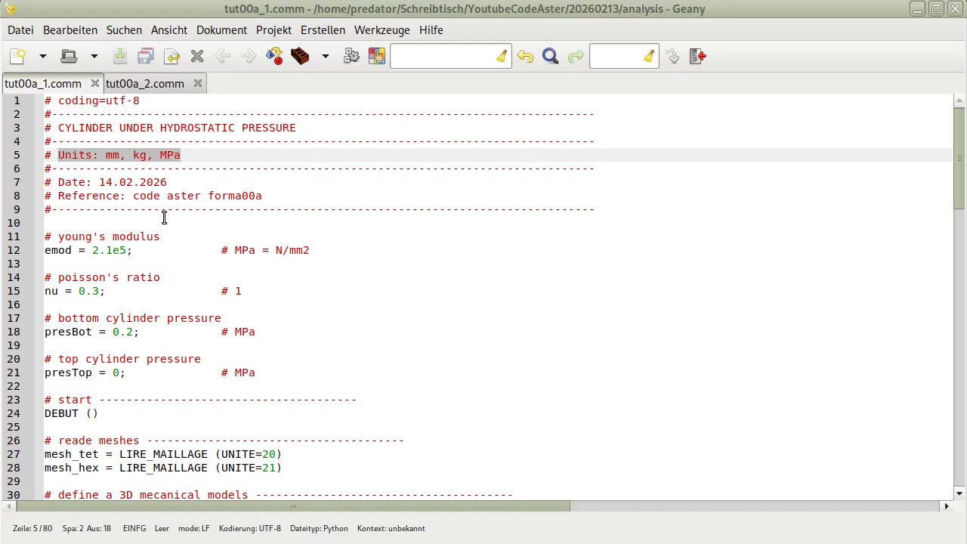
drag(263, 195, 58, 196)
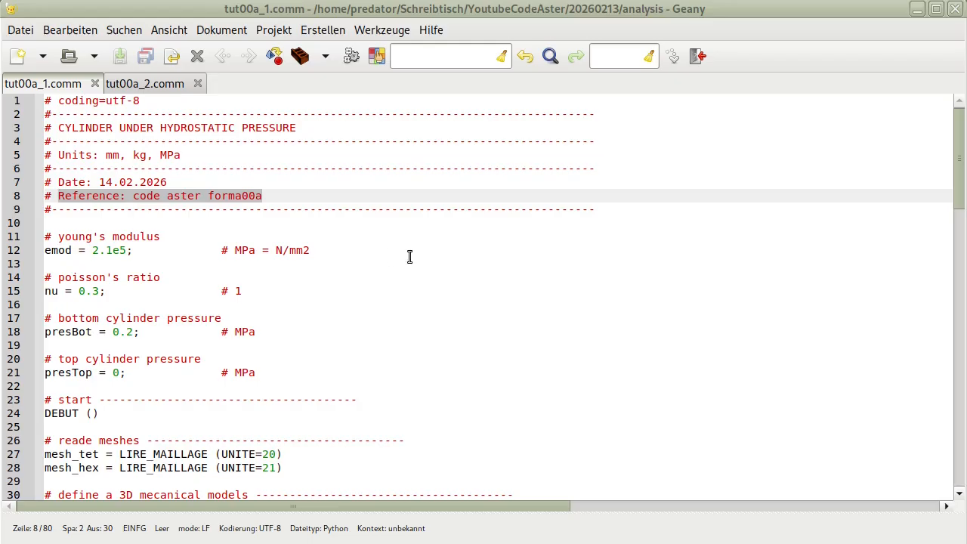
click(373, 258)
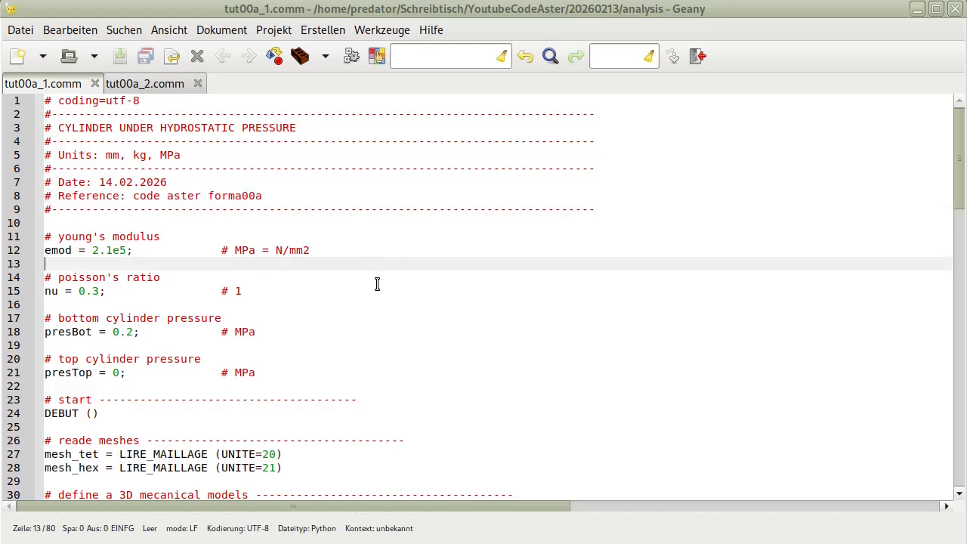
Review the parameter block, highlighting the Young's modulus and Poisson's ratio definitions with their values and units
drag(280, 372, 46, 237)
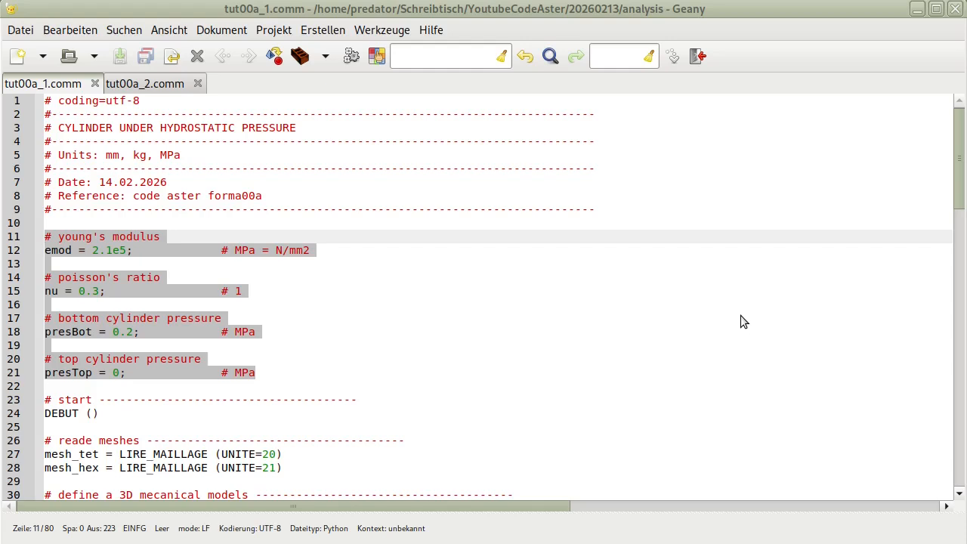
click(431, 290)
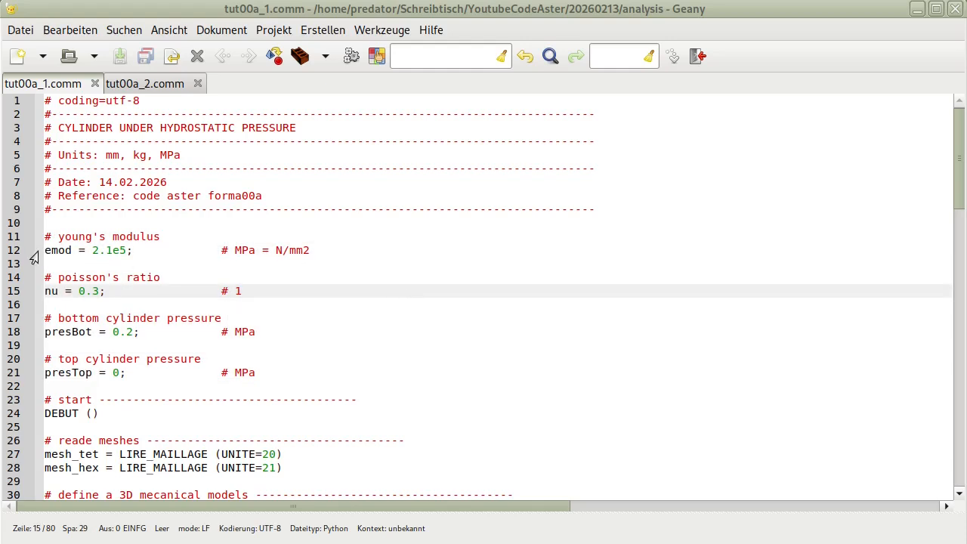
drag(167, 236, 44, 237)
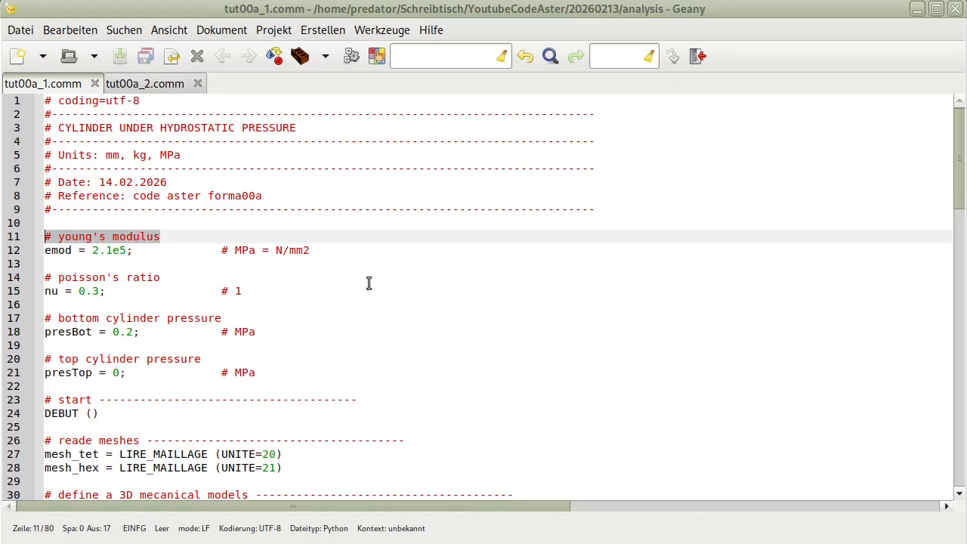
click(125, 250)
drag(310, 250, 234, 250)
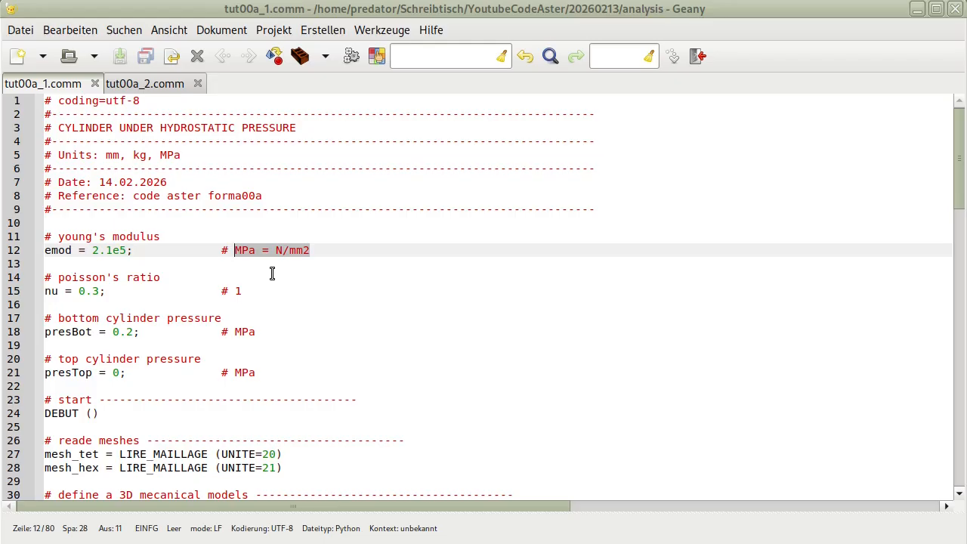
drag(163, 277, 44, 285)
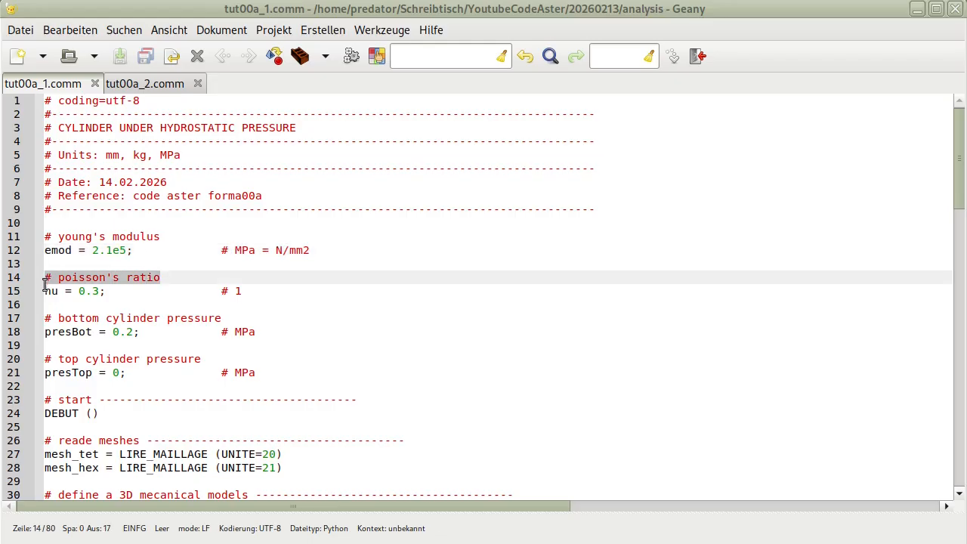
drag(106, 291, 64, 291)
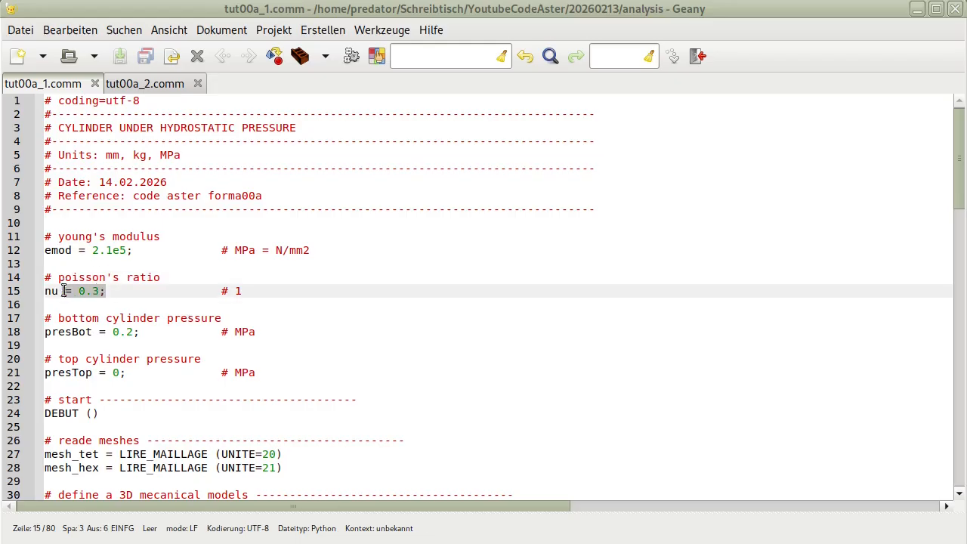
double_click(237, 291)
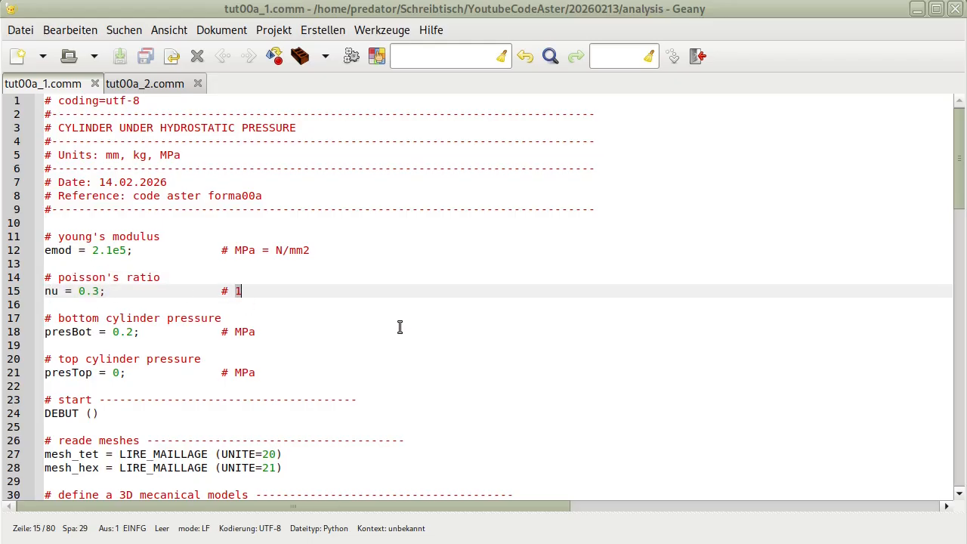
Review the bottom cylinder pressure definition presBot, highlighting its comment, unit and value
drag(226, 318, 44, 318)
double_click(248, 332)
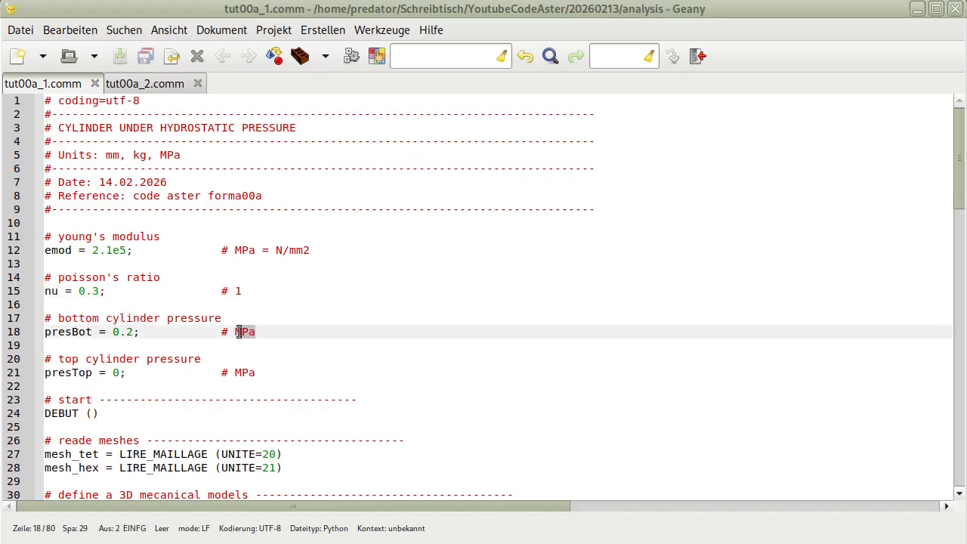
drag(133, 331, 111, 332)
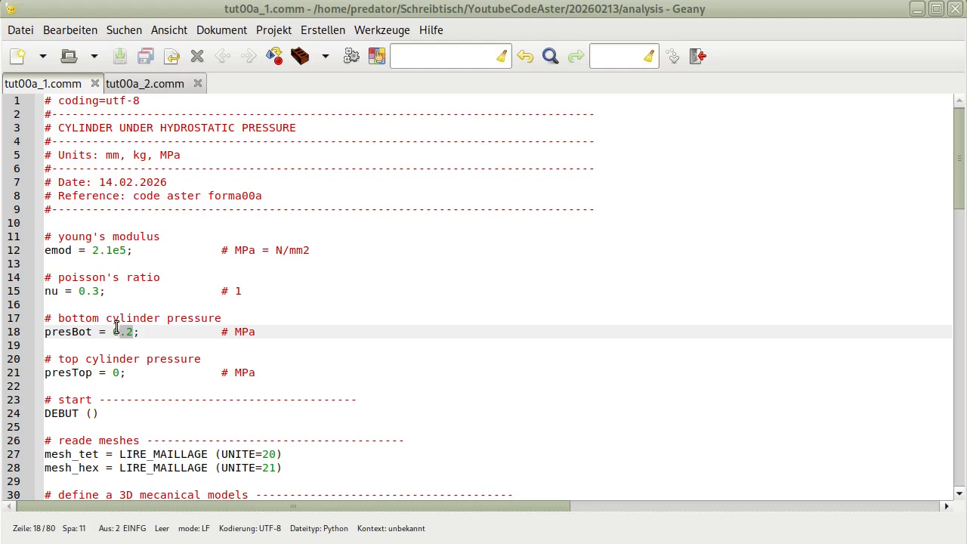
click(323, 345)
Switch to the problem PDF in Okular and compare the page 1 pressure diagram with the page 2 boundary conditions
key(alt+Tab)
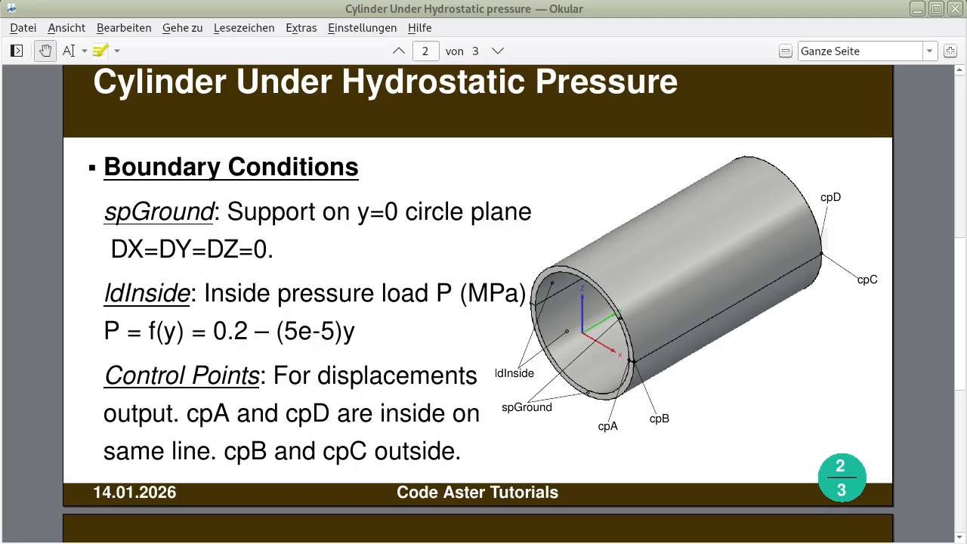
scroll(626, 294, up, 5)
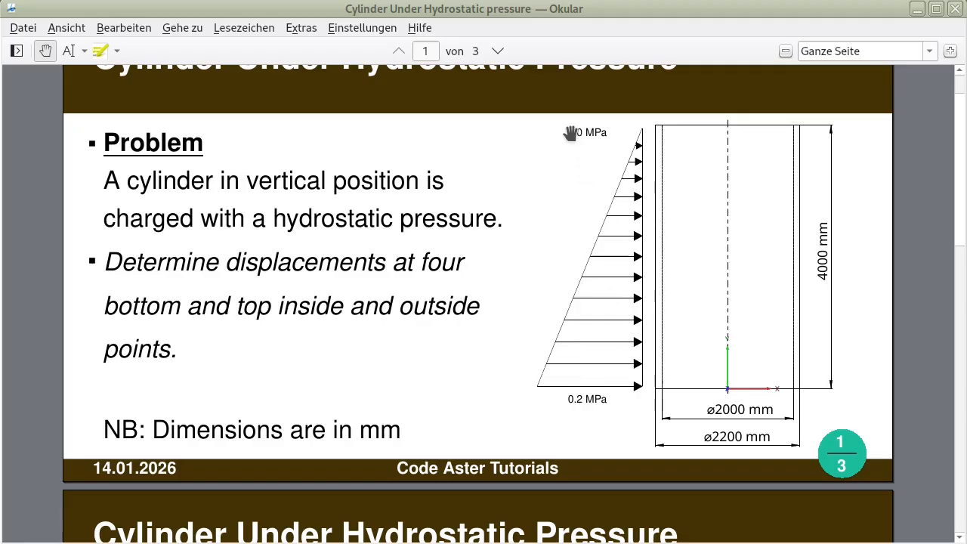
scroll(592, 377, down, 5)
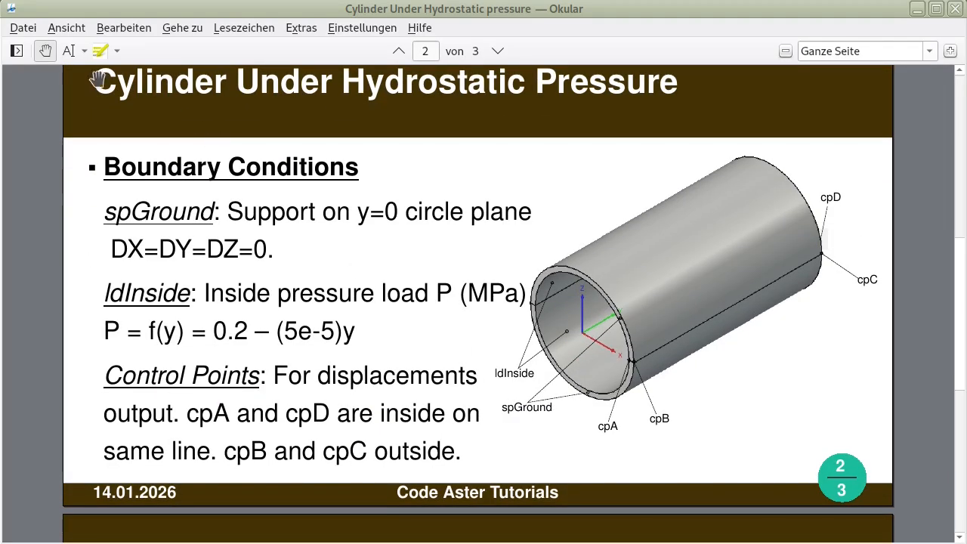
Enable text selection in the PDF and highlight the ldInside pressure formula P = f(y) = 0.2 – (5e-5)y
click(68, 51)
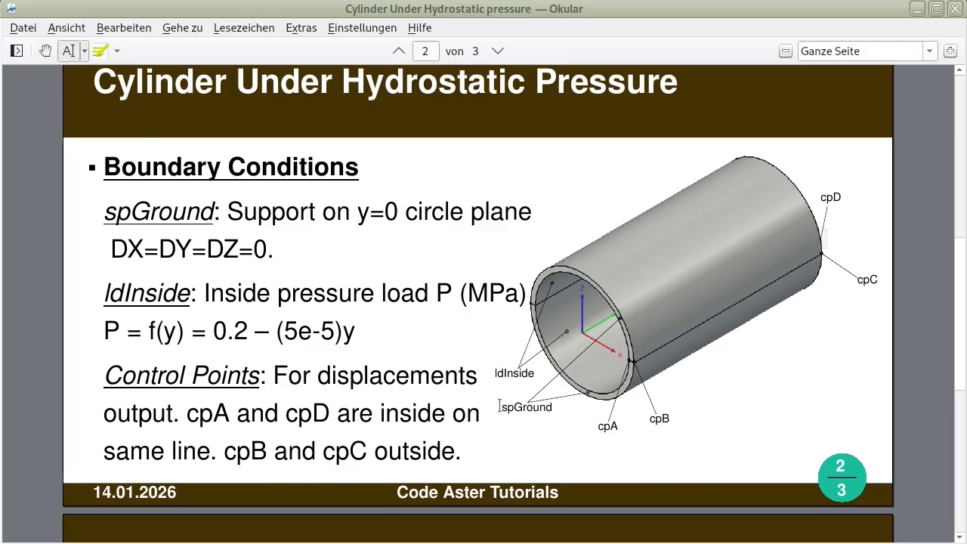
drag(501, 406, 533, 370)
click(411, 355)
drag(355, 332, 103, 314)
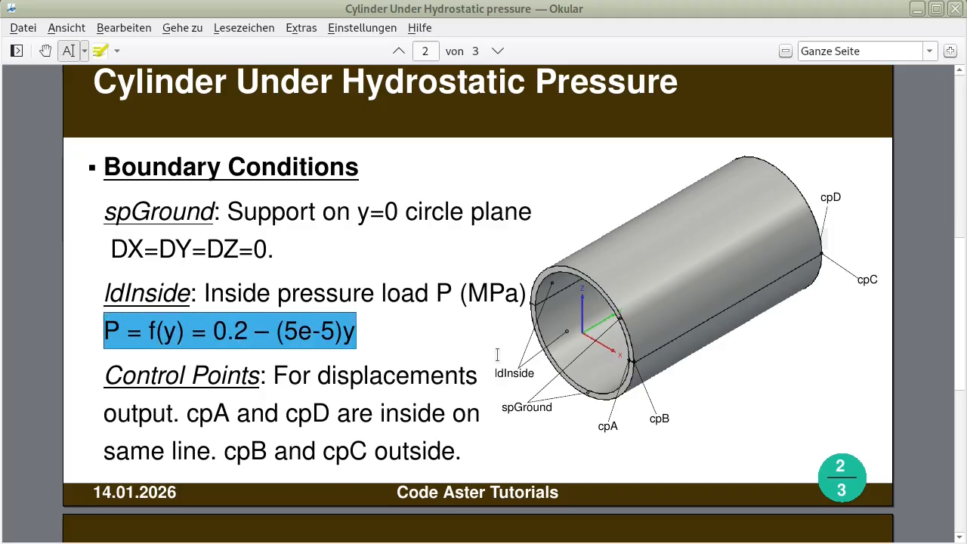
Switch back to tut00a_1.comm in Geany and highlight the presBot and presTop pressure values
key(alt+Tab)
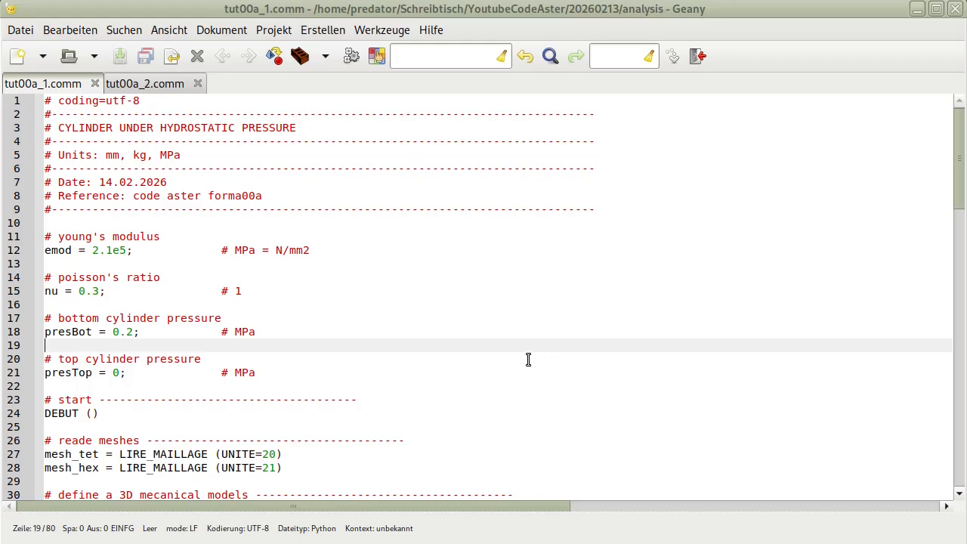
double_click(122, 332)
double_click(112, 372)
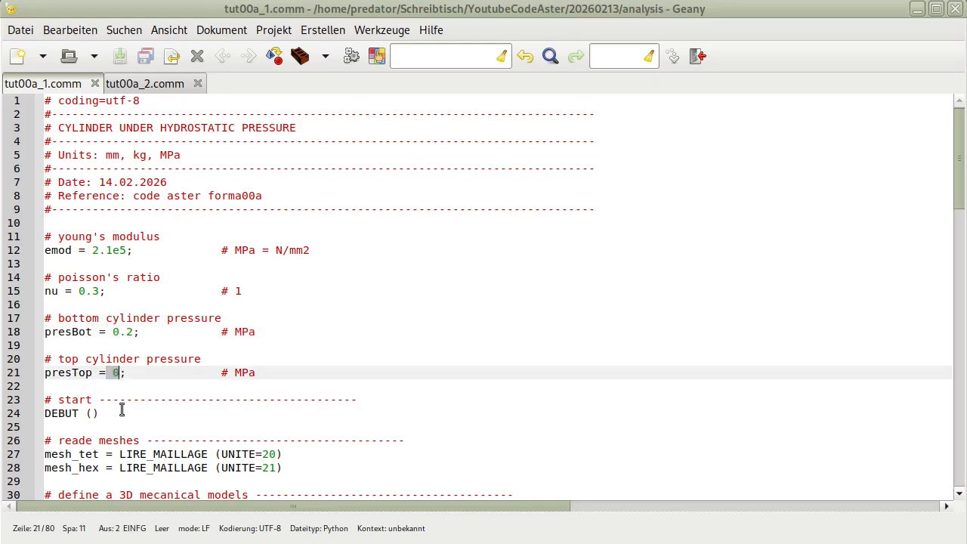
Review the start section of the command file, highlighting its comment and the DEBUT () command
scroll(188, 393, down, 5)
scroll(242, 302, down, 3)
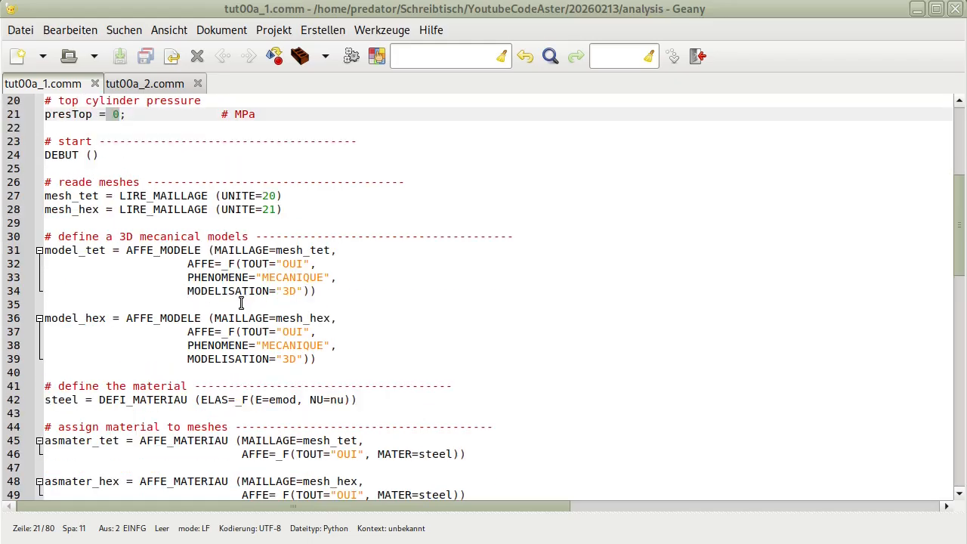
scroll(581, 215, up, 1)
click(48, 142)
drag(49, 141, 99, 154)
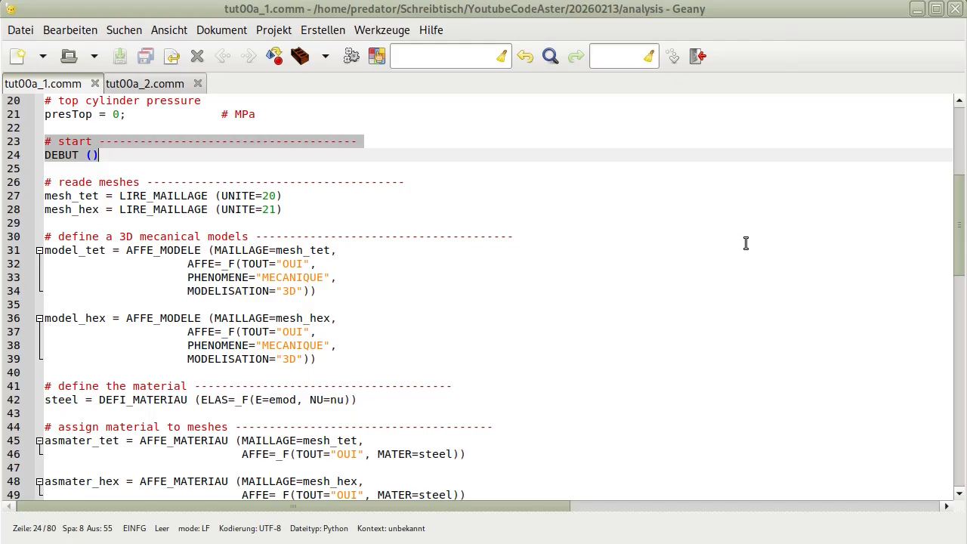
click(716, 238)
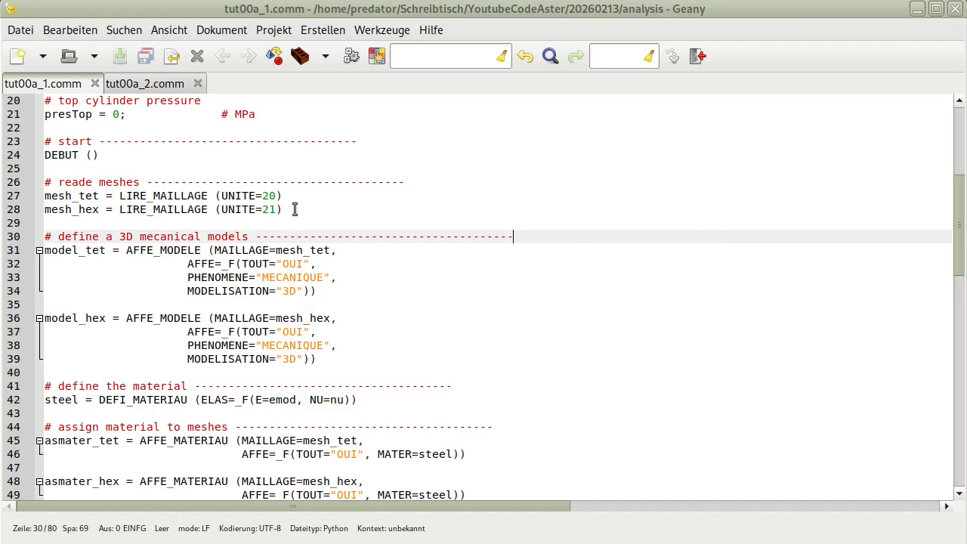
Review the mesh reading block, highlighting both LIRE_MAILLAGE lines and the UNITE numbers of mesh_tet and mesh_hex
drag(294, 208, 30, 182)
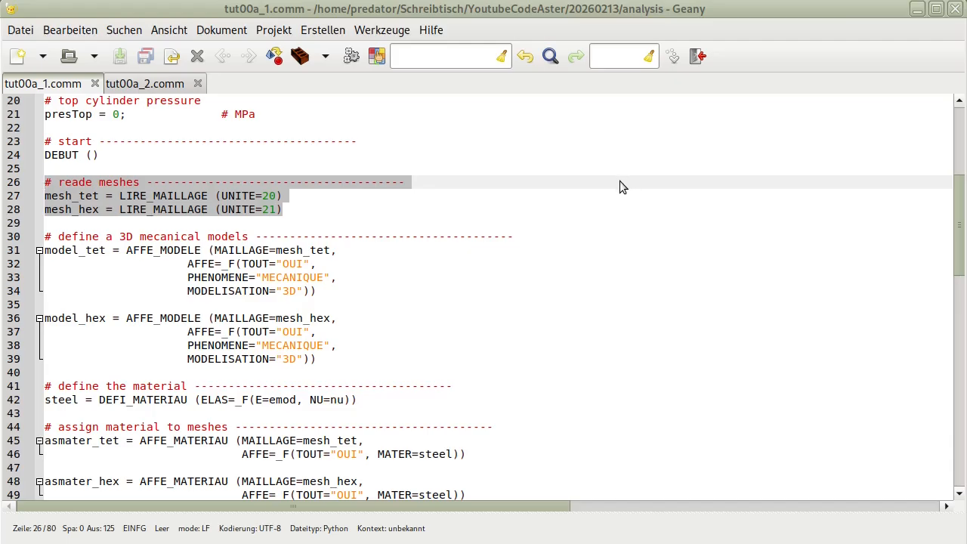
click(562, 169)
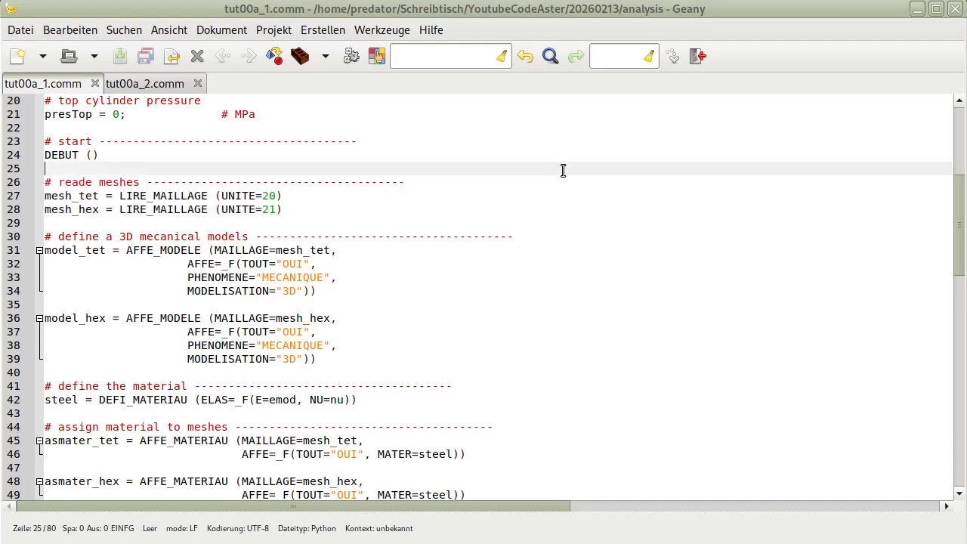
click(263, 195)
drag(263, 196, 272, 195)
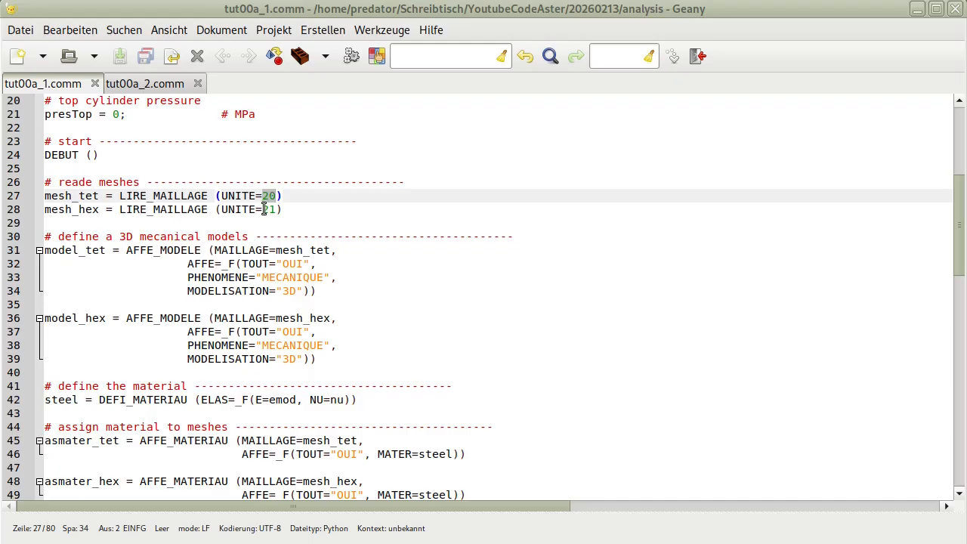
drag(263, 209, 274, 209)
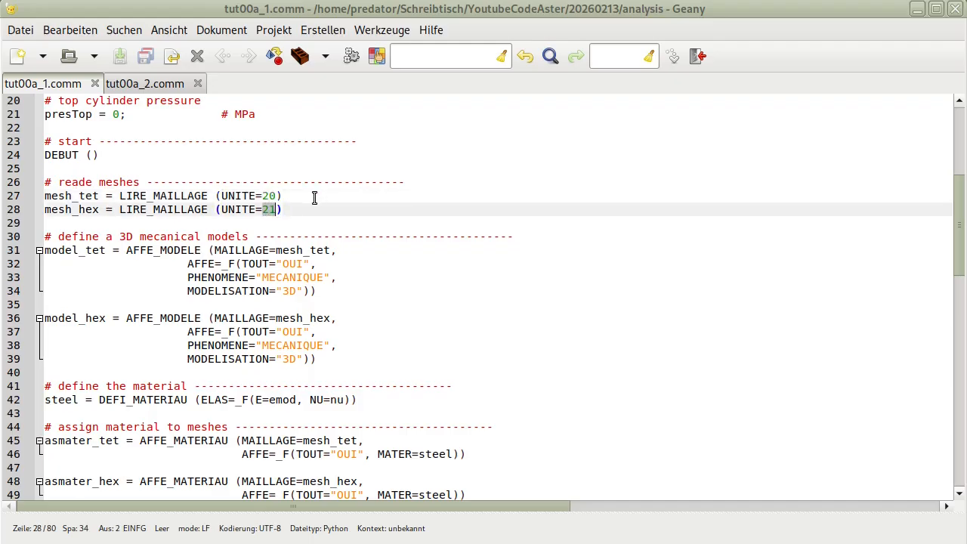
Remove the article "a" from the comment "define a 3D mecanical models" and save the file
drag(248, 236, 41, 237)
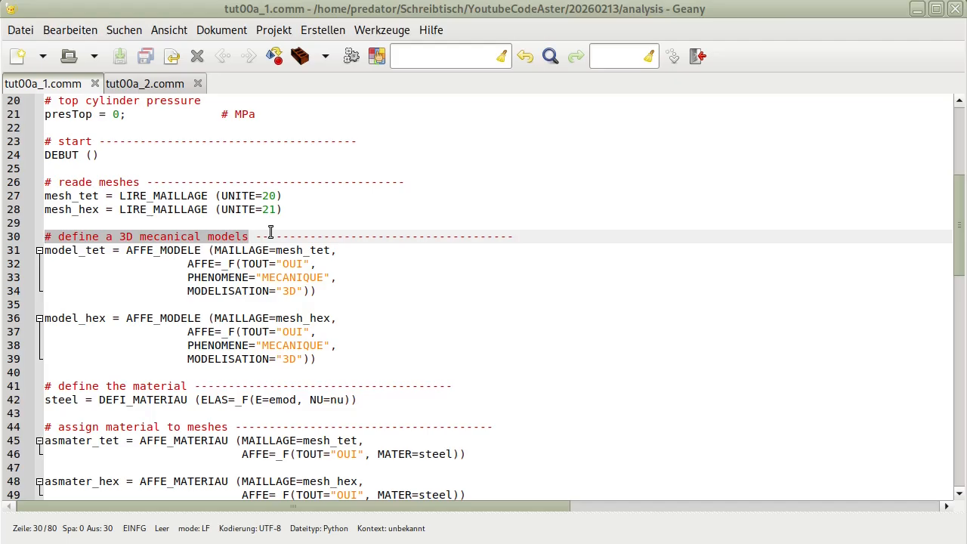
click(106, 236)
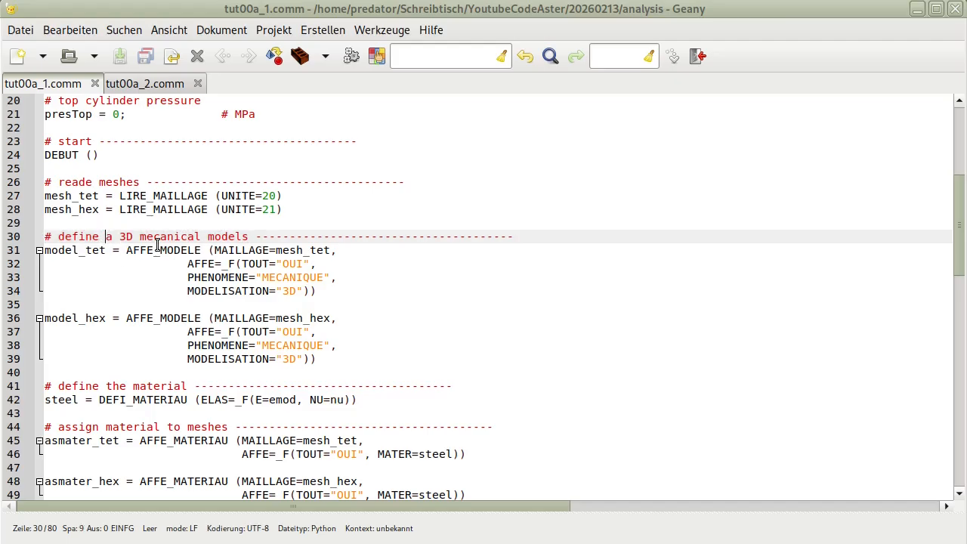
key(Delete)
key(Delete)
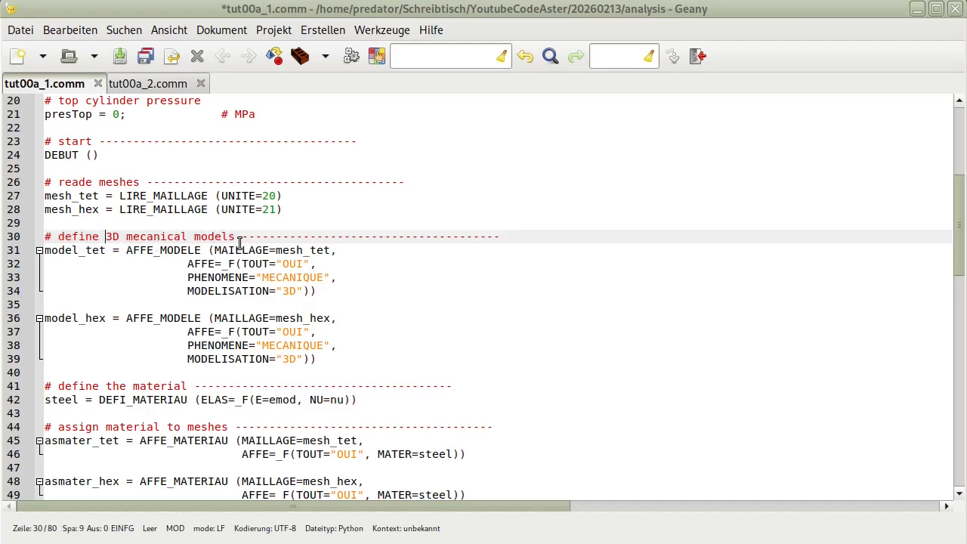
click(146, 55)
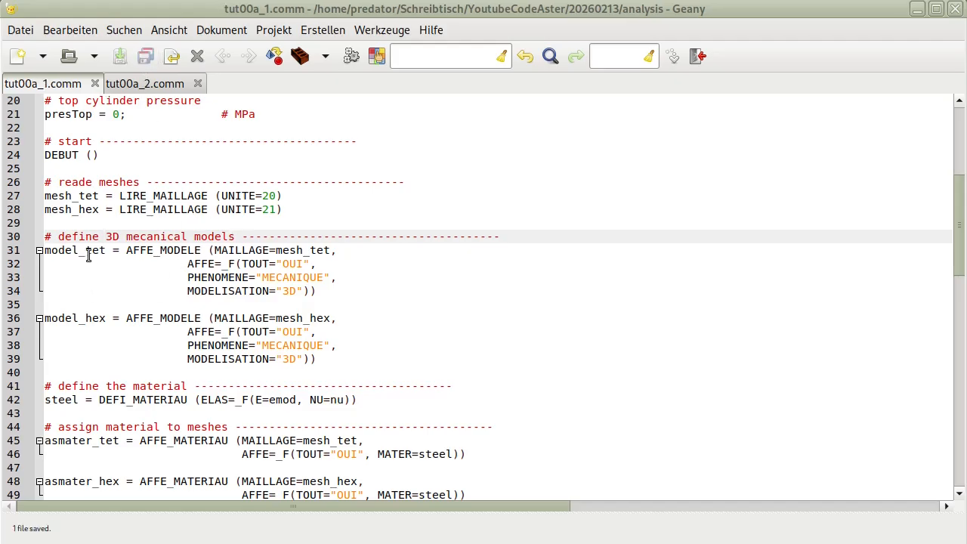
Review the tetrahedral model definition, highlighting the name model_tet and its AFFE_MODELE command
drag(101, 250, 39, 250)
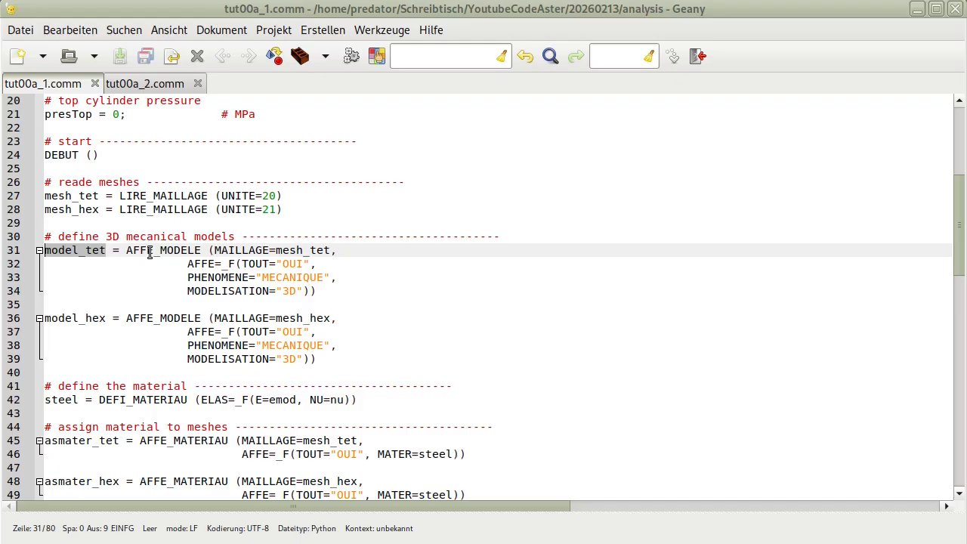
drag(127, 250, 202, 250)
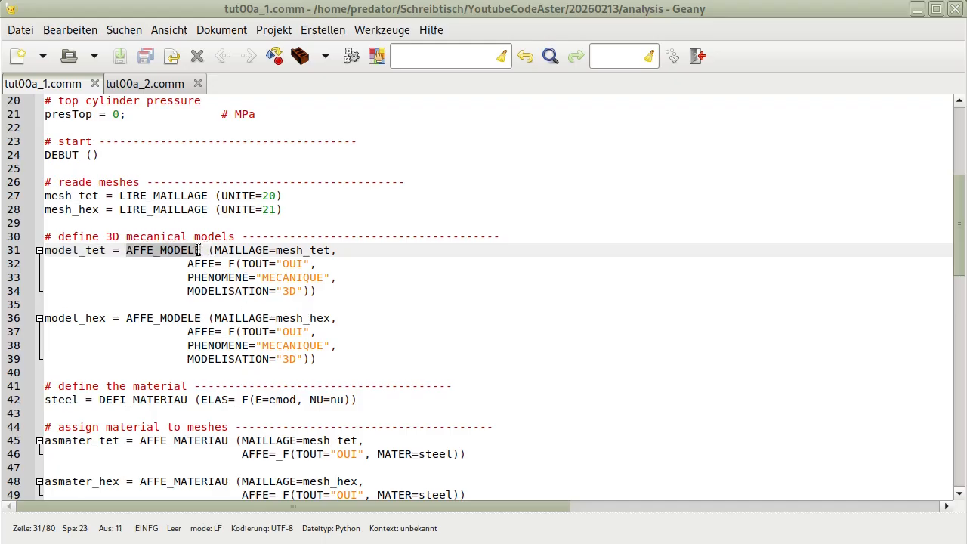
click(219, 278)
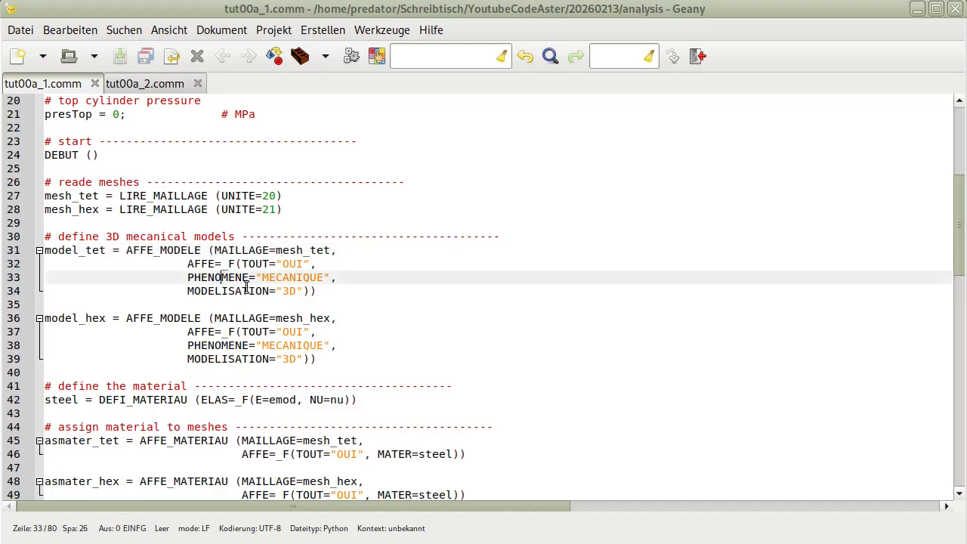
Indent the AFFE, PHENOMENE and MODELISATION lines of model_tet to align with the MAILLAGE argument
click(317, 290)
shift+click(188, 263)
click(189, 263)
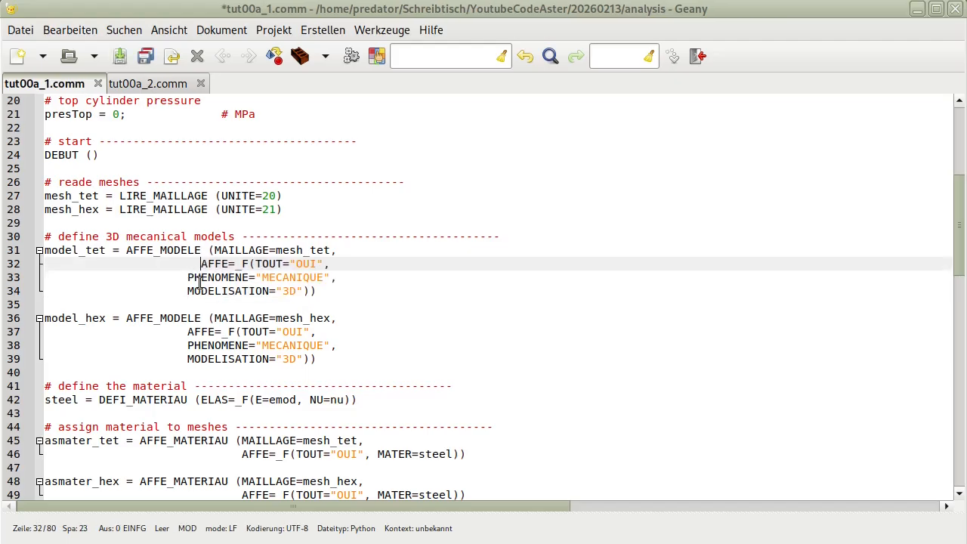
click(188, 278)
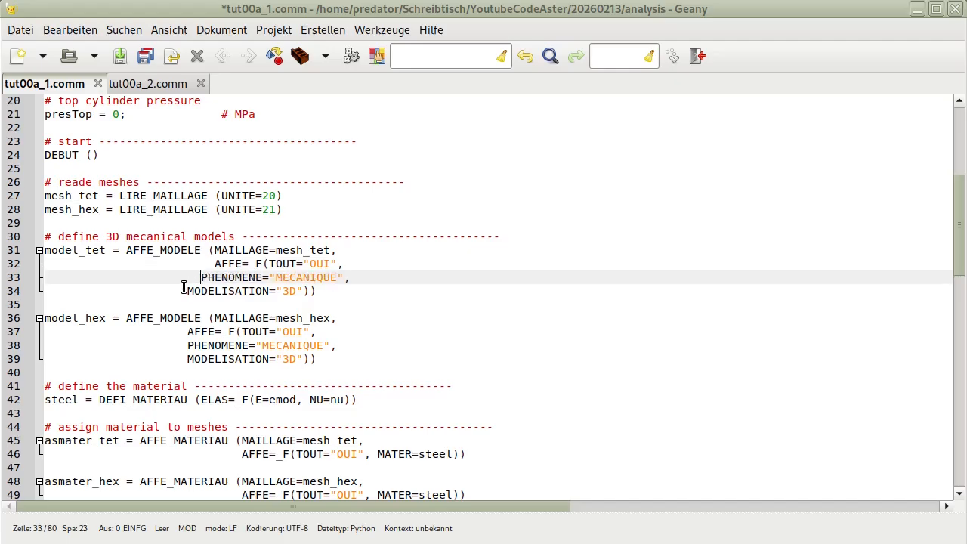
click(185, 291)
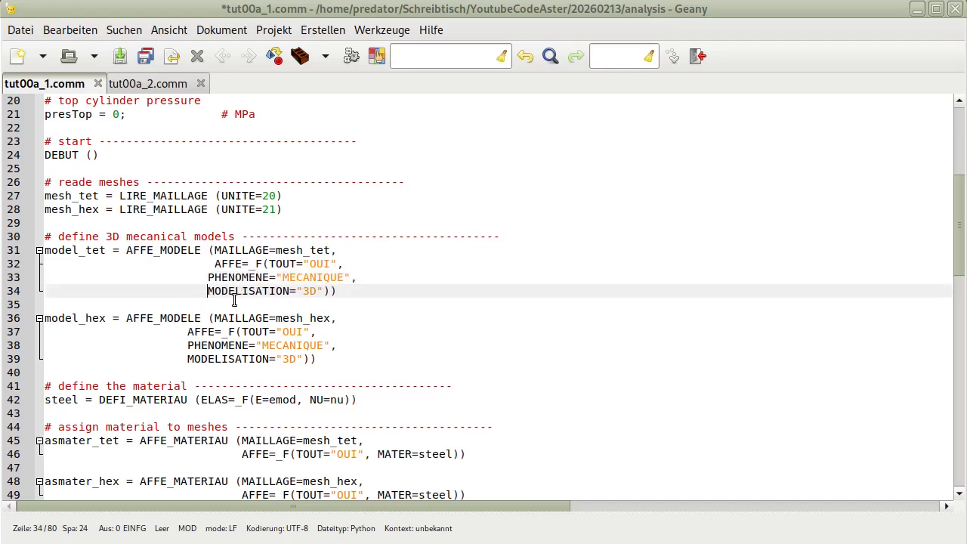
click(208, 277)
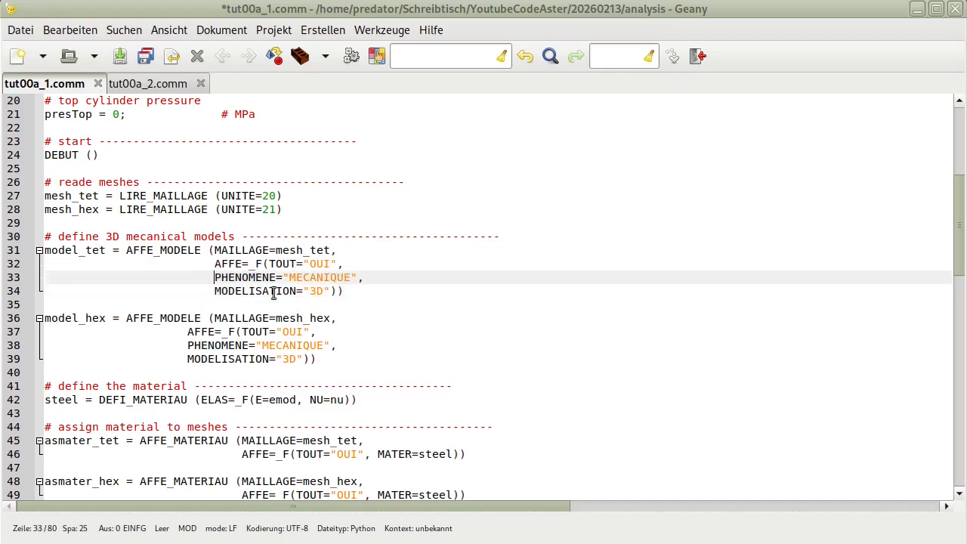
Review model_tet's MAILLAGE and AFFE keywords, matching mesh_tet to its definition in the mesh reading block
double_click(250, 250)
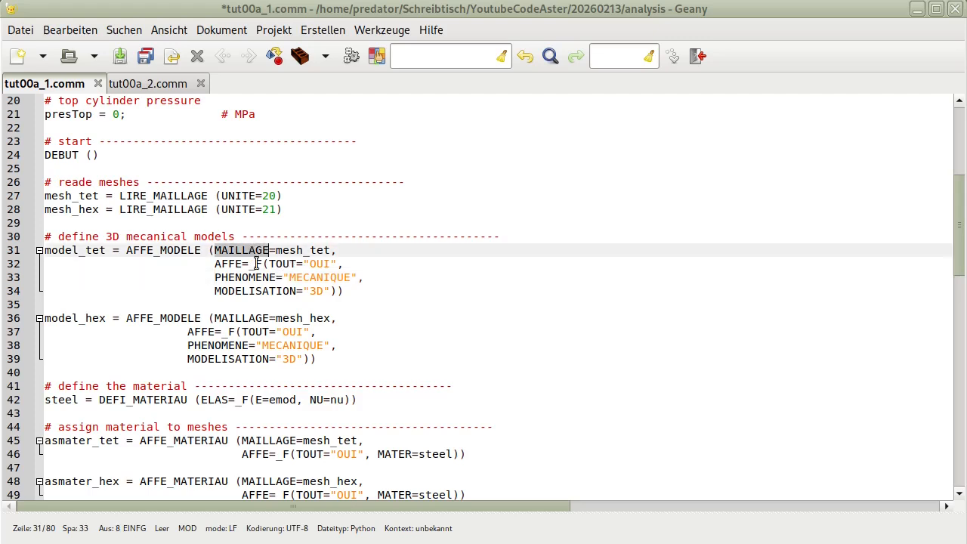
drag(275, 250, 331, 250)
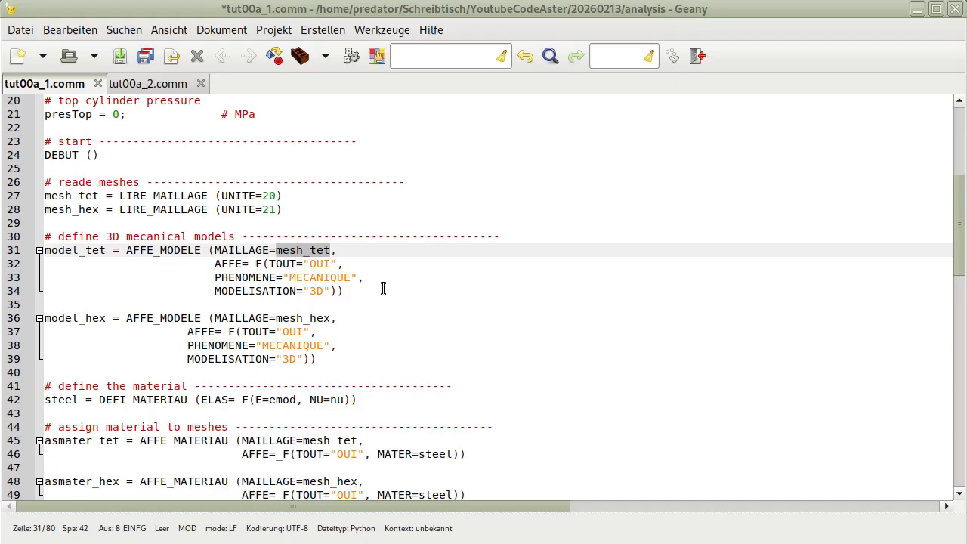
drag(58, 195, 73, 196)
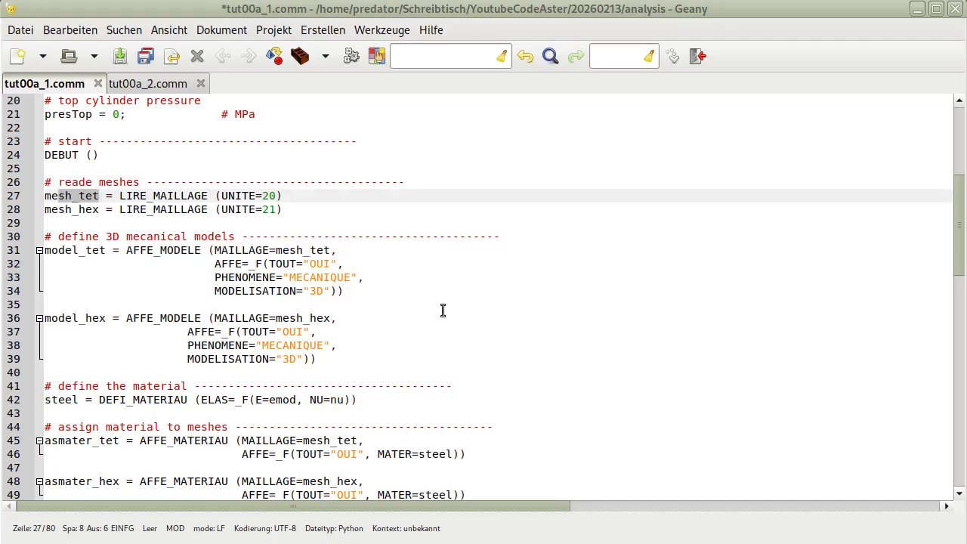
drag(215, 263, 242, 264)
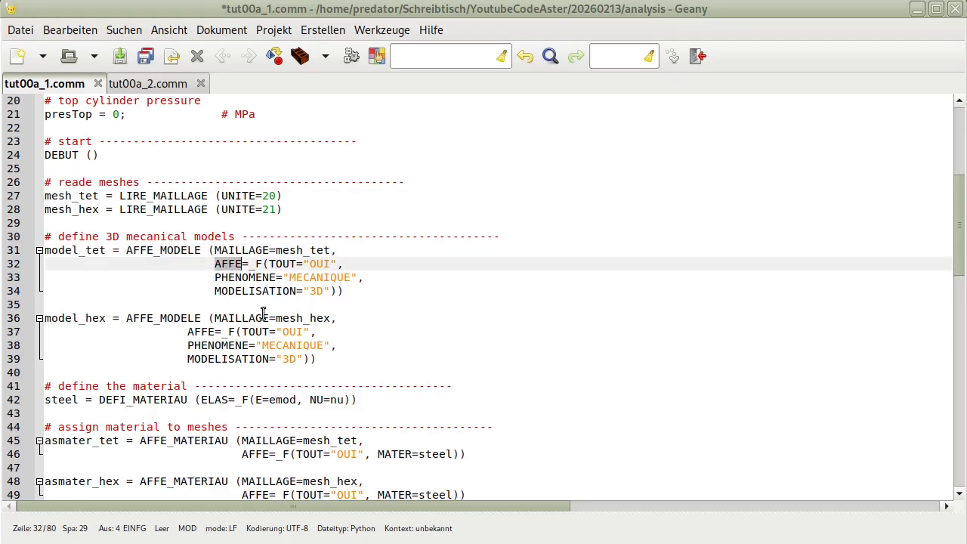
Indent the PHENOMENE and MODELISATION lines of model_tet further to align with TOUT inside the _F parentheses
click(213, 277)
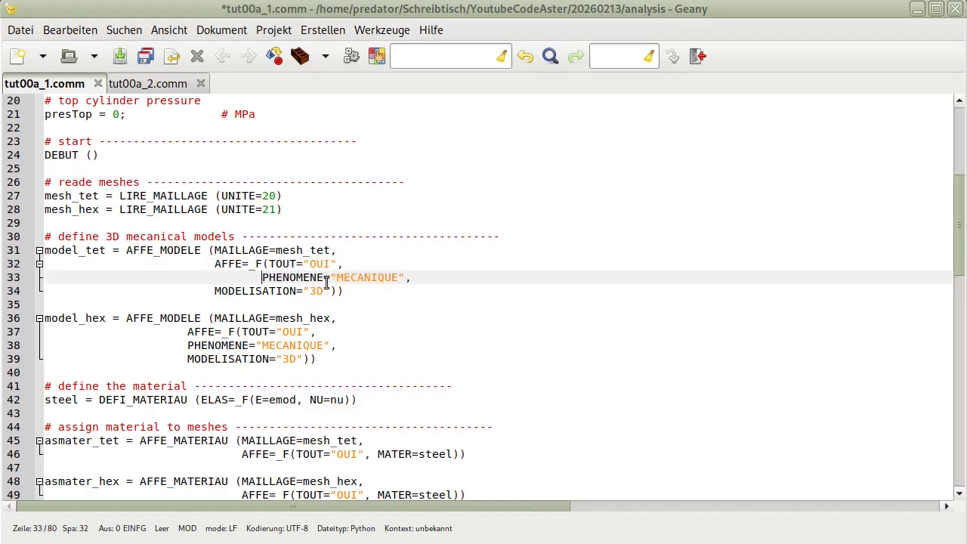
click(213, 291)
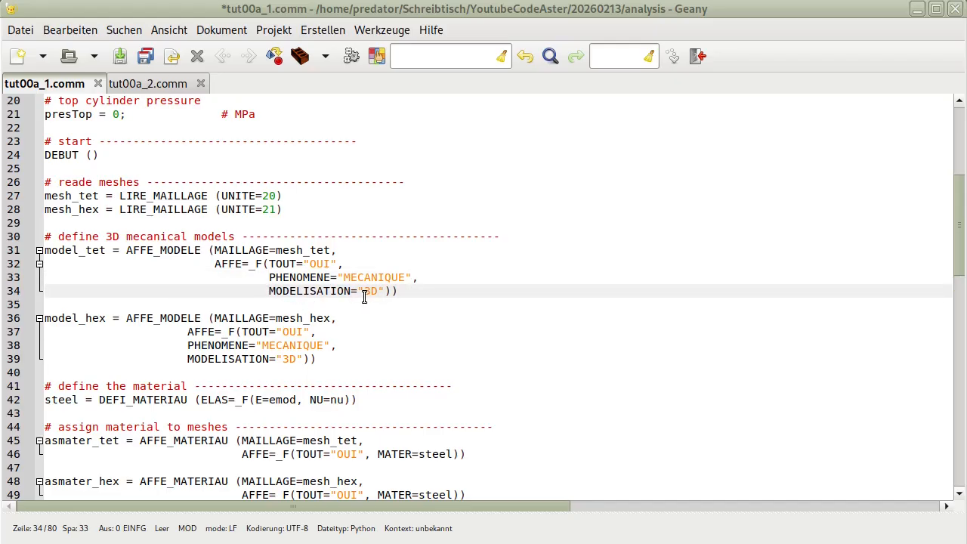
drag(249, 277, 264, 265)
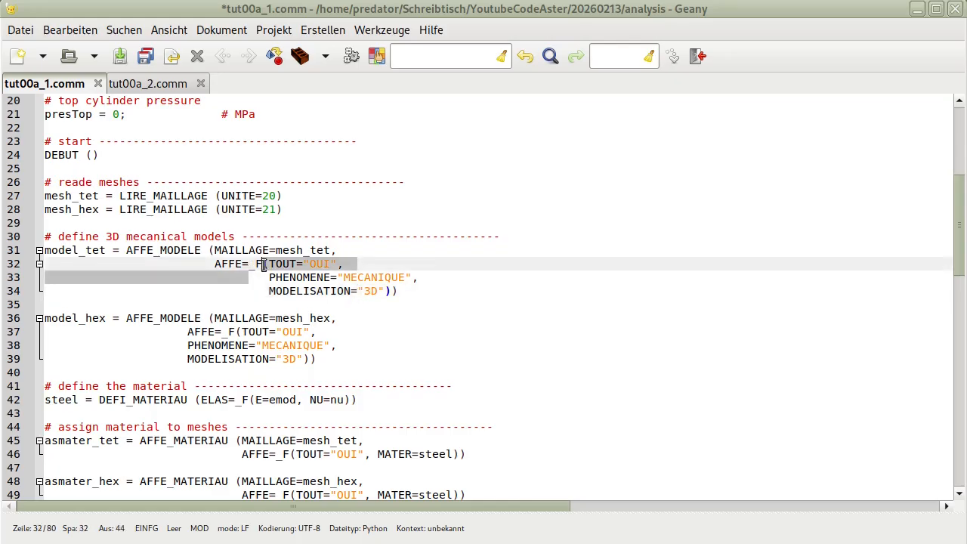
click(290, 278)
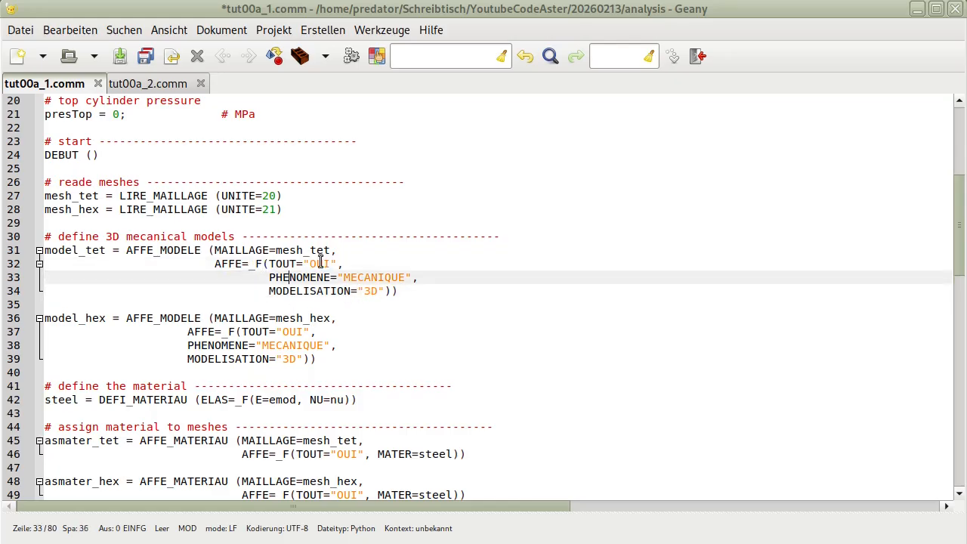
Review the model_tet arguments, highlighting TOUT="OUI", PHENOMENE="MECANIQUE" and MODELISATION="3D" in turn
drag(269, 263, 335, 262)
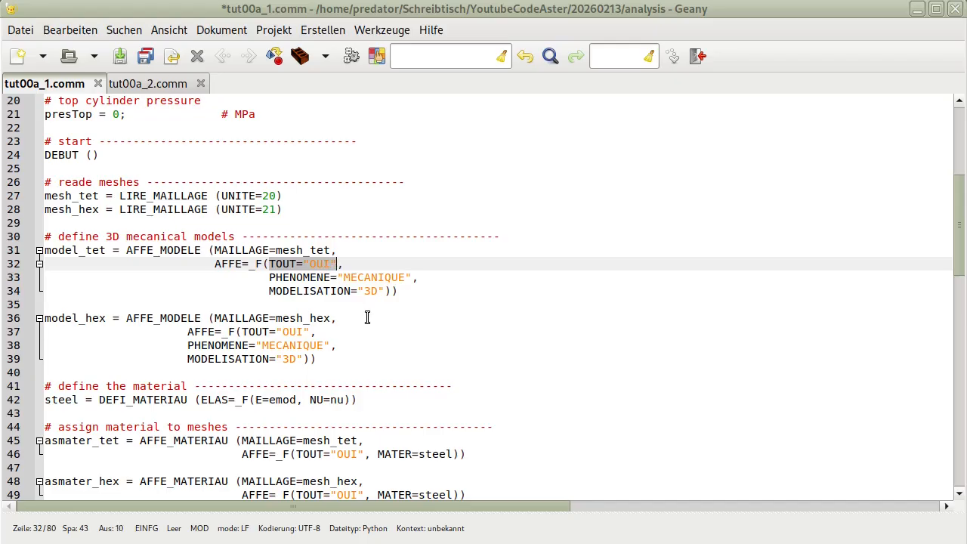
drag(270, 277, 417, 277)
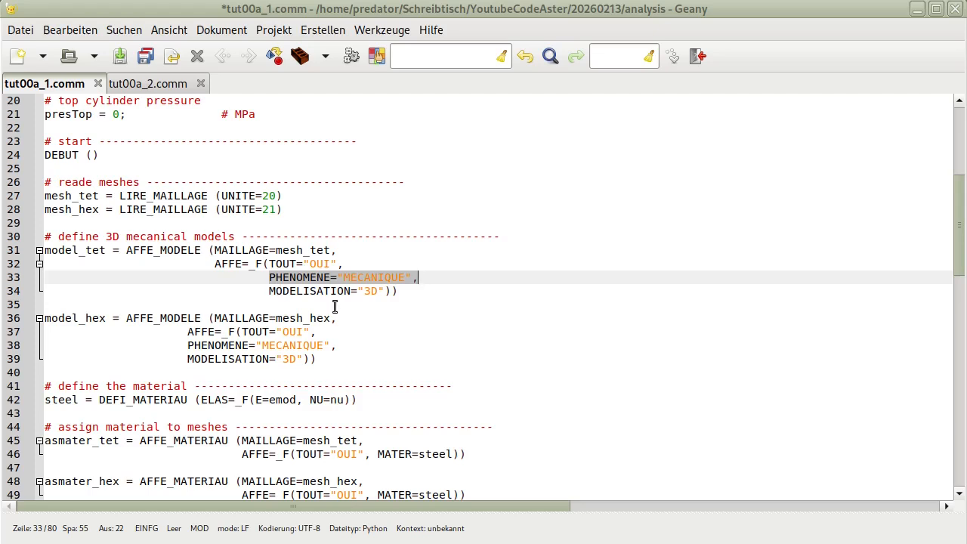
drag(268, 290, 387, 291)
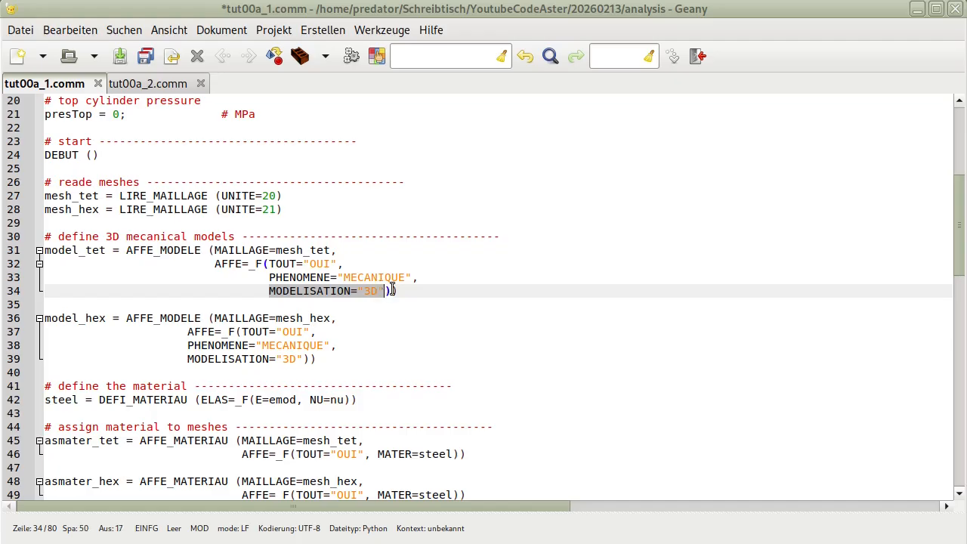
click(448, 299)
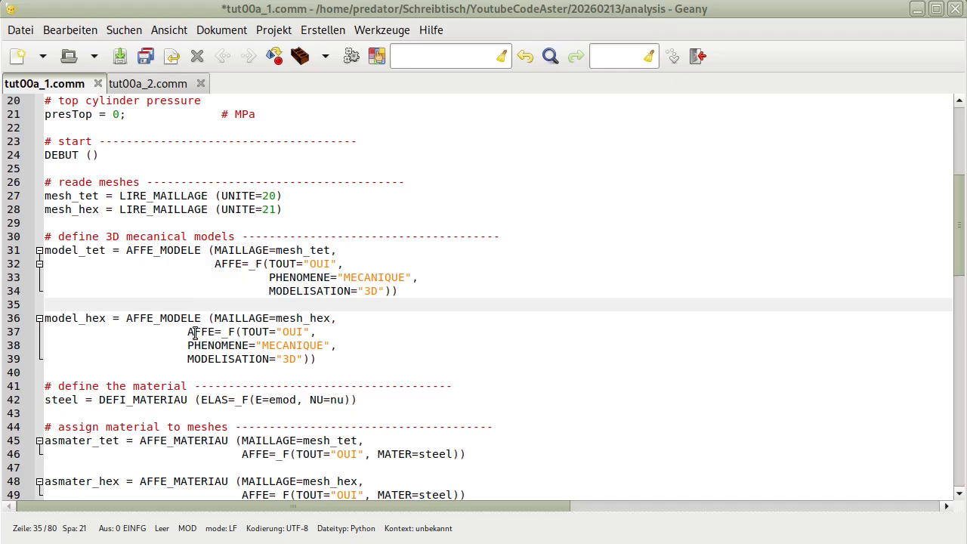
Indent model_hex's AFFE line to align with MAILLAGE, and its PHENOMENE and MODELISATION lines to align with TOUT
click(189, 332)
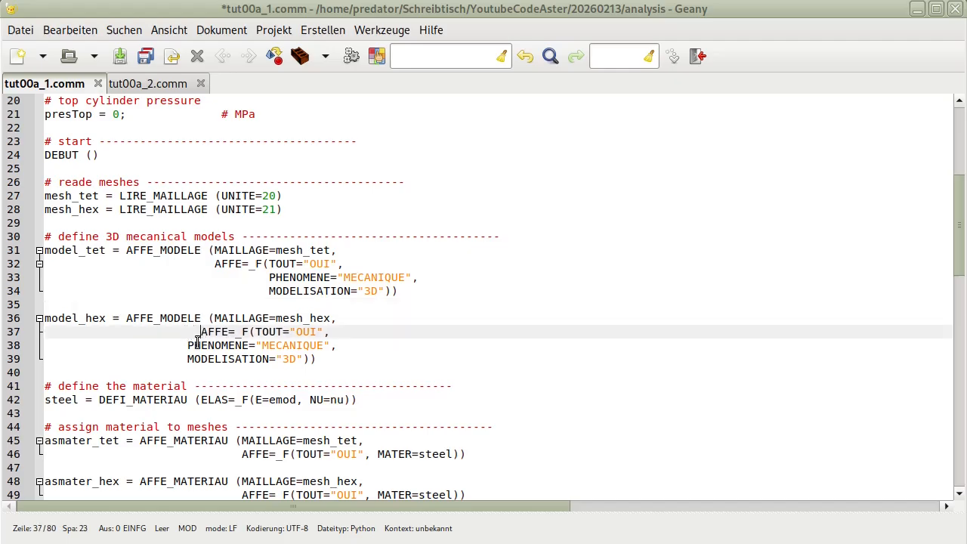
click(189, 345)
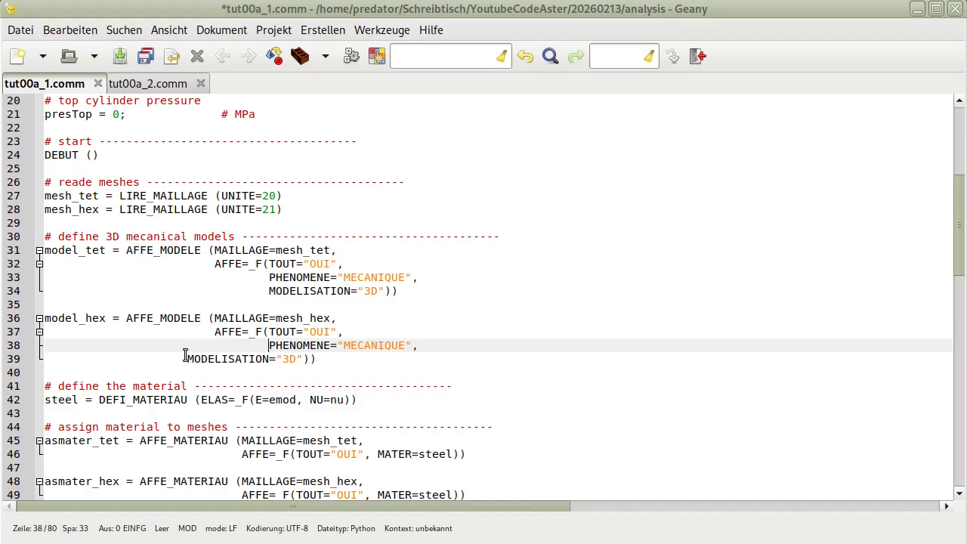
click(189, 359)
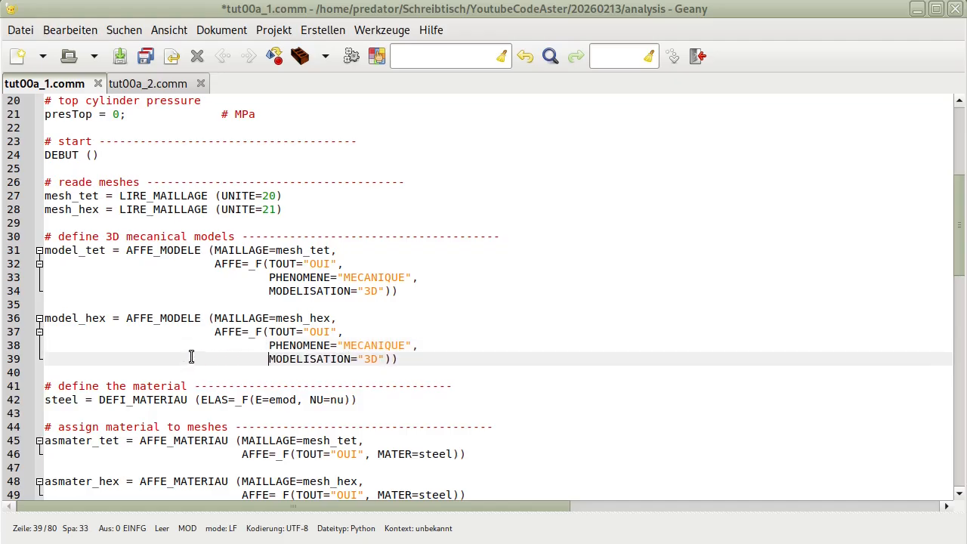
click(225, 333)
click(571, 333)
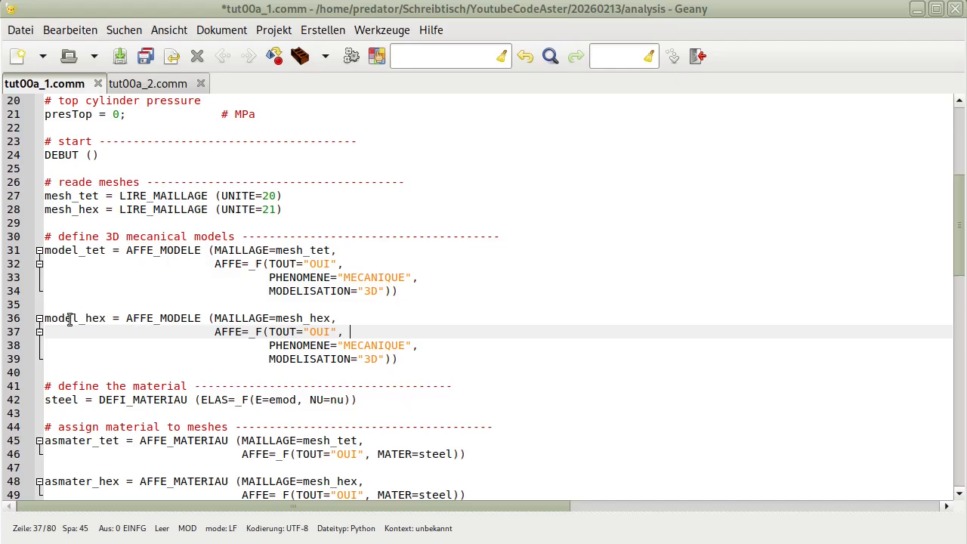
Review the model_hex name and its mesh_hex argument, matching mesh_hex to its definition in the mesh reading block
drag(45, 320, 107, 320)
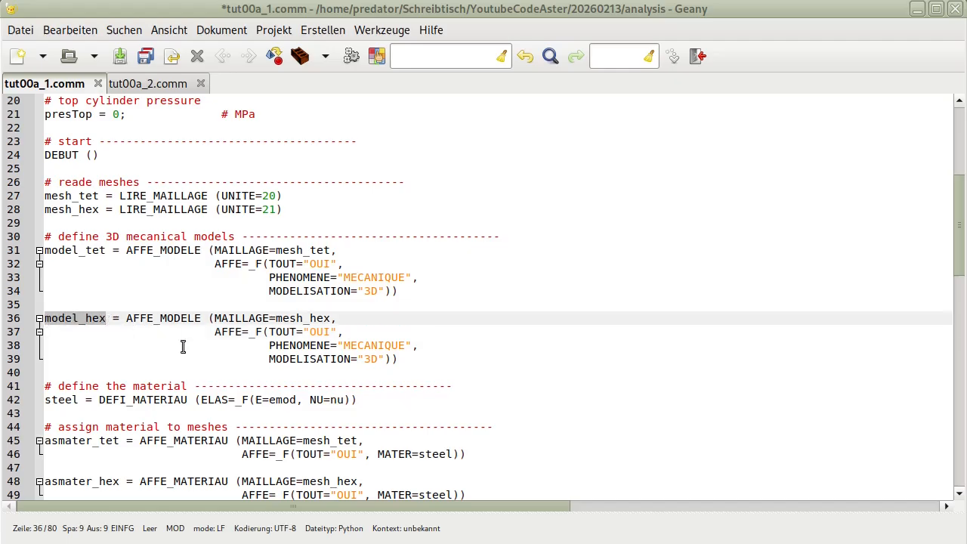
click(424, 345)
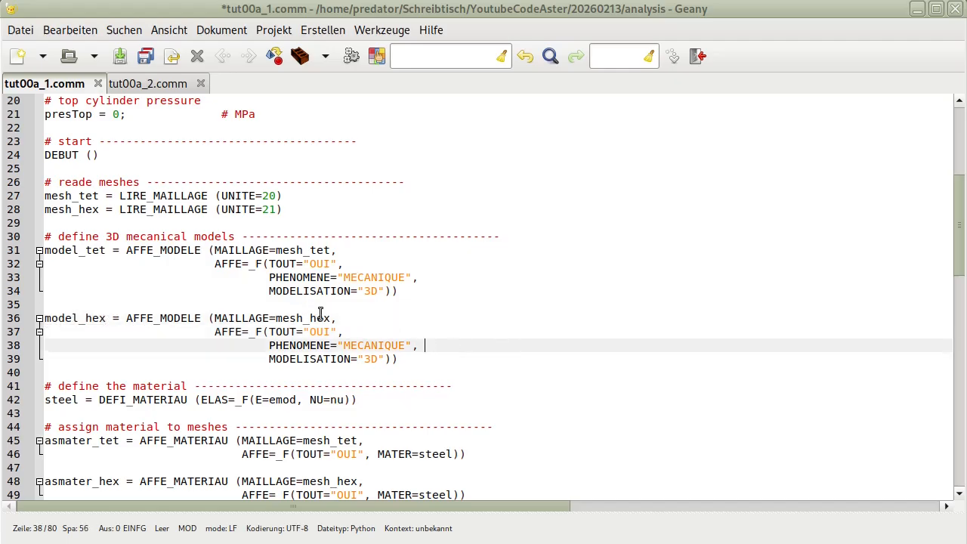
drag(330, 318, 275, 318)
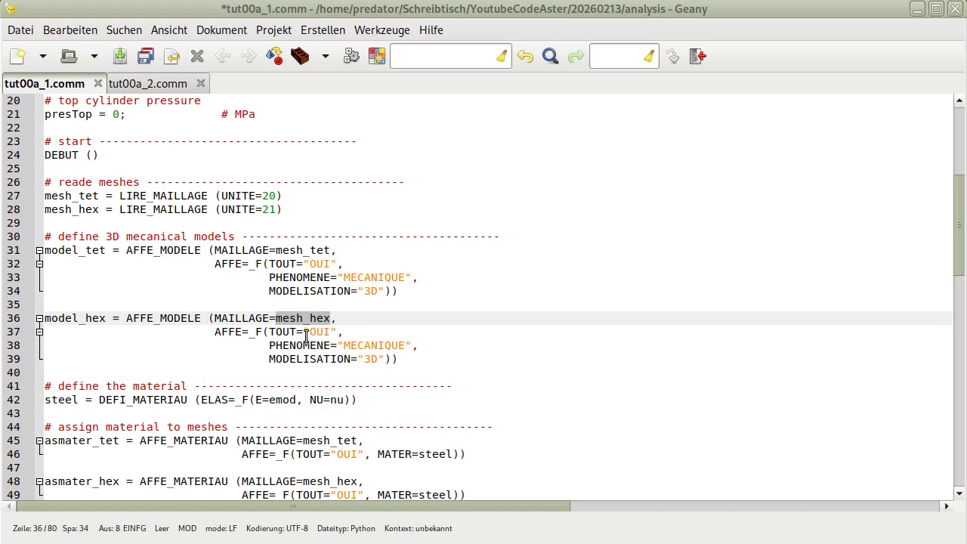
drag(99, 209, 22, 209)
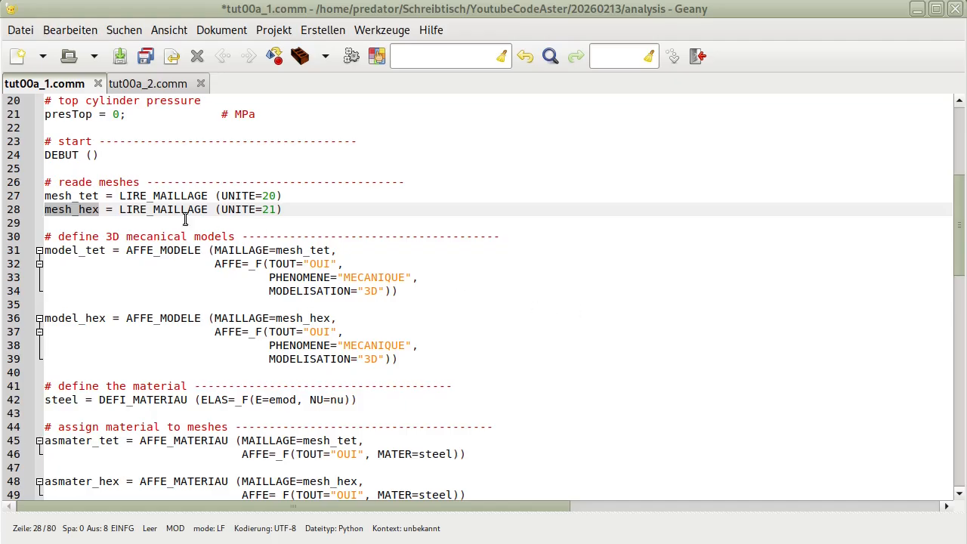
click(587, 322)
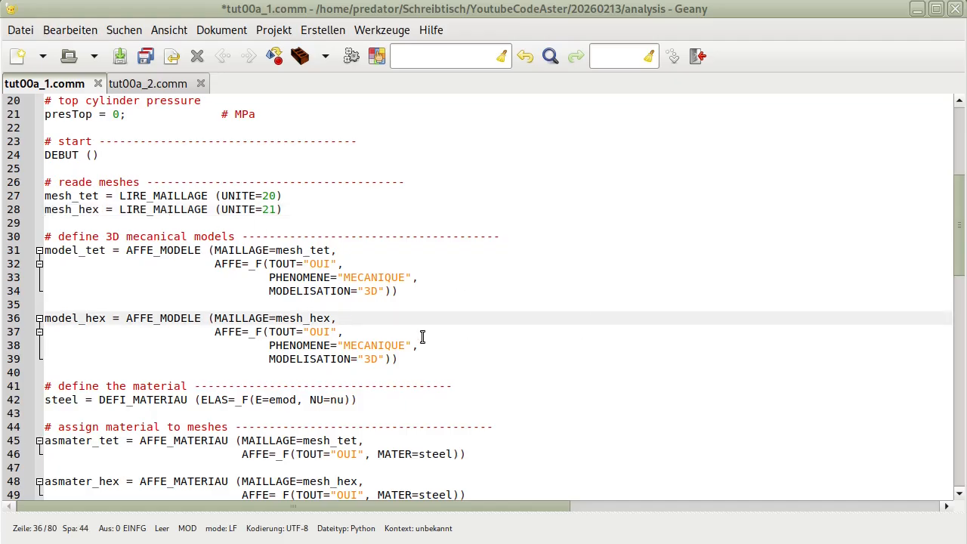
Review the material definition section, highlighting its comment, the steel name, DEFI_MATERIAU and the ELAS arguments
scroll(416, 332, down, 7)
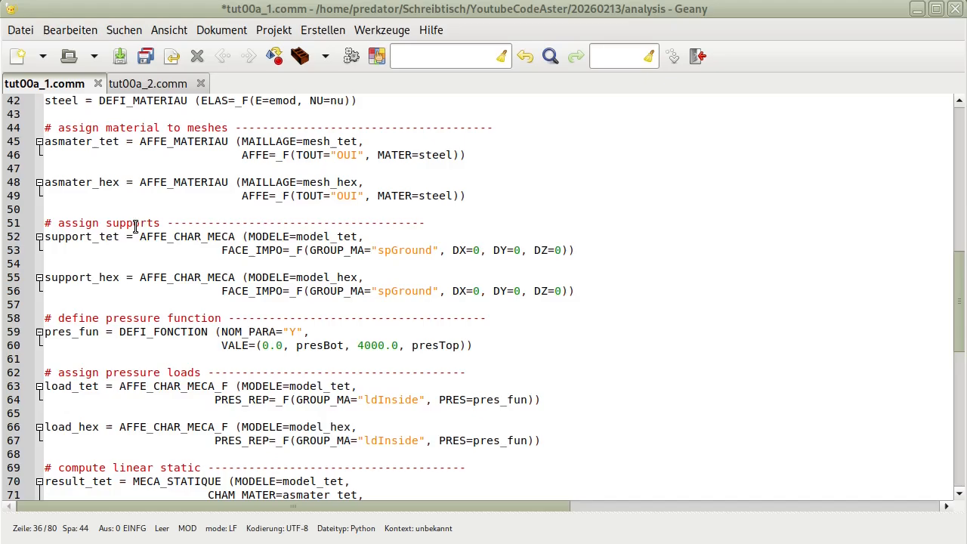
scroll(230, 186, up, 1)
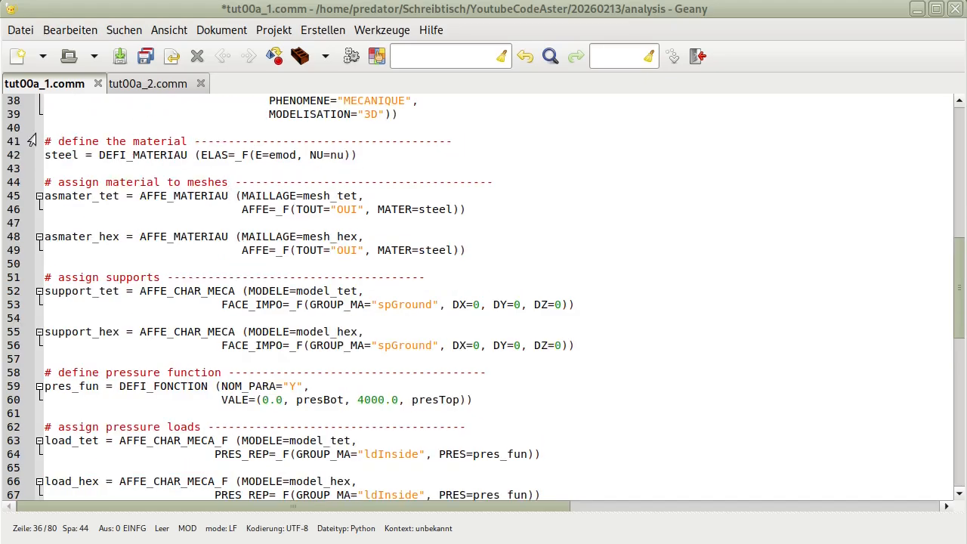
drag(191, 140, 45, 141)
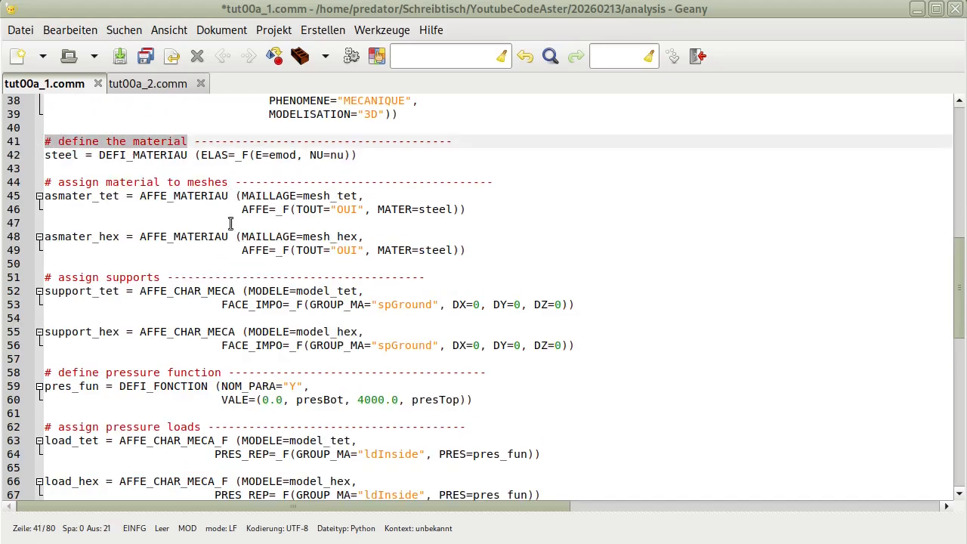
click(62, 145)
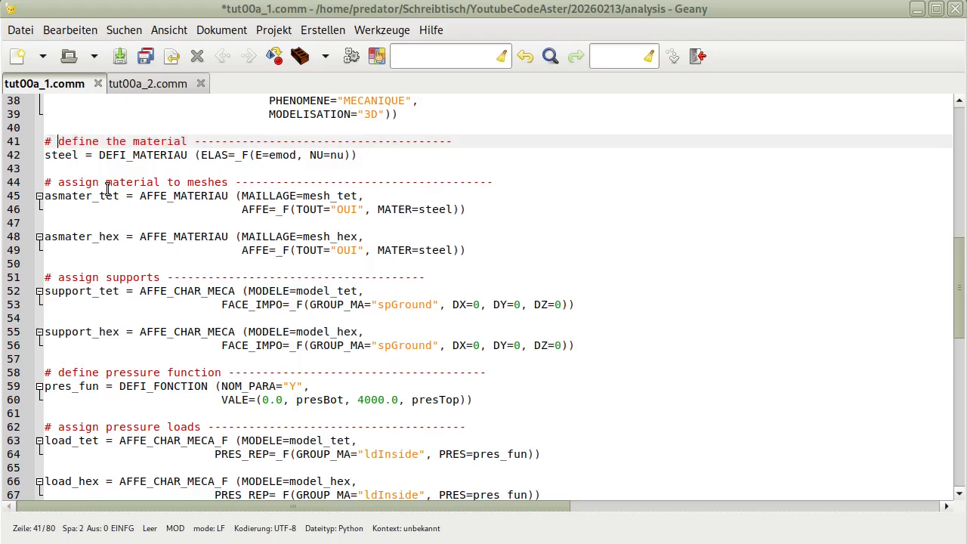
double_click(68, 154)
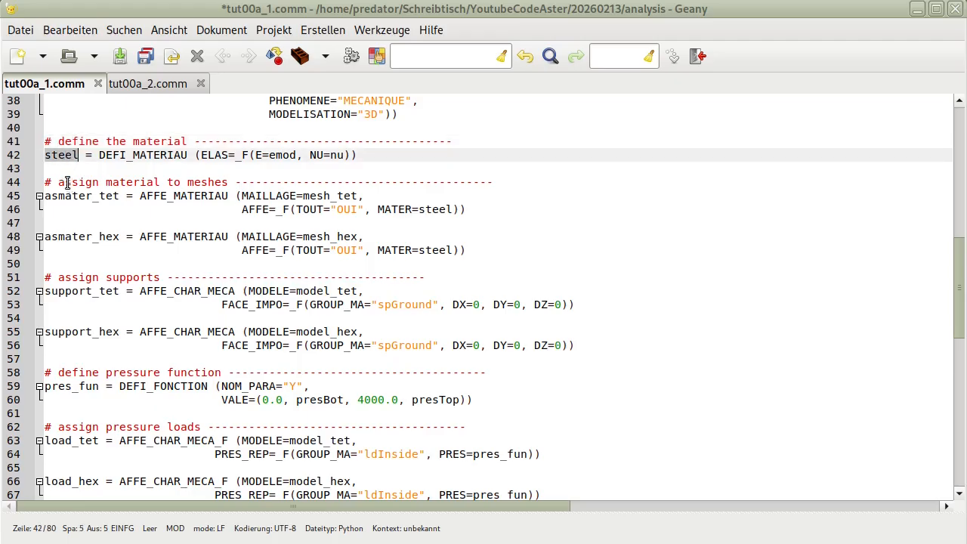
double_click(101, 155)
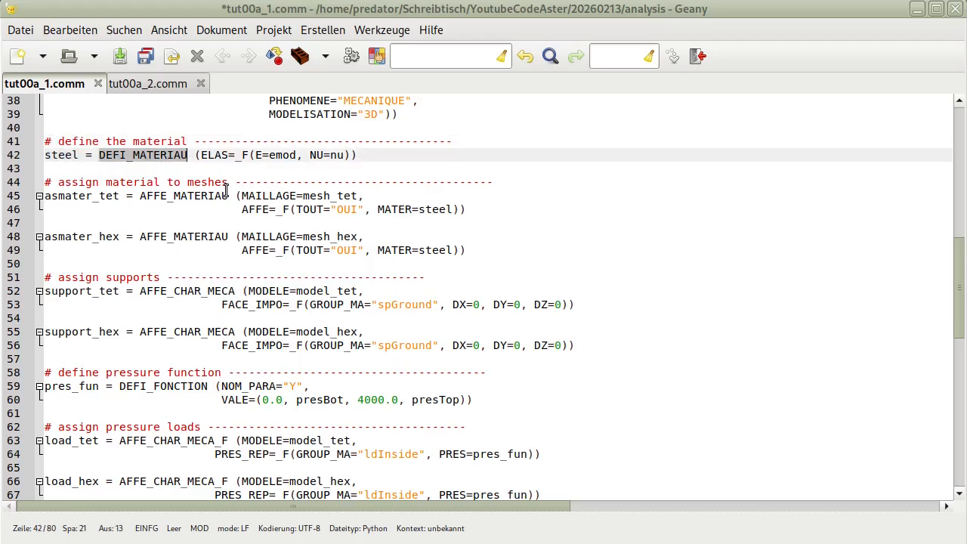
drag(200, 155, 342, 157)
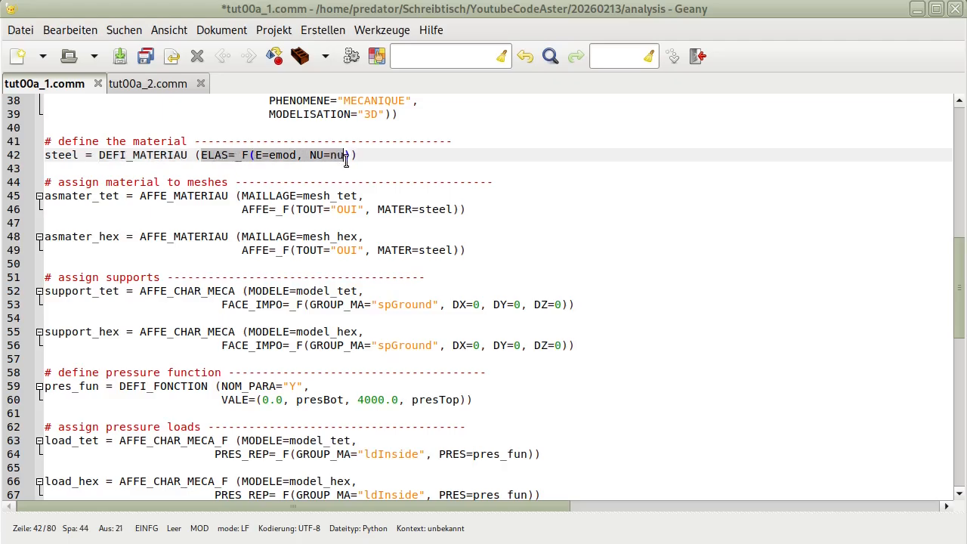
Examine the E=emod and NU=nu arguments of steel and trace both variables to their definitions at the file's start
click(254, 165)
drag(255, 159, 259, 159)
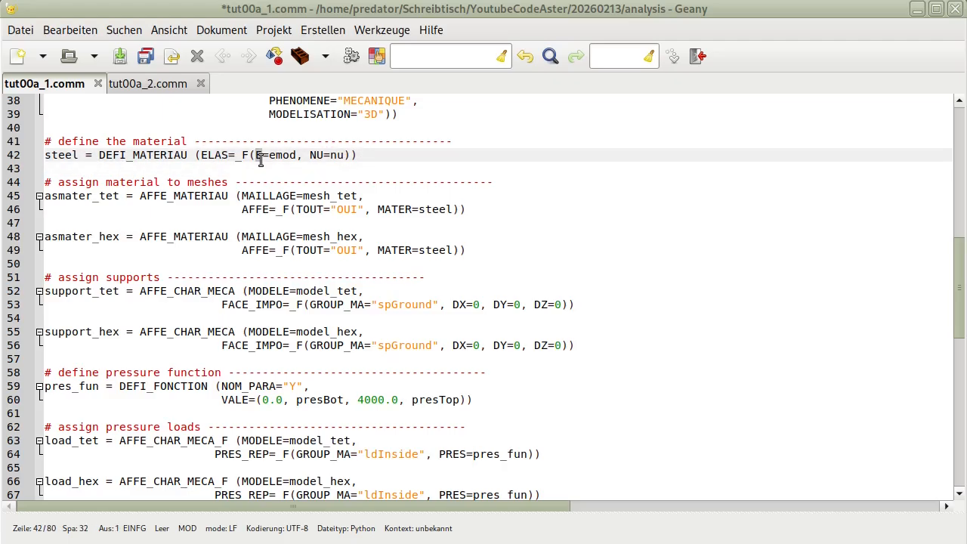
double_click(316, 155)
double_click(283, 155)
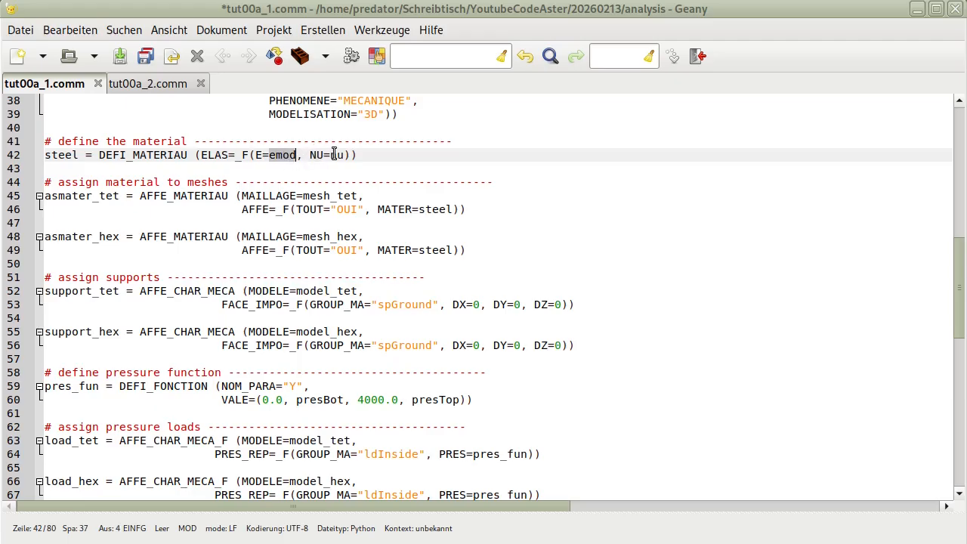
double_click(334, 154)
scroll(325, 189, up, 10)
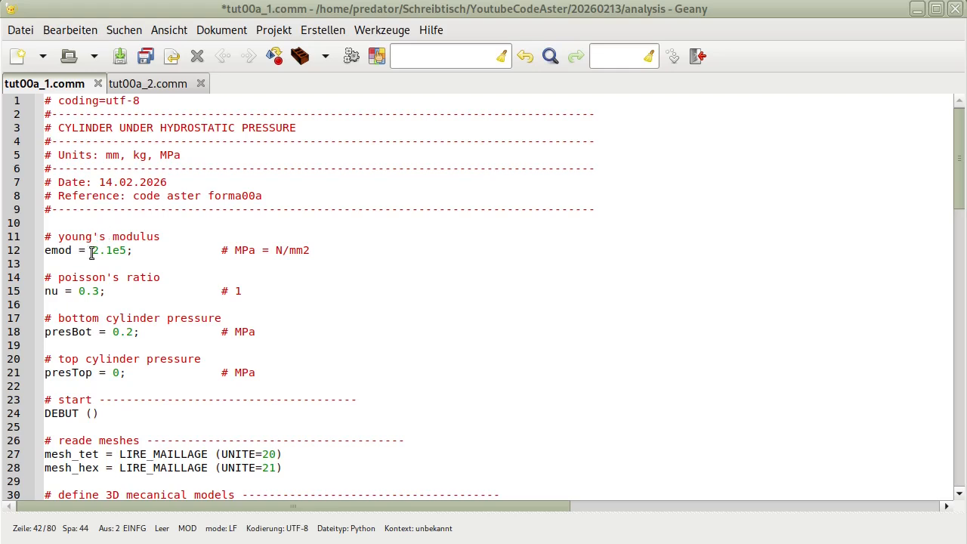
drag(72, 236, 147, 237)
drag(59, 273, 134, 275)
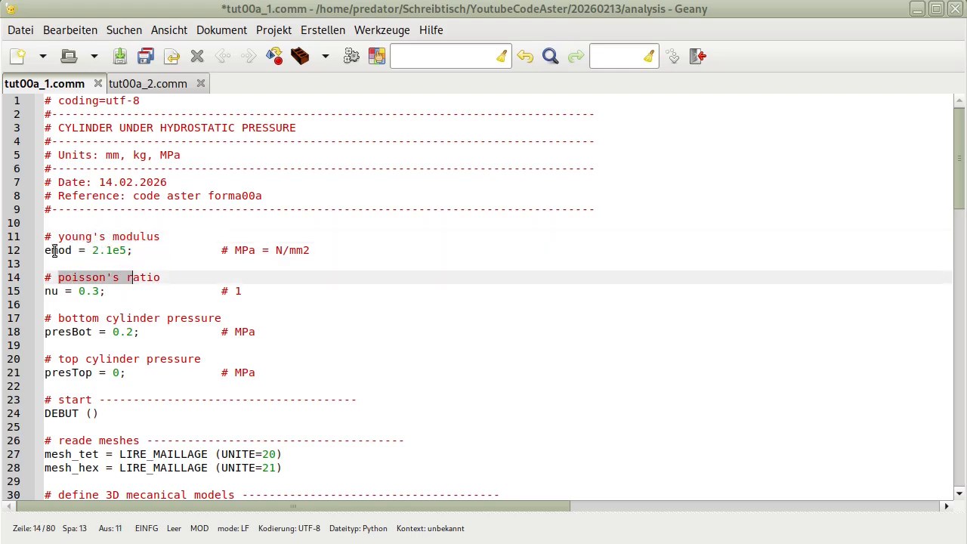
drag(77, 250, 113, 250)
drag(58, 291, 78, 291)
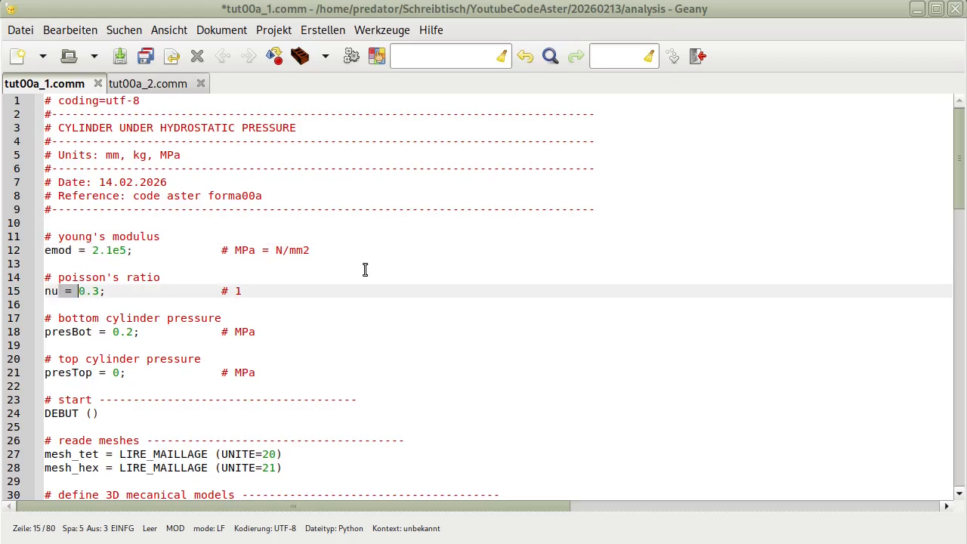
Review the material assignment section's comment and asmater_tet, highlighting AFFE_MATERIAU and the mesh_tet value of MAILLAGE
scroll(360, 263, down, 16)
scroll(351, 243, up, 4)
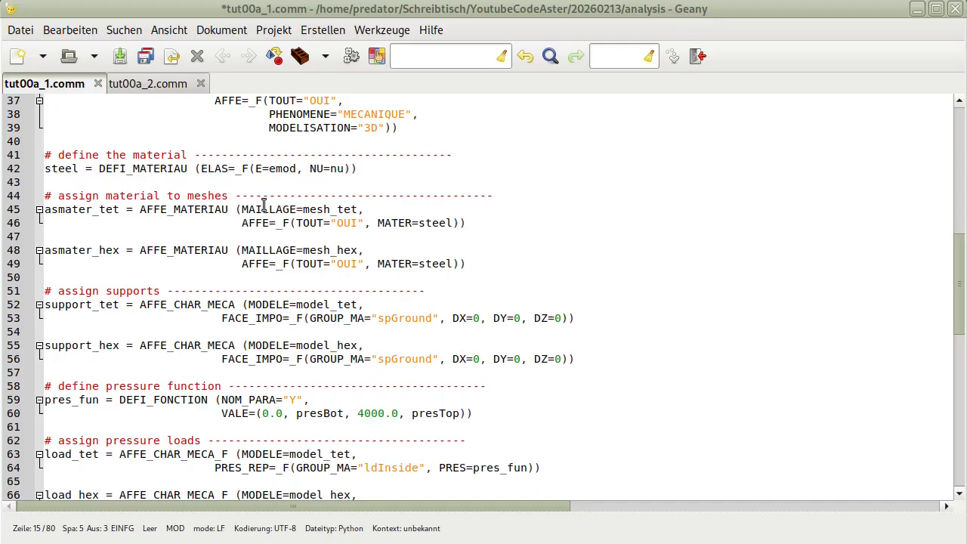
drag(227, 196, 43, 196)
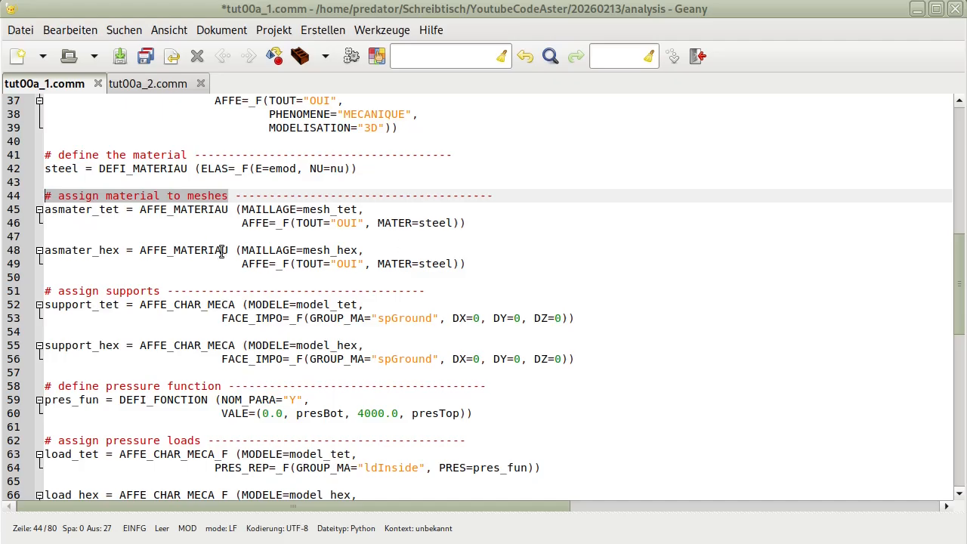
click(113, 210)
drag(118, 209, 41, 212)
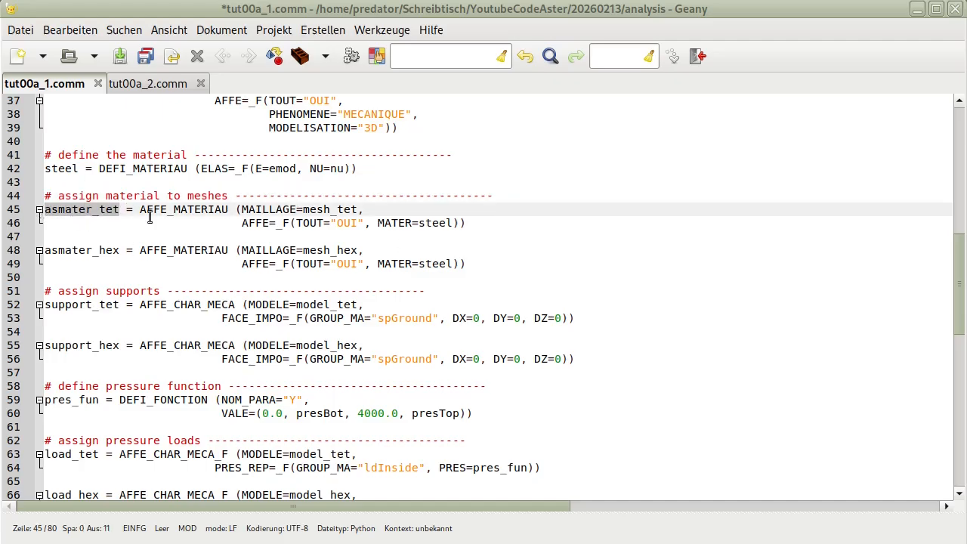
drag(142, 210, 227, 209)
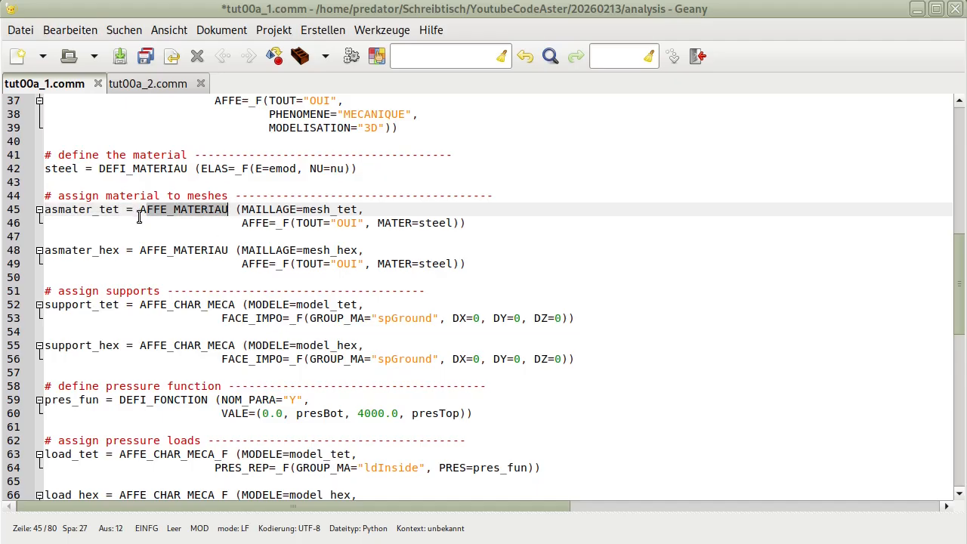
double_click(261, 209)
drag(354, 209, 308, 209)
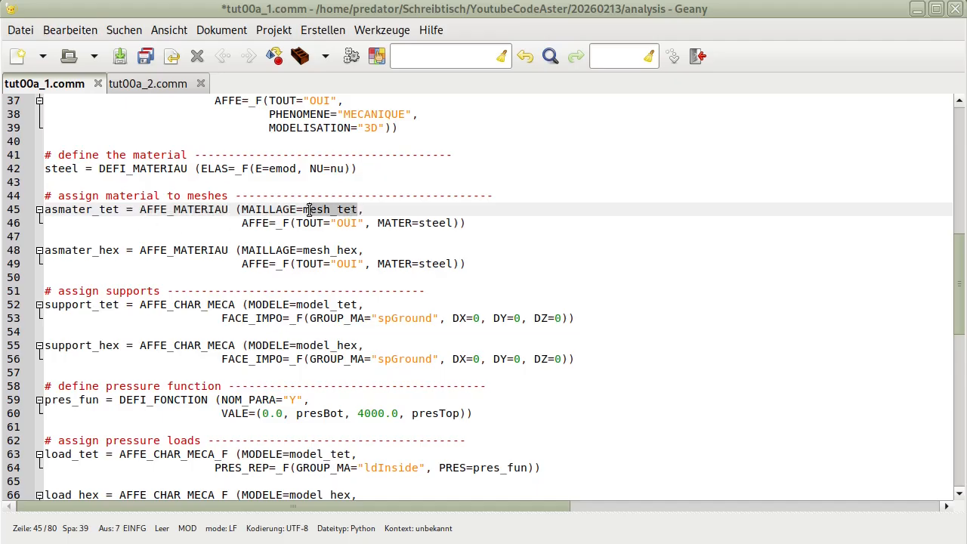
Review asmater_tet's AFFE, TOUT="OUI" and MATER=steel arguments, matching steel to its DEFI_MATERIAU definition
double_click(252, 223)
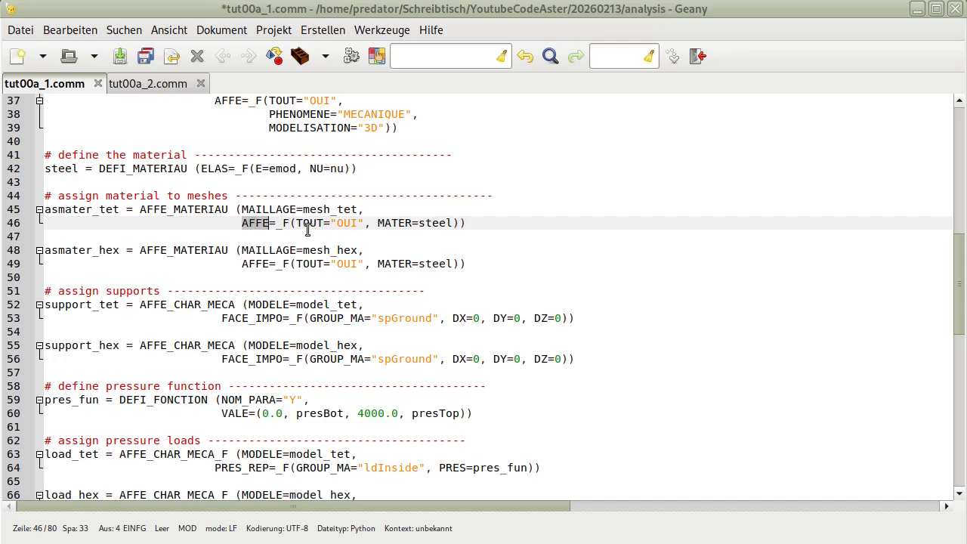
drag(357, 223, 303, 223)
drag(446, 223, 385, 223)
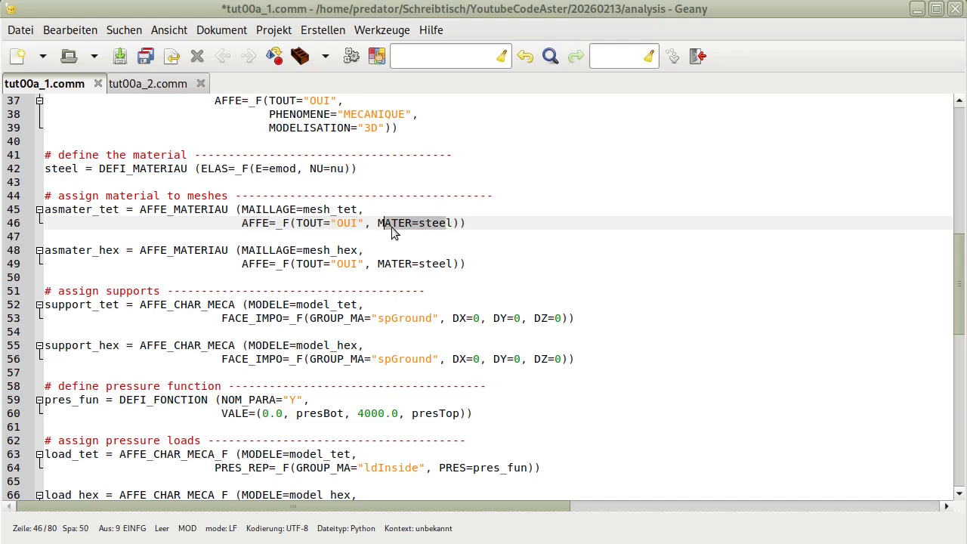
double_click(431, 223)
scroll(77, 155, up, 4)
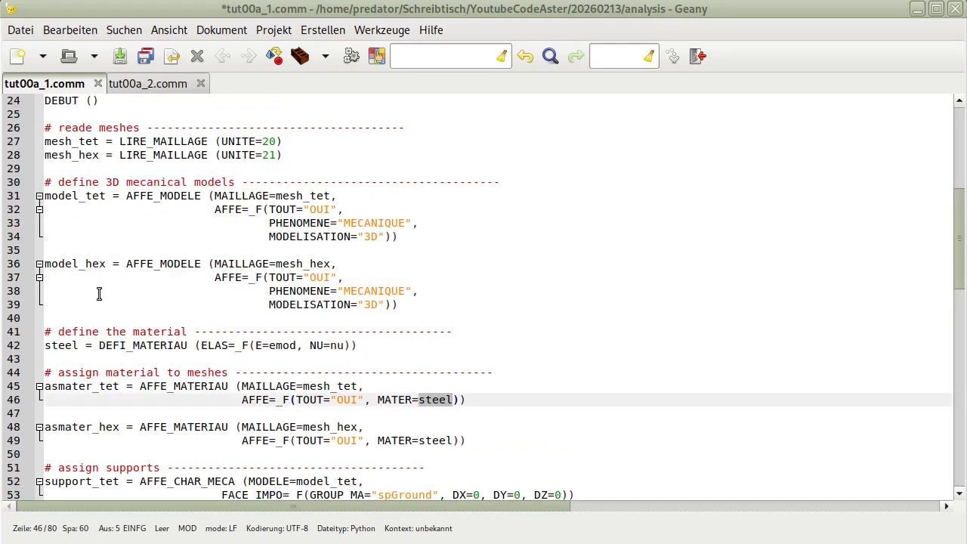
double_click(56, 345)
scroll(130, 303, down, 3)
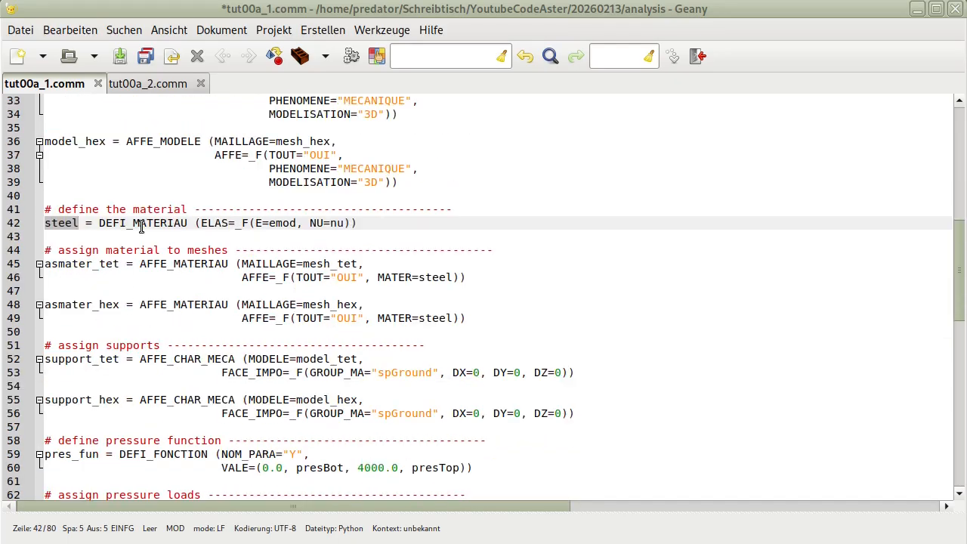
drag(111, 223, 187, 240)
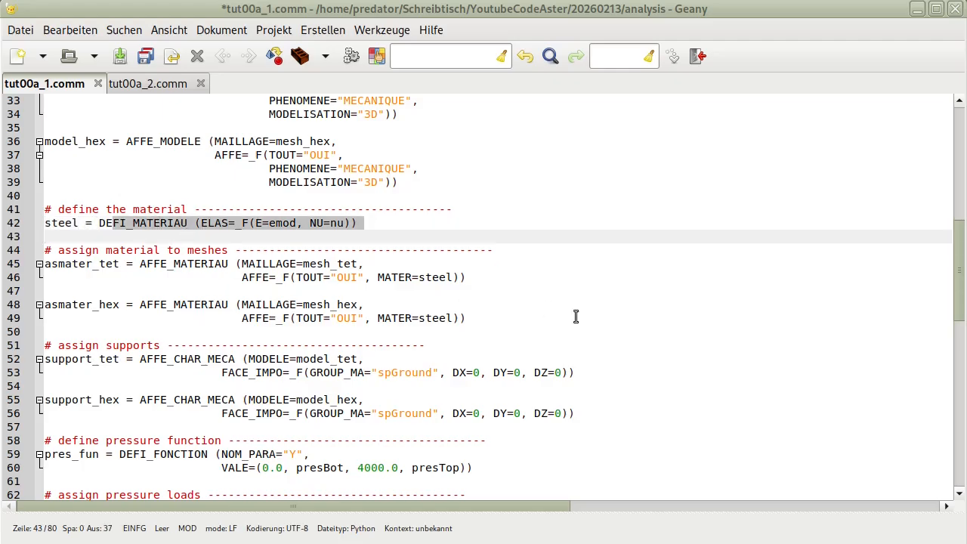
double_click(426, 278)
click(441, 278)
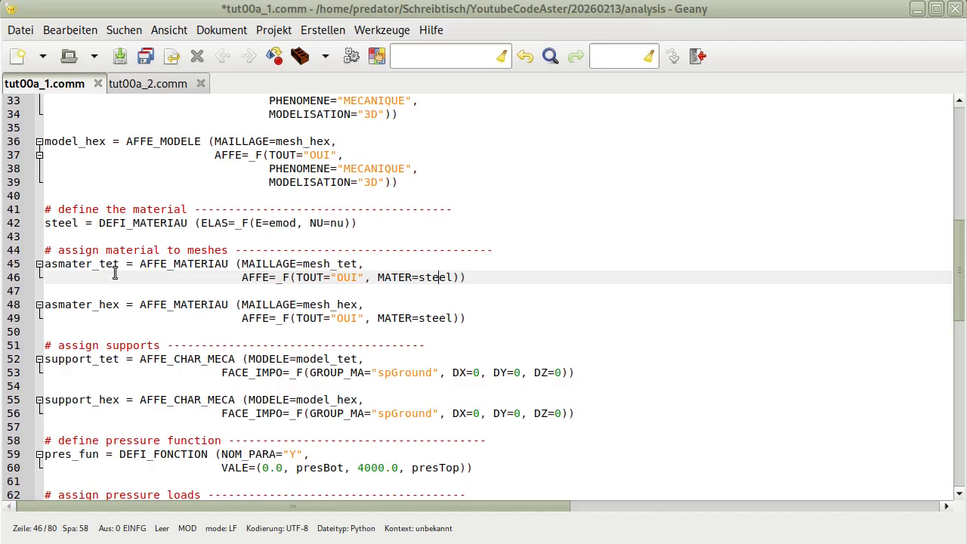
Review the asmater_hex assignment, highlighting its name, the mesh_hex mesh and the steel material in turn
click(83, 307)
double_click(83, 307)
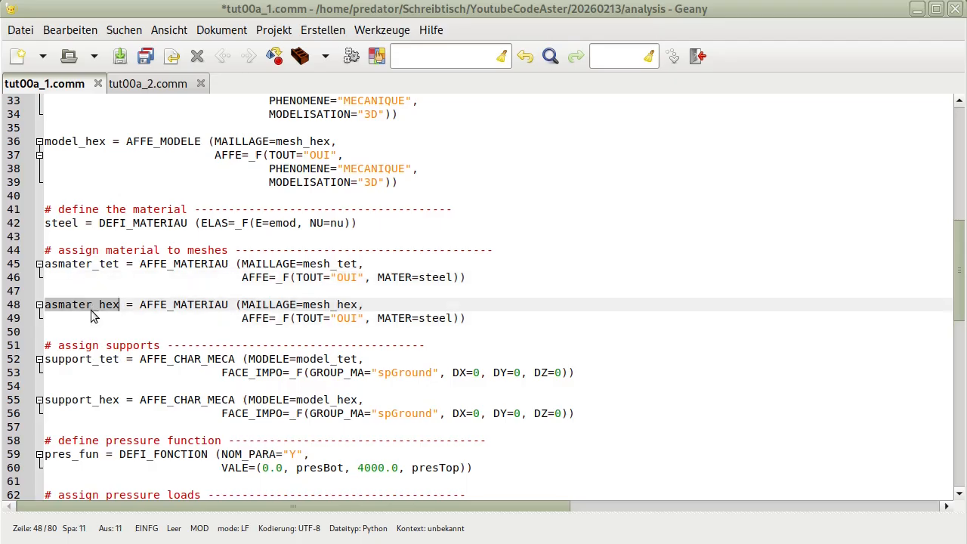
double_click(327, 304)
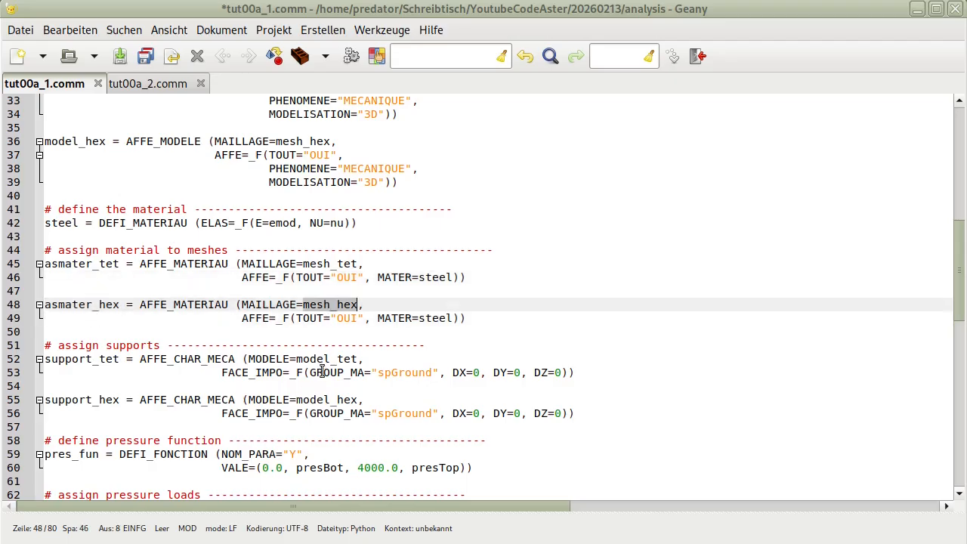
double_click(429, 318)
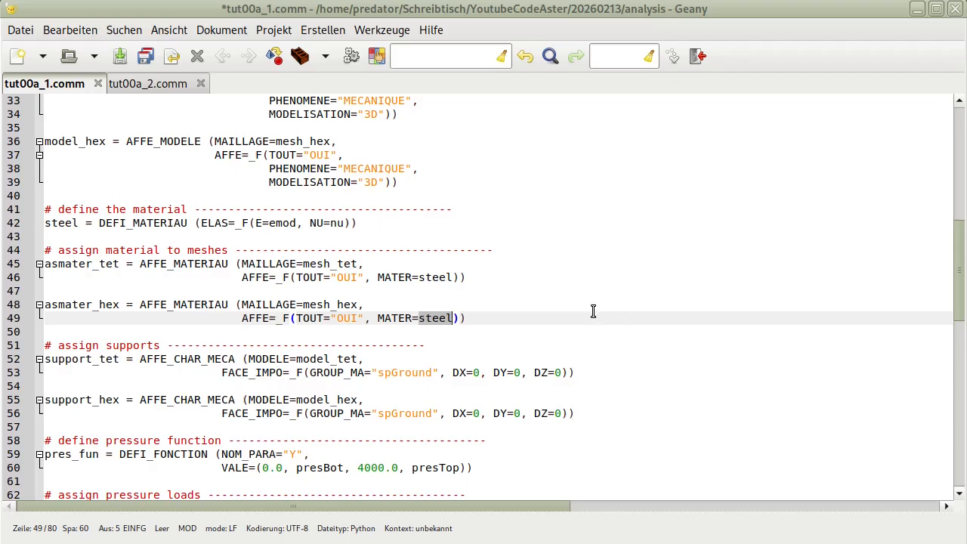
Review the support section's comment, the name support_tet and its AFFE_CHAR_MECA command, highlighting each in turn
scroll(238, 306, down, 3)
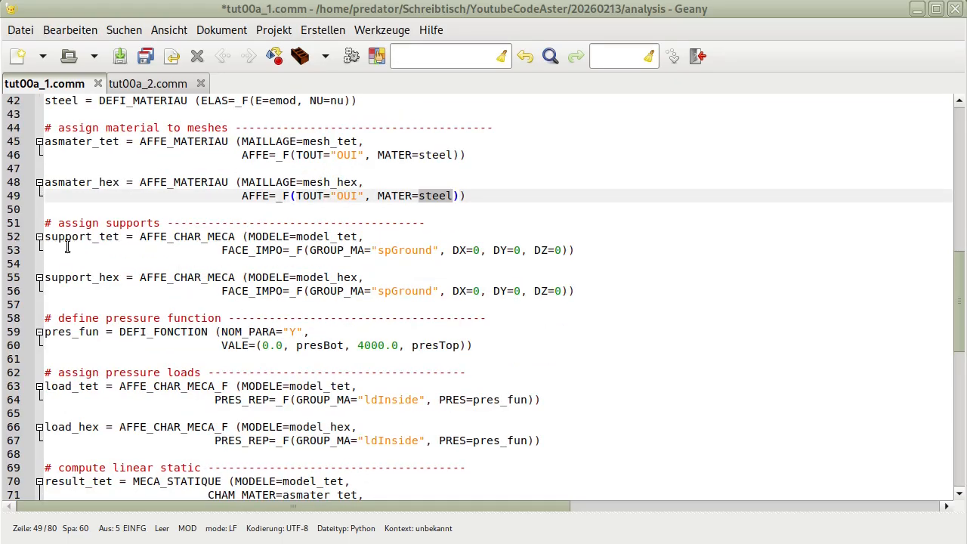
drag(160, 223, 21, 223)
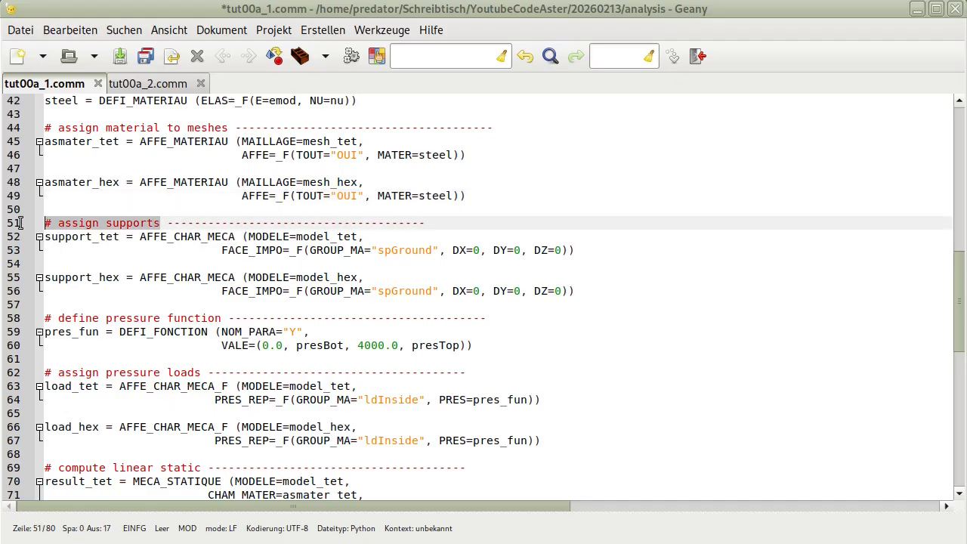
double_click(113, 238)
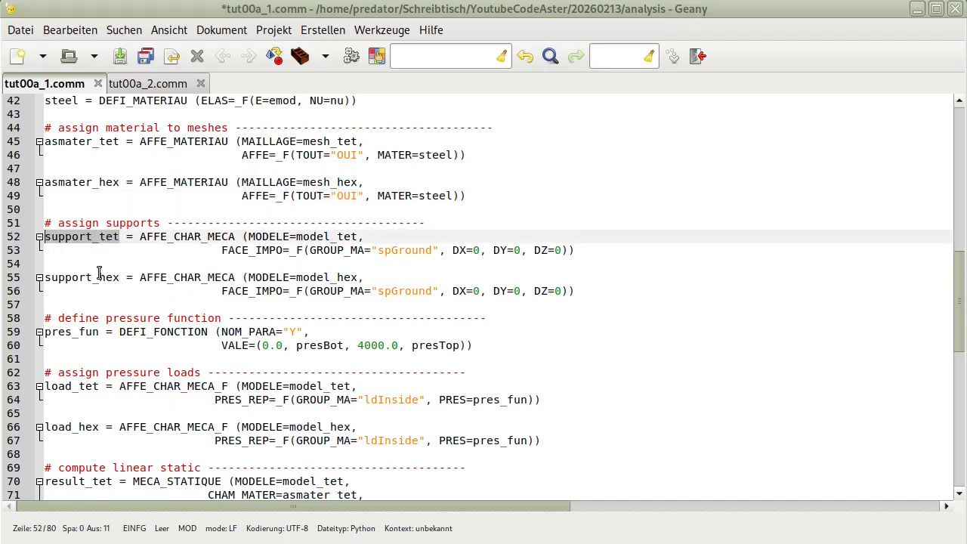
drag(140, 239, 241, 240)
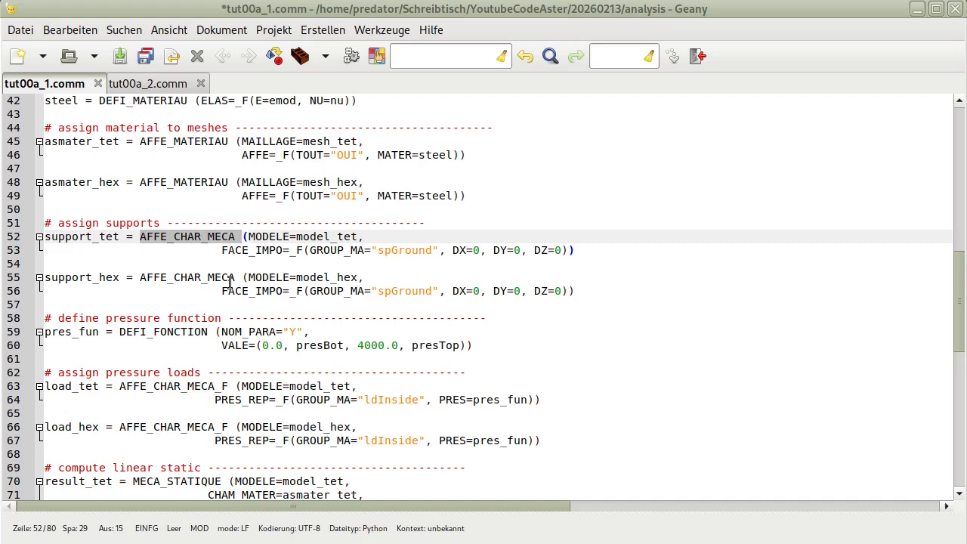
Trace the model_tet value of MODELE in support_tet to its definition in the 3D mechanical models section and return to it
double_click(328, 238)
scroll(325, 251, up, 4)
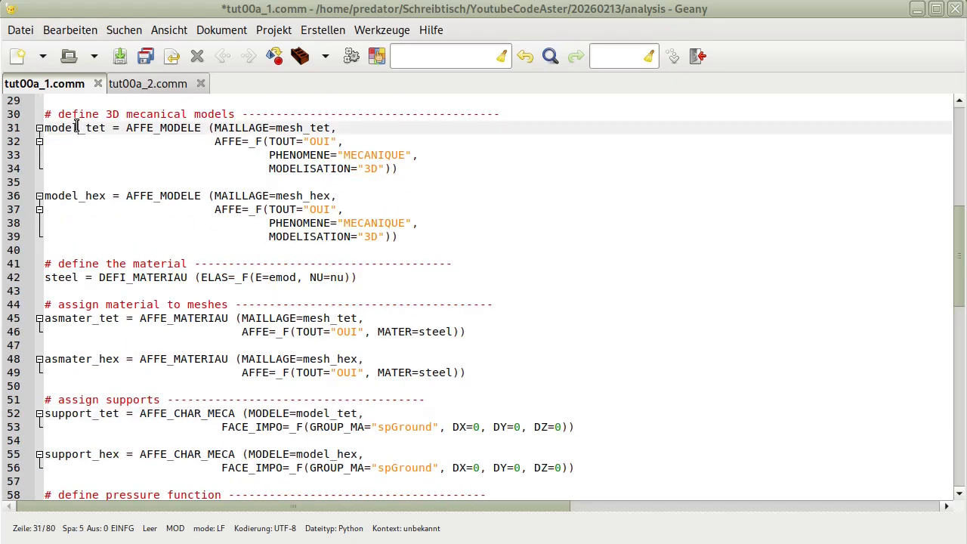
double_click(79, 127)
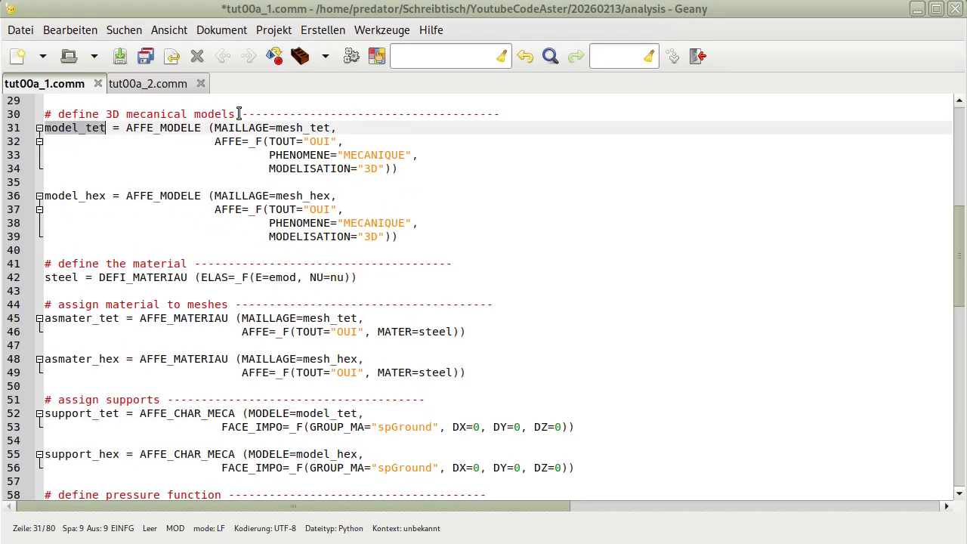
drag(235, 114, 58, 114)
scroll(389, 336, down, 1)
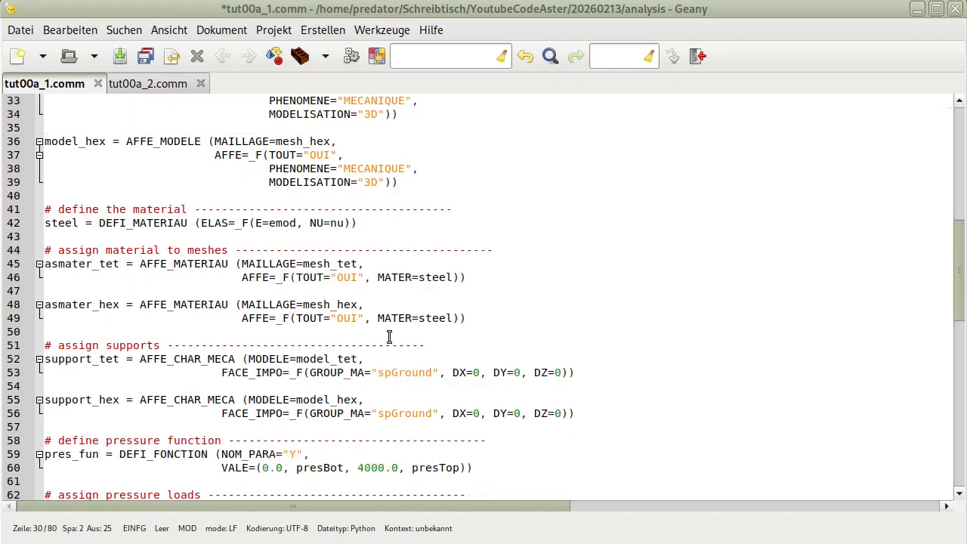
scroll(360, 335, down, 1)
double_click(334, 305)
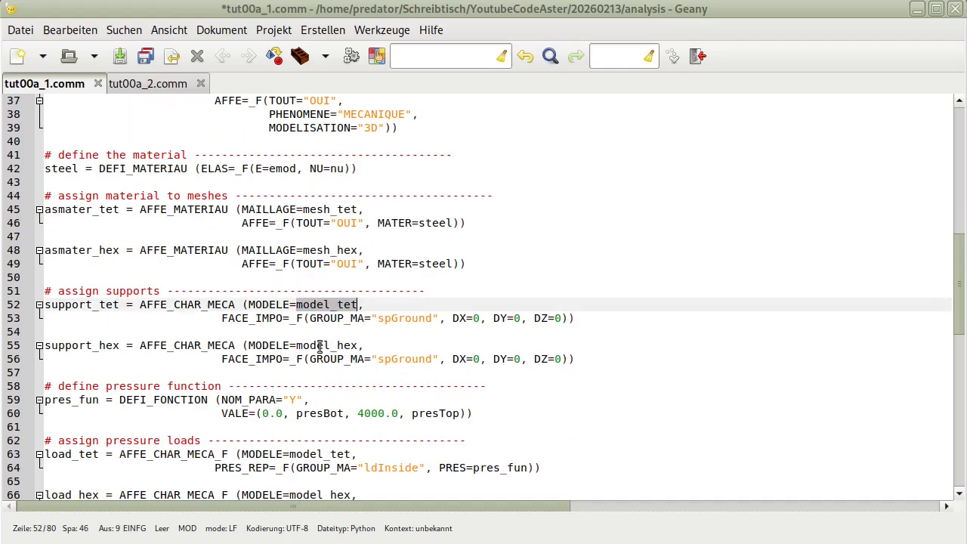
Indent support_tet's FACE_IMPO line to align with MODELE, and review its GROUP_MA, spGround and DX=0, DY=0, DZ=0 arguments
click(221, 319)
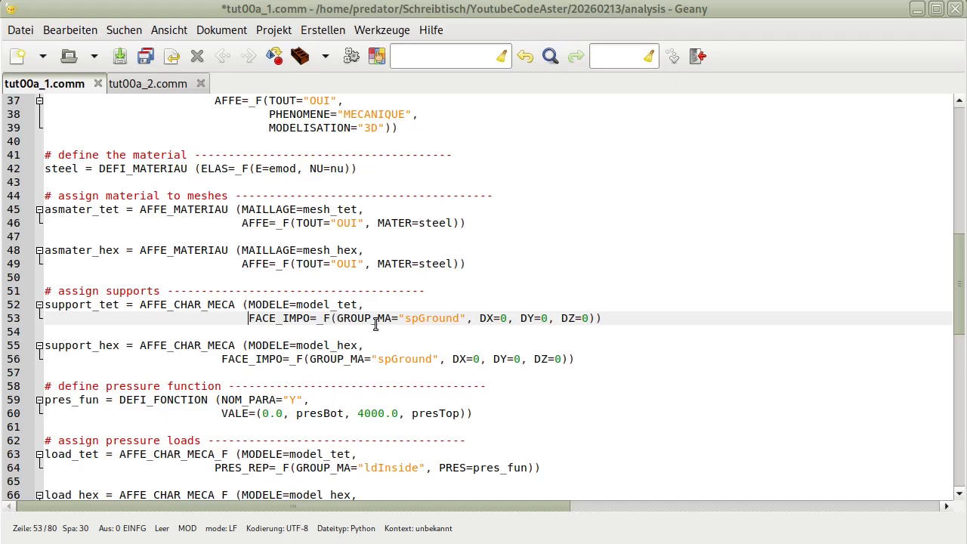
double_click(287, 316)
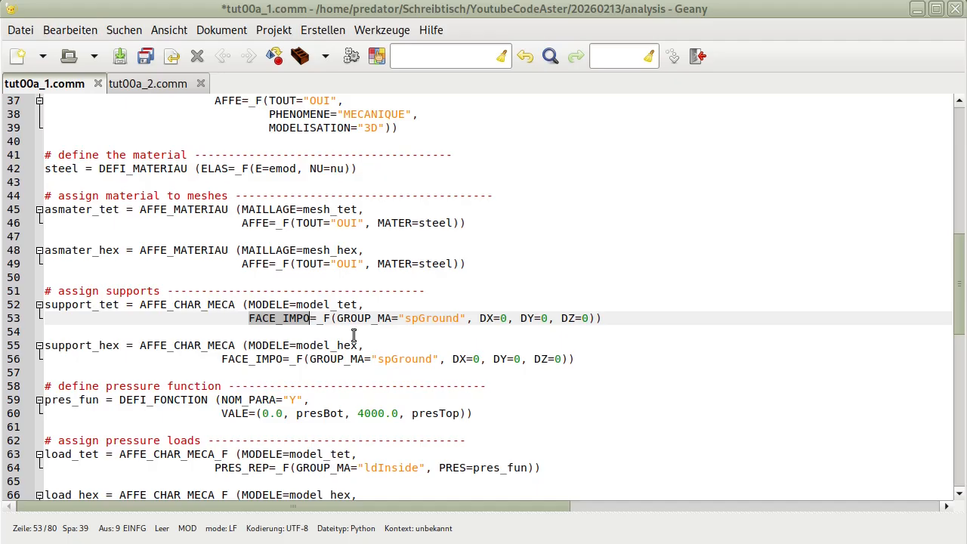
double_click(368, 319)
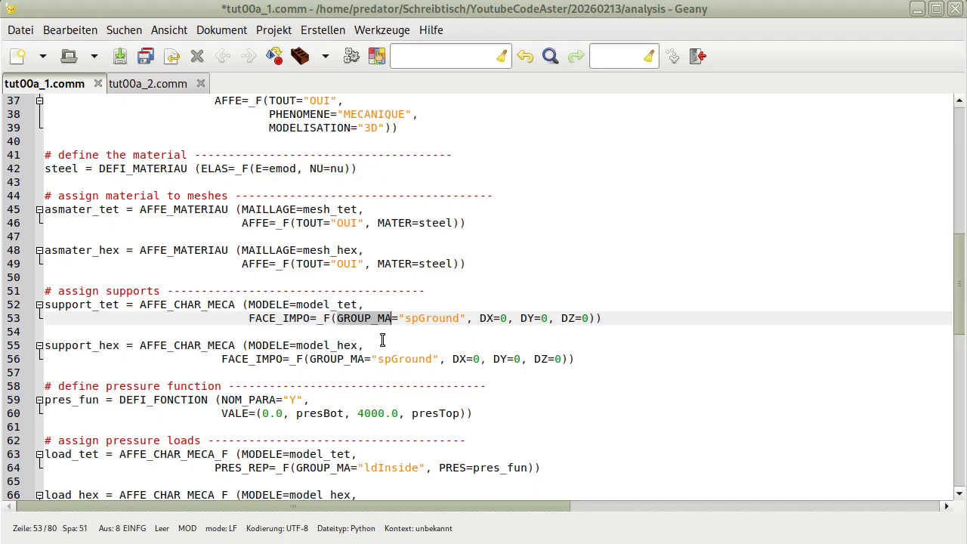
double_click(432, 316)
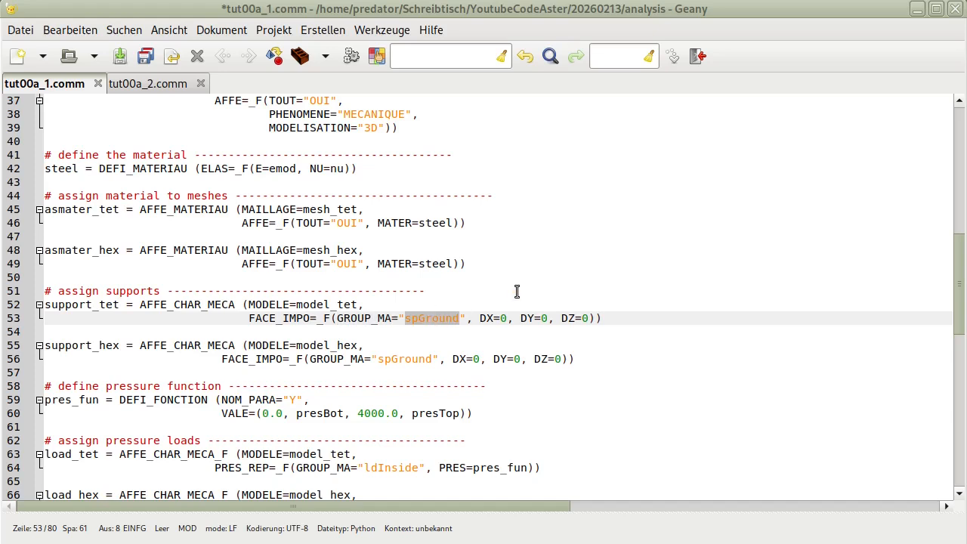
drag(478, 318, 586, 320)
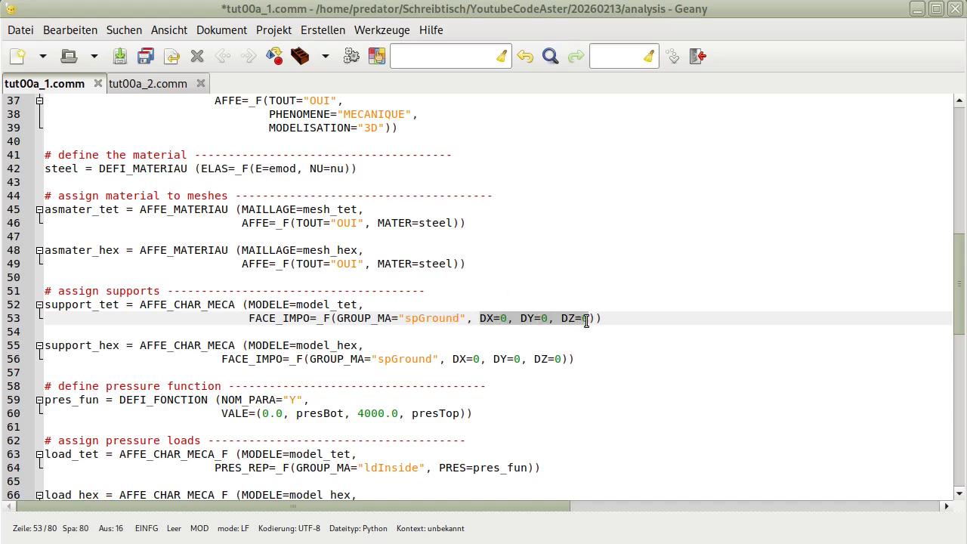
click(624, 346)
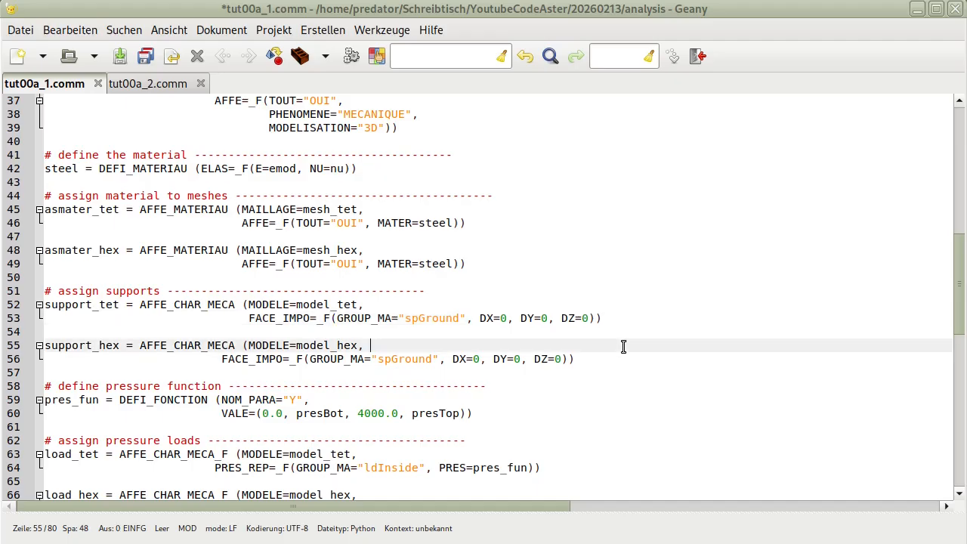
Switch to the Okular presentation and examine the spGround support condition, highlighting DX=DY=DZ=0 and the spGround label on the cylinder figure
key(alt+Tab)
scroll(300, 342, up, 5)
scroll(302, 339, down, 5)
click(267, 246)
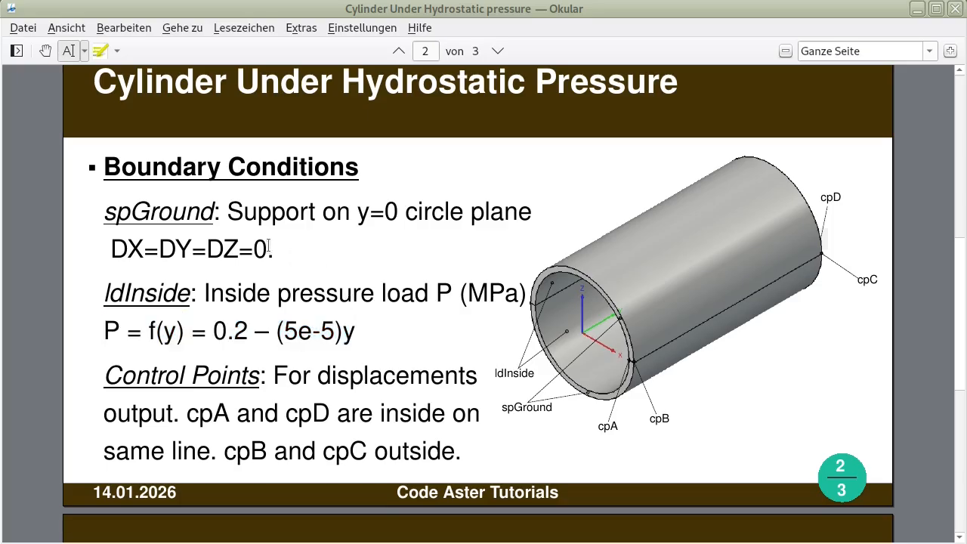
double_click(134, 211)
drag(112, 248, 351, 258)
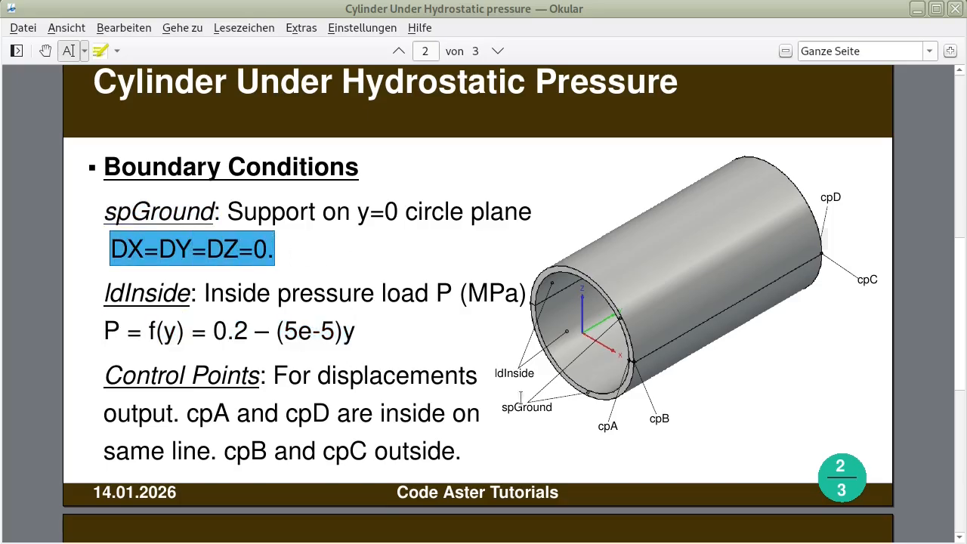
drag(495, 409, 548, 408)
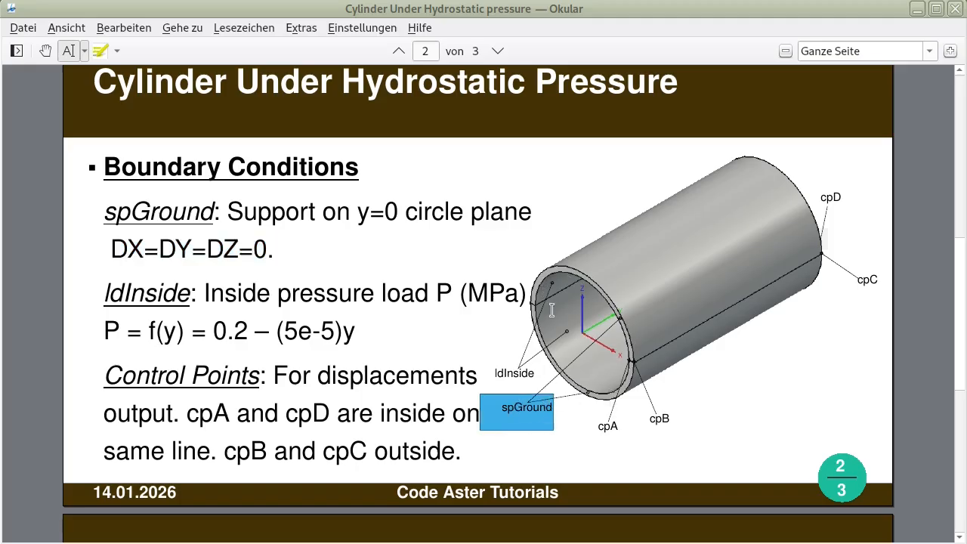
Return to Geany and compare the two support assignments, highlighting support_tet with model_tet and support_hex with model_hex
key(alt+Tab)
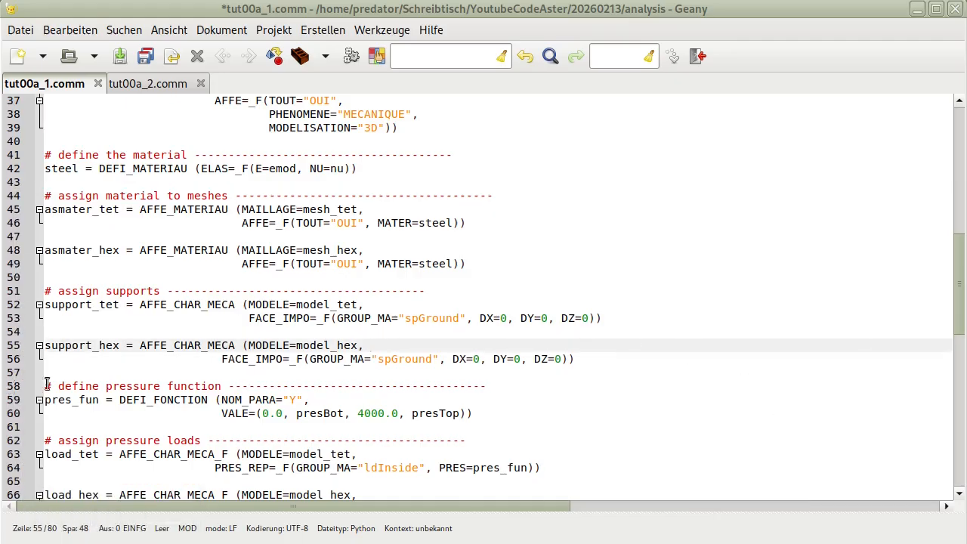
double_click(121, 303)
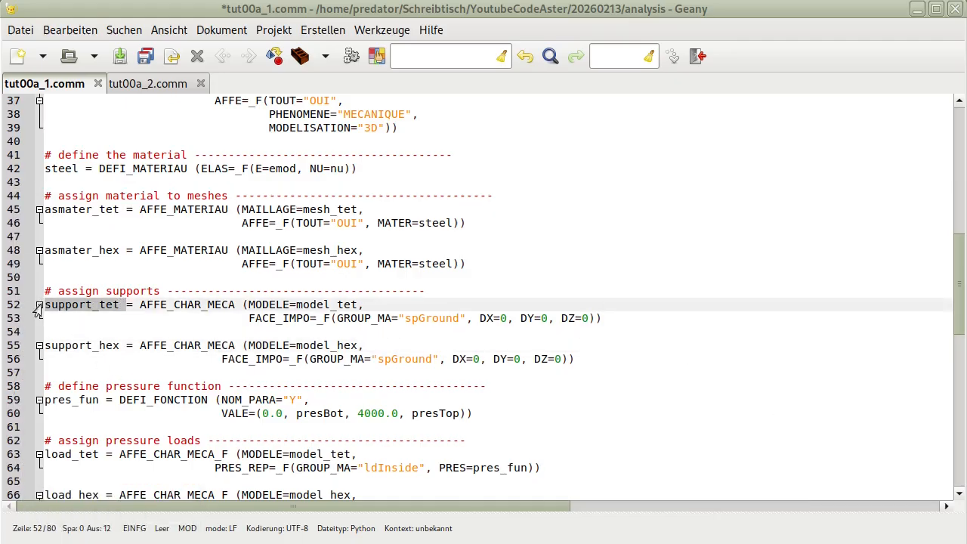
drag(358, 303, 300, 304)
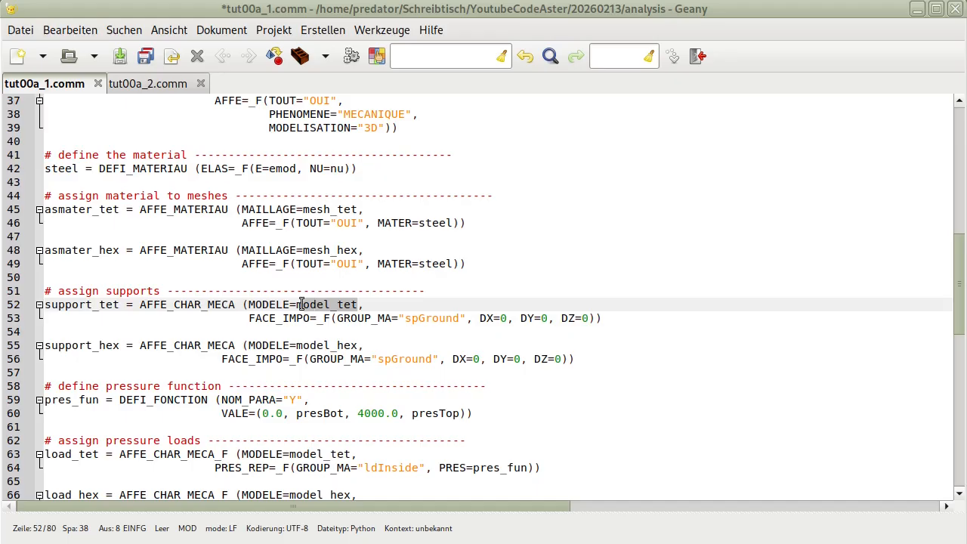
drag(123, 345, 39, 345)
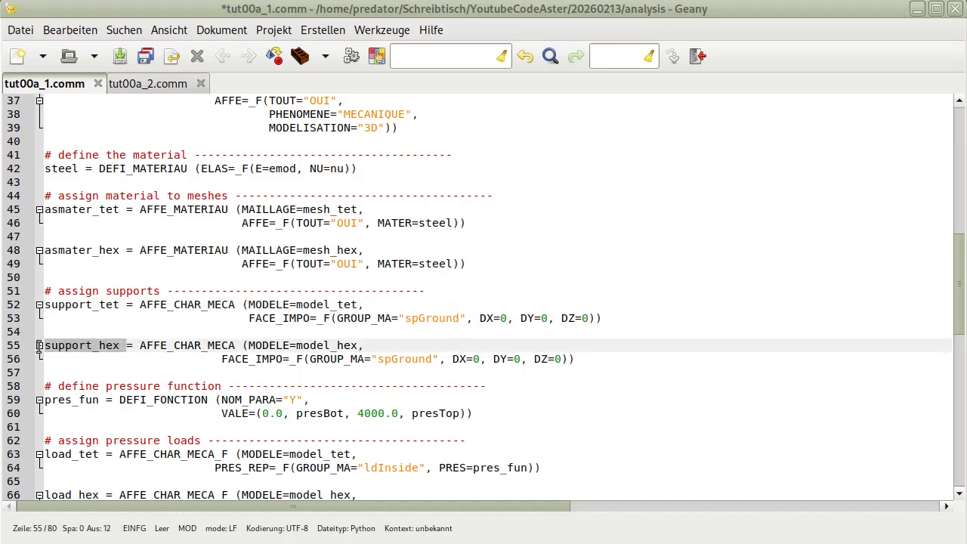
drag(358, 345, 296, 345)
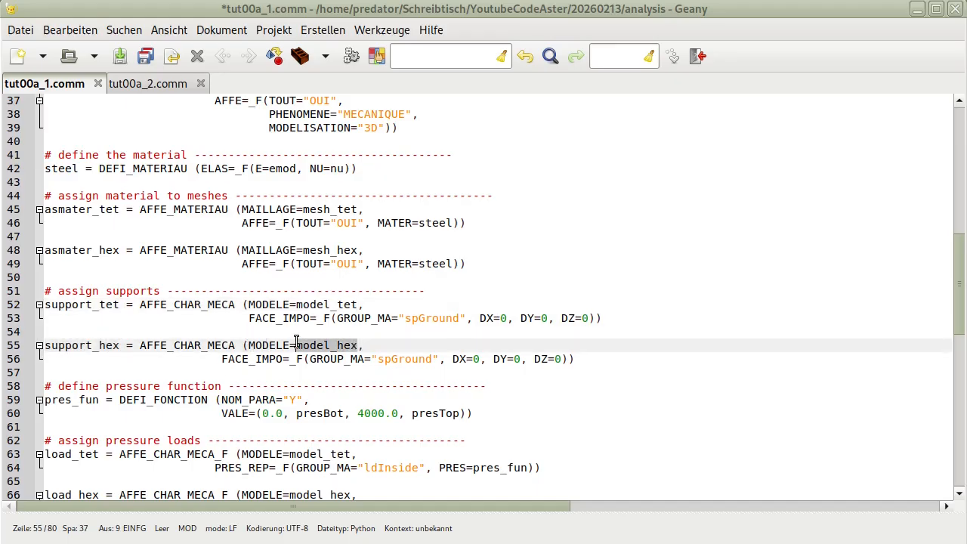
Highlight the pressure function section's comment, and switch to Okular to examine the ldInside load formula P = f(y) = 0.2 – (5e-5)y
scroll(362, 359, down, 3)
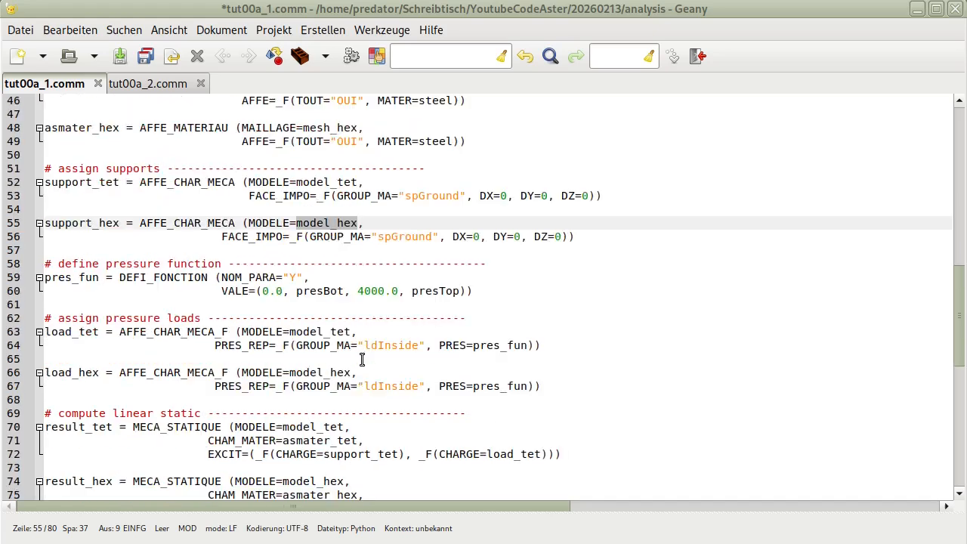
click(167, 263)
drag(221, 263, 39, 263)
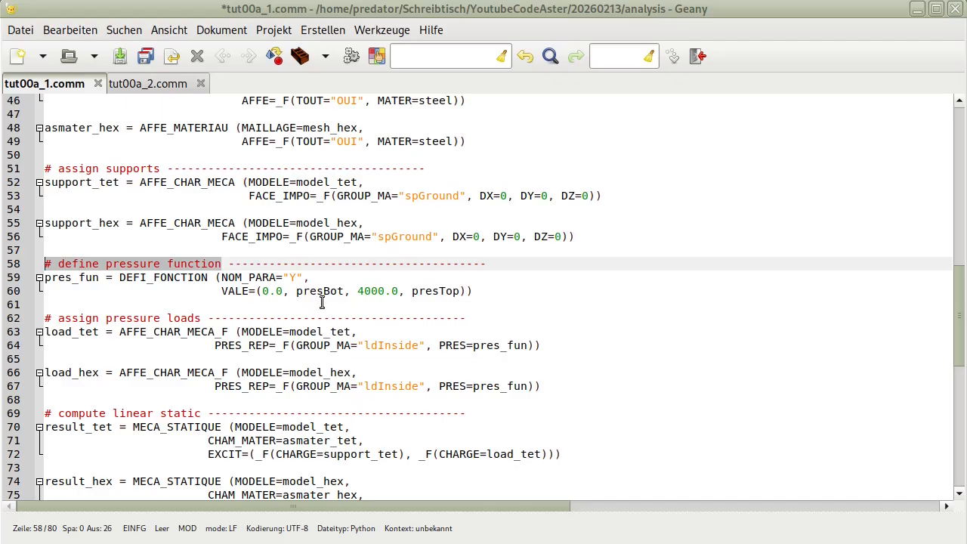
key(alt+Tab)
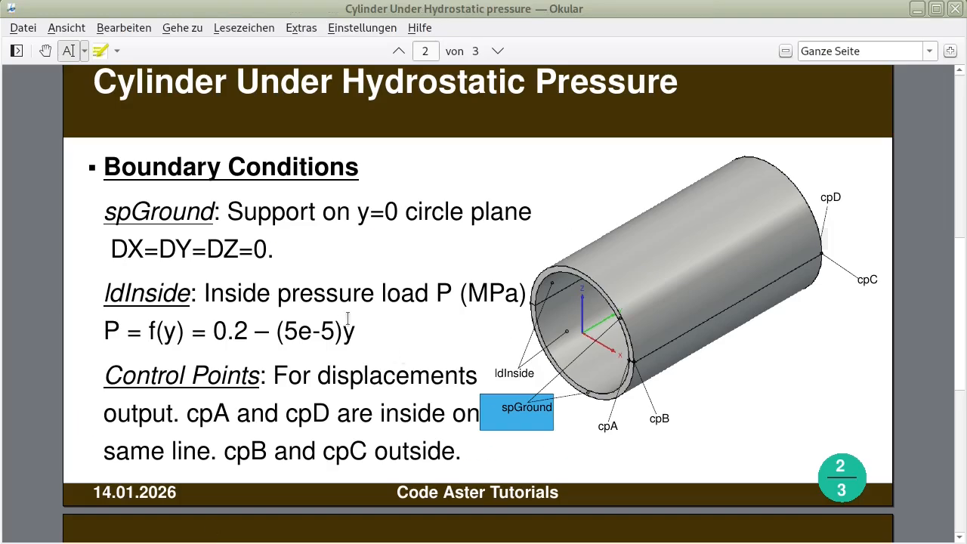
drag(346, 330, 82, 336)
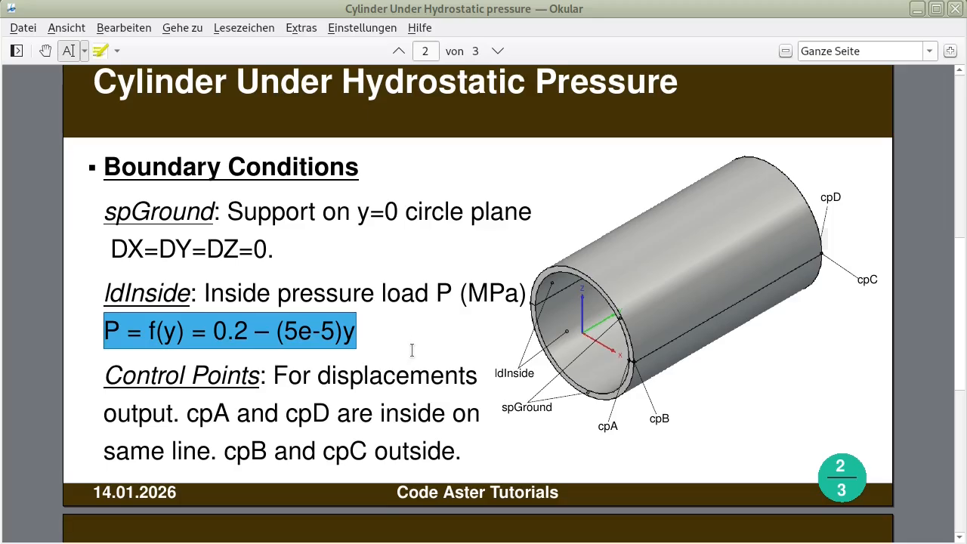
Return to Geany and review the pres_fun definition, highlighting DEFI_FONCTION, NOM_PARA="Y" and the Y parameter
click(91, 542)
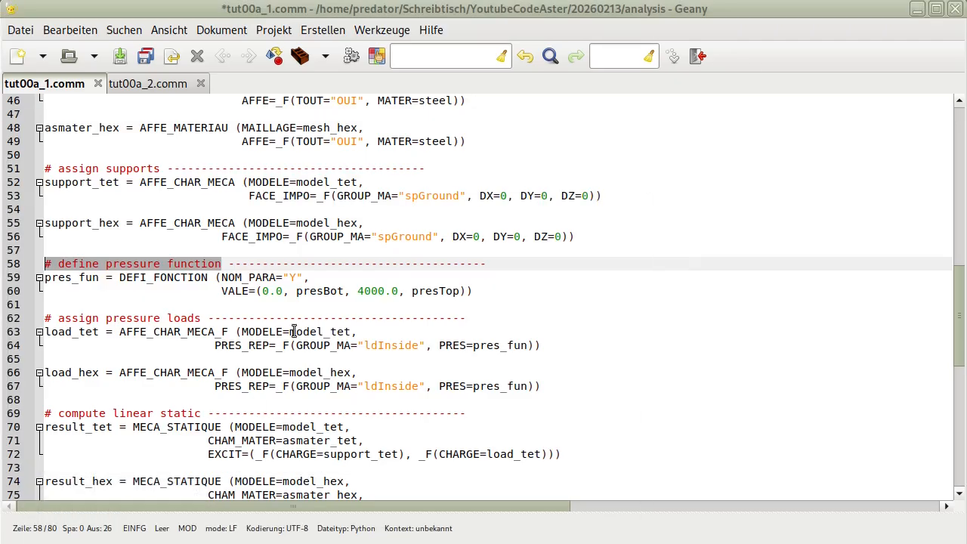
double_click(101, 277)
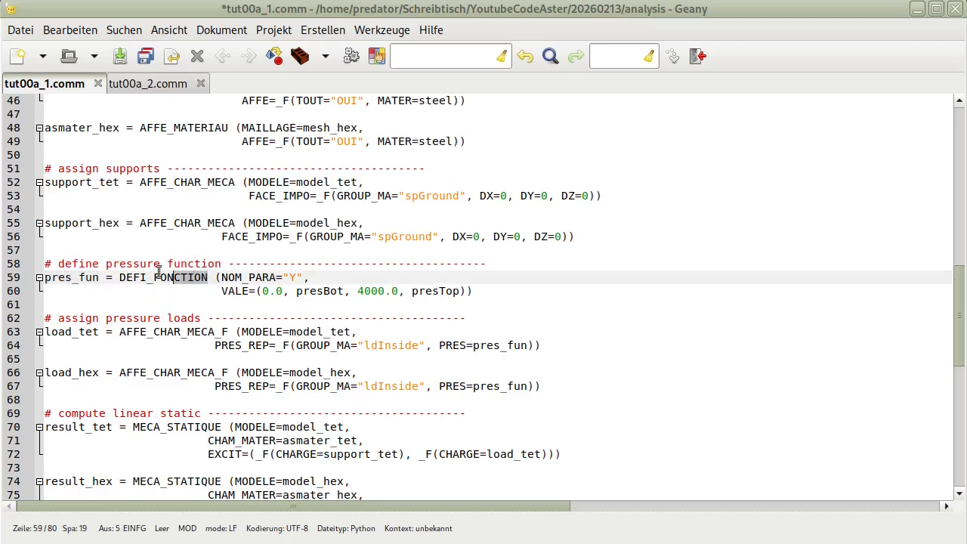
double_click(181, 277)
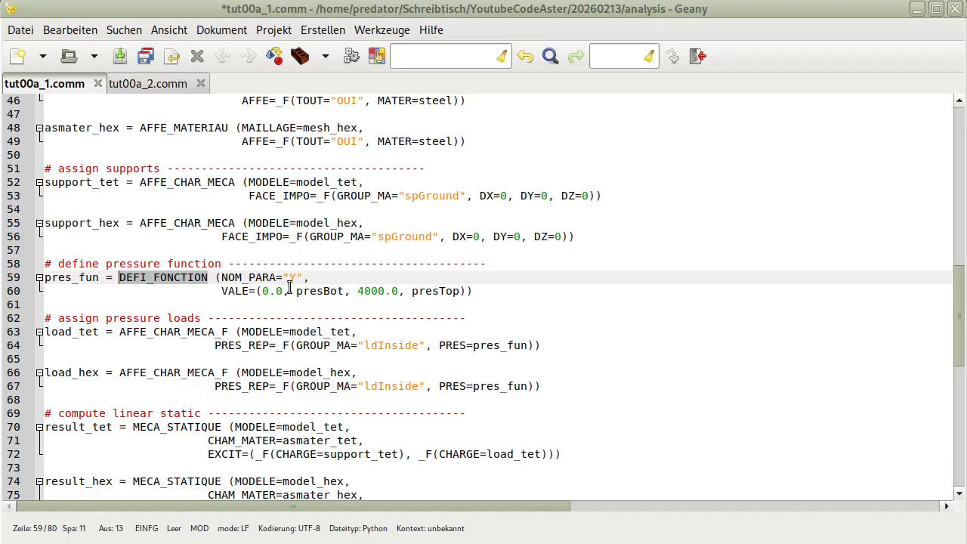
drag(220, 278, 304, 280)
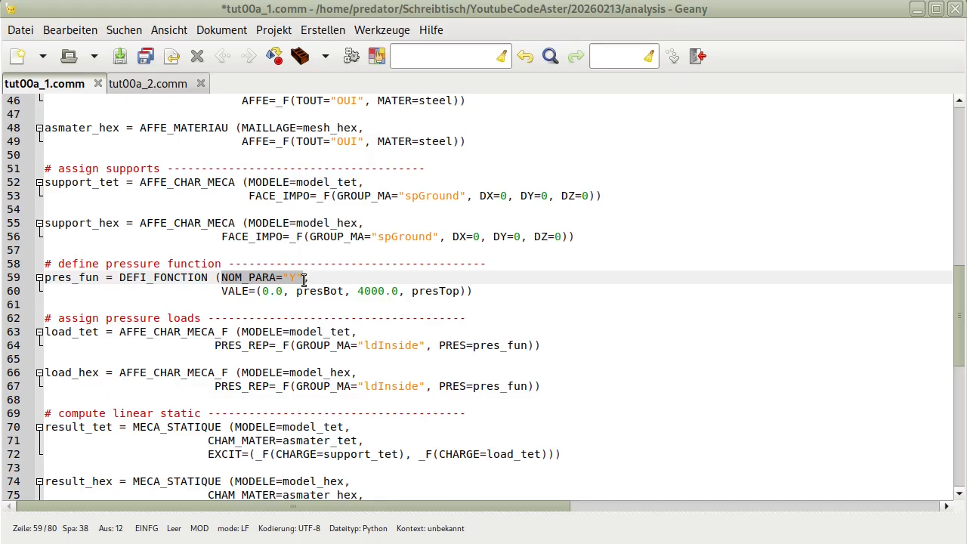
click(288, 277)
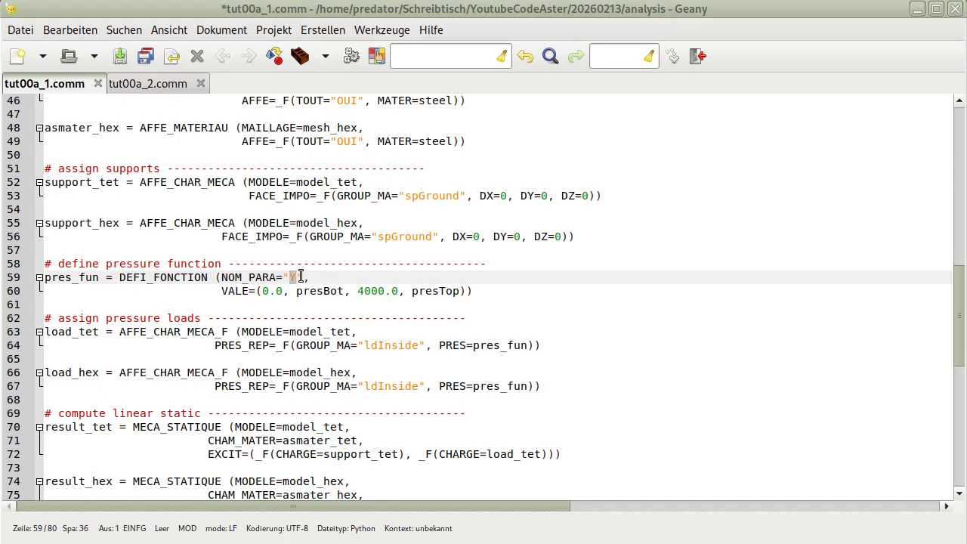
click(299, 277)
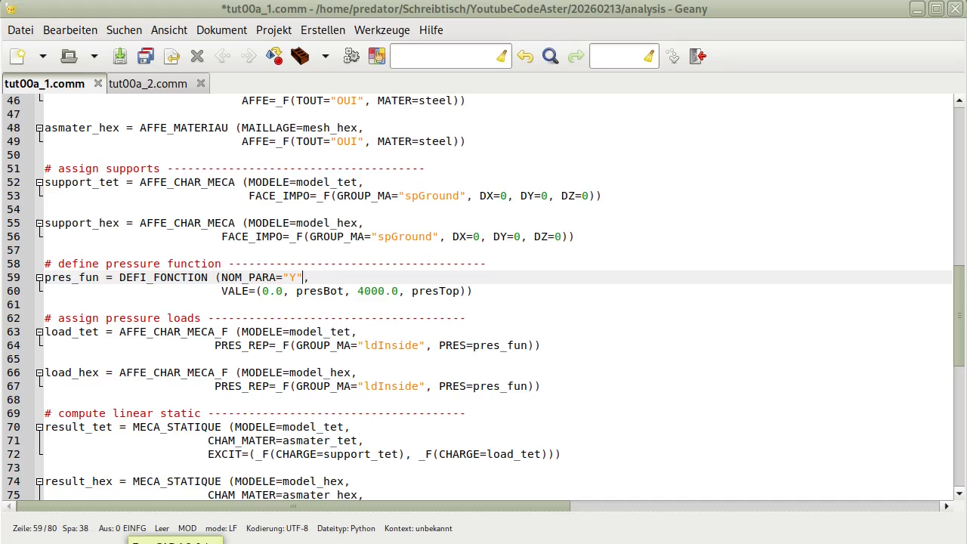
Switch to FreeCAD and examine the tut00a cylinder's orientation relative to the Y axis
click(188, 543)
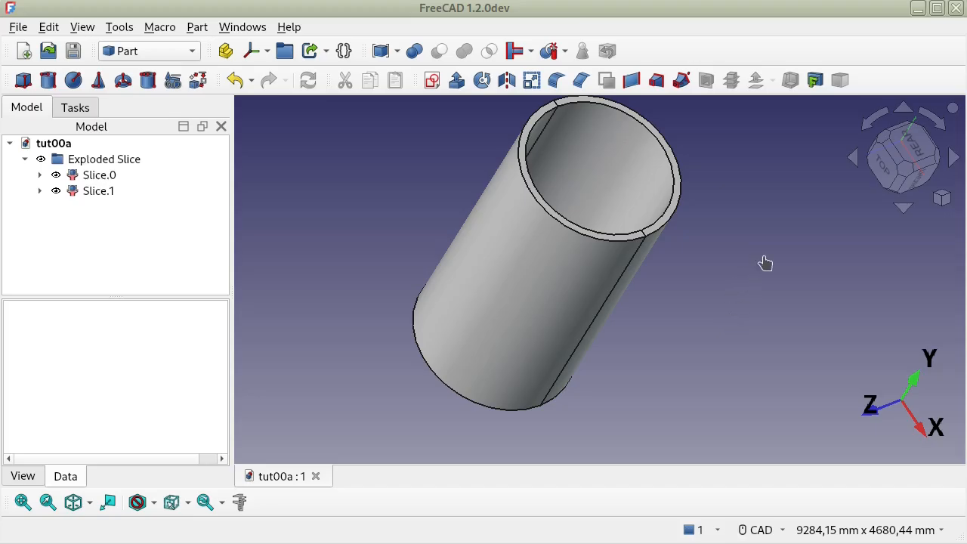
scroll(761, 261, up, 3)
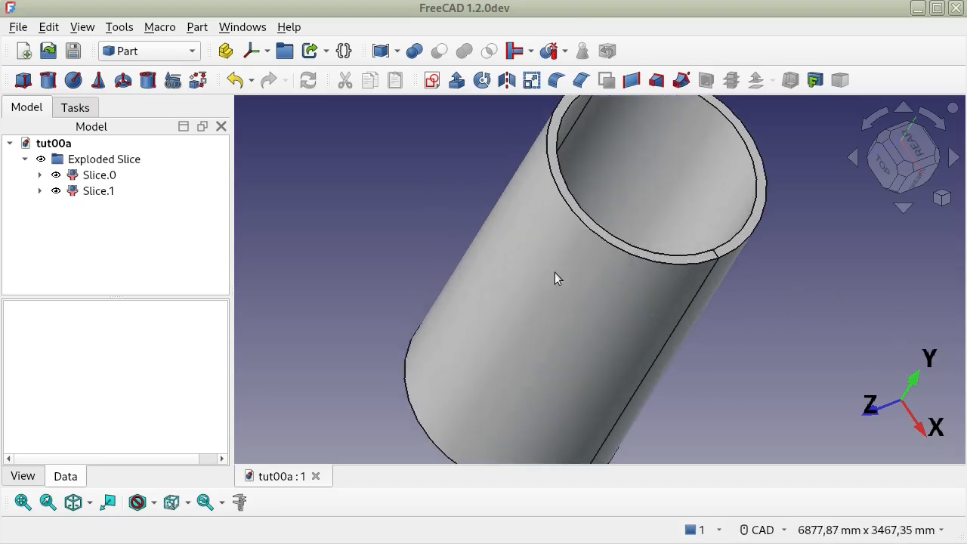
mouse_move(719, 305)
middle_down()
mouse_move(725, 290)
mouse_move(645, 296)
mouse_move(711, 312)
middle_up()
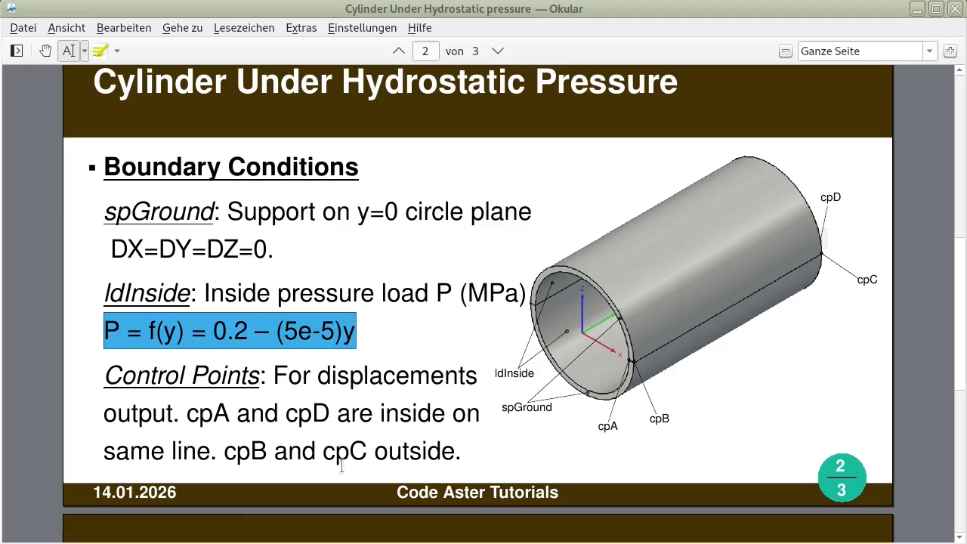
Switch to Okular and compare the problem page's hydrostatic pressure diagram with the Boundary Conditions page
click(658, 383)
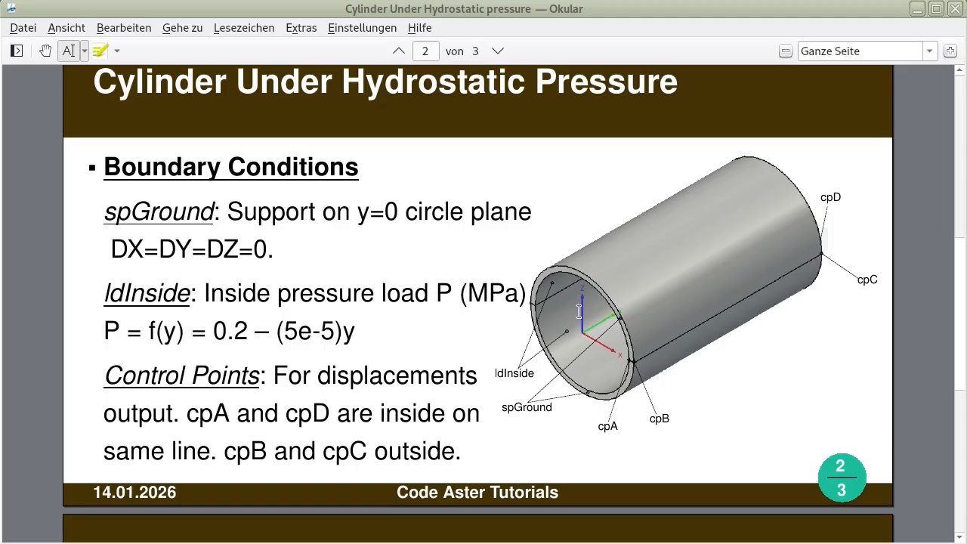
scroll(652, 267, up, 1)
scroll(652, 267, up, 5)
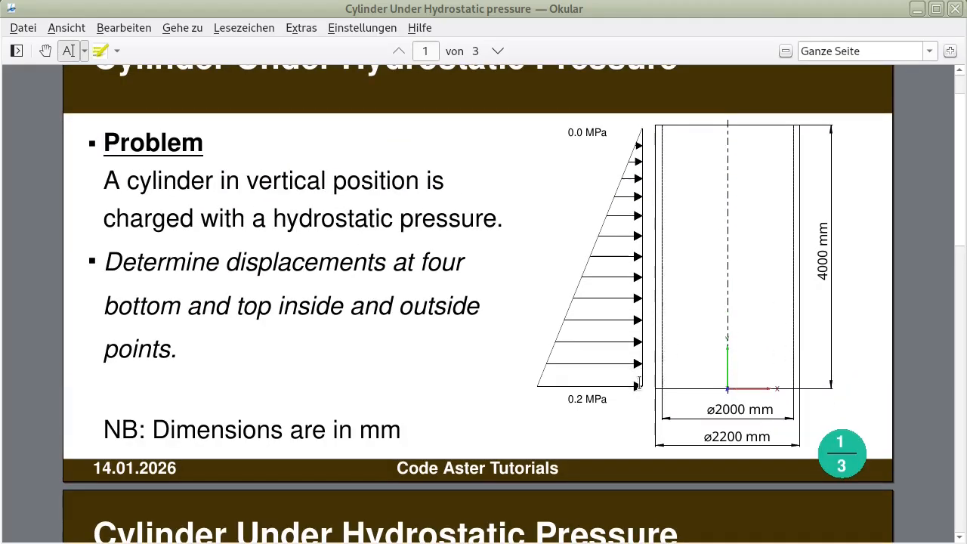
scroll(651, 333, down, 5)
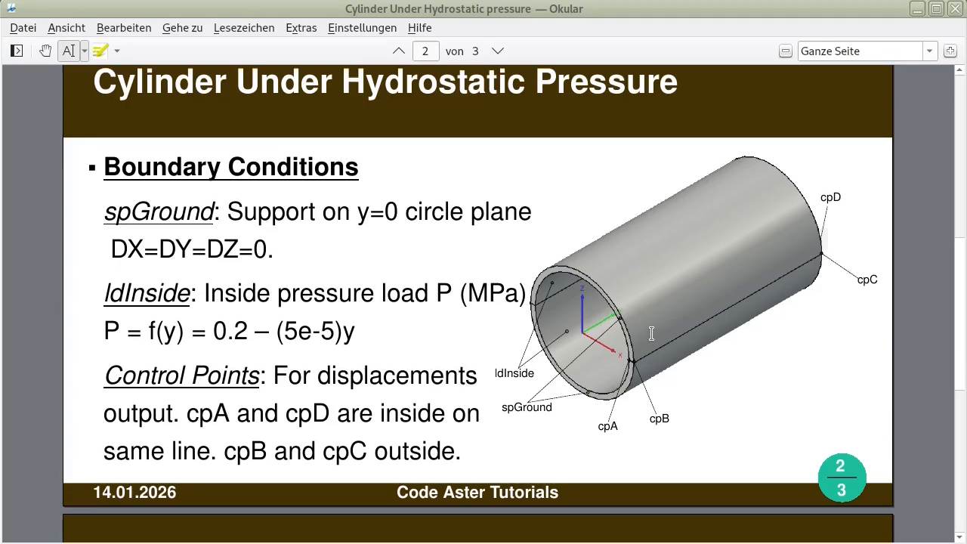
Return to Geany and review pres_fun's NOM_PARA="Y" and first VALE pair, highlighting 0.0 and presBot
key(alt+Tab)
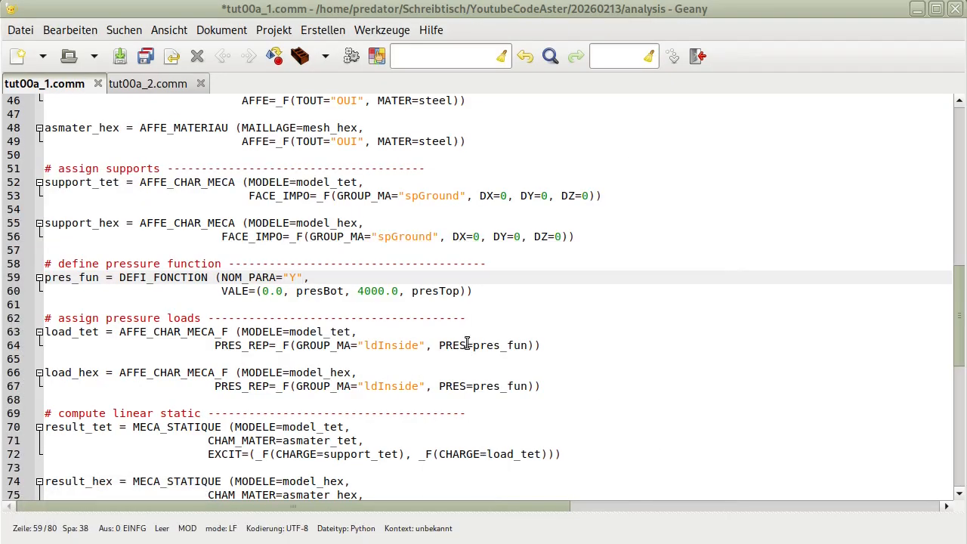
drag(309, 277, 225, 277)
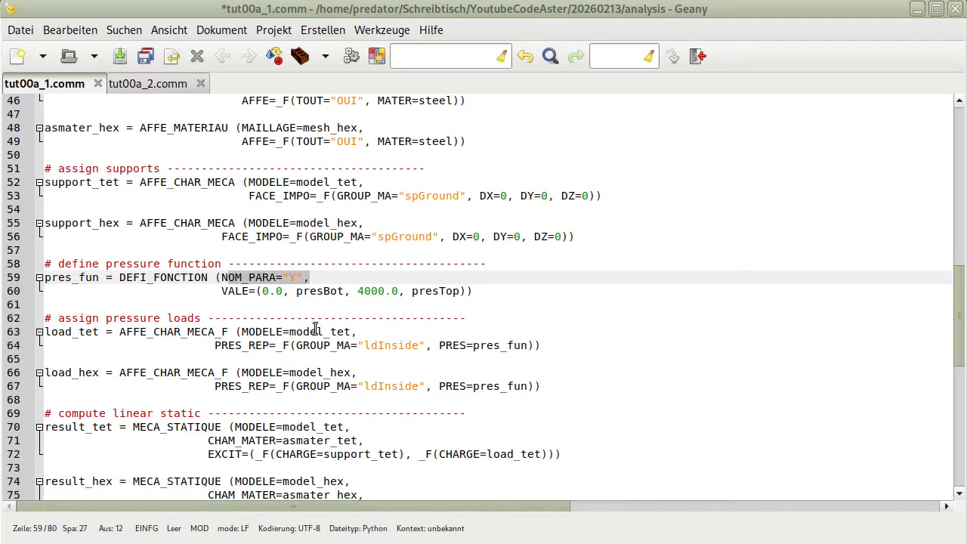
click(236, 292)
drag(261, 295, 283, 295)
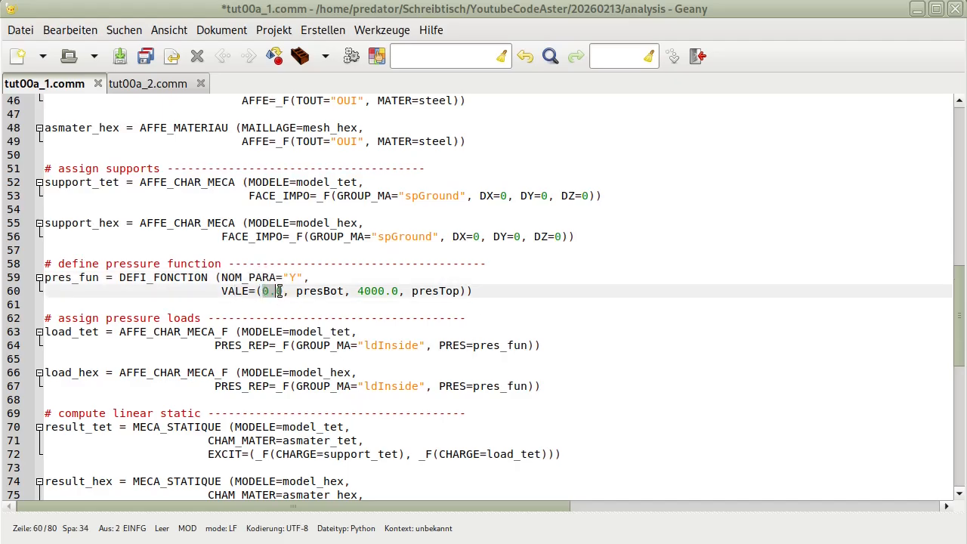
double_click(314, 293)
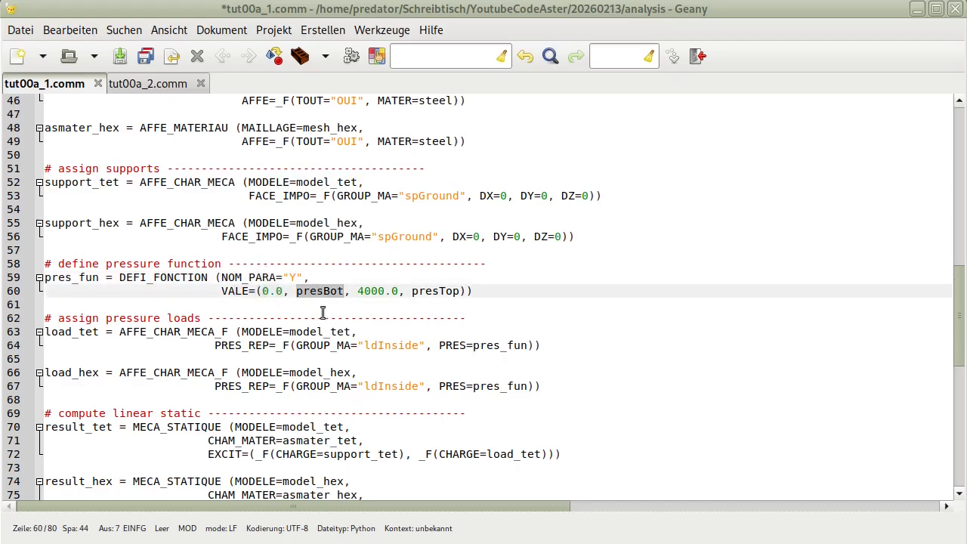
Examine the presBot and presTop definitions near the start of the file, highlighting each name and its value
scroll(336, 294, up, 15)
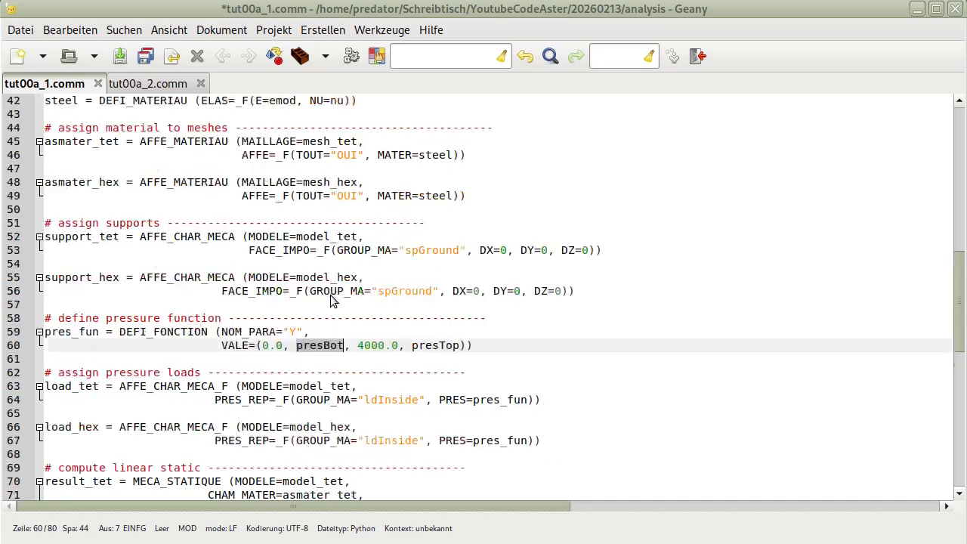
double_click(68, 333)
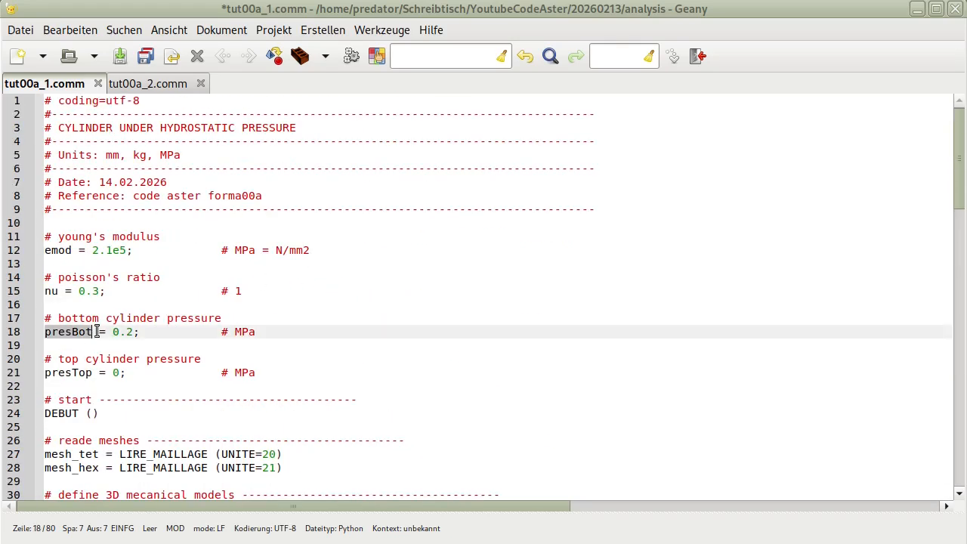
drag(132, 331, 112, 332)
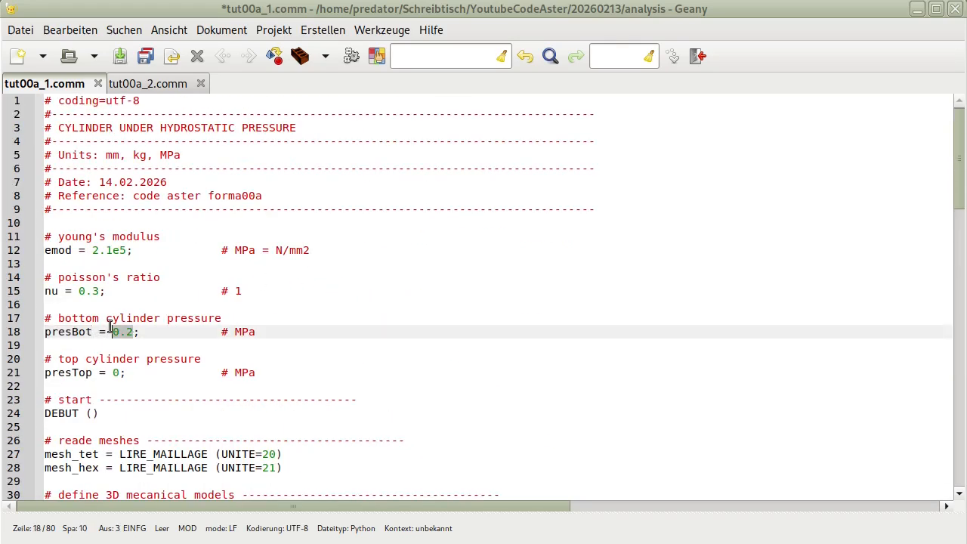
double_click(74, 372)
drag(126, 372, 110, 372)
scroll(390, 380, down, 20)
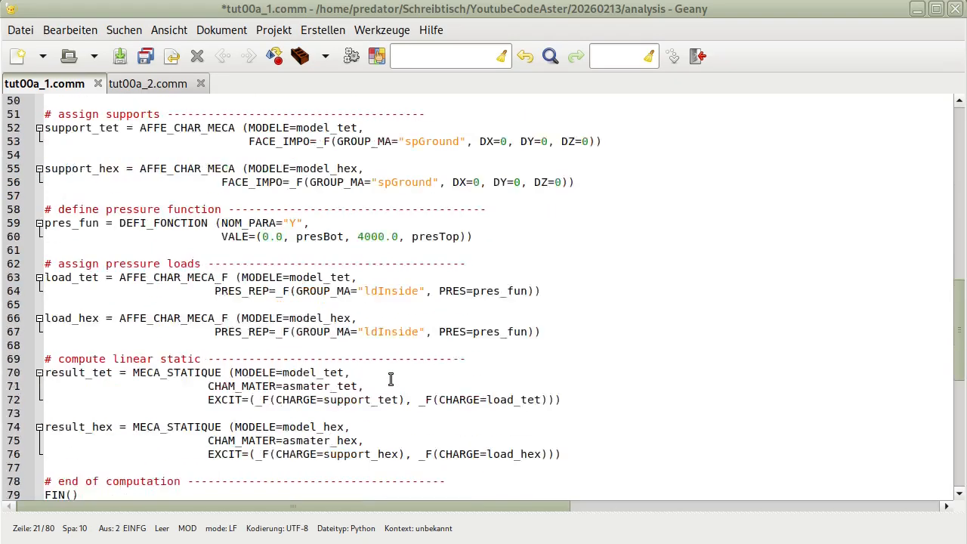
Review the VALE pairs of pres_fun, highlighting 0.0 with presBot and 4000.0 with presTop
scroll(399, 354, up, 5)
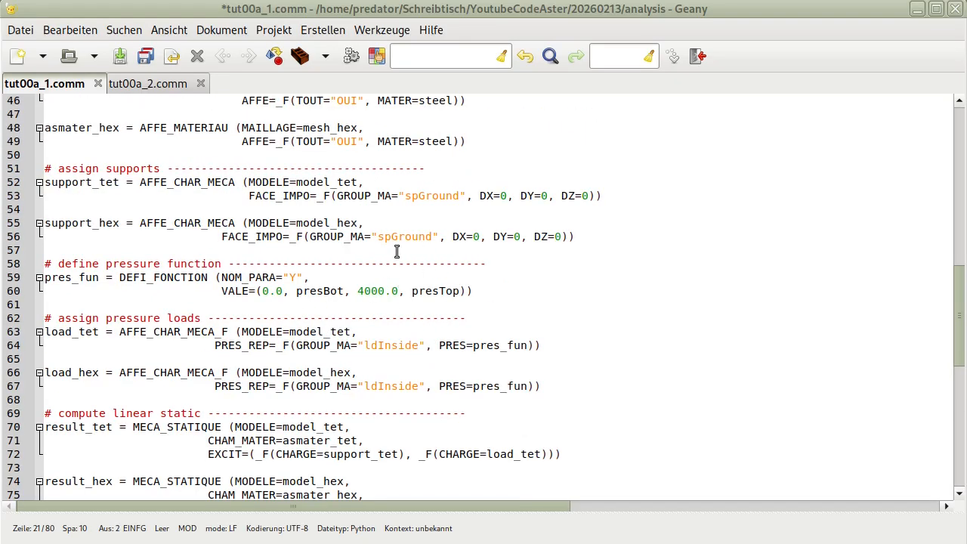
click(242, 296)
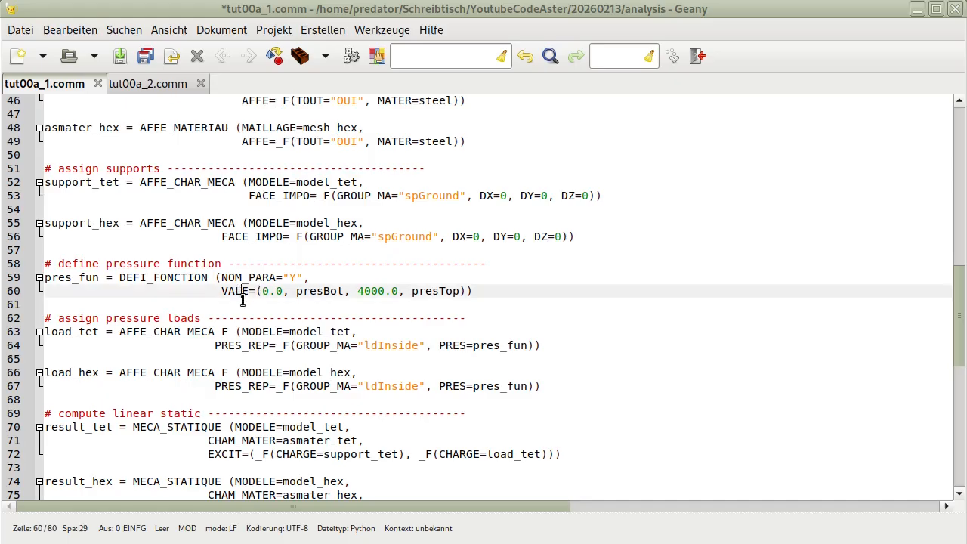
drag(262, 290, 281, 290)
drag(297, 290, 317, 290)
double_click(321, 291)
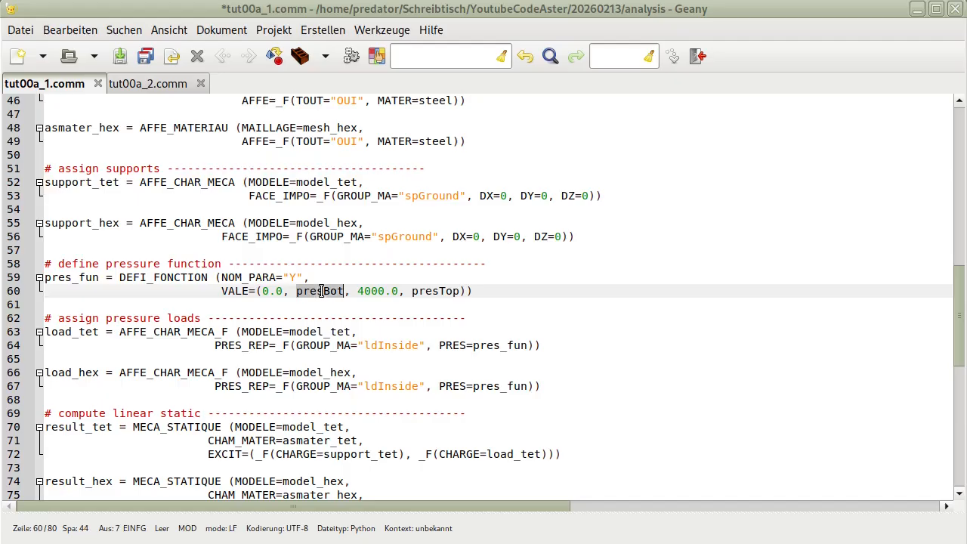
double_click(370, 291)
double_click(427, 291)
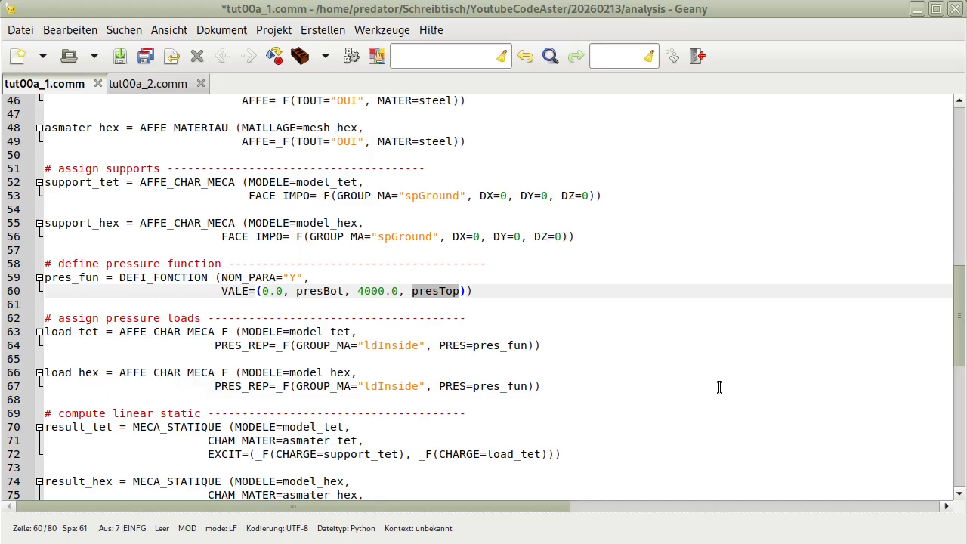
Highlight the "assign pressure loads" comment and save tut00a_1.comm
click(514, 305)
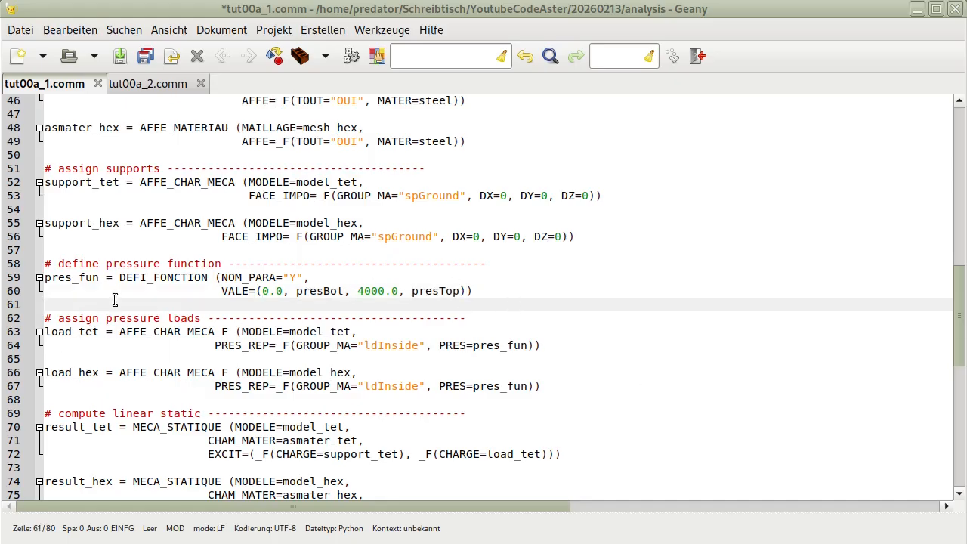
drag(199, 317, 59, 317)
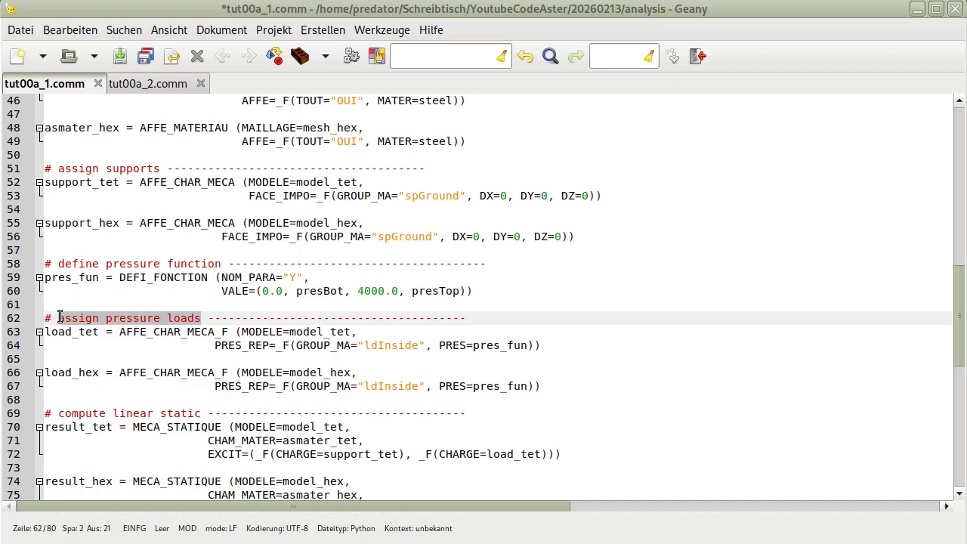
click(119, 56)
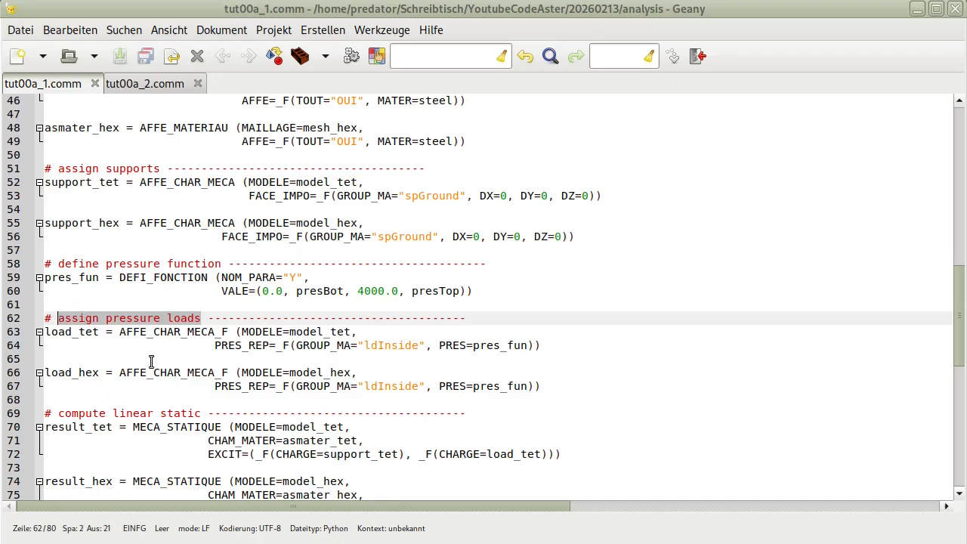
Review the load_tet assignment, highlighting load_tet, AFFE_CHAR_MECA_F with its _F suffix, and model_tet
double_click(64, 332)
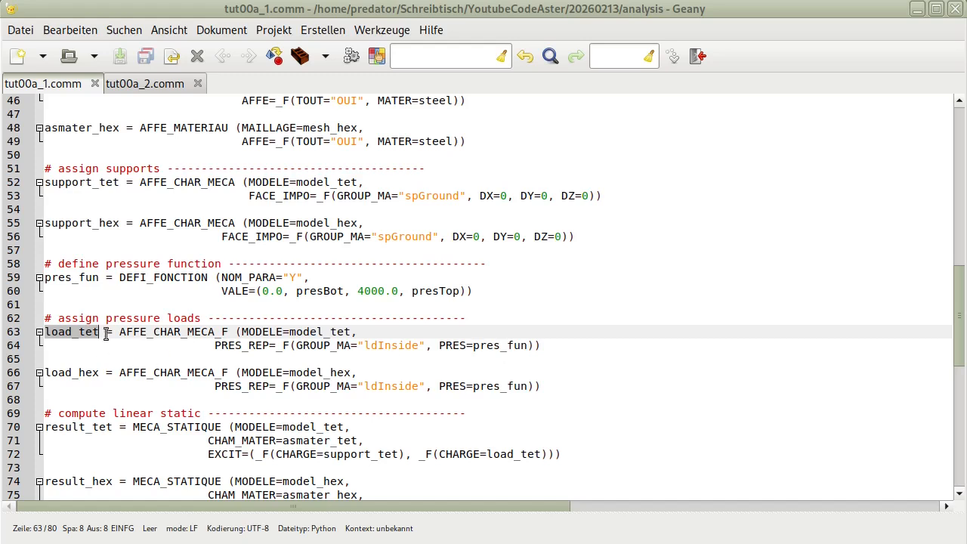
drag(121, 333, 227, 333)
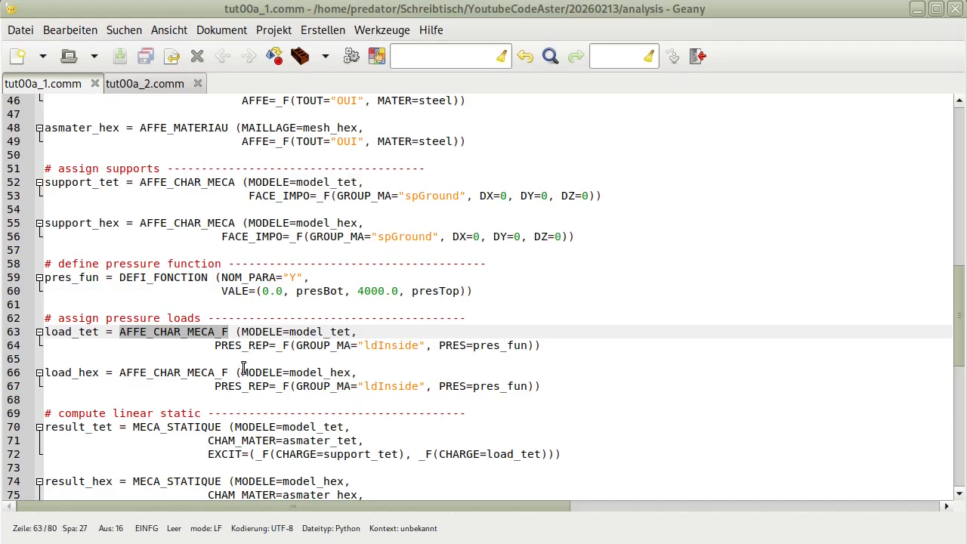
click(223, 332)
click(219, 319)
click(222, 332)
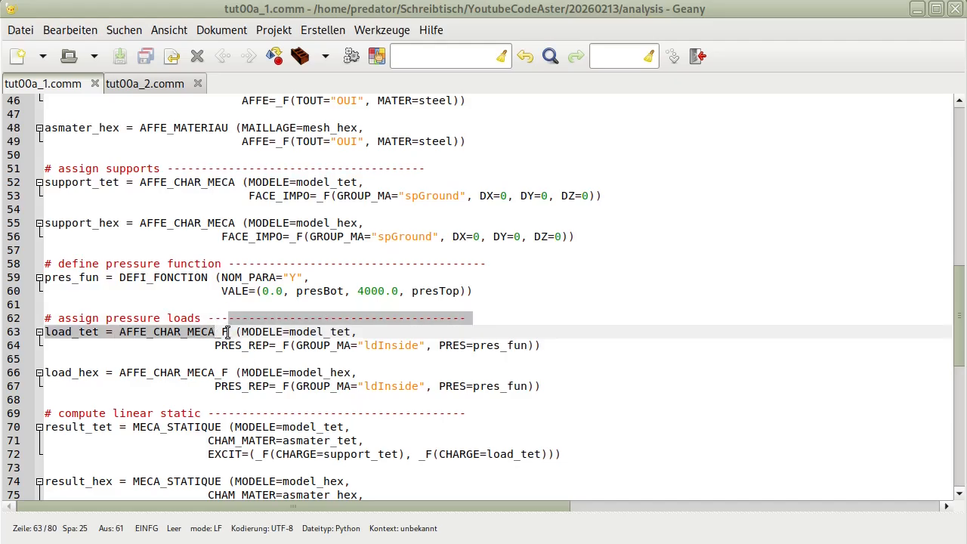
drag(228, 333, 214, 332)
click(209, 336)
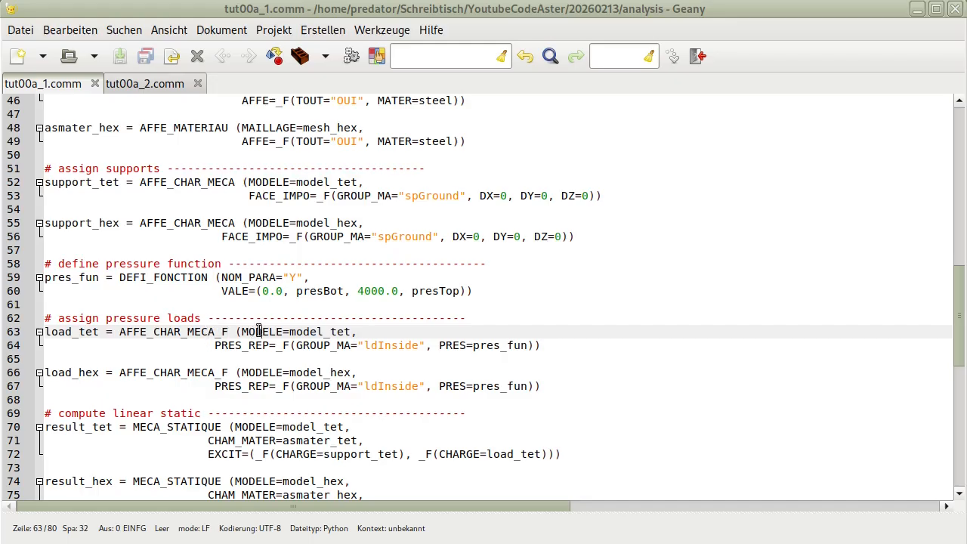
drag(289, 331, 352, 331)
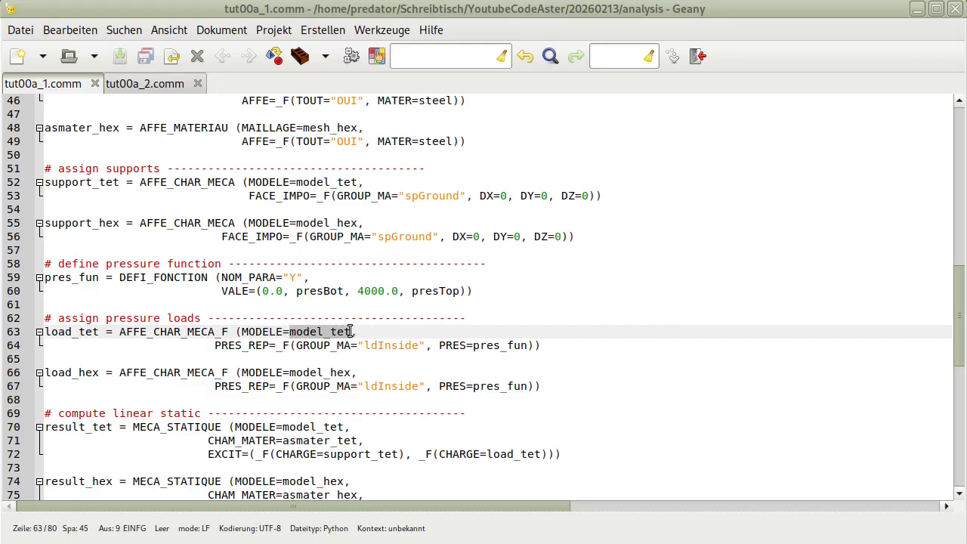
Indent load_tet's PRES_REP line to align with MODELE, and highlight its PRES_REP, GROUP_MA and ldInside terms
click(214, 346)
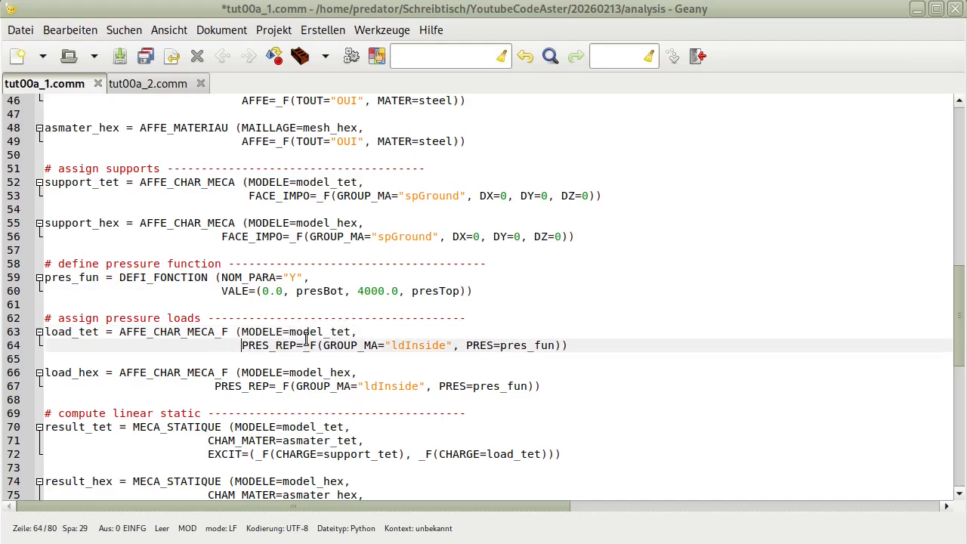
double_click(245, 345)
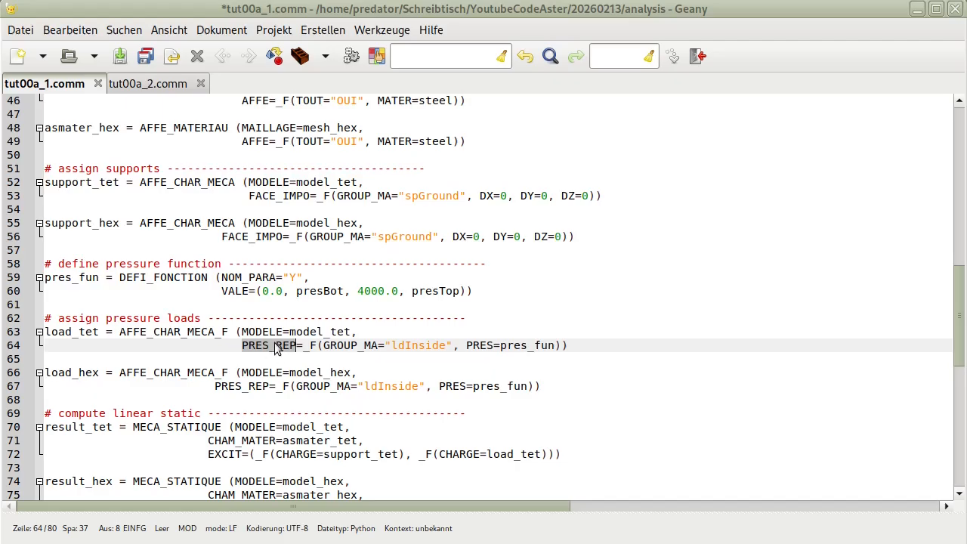
double_click(354, 345)
double_click(408, 345)
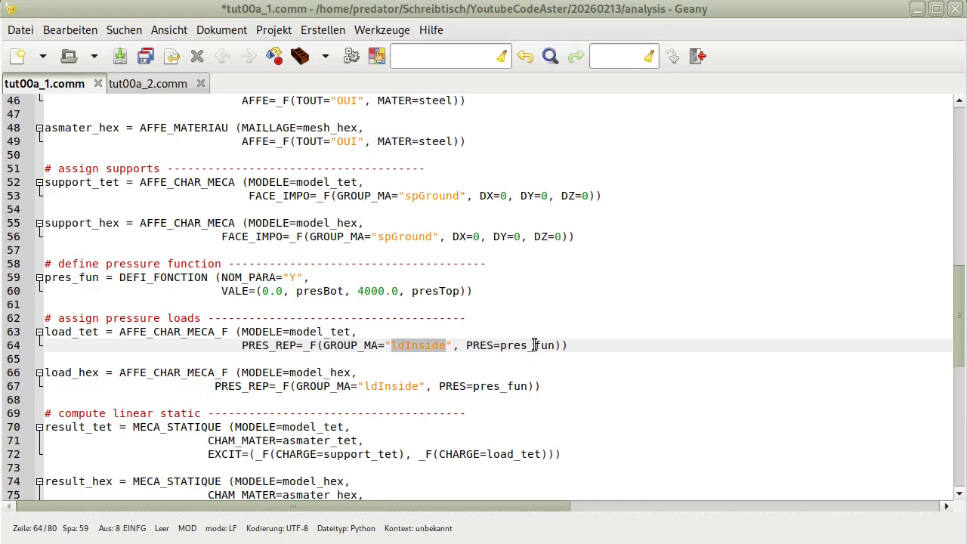
Trace load_tet's PRES=pres_fun argument to the pres_fun definition, highlighting its full DEFI_FONCTION expression
drag(554, 345, 481, 347)
click(488, 346)
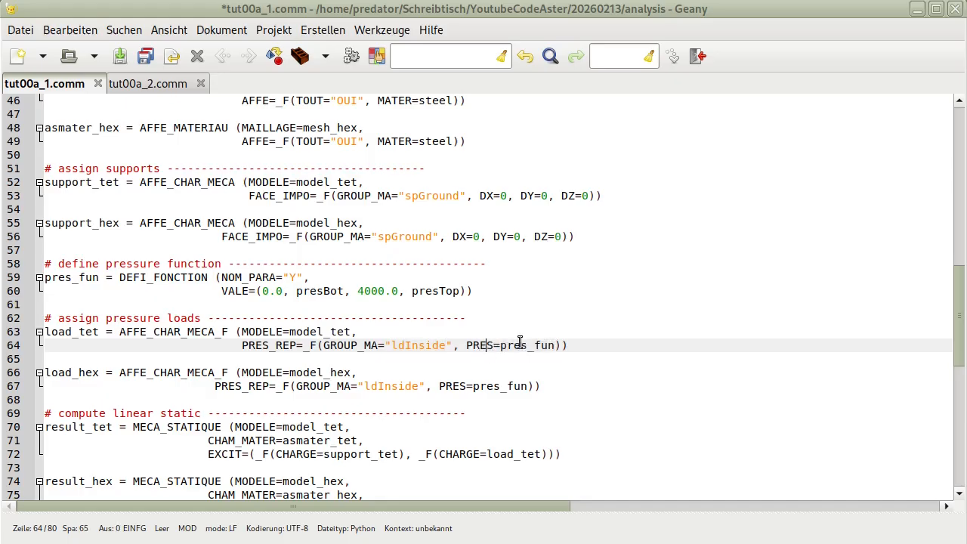
double_click(525, 345)
double_click(93, 277)
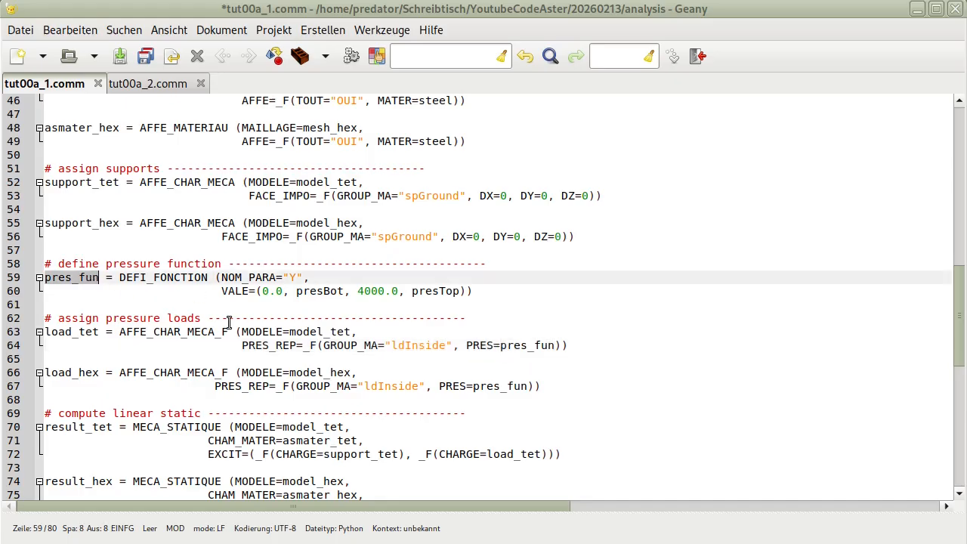
drag(119, 277, 470, 292)
Examine the ldInside pressure formula and label in Okular, and return to Geany to highlight the matching ldInside group in load_tet
click(136, 543)
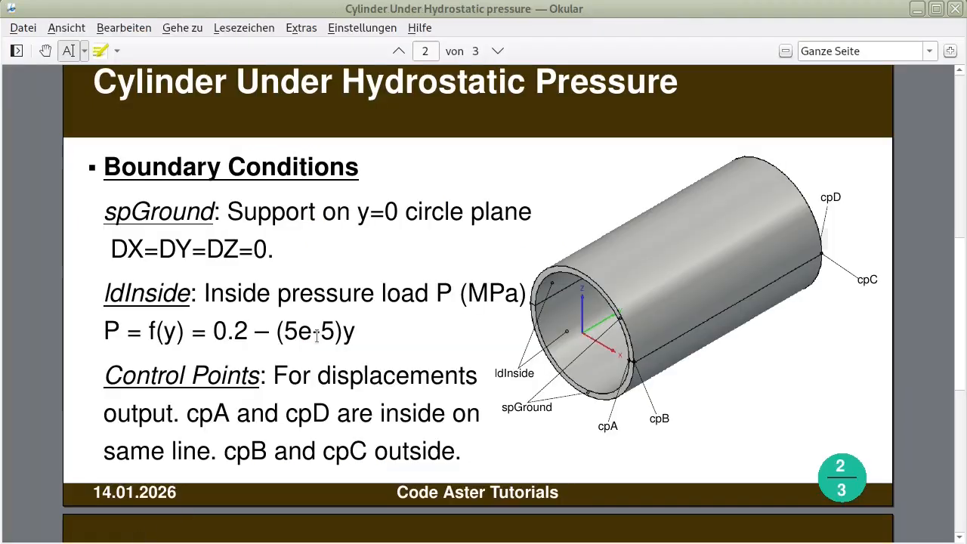
drag(354, 330, 105, 330)
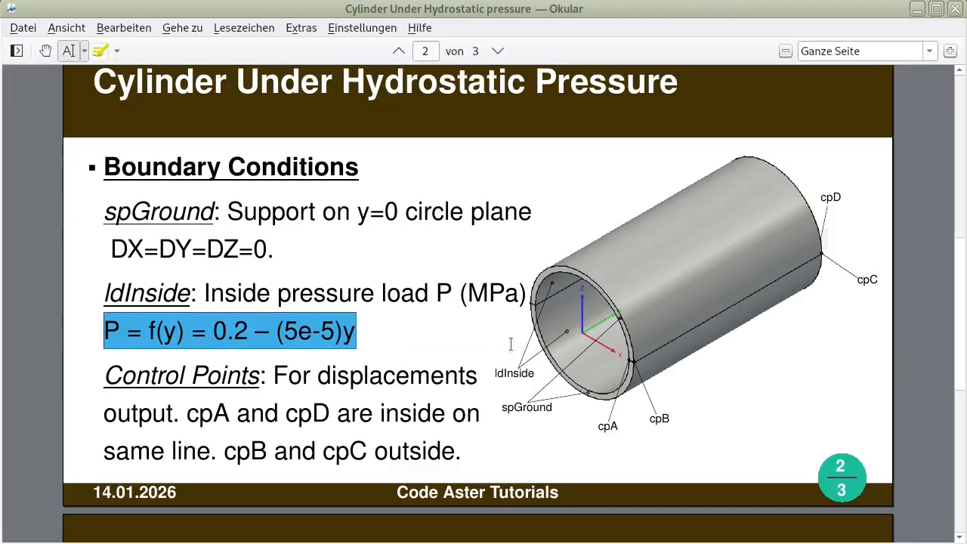
click(156, 293)
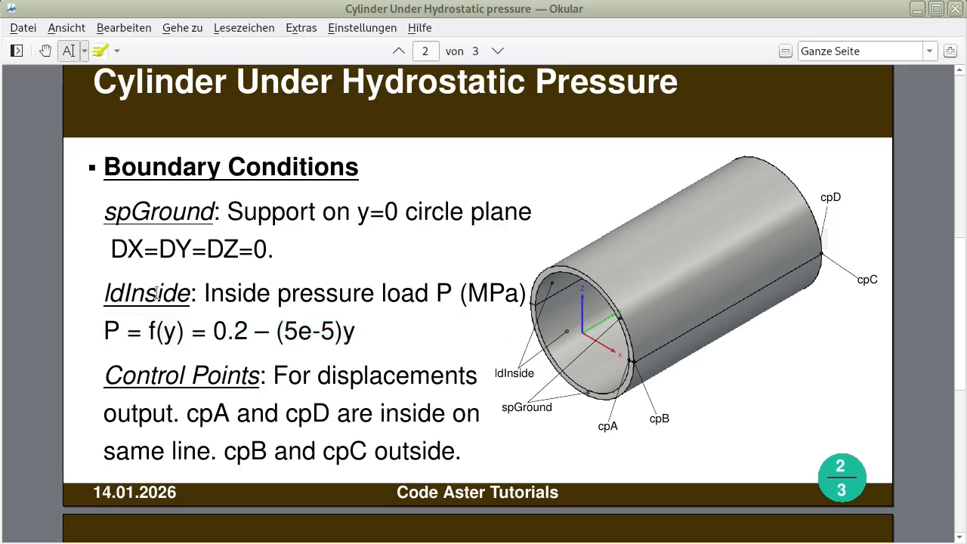
double_click(128, 288)
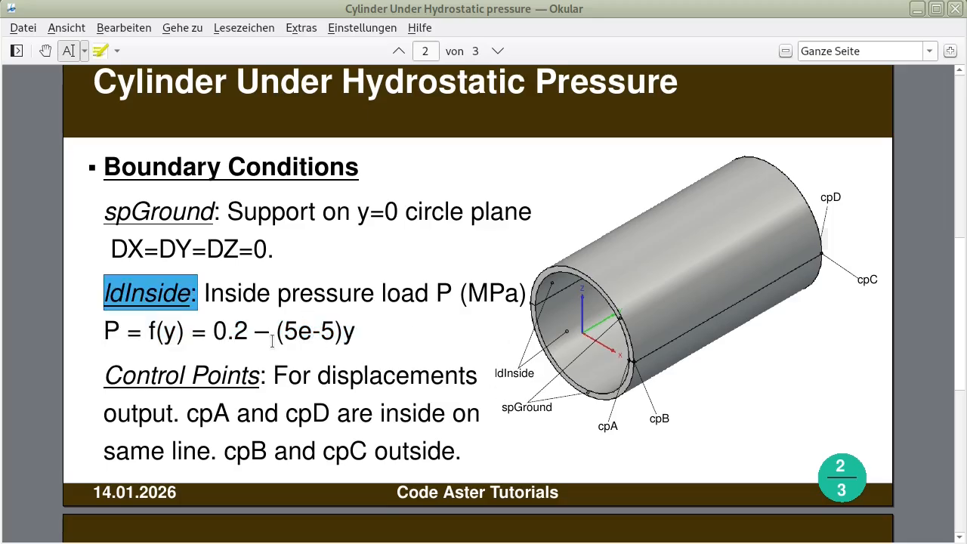
double_click(505, 372)
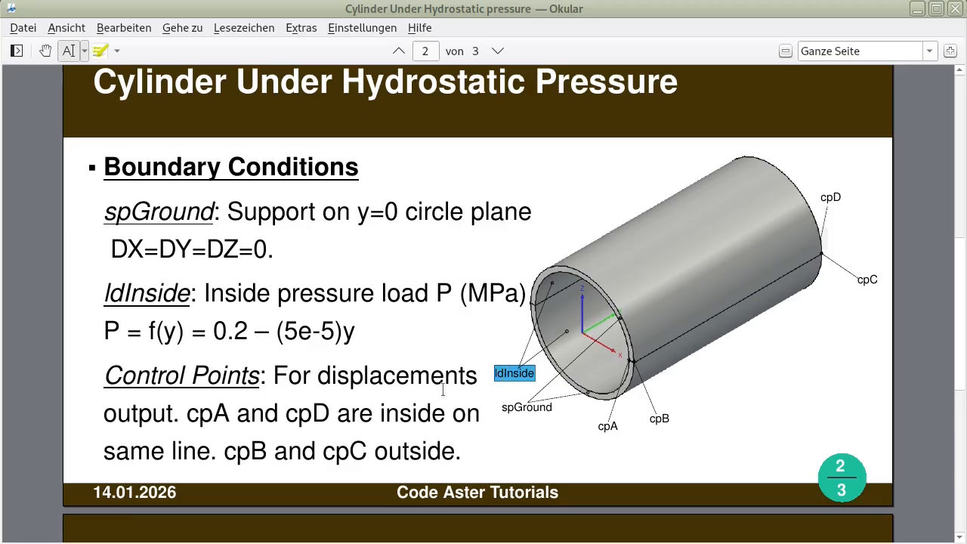
click(144, 543)
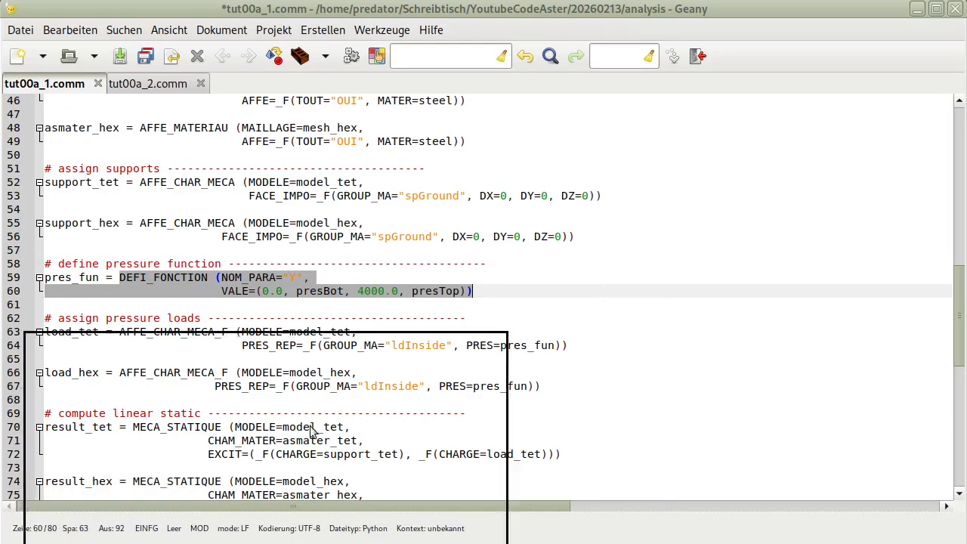
double_click(421, 349)
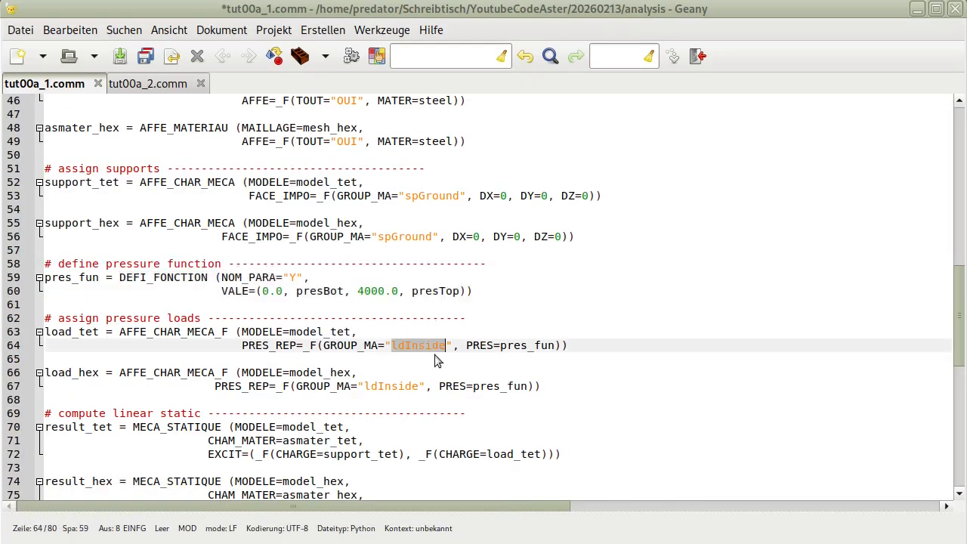
Highlight the load_tet name and its MODELE=model_tet argument in the pressure loads section
click(571, 344)
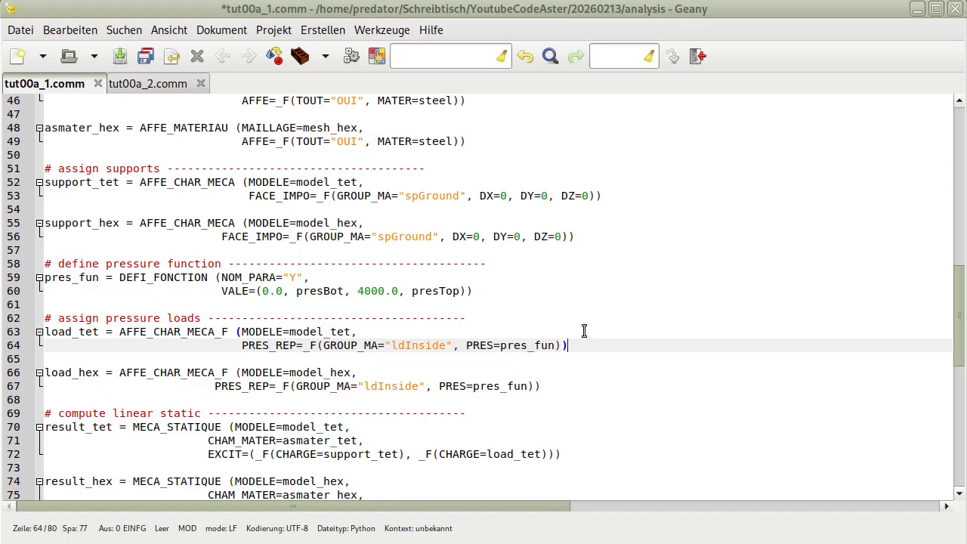
double_click(83, 332)
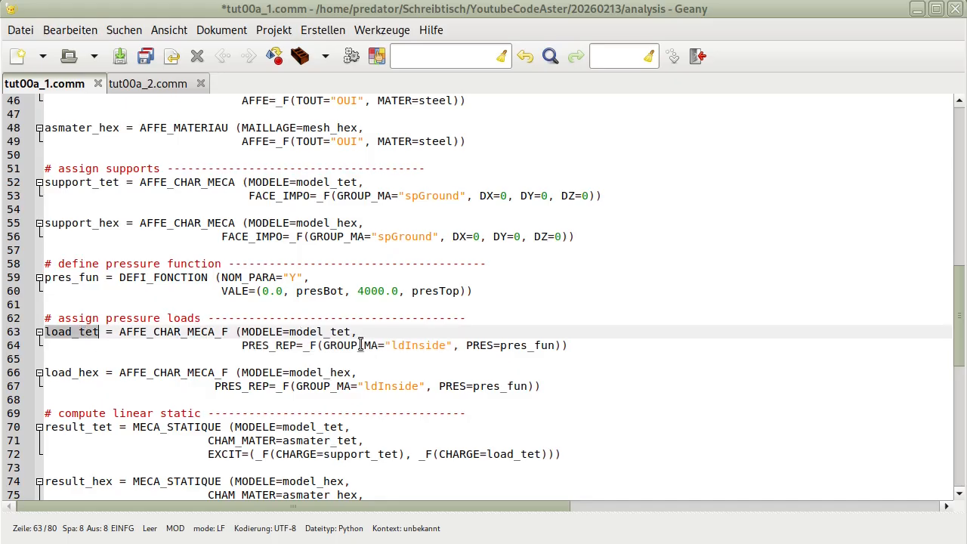
drag(353, 332, 248, 332)
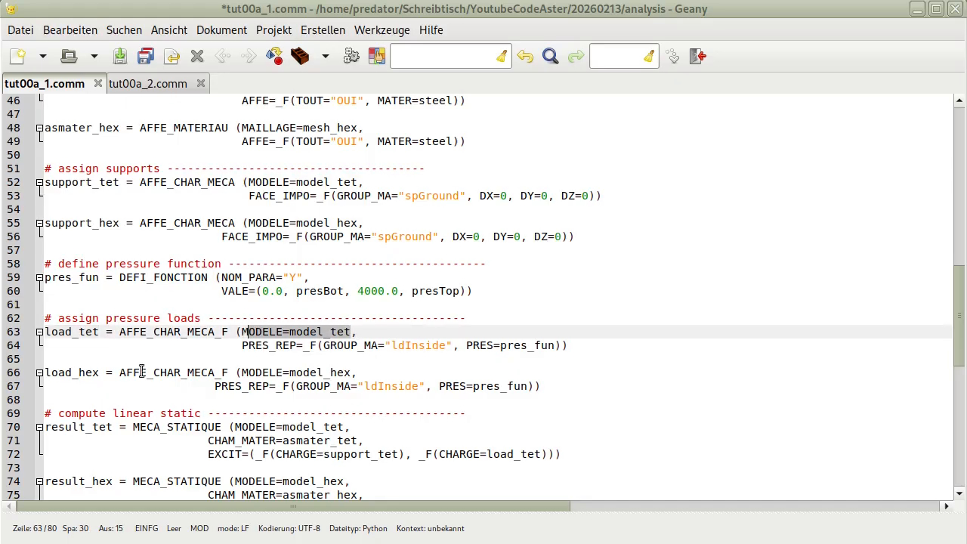
Highlight load_hex and its MODELE=model_hex argument, align its PRES_REP line with MODELE, and save the file
double_click(96, 371)
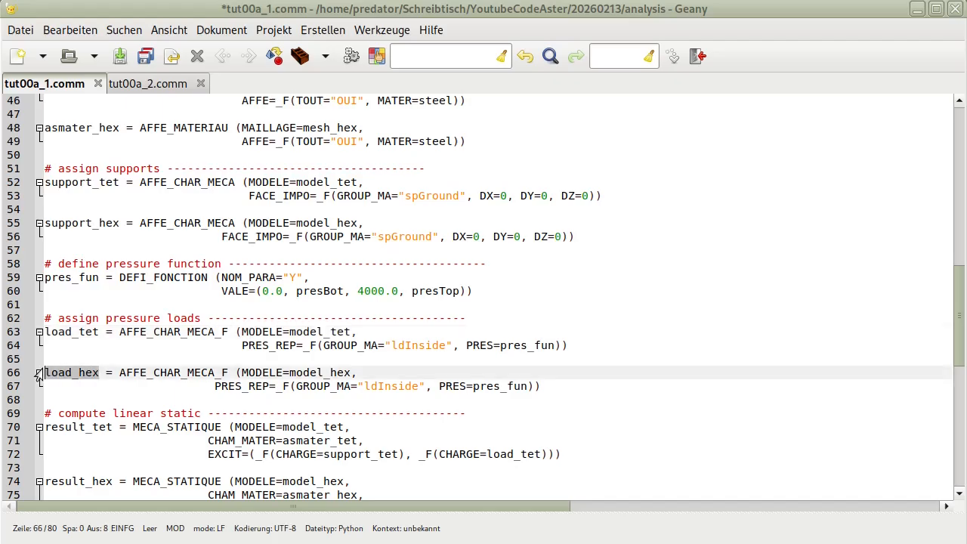
click(349, 372)
drag(351, 372, 243, 373)
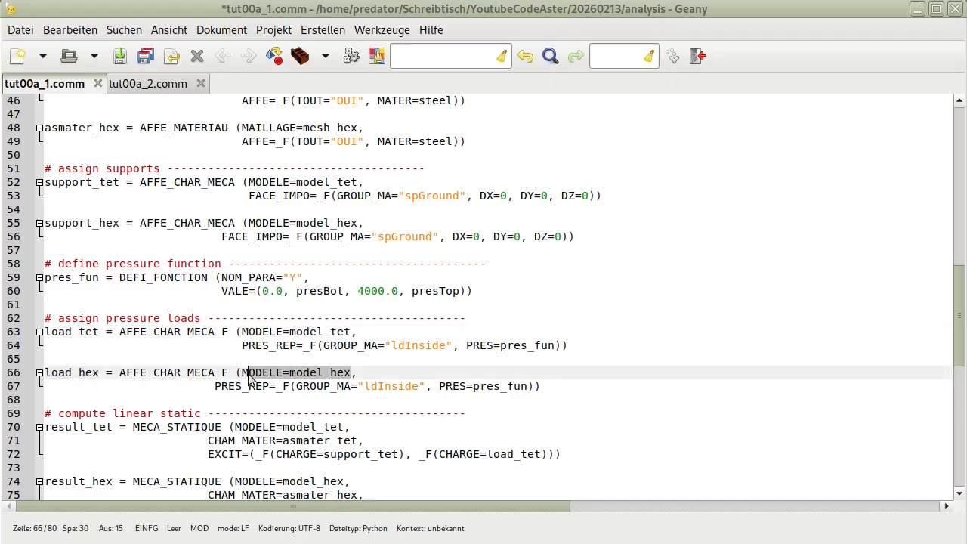
click(216, 388)
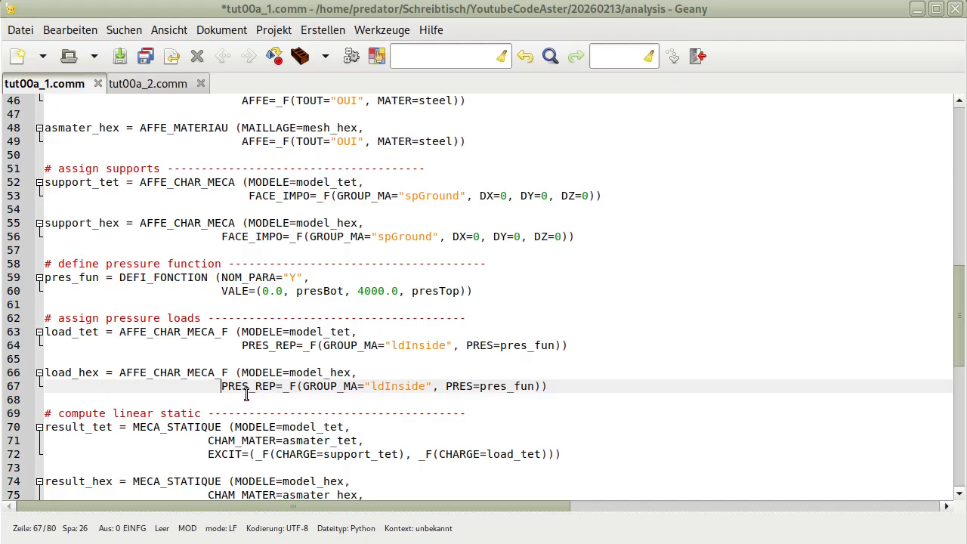
key(ctrl+s)
Review the start of the linear static section, highlighting its "compute linear static" heading, result_tet and MECA_STATIQUE
scroll(464, 355, down, 3)
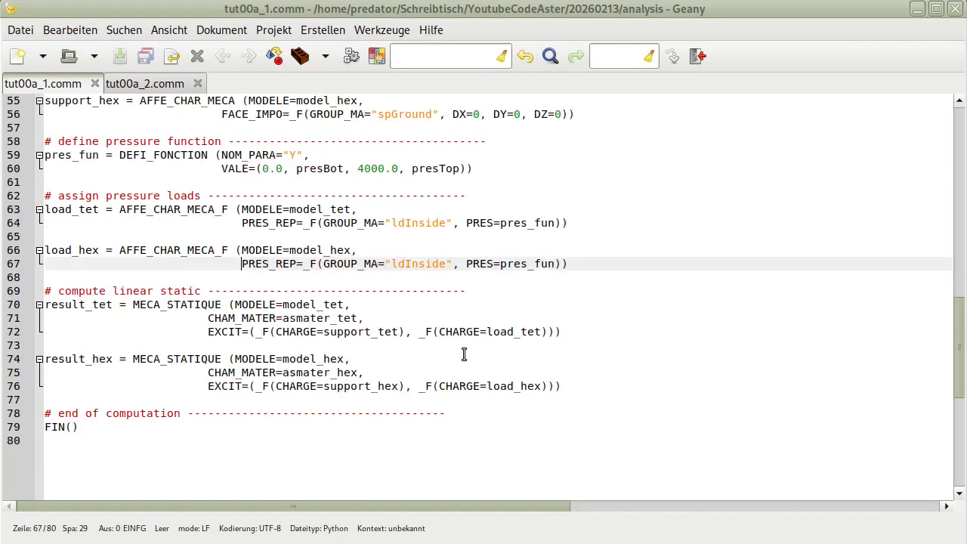
scroll(464, 355, down, 2)
click(503, 352)
drag(201, 209, 34, 210)
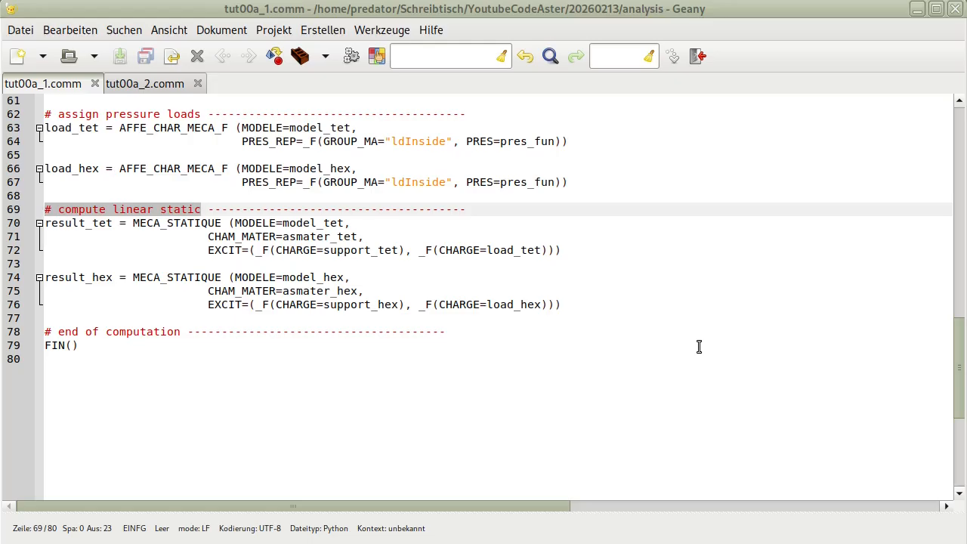
double_click(115, 223)
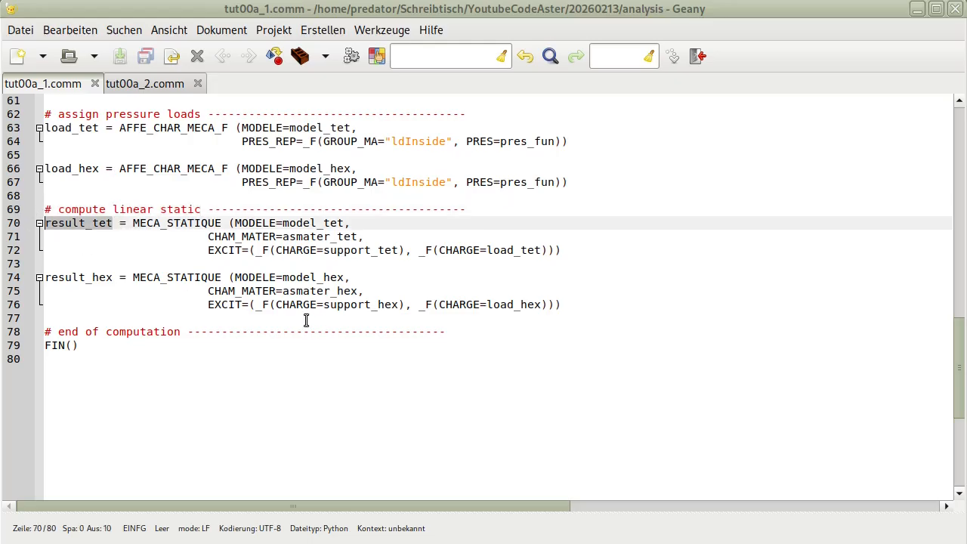
drag(220, 223, 132, 225)
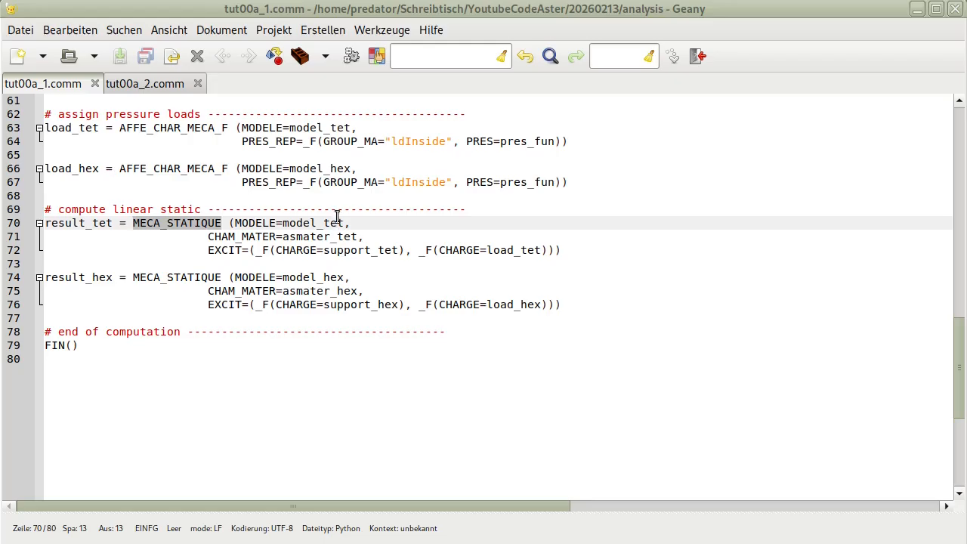
Indent result_tet's CHAM_MATER and EXCIT lines to align with MODELE, and highlight its MODELE=model_tet argument
click(207, 236)
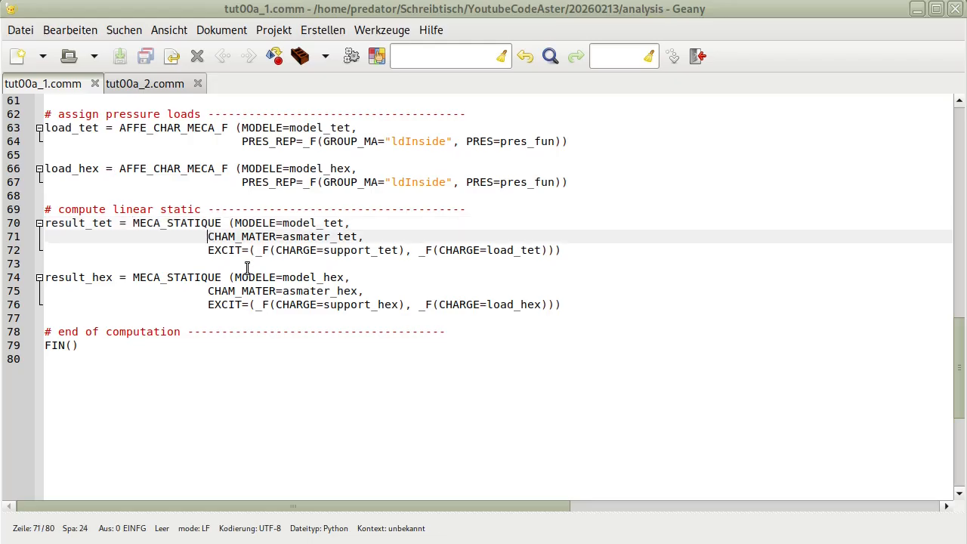
click(208, 250)
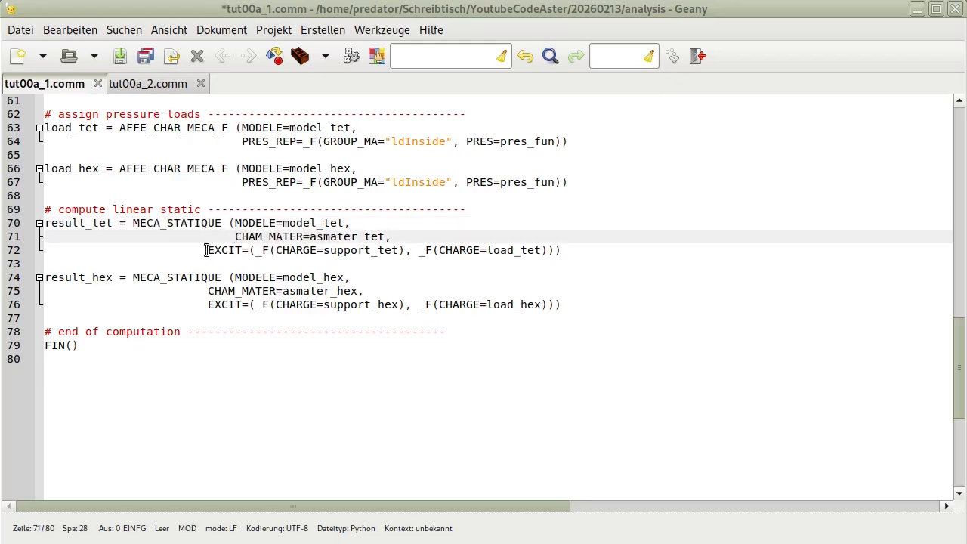
click(261, 222)
drag(344, 222, 235, 222)
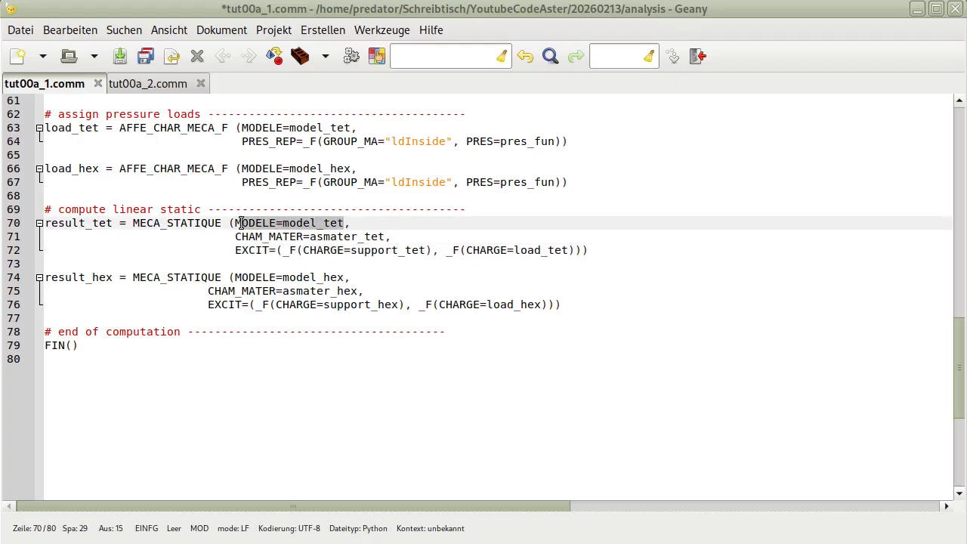
Trace CHAM_MATER=asmater_tet to the "assign material to meshes" section, highlighting its heading, asmater_tet, asmater_hex and AFFE_MATERIAU
double_click(252, 236)
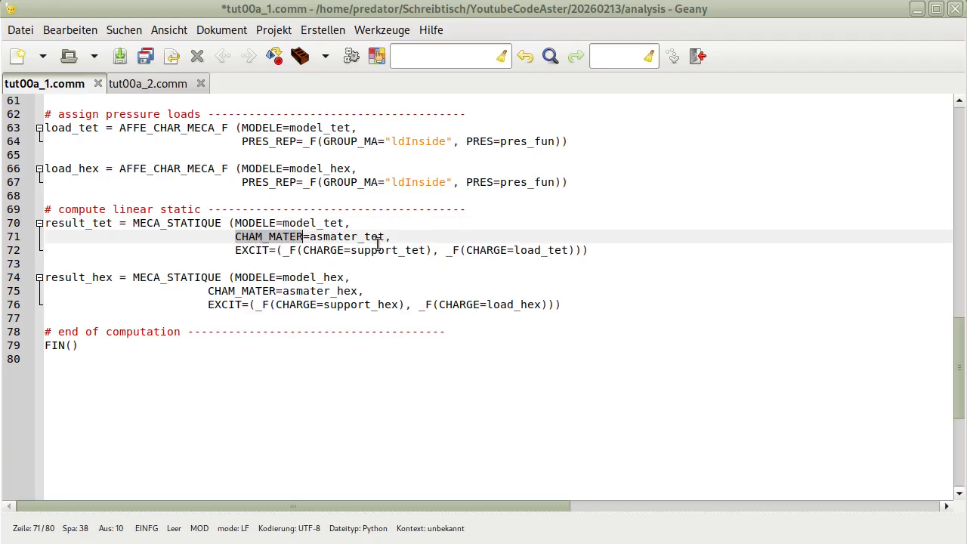
drag(384, 236, 316, 233)
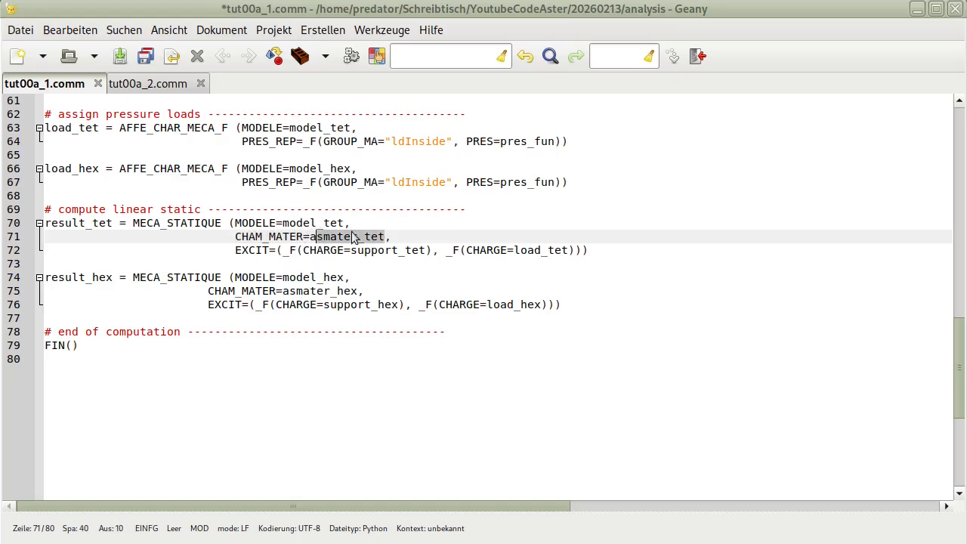
scroll(352, 218, up, 20)
scroll(353, 218, down, 16)
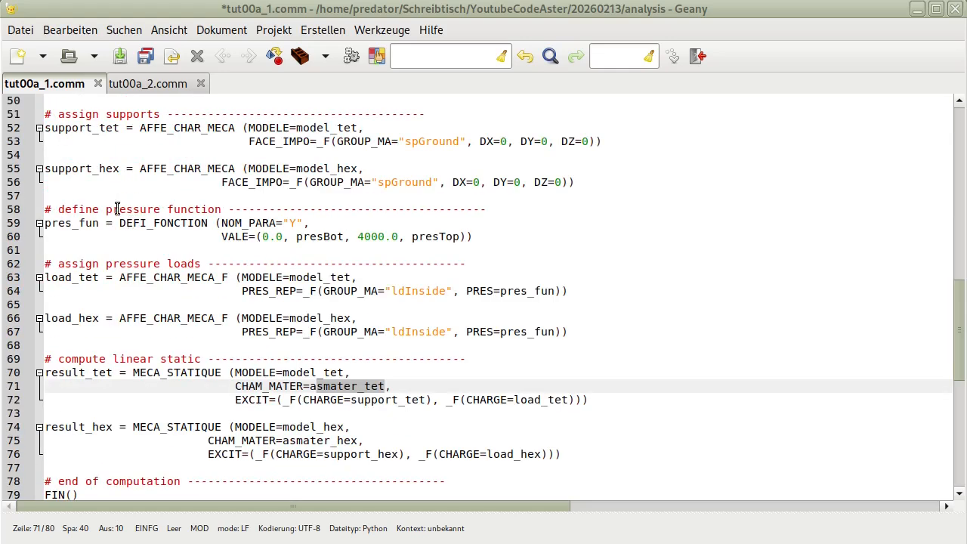
scroll(115, 206, up, 3)
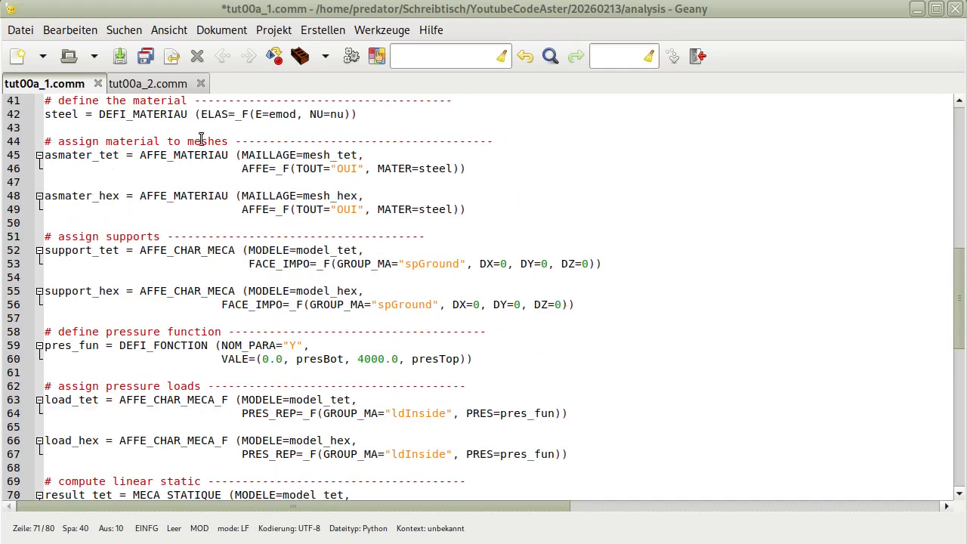
drag(232, 141, 37, 143)
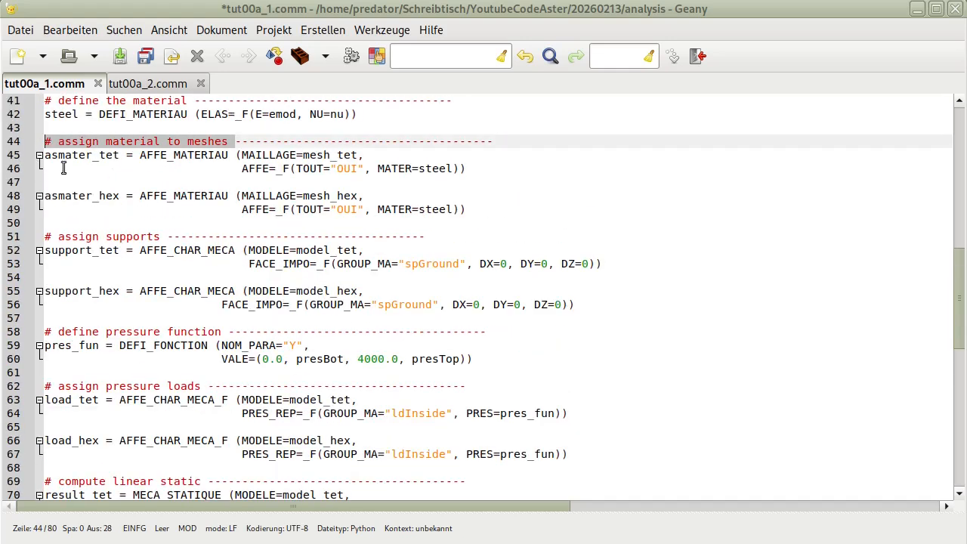
double_click(96, 155)
double_click(79, 196)
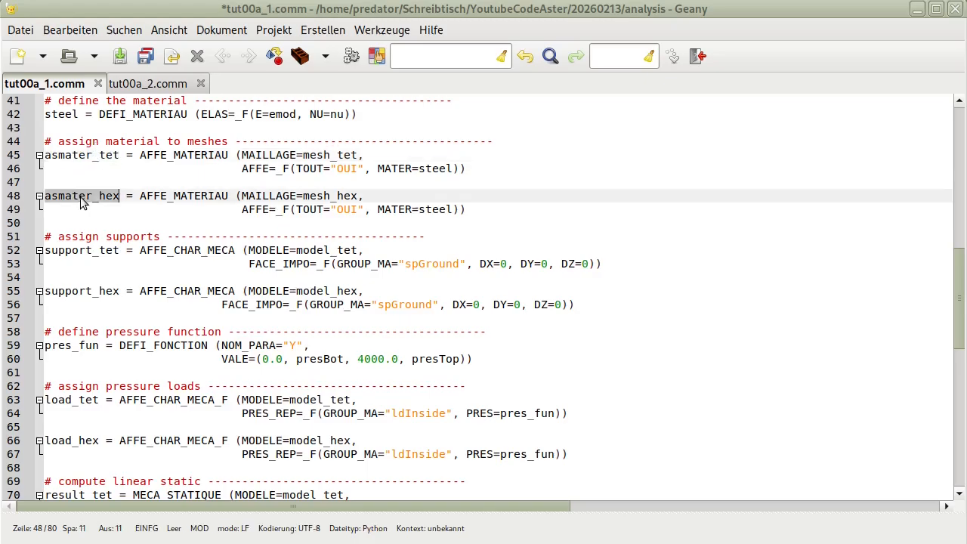
click(180, 155)
double_click(181, 155)
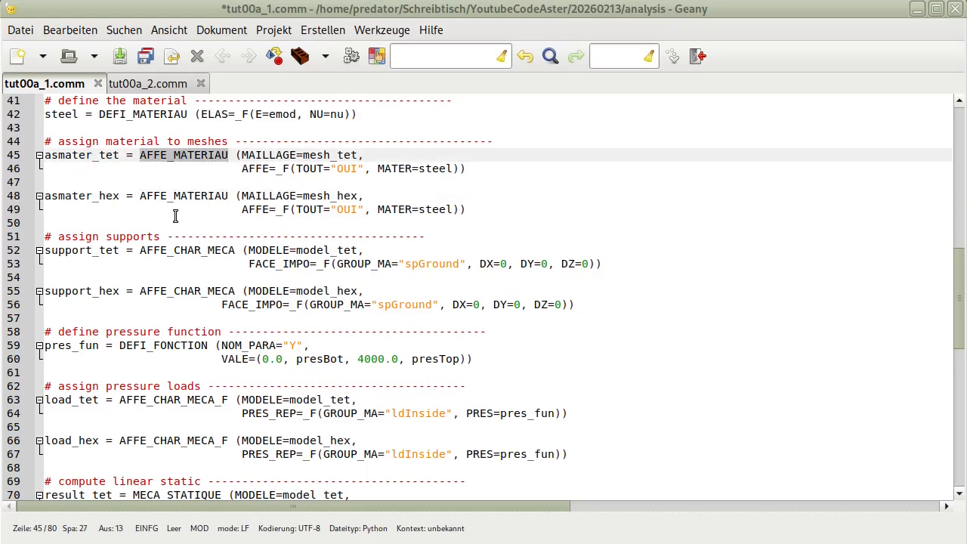
Return to the result_tet computation and highlight its MODELE=model_tet and CHAM_MATER=asmater_tet arguments
scroll(177, 220, down, 13)
scroll(178, 219, up, 6)
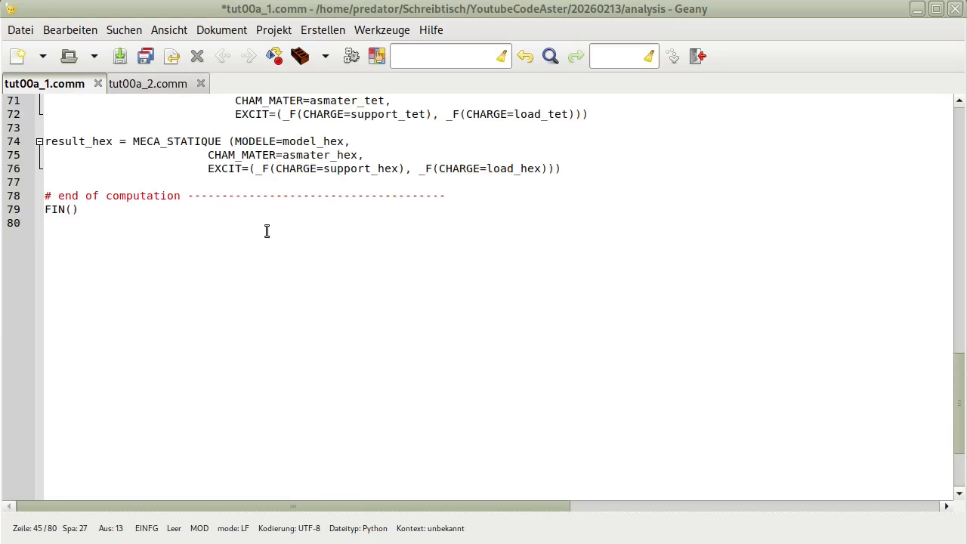
click(182, 209)
drag(345, 210, 240, 209)
drag(384, 223, 242, 222)
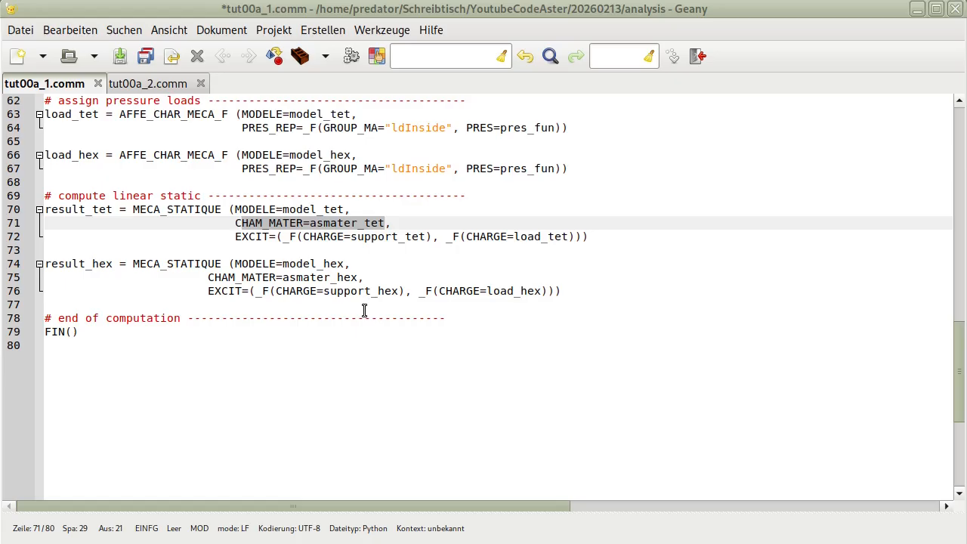
Highlight result_tet's EXCIT keyword and its support_tet and load_tet charges
double_click(264, 236)
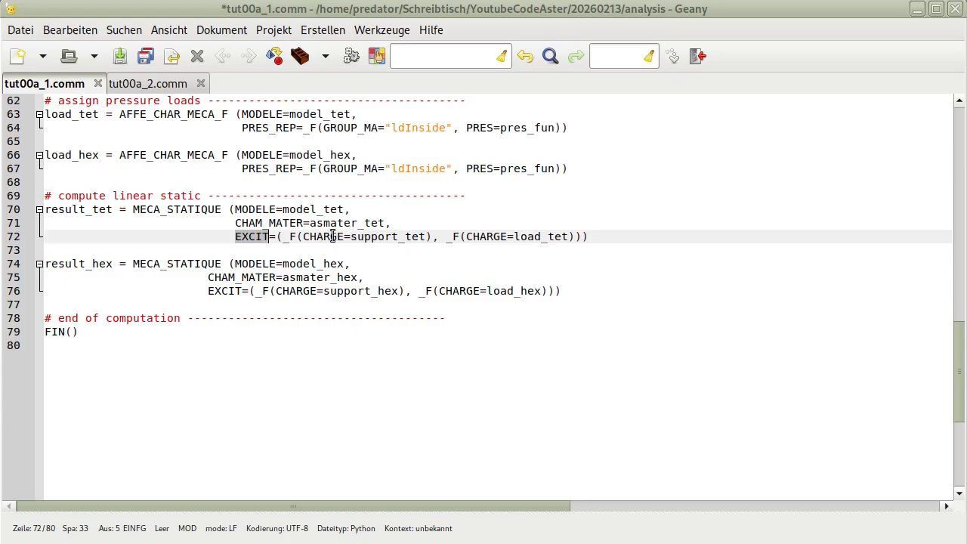
drag(426, 236, 344, 236)
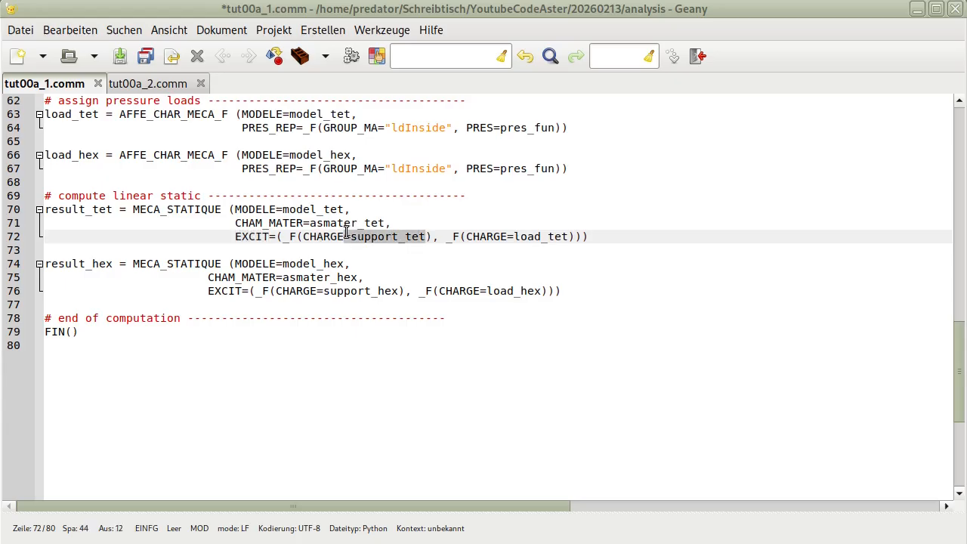
drag(568, 236, 520, 237)
Trace result_tet's charges to the "assign supports" and "assign pressure loads" sections, highlighting support_tet, load_tet and both headings, and return to EXCIT
scroll(465, 234, up, 2)
scroll(155, 179, up, 2)
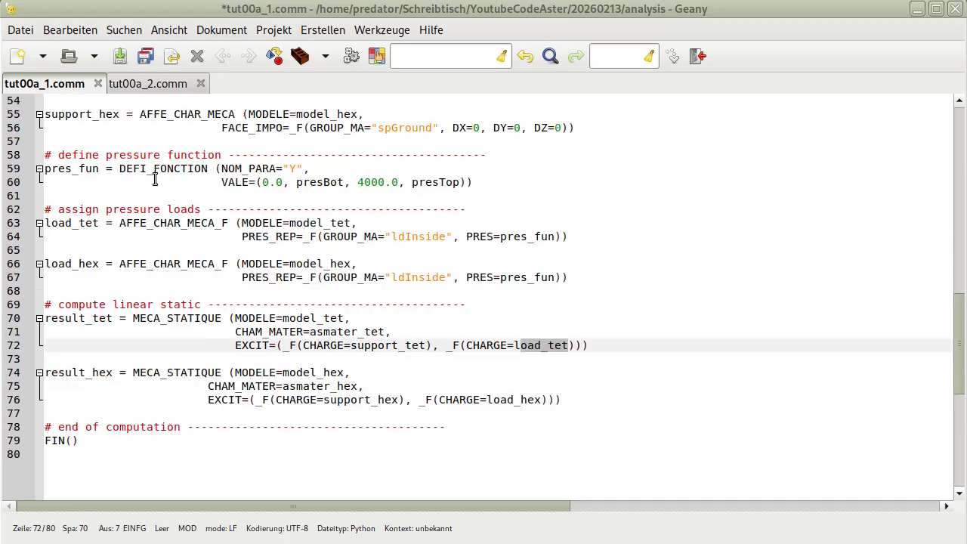
scroll(128, 174, up, 1)
double_click(88, 128)
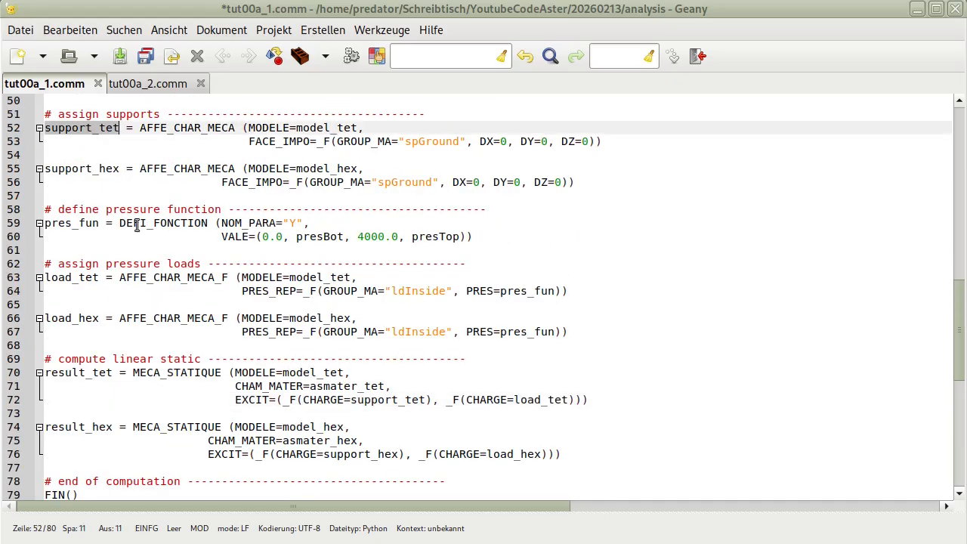
click(160, 115)
drag(149, 117, 39, 117)
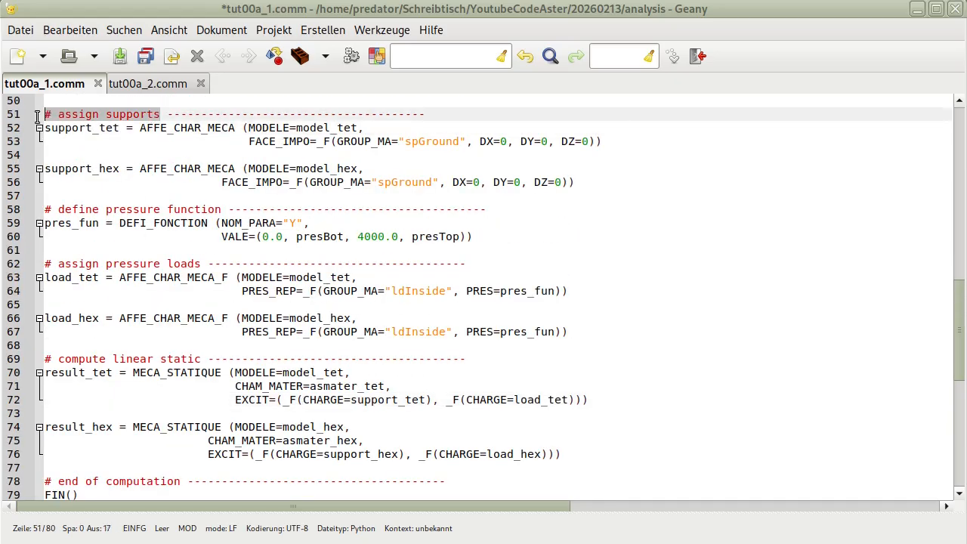
double_click(71, 276)
drag(199, 260, 16, 258)
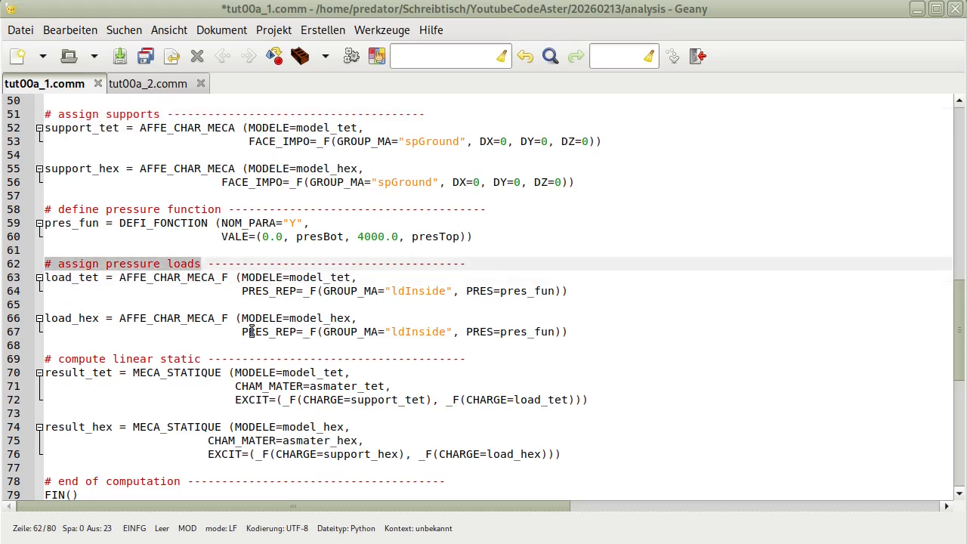
scroll(252, 330, down, 1)
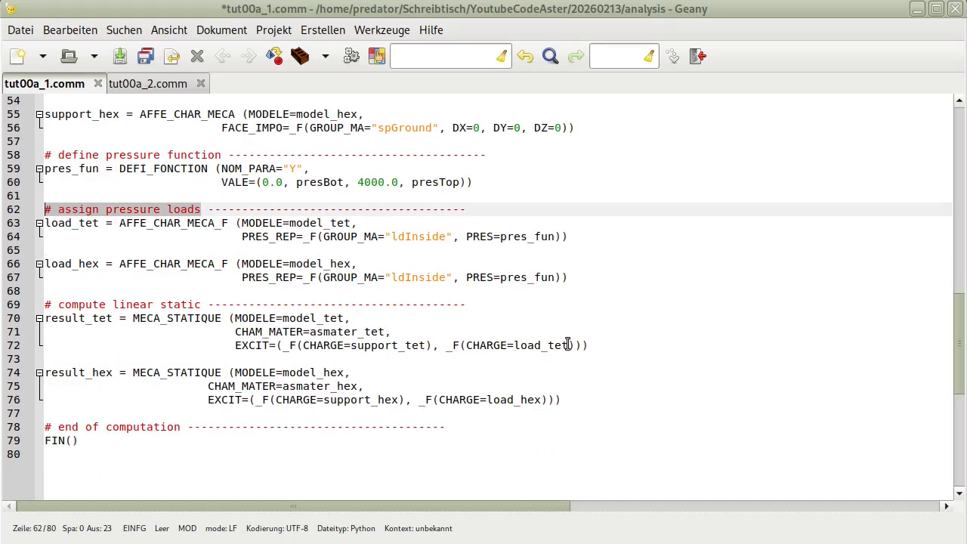
drag(568, 345, 513, 345)
click(480, 326)
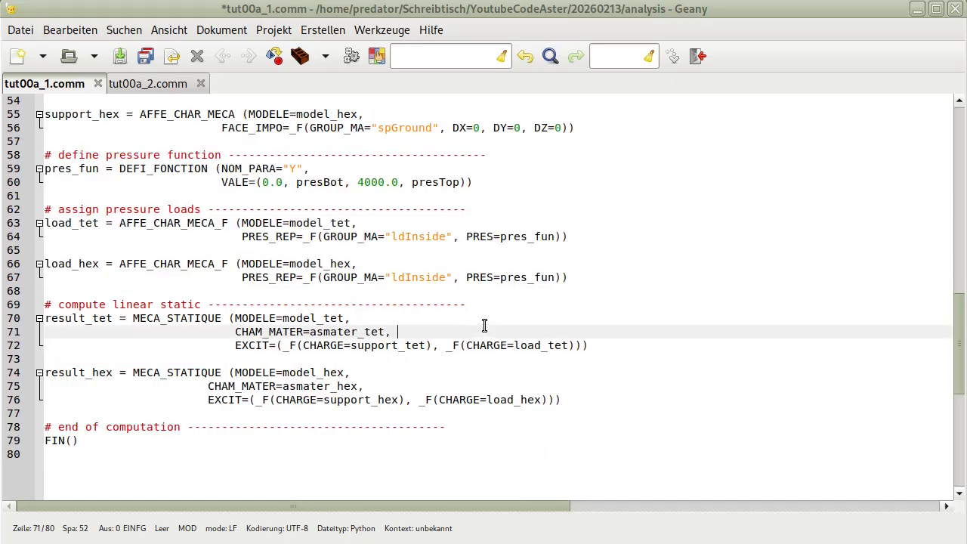
Review the result_hex computation, highlighting result_hex, model_hex, asmater_hex, load_hex and support_hex
double_click(80, 370)
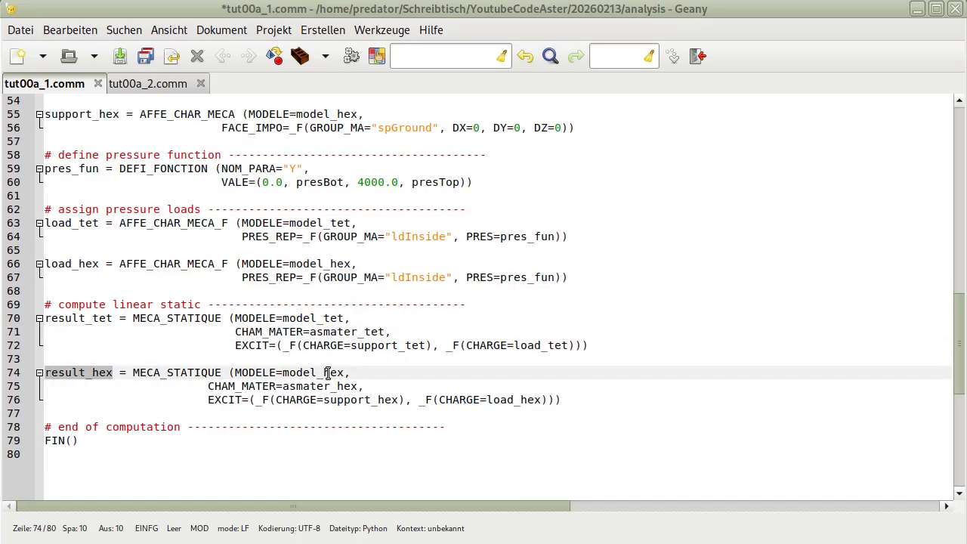
double_click(328, 372)
double_click(334, 386)
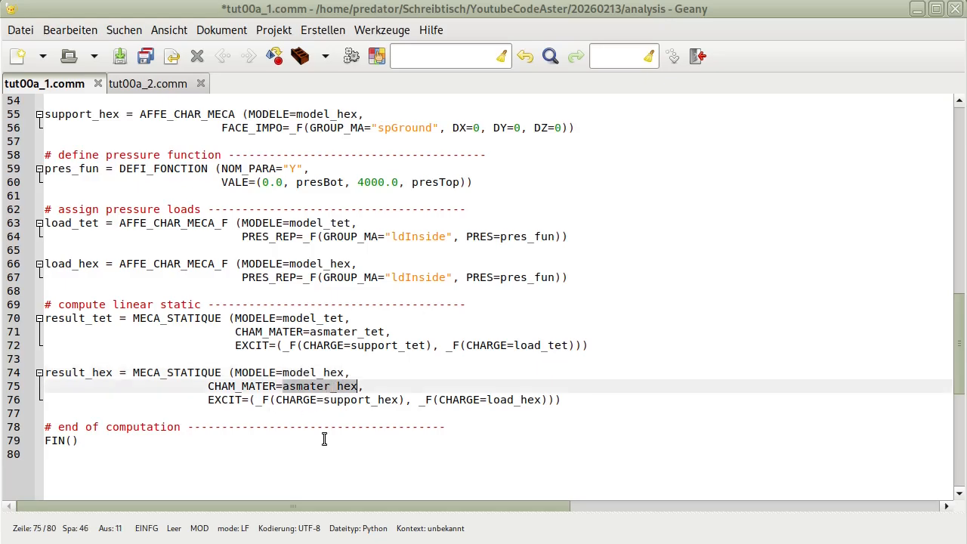
double_click(514, 400)
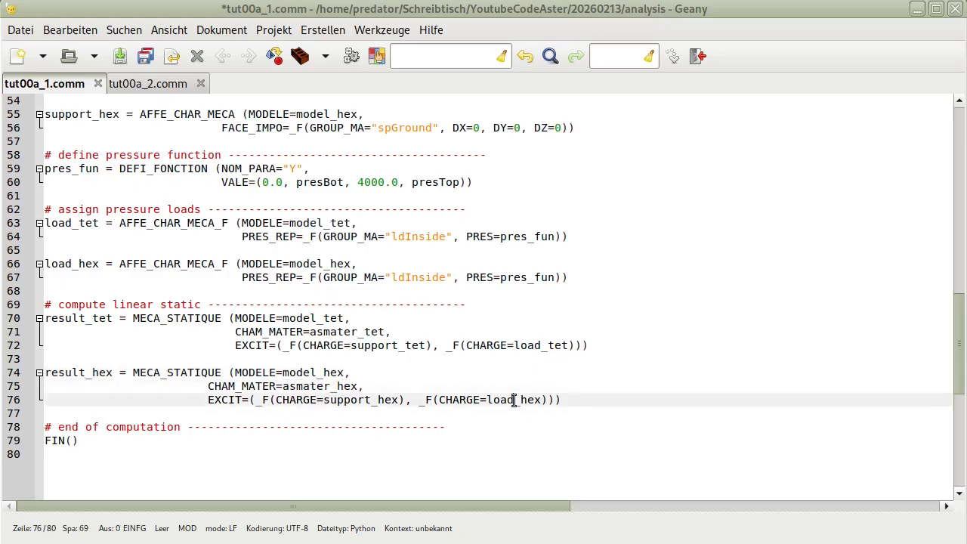
double_click(355, 398)
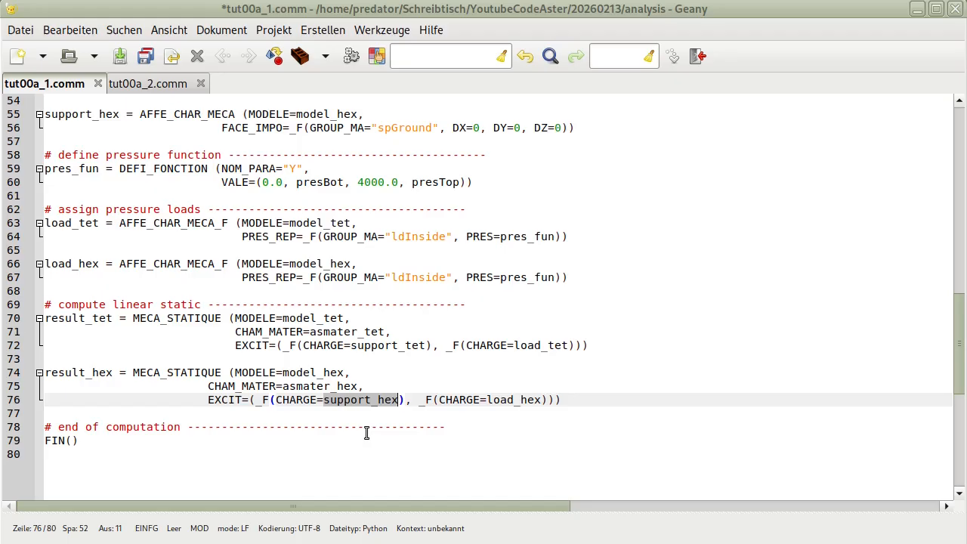
Indent the CHAM_MATER and EXCIT lines of the result_hex computation so they align under its MODELE argument
click(208, 387)
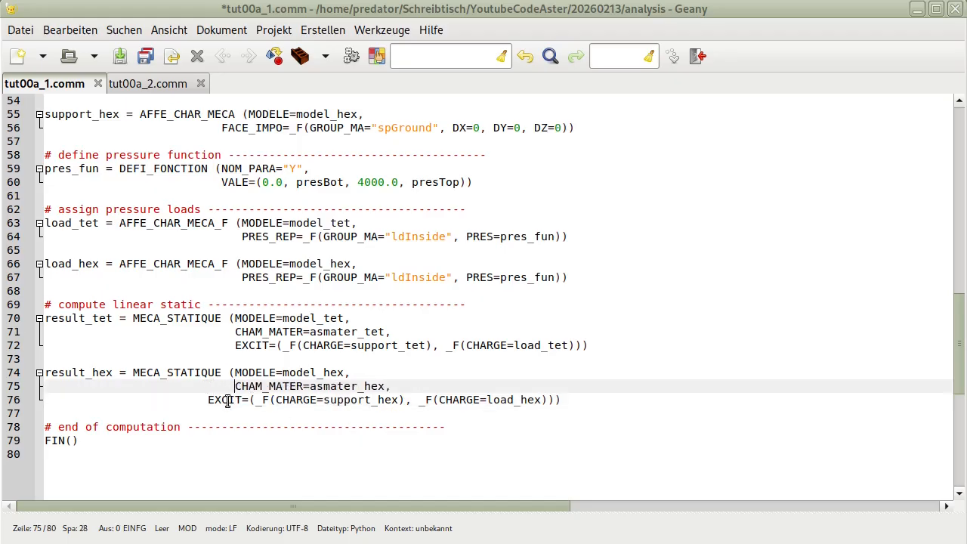
click(210, 398)
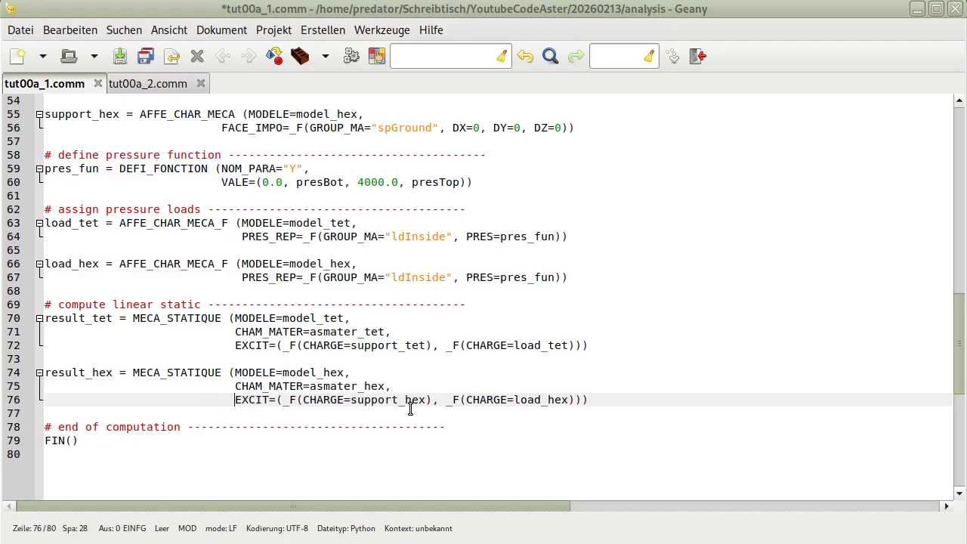
Highlight the closing FIN() command under the "end of computation" heading and save tut00a_1.comm
drag(46, 439, 100, 444)
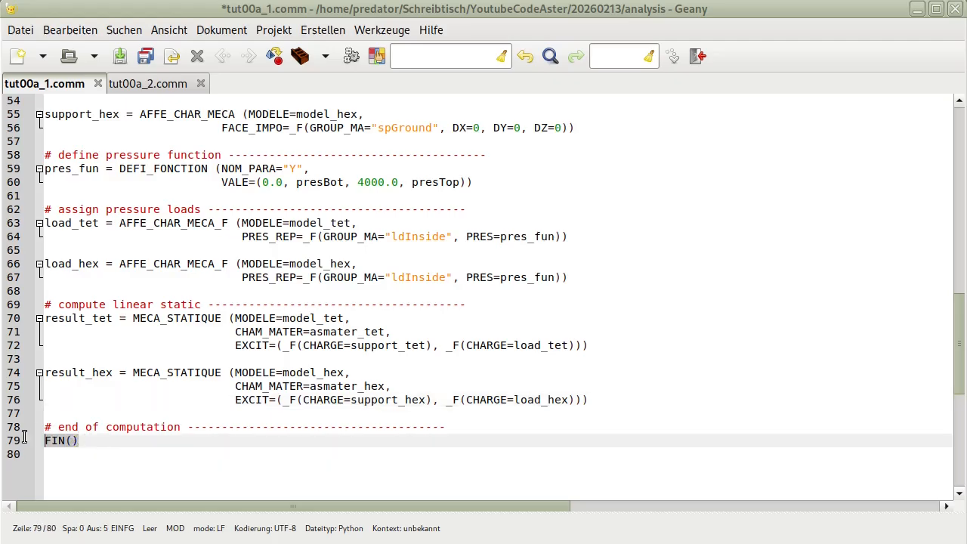
click(77, 445)
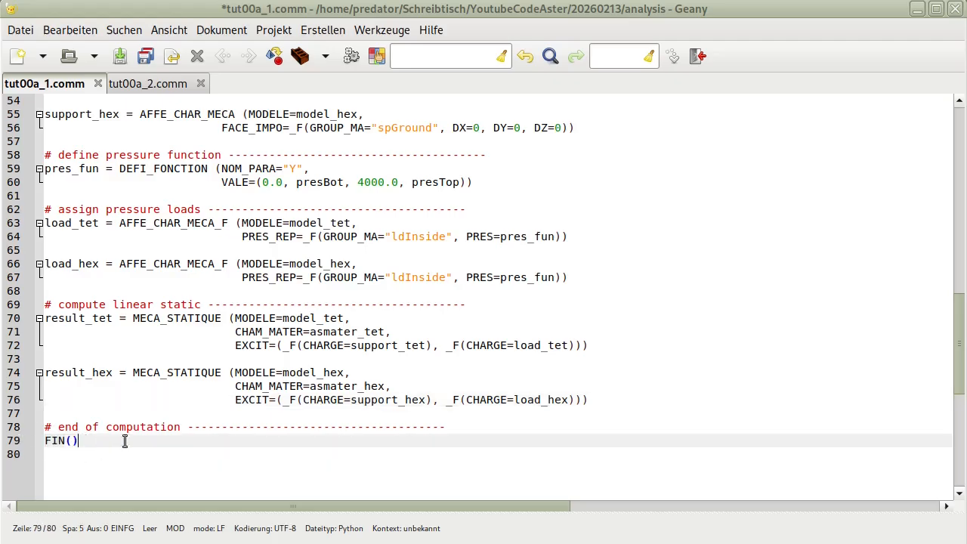
drag(45, 441, 66, 447)
drag(181, 426, 44, 434)
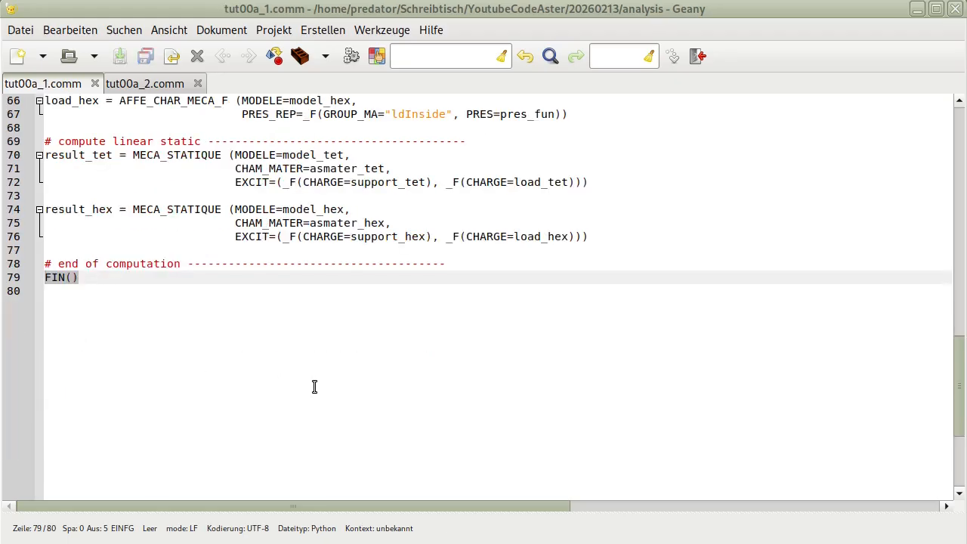
Switch to tut00a_2.comm and highlight the POURSUITE () command under its "continue analysis" heading
scroll(454, 370, up, 20)
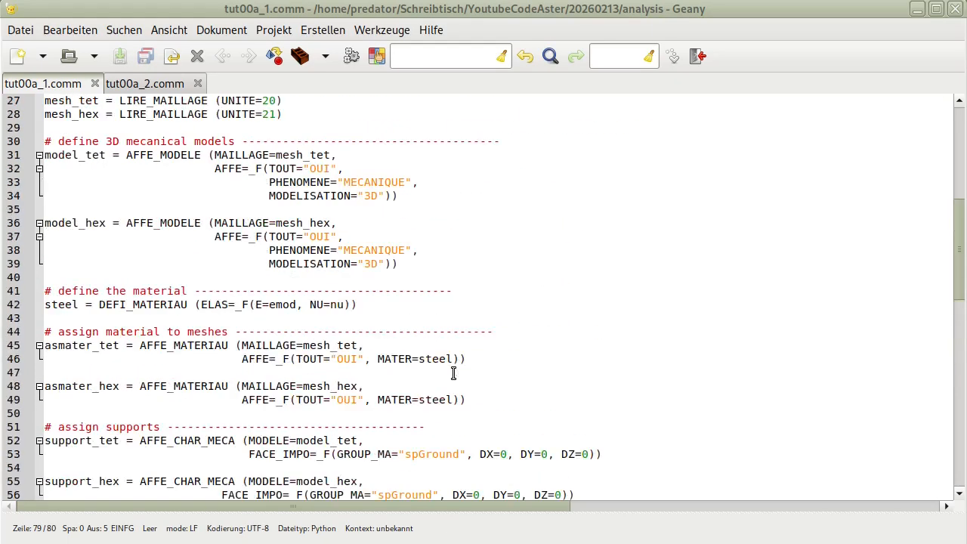
click(124, 84)
key(Down)
key(Down)
key(Down)
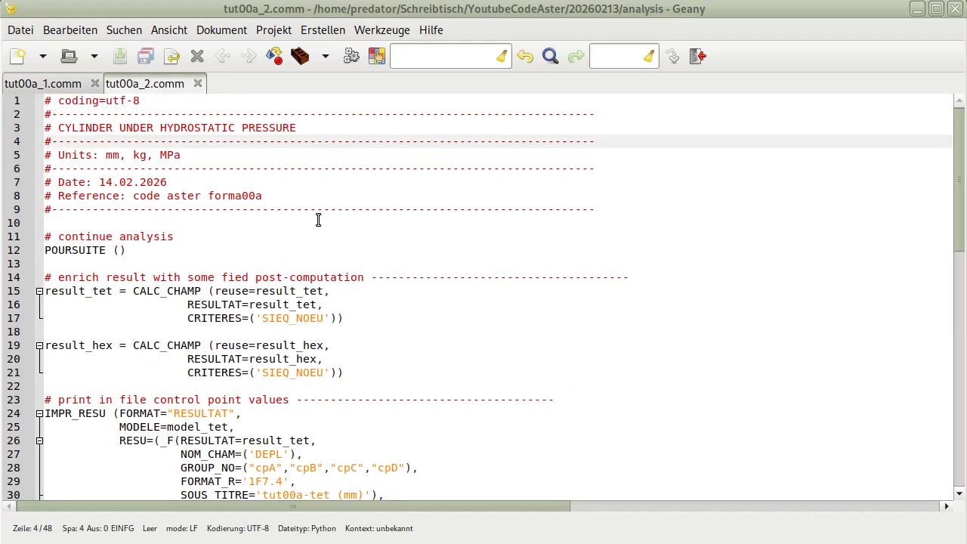
drag(127, 250, 42, 249)
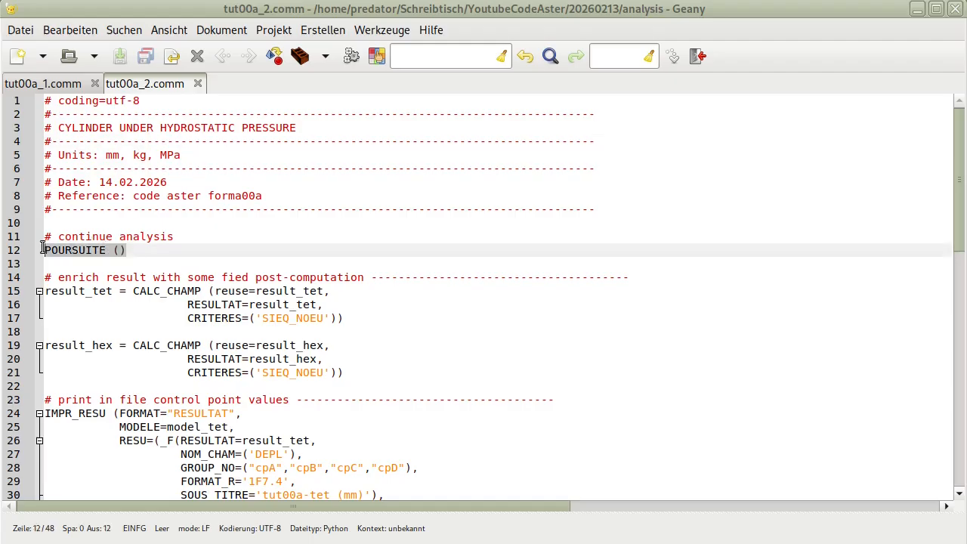
double_click(106, 250)
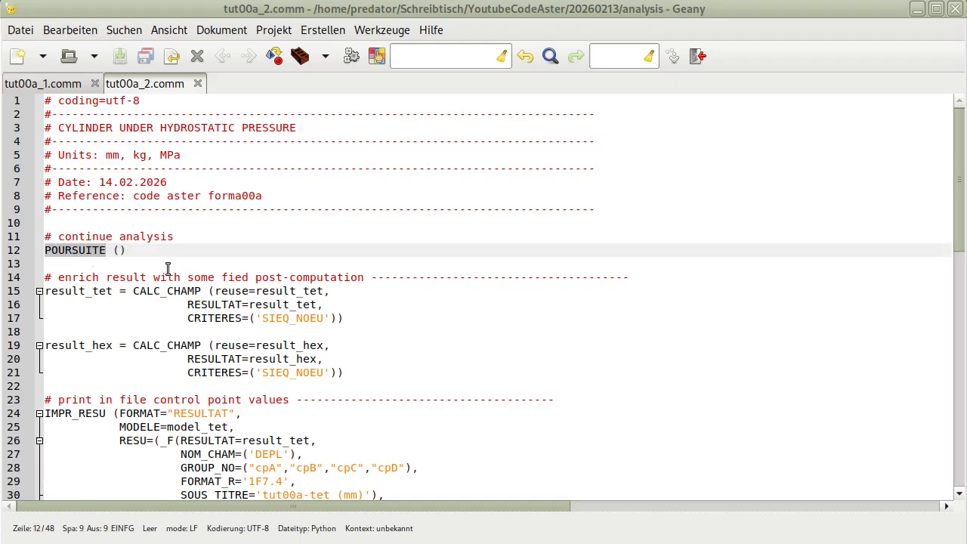
Compare POURSUITE () with the DEBUT () start section in tut00a_1.comm, and return to "continue analysis" in tut00a_2.comm
click(65, 85)
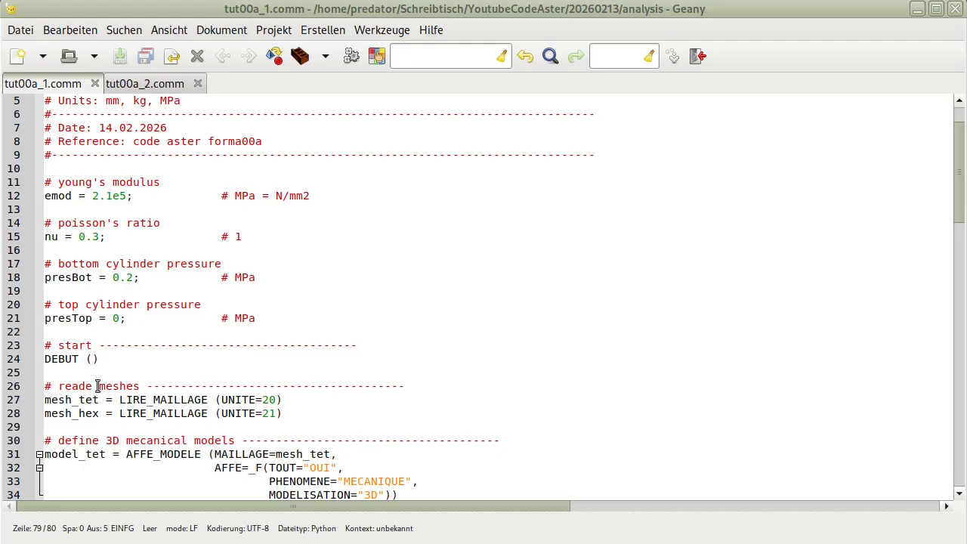
click(158, 89)
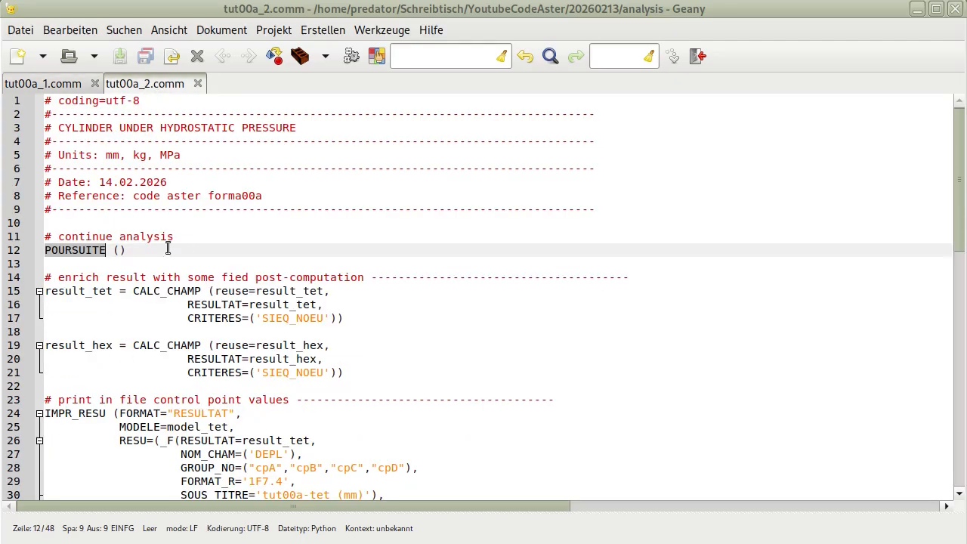
click(130, 241)
click(96, 262)
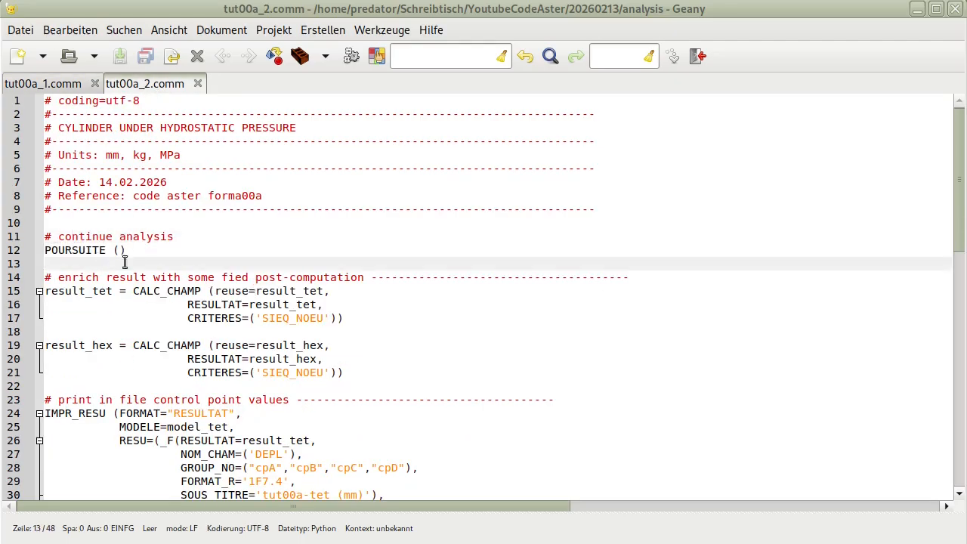
Reword the heading on line 14 of tut00a_2.comm to "enrich result with some post-computated fields"
drag(363, 278, 3, 276)
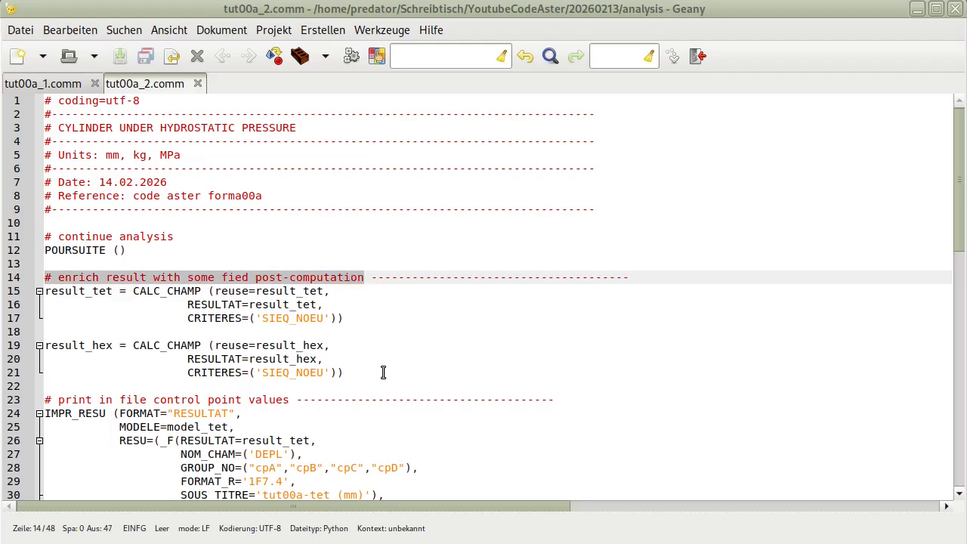
click(245, 277)
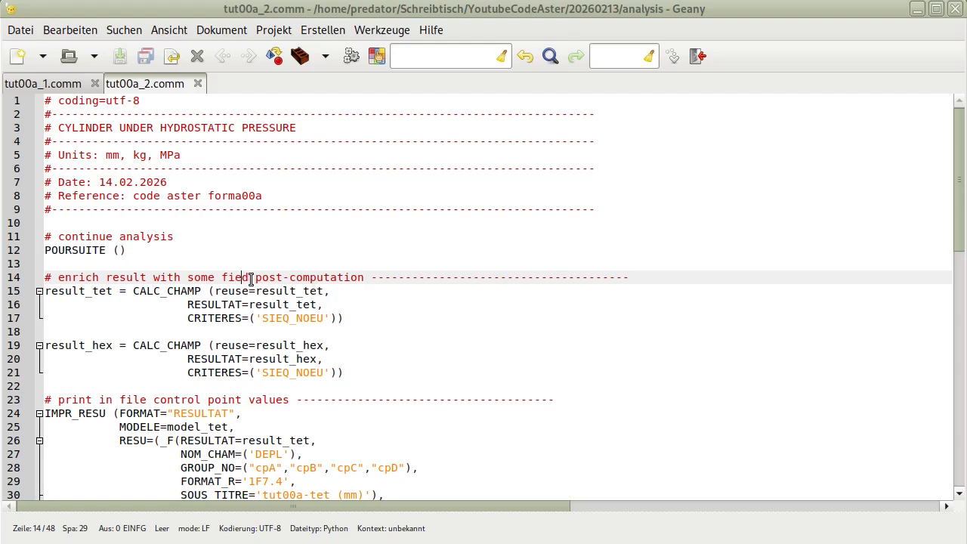
click(363, 277)
key(BackSpace)
key(BackSpace)
text(e)
key(BackSpace)
key(BackSpace)
text(ed )
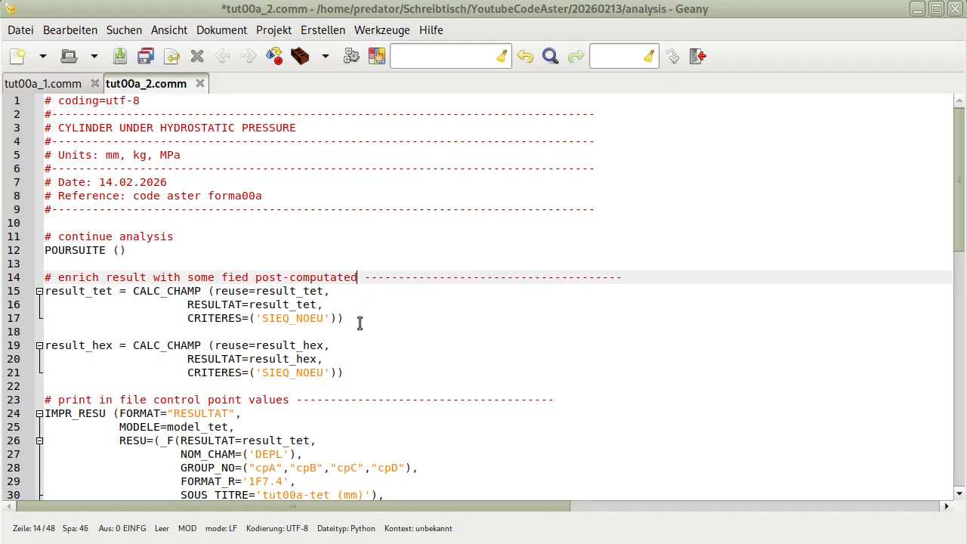
text(filed)
key(BackSpace)
text(ld)
double_click(231, 277)
key(BackSpace)
key(BackSpace)
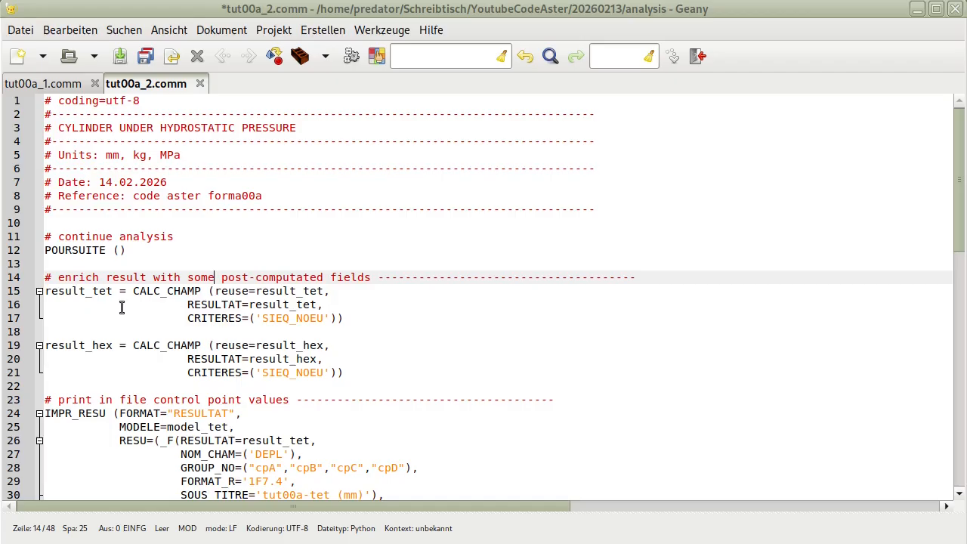
Highlight result_tet and its CALC_CHAMP command, and align the RESULTAT and CRITERES lines under the reuse argument
double_click(73, 291)
drag(206, 291, 133, 291)
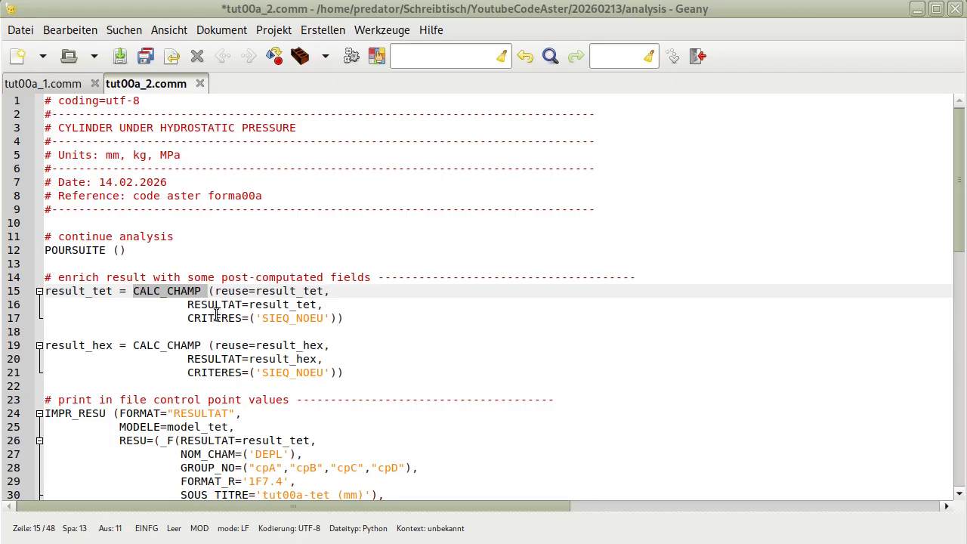
click(187, 305)
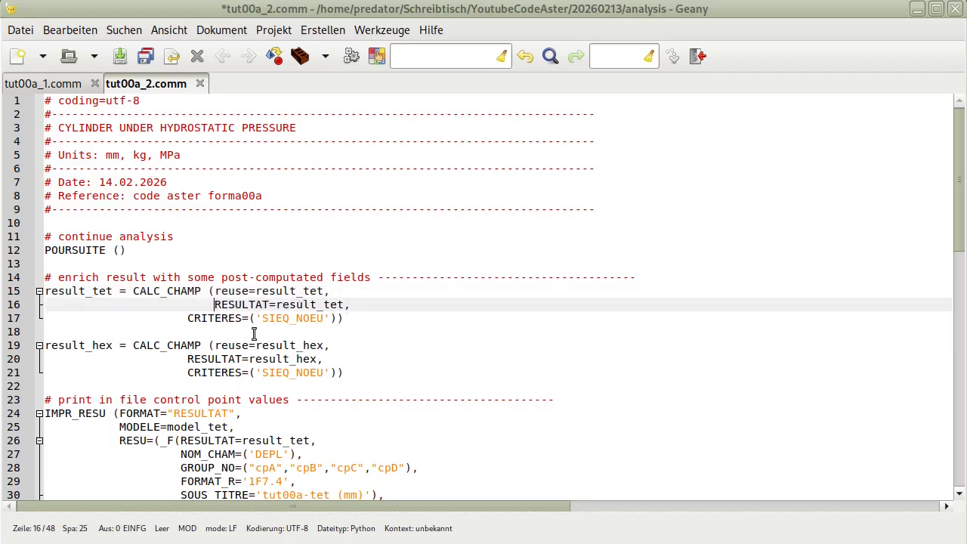
click(189, 317)
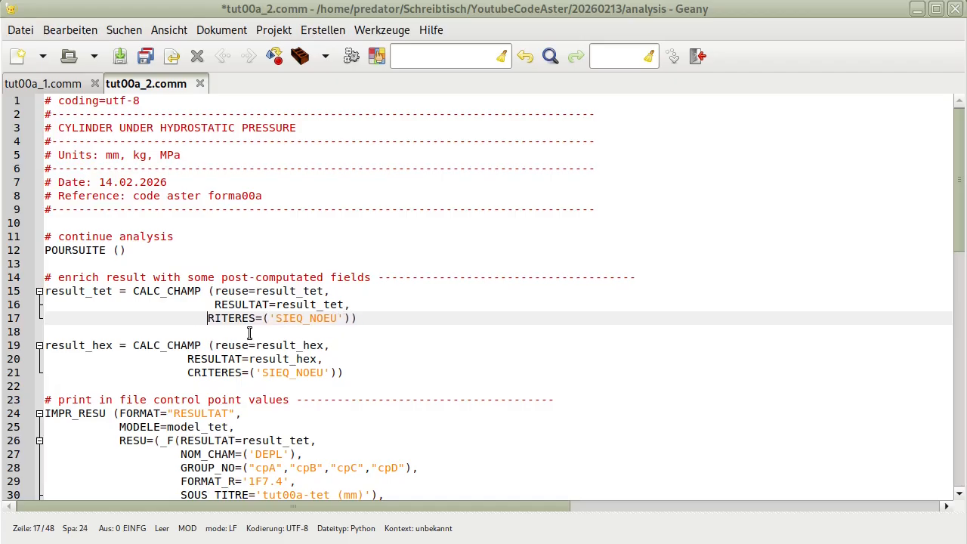
Trace the reuse=result_tet argument to the result_tet = MECA_STATIQUE computation in tut00a_1.comm, and return to tut00a_2.comm
double_click(239, 291)
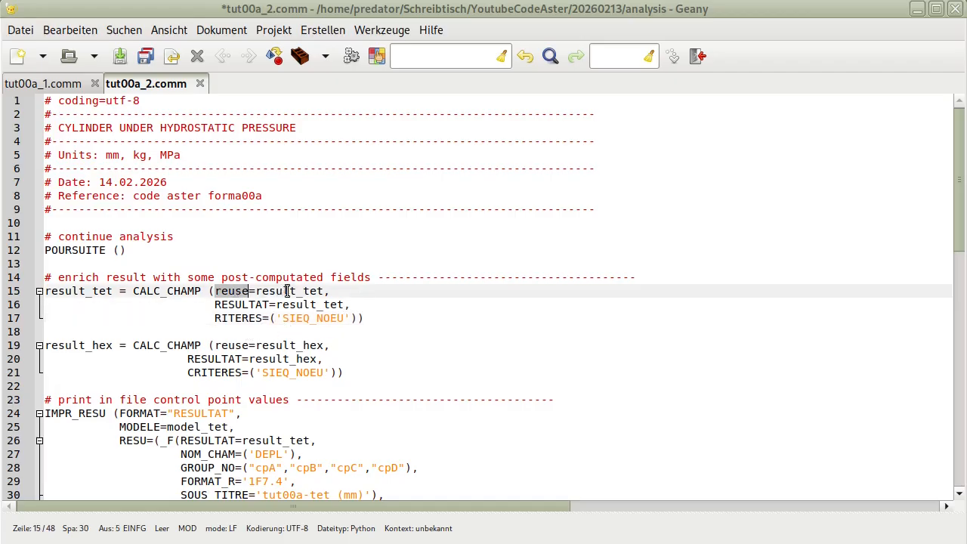
double_click(288, 291)
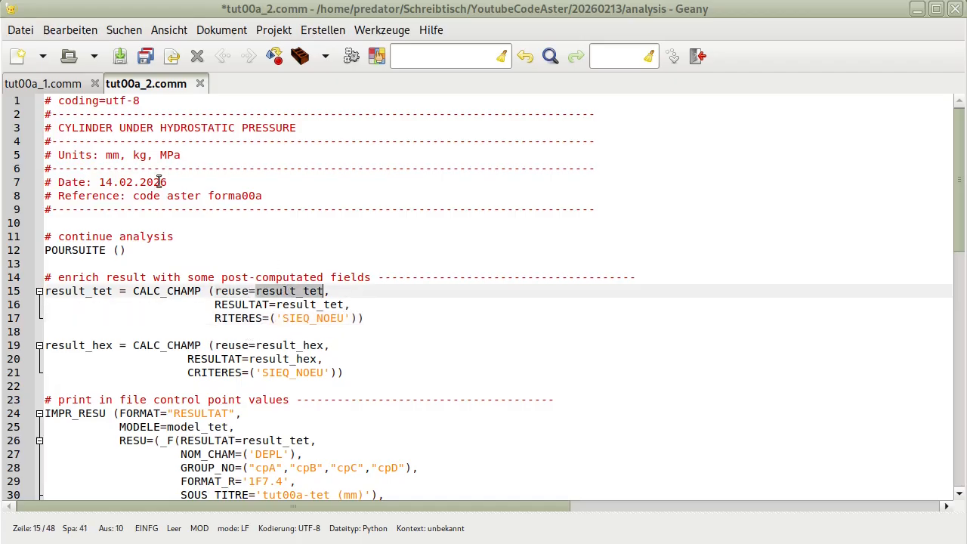
click(62, 84)
scroll(175, 352, down, 13)
scroll(171, 346, down, 2)
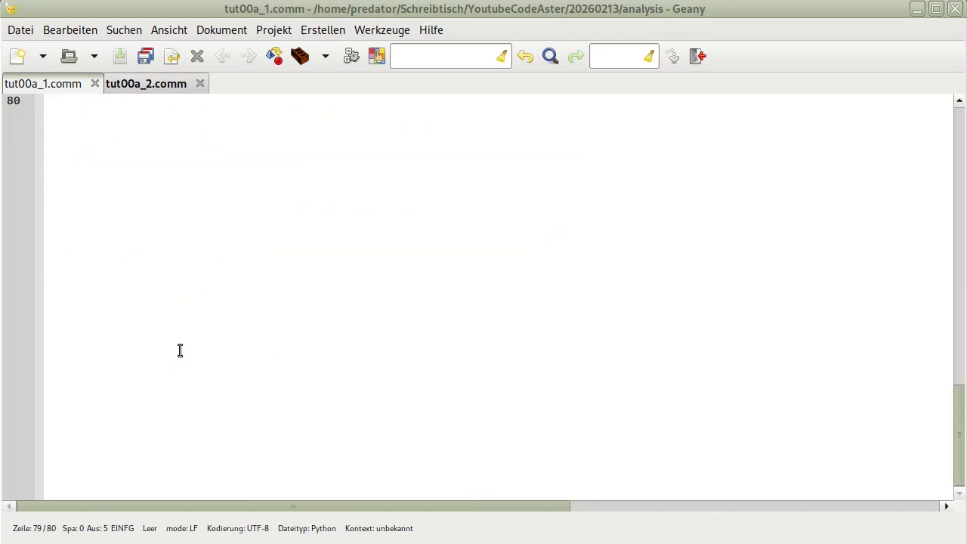
double_click(89, 374)
drag(221, 372, 36, 373)
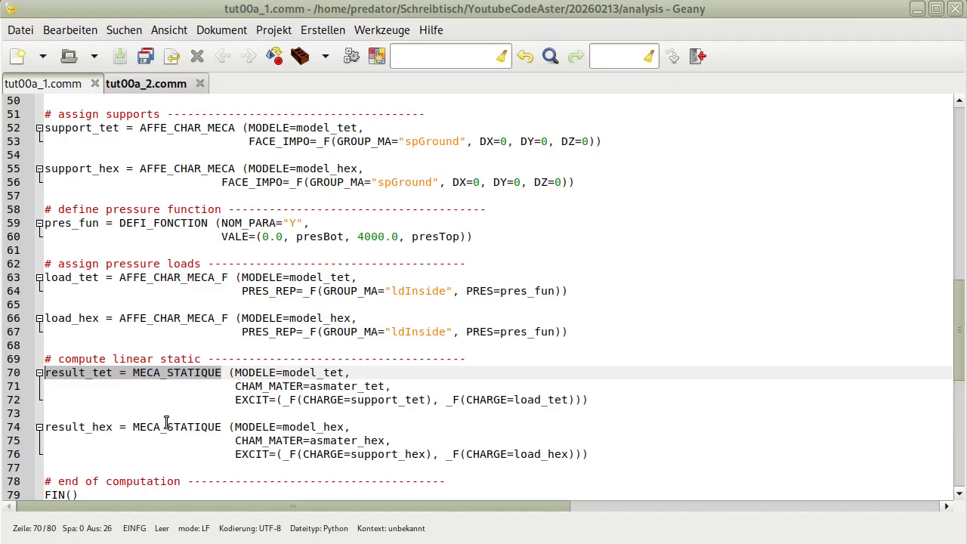
click(172, 84)
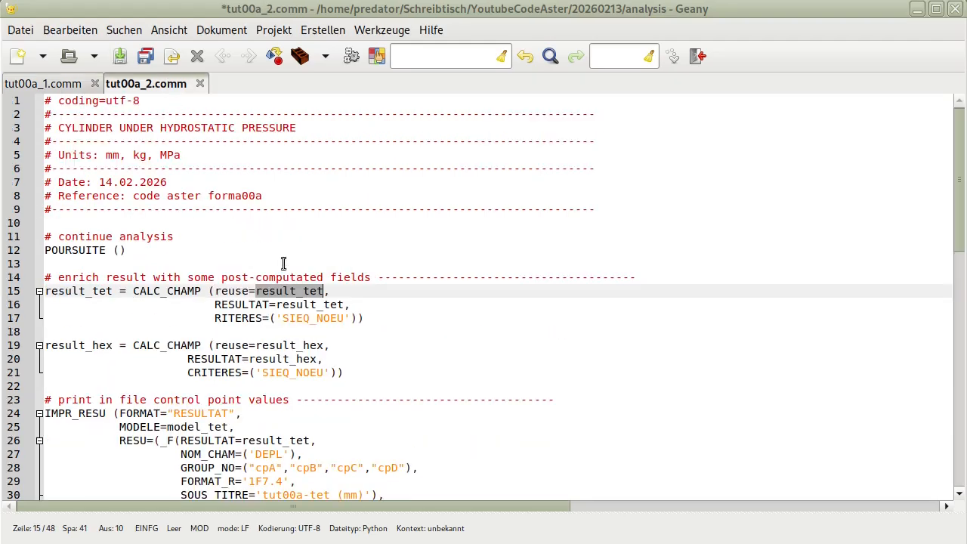
Highlight the reuse=result_tet argument and the result_tet value of RESULTAT in the first CALC_CHAMP command
click(283, 290)
drag(316, 291, 218, 291)
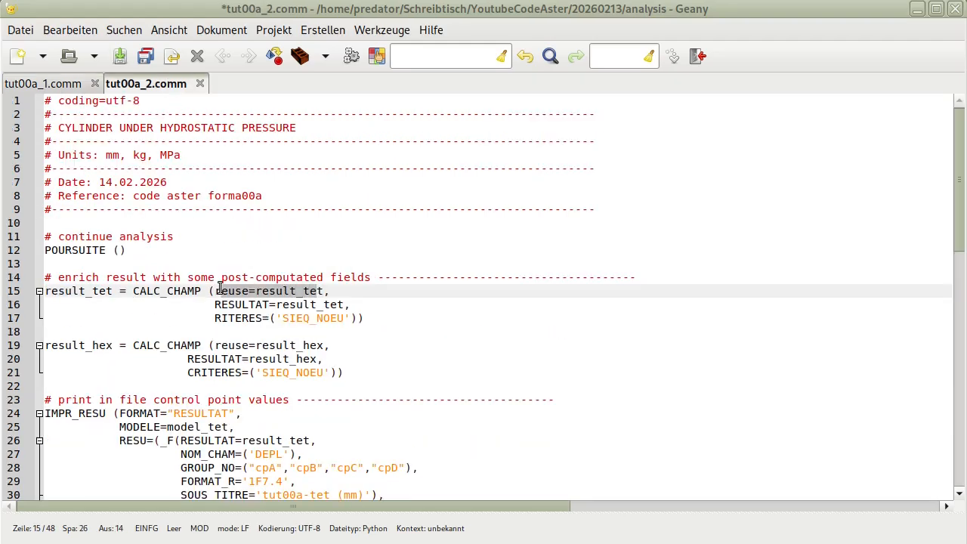
click(256, 304)
double_click(319, 304)
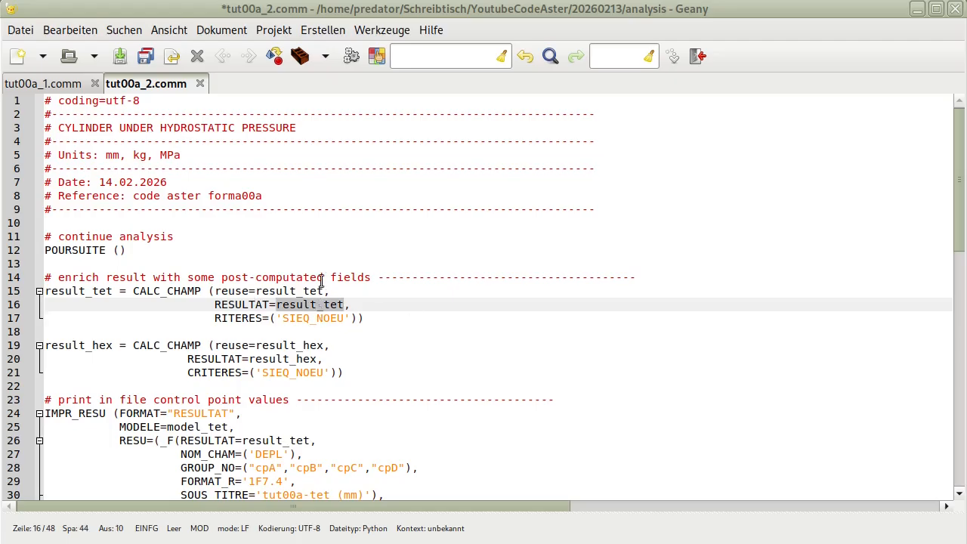
Restore the missing initial C of the CRITERES keyword in result_tet's CALC_CHAMP command
click(215, 318)
text(C)
click(302, 330)
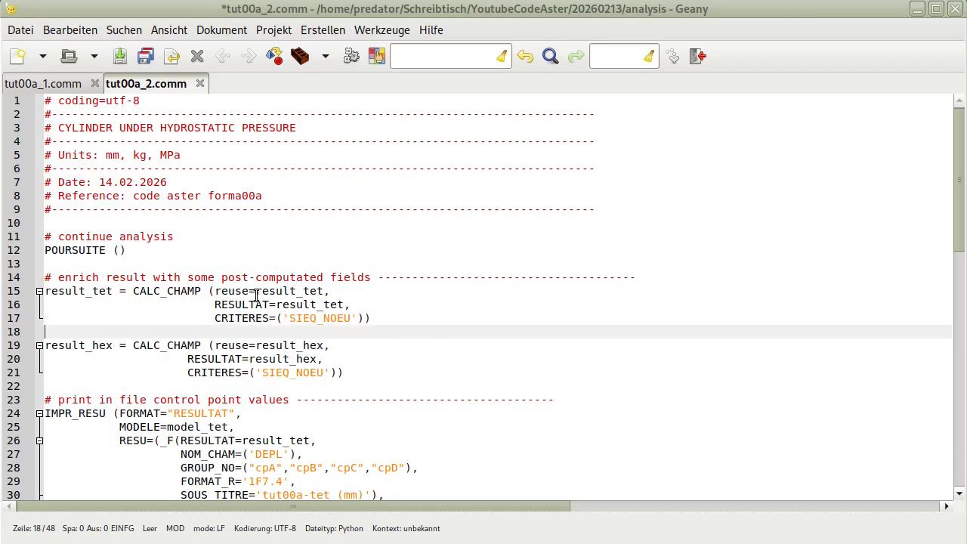
Highlight the SIEQ_NOEU criterion of result_tet and the CALC_CHAMP command that computes it
click(211, 318)
double_click(320, 318)
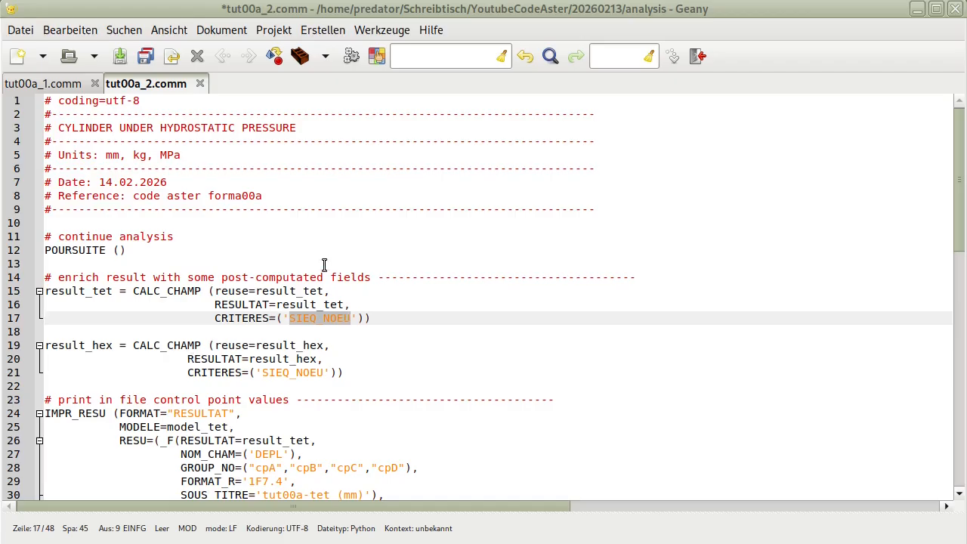
double_click(168, 291)
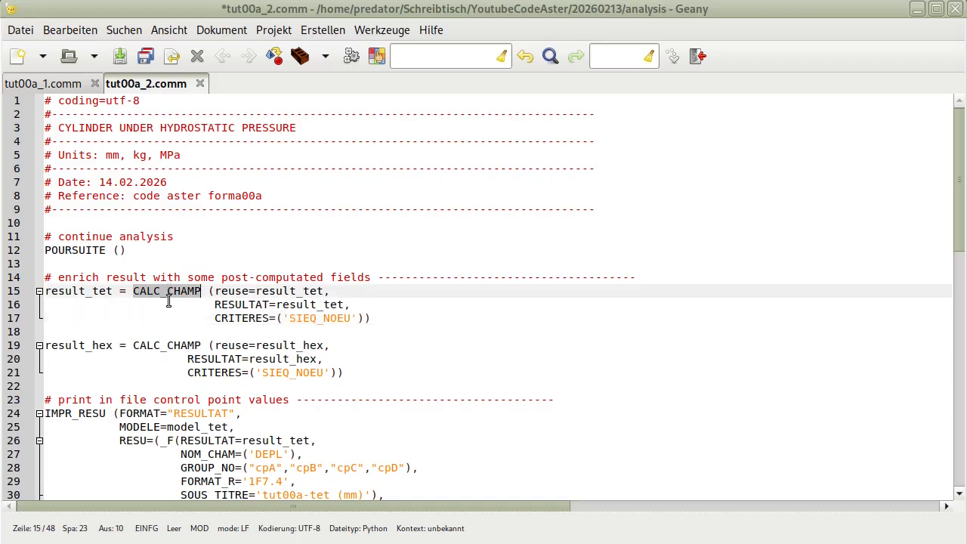
Review result_hex's CALC_CHAMP command, highlighting result_hex as its name and in the reuse and RESULTAT arguments
double_click(80, 345)
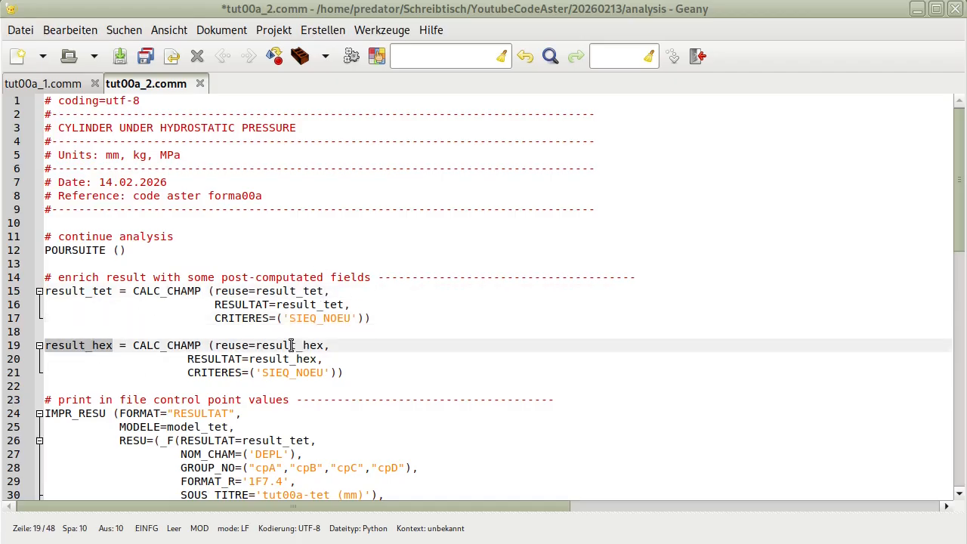
double_click(293, 346)
double_click(282, 359)
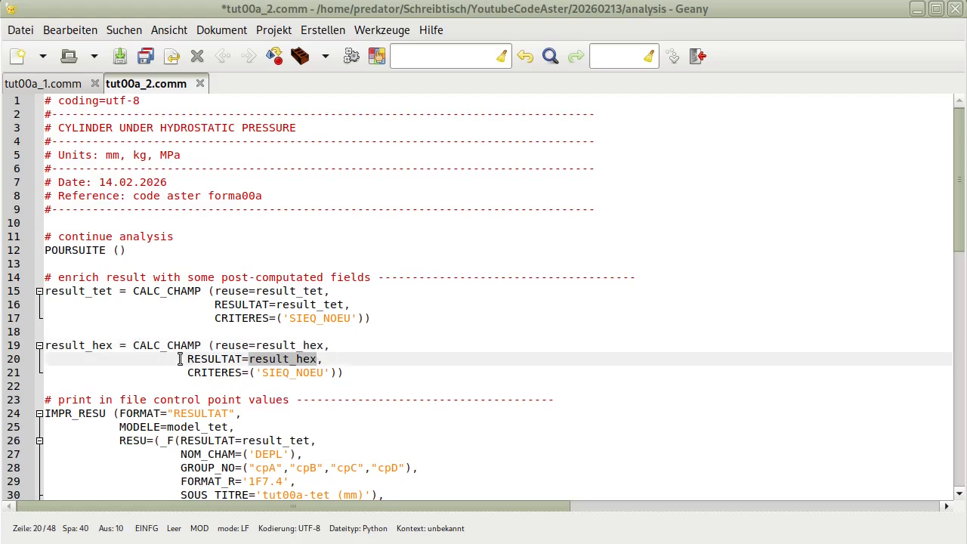
double_click(279, 345)
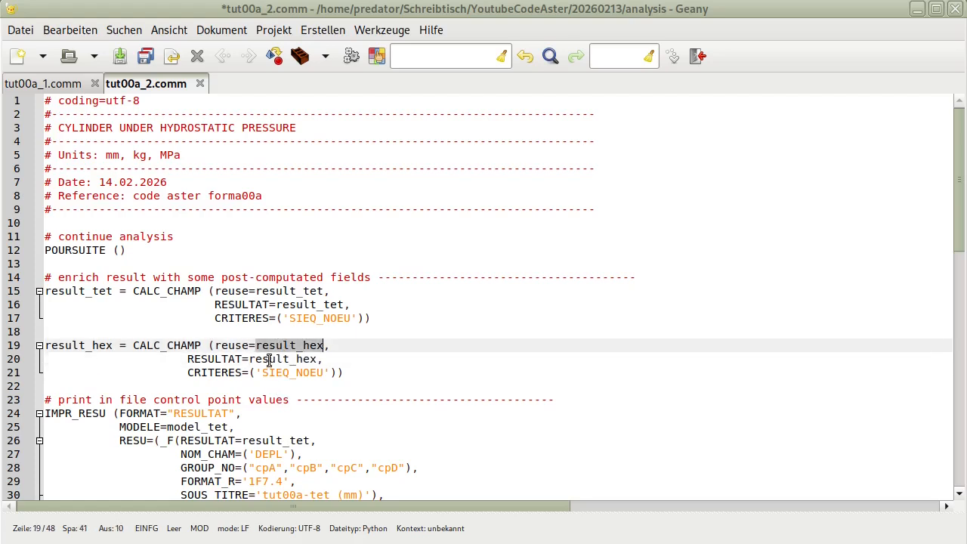
Trace the reused result_hex to tut00a_1.comm and highlight result_hex = MECA_STATIQUE in the linear static section
click(59, 83)
scroll(99, 341, down, 5)
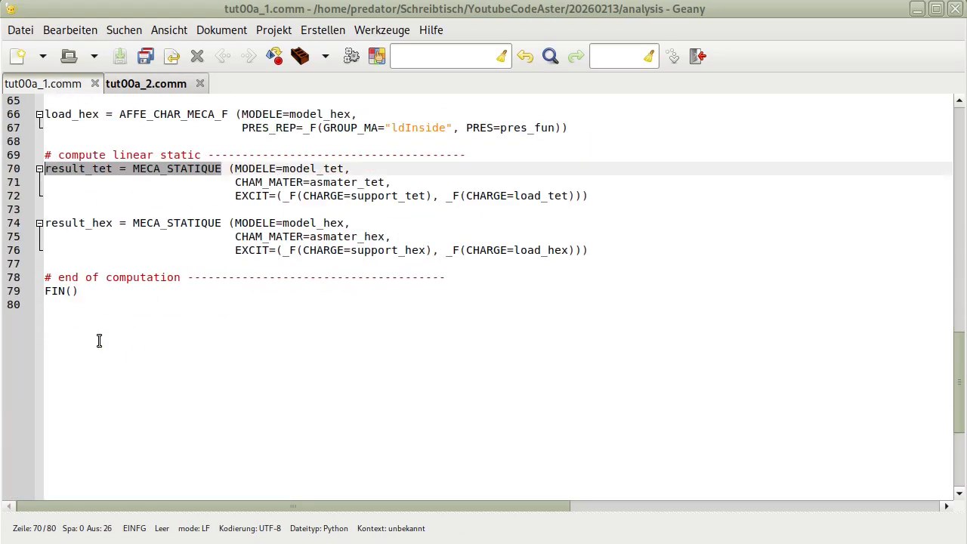
double_click(75, 223)
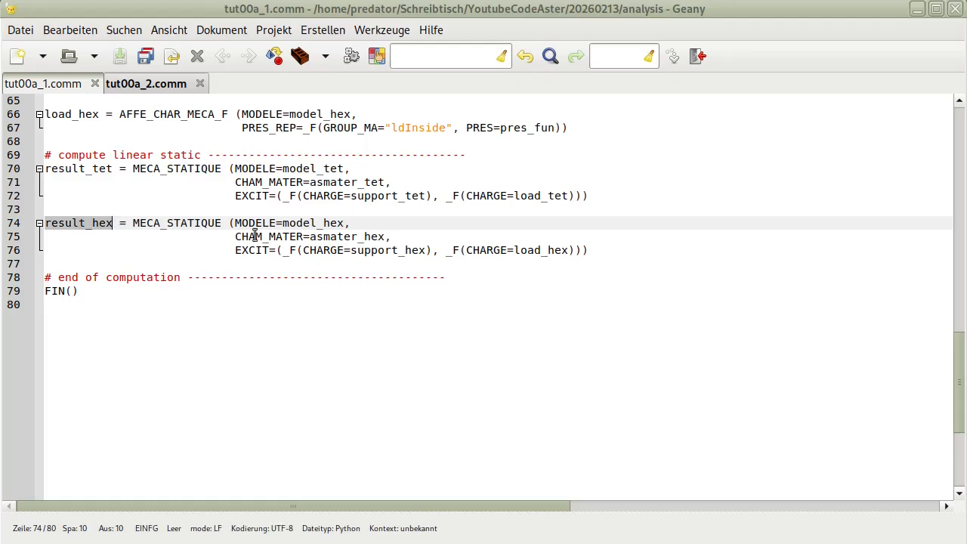
drag(228, 222, 34, 224)
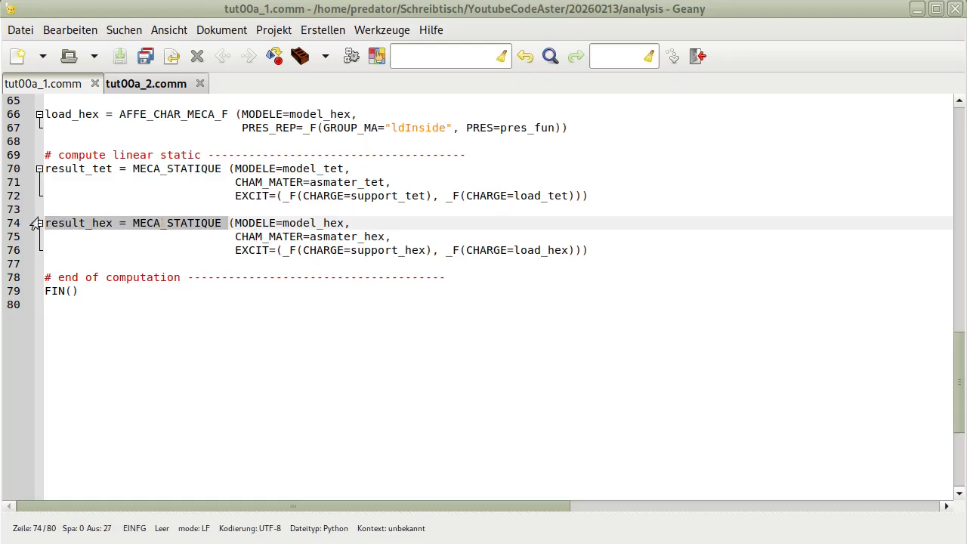
In tut00a_2.comm, align the RESULTAT and CRITERES lines of result_hex's CALC_CHAMP command under its reuse argument and save the file
click(160, 84)
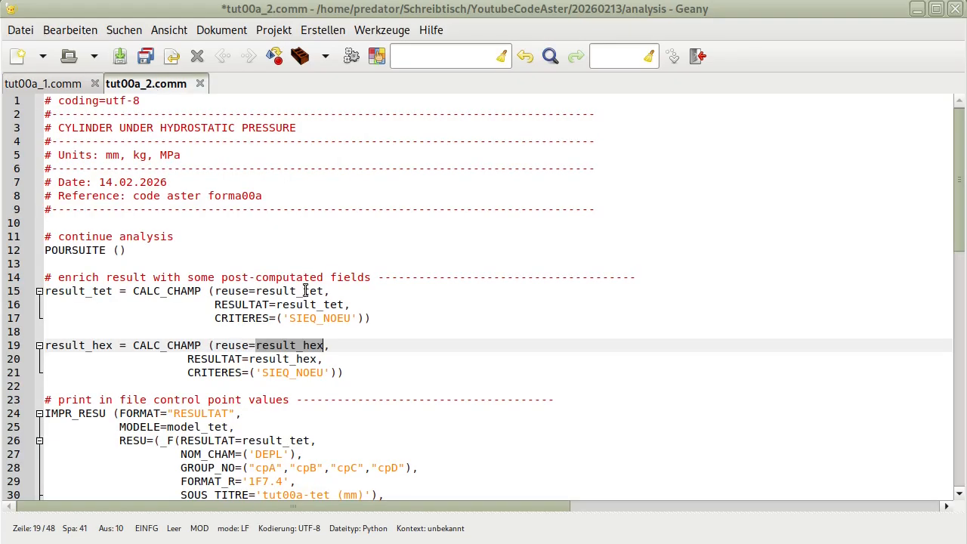
double_click(282, 346)
double_click(281, 359)
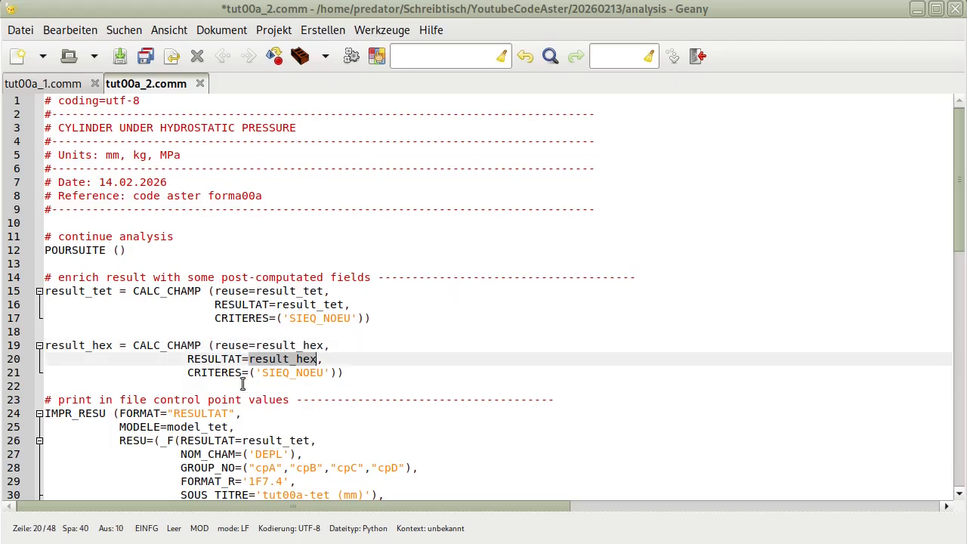
click(188, 360)
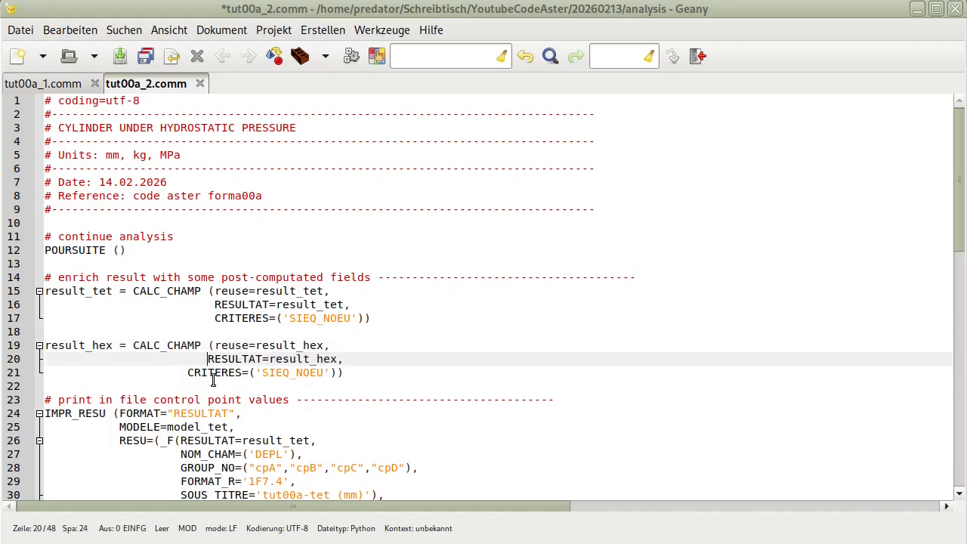
click(188, 372)
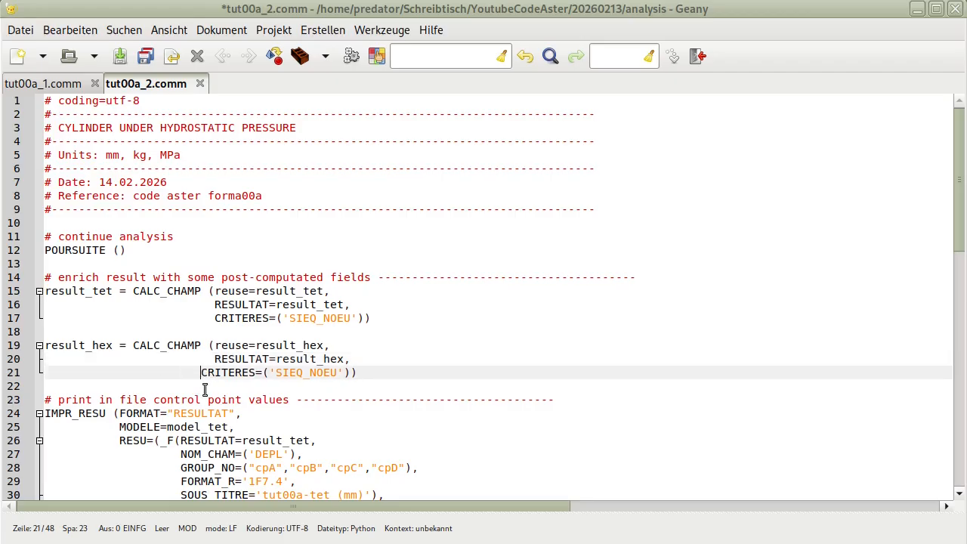
click(119, 55)
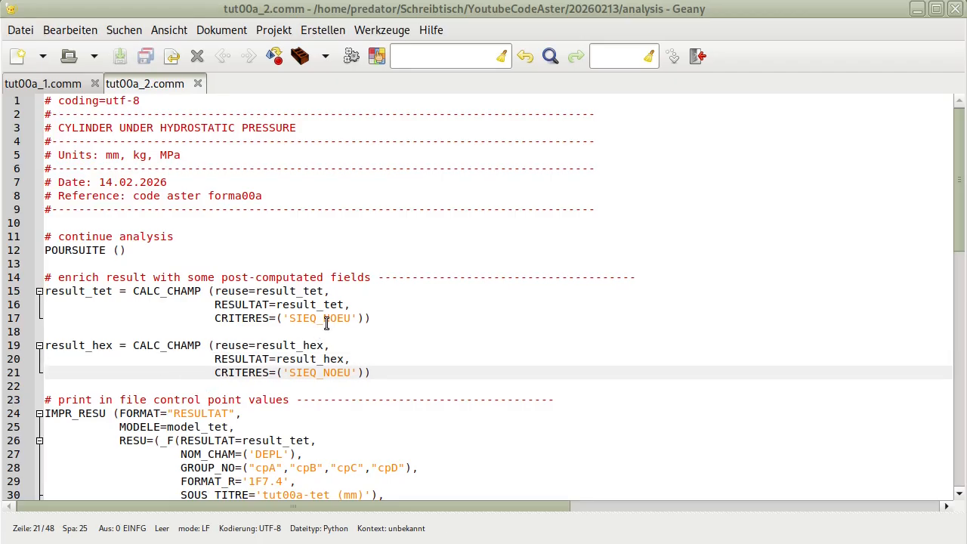
Highlight the control point values comment, then review the Control Points description of cpA, cpD, cpB and cpC in the cylinder PDF in Okular
scroll(327, 322, down, 6)
drag(290, 151, 35, 150)
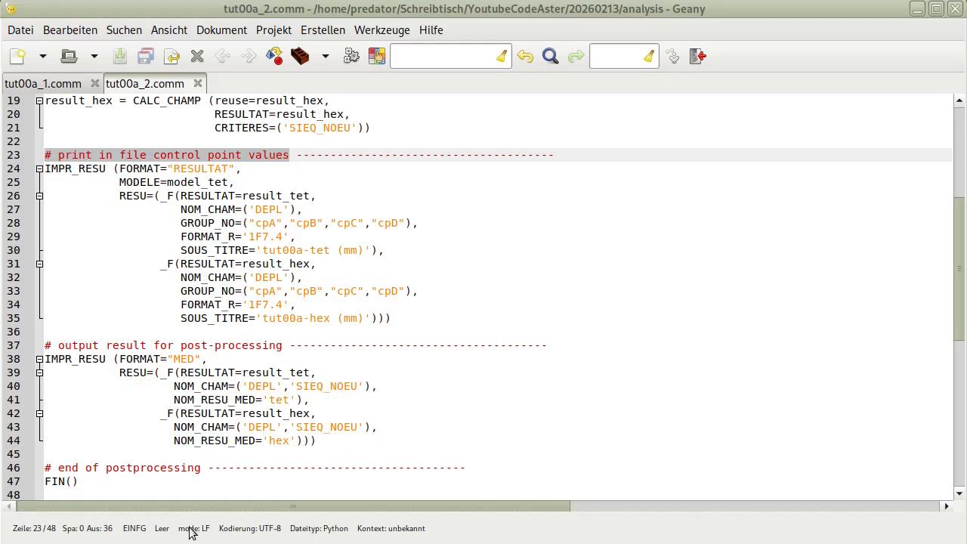
key(alt+Tab)
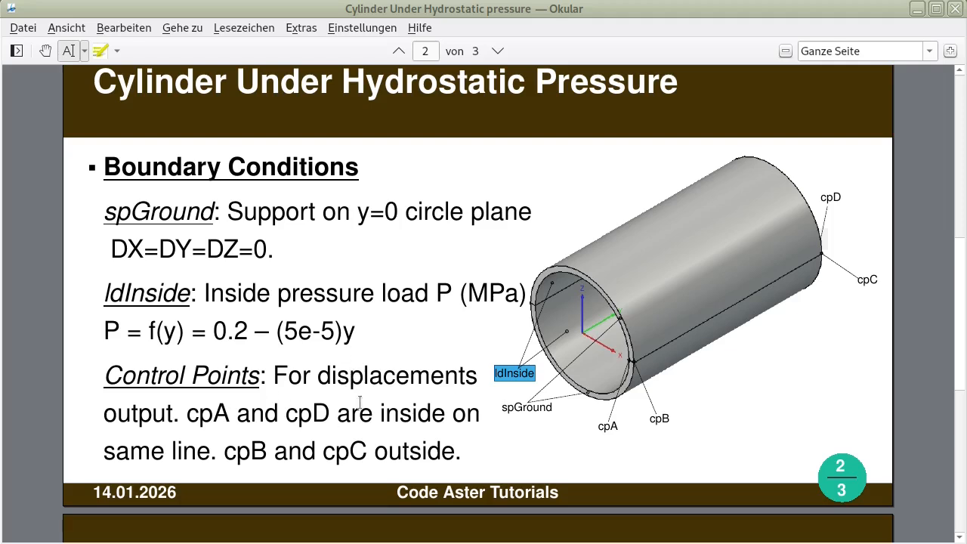
drag(188, 413, 228, 419)
drag(287, 415, 330, 414)
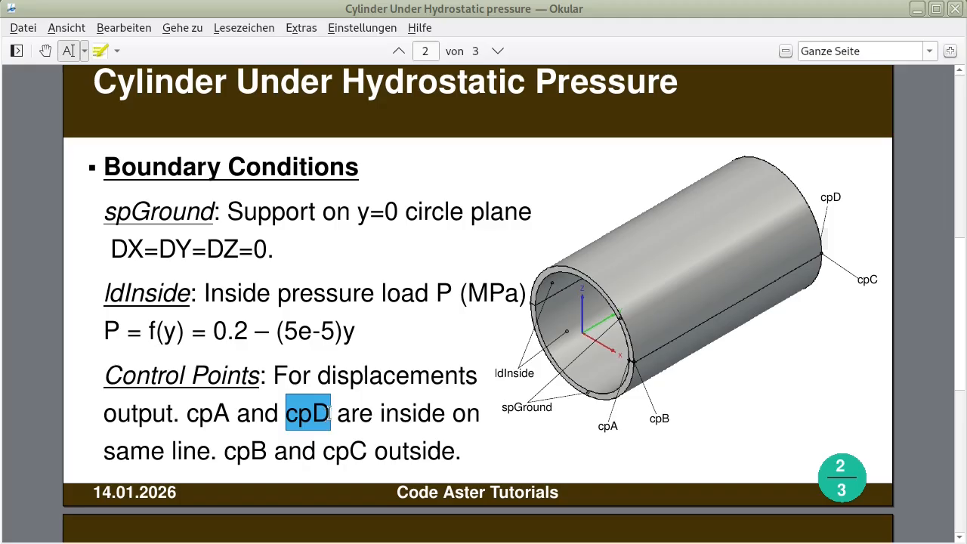
drag(210, 451, 364, 453)
drag(276, 374, 176, 420)
Point out the cpA, cpB, cpC and cpD labels on the cylinder figure, then return to tut00a_2.comm in Geany
click(597, 432)
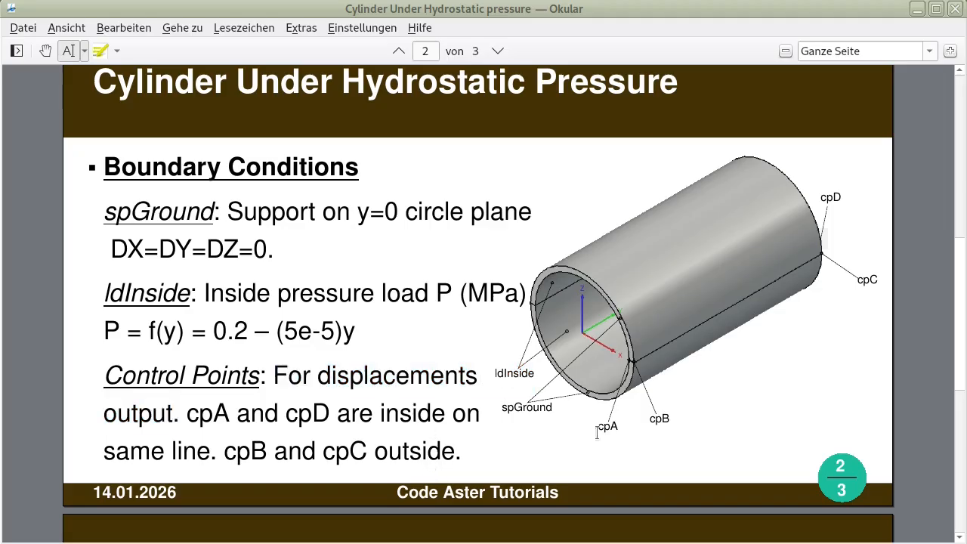
drag(597, 437, 863, 331)
drag(866, 279, 882, 280)
drag(821, 197, 808, 324)
mouse_move(204, 543)
click(158, 518)
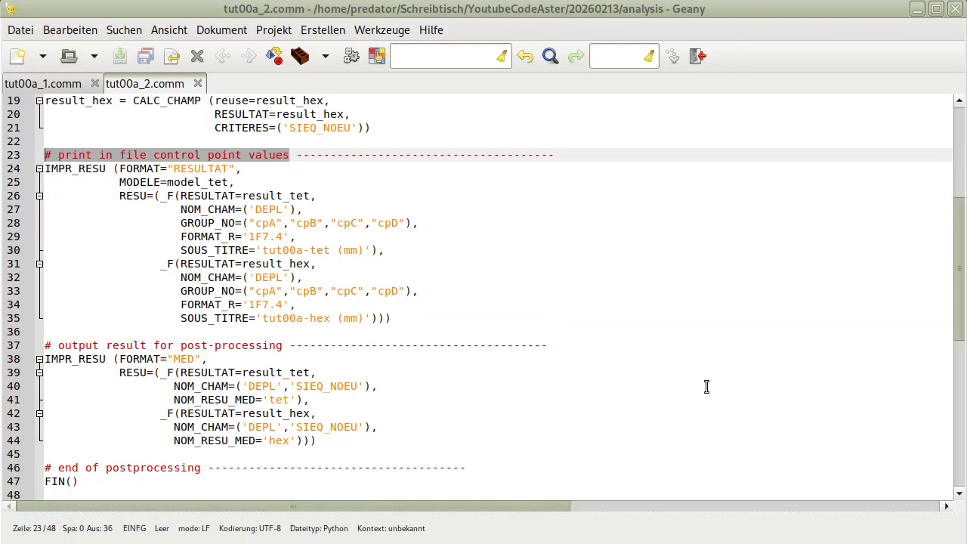
Extend the comment above the first IMPR_RESU to read "print in file control point cpA, cpB, cpC and cpD values"
click(302, 277)
drag(289, 155, 50, 155)
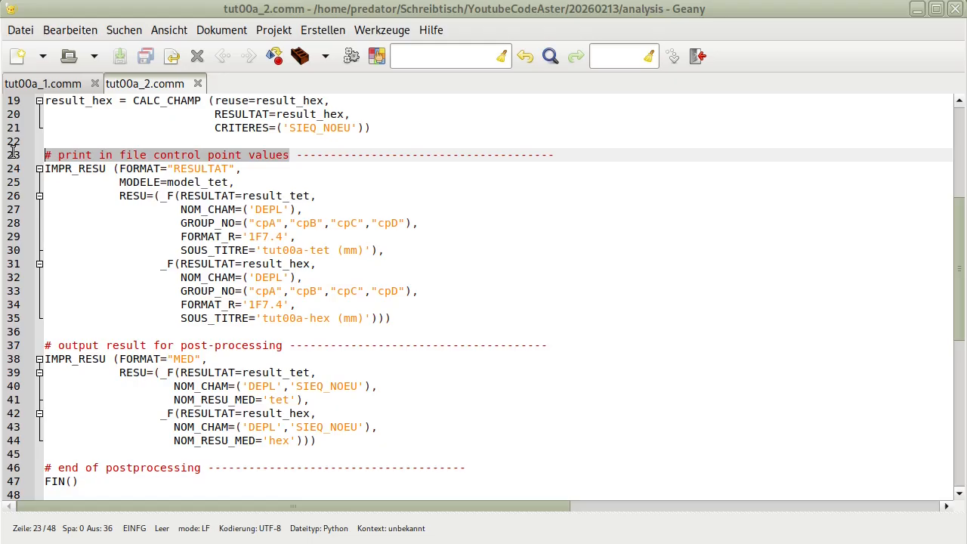
click(270, 169)
click(241, 155)
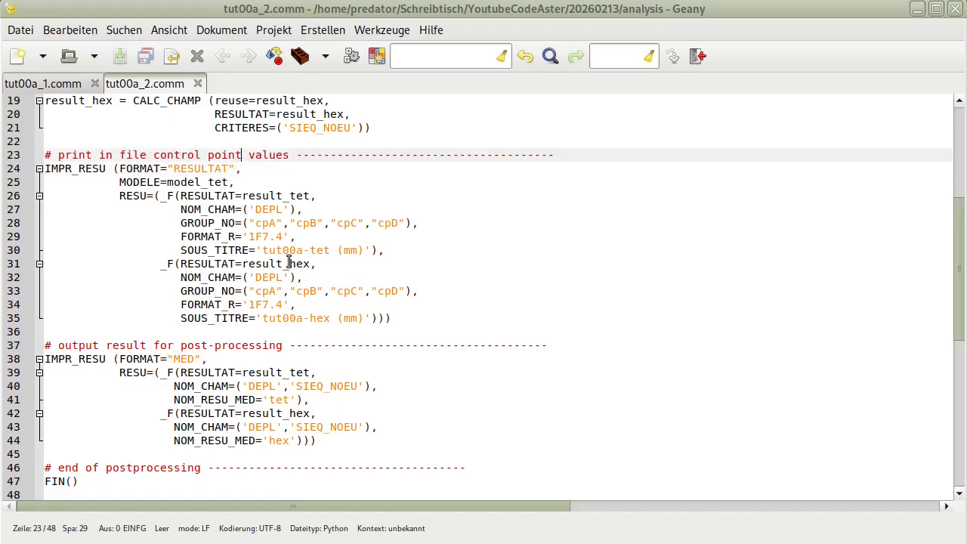
text(cpA, )
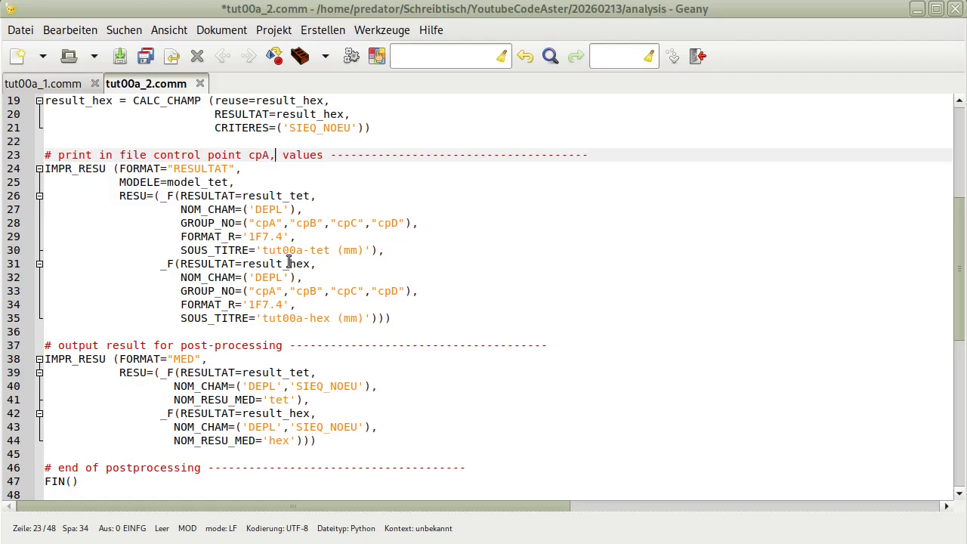
text(cpB, cpC and )
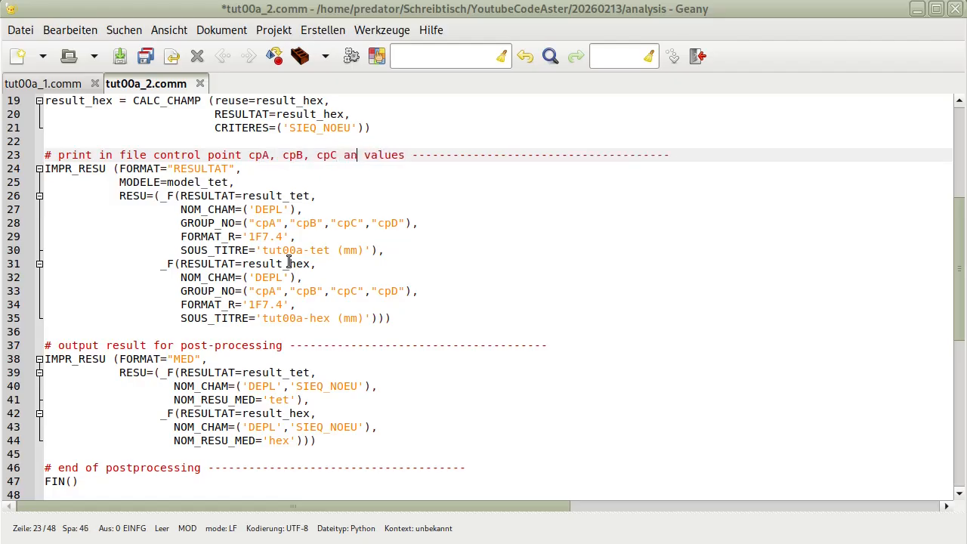
text(cpD)
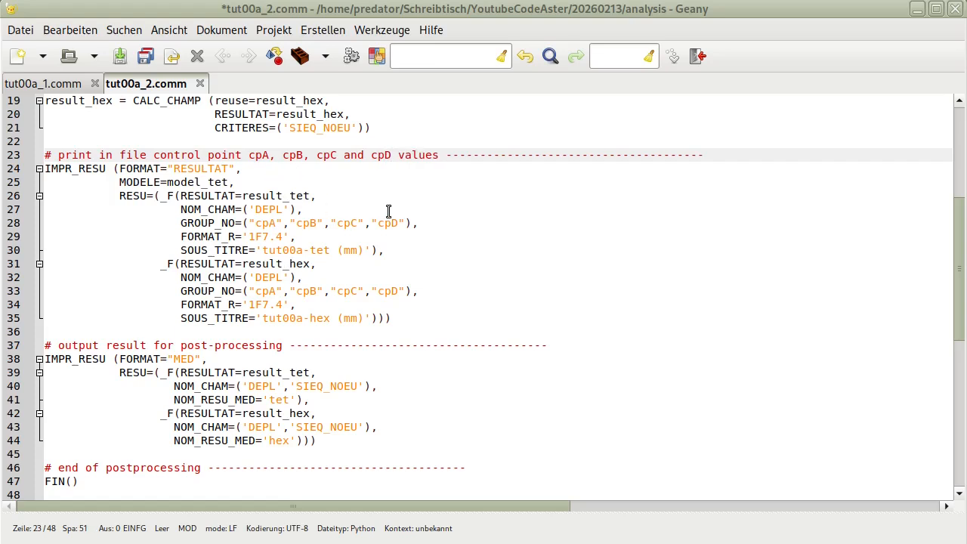
Highlight IMPR_RESU and its RESULTAT format, then search the Code_Aster documents list in the browser for IMPR_R and open u4.91.01
double_click(72, 169)
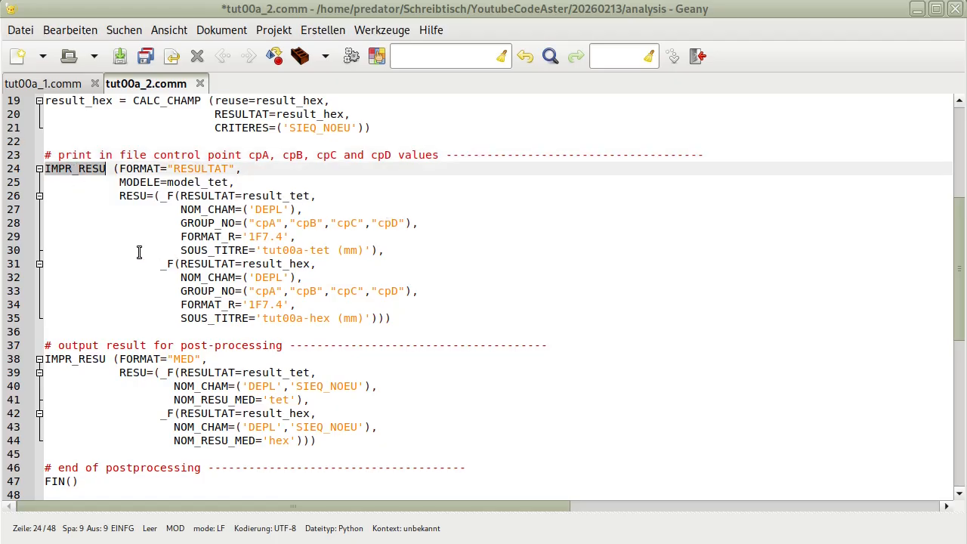
double_click(200, 169)
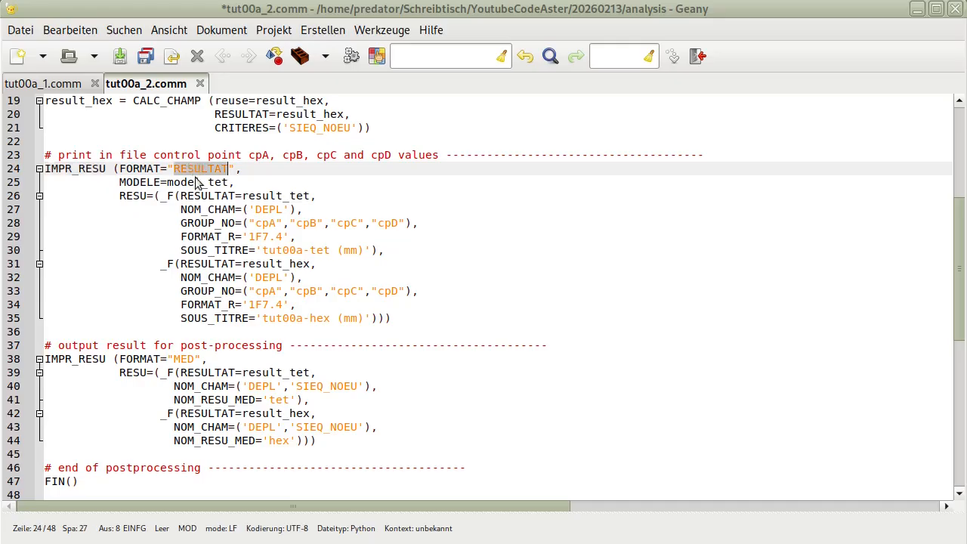
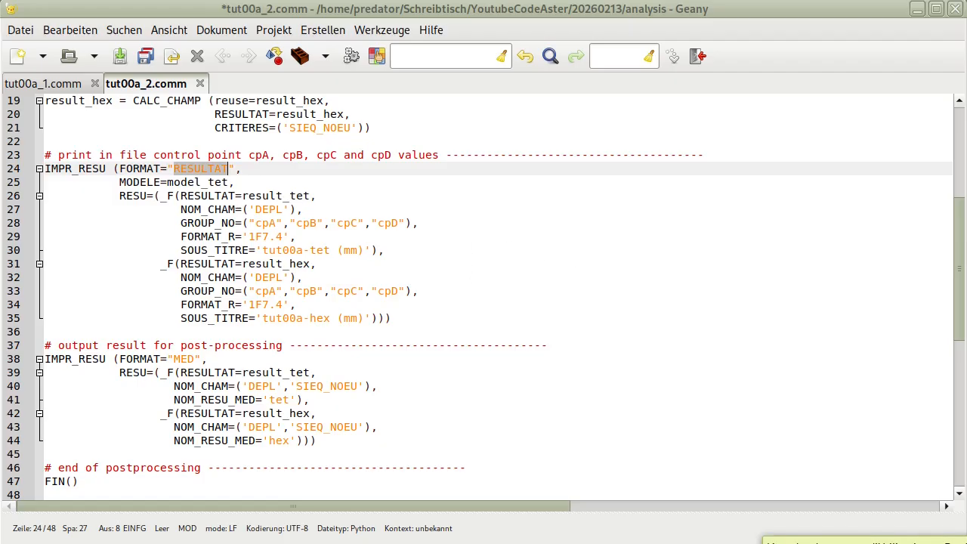
key(alt+Tab)
scroll(585, 282, down, 4)
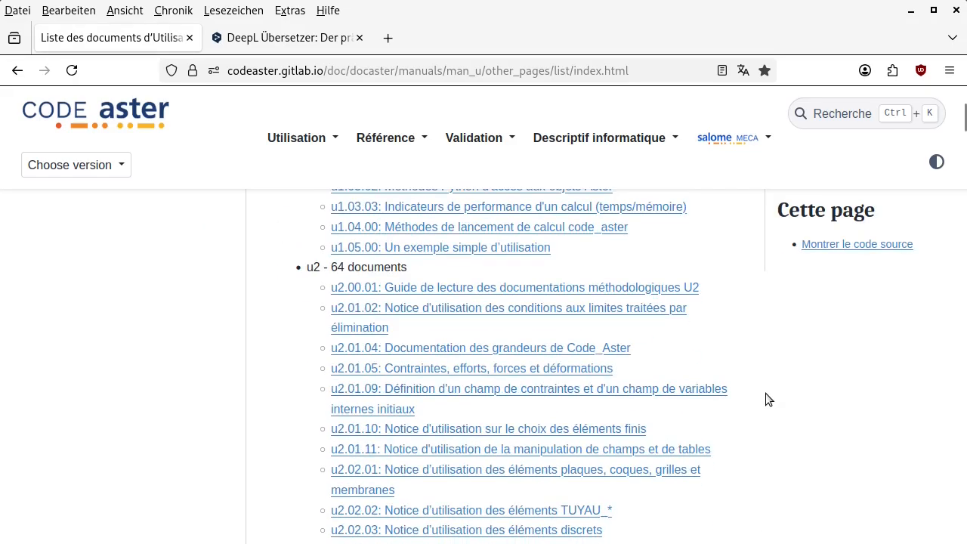
key(ctrl+f)
text(IMPR)
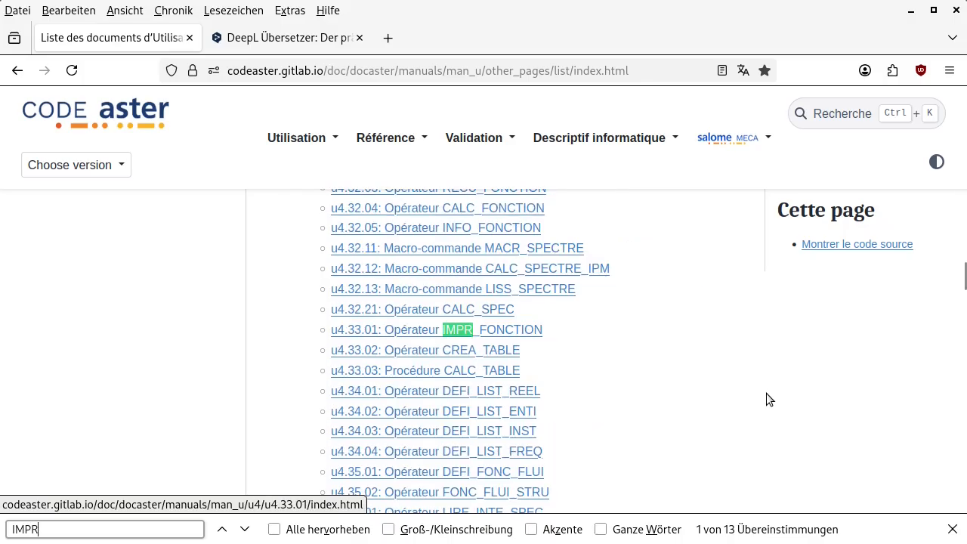
text(_R)
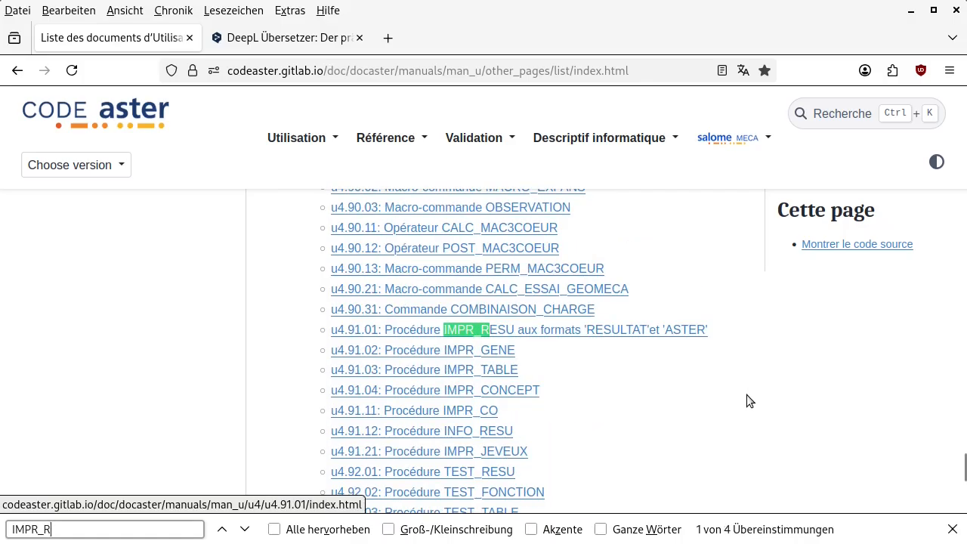
click(597, 334)
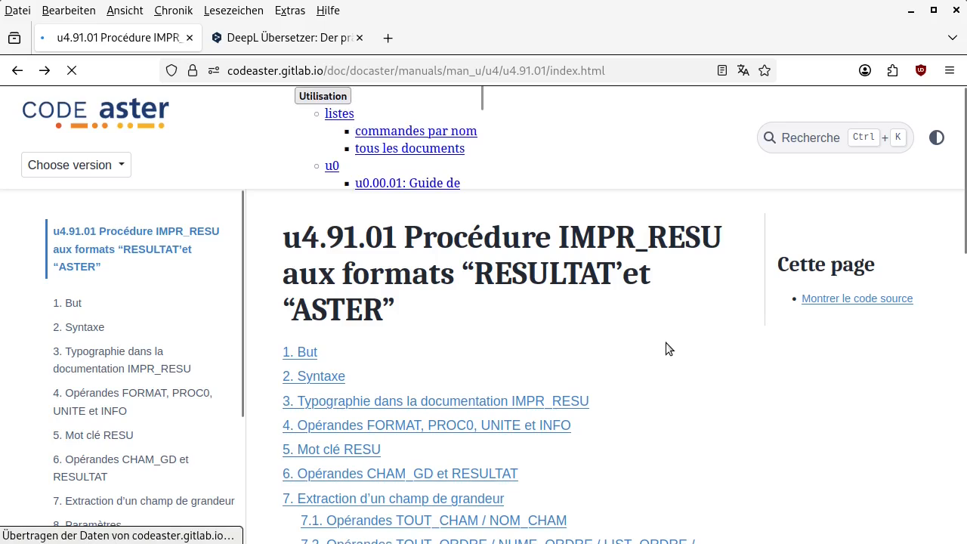
Open the Syntaxe section of IMPR_RESU and examine its FORMAT options, highlighting the MED default and GMSH
scroll(658, 336, down, 5)
scroll(658, 336, up, 5)
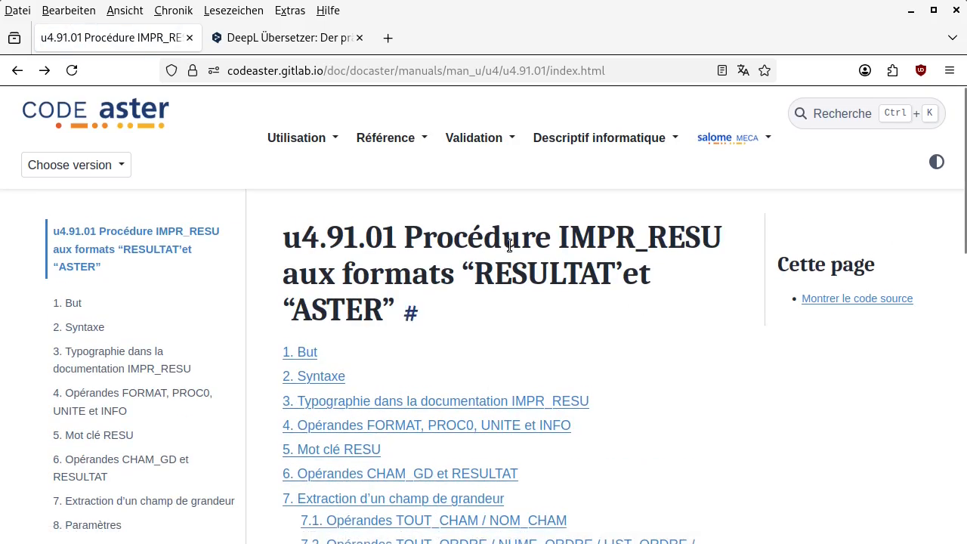
click(327, 377)
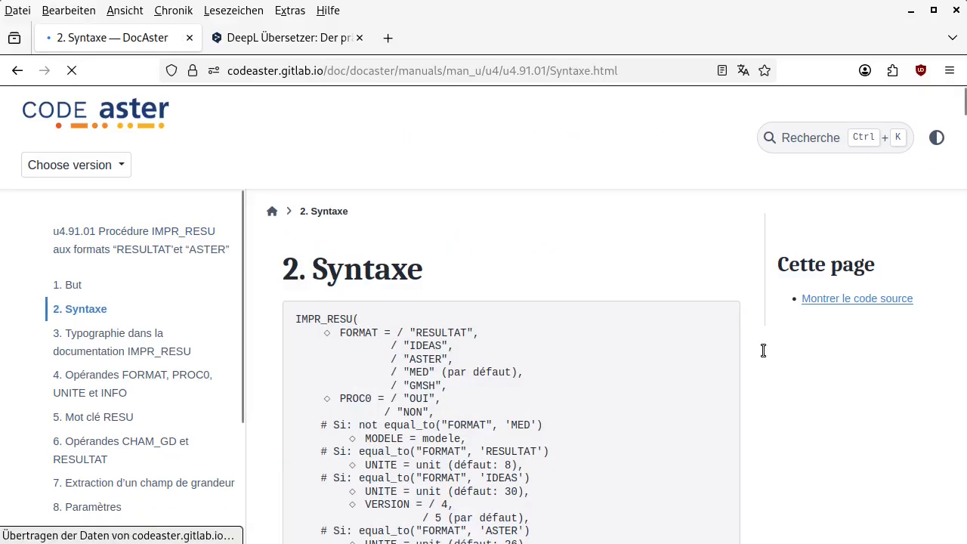
scroll(763, 350, down, 3)
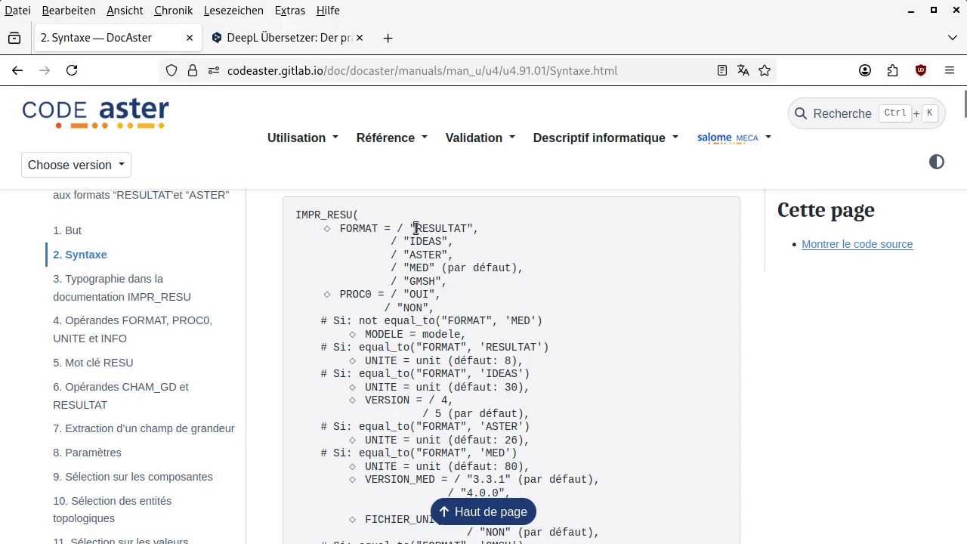
drag(339, 228, 439, 254)
click(419, 262)
drag(513, 268, 454, 266)
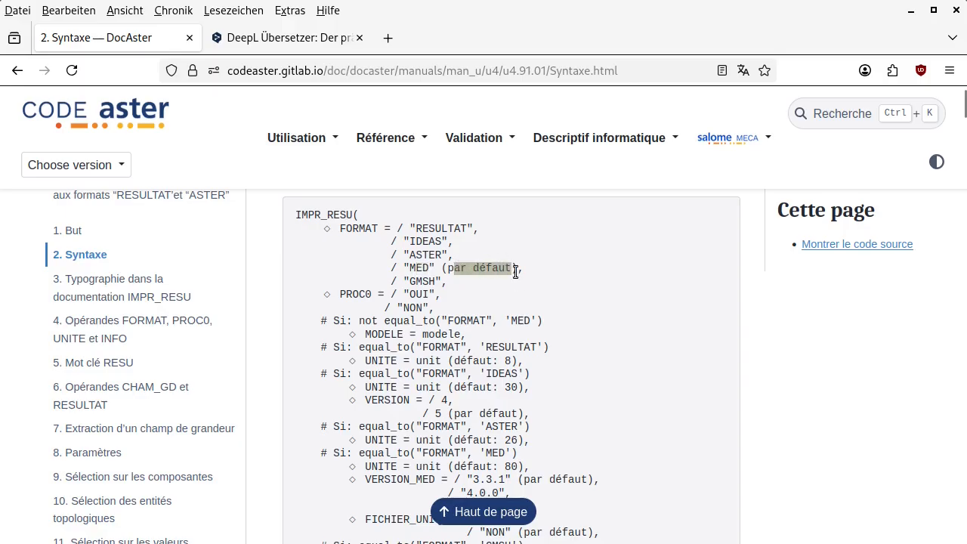
double_click(423, 282)
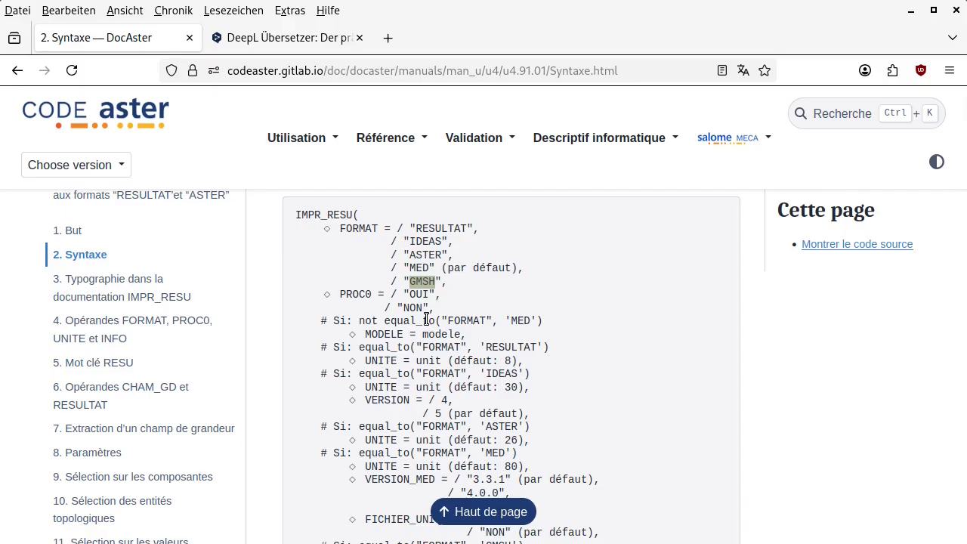
Open section 6 on the CHAM_GD and RESULTAT operands and translate its heading and introductory paragraph into English with DeepL
click(120, 387)
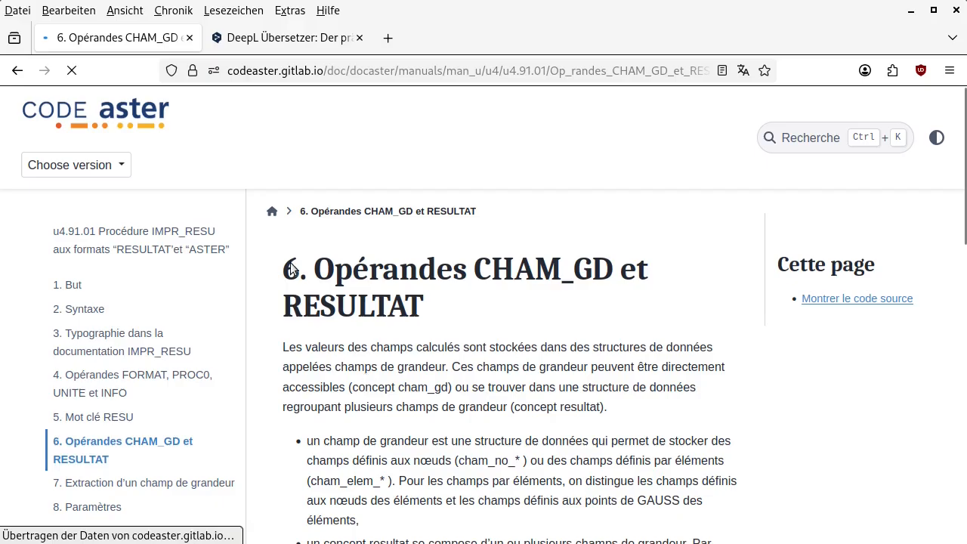
drag(278, 269, 661, 412)
key(ctrl+c)
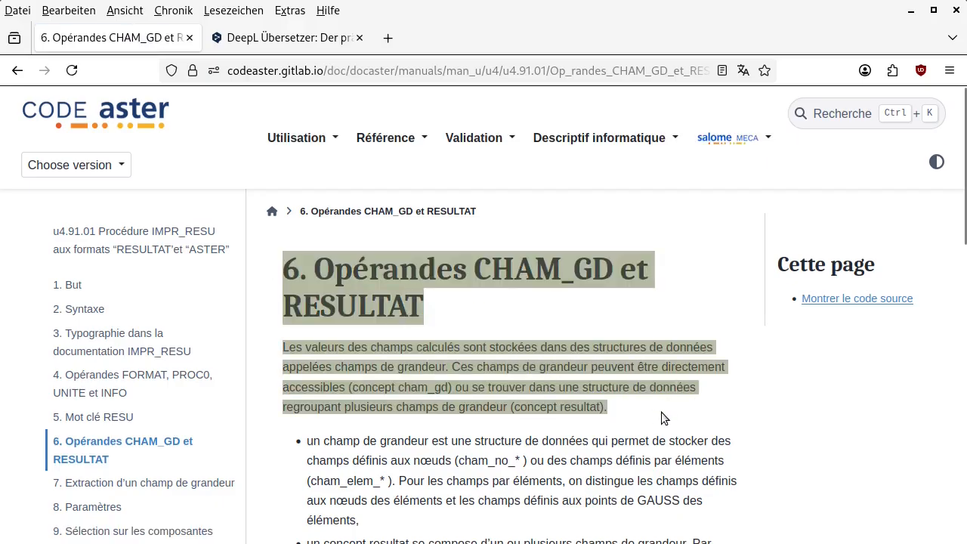
click(286, 34)
click(313, 333)
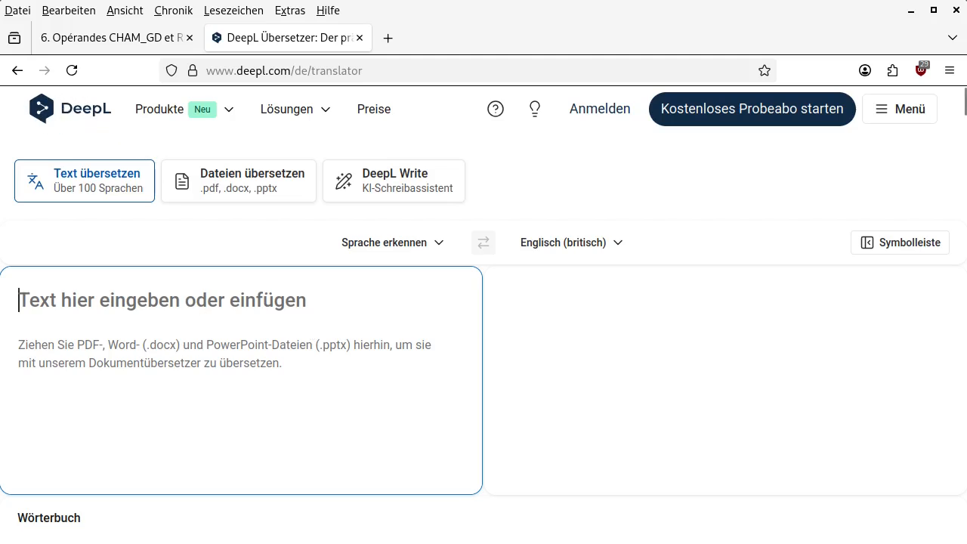
key(ctrl+v)
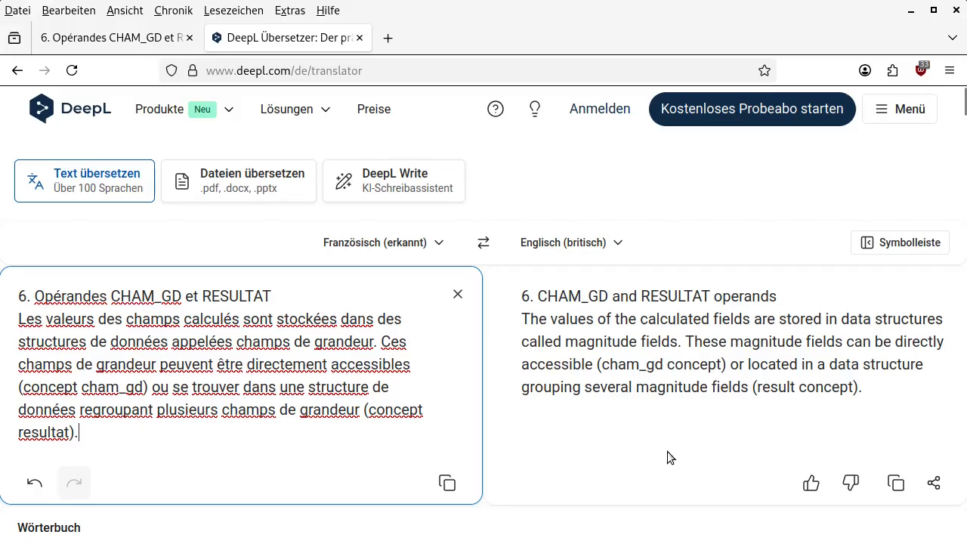
key(ctrl+Tab)
Switch back to tut00a_2.comm in Geany and highlight the FORMAT and MODELE=model_tet arguments of the first IMPR_RESU
click(846, 543)
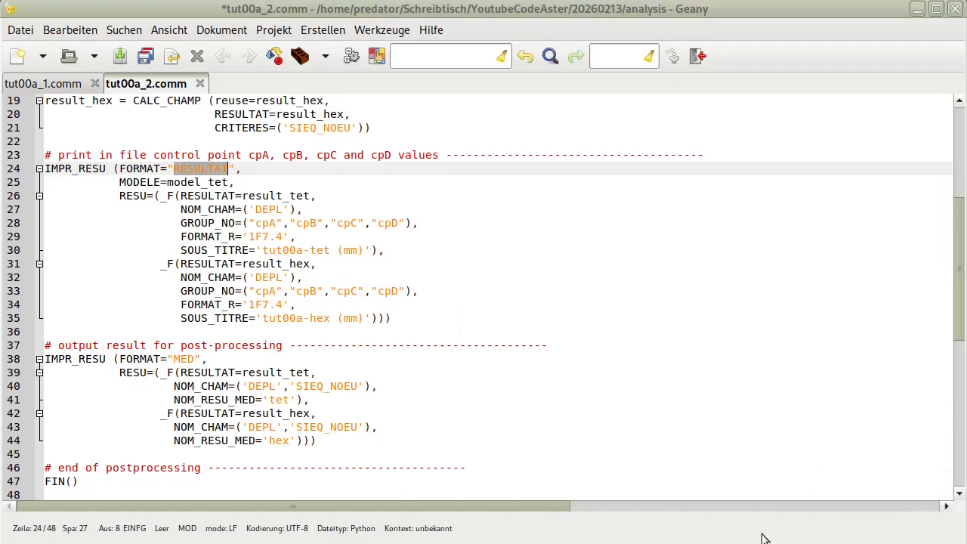
click(140, 174)
drag(119, 168, 231, 170)
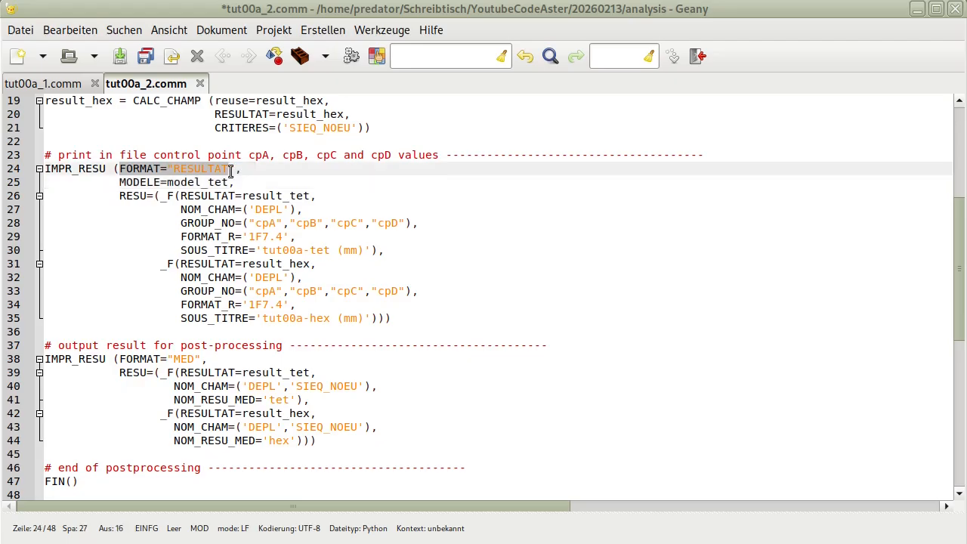
drag(120, 184, 168, 183)
double_click(186, 182)
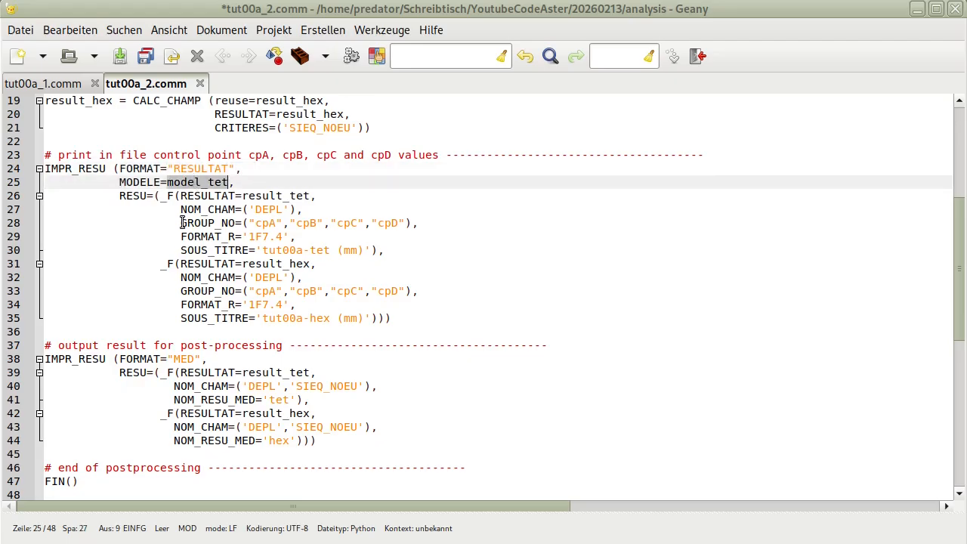
Find the model_tet definition in tut00a_1.comm and highlight its name and the section comment above it
click(66, 83)
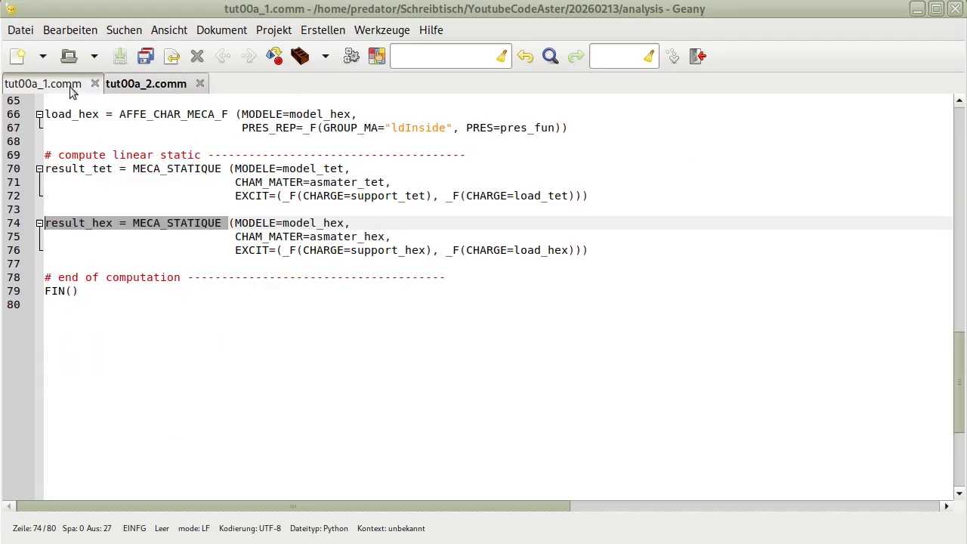
scroll(291, 333, up, 7)
scroll(214, 275, up, 7)
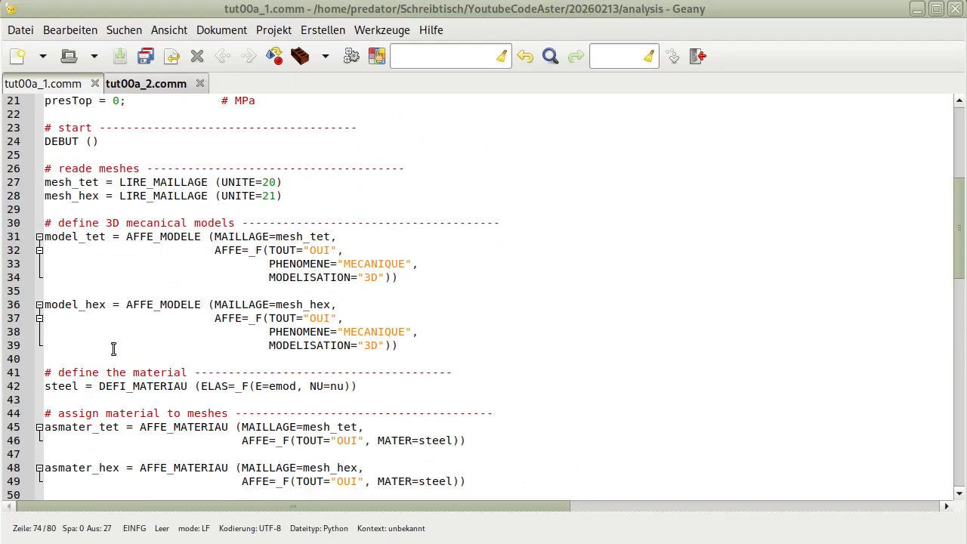
double_click(73, 238)
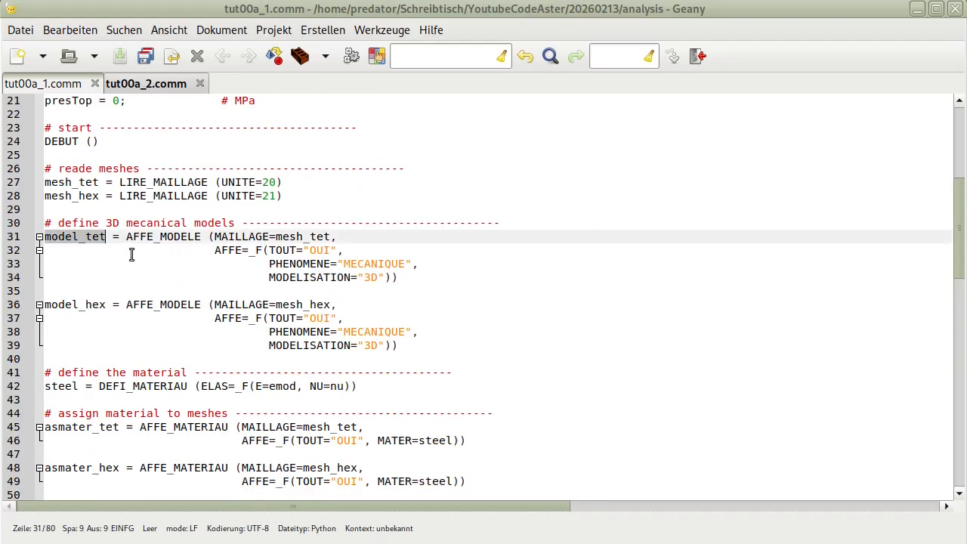
double_click(230, 223)
drag(229, 223, 46, 223)
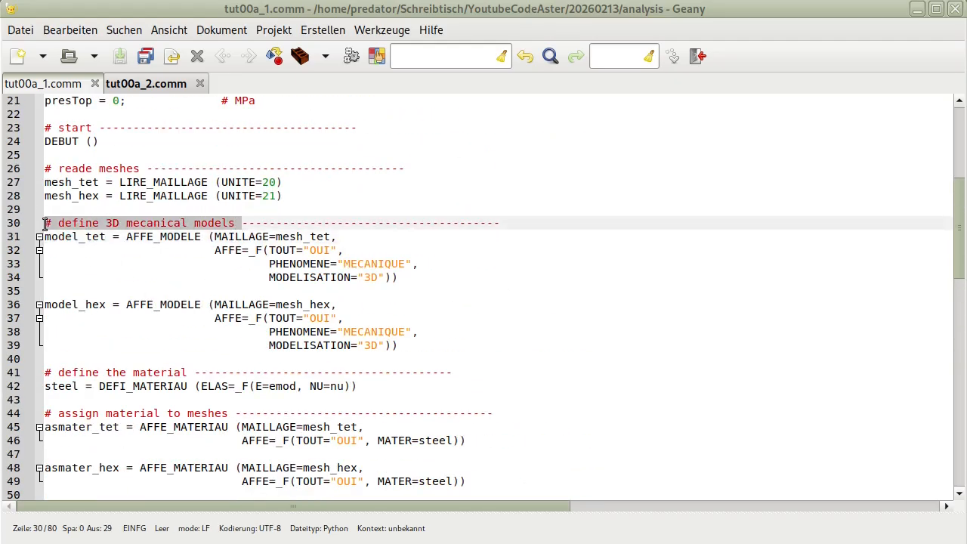
Return to tut00a_2.comm and highlight RESU, RESULTAT=result_tet and the NOM_CHAM 'DEPL' entry in the first IMPR_RESU
click(143, 85)
double_click(132, 194)
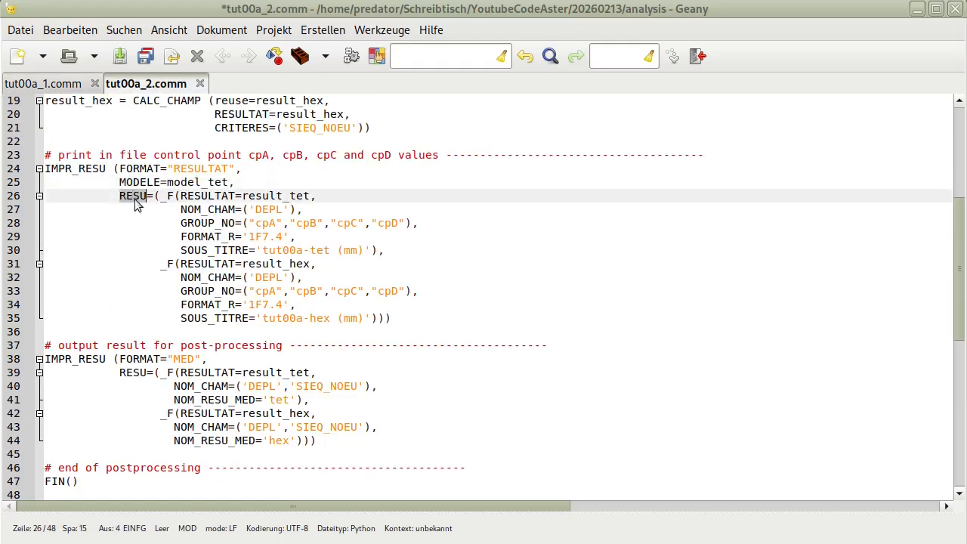
click(200, 195)
drag(309, 196, 181, 196)
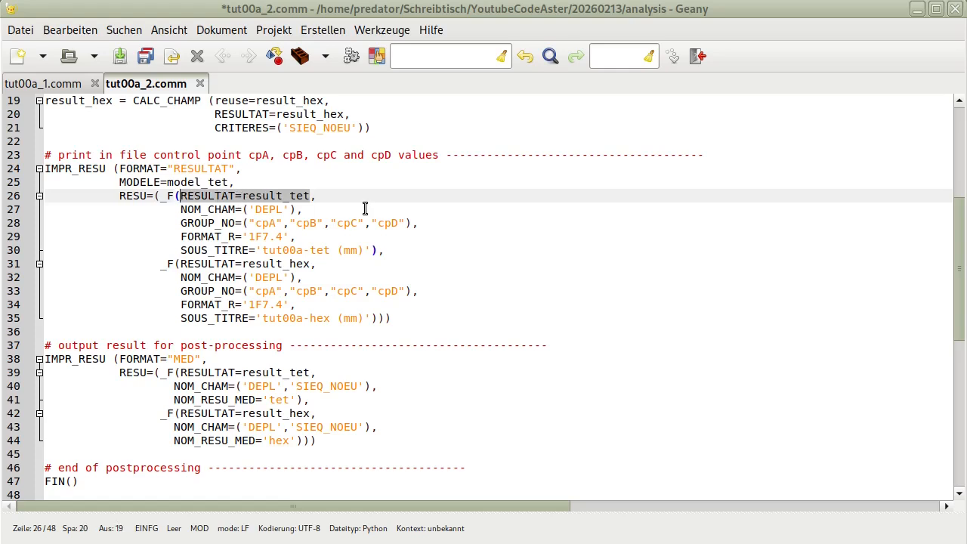
double_click(203, 209)
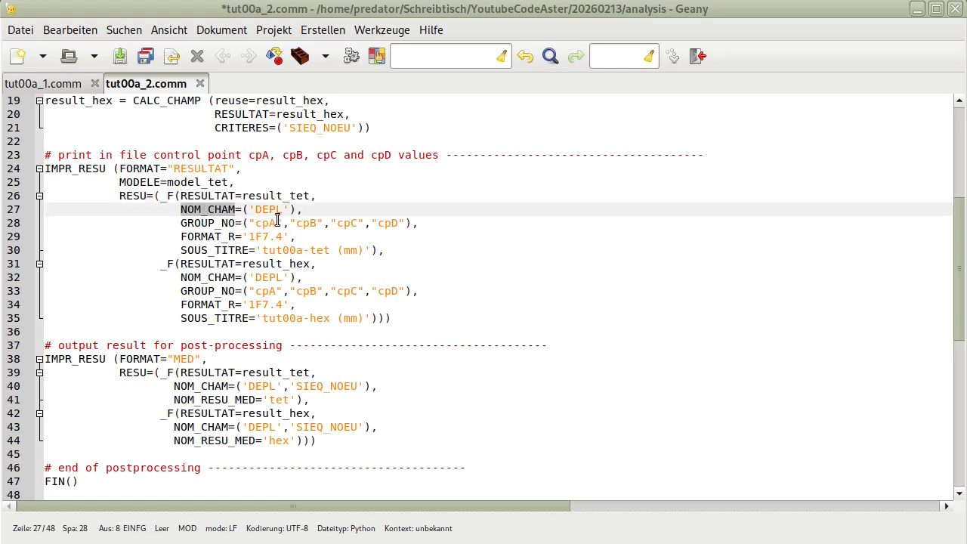
drag(296, 209, 191, 209)
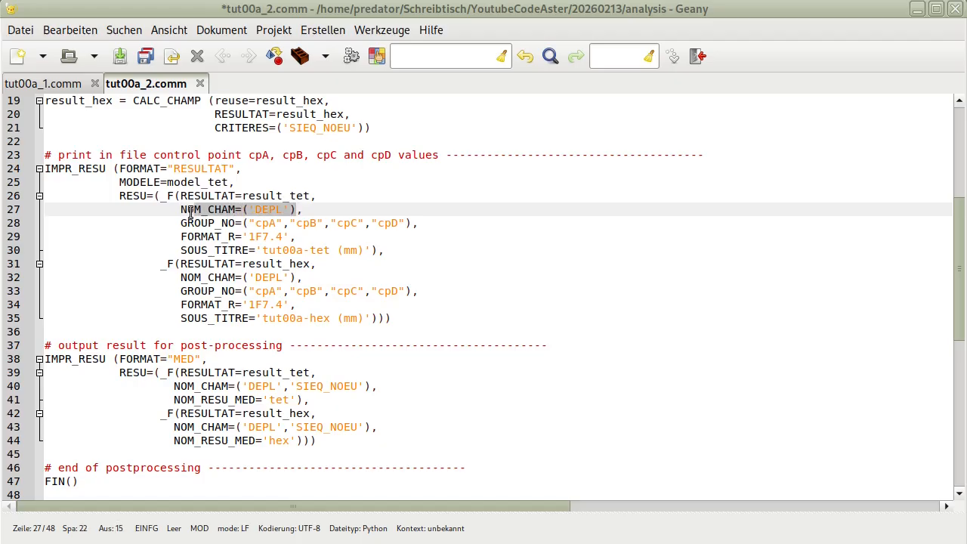
Highlight the GROUP_NO control points cpA to cpD and the FORMAT_R value 1F7.4, then select the whole result_tet block
double_click(210, 224)
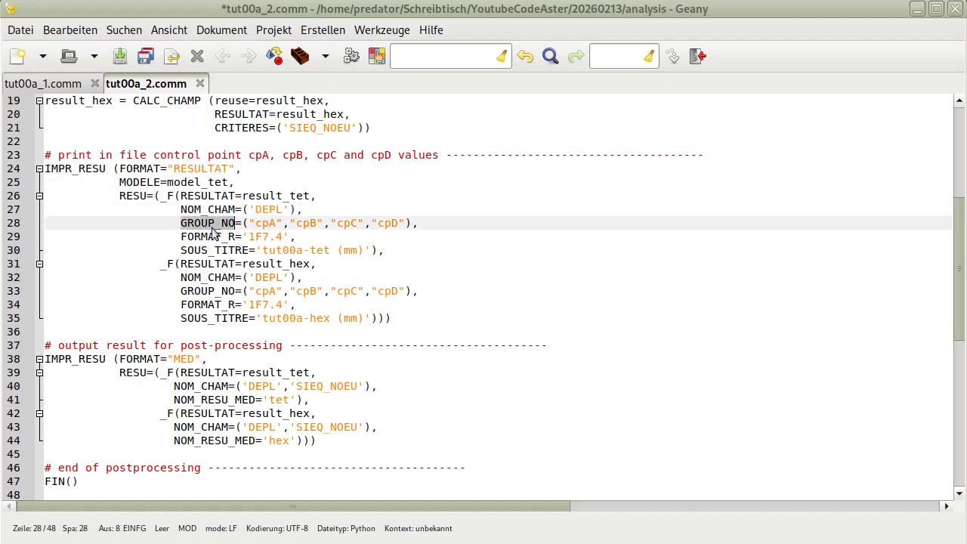
drag(255, 223, 406, 223)
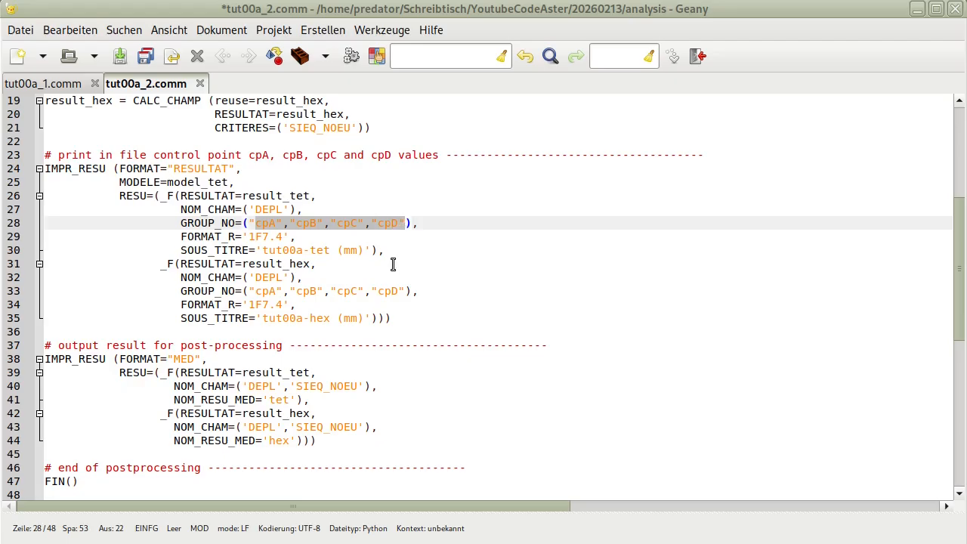
double_click(209, 236)
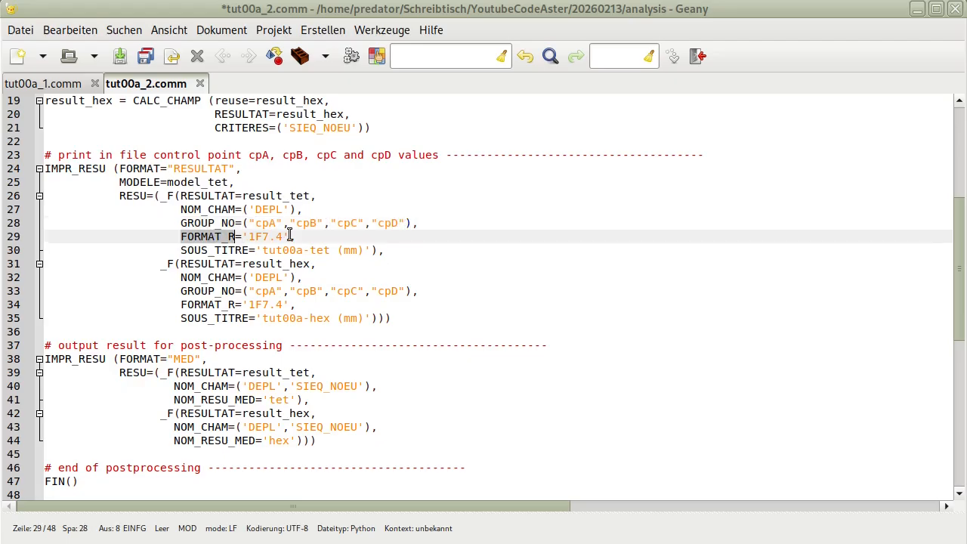
drag(285, 235, 248, 237)
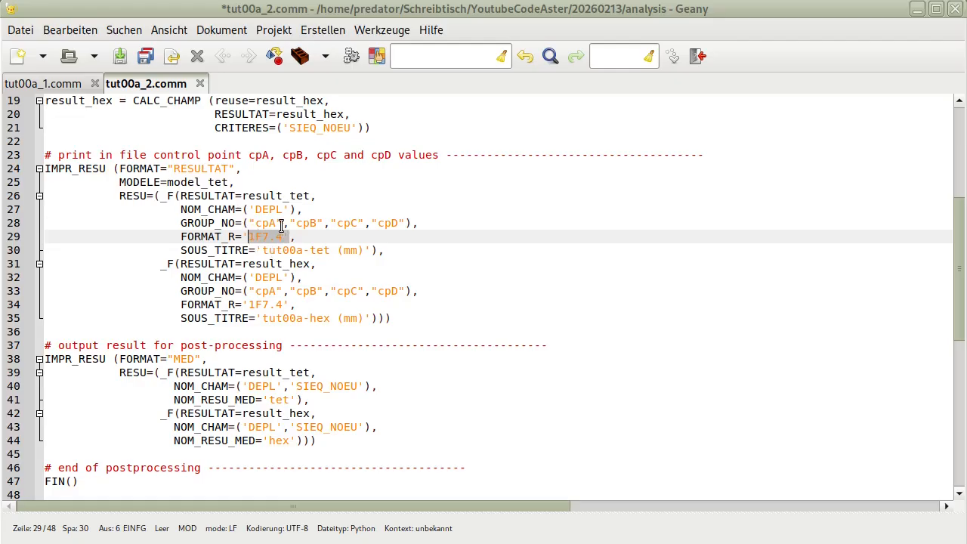
click(276, 195)
double_click(277, 195)
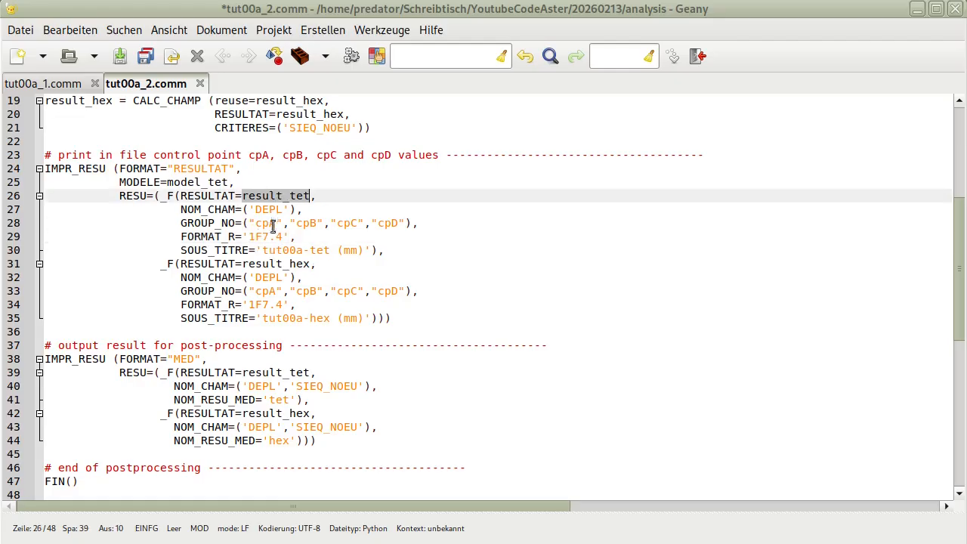
drag(160, 197, 385, 252)
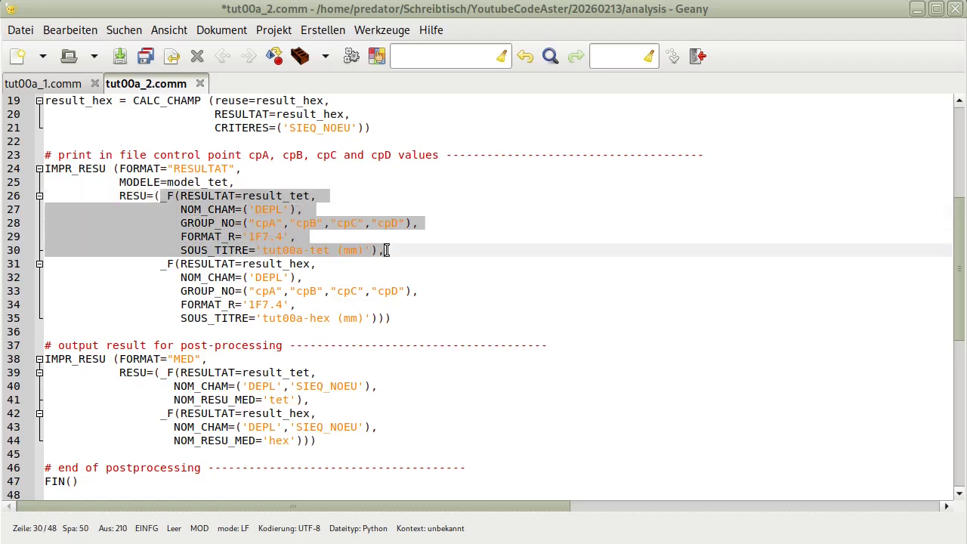
Check the result_hex entry of the RESULTAT output block, from its DEPL field to its subtitle, and save tut00a_2.comm
click(387, 260)
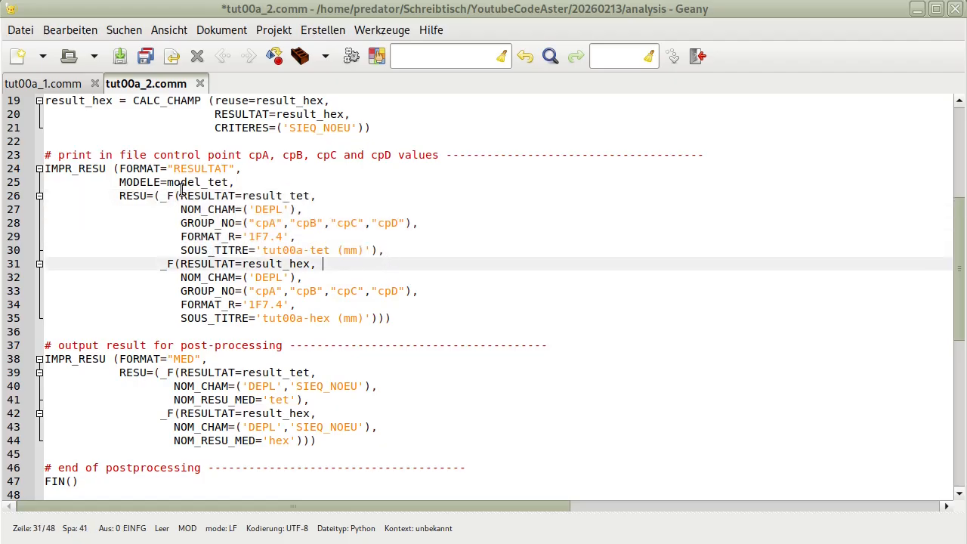
double_click(166, 195)
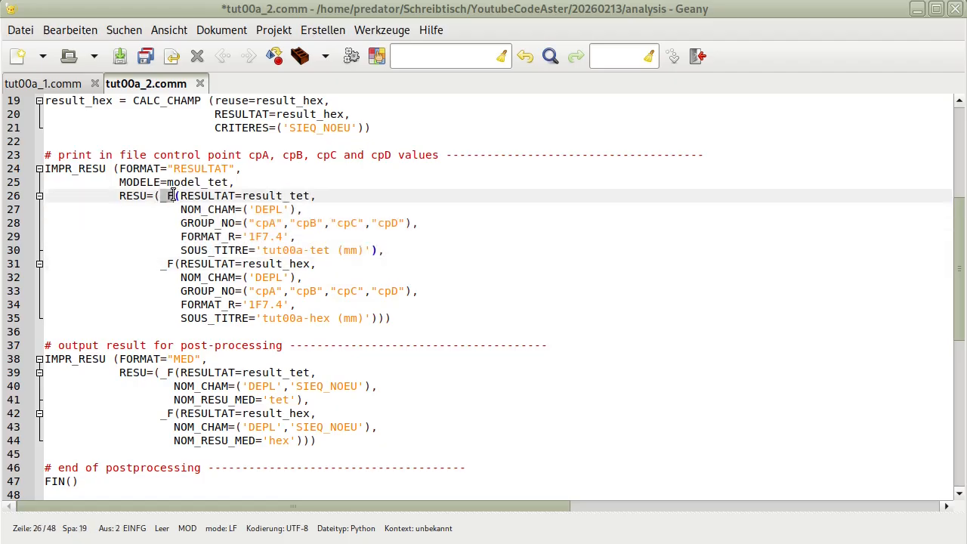
double_click(164, 264)
triple_click(264, 263)
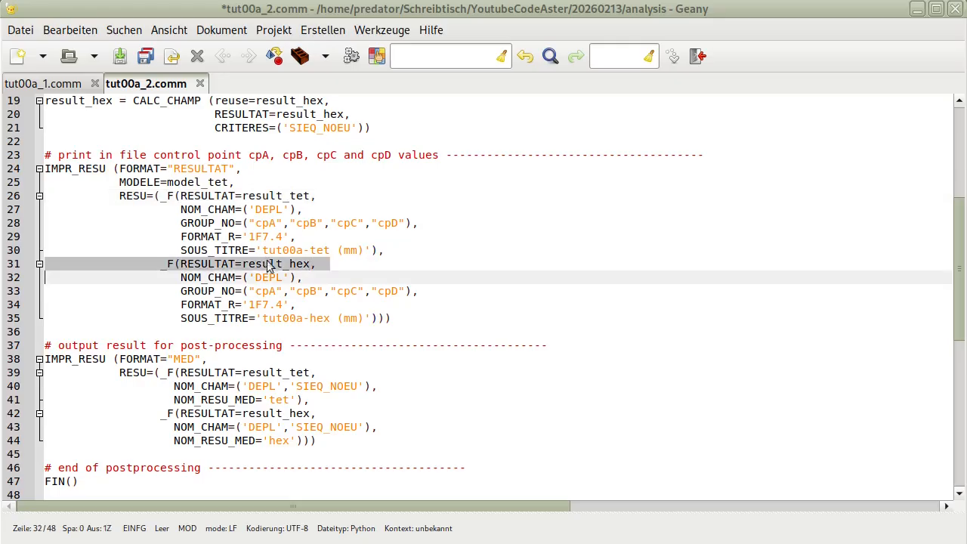
double_click(292, 264)
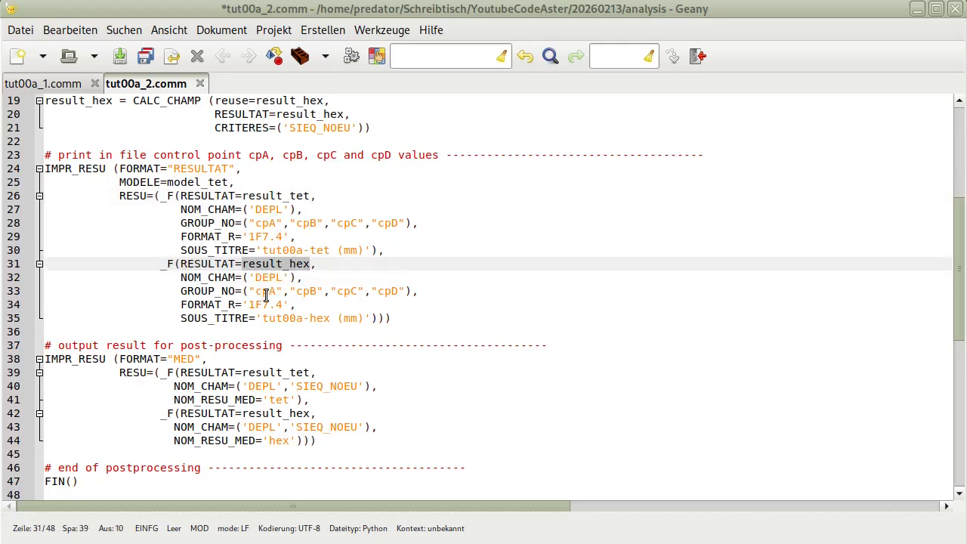
drag(290, 278, 173, 277)
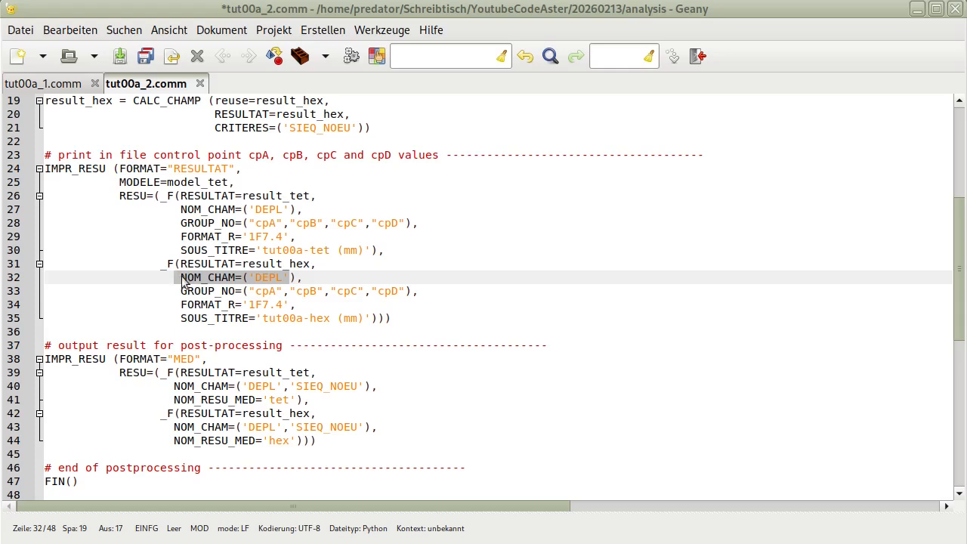
click(422, 292)
drag(376, 292, 191, 290)
drag(298, 302, 188, 304)
drag(390, 318, 181, 318)
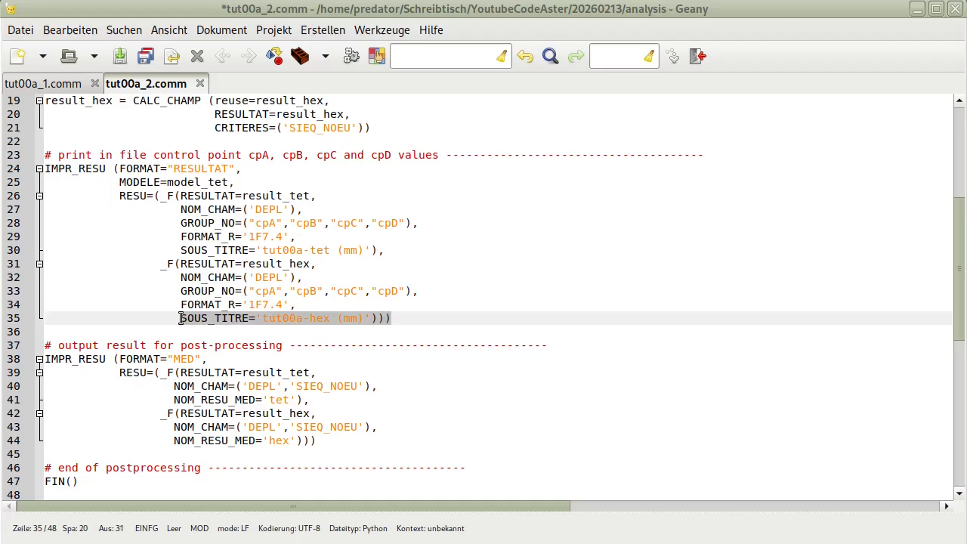
click(390, 335)
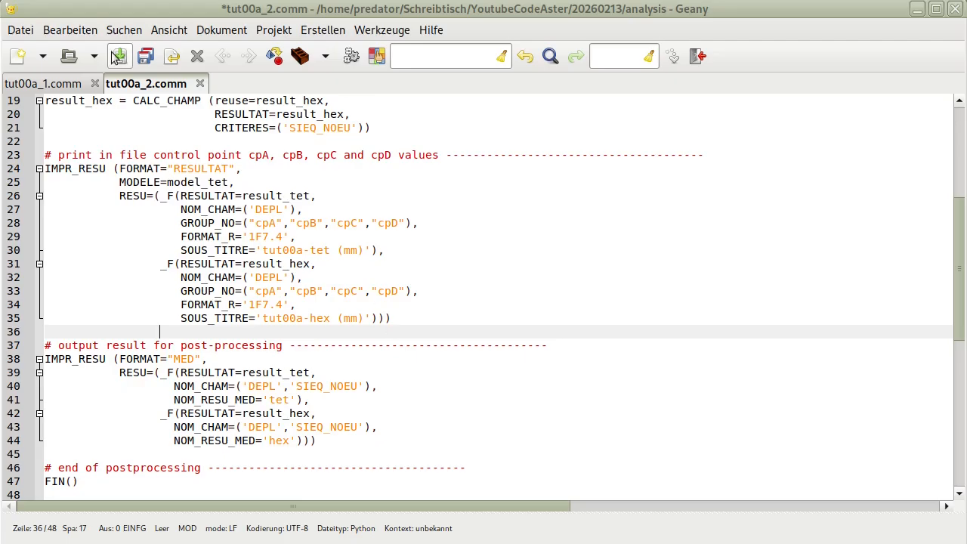
key(ctrl+s)
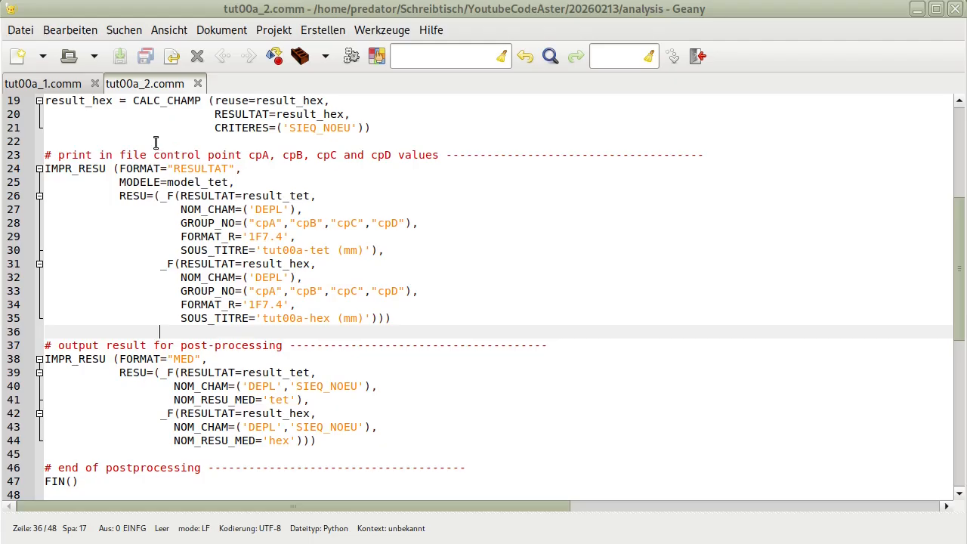
Examine the MED output block for post-processing, including its format, result names, NOM_CHAM fields and NOM_RESU_MED entries
double_click(200, 168)
click(244, 276)
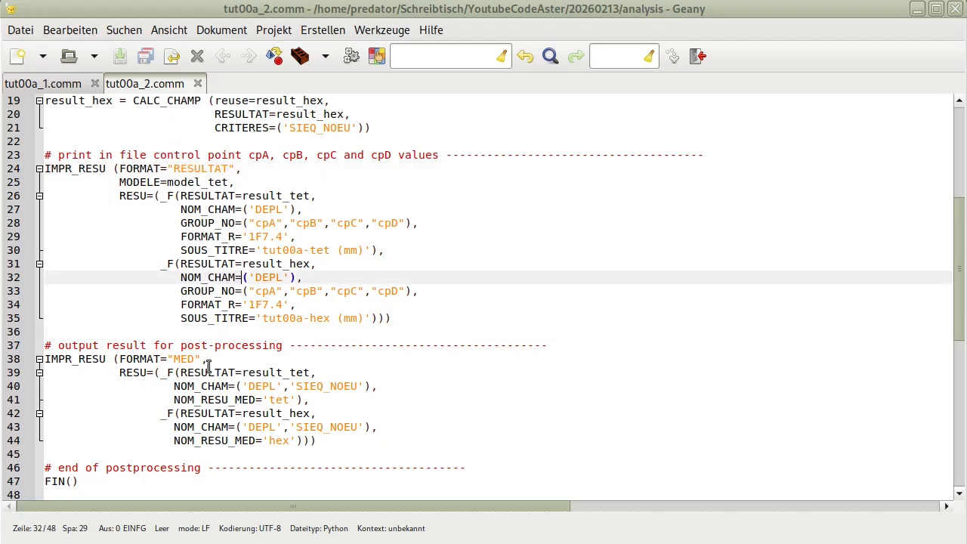
scroll(194, 349, down, 2)
drag(278, 291, 45, 291)
click(169, 317)
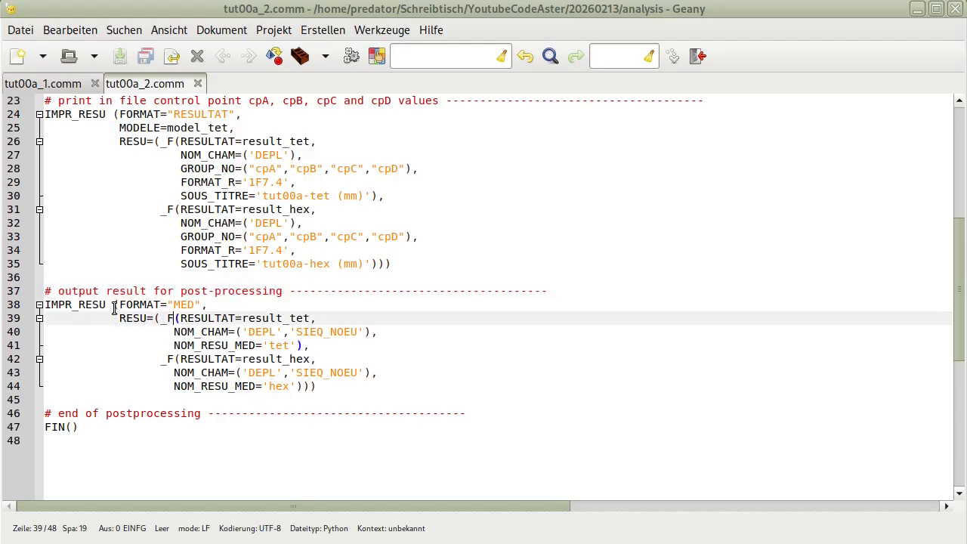
double_click(91, 305)
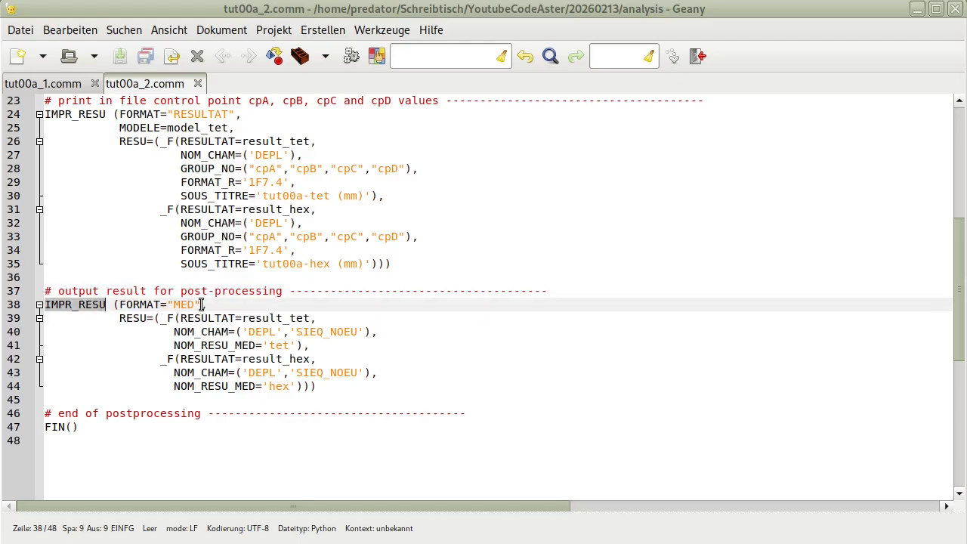
drag(201, 305, 127, 302)
double_click(133, 318)
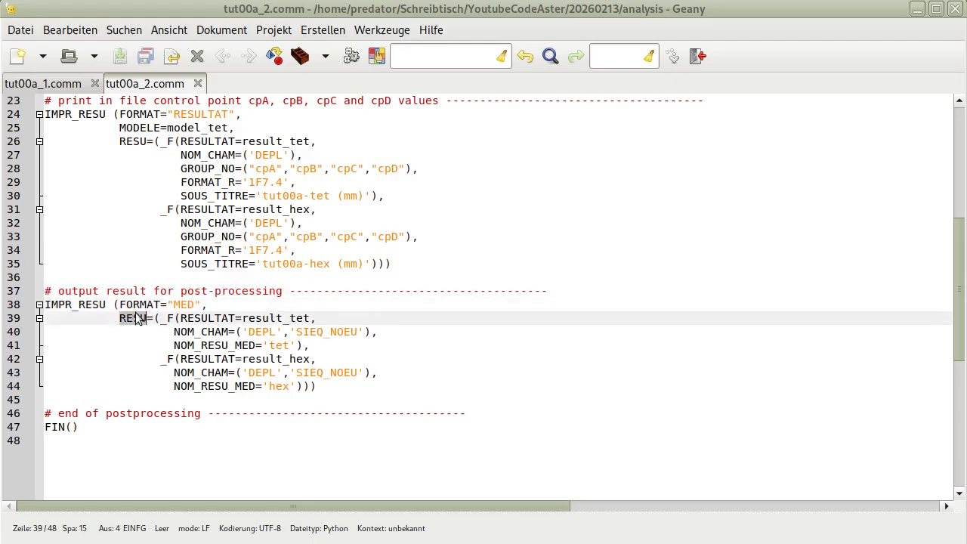
double_click(273, 317)
drag(179, 332, 377, 332)
click(180, 345)
drag(178, 345, 310, 345)
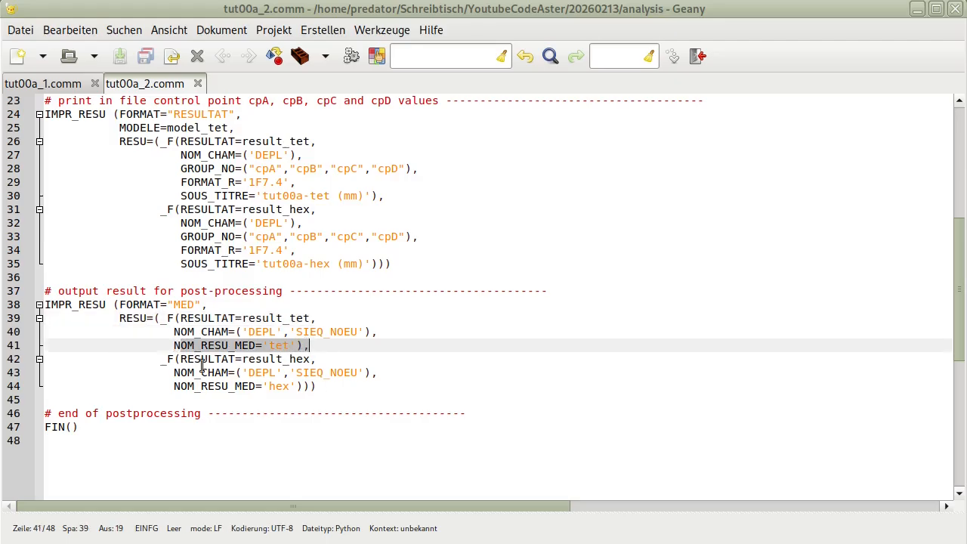
double_click(284, 359)
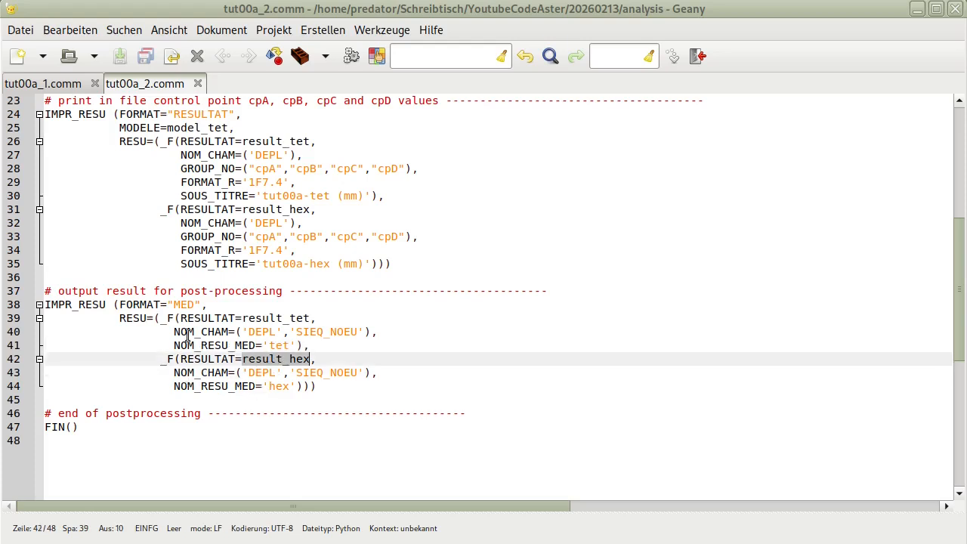
Check in tut00a_1.comm how result_tet and result_hex are computed with MECA_STATIQUE
click(47, 85)
scroll(108, 399, down, 15)
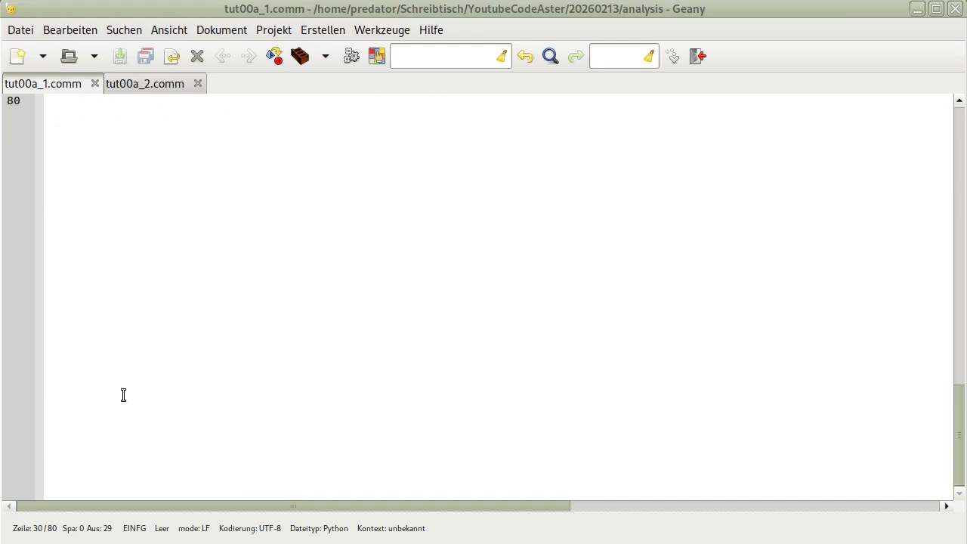
scroll(123, 395, up, 6)
double_click(75, 264)
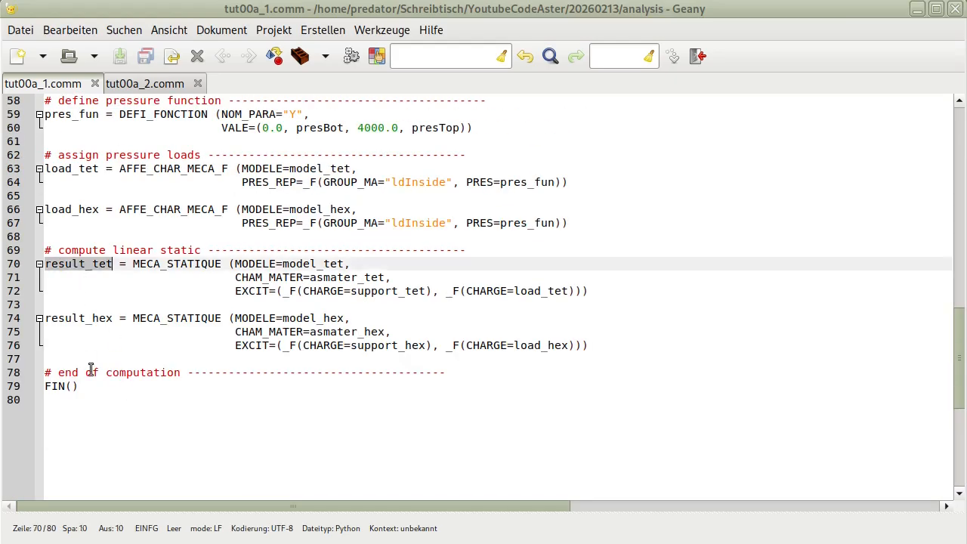
double_click(87, 318)
drag(227, 263, 45, 264)
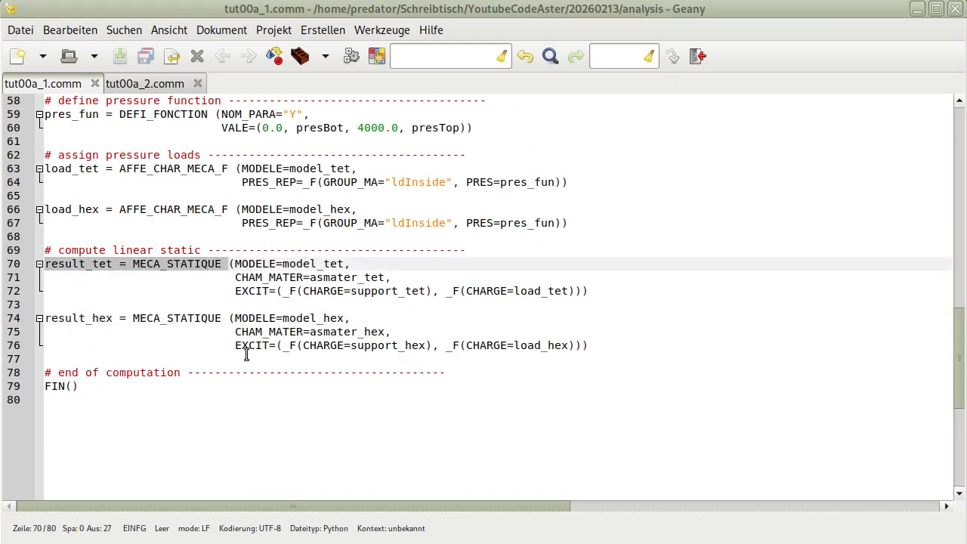
drag(224, 318, 46, 318)
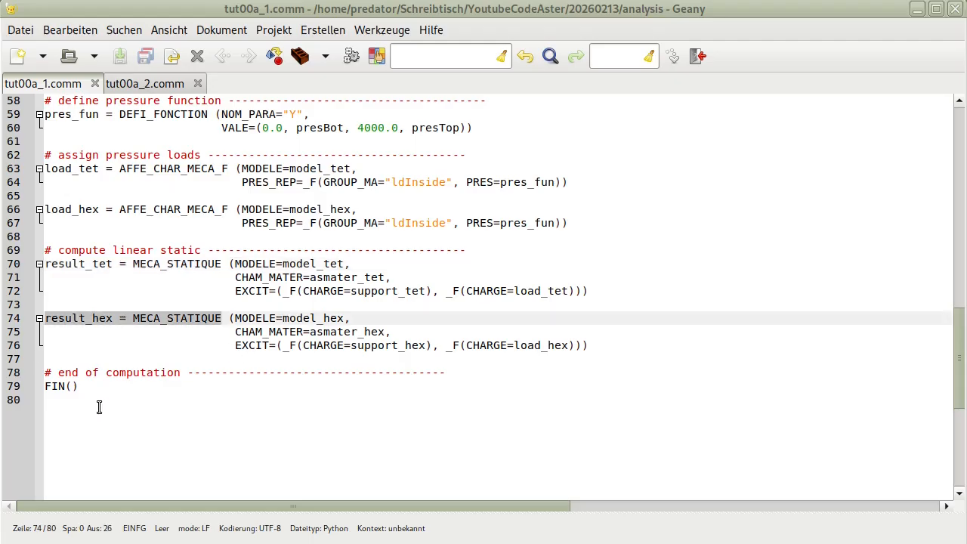
Return to tut00a_2.comm and review the result_hex entry of the MED output and the closing FIN() command
click(145, 88)
click(255, 372)
drag(173, 373, 378, 373)
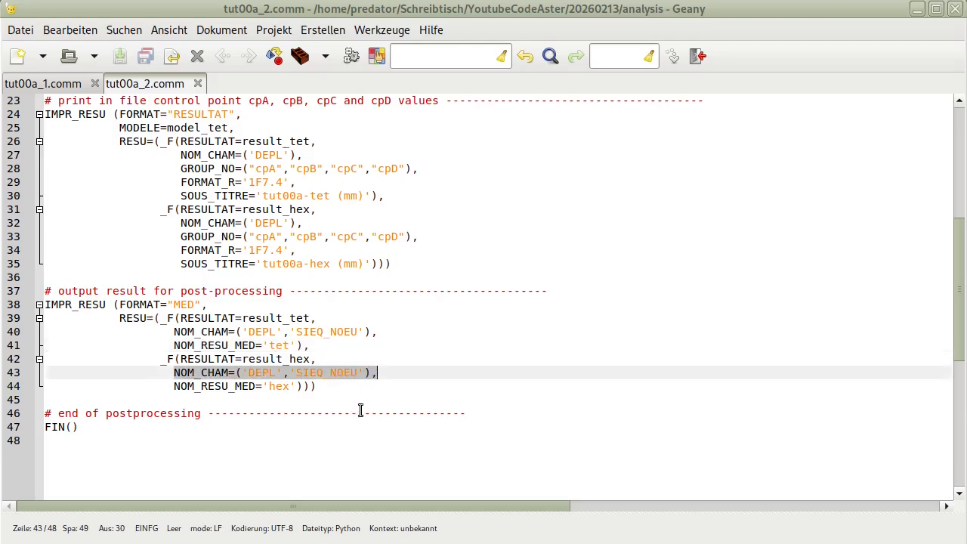
click(257, 386)
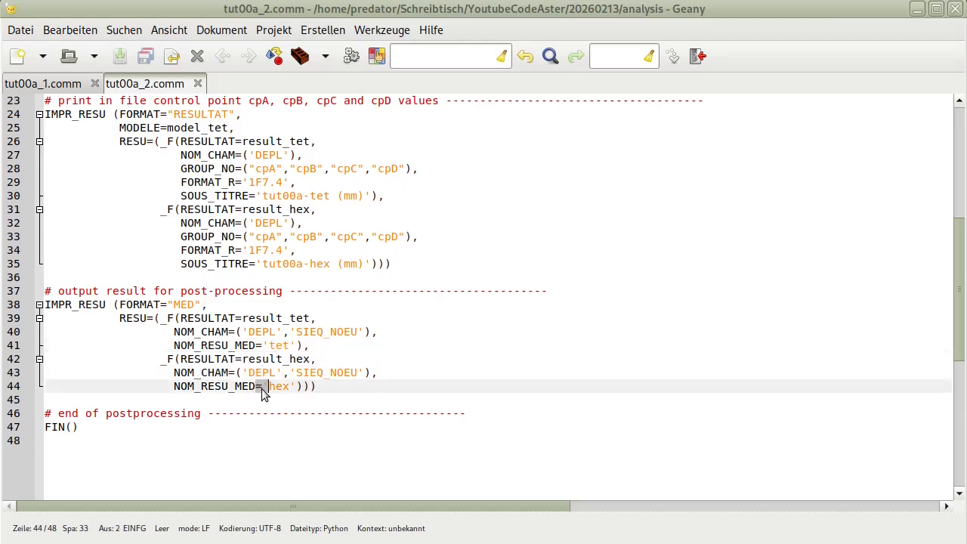
click(102, 427)
key(shift+Home)
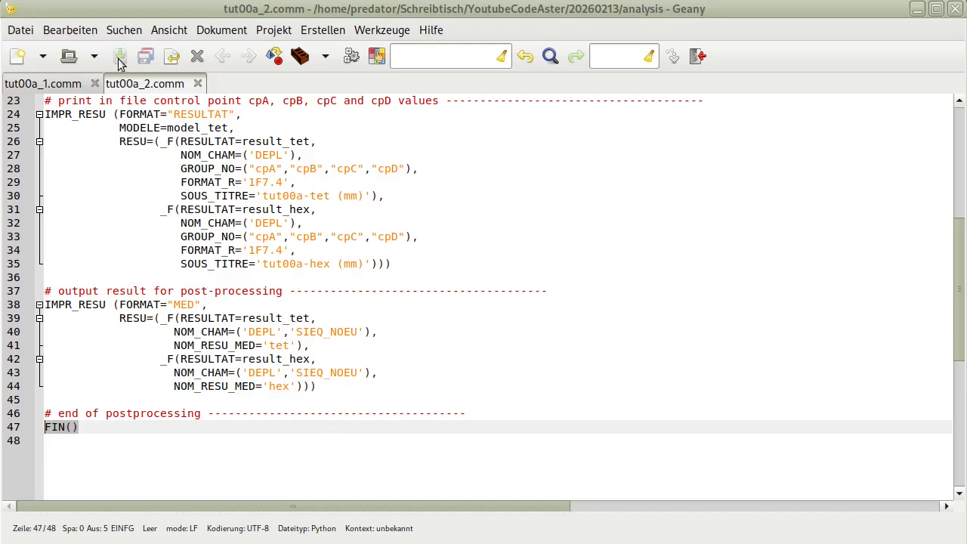
Compare the POURSUITE command that continues the analysis with the FIN() command that ends tut00a_2.comm
scroll(392, 248, up, 7)
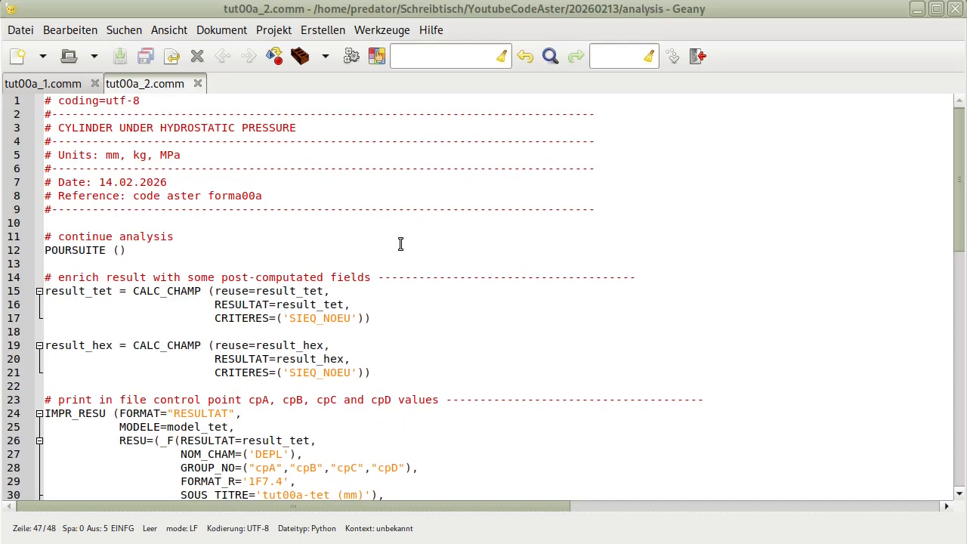
drag(133, 249, 52, 249)
scroll(227, 310, down, 13)
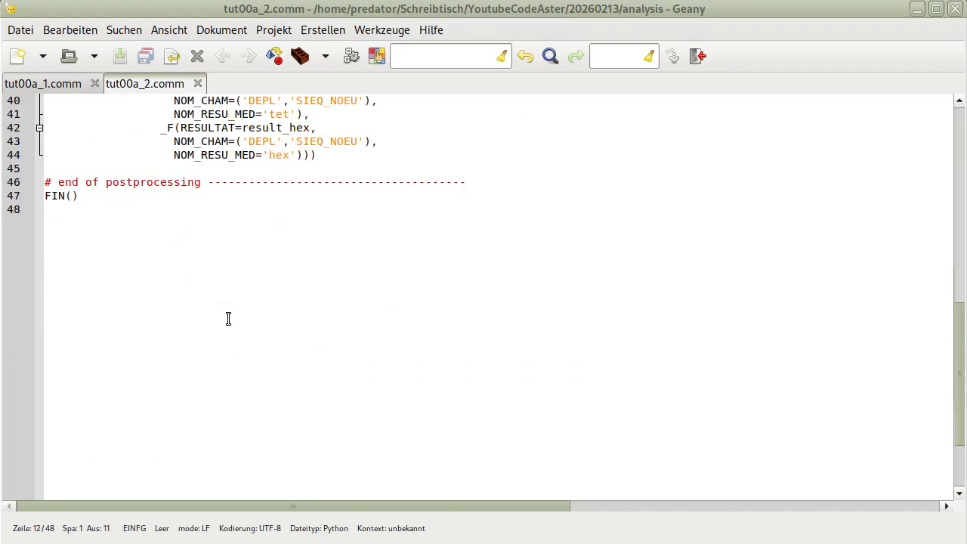
drag(89, 198, 17, 194)
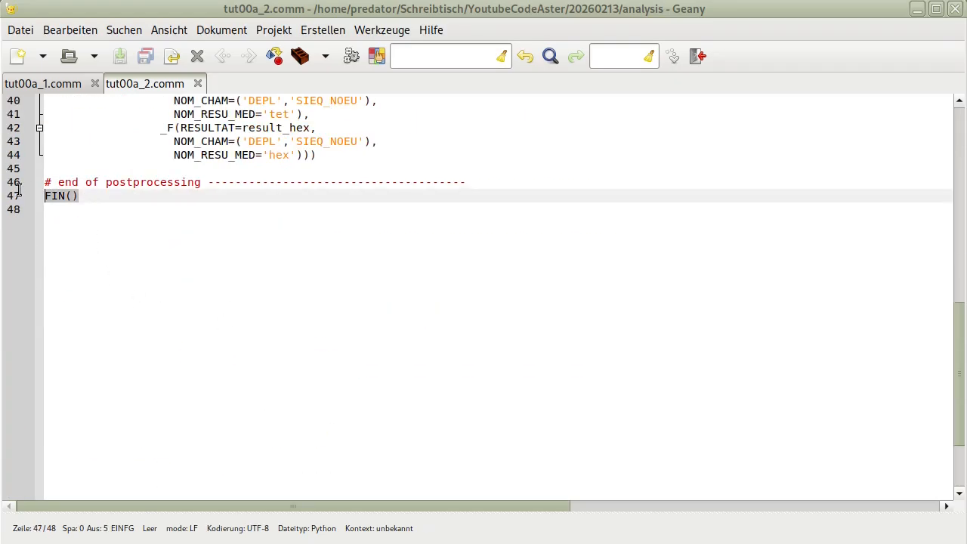
click(378, 284)
Review the DEBUT command that starts tut00a_1.comm and the FIN() command that ends its computation
click(45, 83)
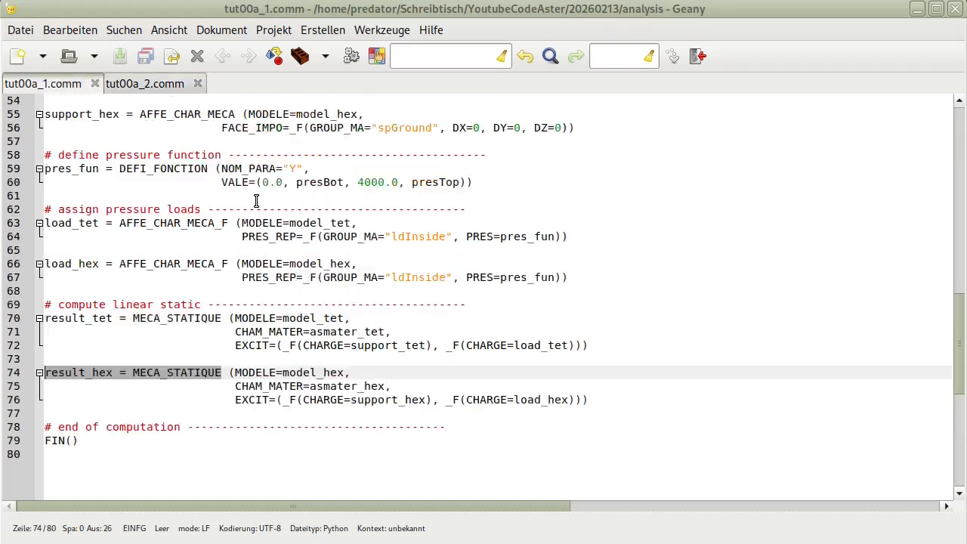
scroll(257, 200, up, 15)
scroll(259, 204, down, 5)
scroll(201, 209, up, 3)
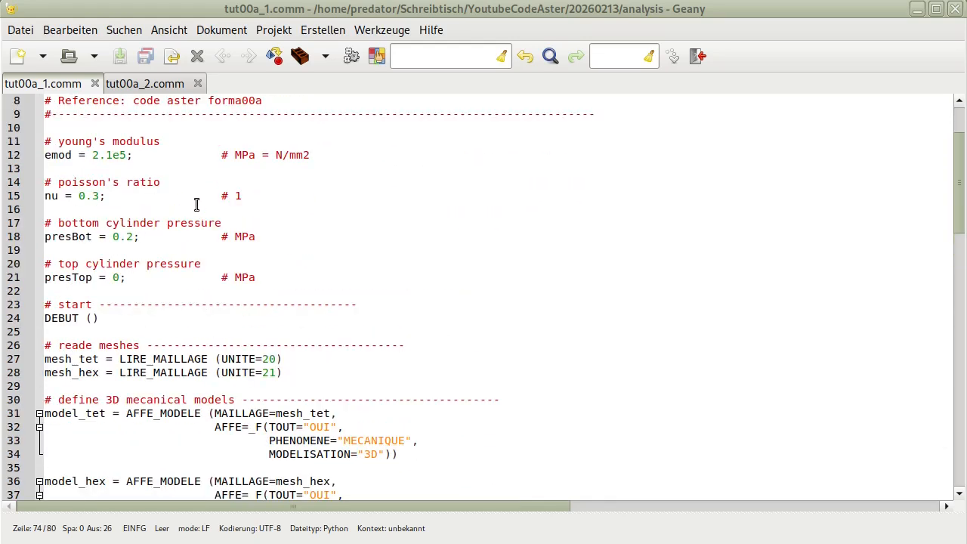
scroll(117, 151, up, 3)
click(23, 408)
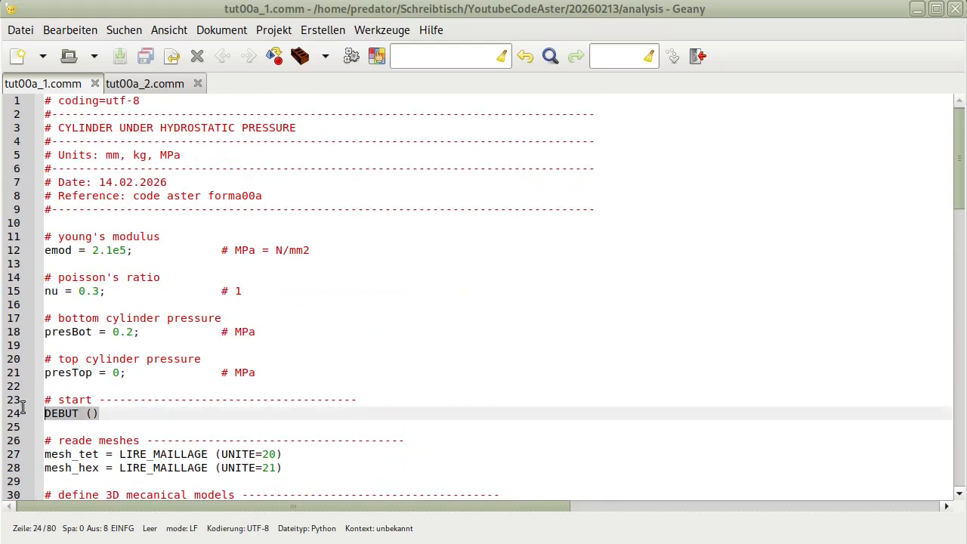
scroll(458, 412, down, 20)
drag(80, 197, 43, 196)
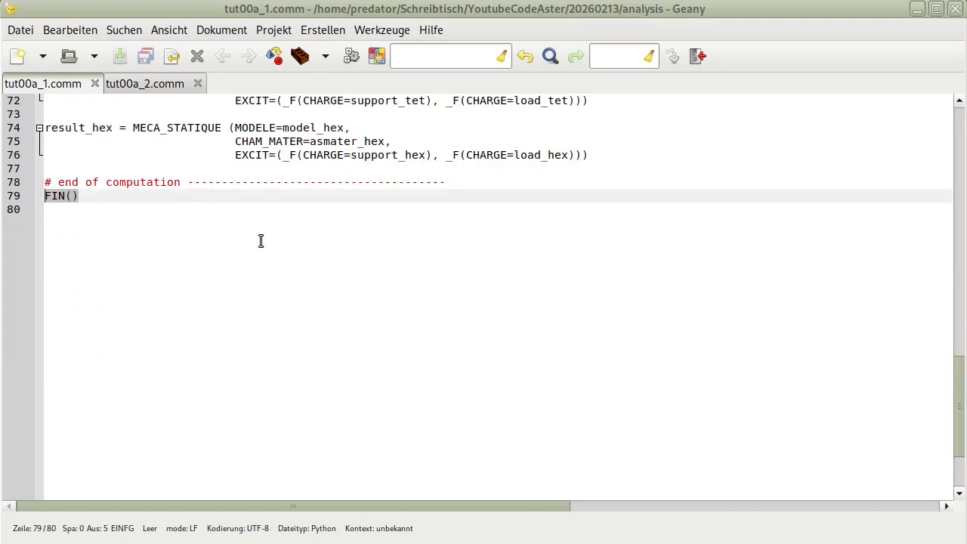
click(179, 182)
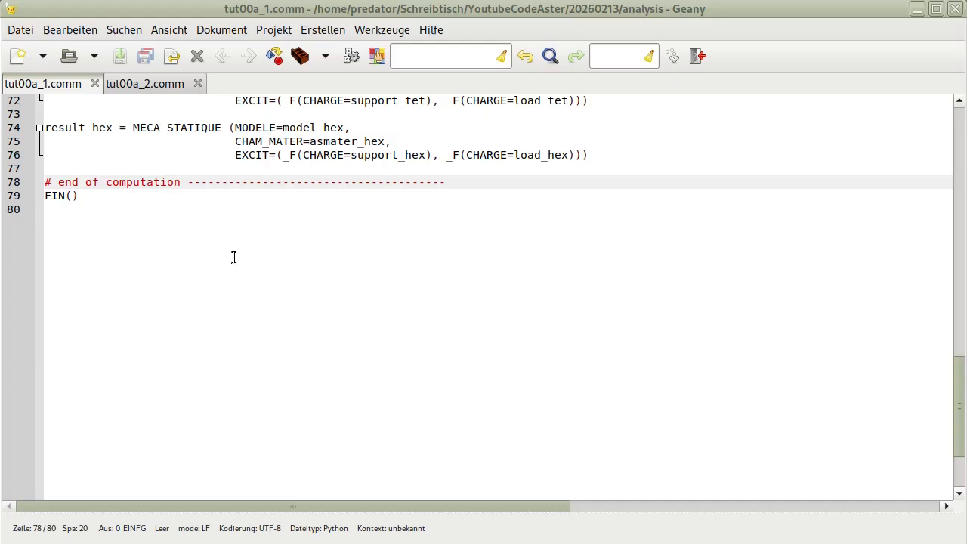
Look over the end-of-postprocessing comment and the final command in tut00a_2.comm
click(155, 84)
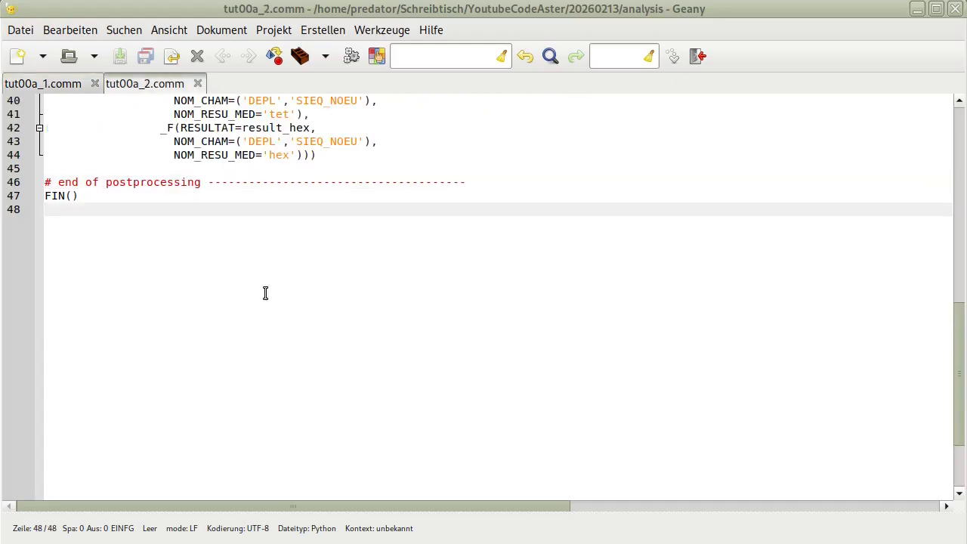
click(70, 192)
click(476, 336)
drag(196, 181, 8, 172)
click(270, 239)
Examine the LIRE_MAILLAGE commands for the tet and hex meshes in tut00a_1.comm, including their unit numbers
click(48, 82)
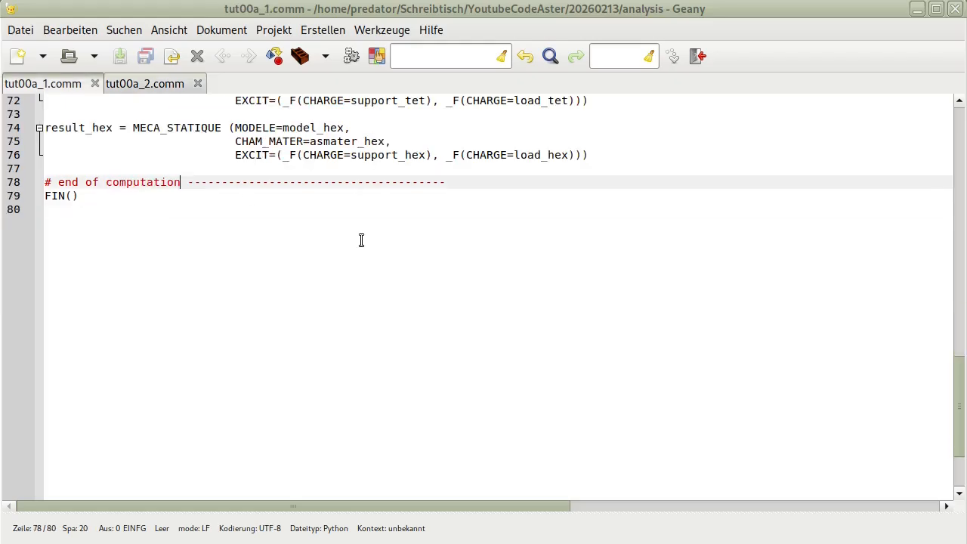
scroll(521, 264, up, 15)
scroll(533, 264, down, 5)
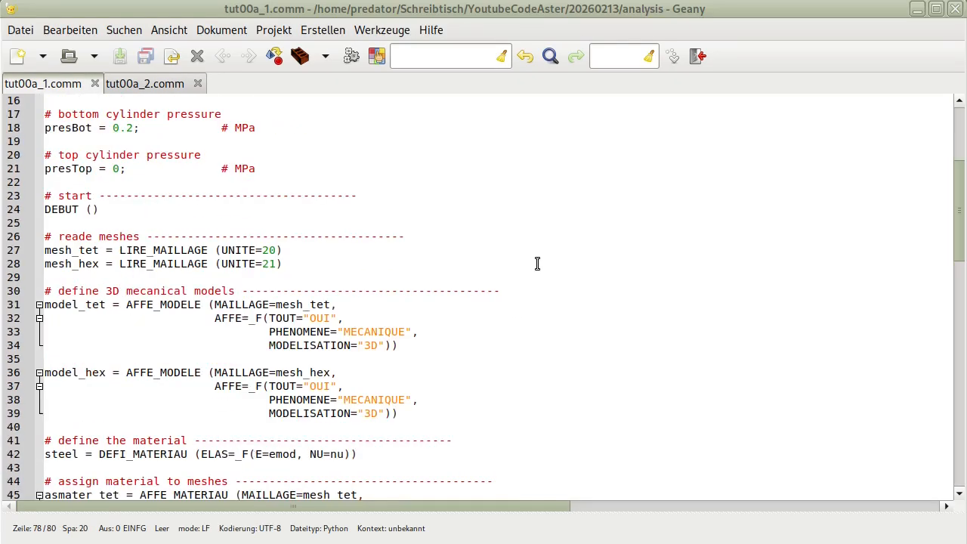
click(67, 250)
click(80, 263)
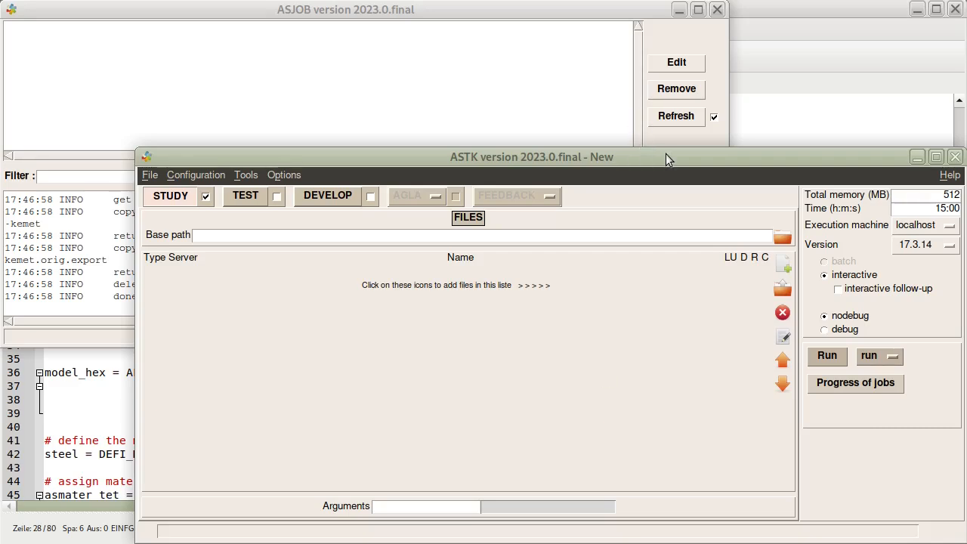
click(149, 176)
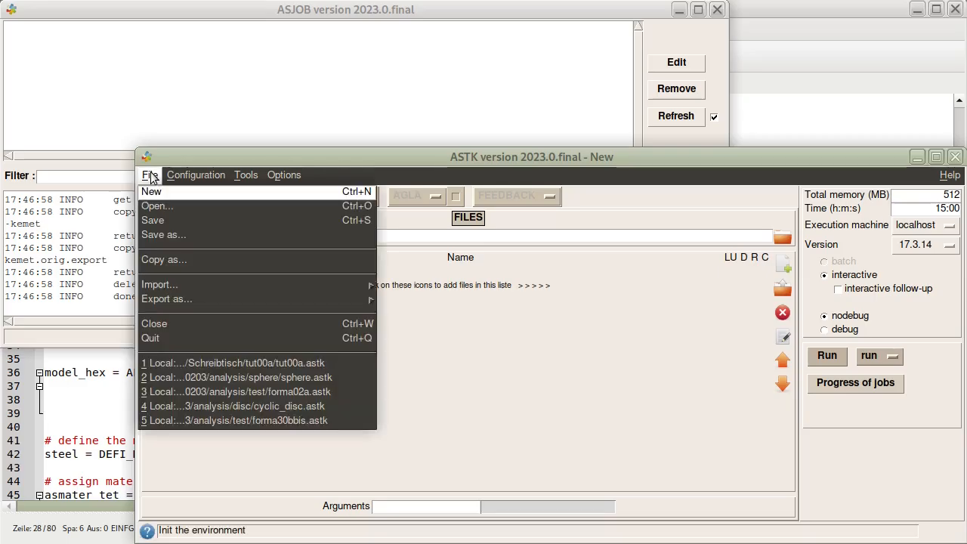
click(573, 163)
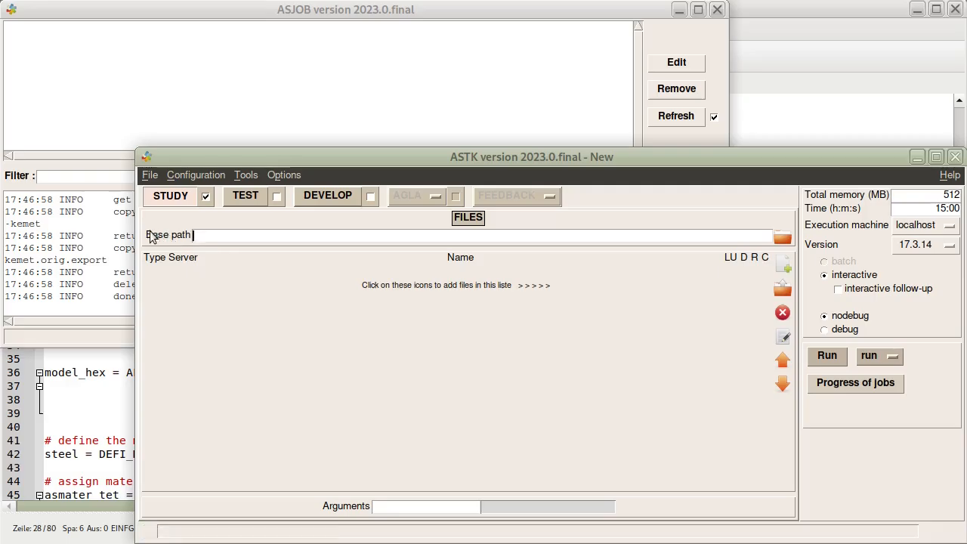
Copy the path of the 20260213/analysis folder from the file manager and enter it as the base path in ASTK
key(alt+Tab)
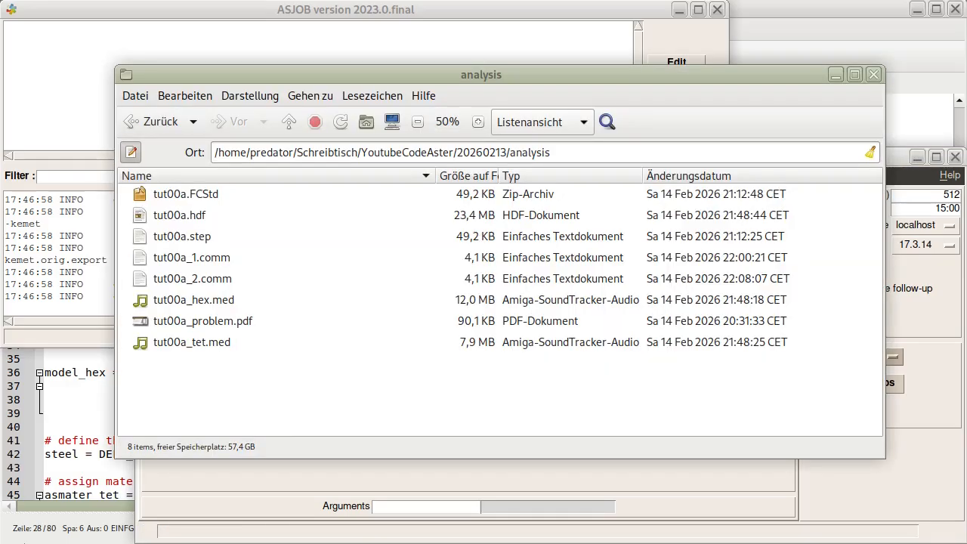
drag(568, 154, 151, 123)
key(ctrl+c)
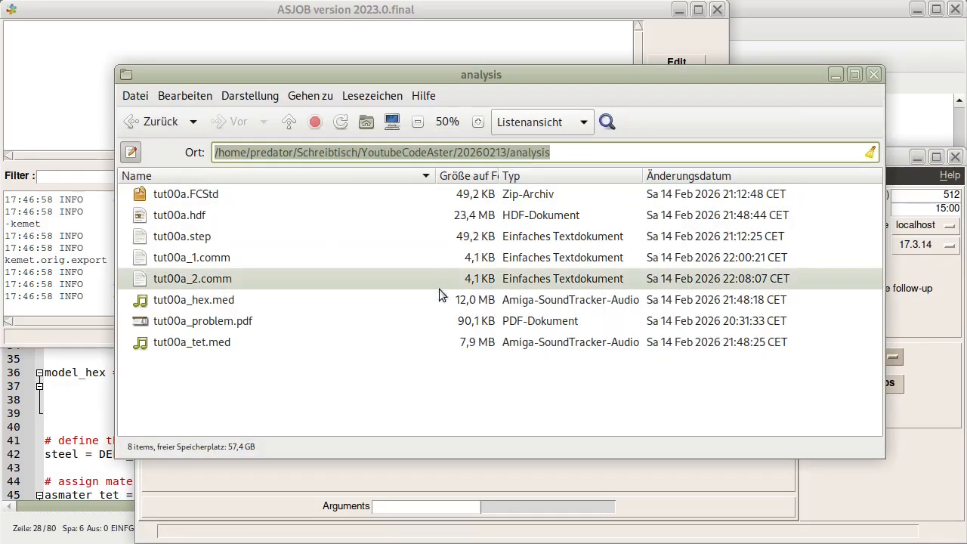
click(191, 236)
click(231, 260)
click(281, 276)
click(243, 308)
click(239, 342)
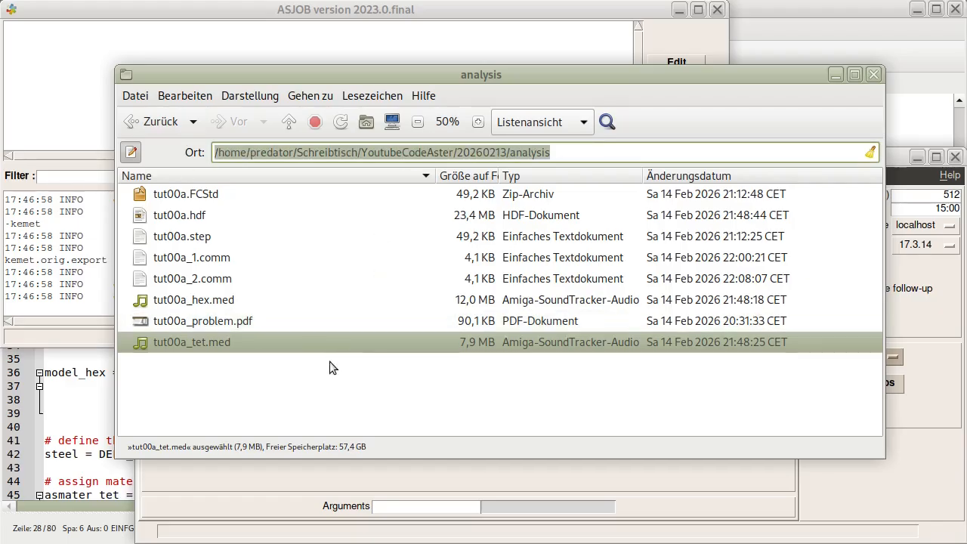
click(46, 542)
click(467, 239)
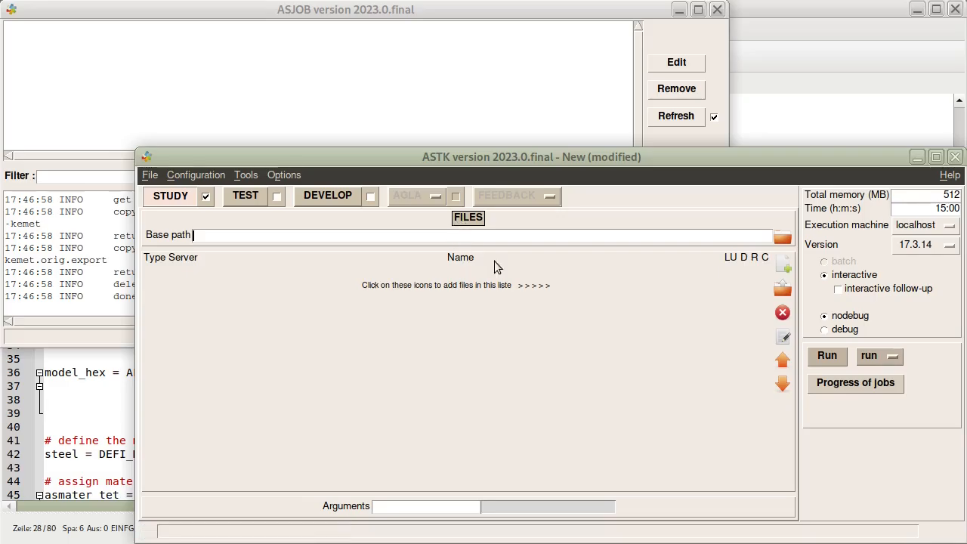
key(ctrl+v)
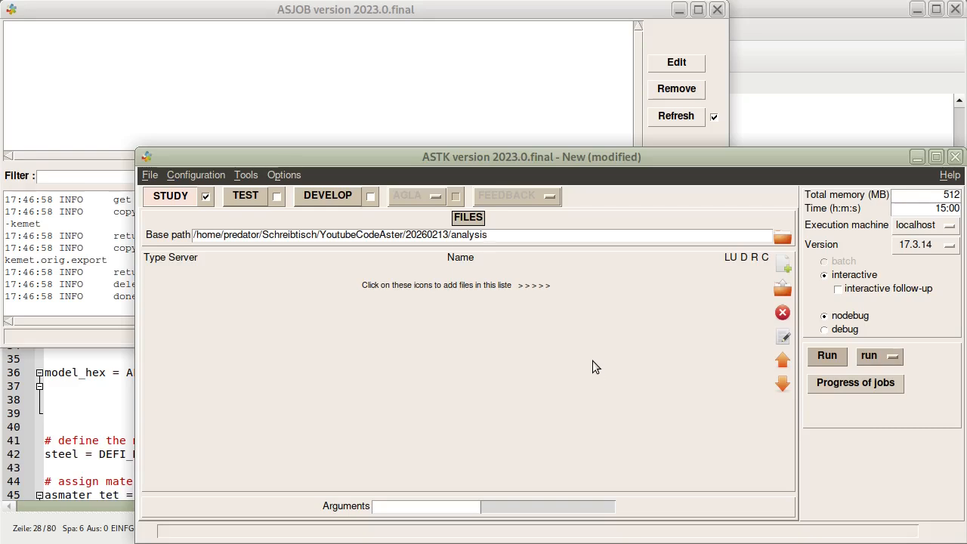
Add four entries to the study's file list and set the type of the first two to comm
click(783, 266)
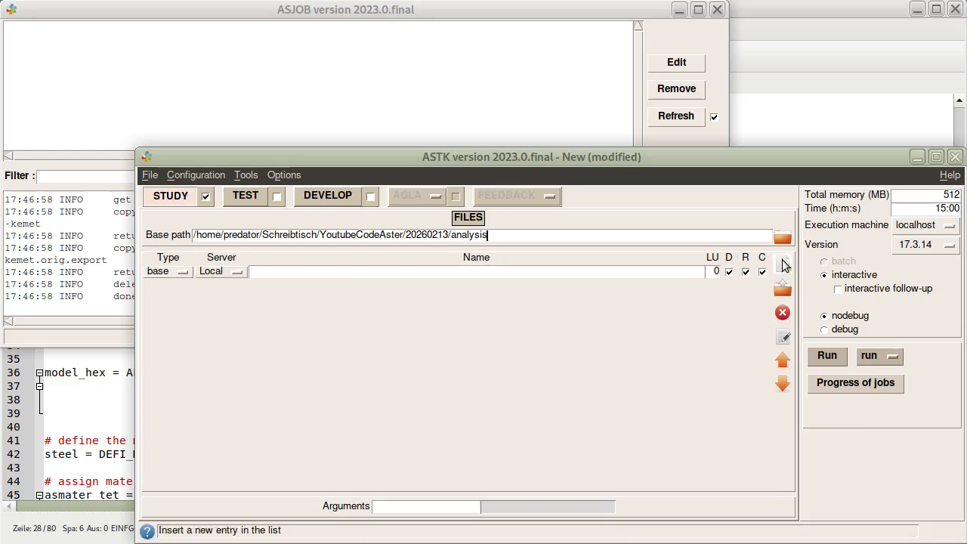
click(783, 266)
click(784, 266)
click(783, 266)
click(180, 272)
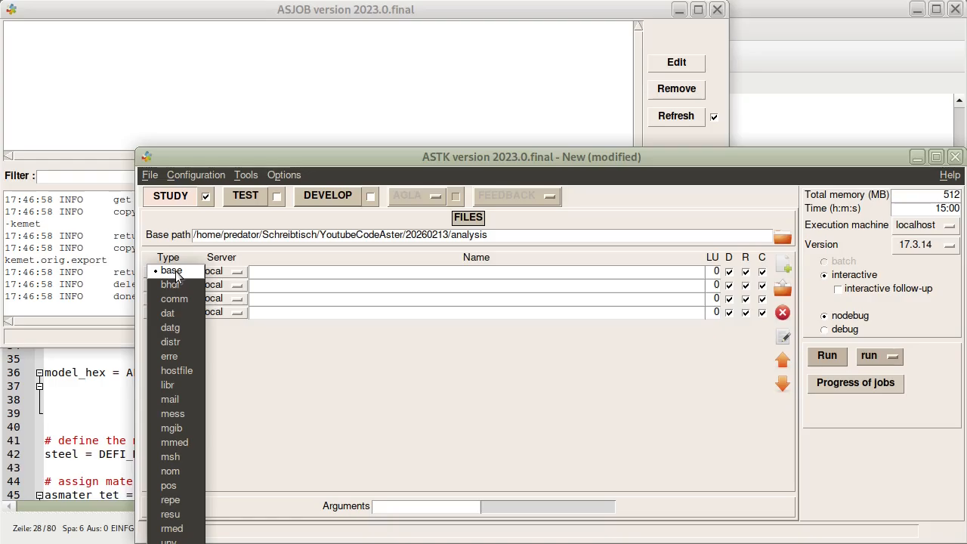
click(174, 299)
click(170, 285)
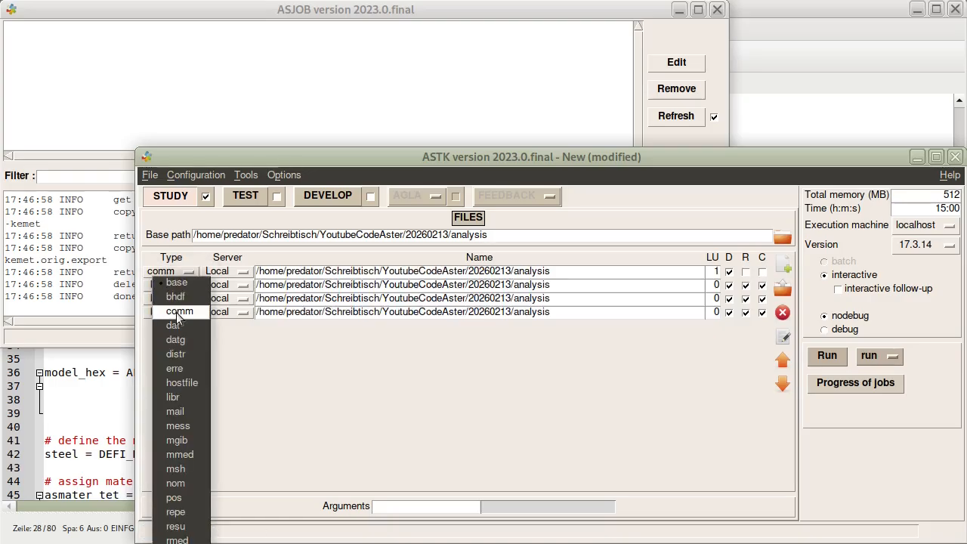
click(174, 313)
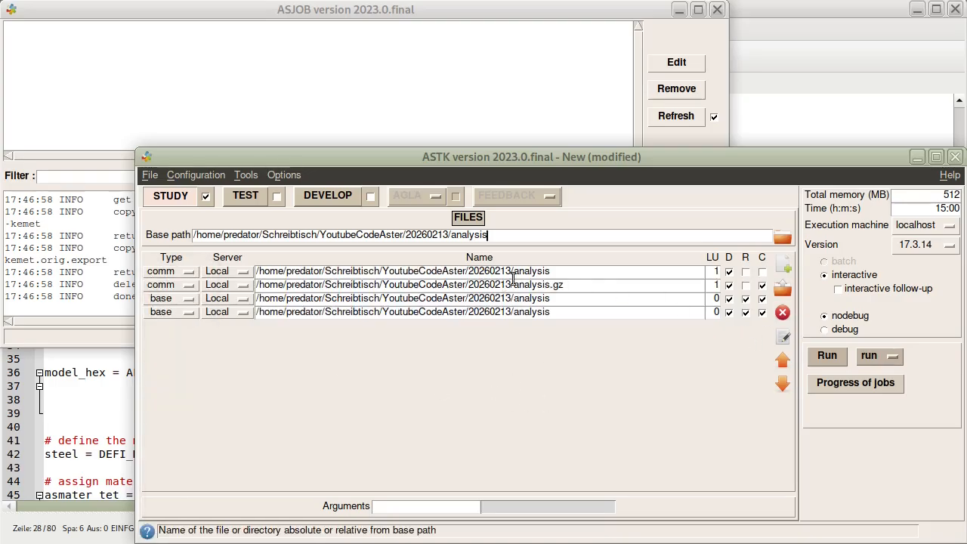
Switch to the file manager and copy the full file name tut00a_1.comm, leaving the file itself unrenamed
key(alt+Tab)
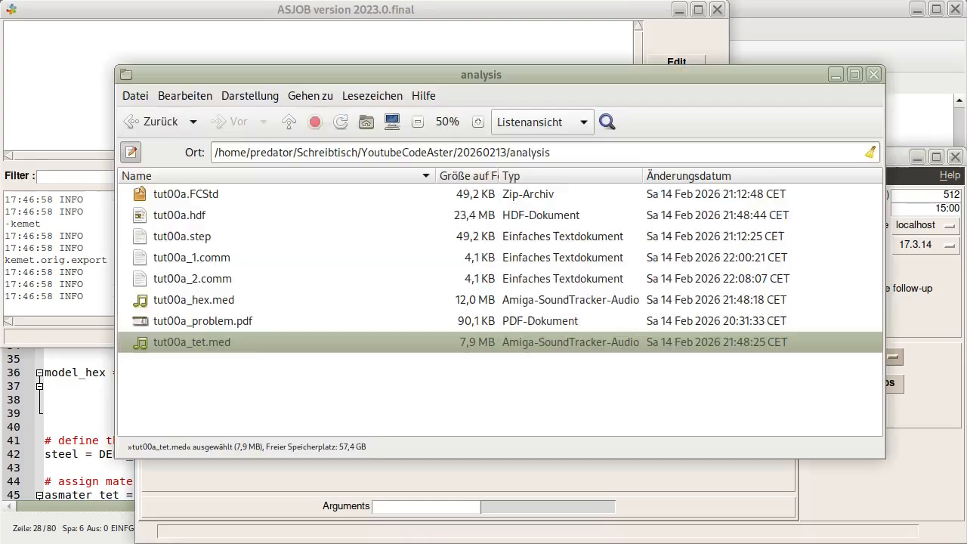
click(234, 260)
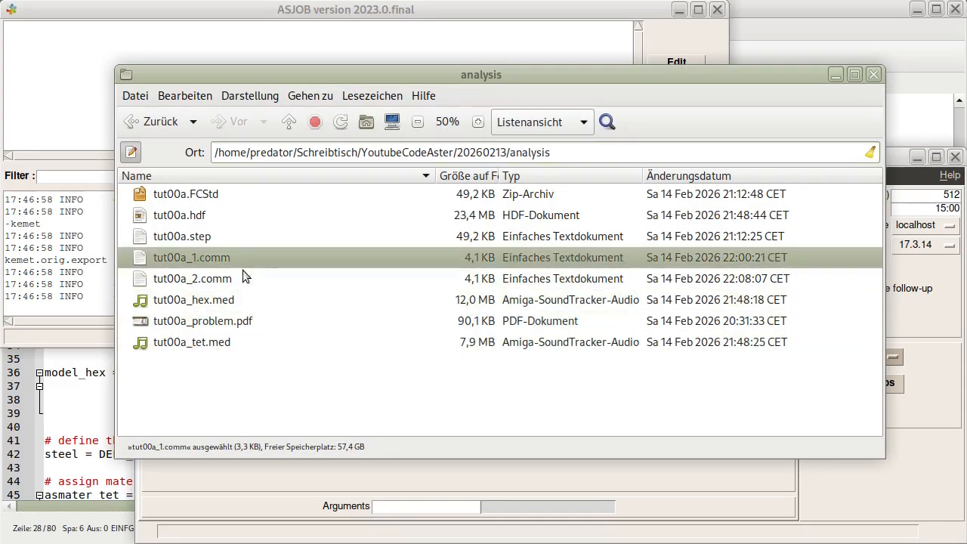
click(246, 276)
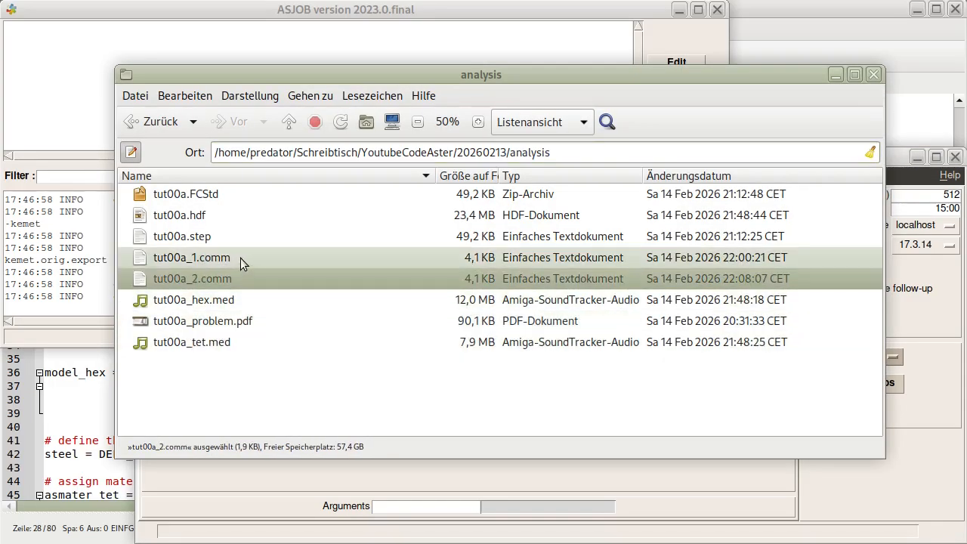
click(240, 258)
right_click(240, 258)
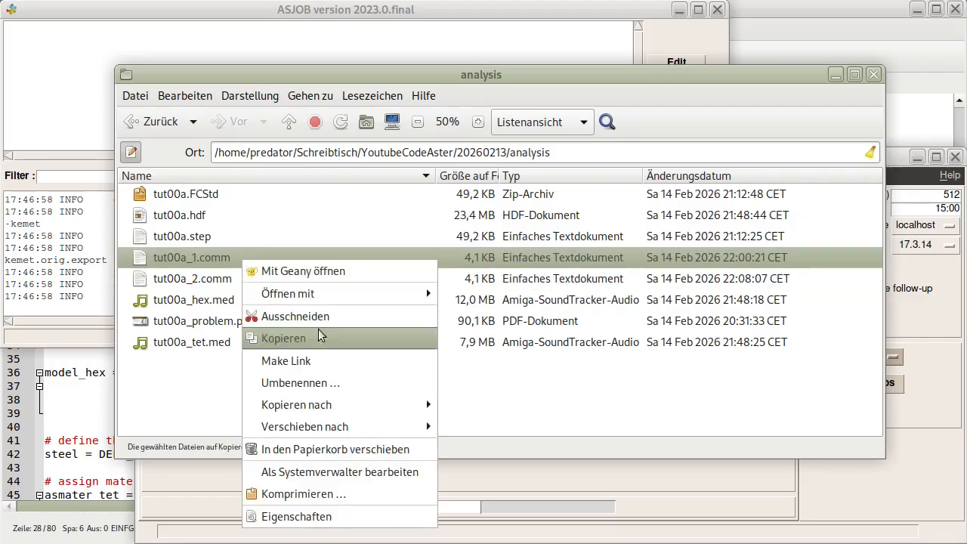
click(327, 384)
drag(242, 255, 142, 257)
key(ctrl+c)
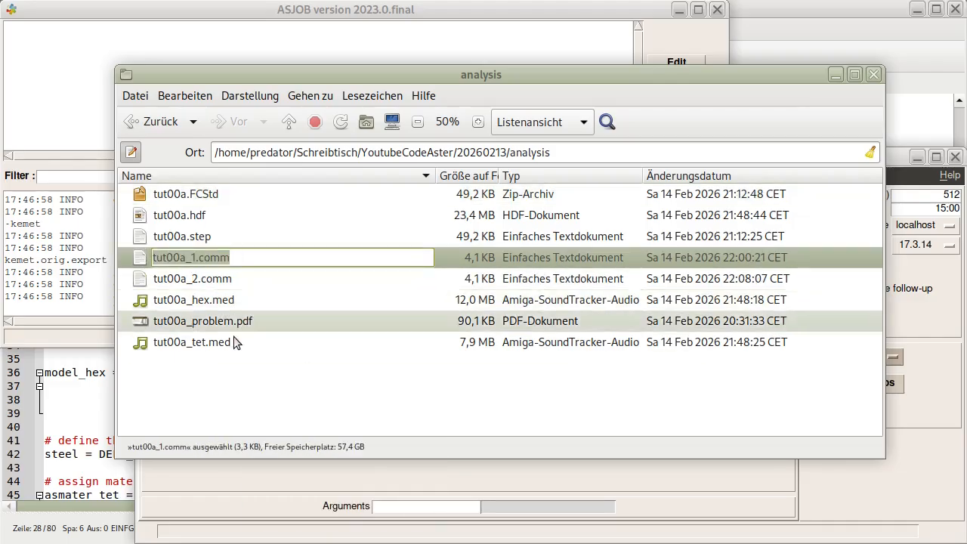
click(328, 380)
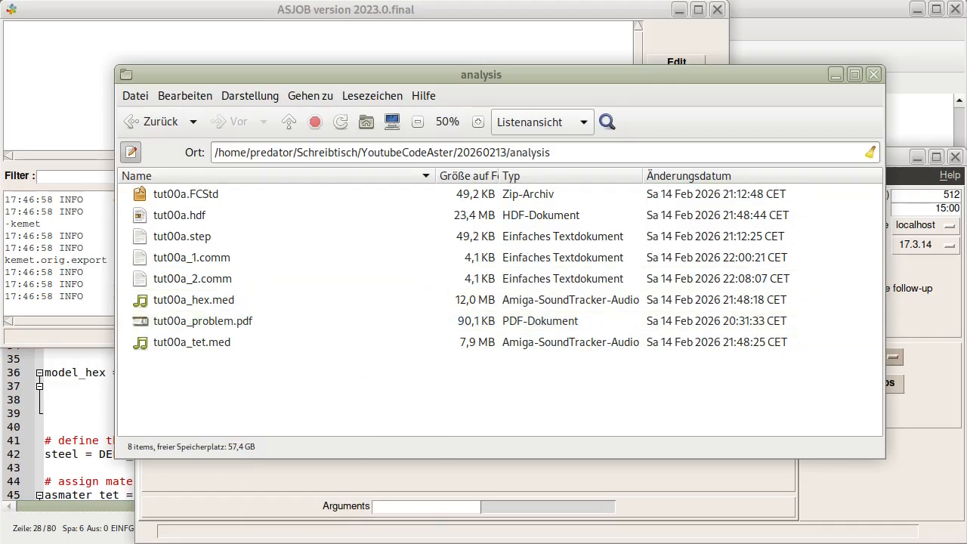
Back in ASTK, append /tut00a_1.comm to the path of the first comm entry
click(59, 542)
click(567, 272)
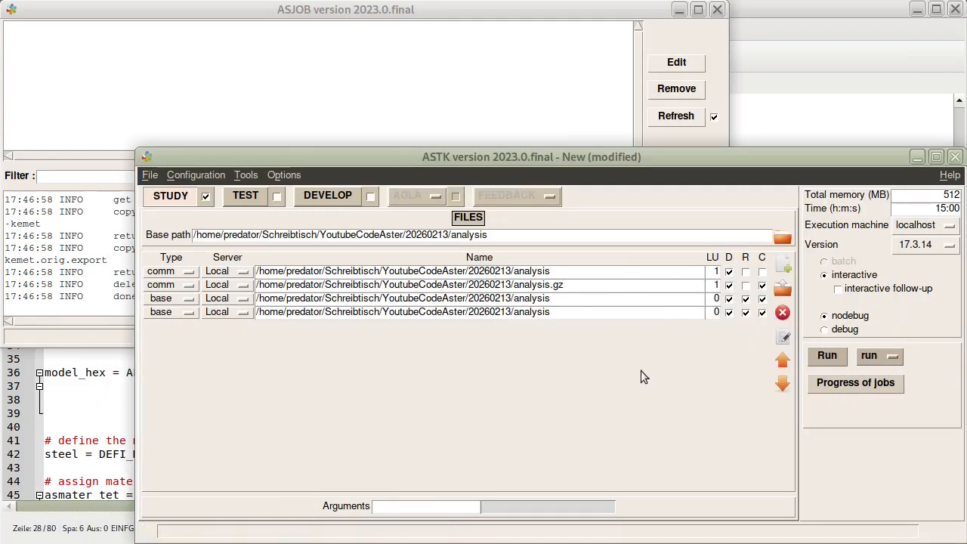
text(/)
key(ctrl+v)
Turn off compression for the second comm entry and complete its path with /tut00a_2.comm
click(586, 284)
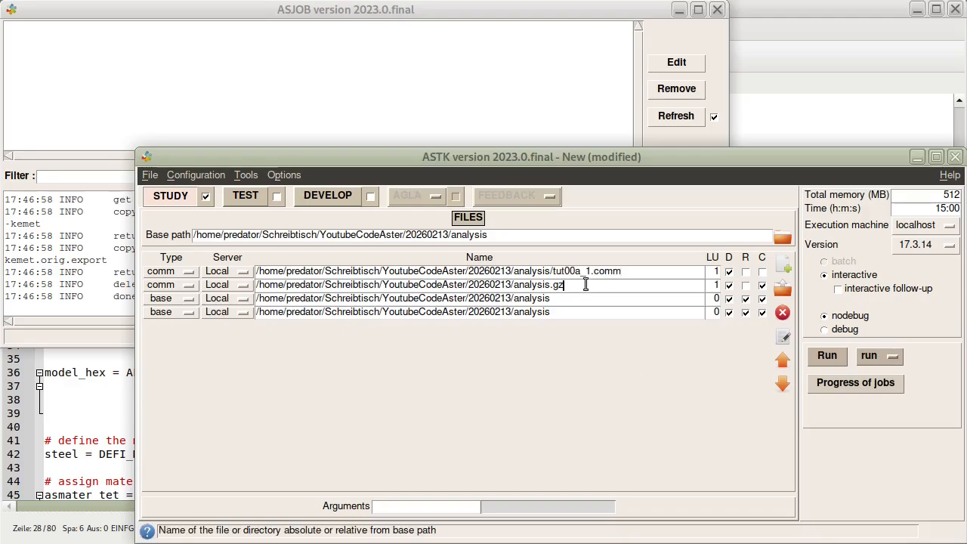
click(762, 285)
text(/)
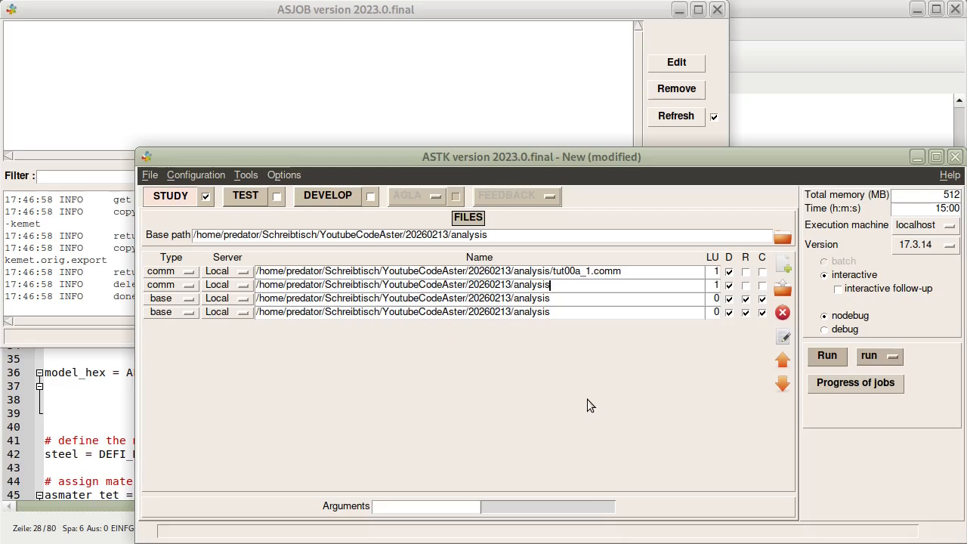
key(ctrl+v)
key(Left)
key(Left)
key(Left)
key(Left)
key(Left)
key(BackSpace)
text(2)
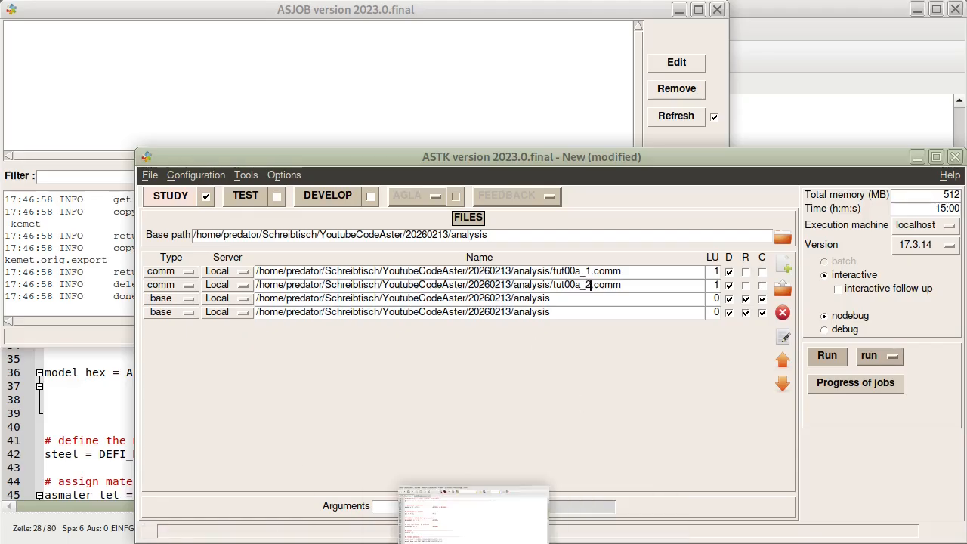
Check the UNITE numbers of the two LIRE_MAILLAGE commands in tut00a_1.comm in Geany, then return to ASTK
click(473, 543)
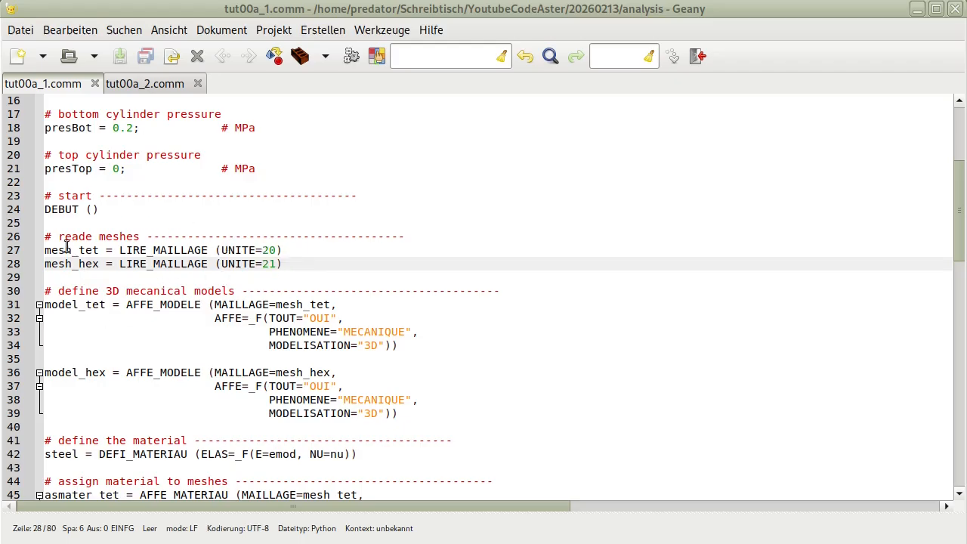
click(256, 250)
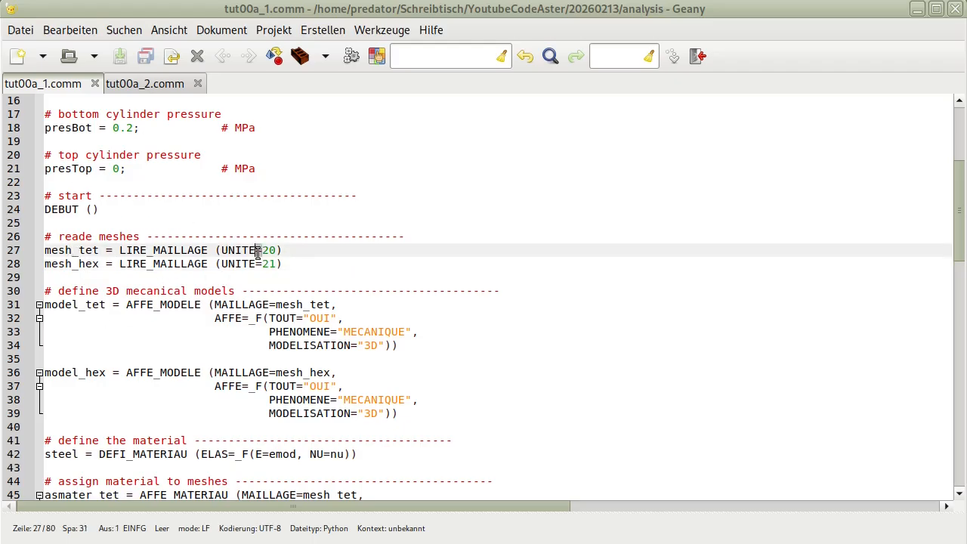
drag(262, 264, 282, 264)
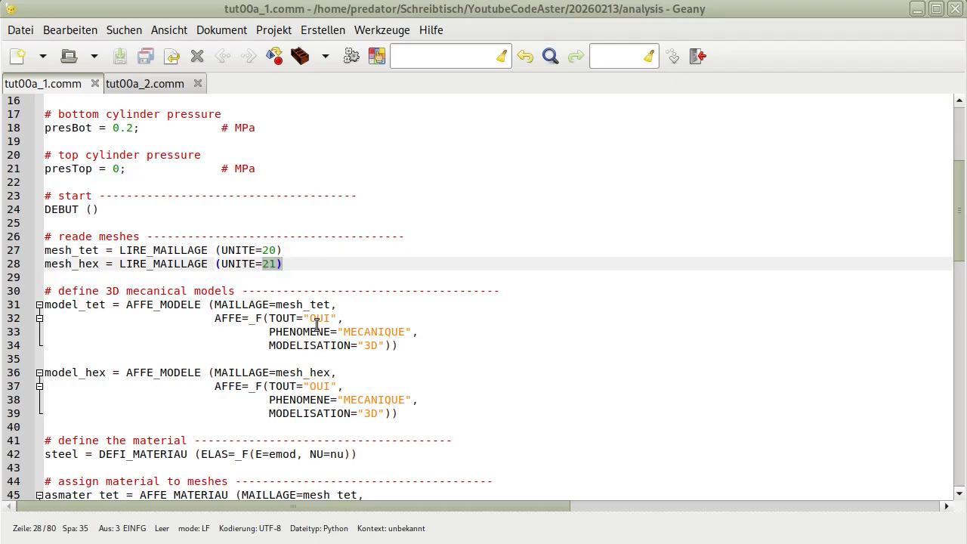
key(alt+Tab)
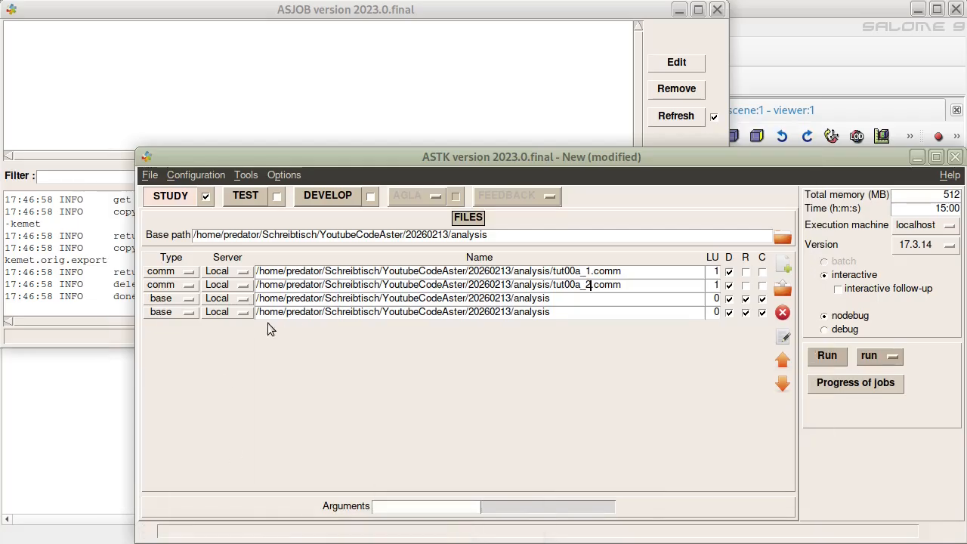
Set the type of both base entries to mmed and turn off their compression
click(166, 301)
click(162, 457)
click(173, 314)
click(177, 476)
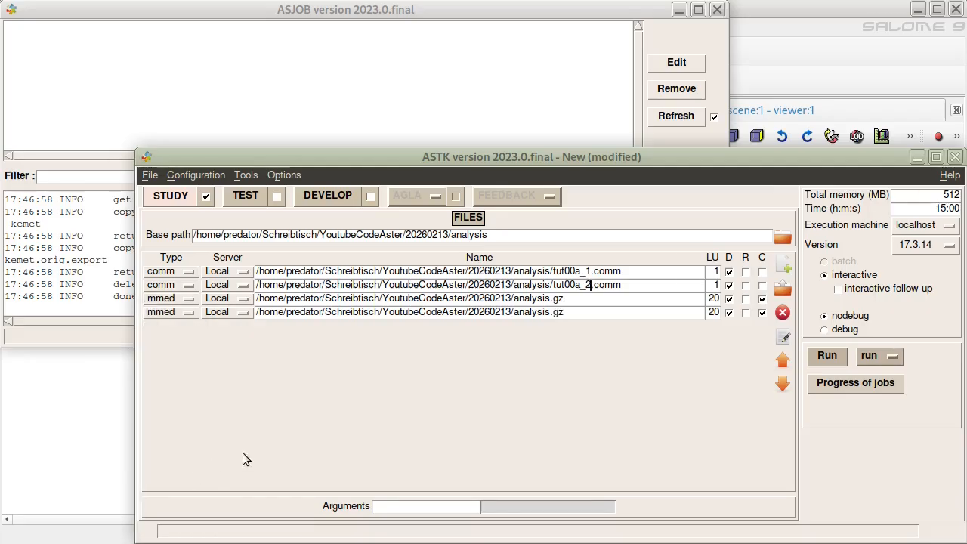
click(761, 298)
click(761, 312)
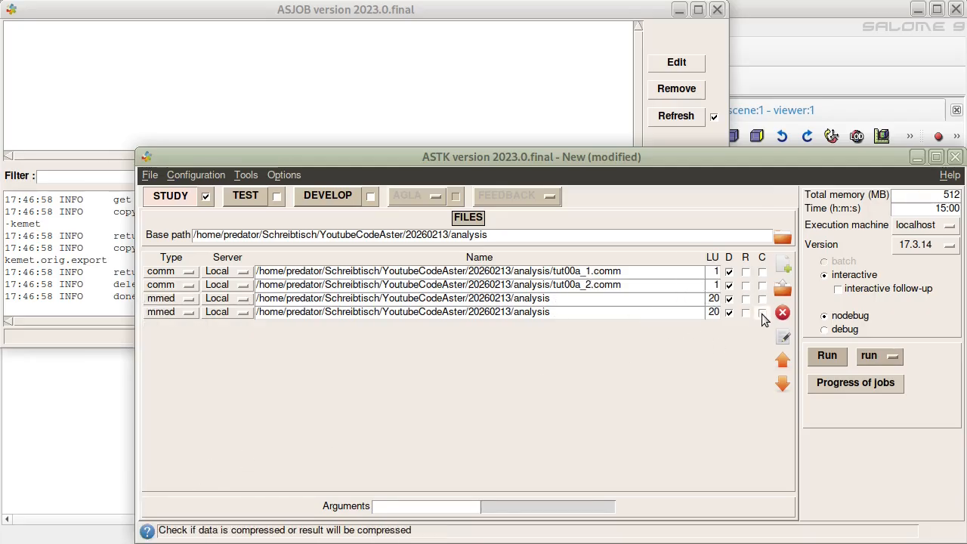
Set the logical unit of the second mmed entry to 21
click(718, 312)
key(BackSpace)
text(1)
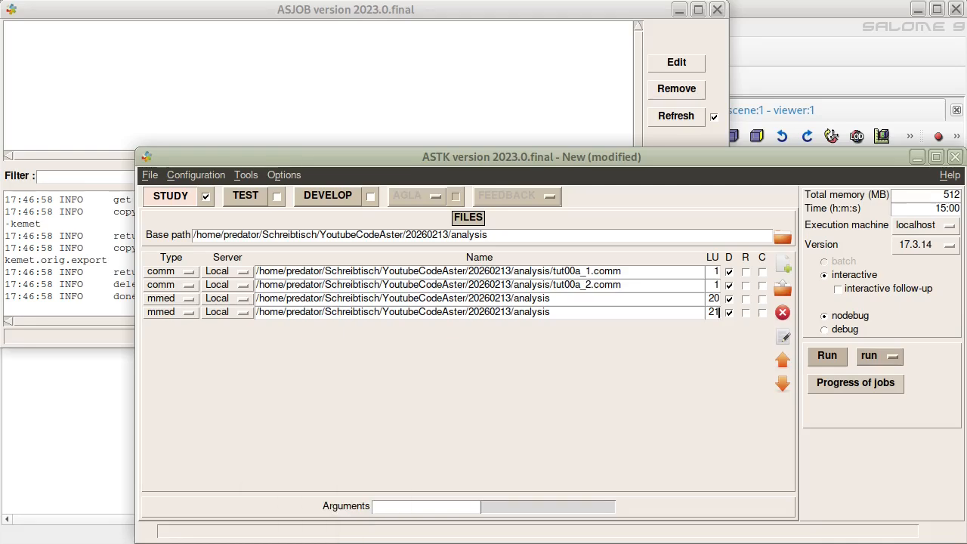
Compare the mesh_tet and mesh_hex names with their unit numbers in tut00a_1.comm and return to ASTK
click(181, 543)
click(103, 250)
drag(267, 250, 282, 263)
double_click(92, 264)
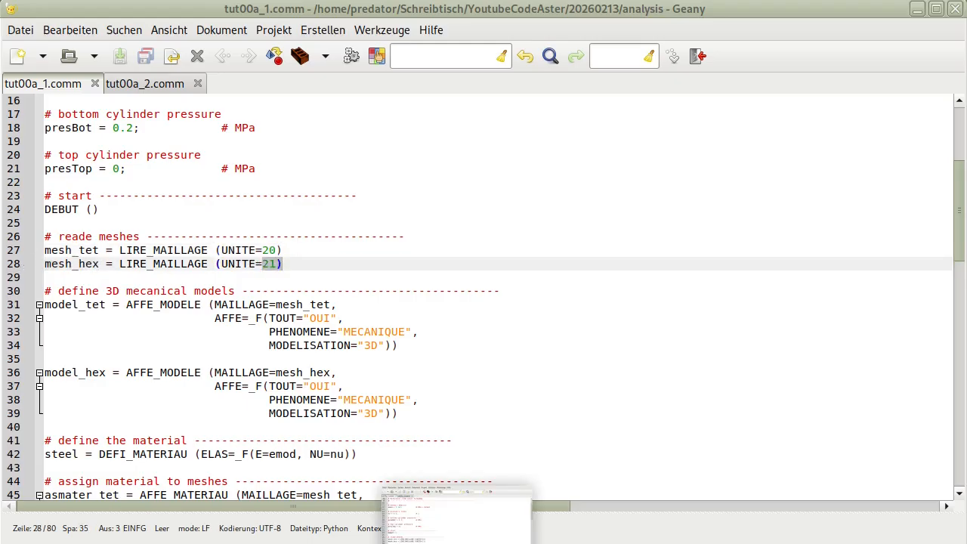
click(445, 542)
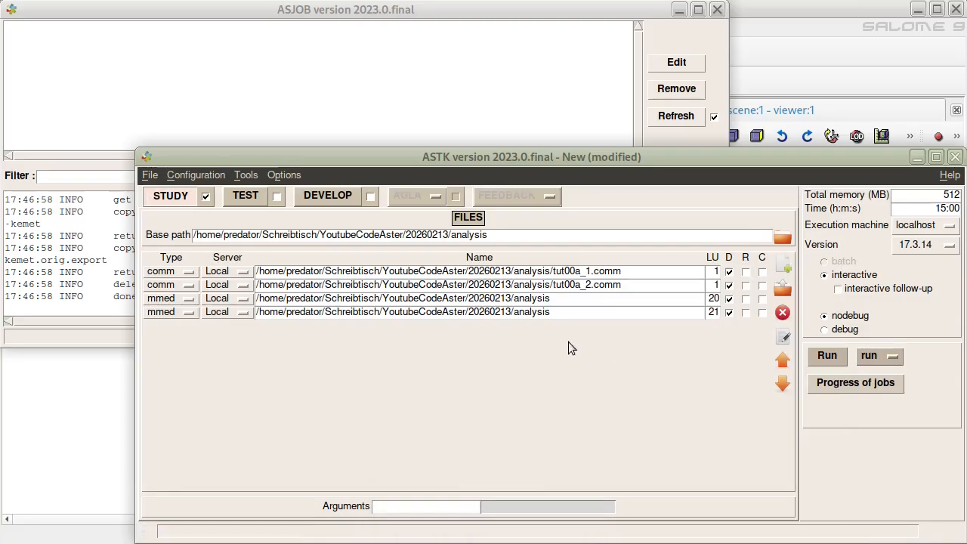
Append a slash to the path of the mmed entry with unit 20 and check its mesh name in tut00a_1.comm
click(570, 301)
text(/)
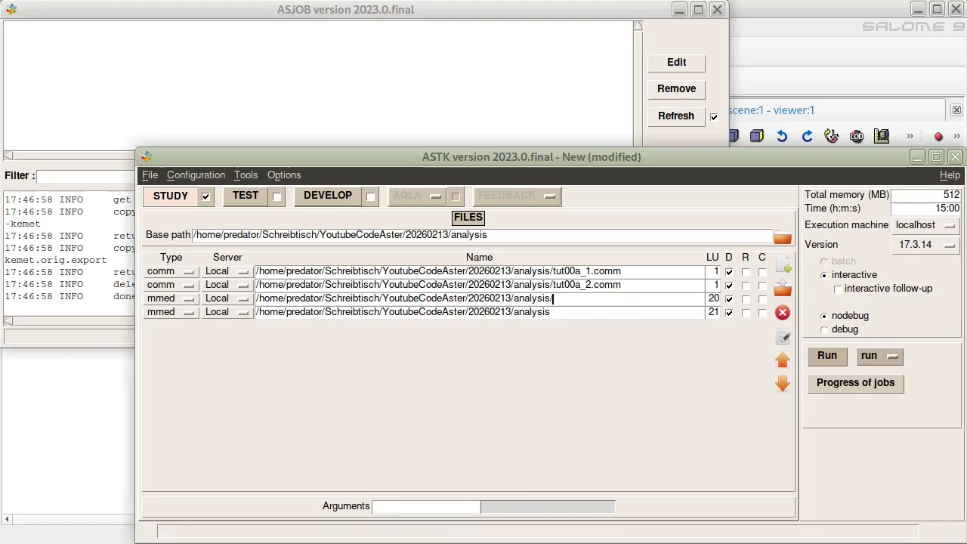
key(alt+Tab)
click(97, 250)
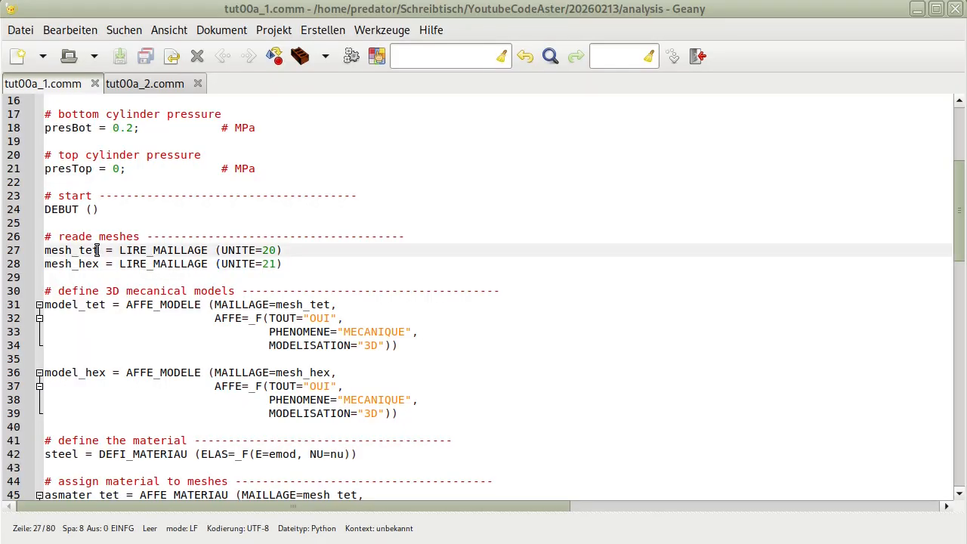
key(alt+Tab)
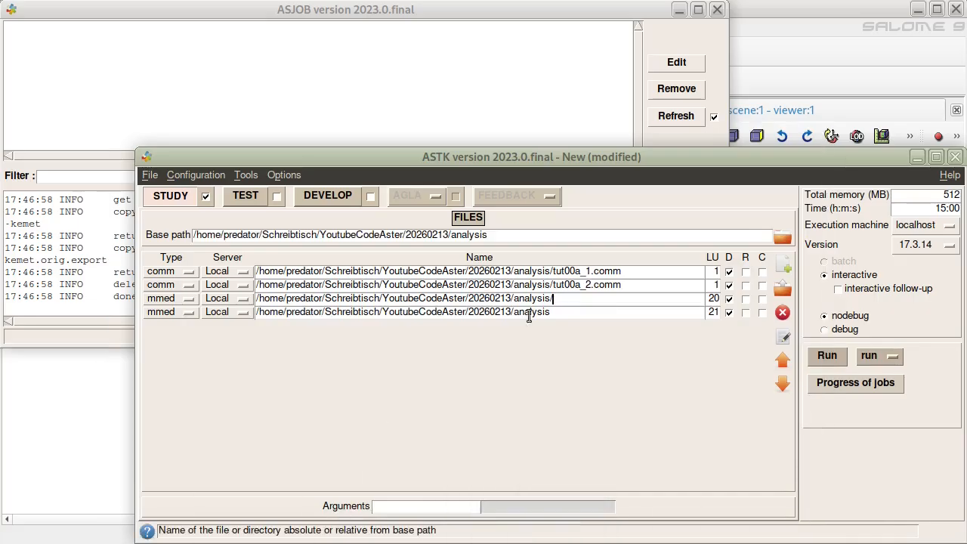
Copy the full file name tut00a_tet.med from the analysis folder in the file manager
key(alt+Tab)
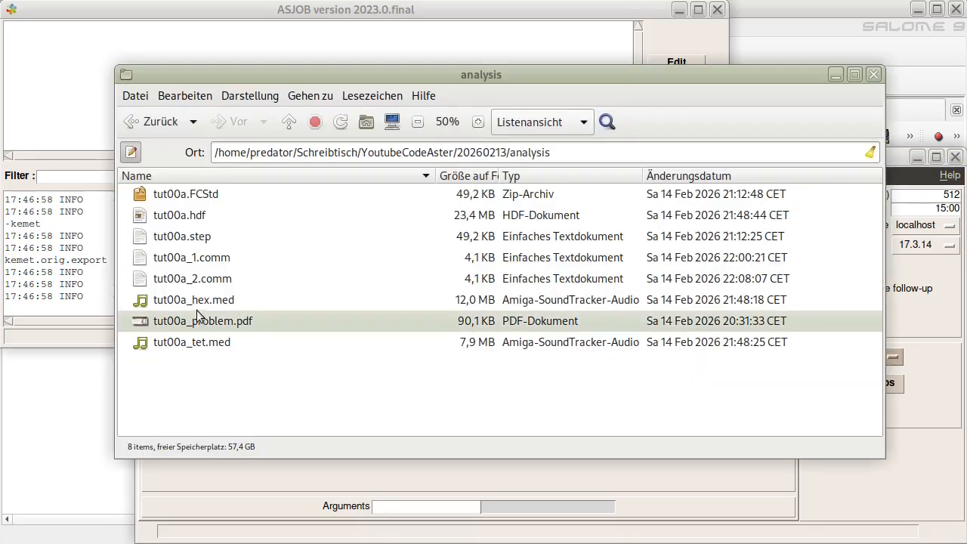
click(219, 300)
click(205, 346)
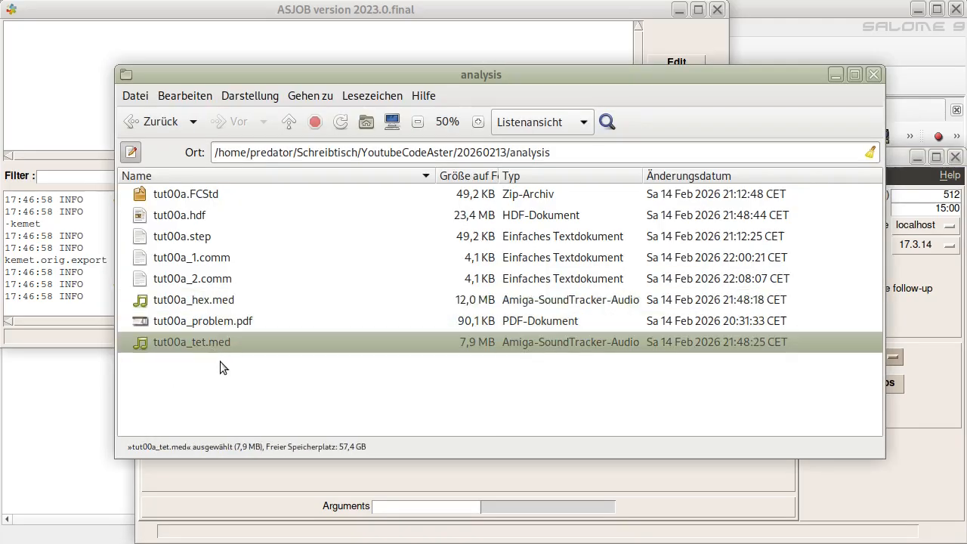
right_click(204, 342)
click(298, 198)
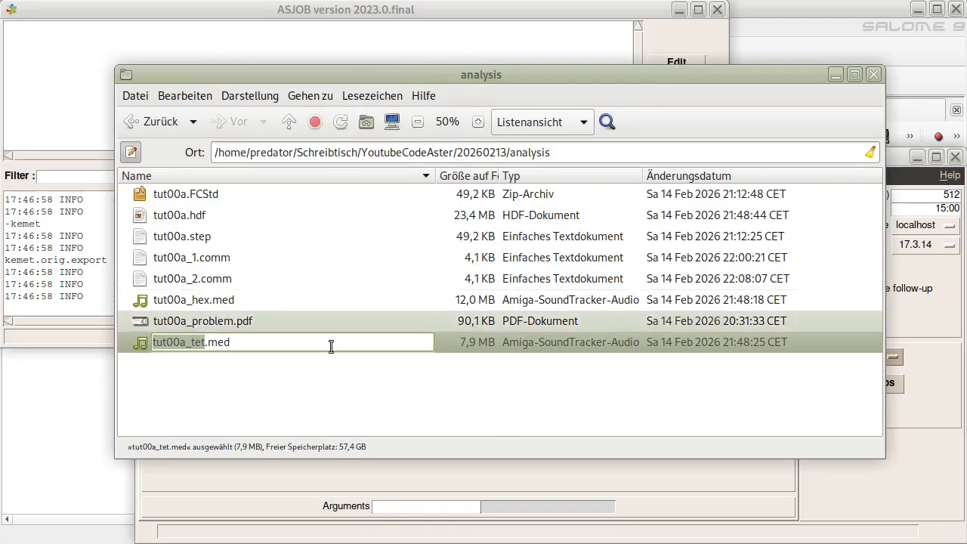
drag(241, 341, 132, 358)
key(ctrl+c)
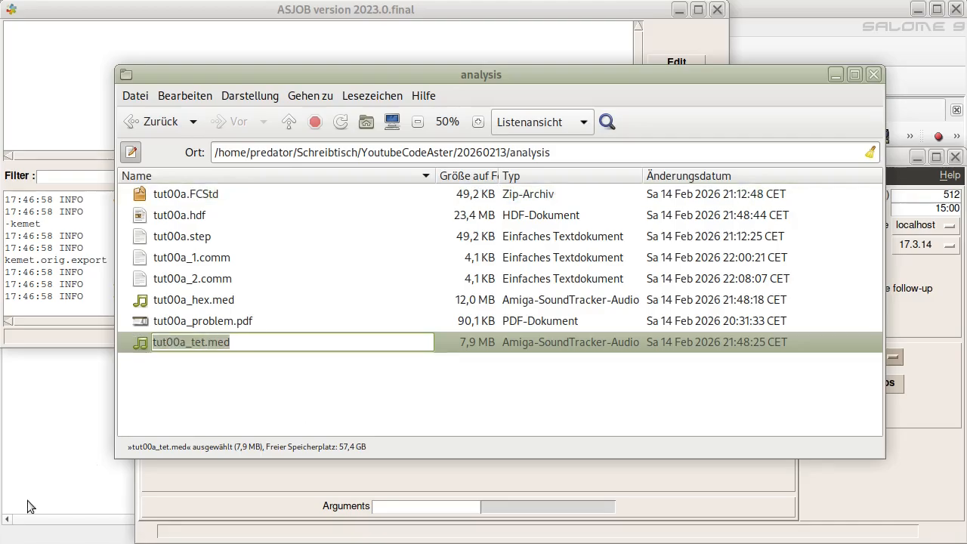
Complete the mmed paths in ASTK with tut00a_tet.med for unit 20 and tut00a_hex.med for unit 21
click(28, 542)
key(ctrl+v)
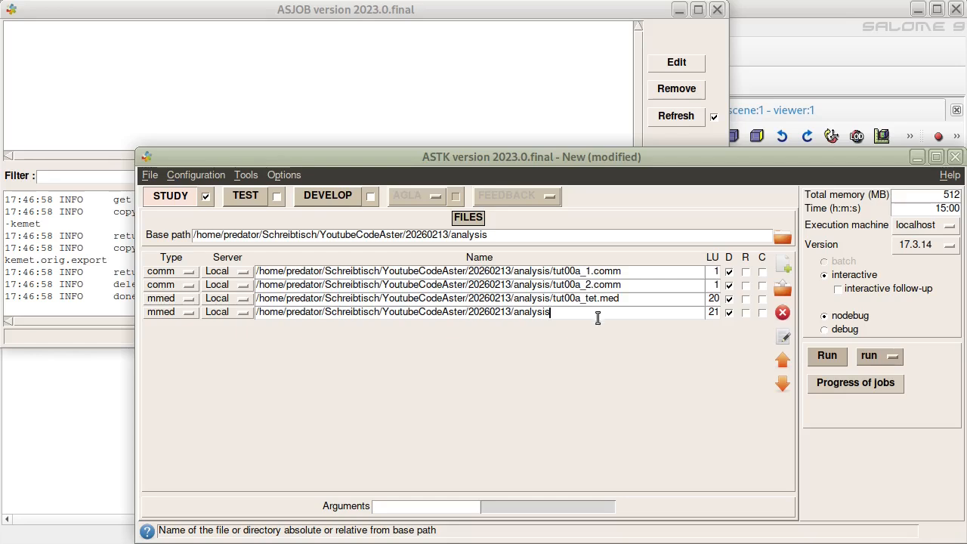
text(/tut00a_tet.med)
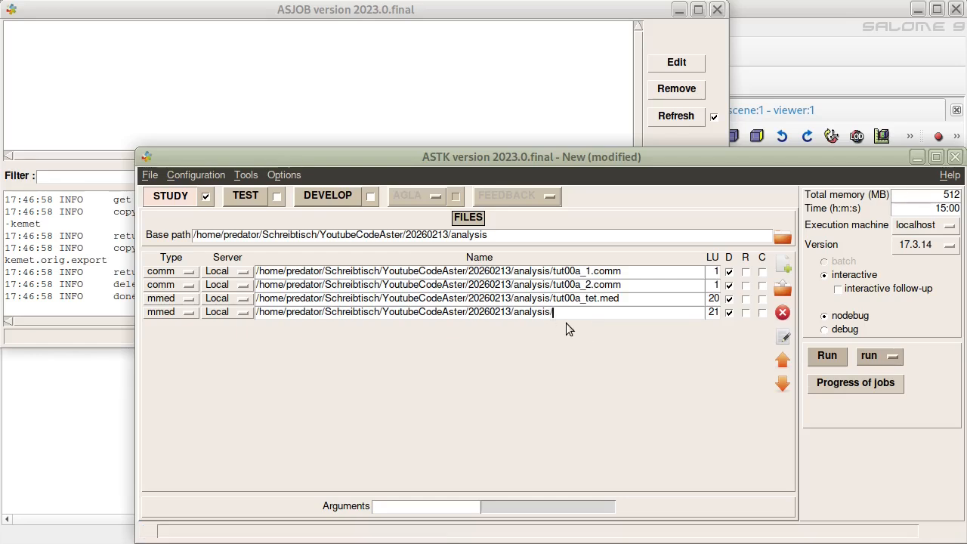
key(Left)
key(Left)
key(Left)
key(Left)
key(BackSpace)
key(BackSpace)
key(BackSpace)
text(hex)
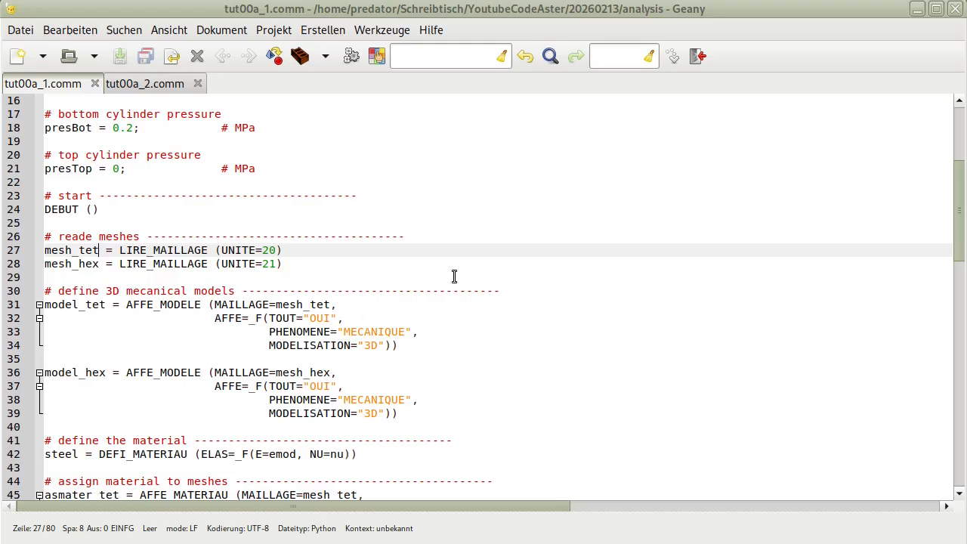
Review tut00a_1.comm and the IMPR_RESU output formats RESULTAT and MED in tut00a_2.comm, and return to ASTK
scroll(399, 267, down, 8)
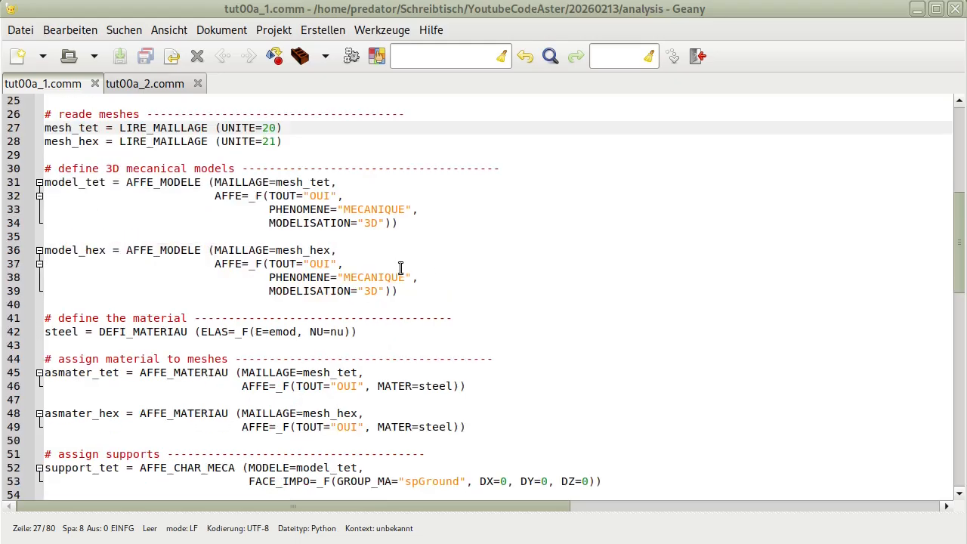
scroll(420, 254, down, 10)
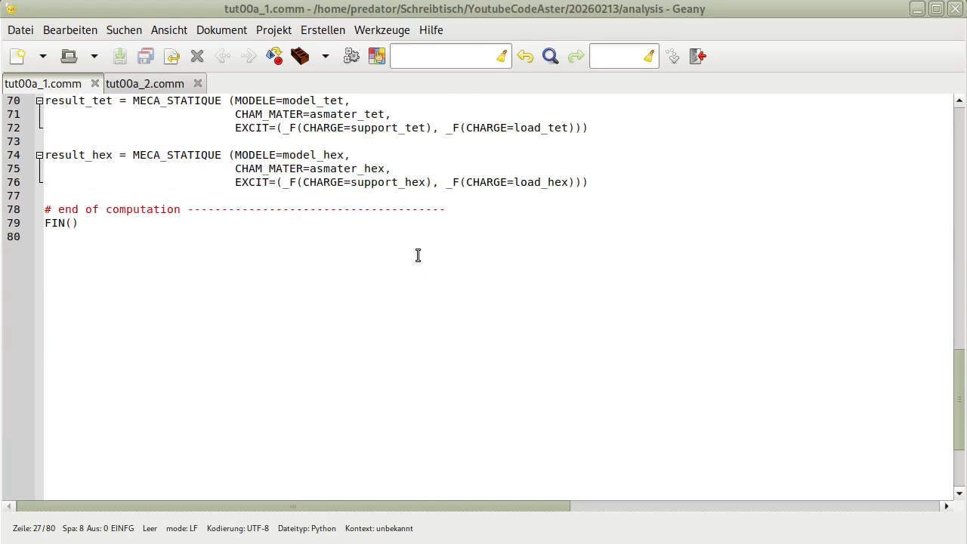
scroll(418, 254, up, 7)
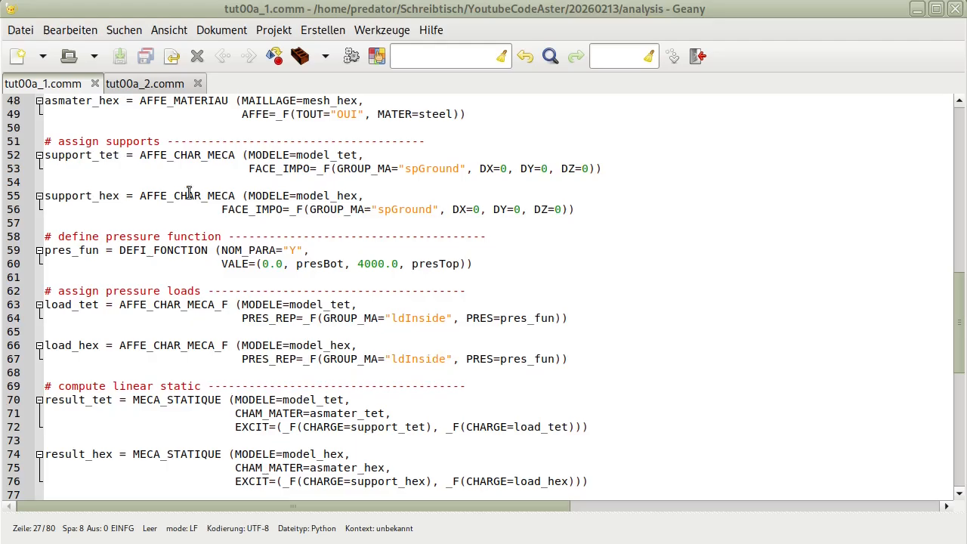
click(153, 84)
scroll(371, 173, up, 13)
scroll(372, 179, down, 5)
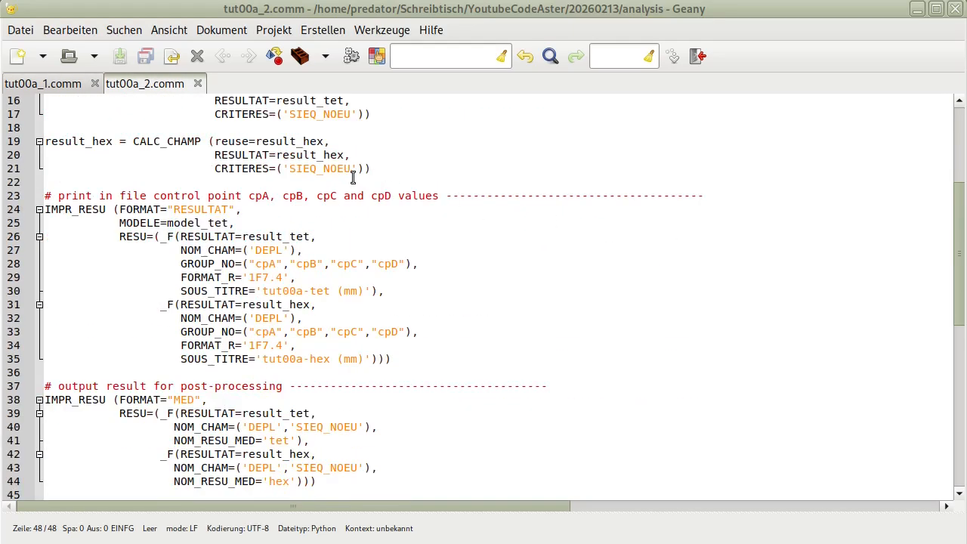
scroll(353, 182, up, 3)
scroll(170, 315, down, 3)
drag(238, 209, 45, 209)
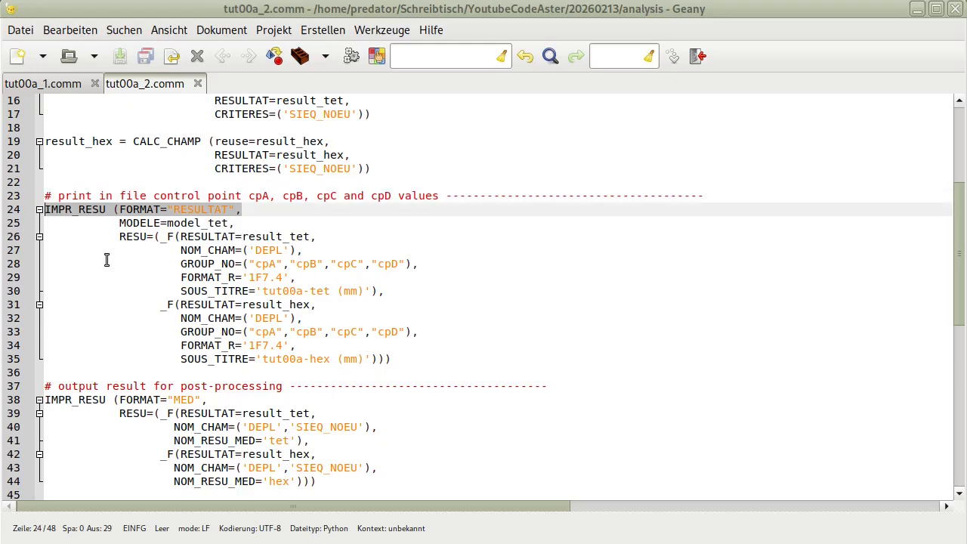
drag(207, 400, 43, 400)
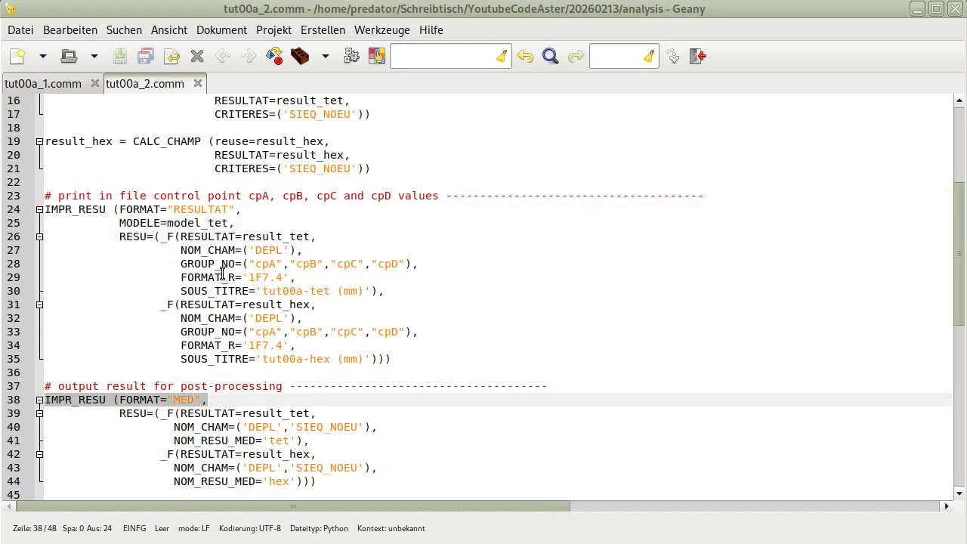
double_click(195, 210)
double_click(183, 400)
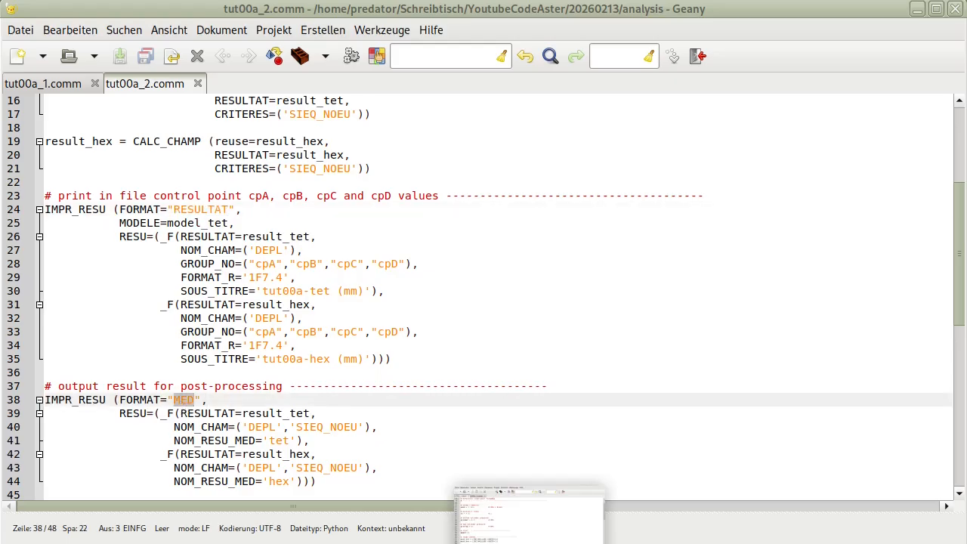
click(529, 543)
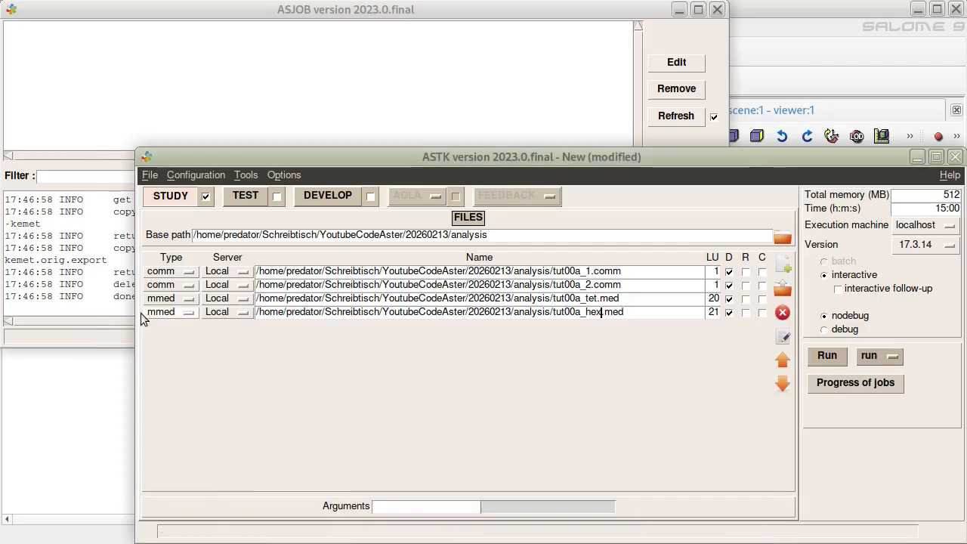
Add two entries to the study's file list and set their types to resu and rmed
click(788, 264)
click(788, 264)
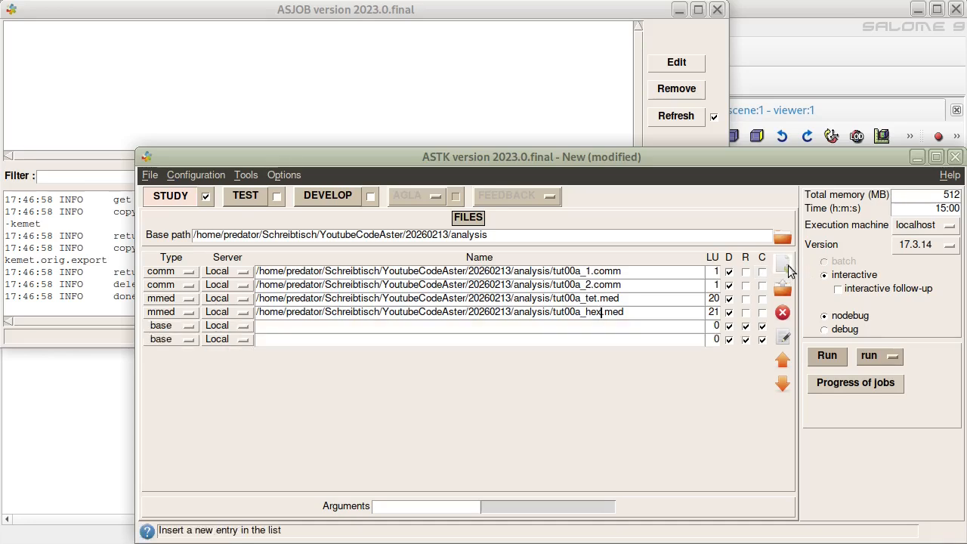
click(174, 327)
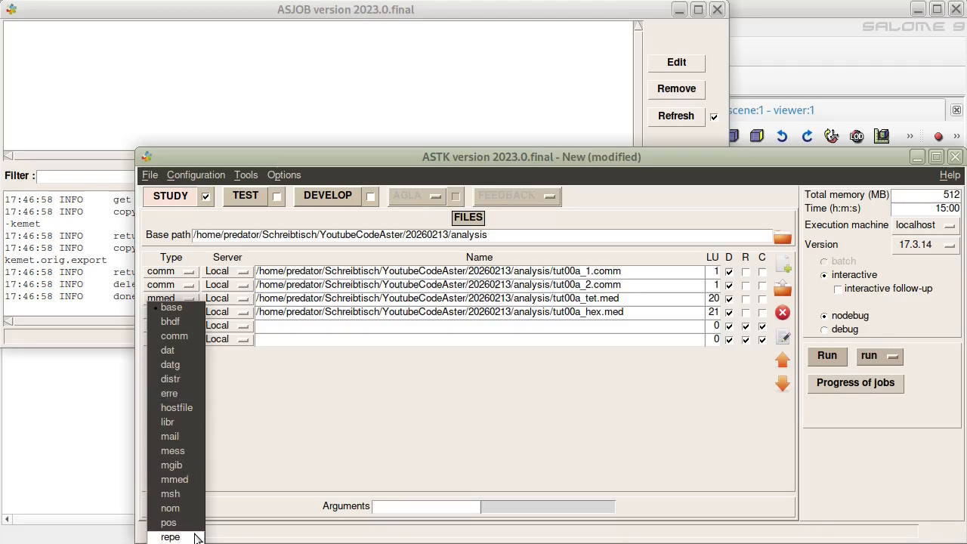
click(170, 543)
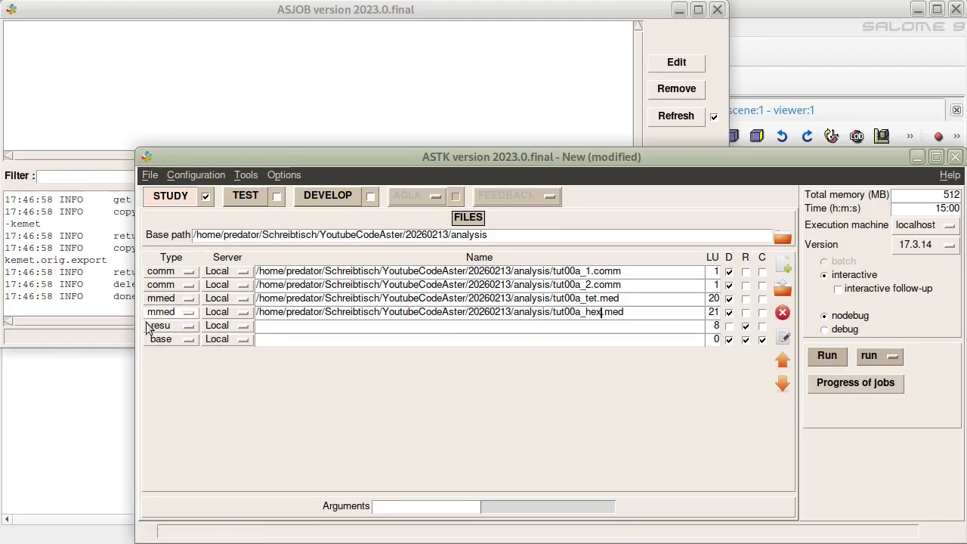
click(171, 339)
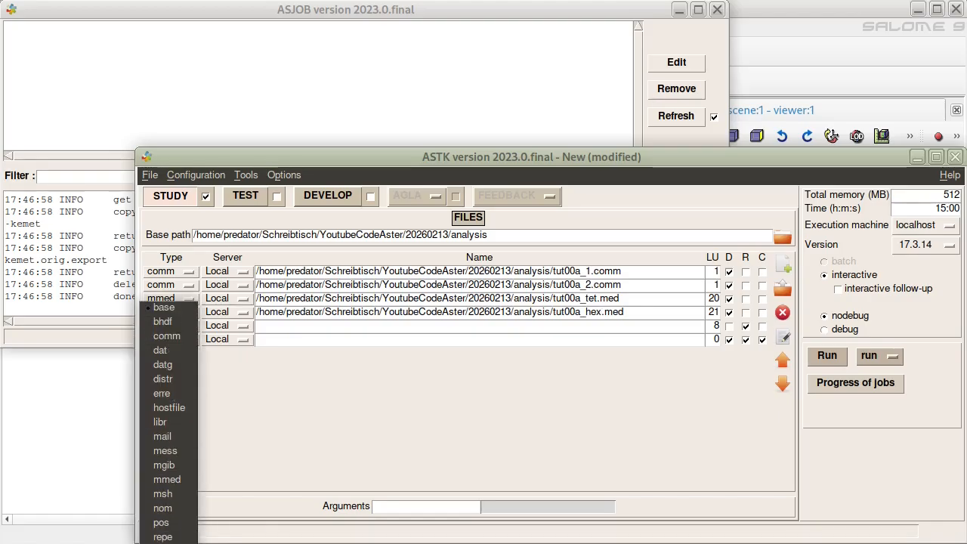
click(171, 543)
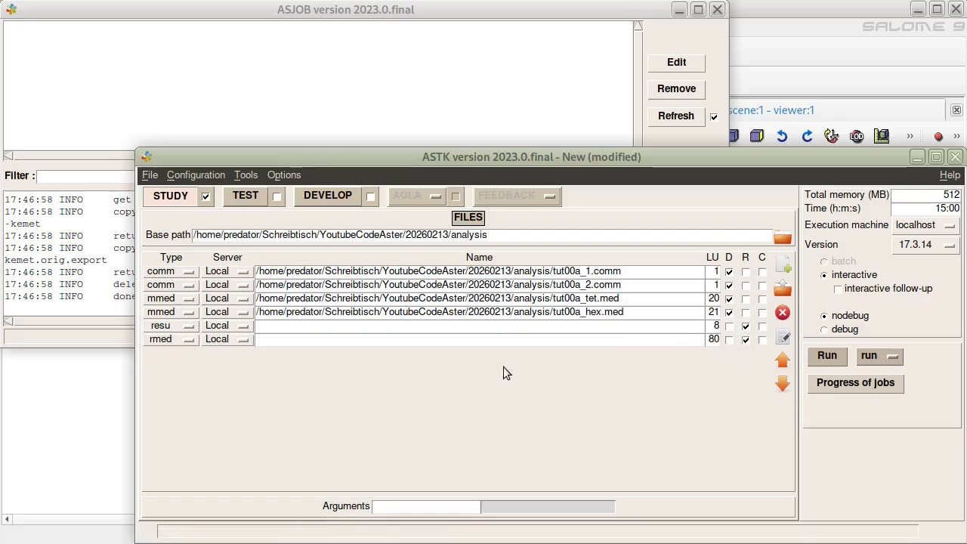
Copy the full tut00a_hex.med path into the resu and rmed entries
drag(627, 312, 241, 314)
key(ctrl+c)
click(328, 327)
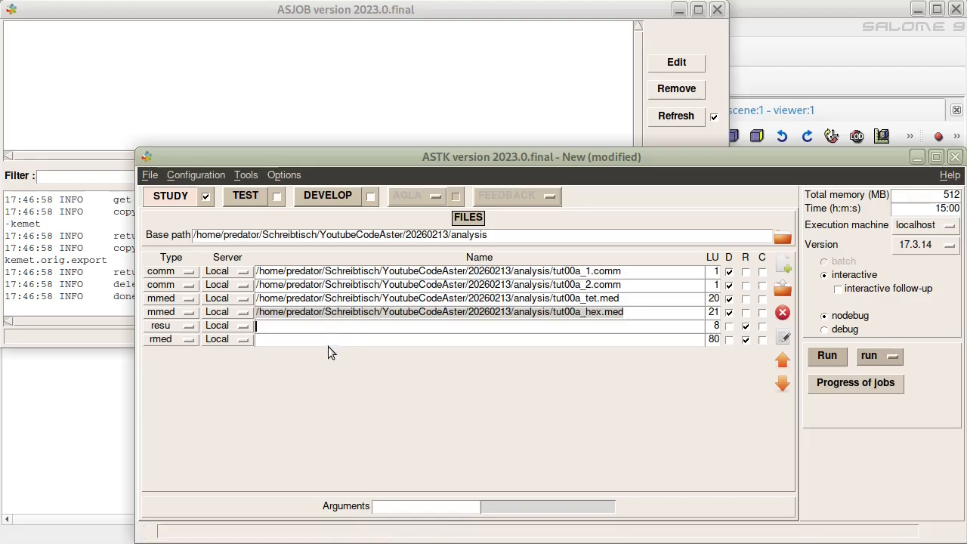
key(ctrl+v)
click(330, 341)
key(ctrl+v)
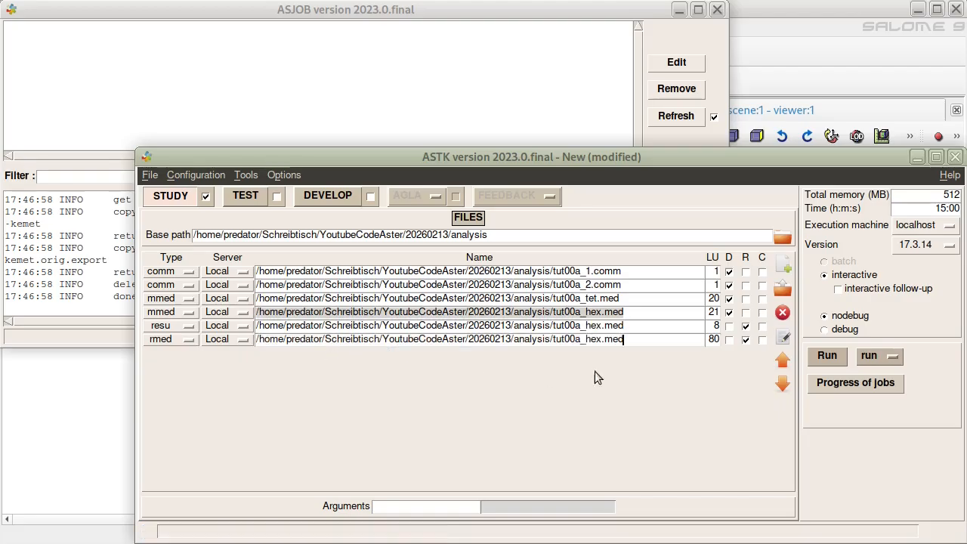
Change the file name in the resu entry's path to tut00a.resu
click(601, 326)
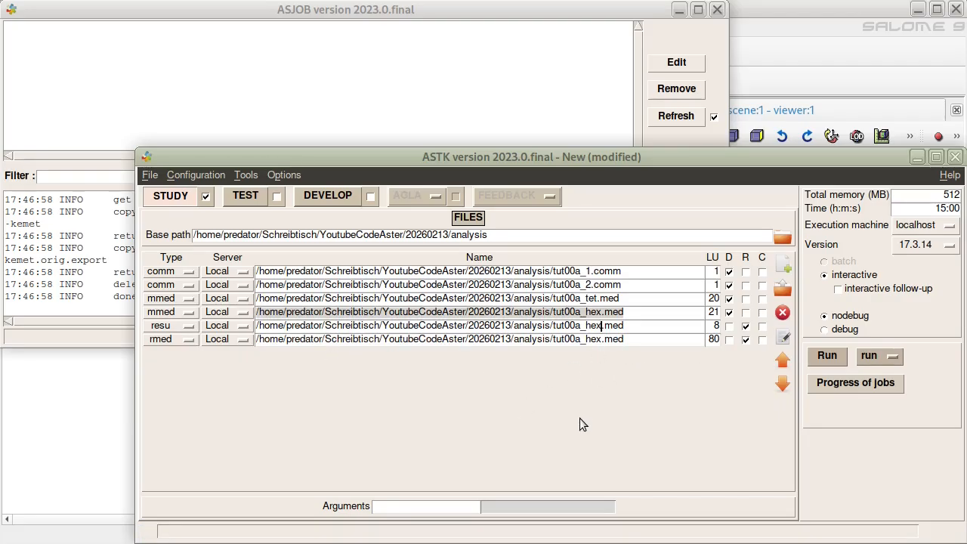
key(BackSpace)
key(BackSpace)
key(BackSpace)
key(BackSpace)
key(End)
key(BackSpace)
key(BackSpace)
key(BackSpace)
text(resu)
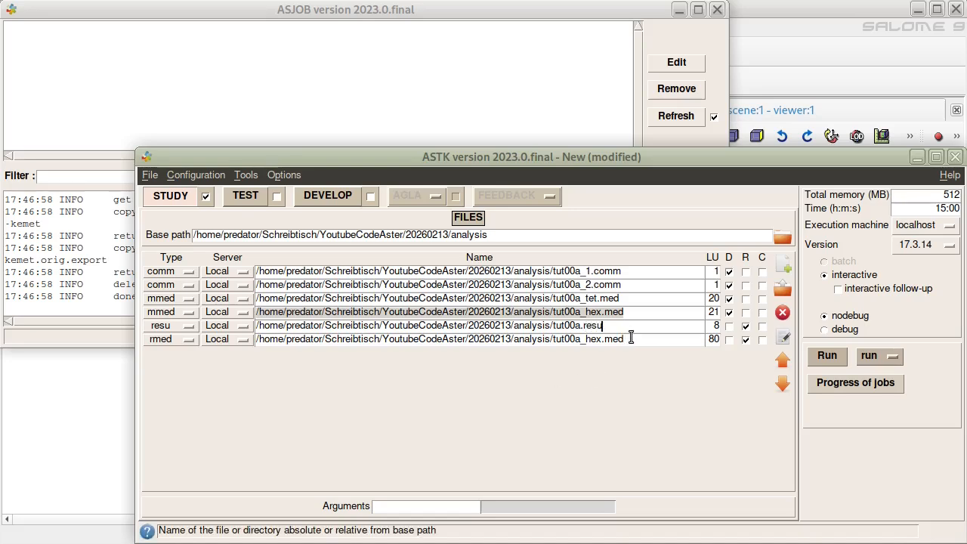
Change the file name in the rmed entry's path to tut00a.rmed
click(602, 340)
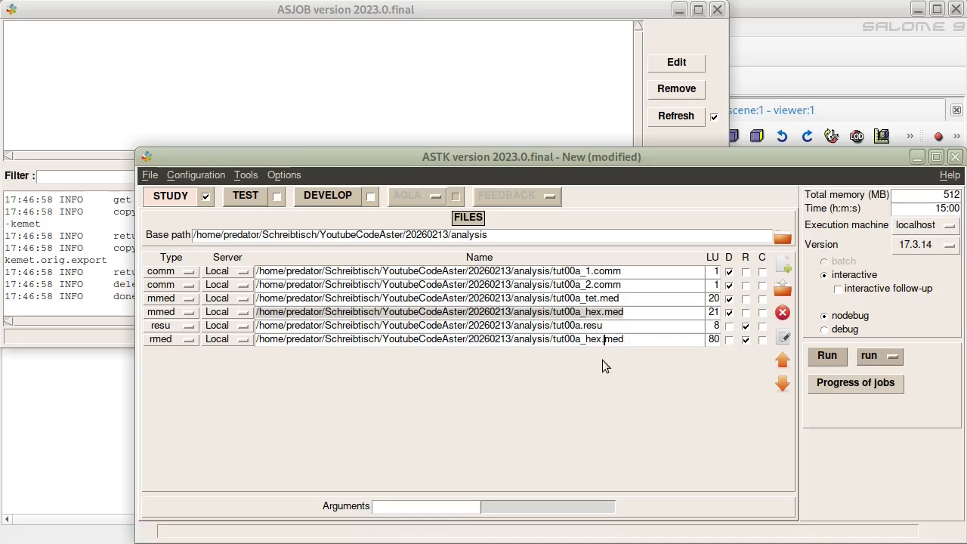
text(r)
key(BackSpace)
key(BackSpace)
key(BackSpace)
key(BackSpace)
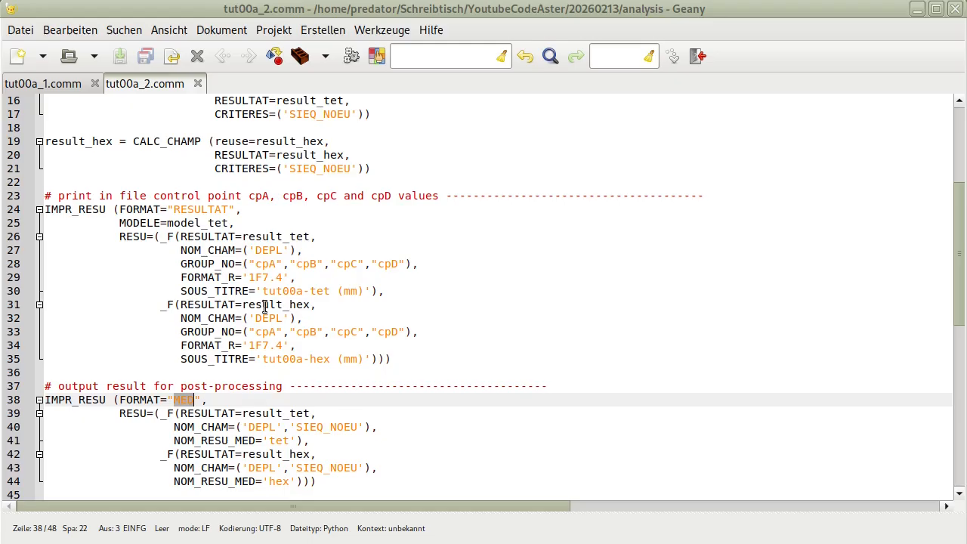
Examine the output section of tut00a_2.comm and the DEBUT and FIN commands of tut00a_1.comm in Geany
scroll(148, 290, down, 3)
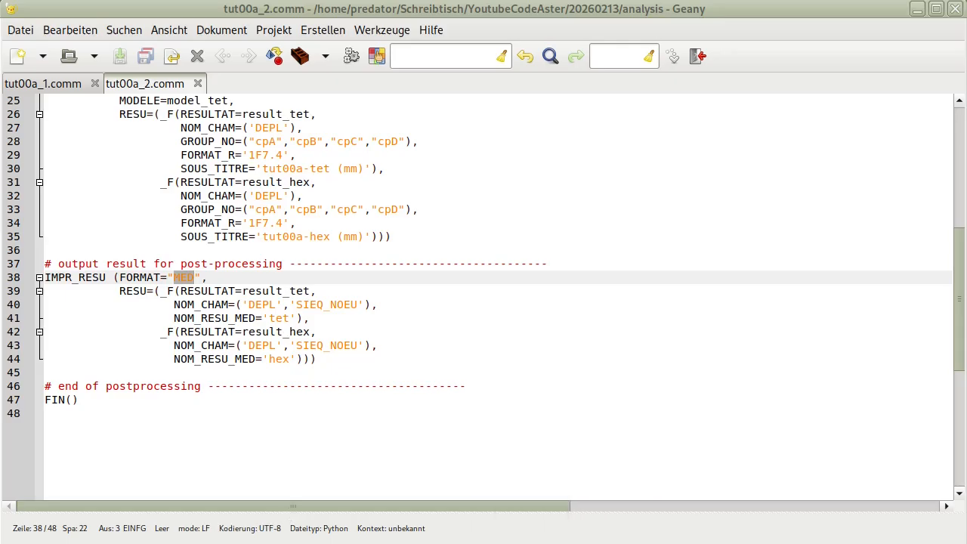
click(241, 237)
scroll(355, 370, up, 8)
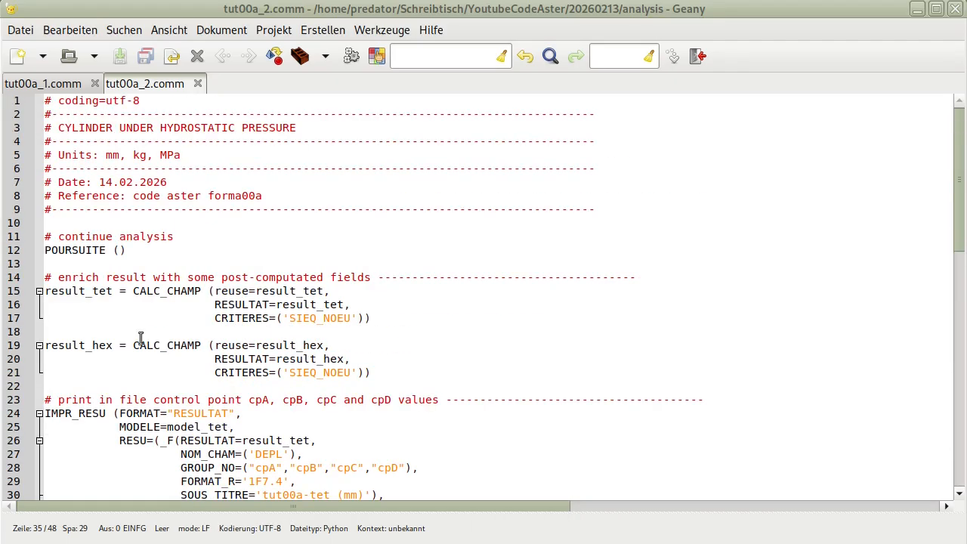
click(43, 83)
scroll(256, 194, up, 14)
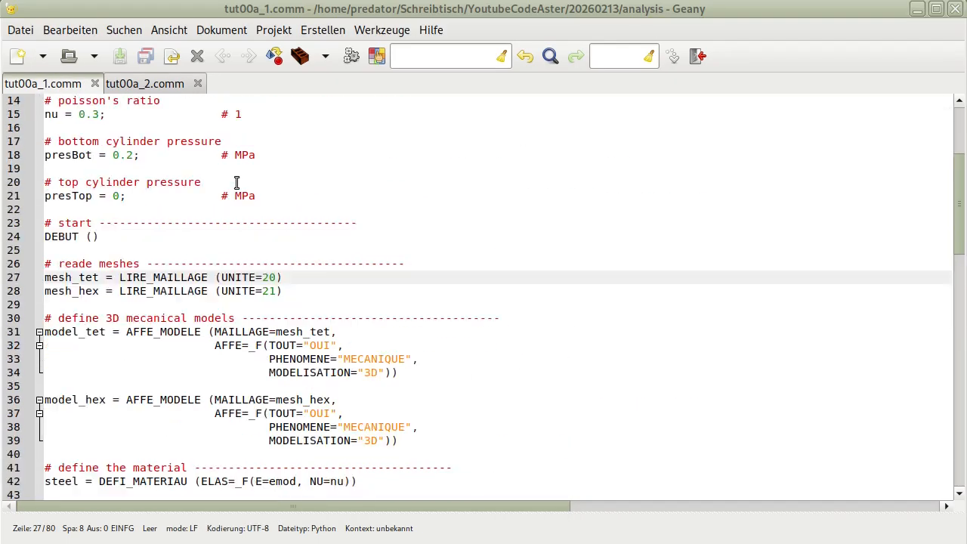
scroll(202, 248, down, 3)
click(99, 291)
drag(100, 291, 43, 292)
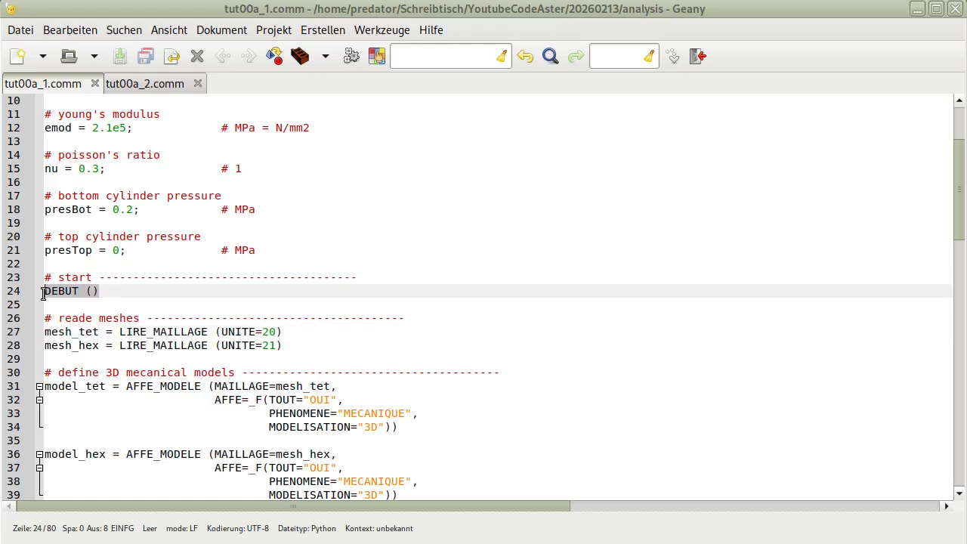
scroll(125, 318, down, 16)
drag(79, 373, 45, 372)
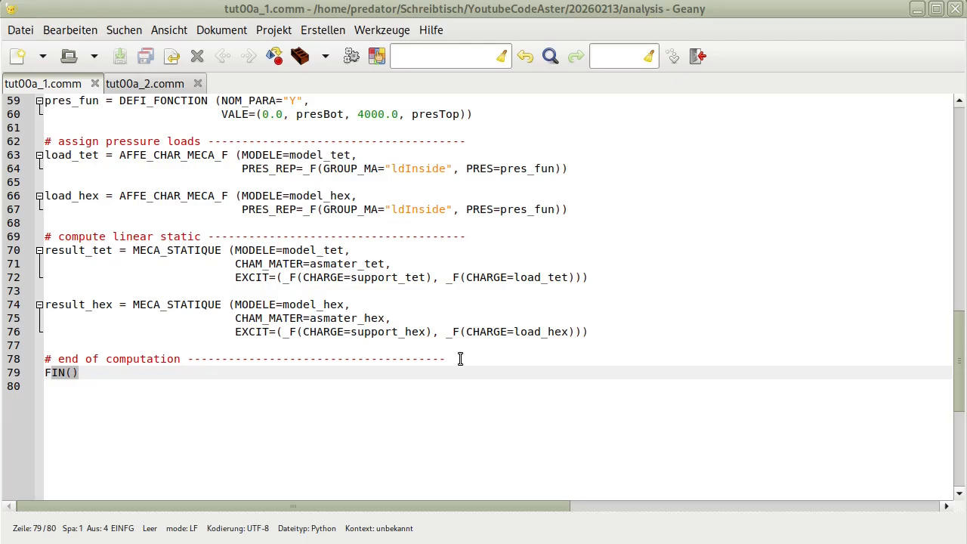
Examine the POURSUITE and FIN commands in tut00a_2.comm and return to ASTK
click(160, 85)
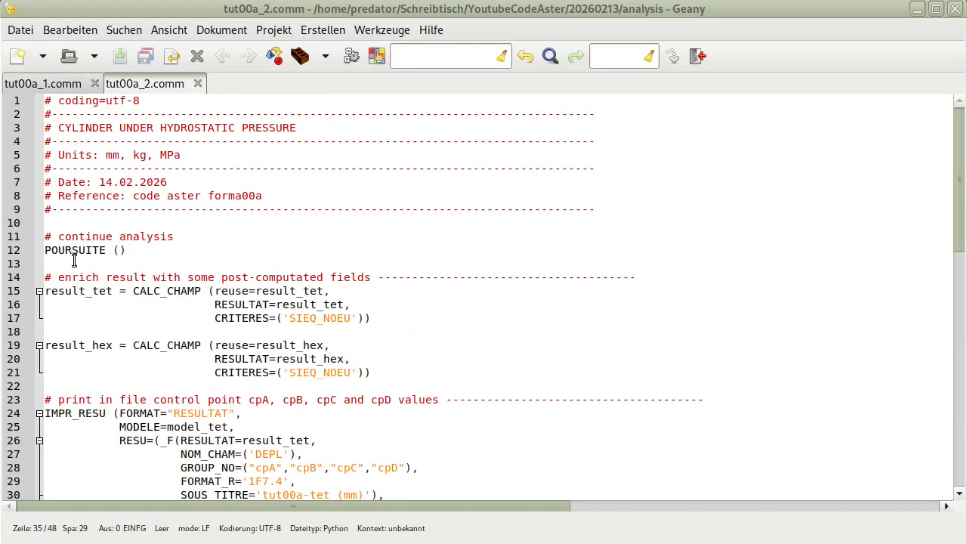
drag(125, 250, 43, 250)
scroll(178, 270, down, 13)
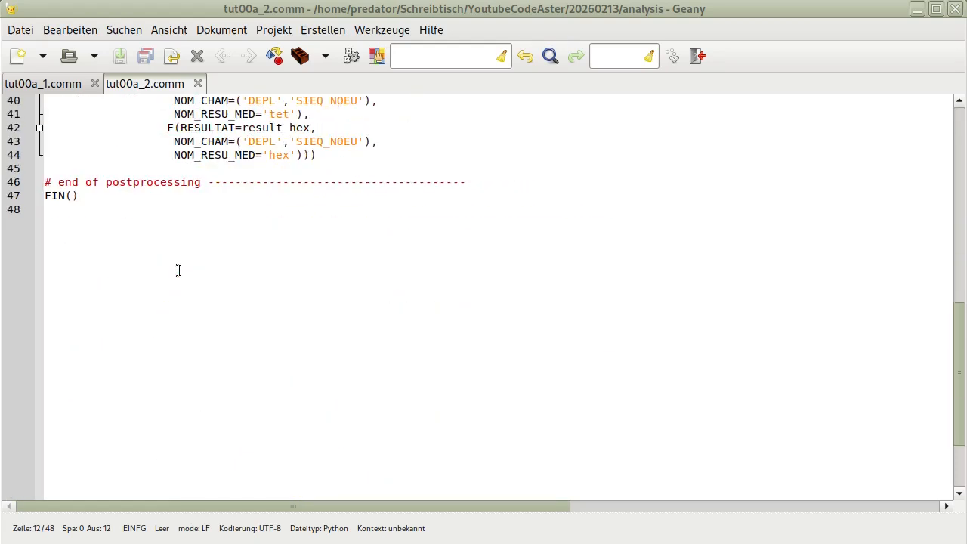
drag(78, 196, 43, 196)
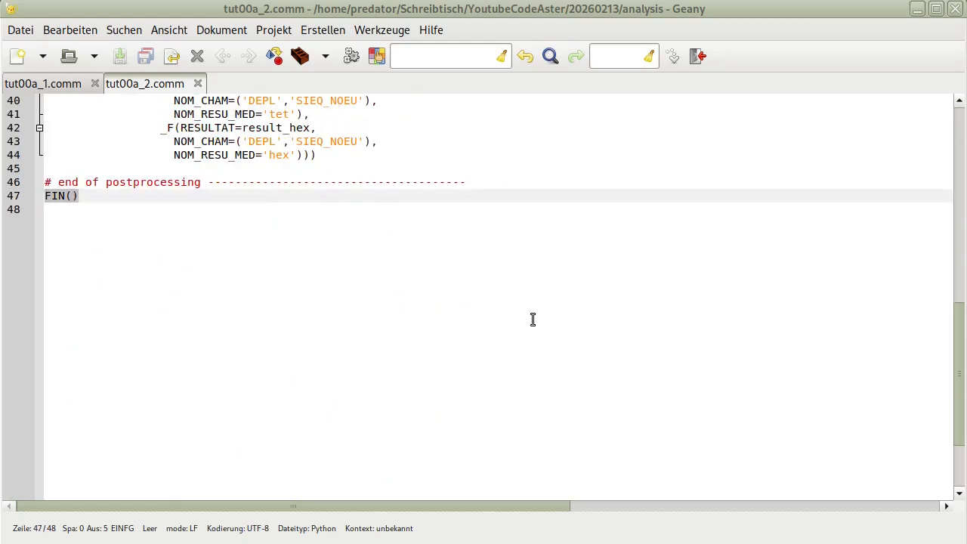
scroll(533, 319, up, 13)
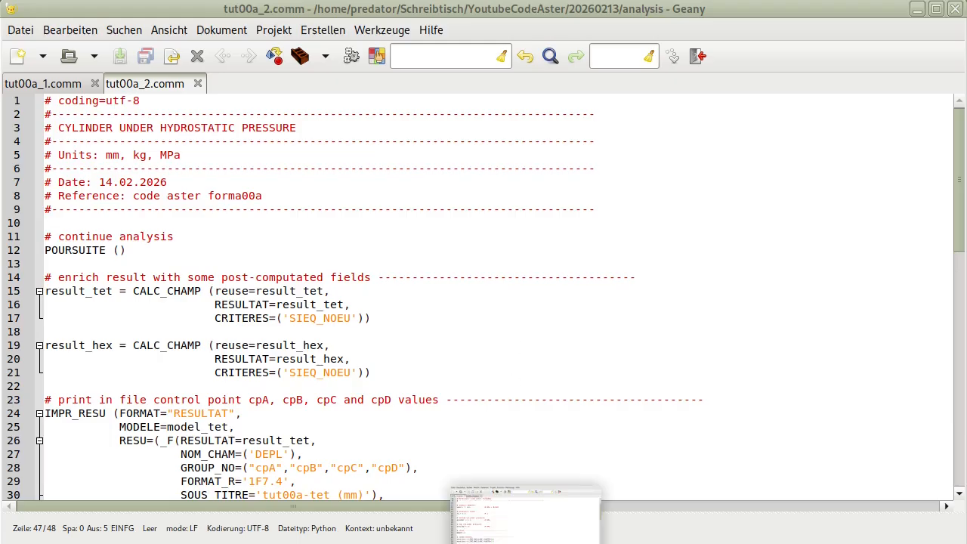
click(462, 542)
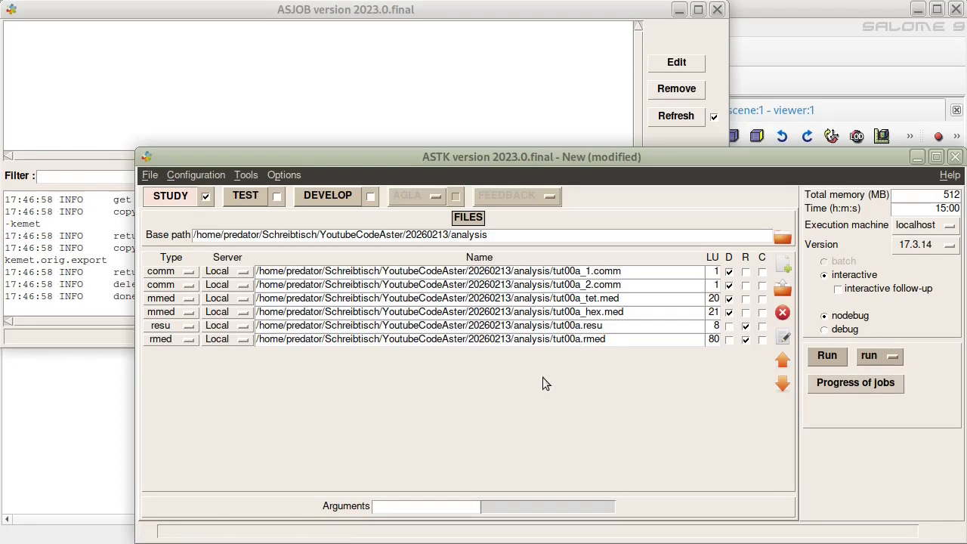
Add a base entry to the study files and mark it as result only, without data or compression
click(782, 268)
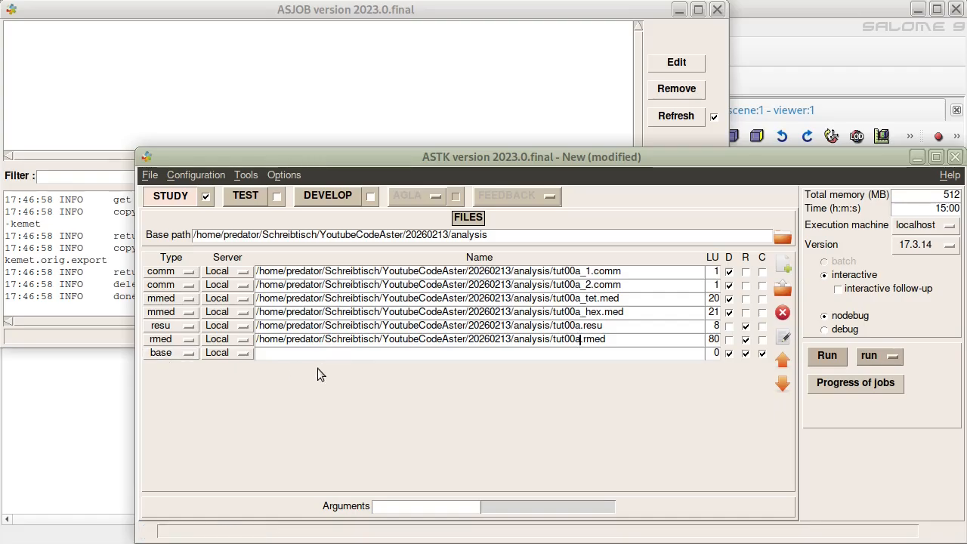
click(626, 340)
click(476, 352)
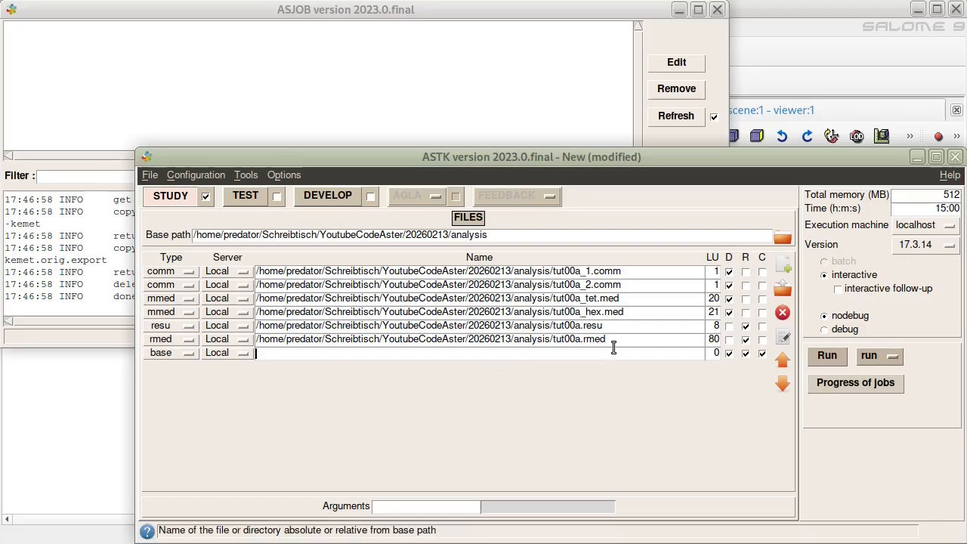
click(746, 353)
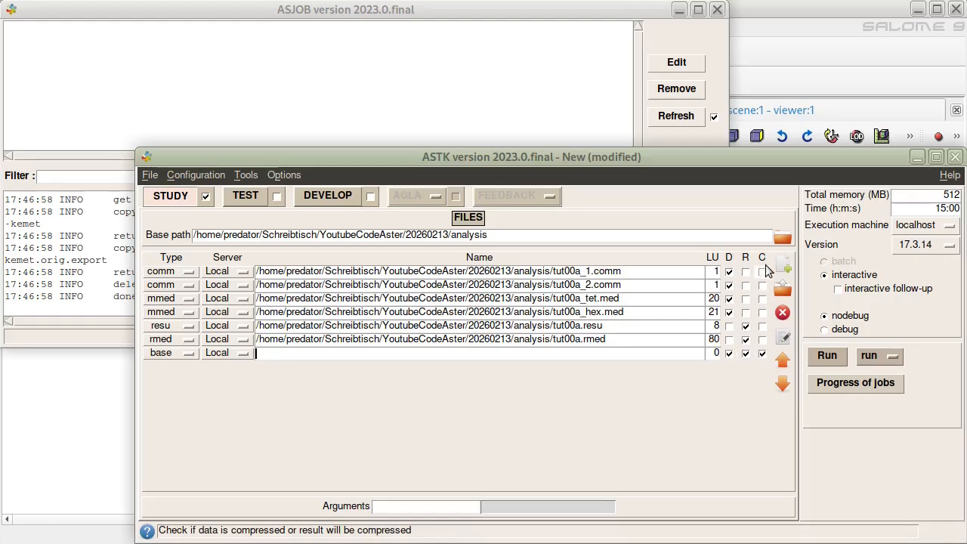
click(729, 353)
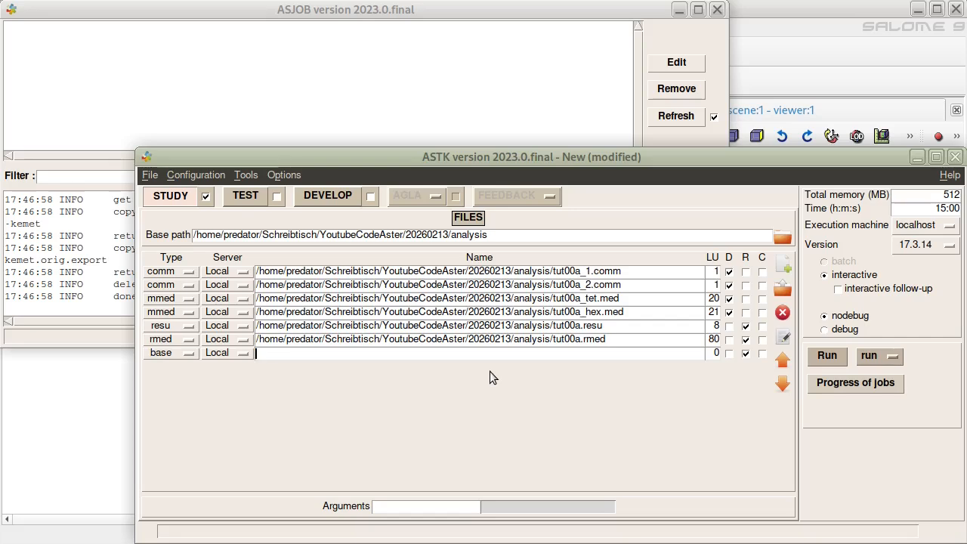
Set the base entry's path to the analysis folder followed by /base
drag(548, 339, 256, 340)
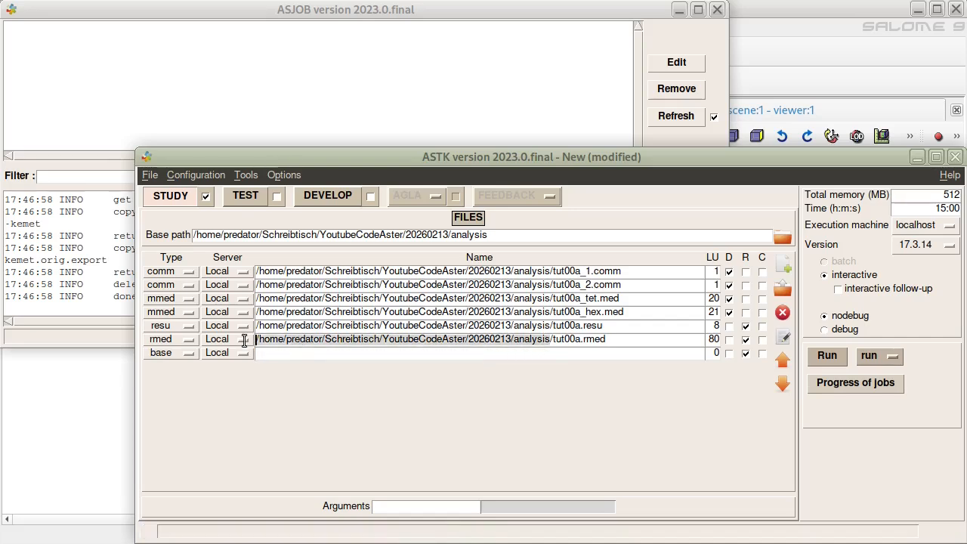
middle_click(334, 356)
text(/base)
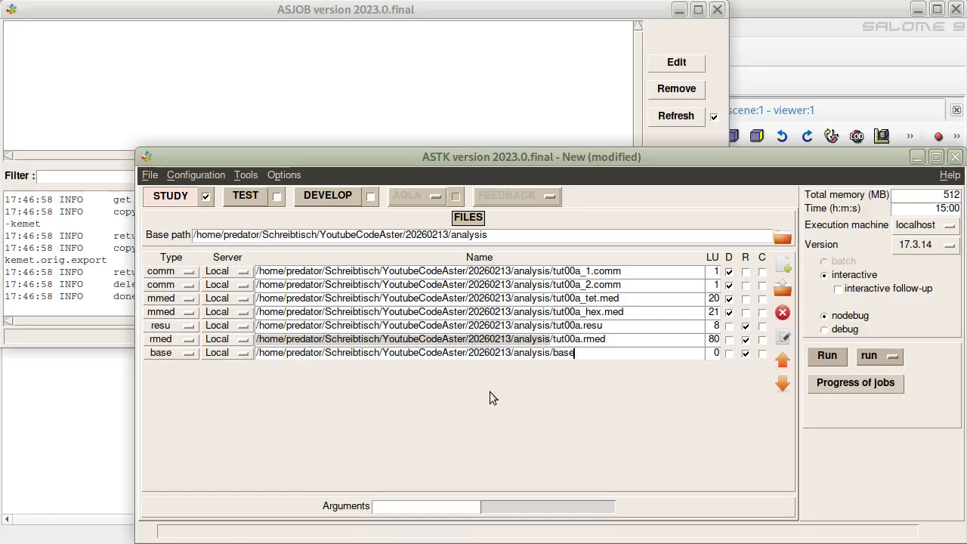
Add a mess entry with its path set to tut00a.mess in the analysis folder
click(778, 263)
click(179, 367)
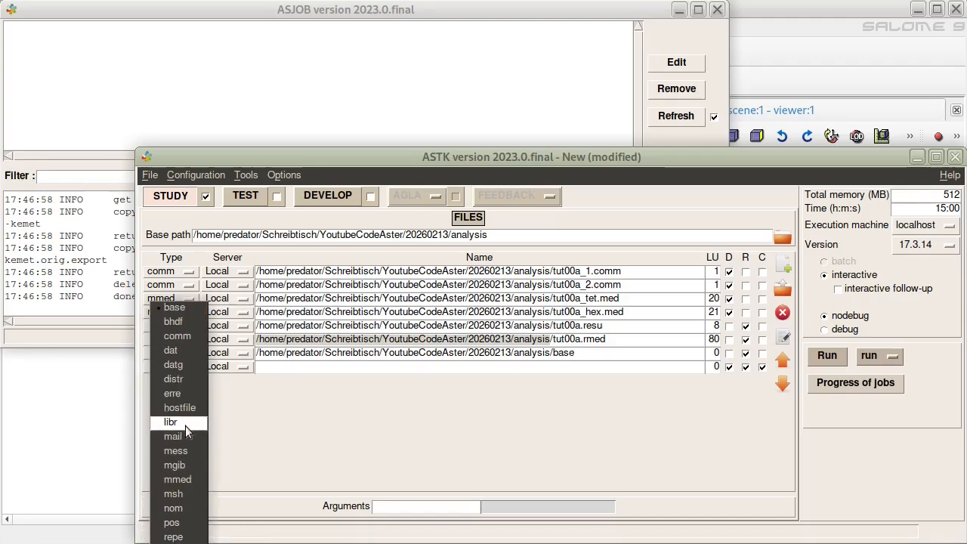
click(189, 451)
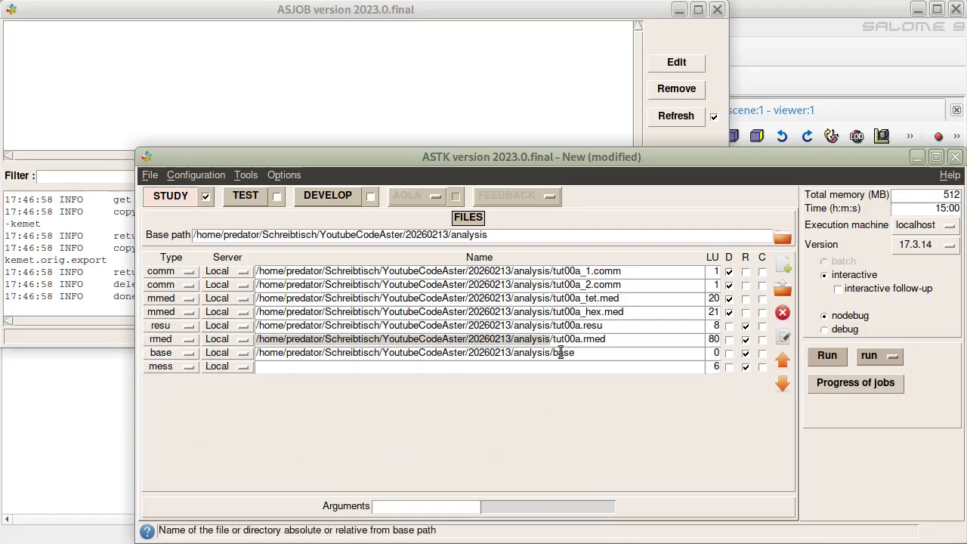
drag(606, 341, 208, 339)
key(ctrl+c)
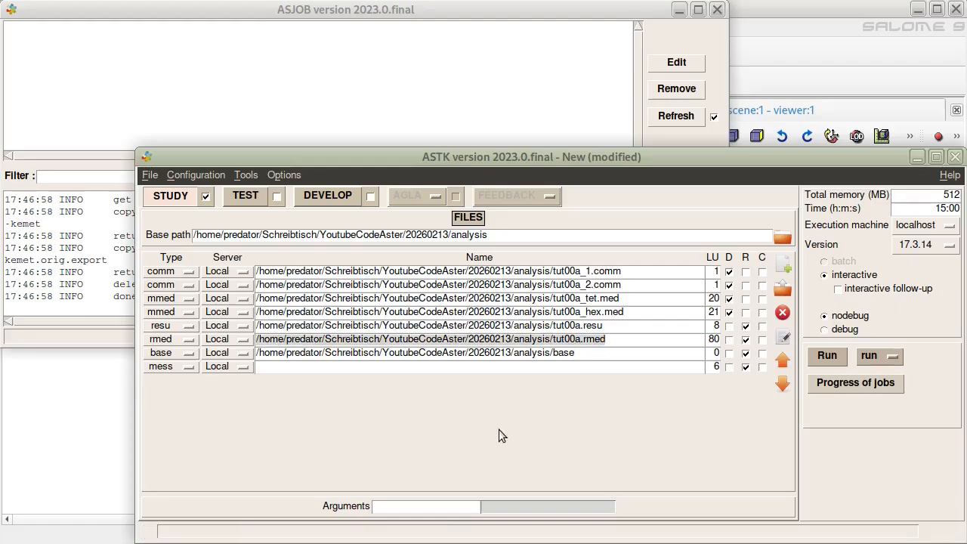
click(334, 366)
key(ctrl+v)
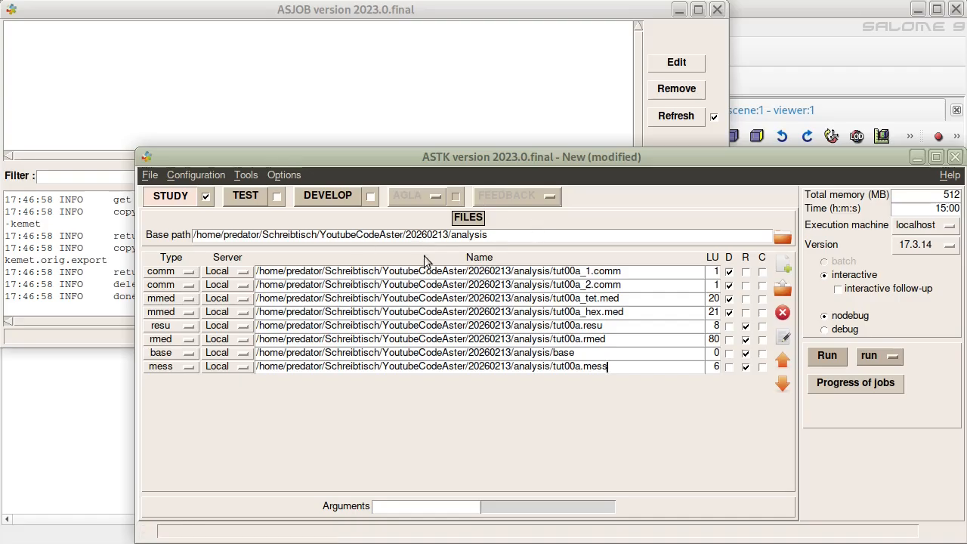
Save the study as tut00a.astk in the analysis folder
drag(552, 234, 189, 235)
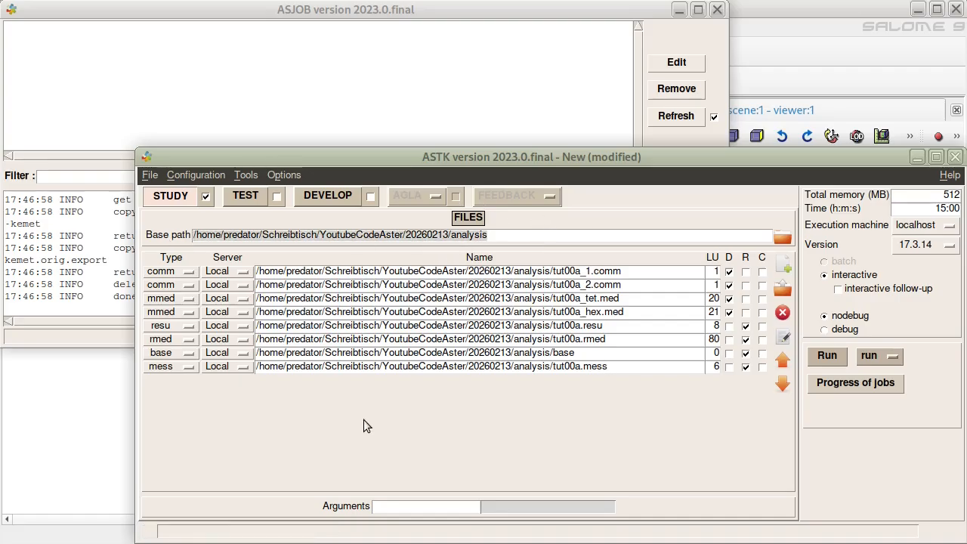
click(150, 175)
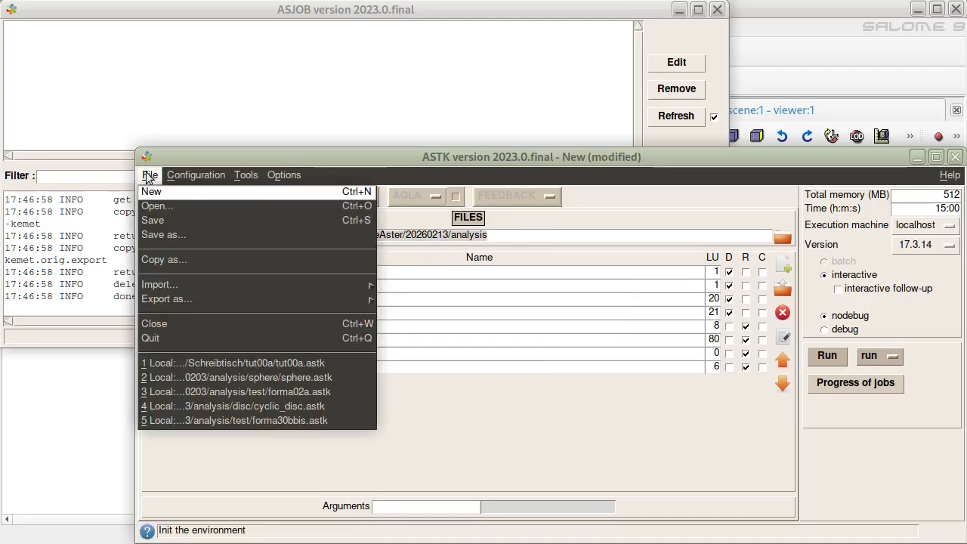
click(162, 219)
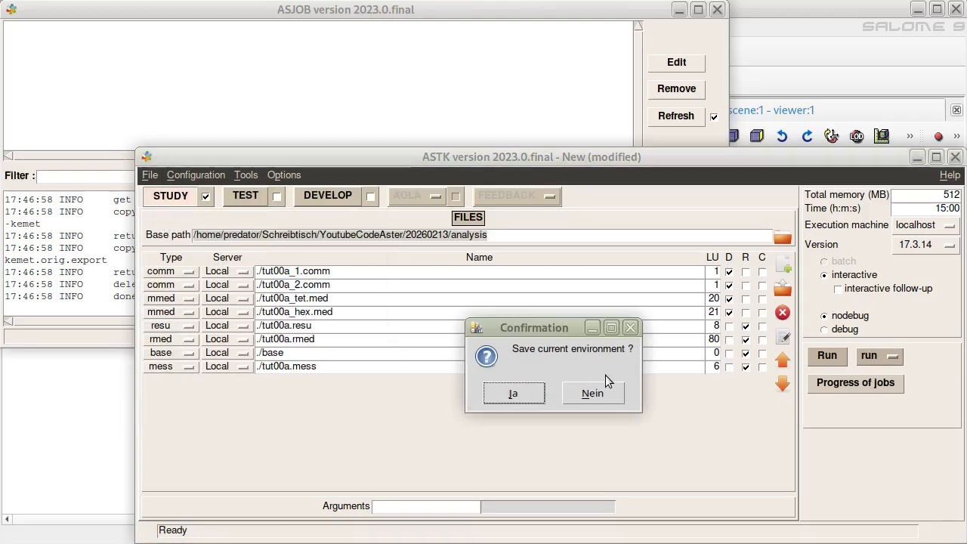
click(512, 397)
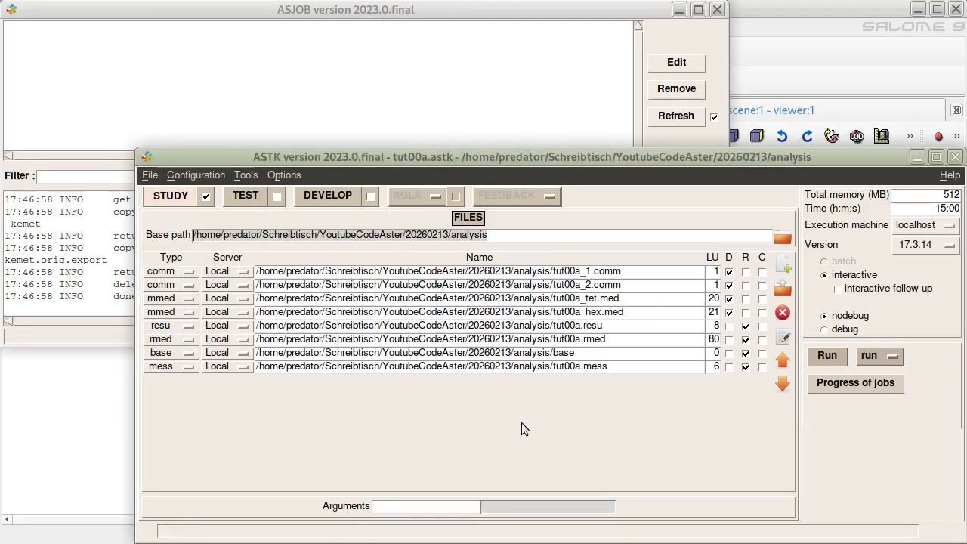
Switch to the file manager and open the saved tut00a.astk from the analysis folder in Geany
key(alt+Tab)
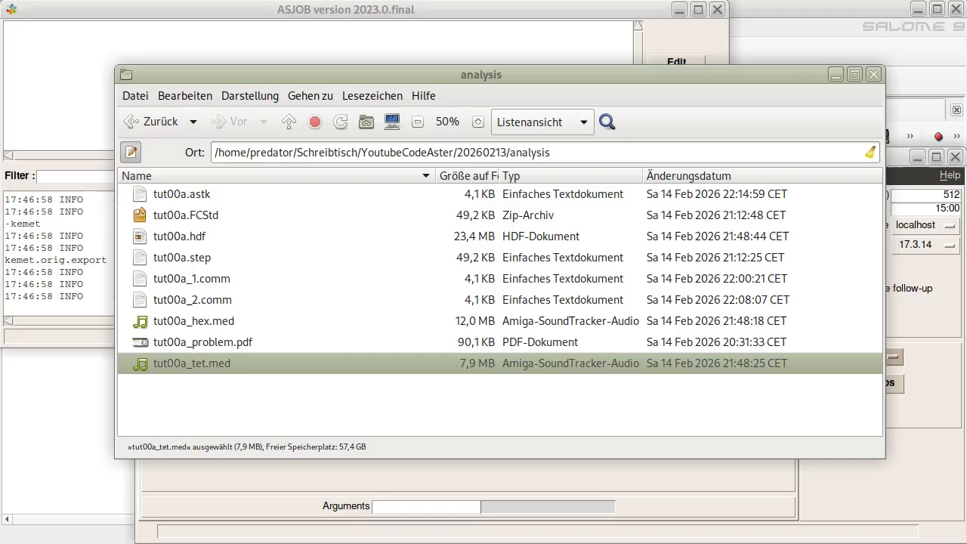
click(269, 408)
click(197, 198)
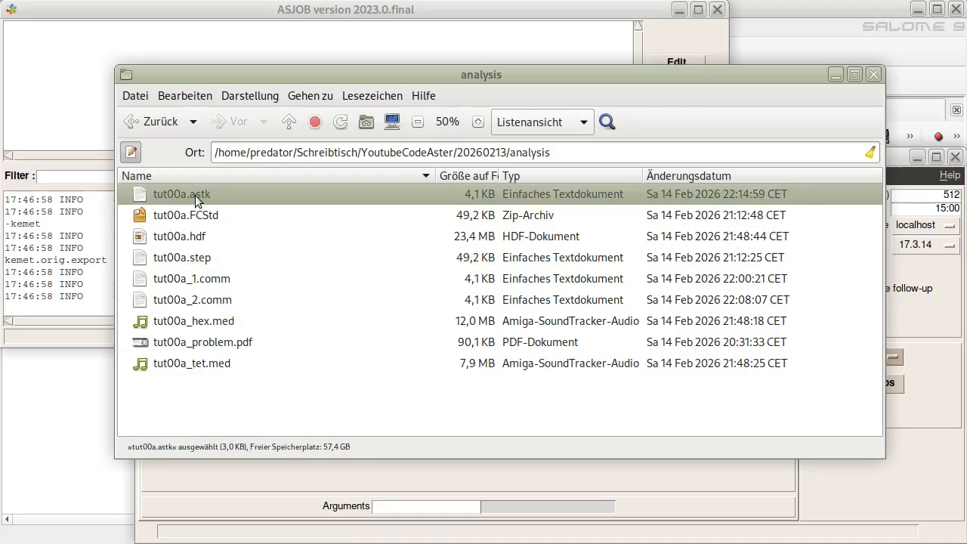
double_click(198, 198)
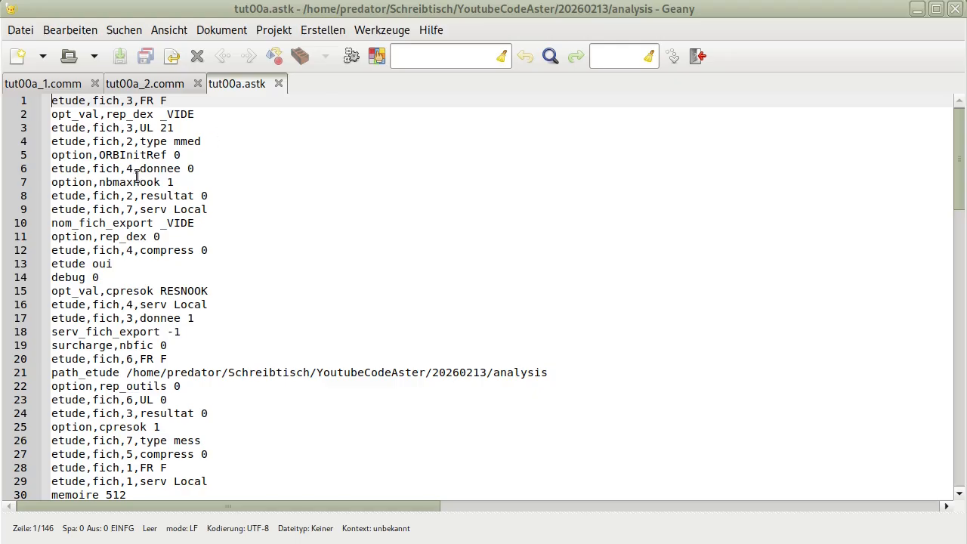
Examine the study settings stored in tut00a.astk, then close the file and return to ASTK
scroll(134, 166, down, 20)
scroll(128, 198, down, 20)
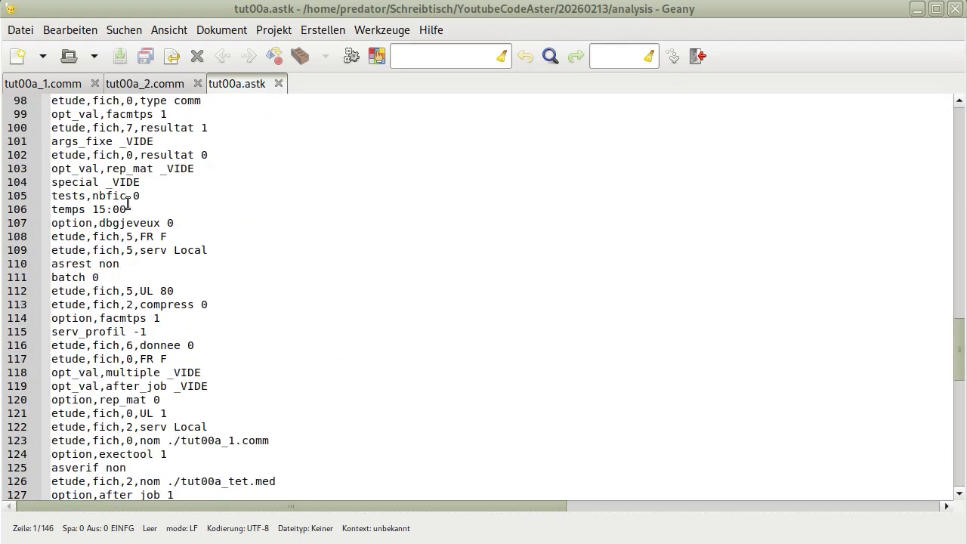
scroll(130, 205, up, 13)
scroll(144, 205, up, 20)
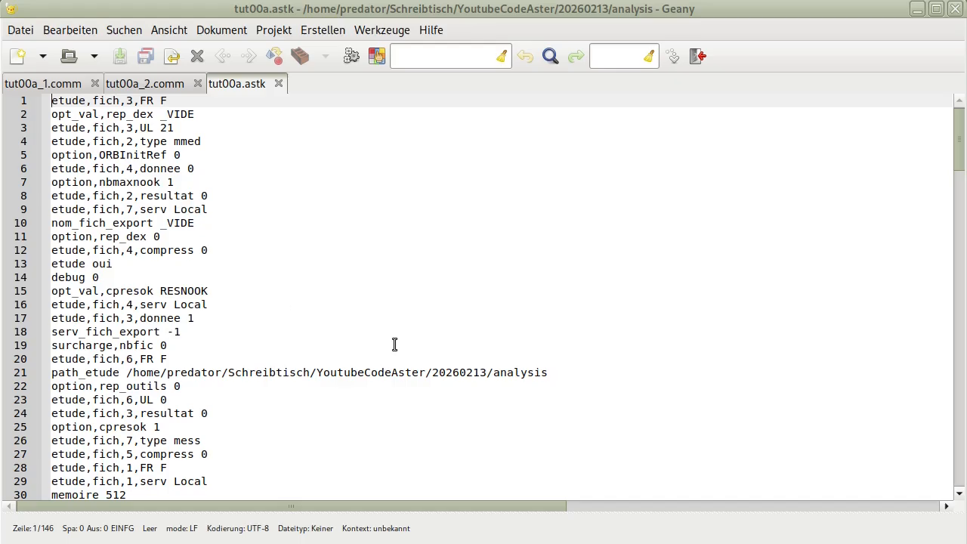
click(278, 83)
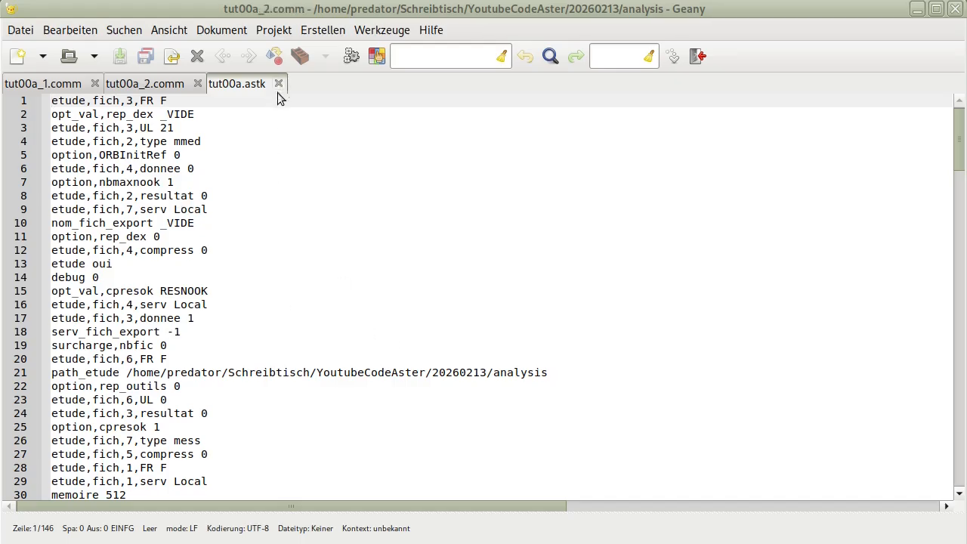
click(477, 543)
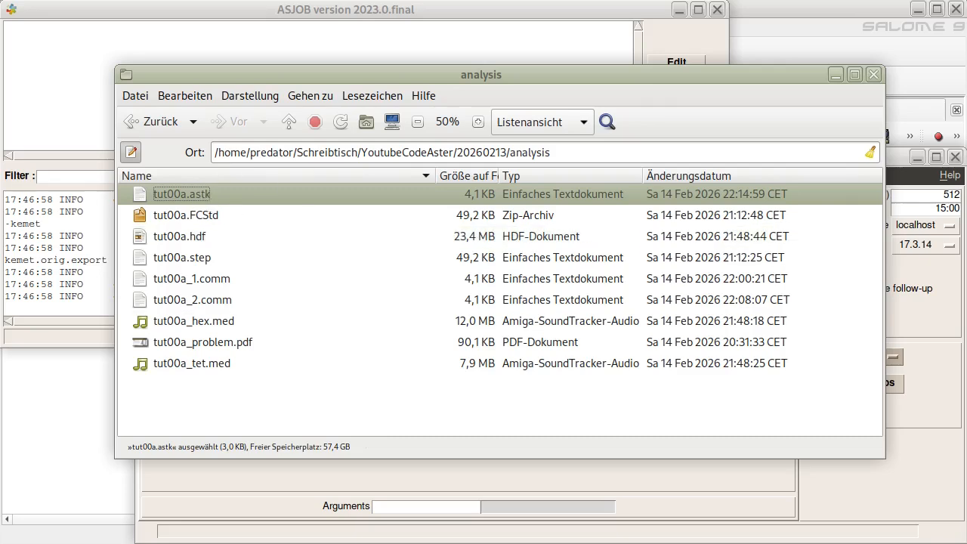
click(543, 542)
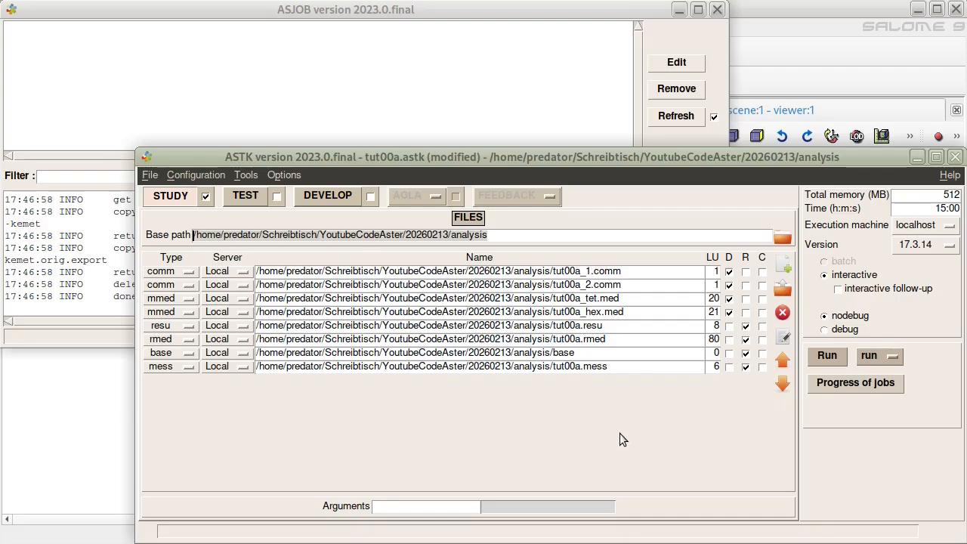
Examine the study's run options, including the mpi_nbcpu processor setting
click(284, 174)
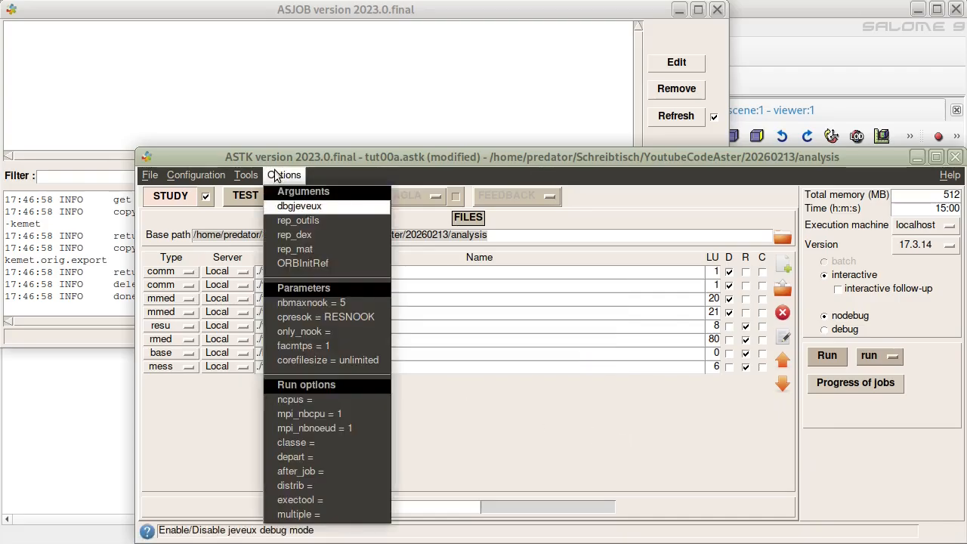
click(345, 414)
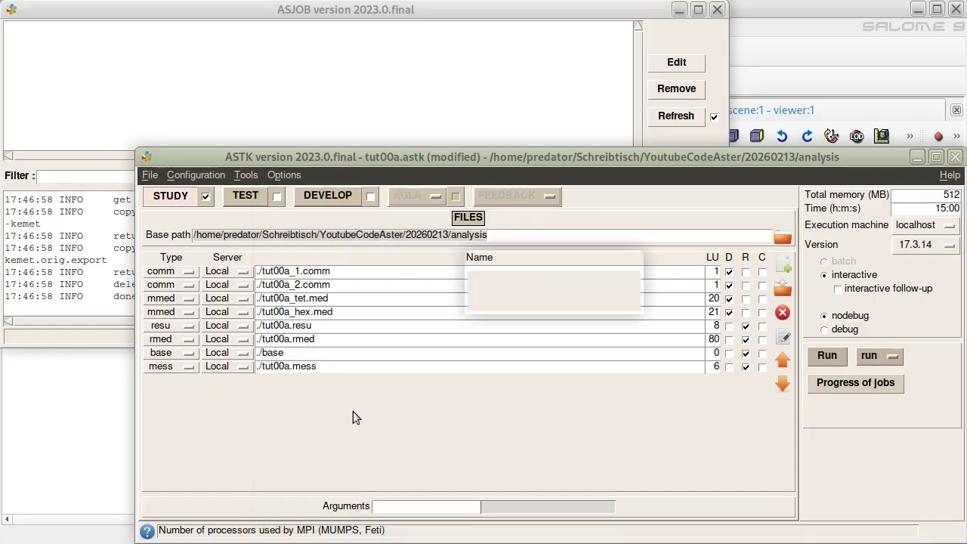
click(554, 300)
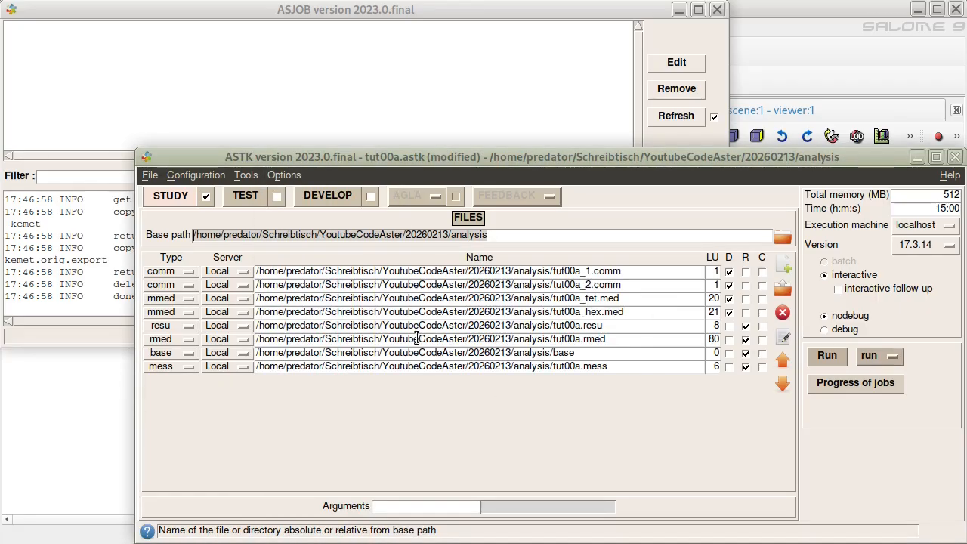
click(284, 175)
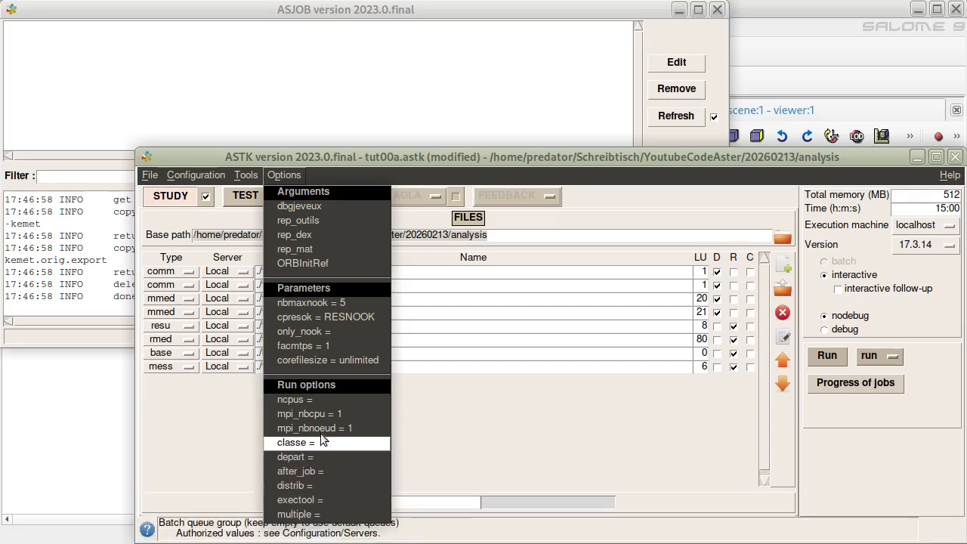
click(539, 421)
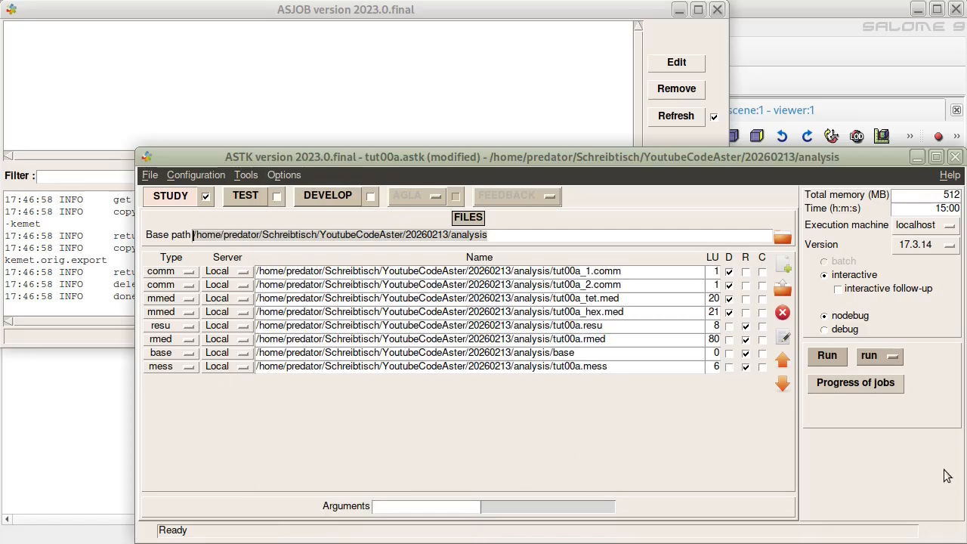
Run the tut00a study and refresh its job status in ASJOB
click(836, 353)
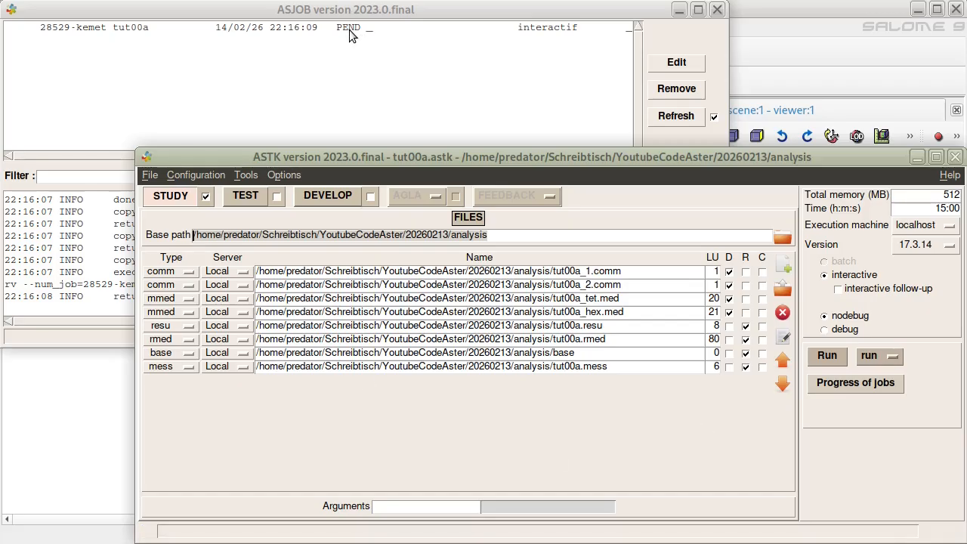
click(349, 30)
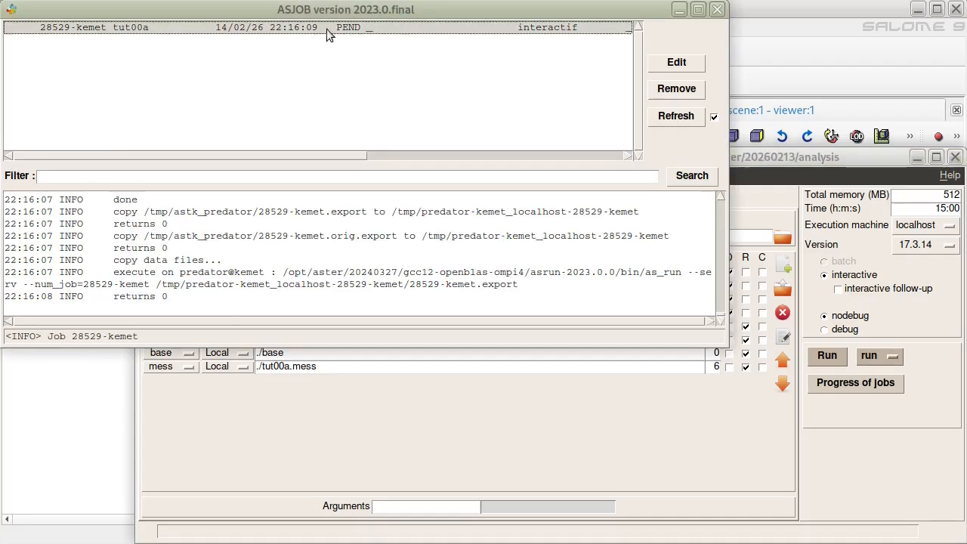
click(683, 119)
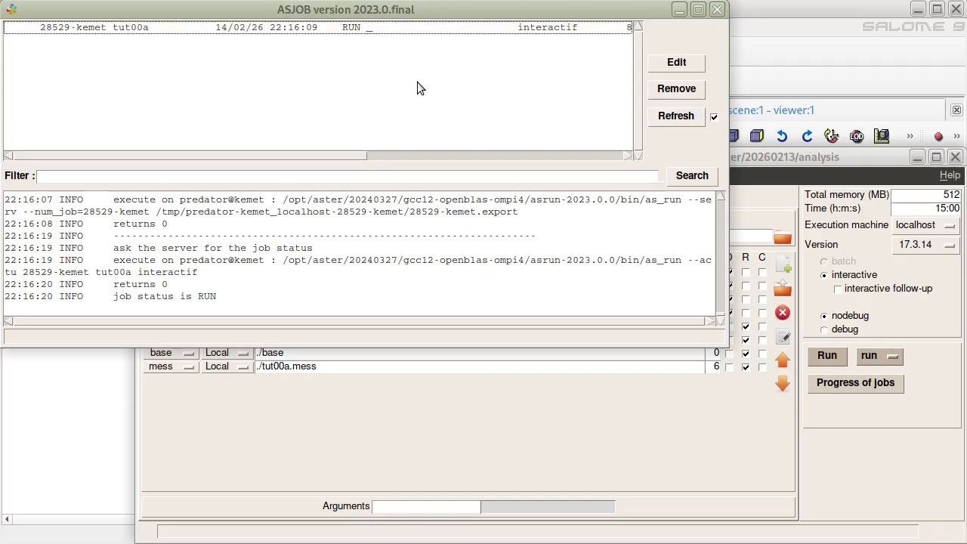
click(483, 417)
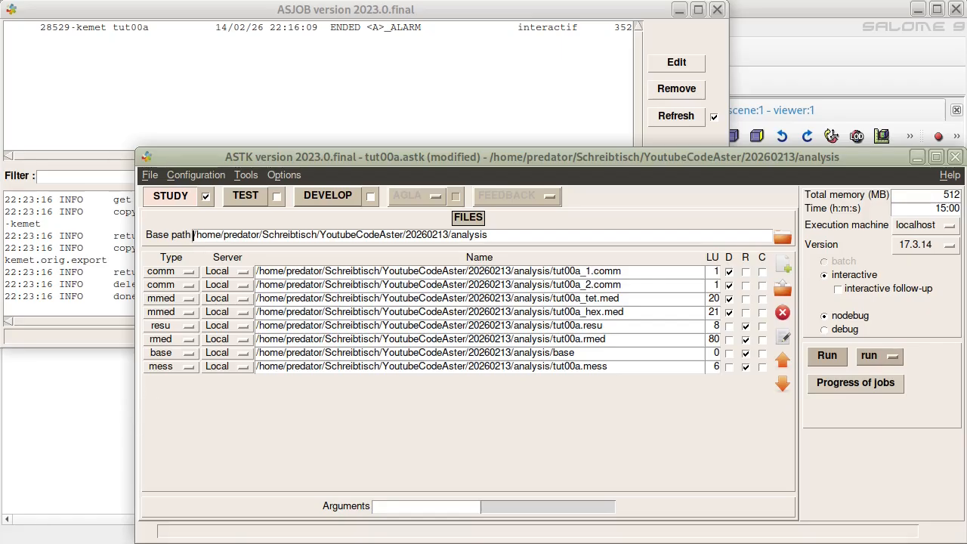
Examine the files the run wrote to the analysis folder and its base subfolder
key(alt+Tab)
scroll(374, 311, down, 1)
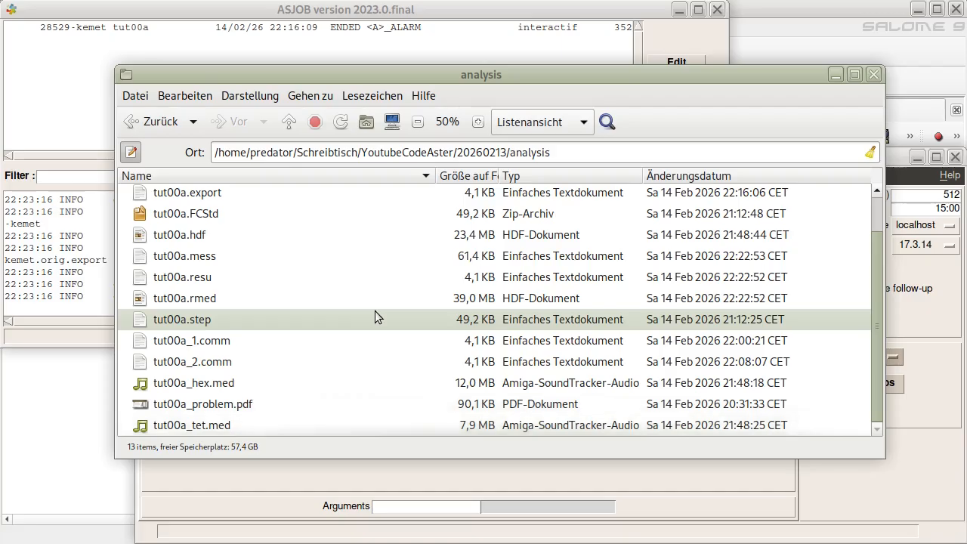
scroll(375, 310, up, 2)
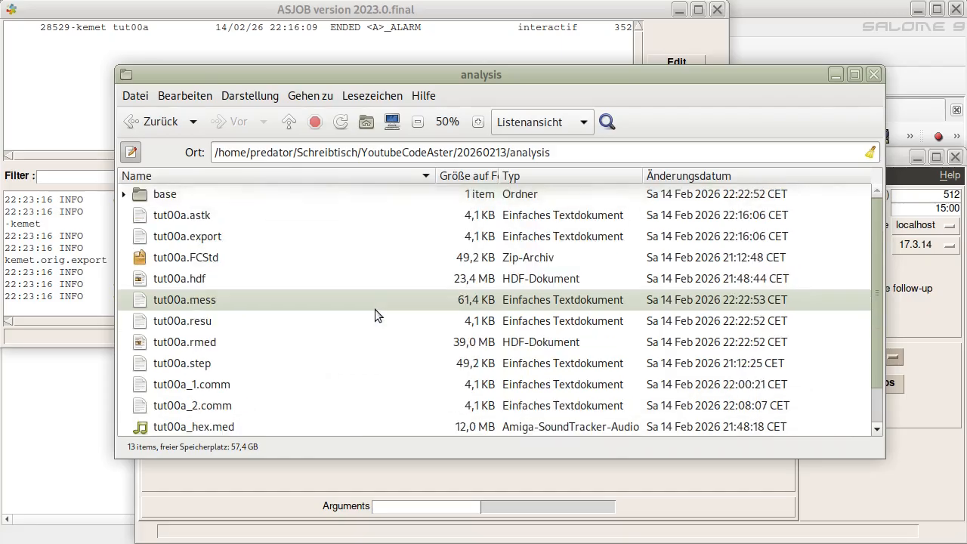
double_click(322, 195)
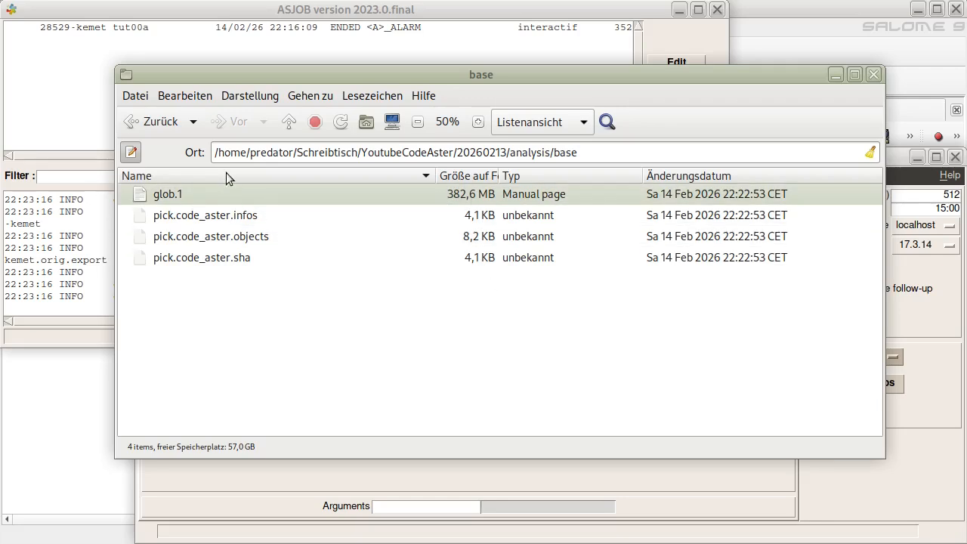
click(153, 122)
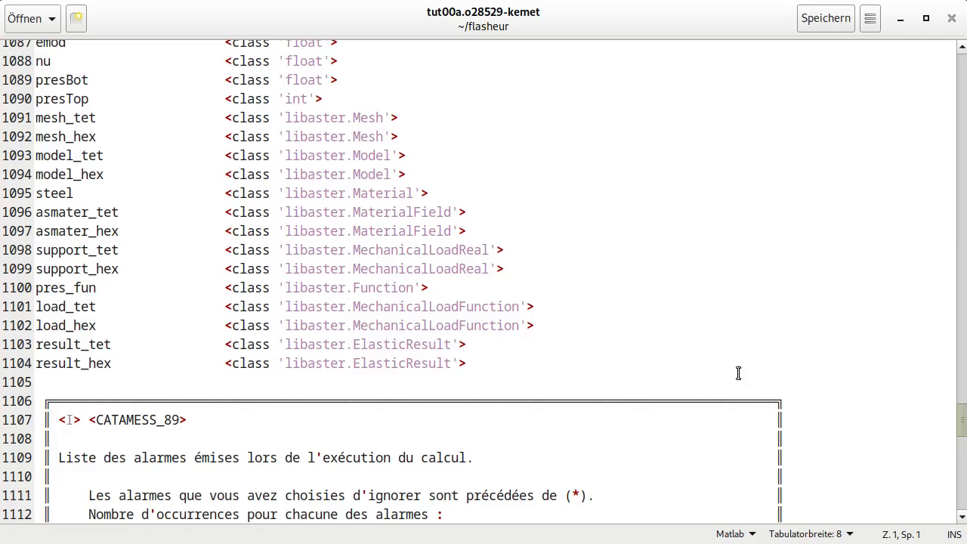
Read the job output file through to its closing diagnostic, and find the alarm listed in the first command file's execution summary
scroll(738, 373, down, 3)
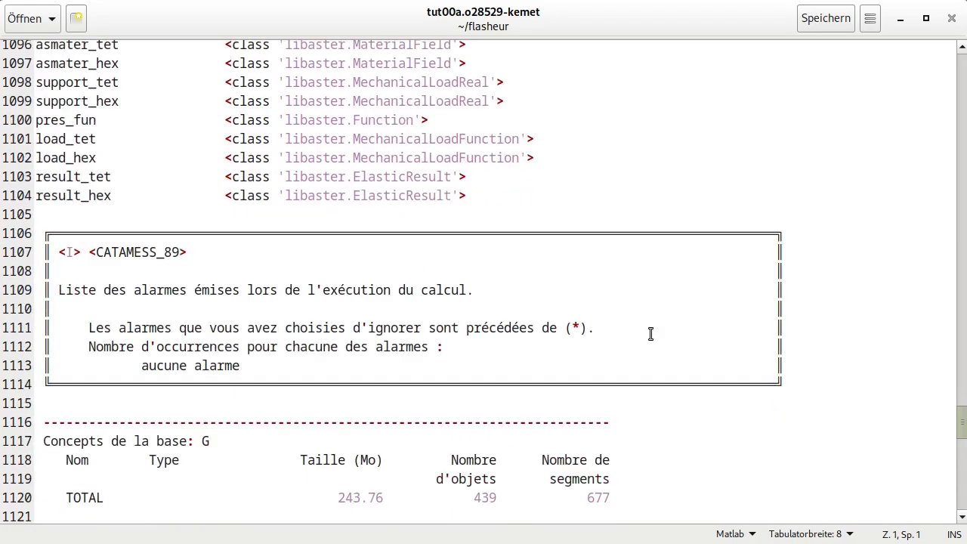
scroll(650, 333, down, 20)
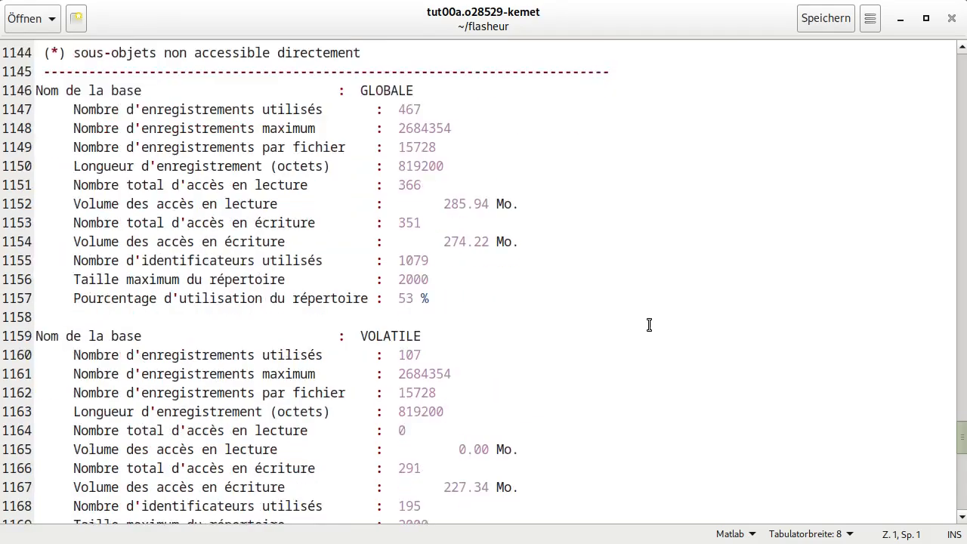
scroll(650, 325, down, 20)
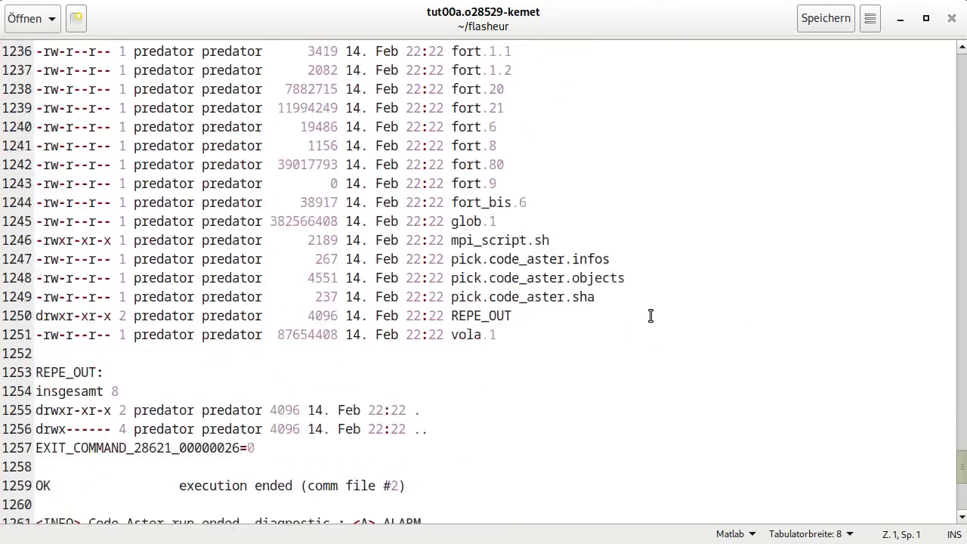
scroll(651, 315, down, 16)
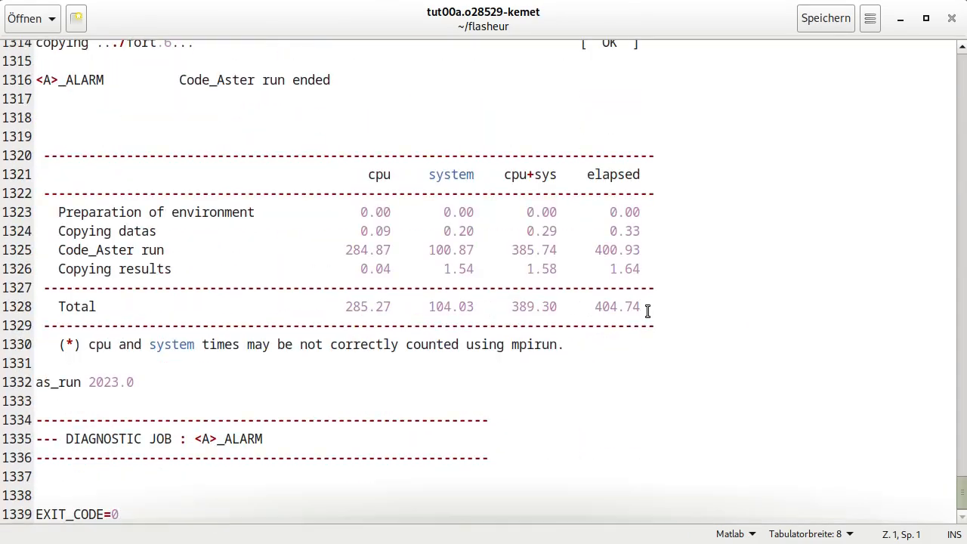
scroll(648, 311, up, 20)
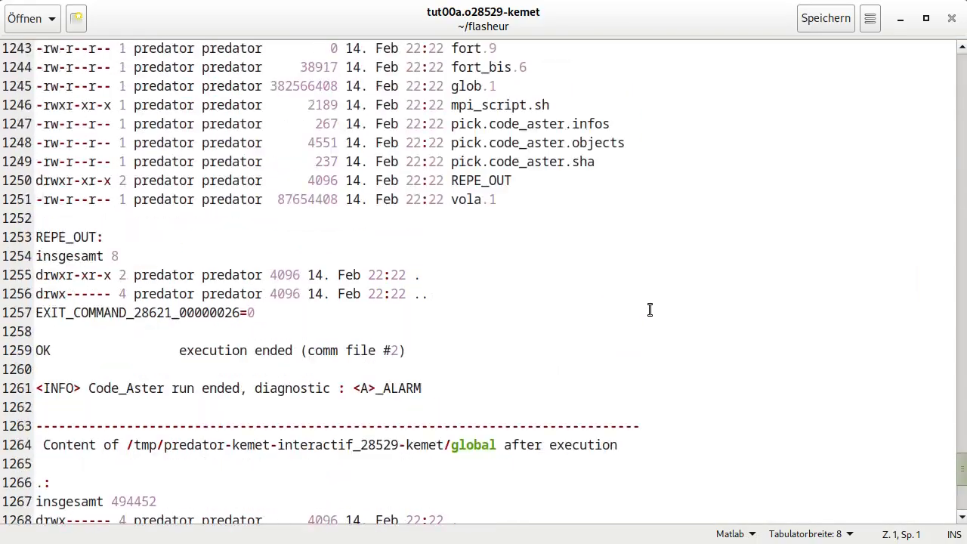
scroll(649, 309, up, 20)
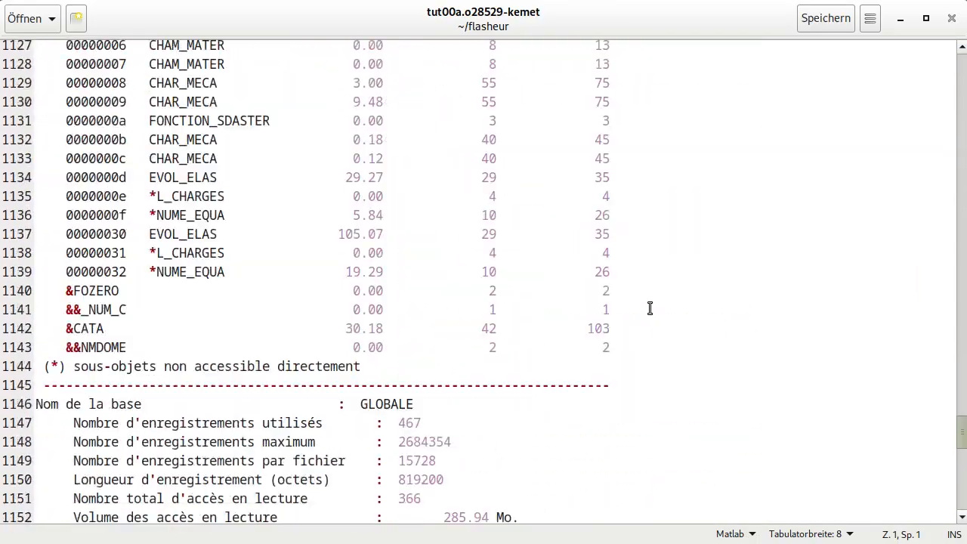
scroll(651, 307, up, 20)
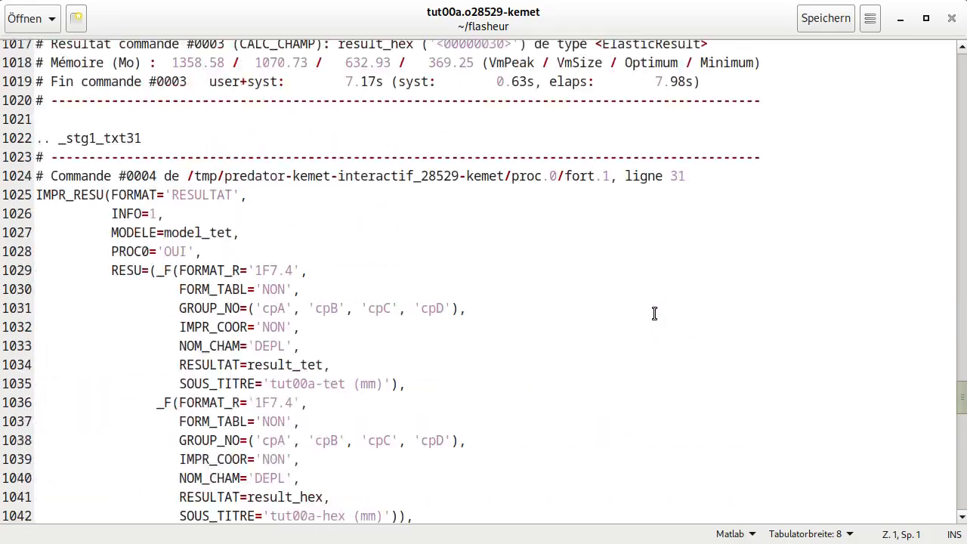
scroll(653, 306, up, 20)
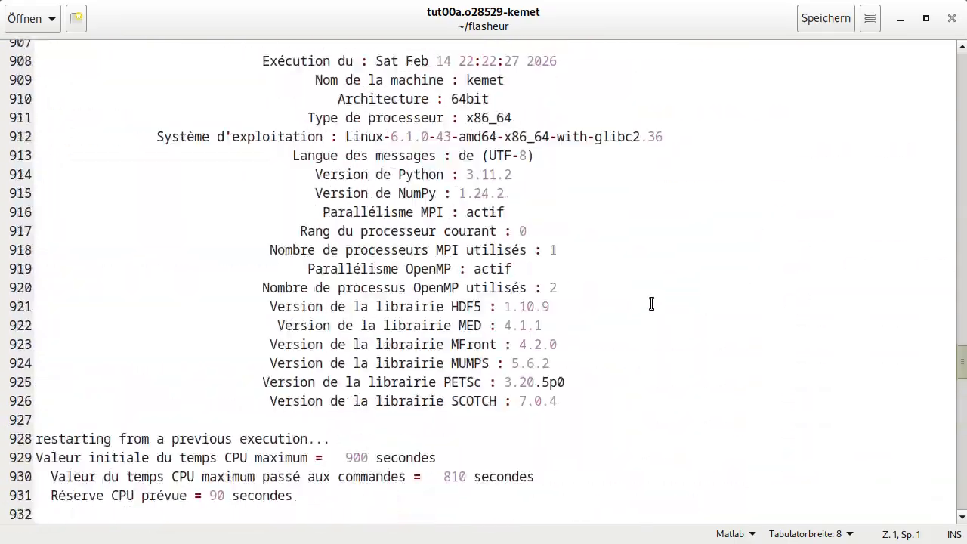
scroll(651, 303, up, 20)
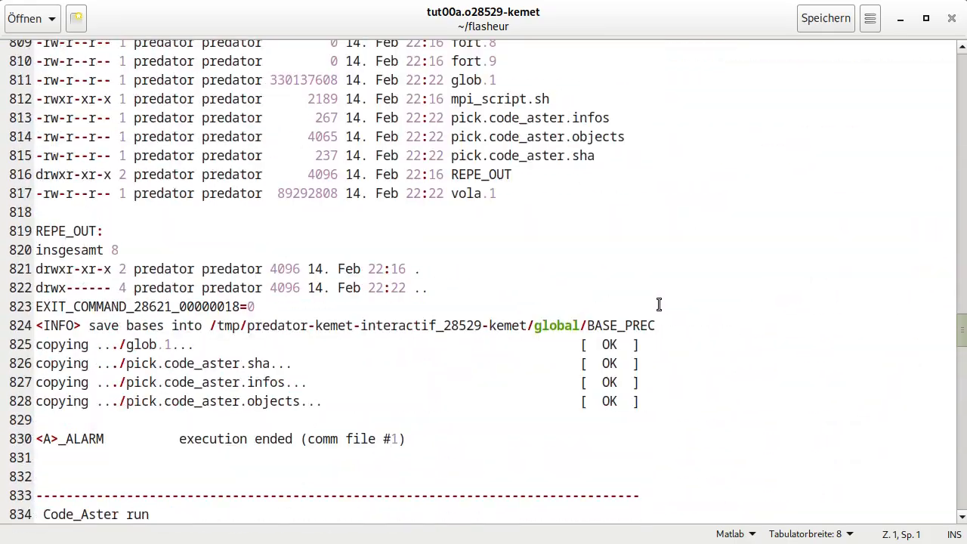
scroll(659, 304, up, 20)
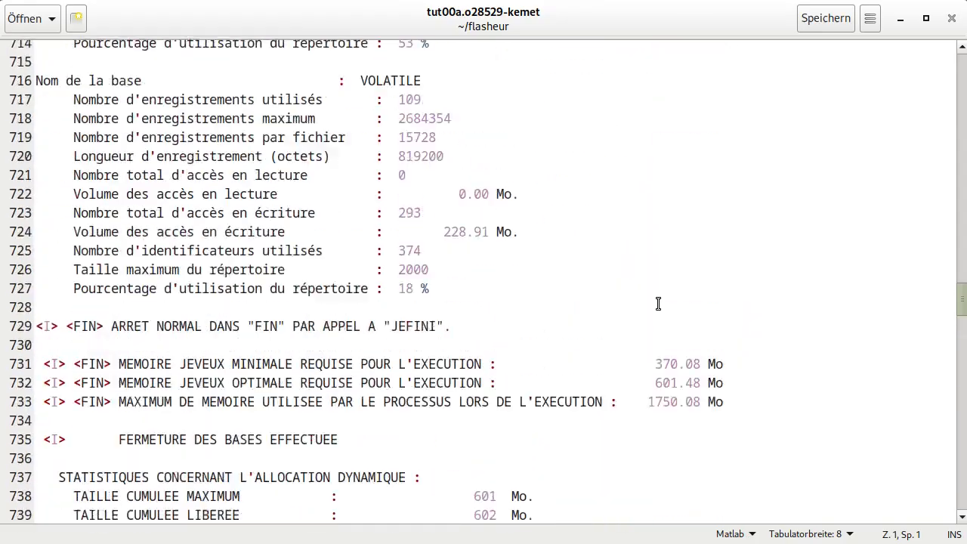
scroll(658, 303, up, 16)
scroll(656, 304, down, 4)
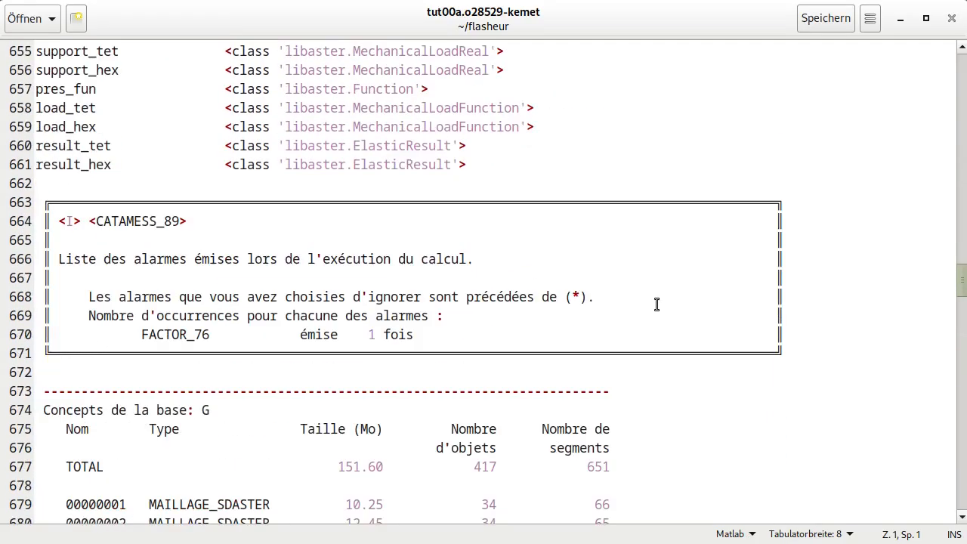
drag(148, 334, 336, 333)
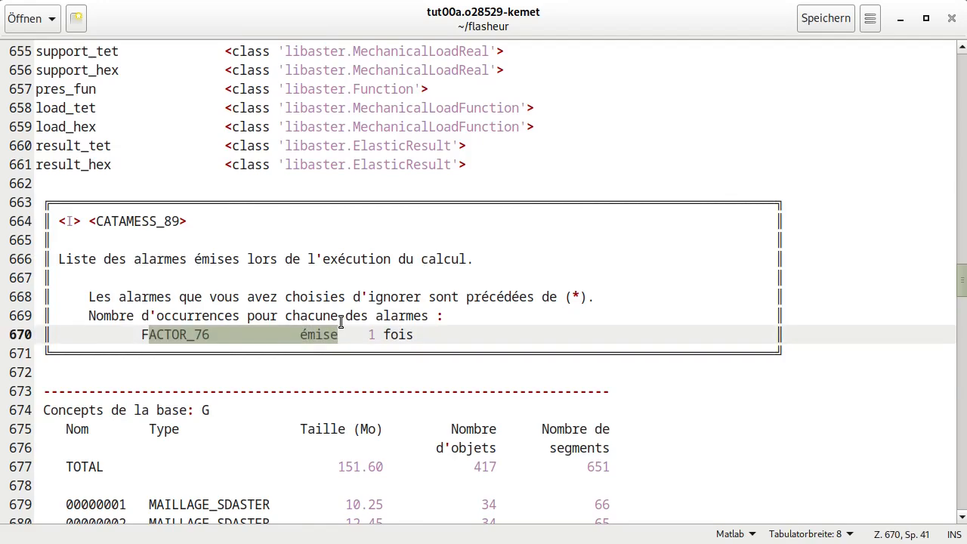
Examine the FACTOR_76 alarm about the MUMPS solver, including its memory requirements and the advice it gives
scroll(341, 320, up, 20)
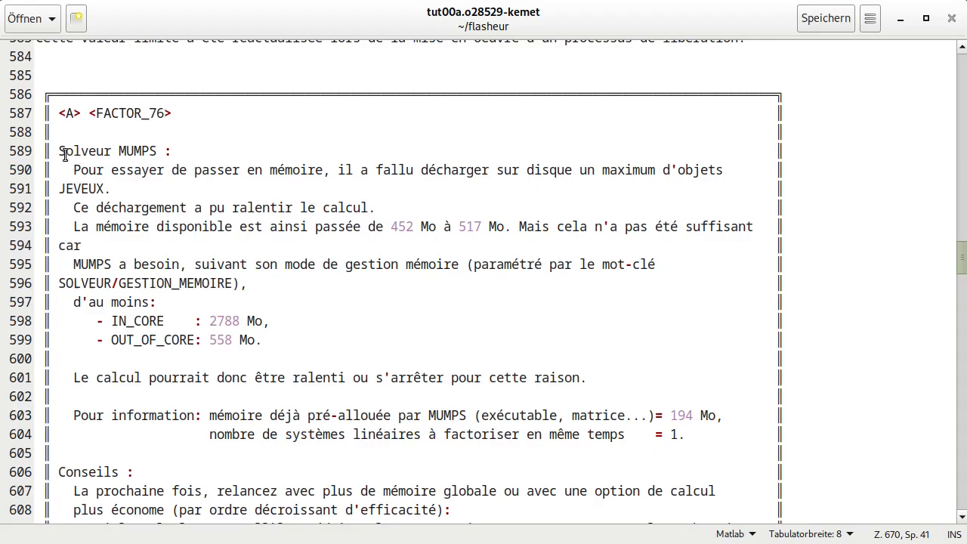
drag(60, 151, 134, 151)
drag(261, 208, 413, 226)
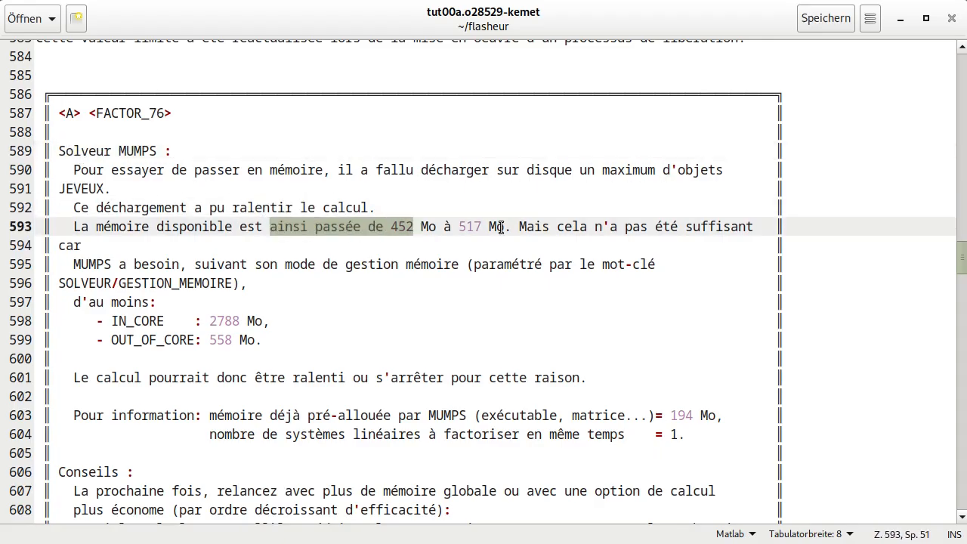
scroll(441, 238, down, 1)
scroll(441, 238, down, 1)
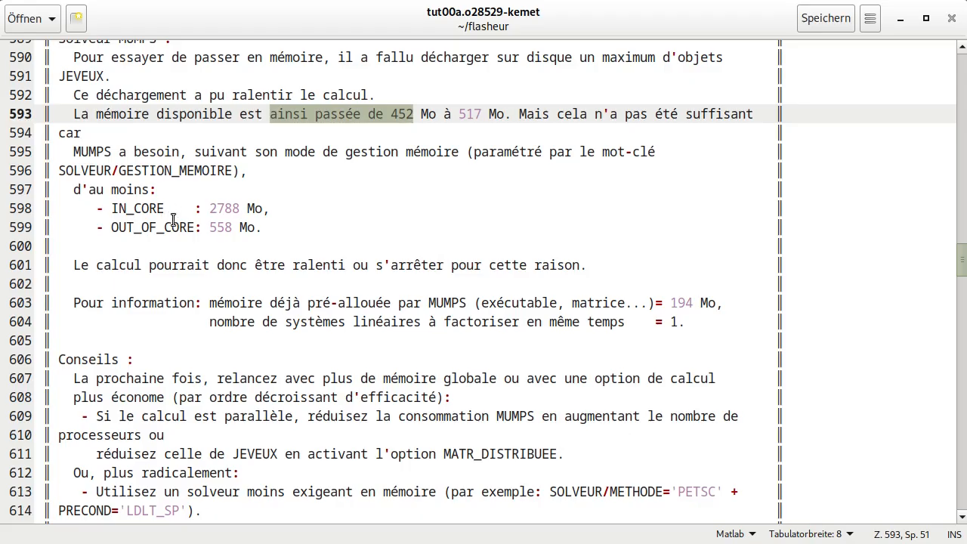
drag(216, 265, 300, 264)
scroll(352, 264, down, 2)
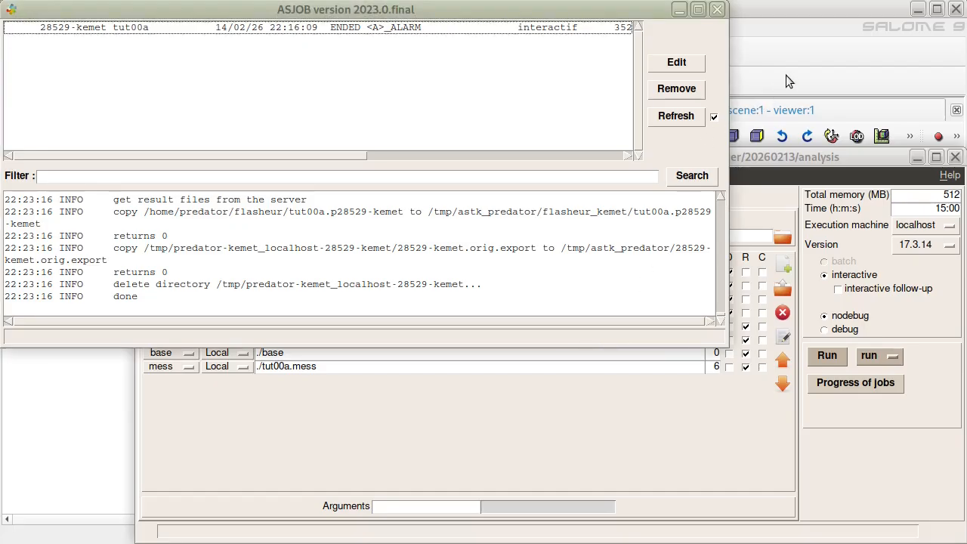
Return to ASTK and check the study's total memory and time limits
click(723, 417)
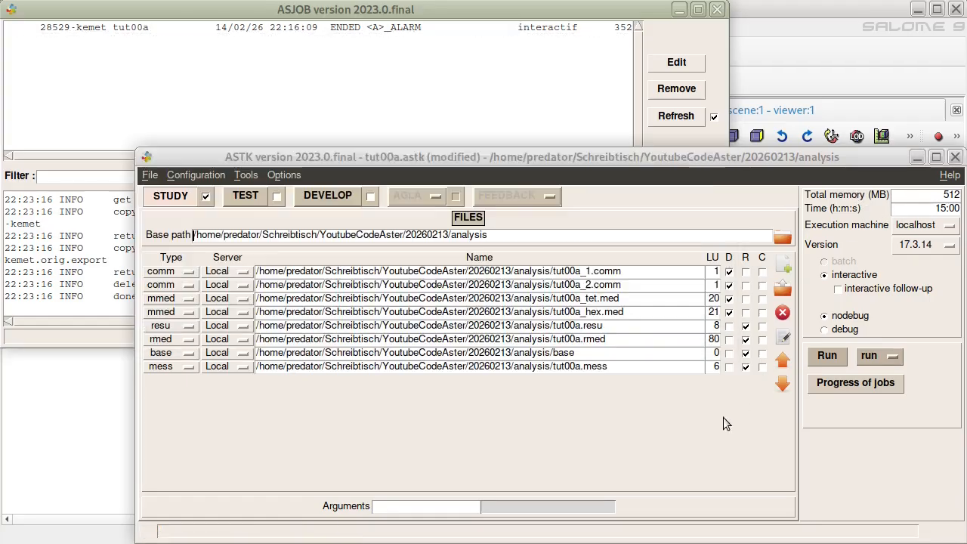
click(923, 191)
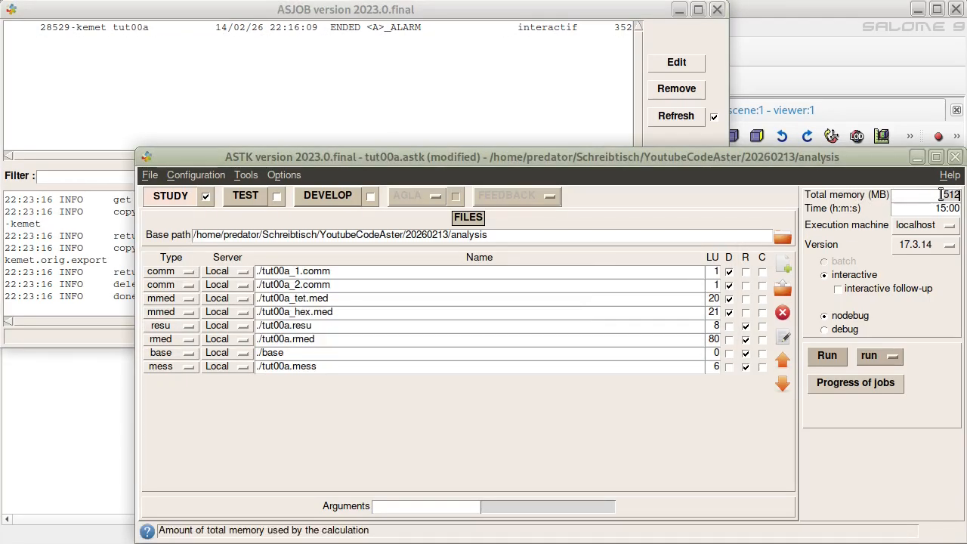
click(901, 208)
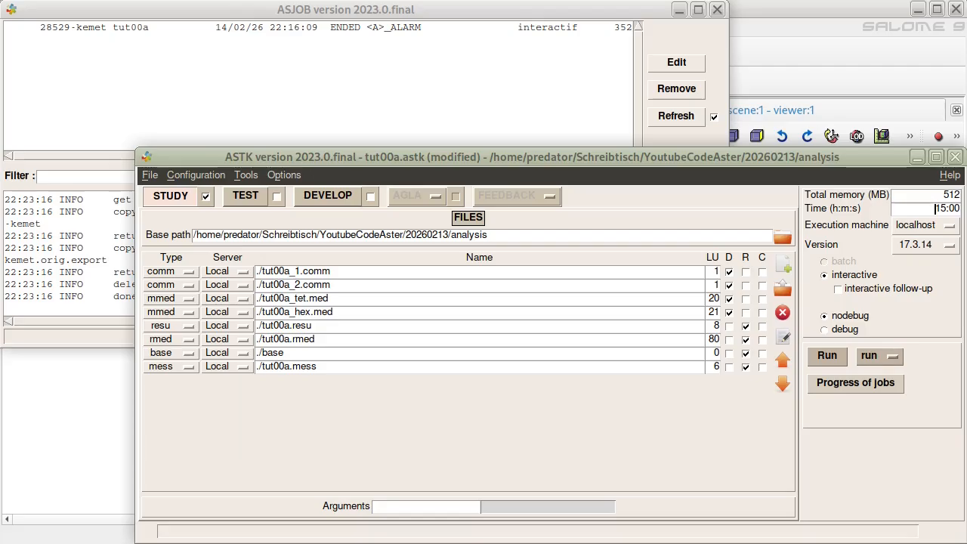
scroll(457, 297, down, 1)
scroll(457, 296, up, 1)
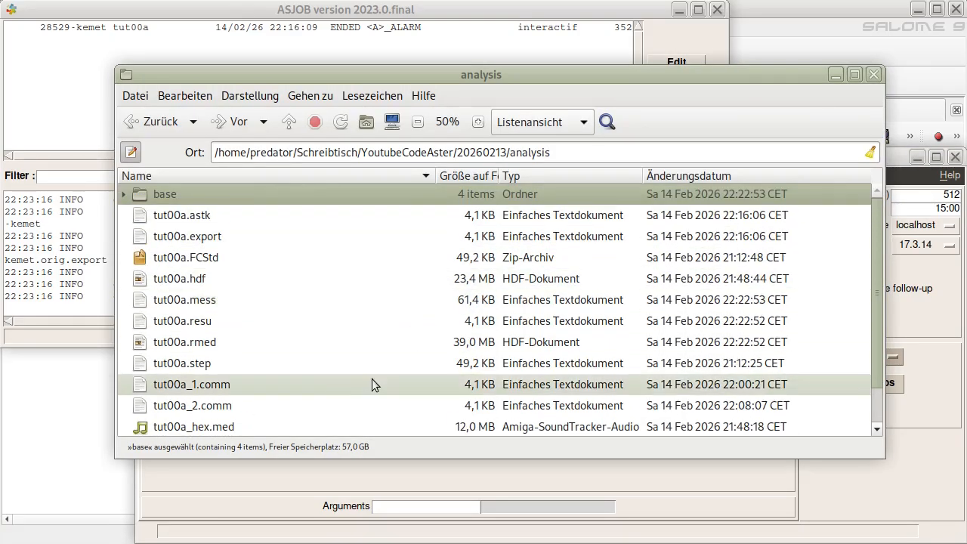
Switch to the analysis folder, enlarge its window to show all files, and open tut00a.mess in Geany
drag(346, 457, 346, 487)
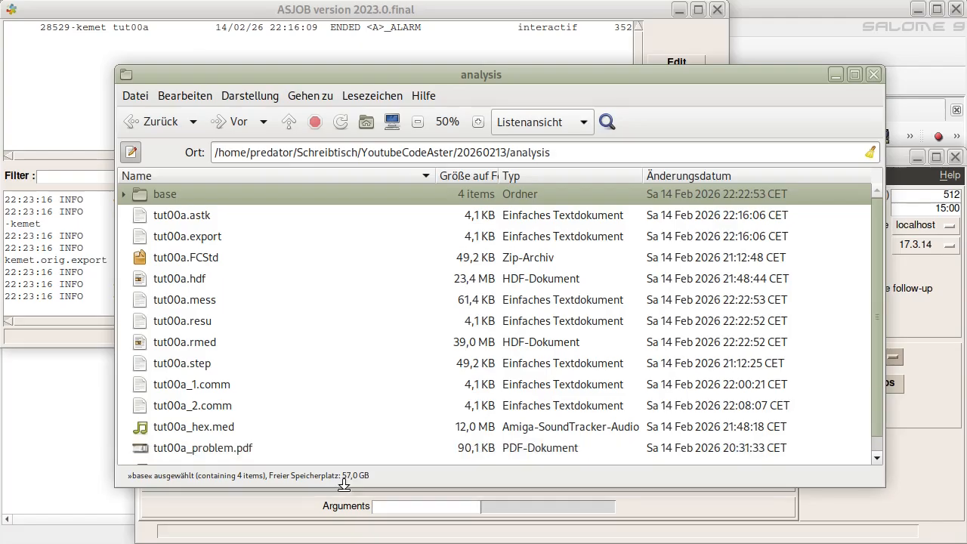
drag(410, 66, 410, 47)
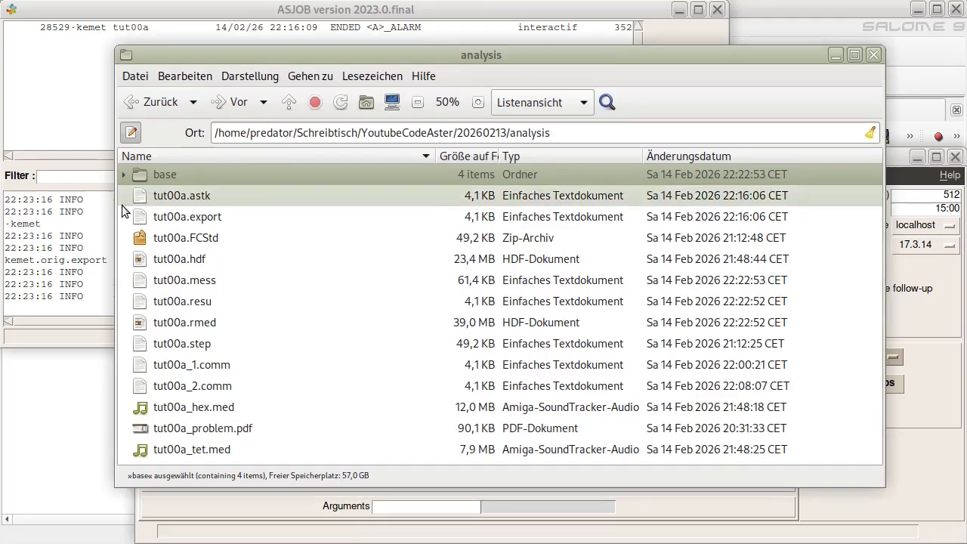
drag(115, 213, 72, 212)
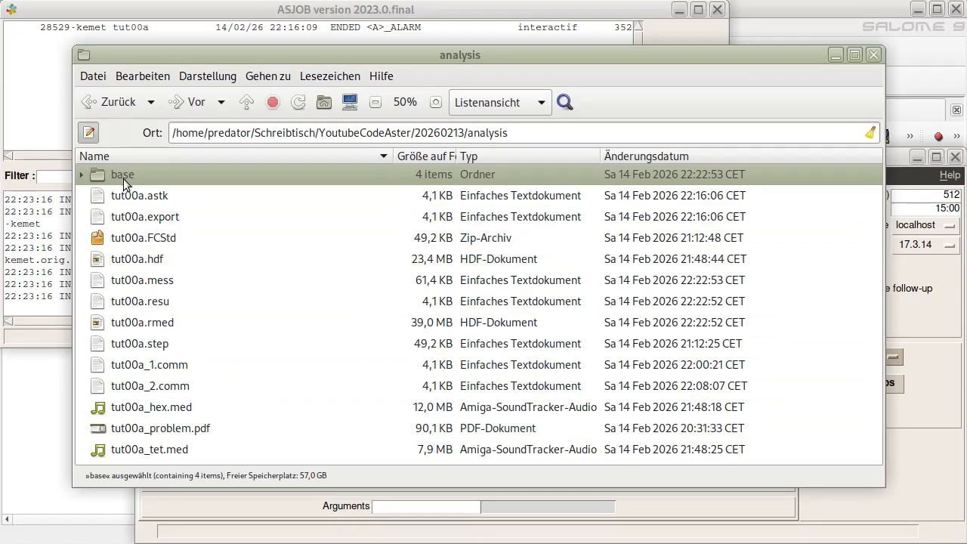
double_click(185, 284)
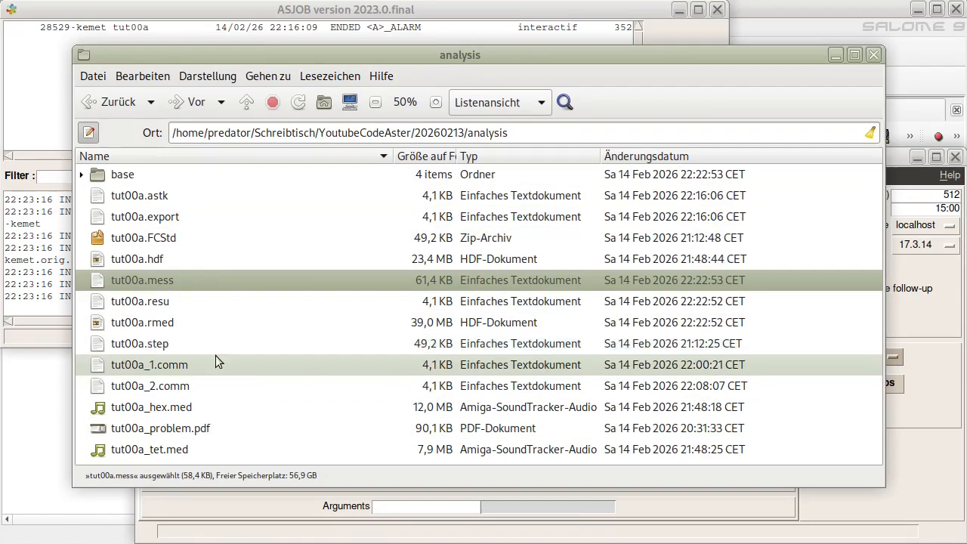
Examine the memory limits and the tut00a_tet mesh statistics in tut00a.mess, including nodes, element types and groups
scroll(532, 245, down, 6)
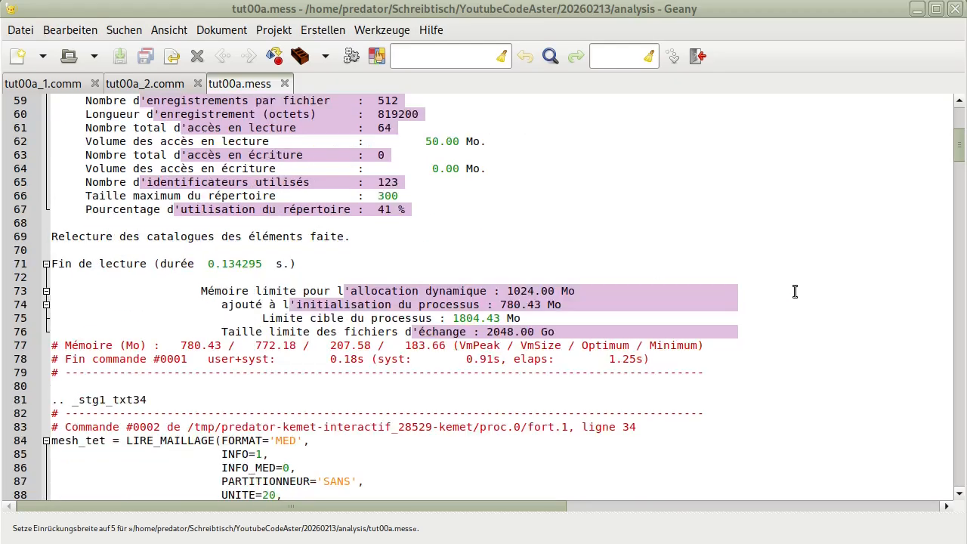
scroll(785, 289, up, 1)
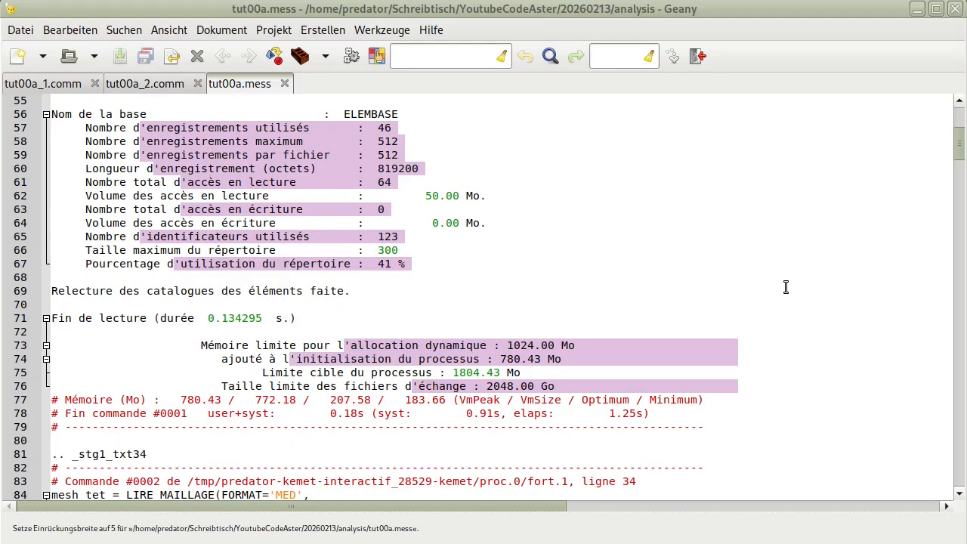
scroll(785, 287, down, 7)
scroll(362, 274, down, 3)
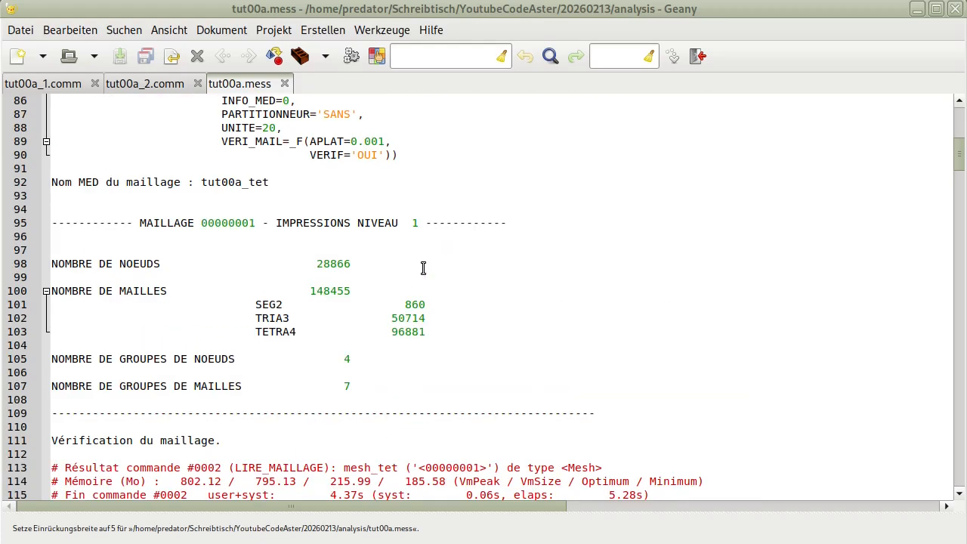
drag(269, 183, 205, 186)
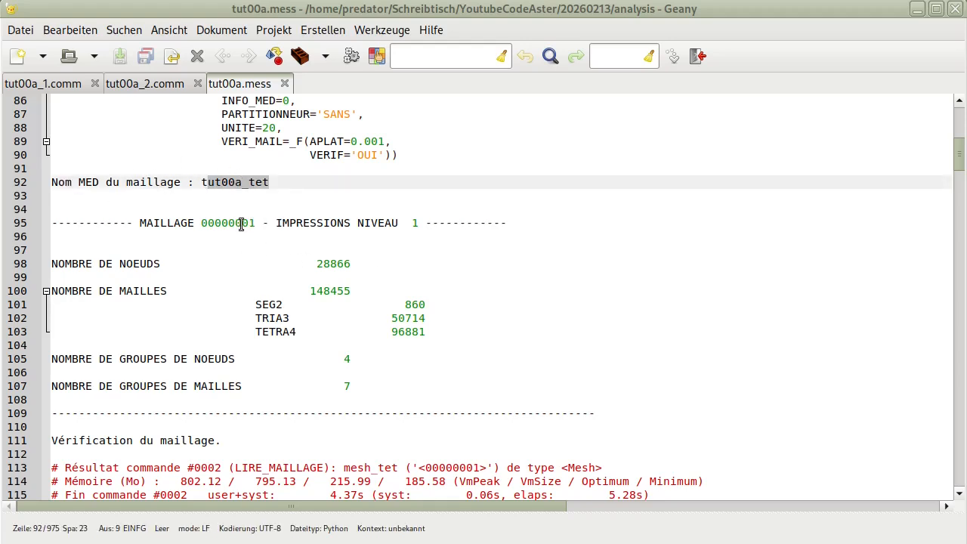
click(323, 264)
double_click(419, 334)
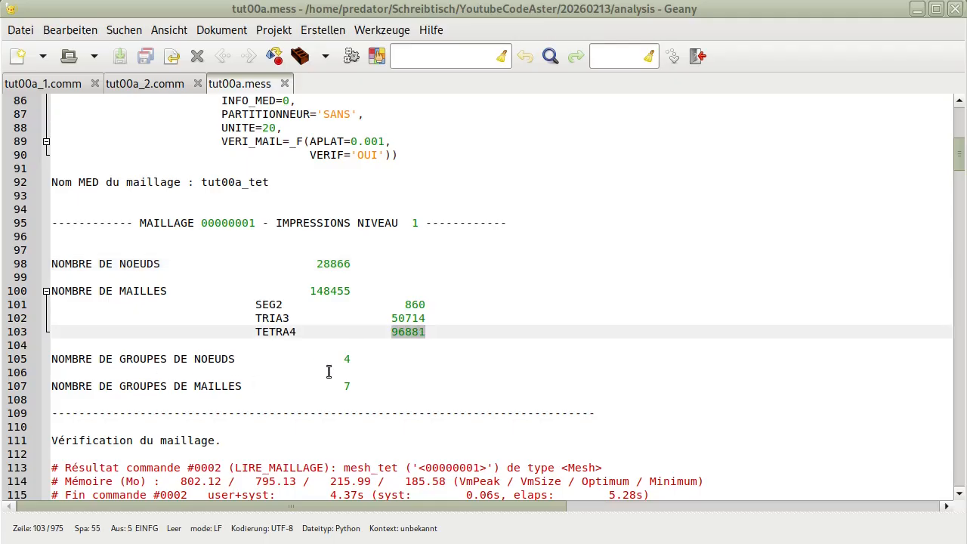
drag(337, 385, 356, 382)
scroll(423, 355, down, 5)
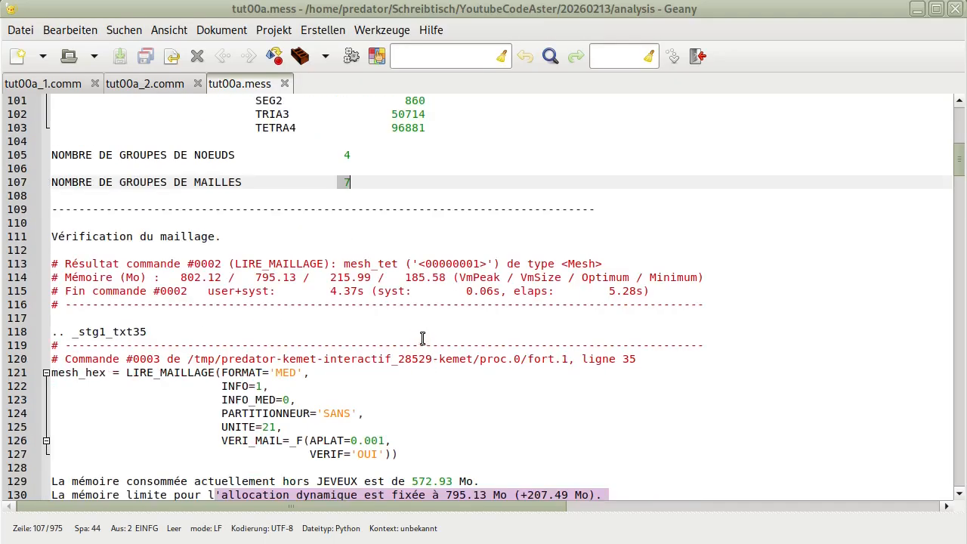
Examine the MECA_STATIQUE command for result_tet in the message file, including its degrees of freedom and its user, system and elapsed times
scroll(408, 318, down, 20)
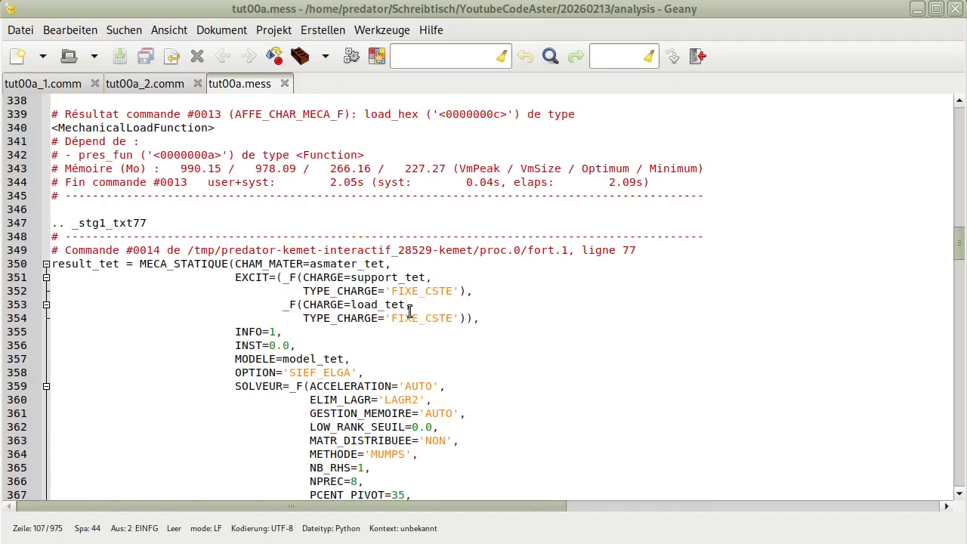
drag(76, 264, 139, 264)
scroll(332, 304, down, 8)
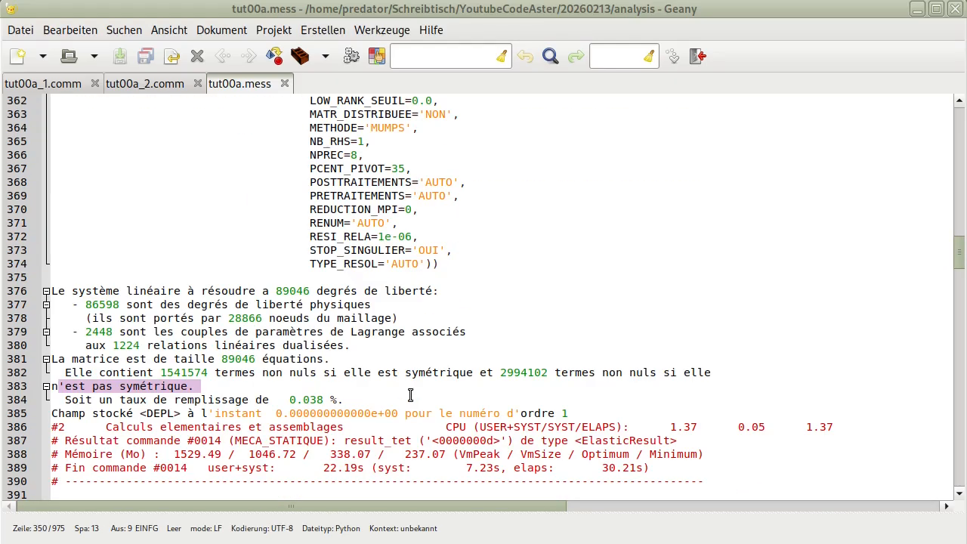
scroll(414, 391, down, 3)
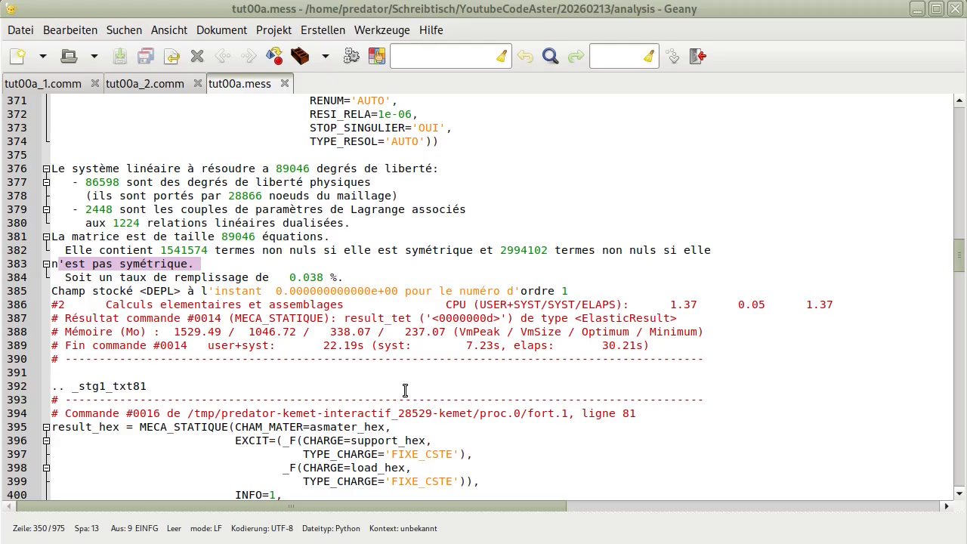
click(187, 346)
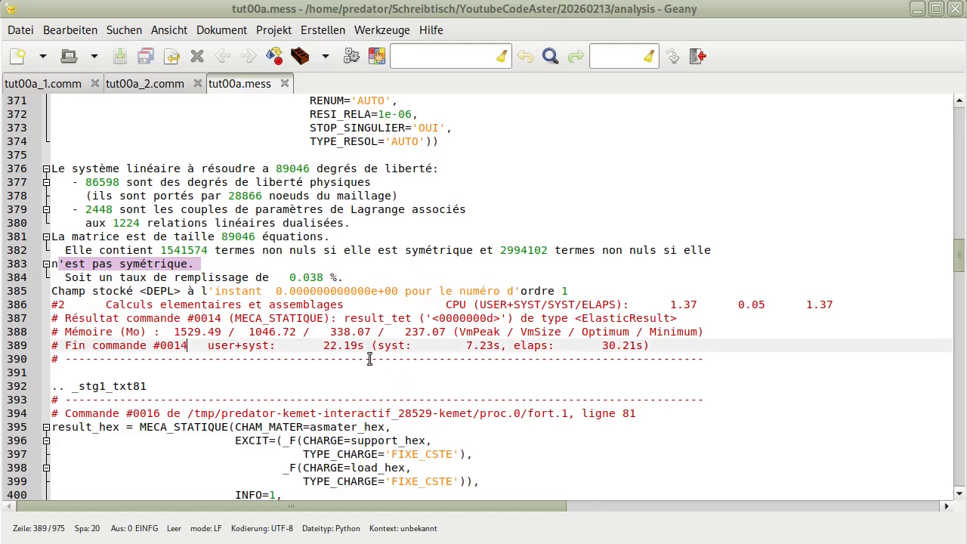
drag(330, 347, 350, 346)
drag(469, 346, 505, 348)
drag(595, 346, 644, 346)
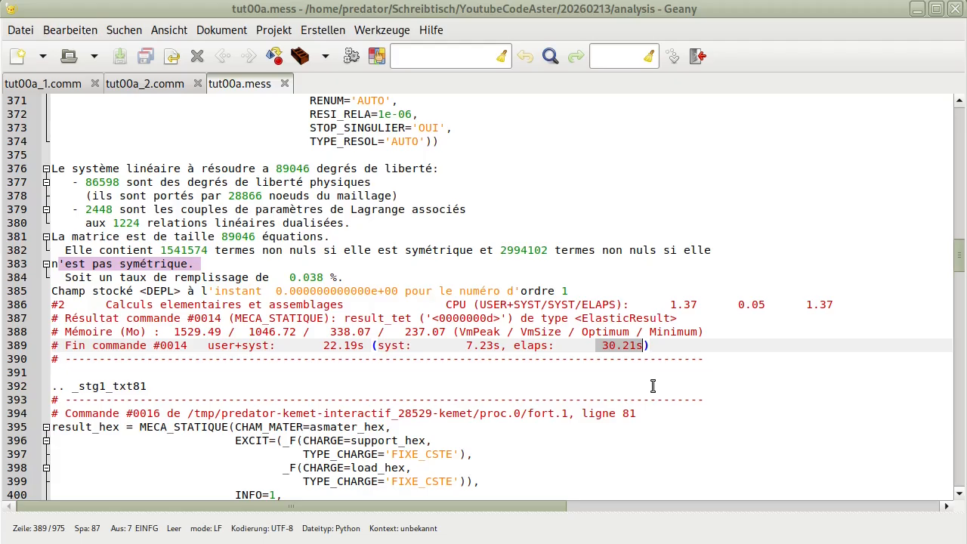
Examine the MECA_STATIQUE command for result_hex in tut00a.mess, including its degrees of freedom, FACTOR_76 alarm and elapsed time
scroll(468, 377, down, 16)
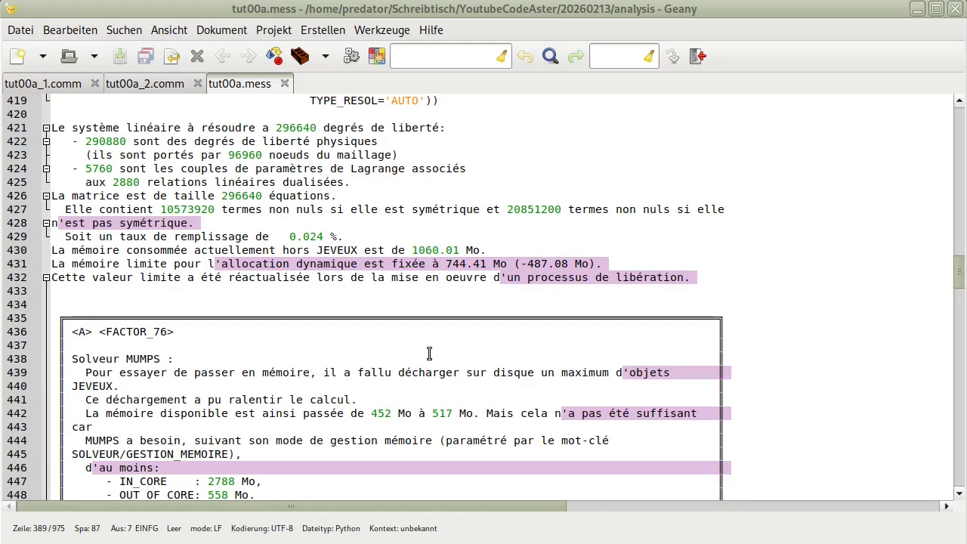
scroll(450, 290, down, 10)
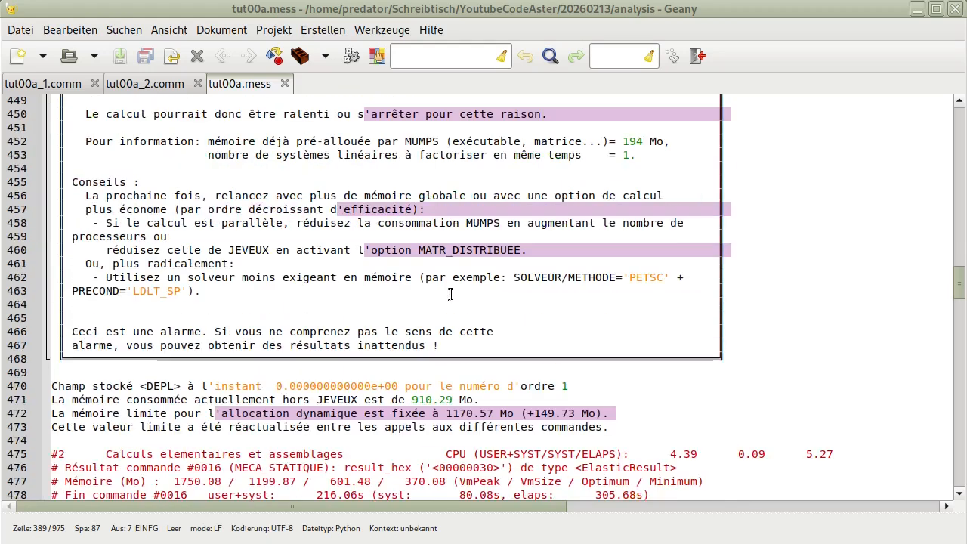
scroll(344, 277, down, 3)
click(344, 277)
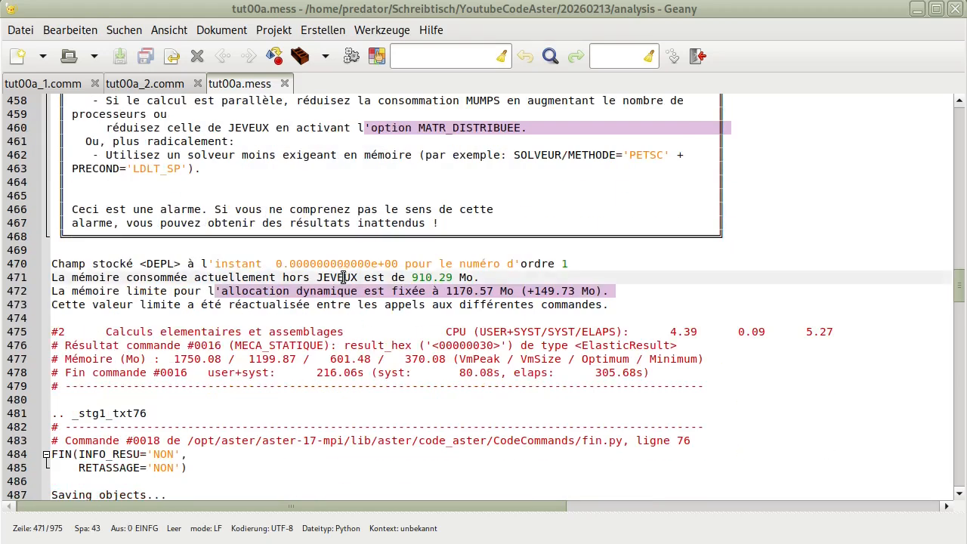
drag(590, 372, 642, 372)
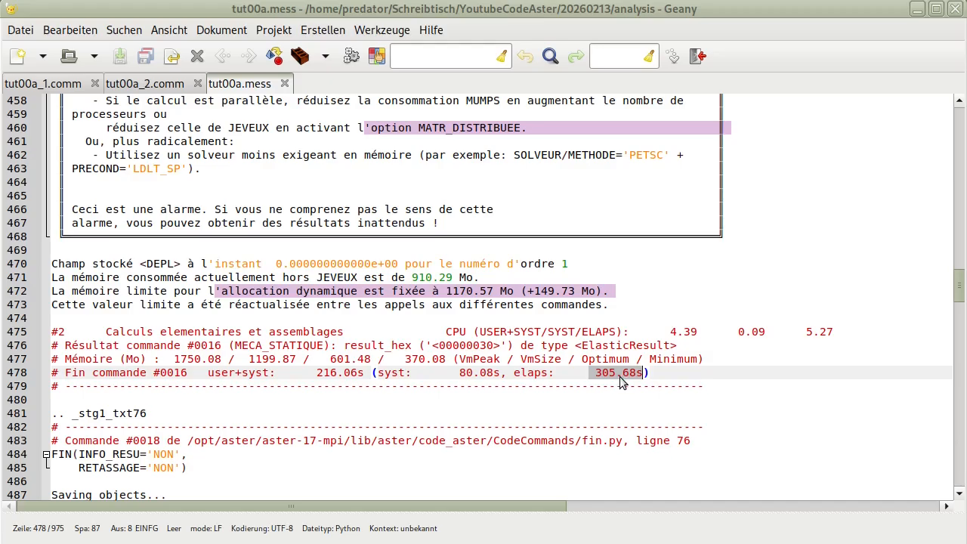
Compare the elapsed times of the load_hex, result_tet and result_hex commands in the message file
scroll(595, 321, up, 13)
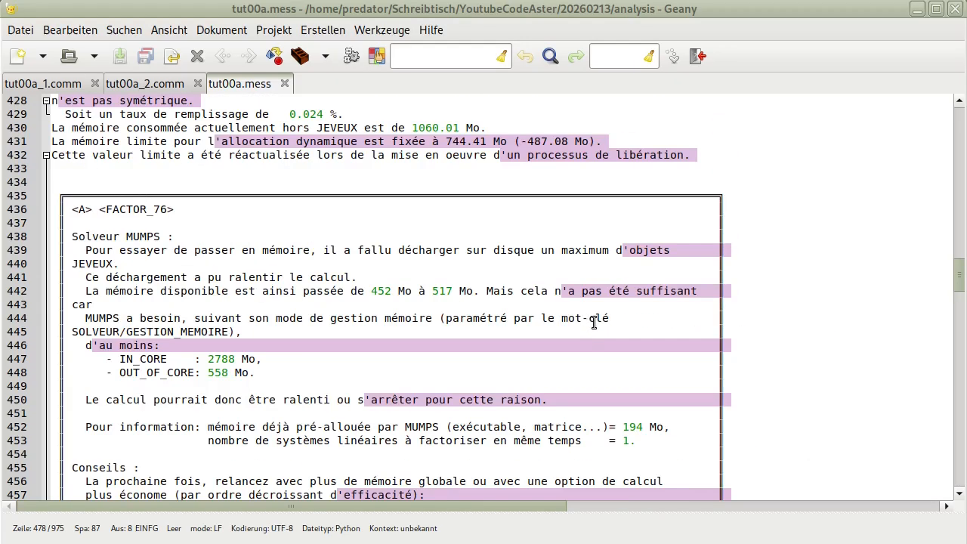
scroll(595, 321, down, 5)
scroll(593, 323, up, 4)
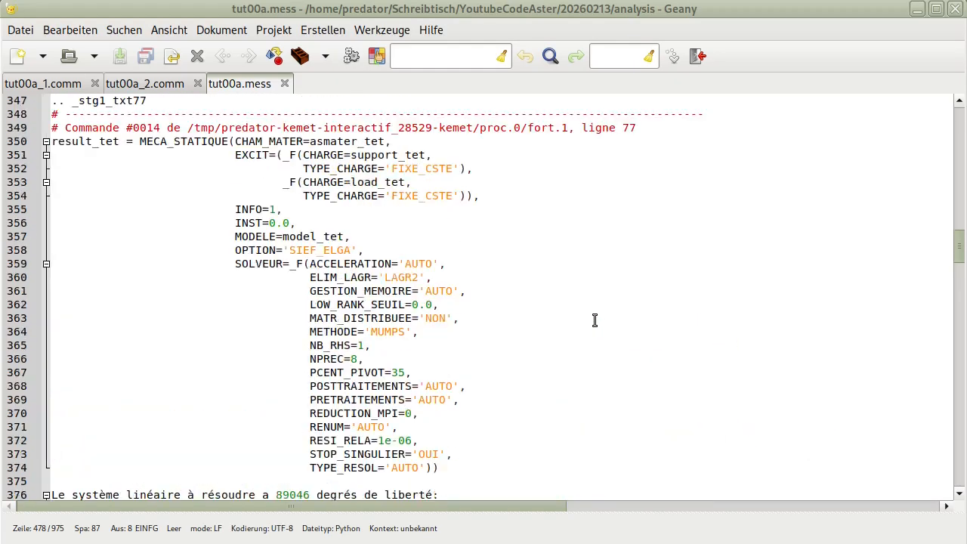
scroll(616, 173, up, 3)
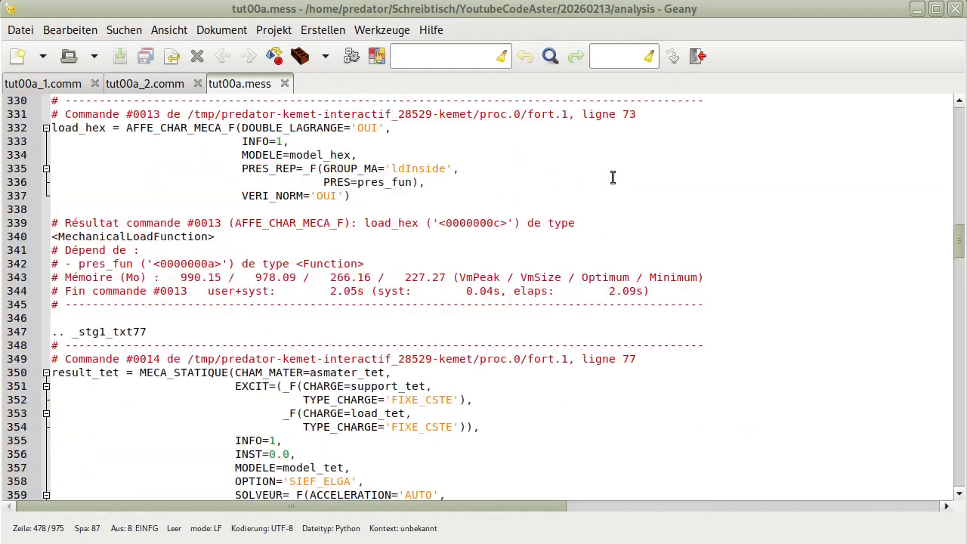
click(611, 291)
drag(610, 291, 624, 291)
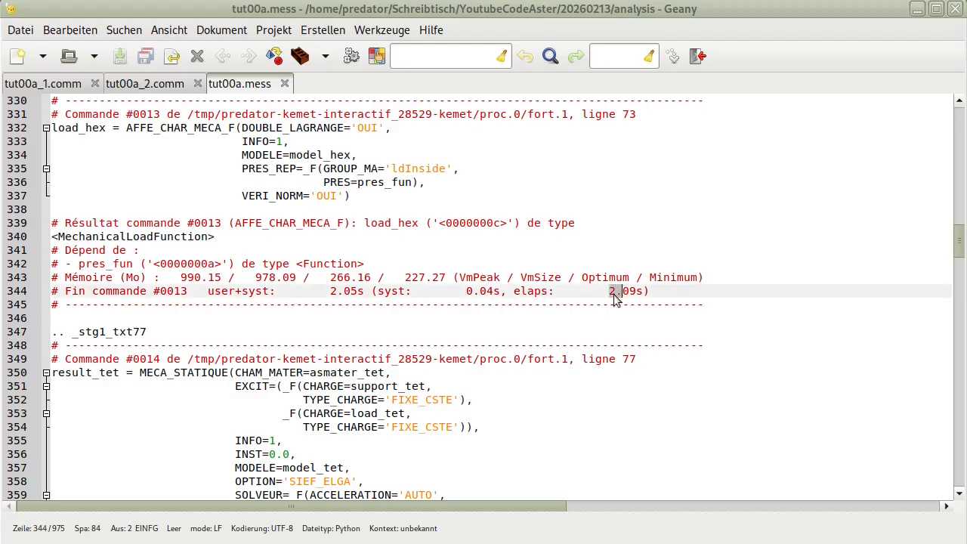
scroll(587, 330, down, 12)
drag(599, 398, 646, 400)
scroll(611, 395, down, 13)
scroll(601, 382, down, 10)
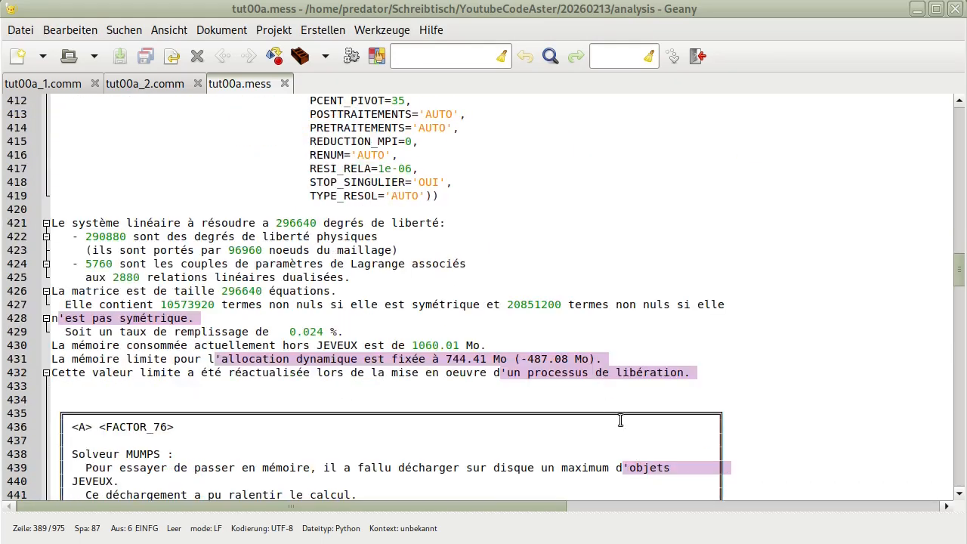
scroll(613, 409, down, 5)
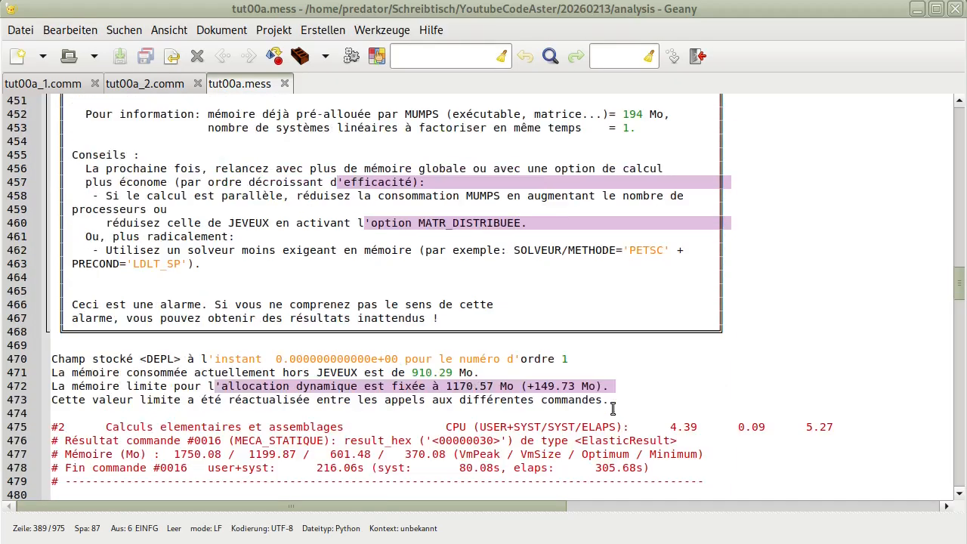
drag(595, 468, 636, 469)
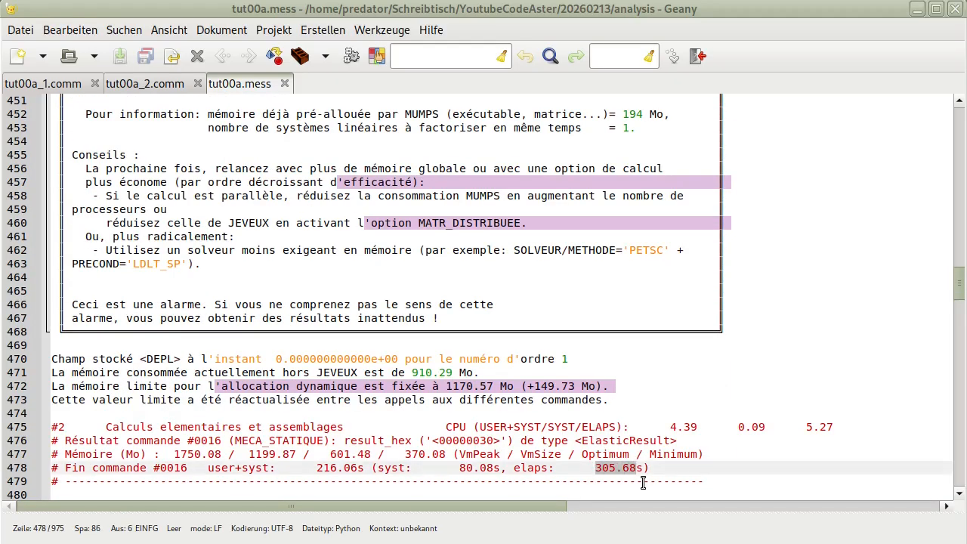
Examine the FIN command and the list of saved objects, including the tet and hex meshes and models
scroll(642, 480, down, 13)
scroll(445, 355, up, 4)
scroll(490, 352, up, 2)
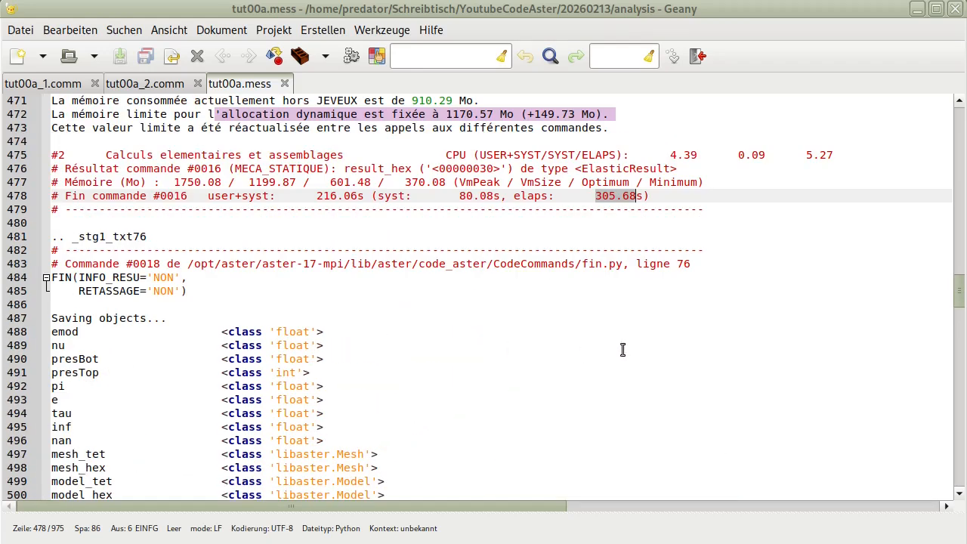
click(105, 277)
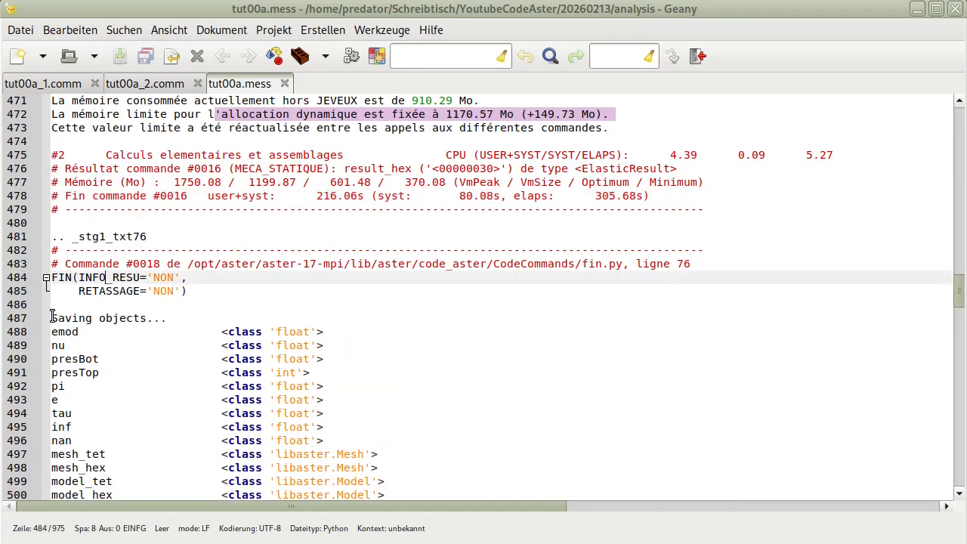
drag(51, 317, 167, 318)
scroll(247, 329, down, 4)
drag(440, 454, 3, 151)
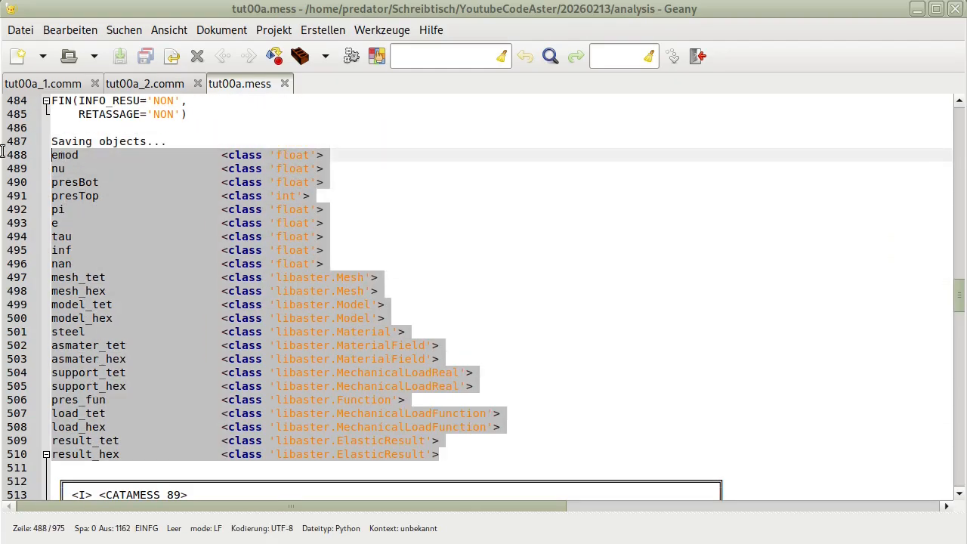
click(646, 333)
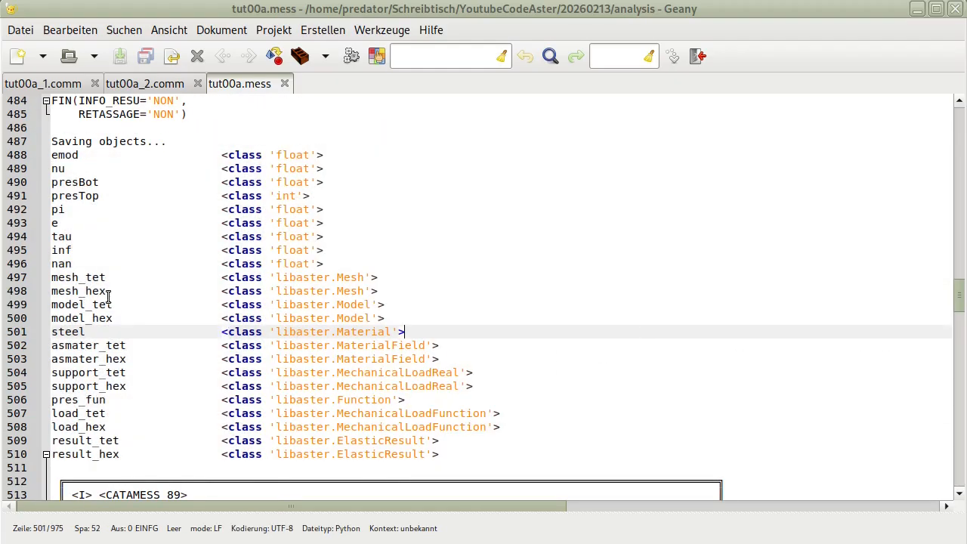
click(74, 277)
click(88, 291)
click(91, 318)
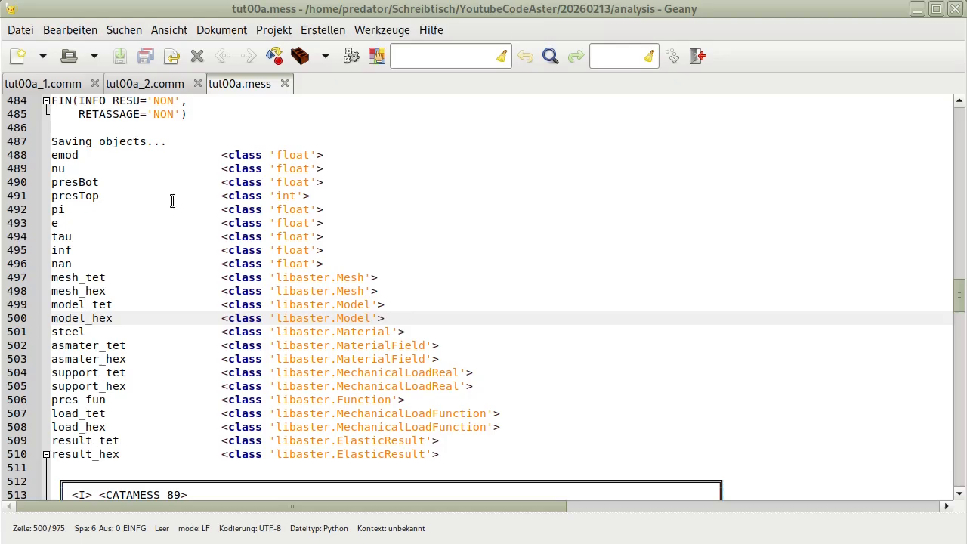
Check the FIN command in tut00a_1.comm and POURSUITE in tut00a_2.comm, and review the saved objects in tut00a.mess again
click(50, 84)
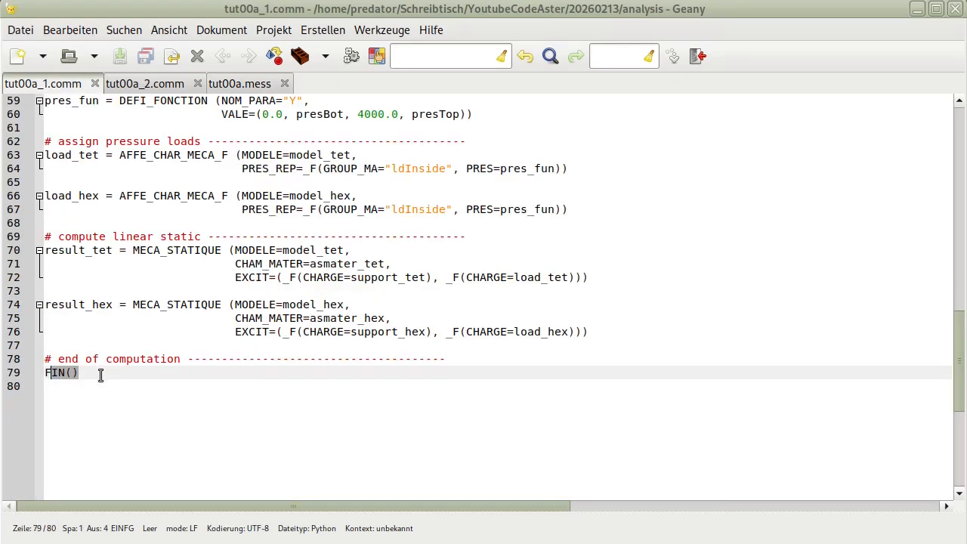
drag(84, 372, 28, 369)
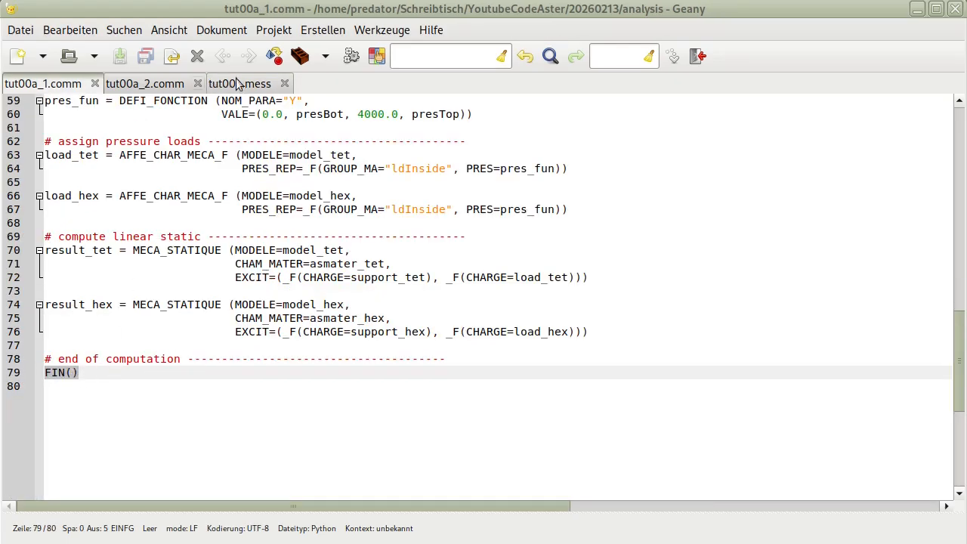
click(163, 87)
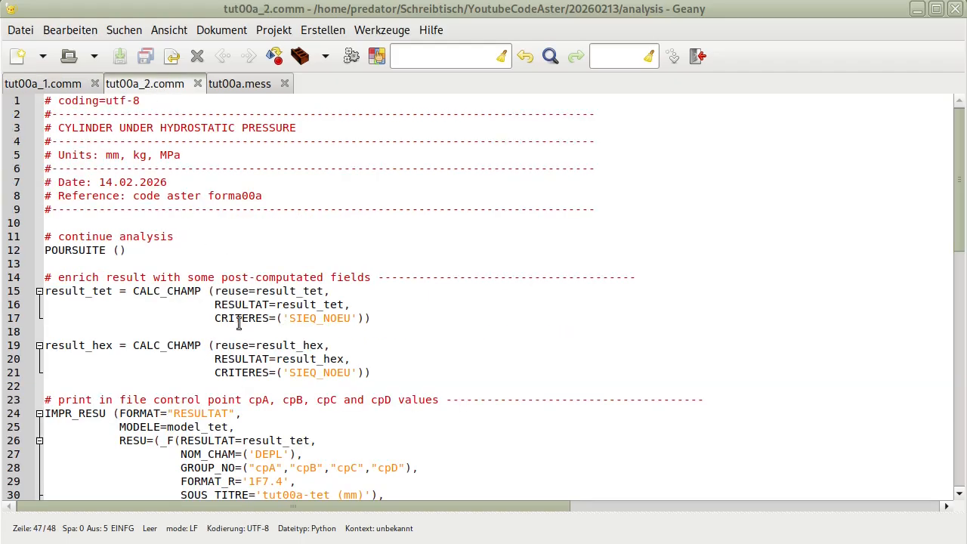
click(254, 83)
drag(441, 454, 49, 142)
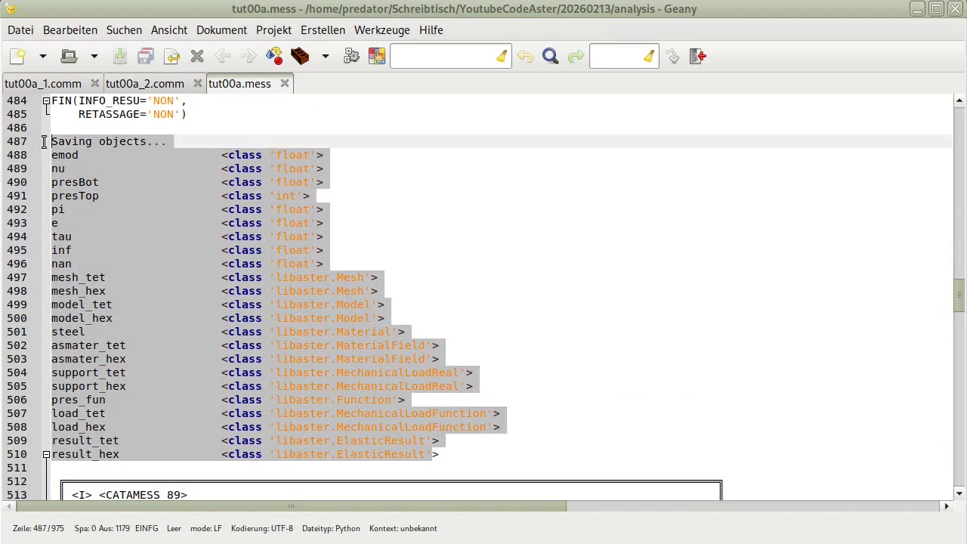
click(417, 346)
Examine the alarm summary, the concepts in base G and the JEVEUX memory statistics that follow the saved objects
scroll(415, 346, down, 5)
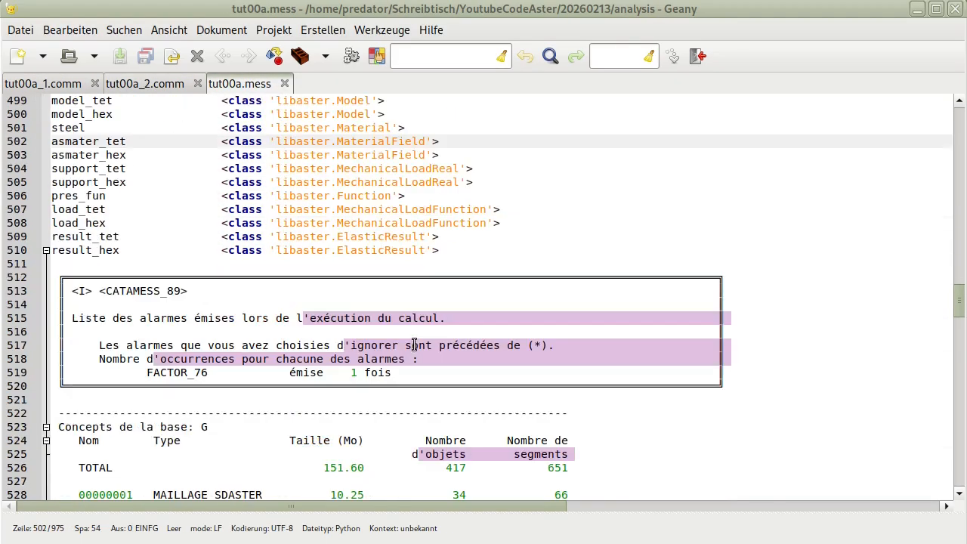
scroll(390, 345, down, 6)
scroll(265, 339, down, 3)
scroll(302, 309, up, 3)
scroll(593, 366, down, 17)
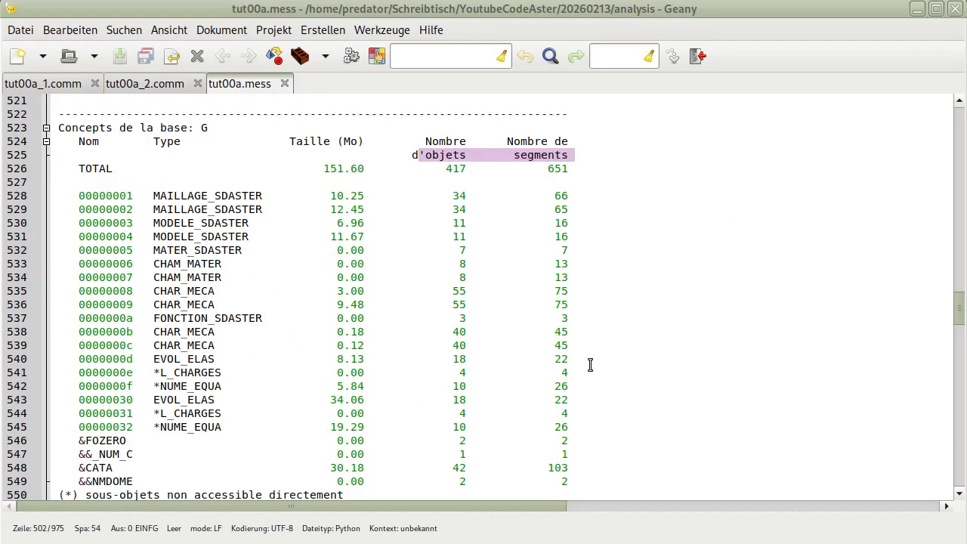
scroll(378, 347, down, 12)
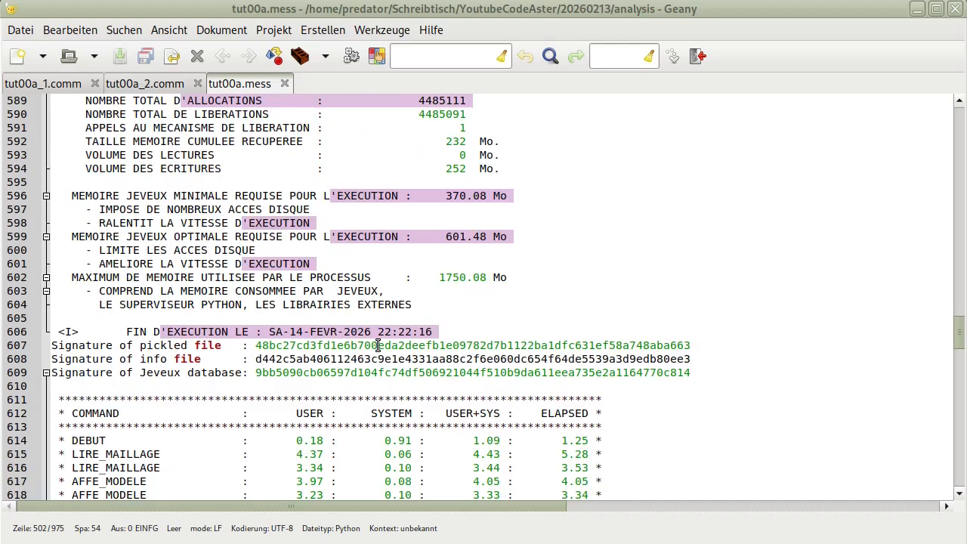
scroll(381, 302, up, 2)
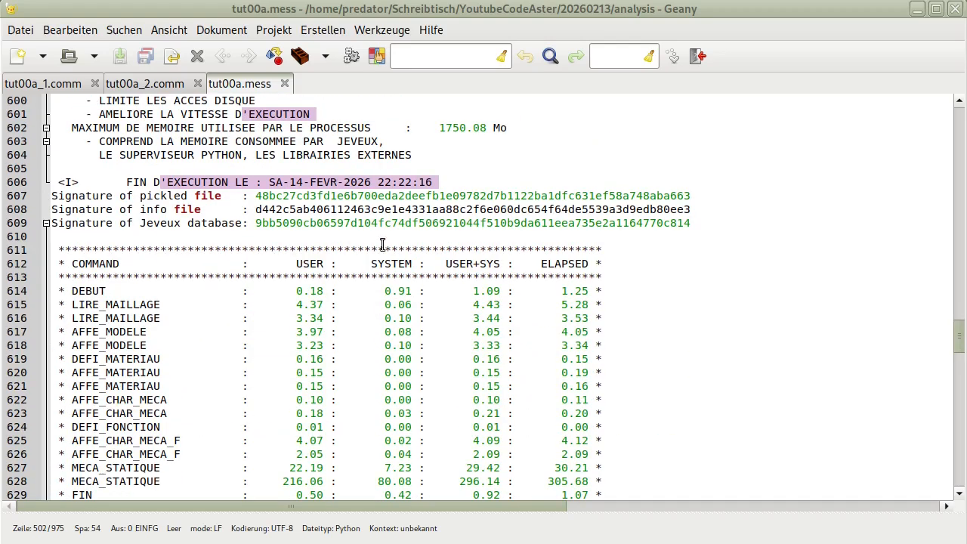
Examine the command timing table, checking the elapsed times of TOTAL_JOB and both MECA_STATIQUE commands
scroll(383, 249, down, 5)
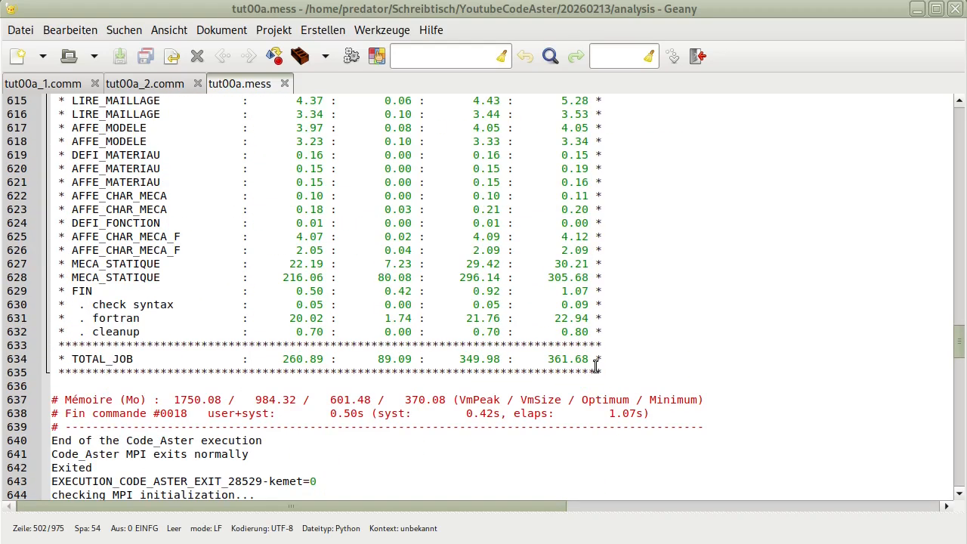
scroll(590, 363, up, 1)
drag(602, 413, 538, 413)
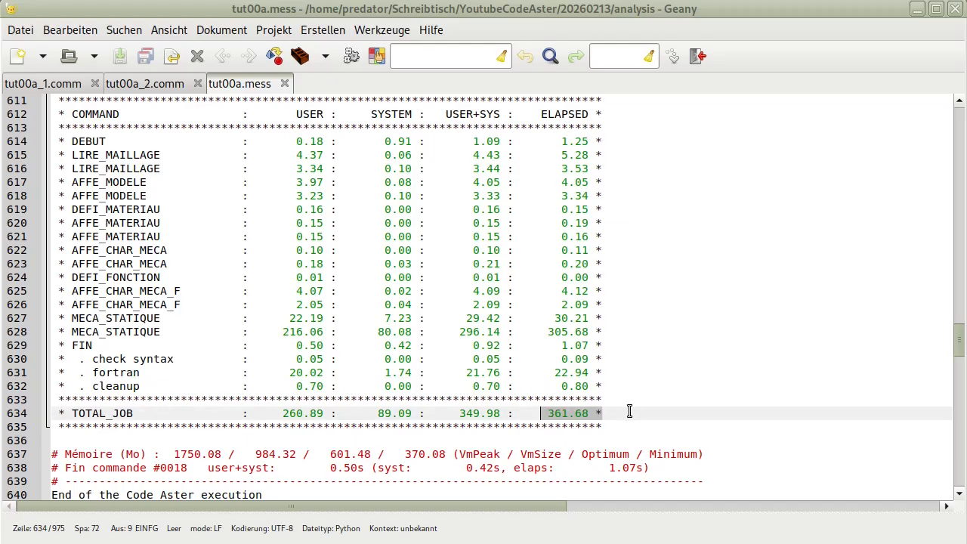
drag(71, 317, 593, 318)
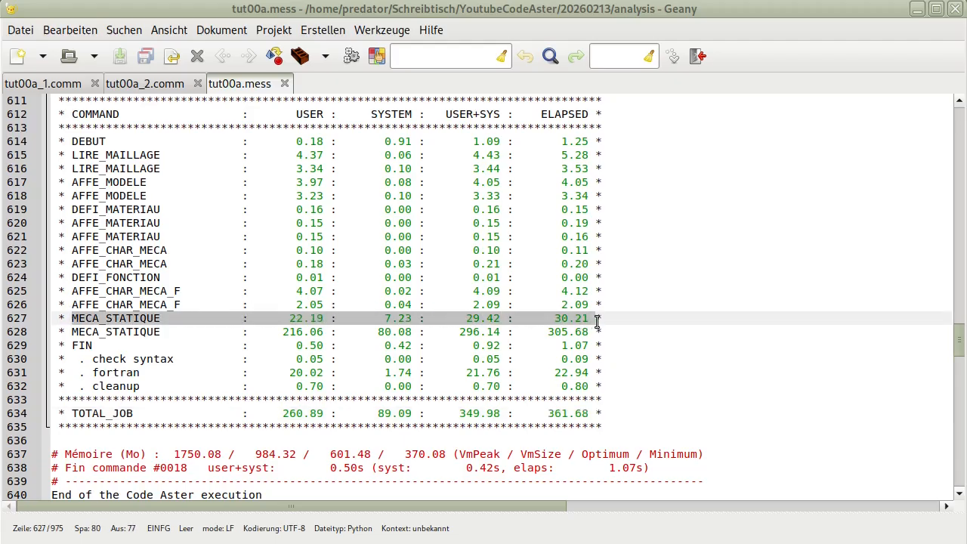
click(71, 318)
drag(70, 316, 597, 332)
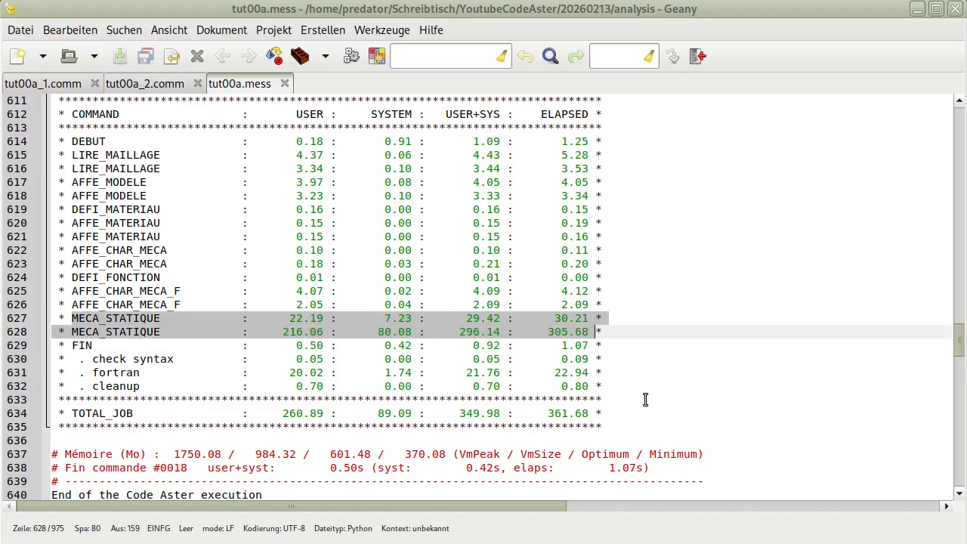
click(571, 318)
click(559, 332)
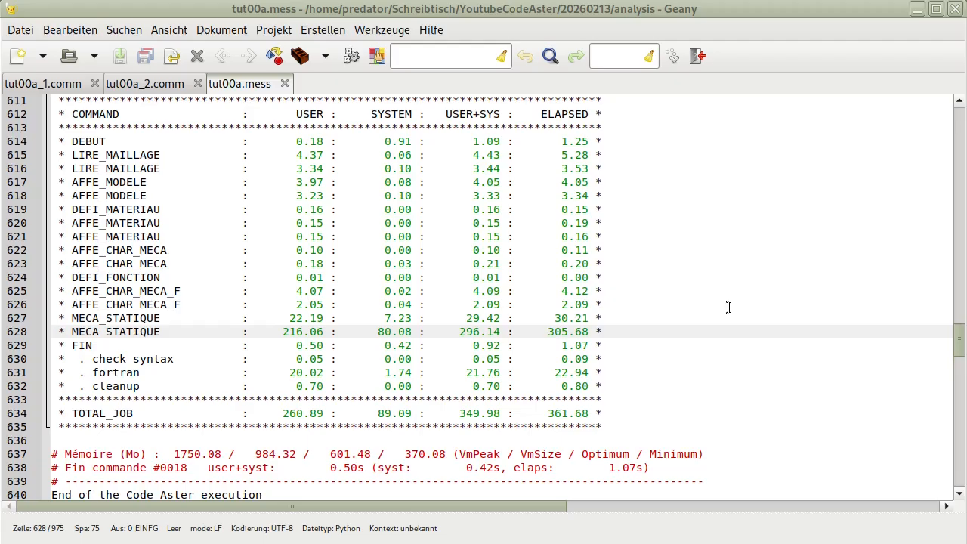
Examine the end of the first Code_Aster execution and the MPI initialization lines of the second one
scroll(579, 305, down, 7)
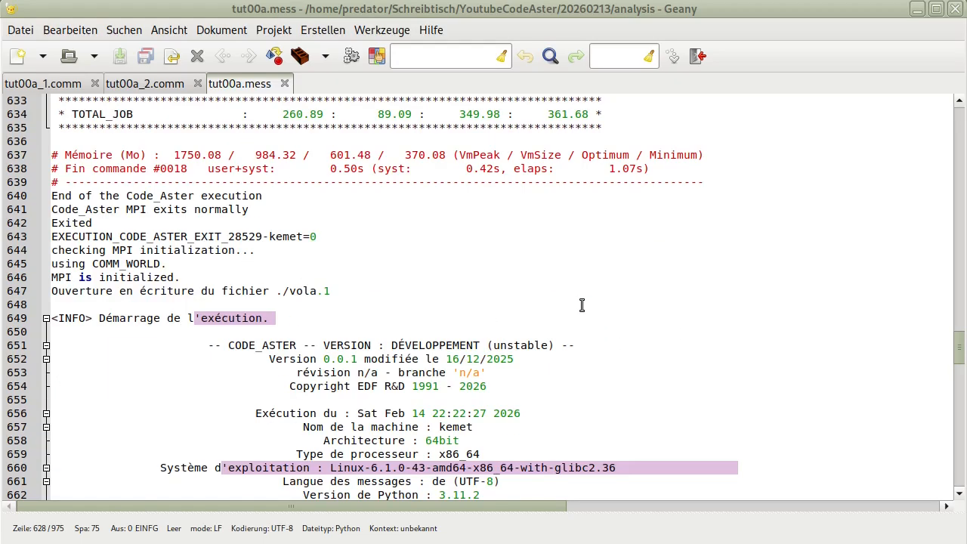
scroll(571, 300, up, 3)
click(79, 223)
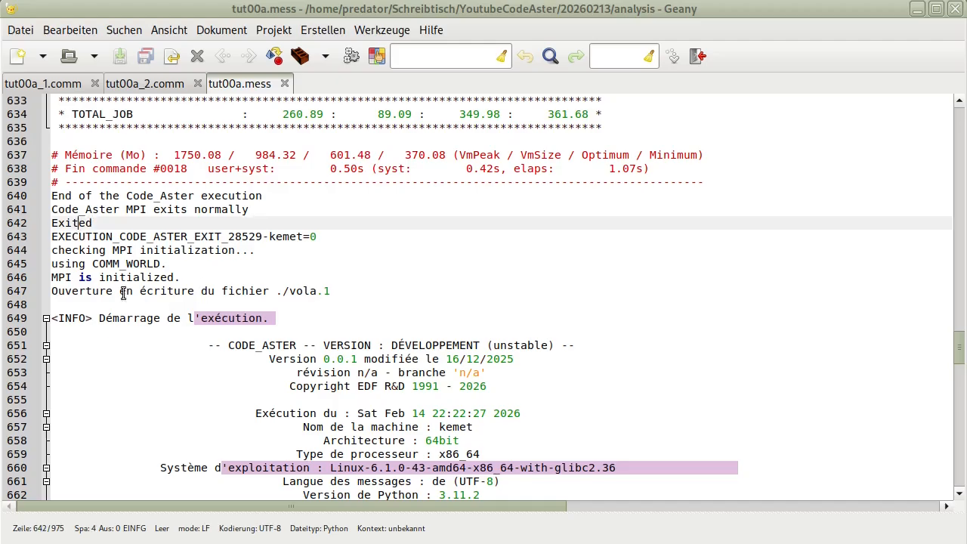
click(92, 263)
drag(53, 250, 349, 295)
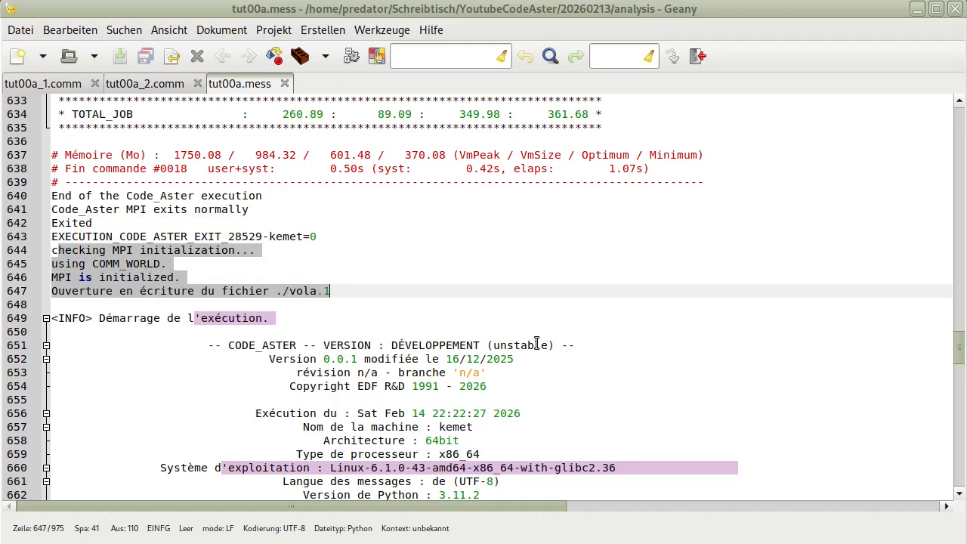
Examine the second execution's startup, including the restart from the previous execution and the reading of ./glob.1
drag(266, 318, 120, 318)
scroll(442, 322, down, 10)
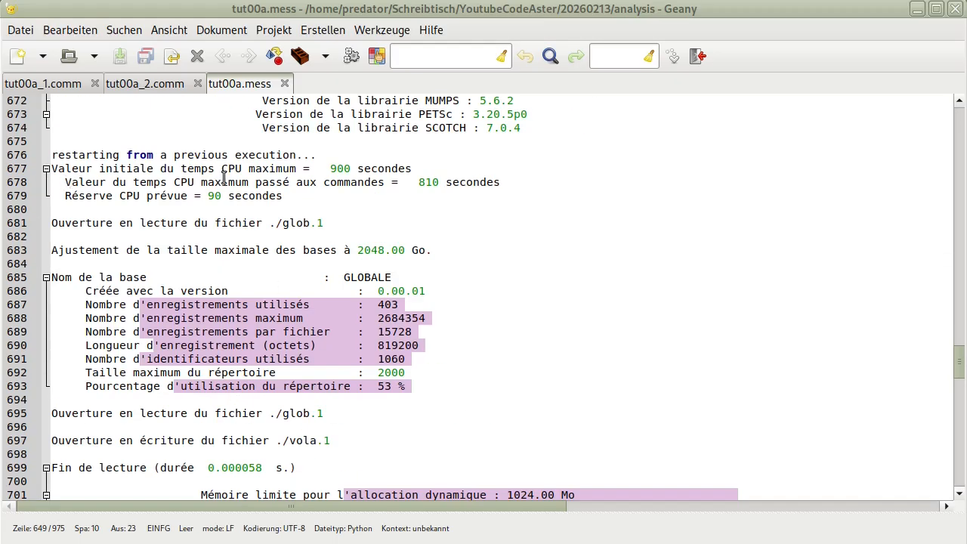
drag(323, 154, 51, 155)
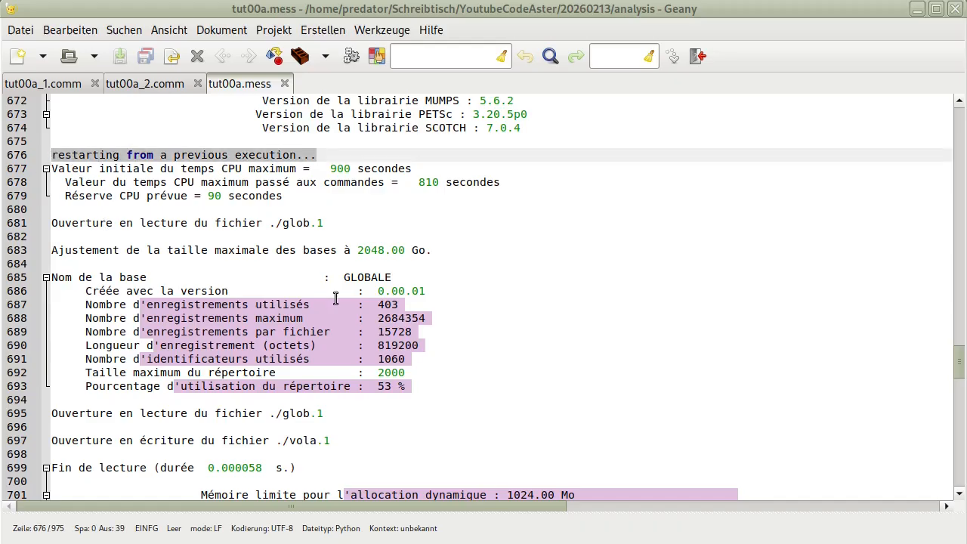
drag(323, 222, 52, 222)
Look at the contents of the base folder in the file manager and return to tut00a.mess in Geany
click(51, 513)
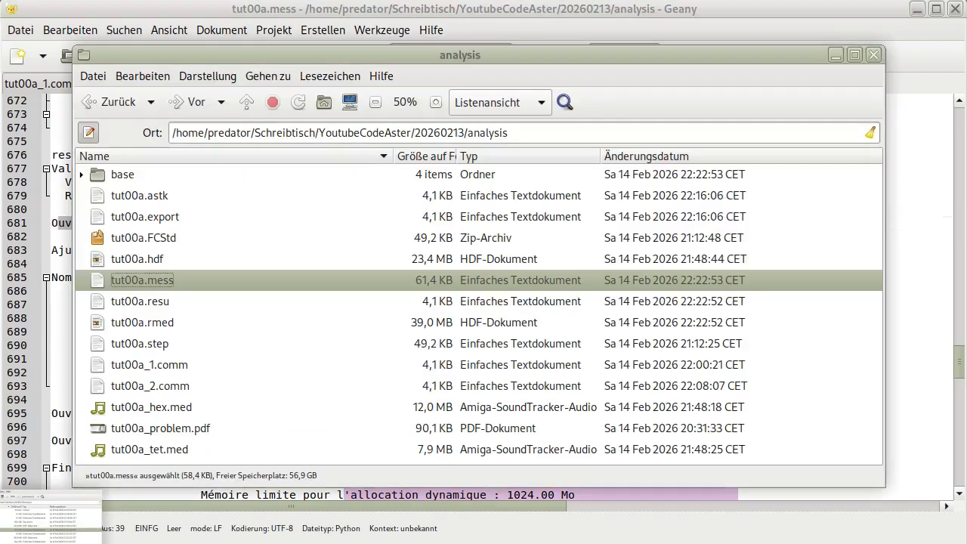
double_click(141, 174)
click(140, 176)
click(158, 219)
click(108, 103)
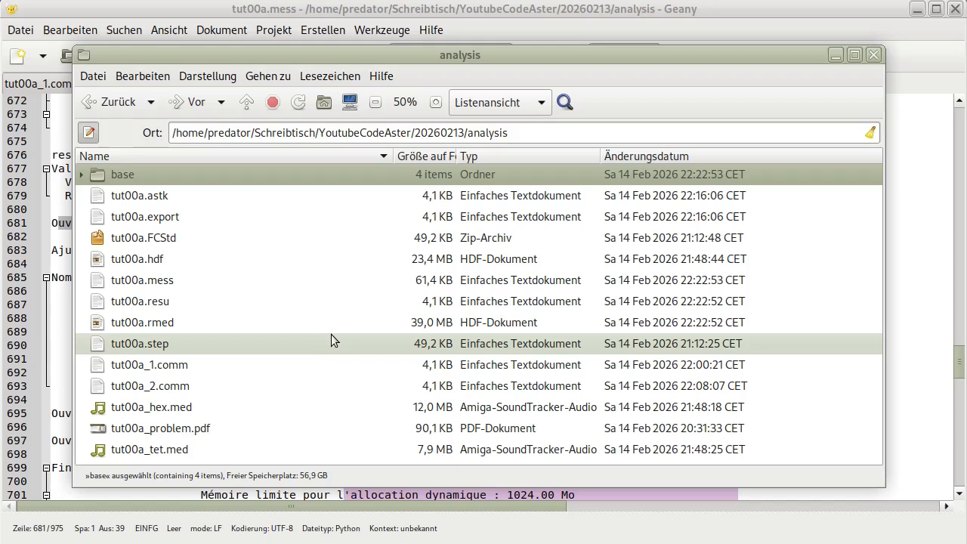
click(46, 516)
Examine the memory limits and the list of objects restored from the previous execution, from emod through result_hex
scroll(283, 333, down, 4)
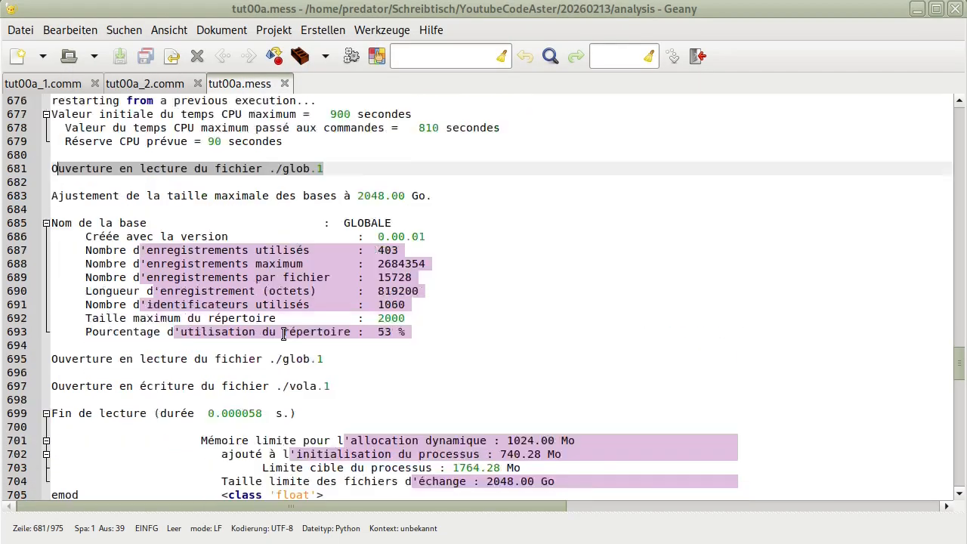
scroll(283, 333, down, 1)
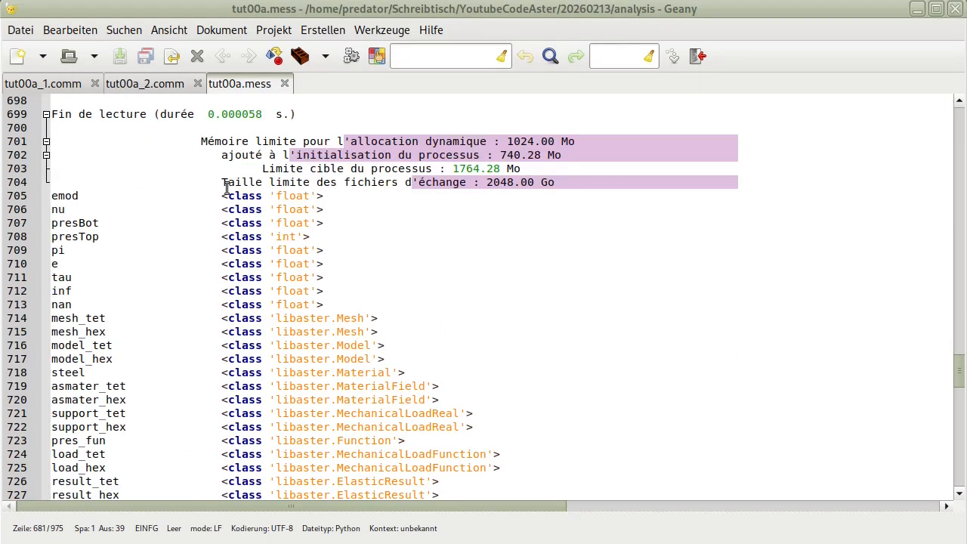
scroll(226, 187, down, 1)
scroll(226, 186, up, 4)
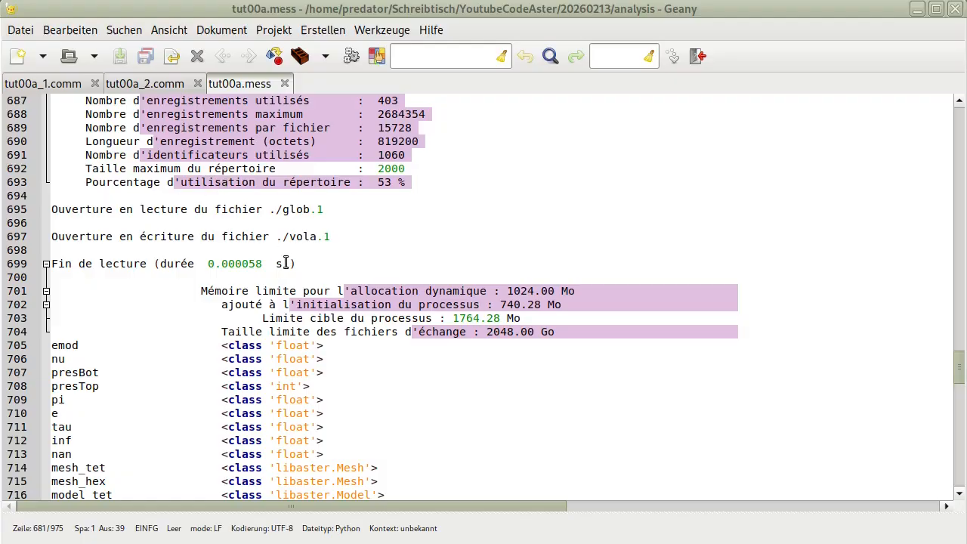
scroll(137, 300, down, 3)
drag(50, 221, 484, 303)
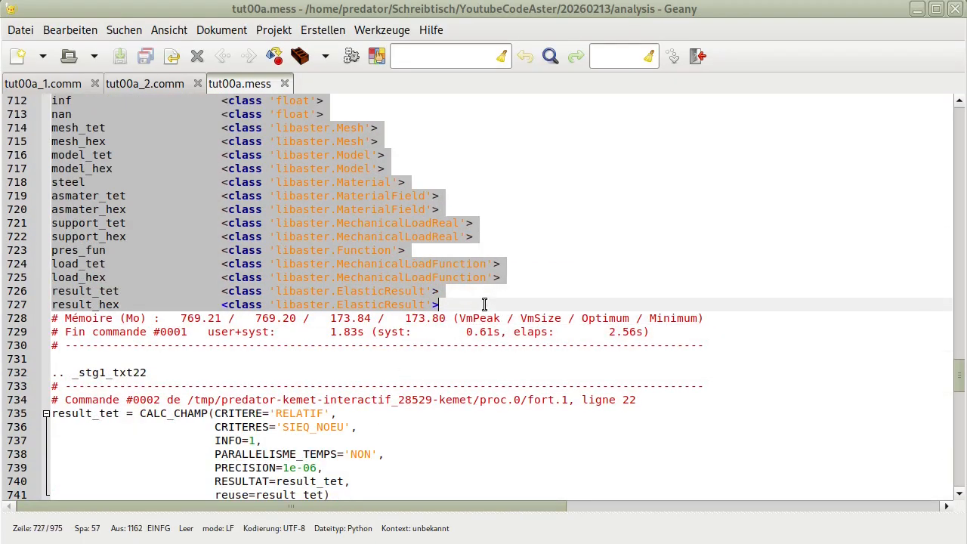
click(645, 368)
Examine the CALC_CHAMP commands for result_tet and result_hex and the IMPR_RESU commands that follow them
scroll(319, 399, down, 5)
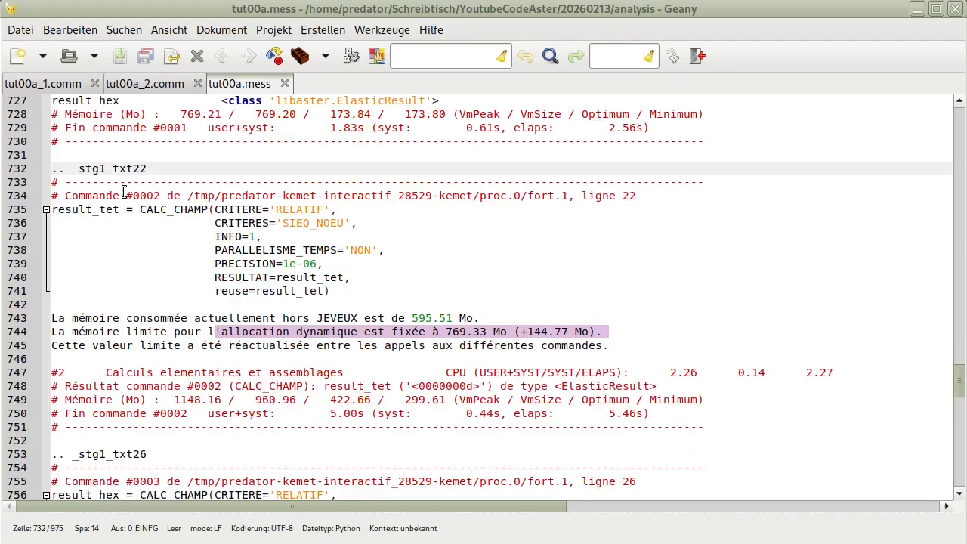
drag(119, 209, 41, 223)
scroll(419, 385, down, 7)
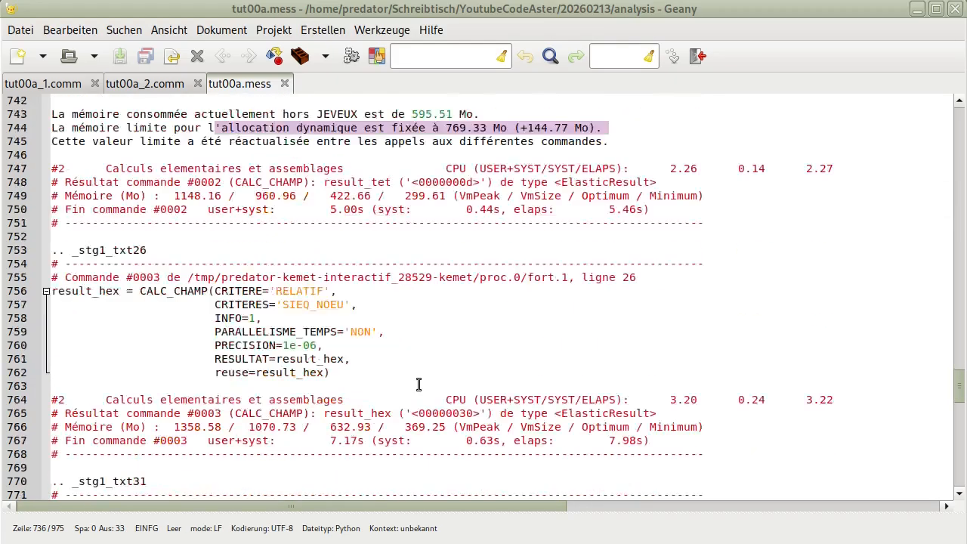
drag(122, 196, 64, 197)
scroll(303, 358, down, 15)
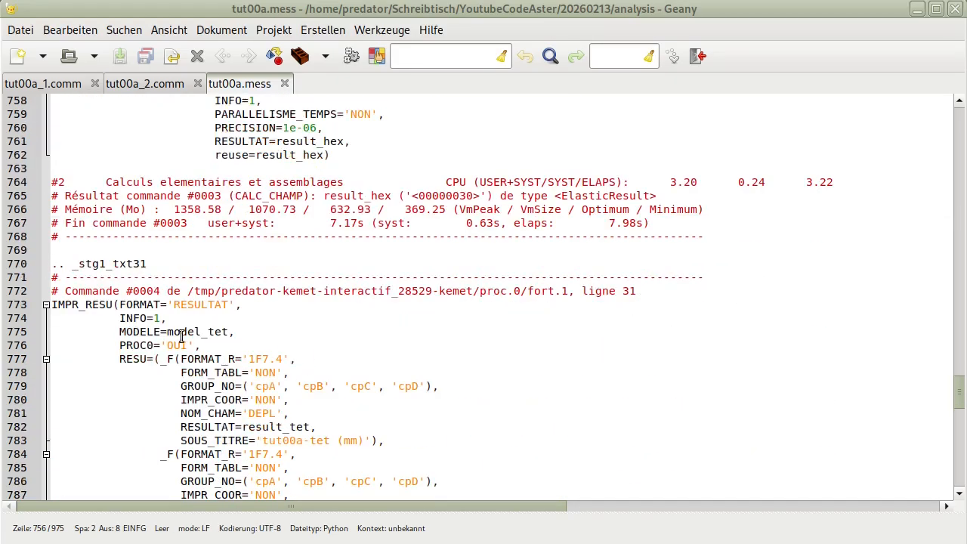
scroll(373, 311, down, 9)
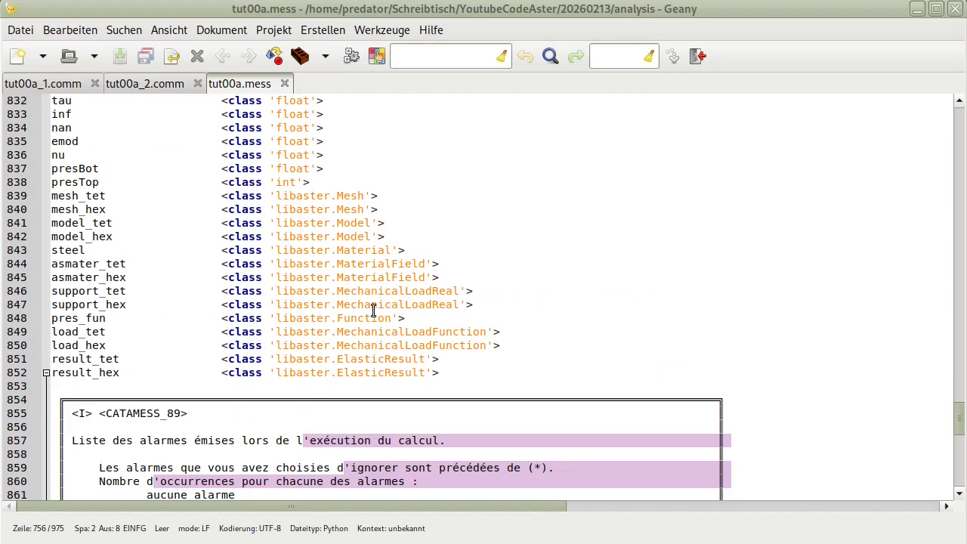
Examine the FIN command and the list of objects saved at the end of the second execution
click(127, 145)
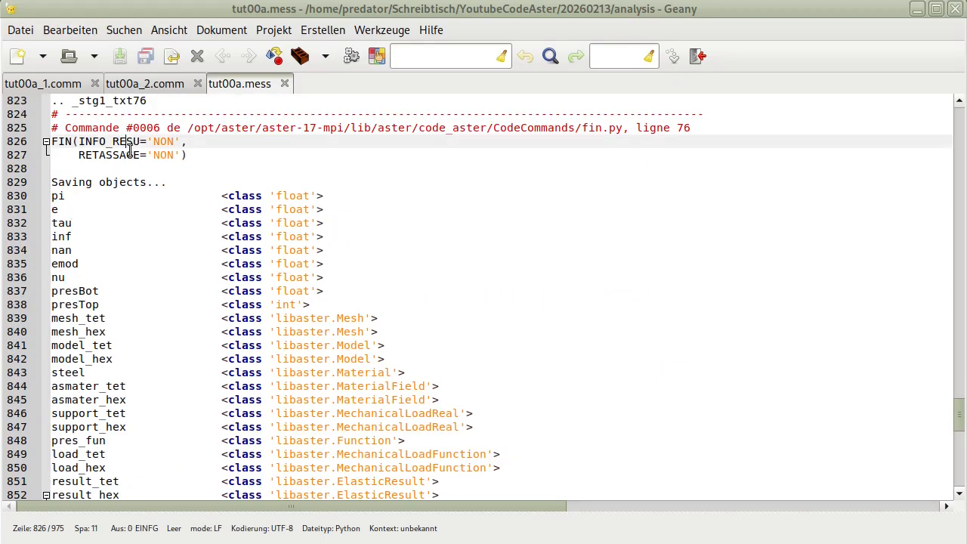
drag(53, 142, 104, 156)
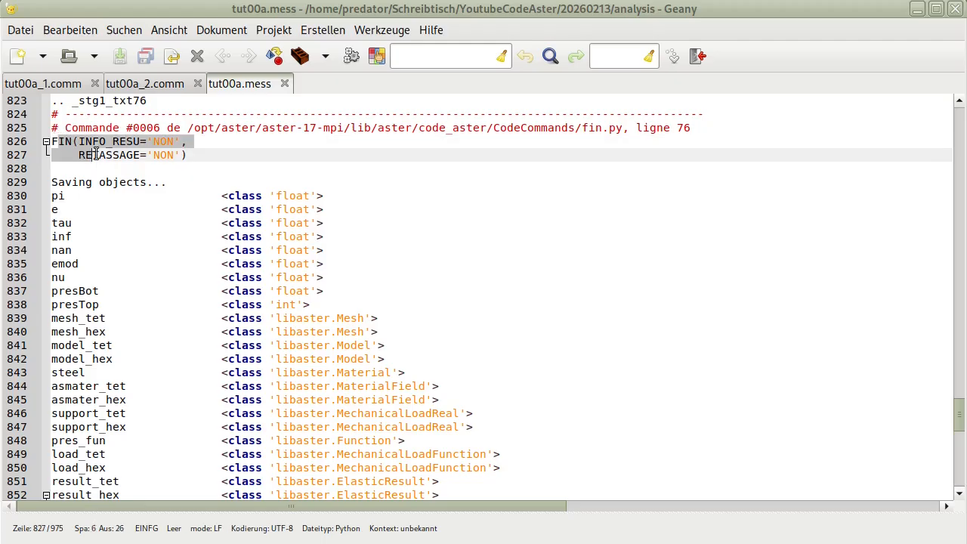
drag(52, 194, 494, 431)
Examine the second execution's concepts in base G, checking the number of segments of both EVOL_ELAS entries
scroll(510, 427, down, 10)
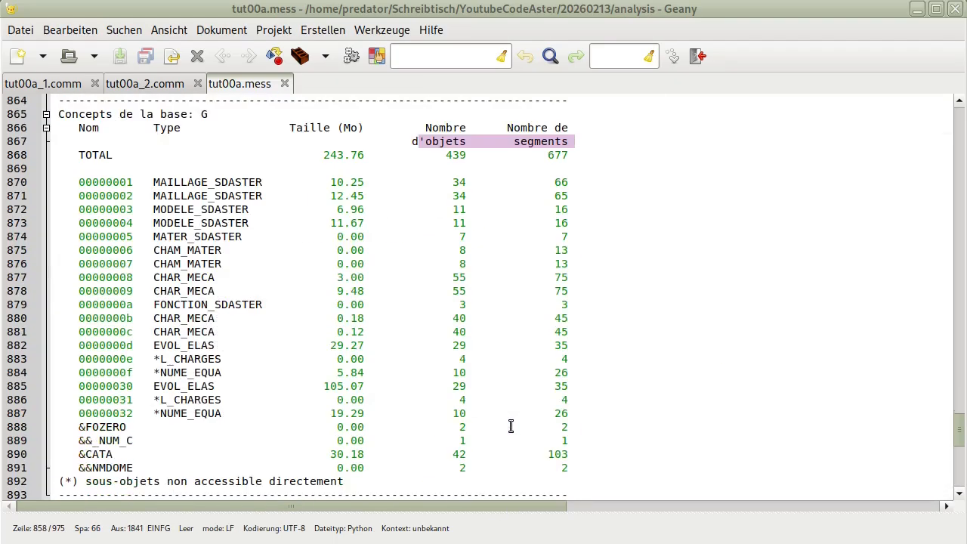
scroll(680, 382, down, 2)
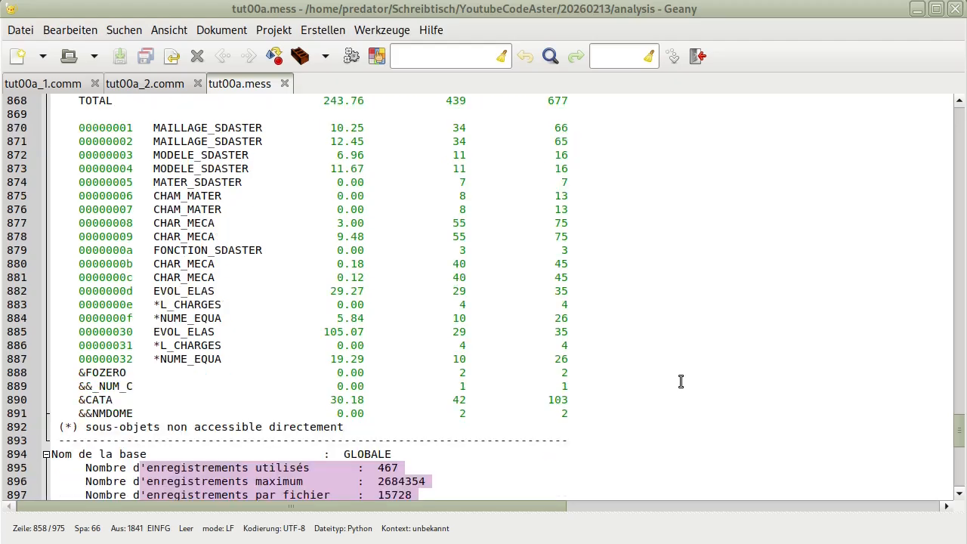
click(675, 357)
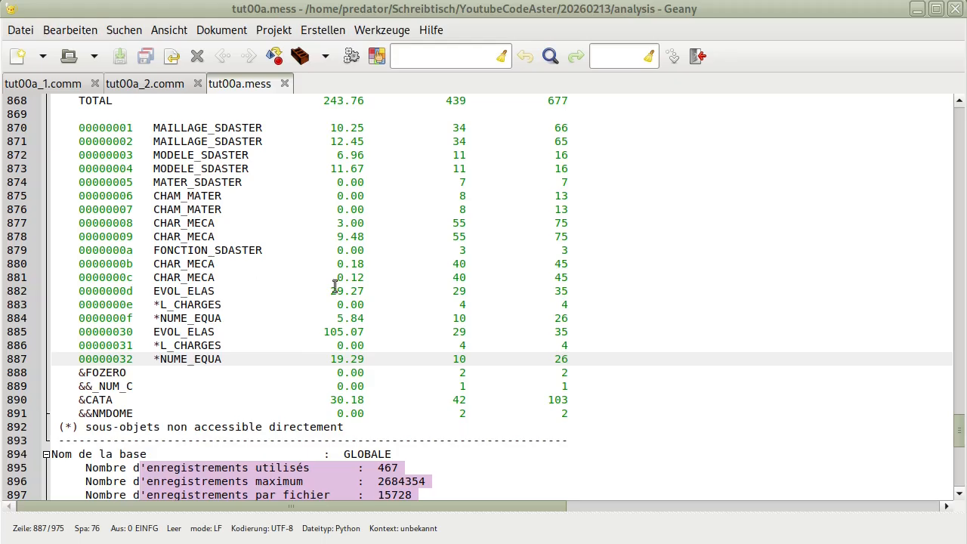
click(563, 290)
drag(560, 332, 568, 332)
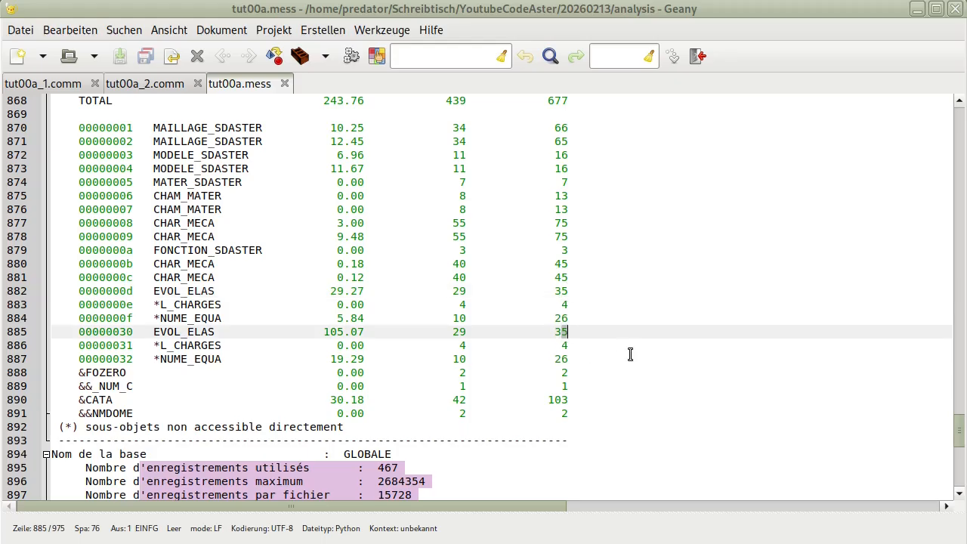
Check the elapsed times of TOTAL_JOB and both CALC_CHAMP commands in the second execution's timing table
scroll(433, 335, down, 20)
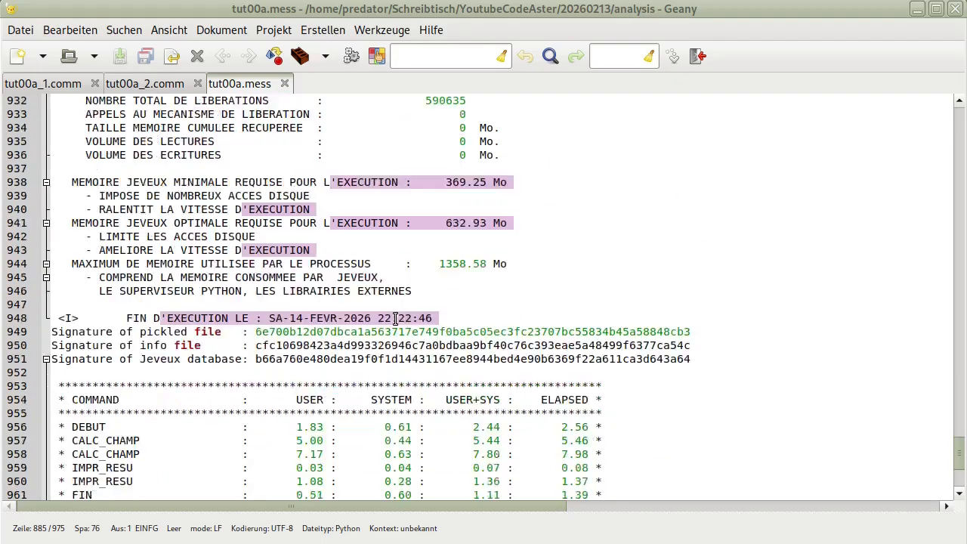
scroll(394, 318, up, 10)
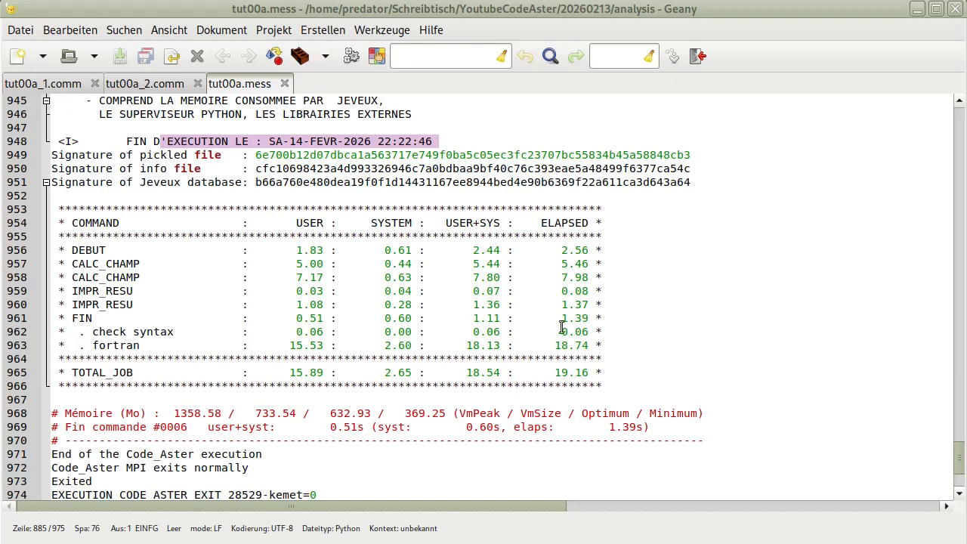
drag(595, 373, 540, 373)
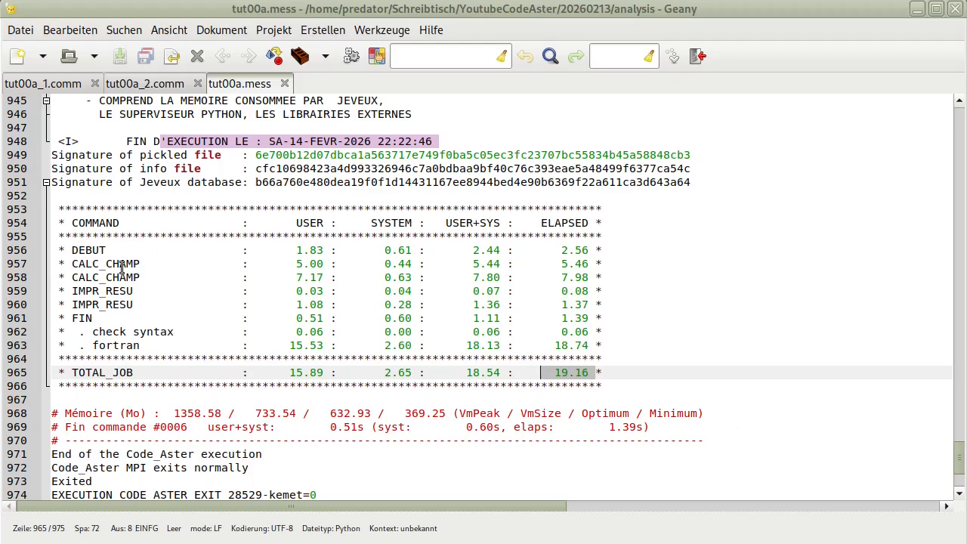
drag(119, 264, 126, 263)
click(568, 277)
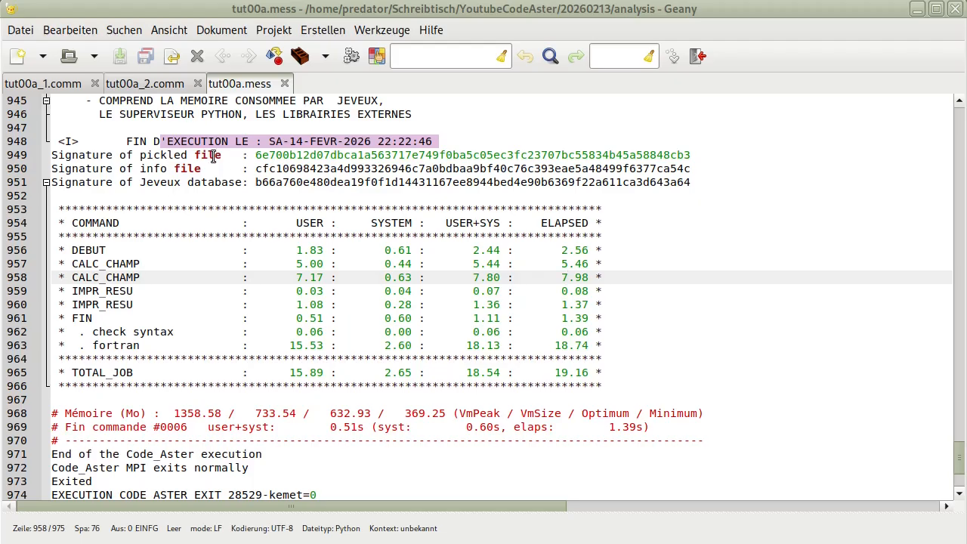
Switch to the problem description in Okular and check the expected cpA displacement against the spGround support condition DX=DY=DZ=0
key(alt+Tab)
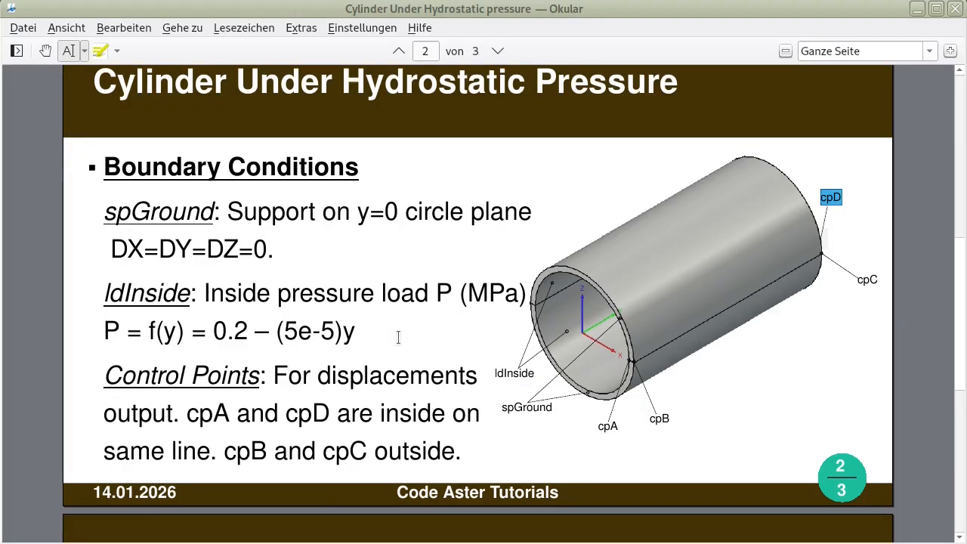
scroll(399, 334, down, 5)
drag(95, 195, 338, 206)
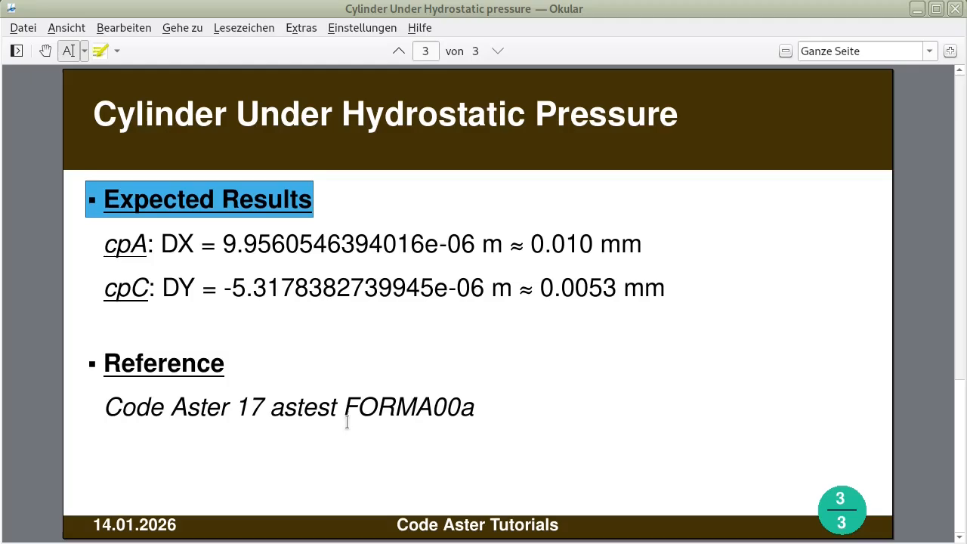
drag(98, 243, 642, 244)
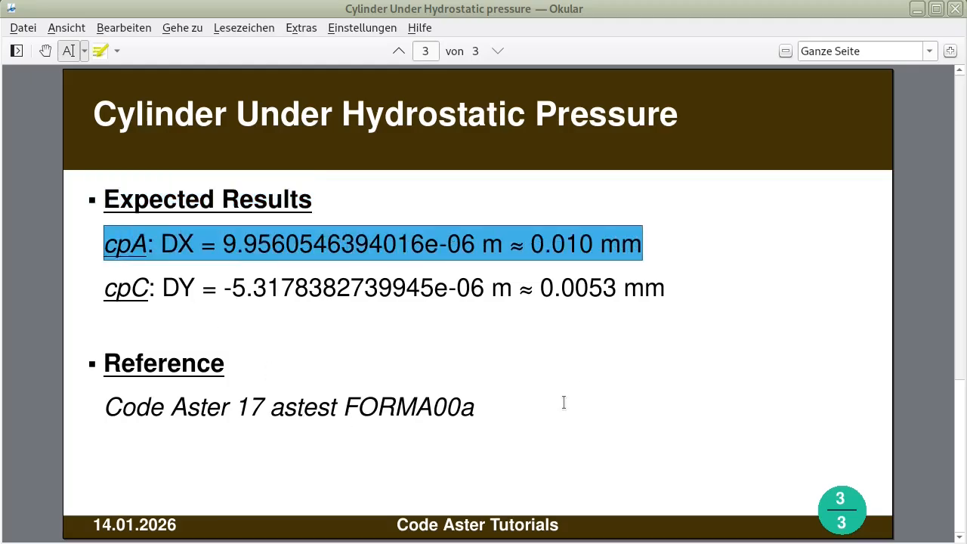
scroll(353, 241, up, 5)
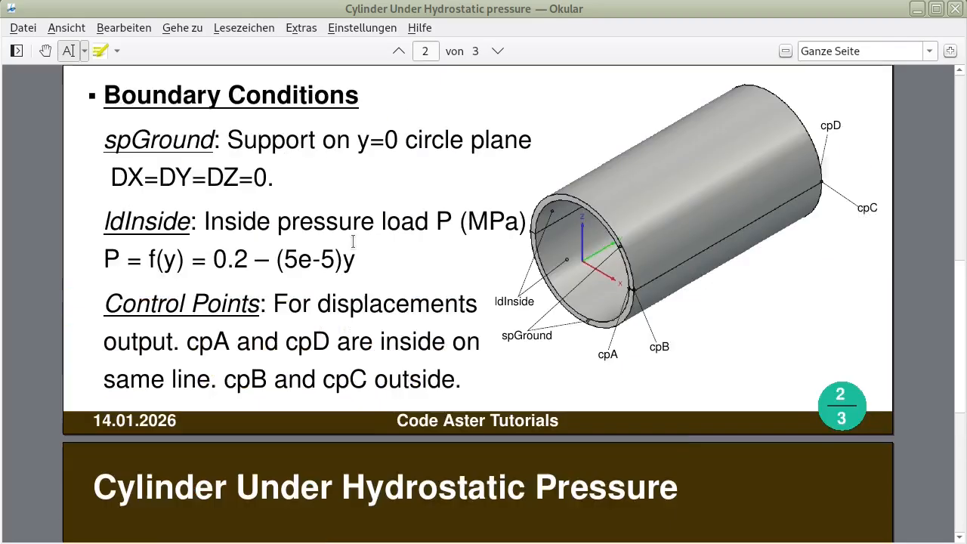
scroll(353, 241, up, 3)
drag(111, 330, 268, 333)
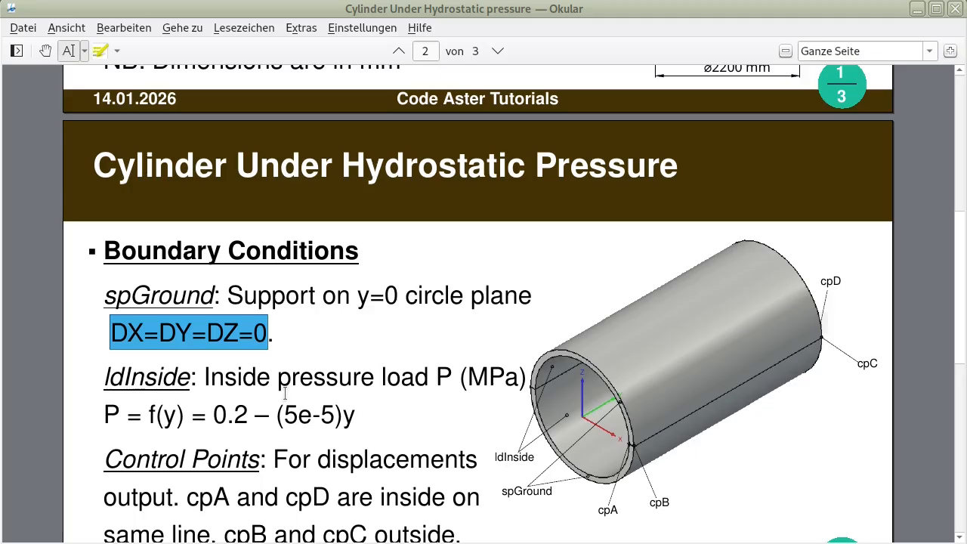
scroll(284, 390, down, 9)
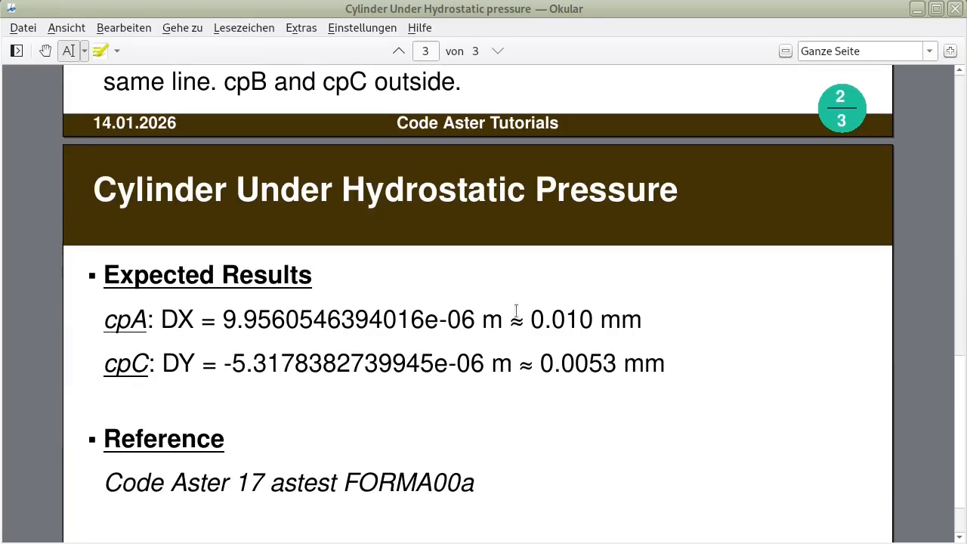
drag(642, 321, 106, 319)
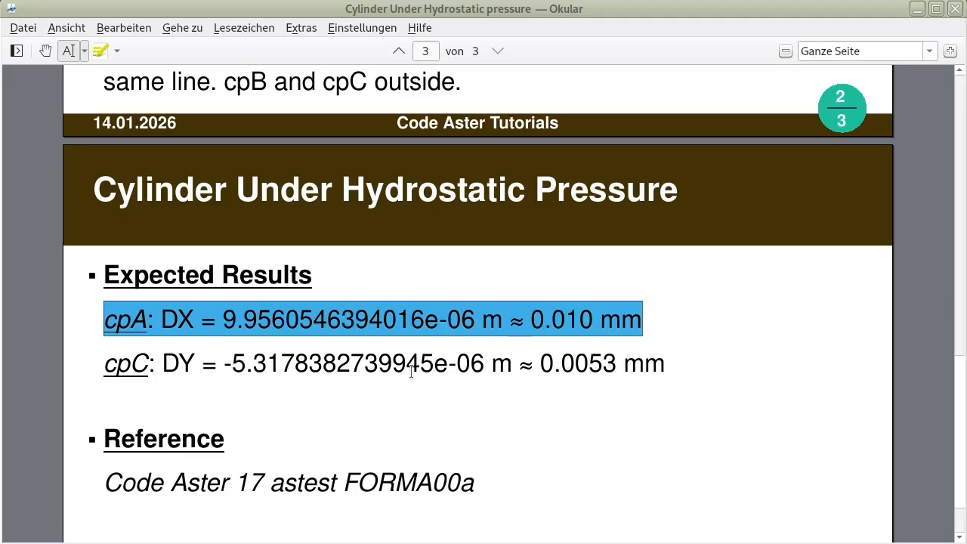
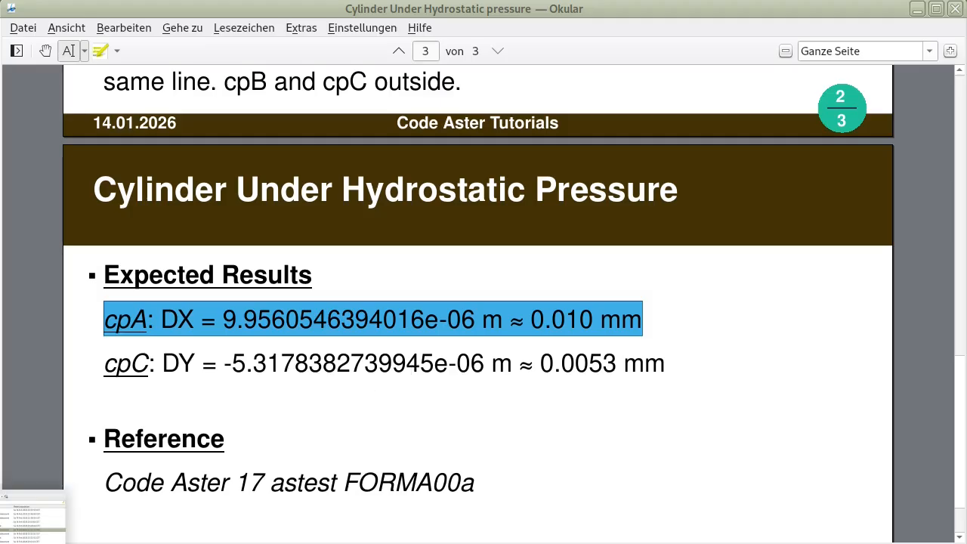
Open the result file tut00a.resu from the analysis folder in Geany and look over its tet and hex displacement tables
click(36, 543)
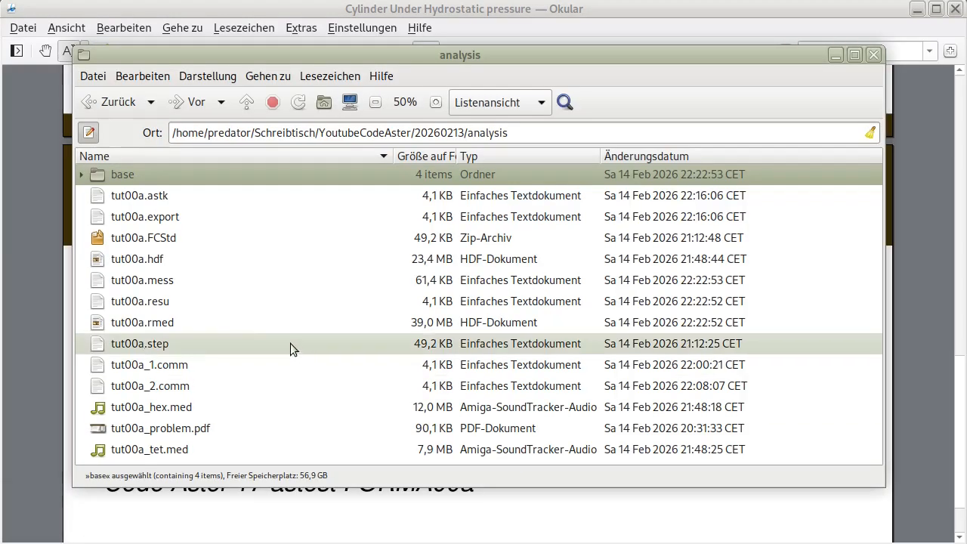
click(208, 304)
double_click(139, 301)
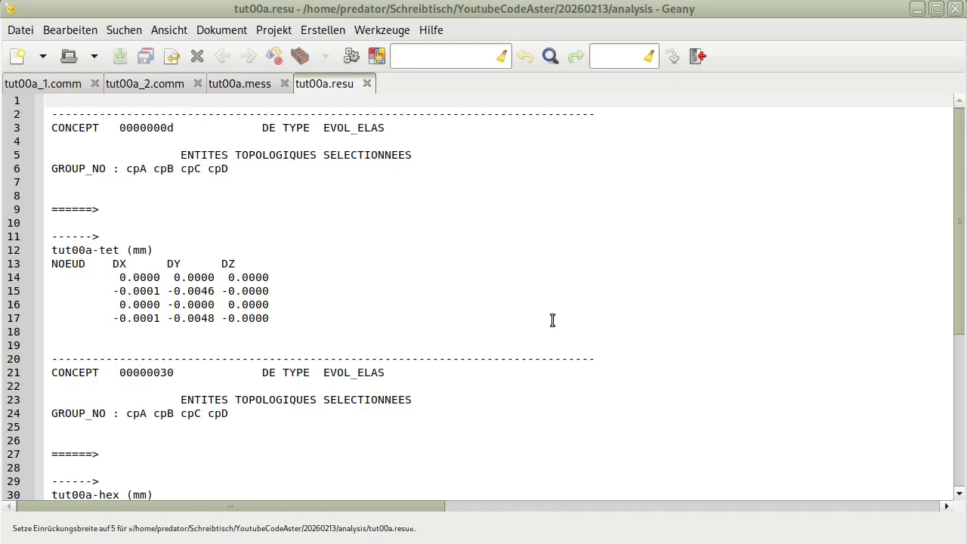
scroll(626, 287, down, 2)
scroll(460, 299, up, 2)
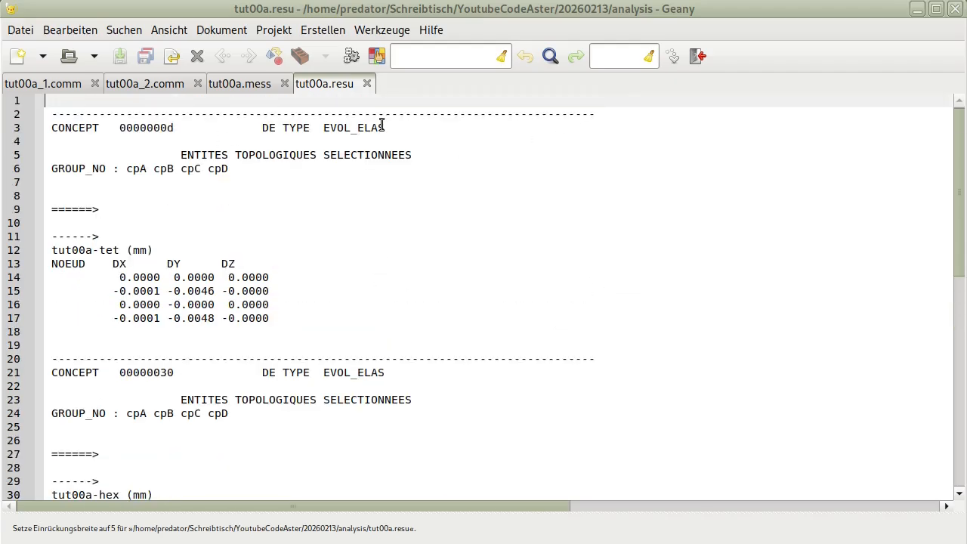
Match concept 0000000d from tut00a.resu with its EVOL_ELAS entry in the concept list of tut00a.mess
click(265, 127)
click(380, 222)
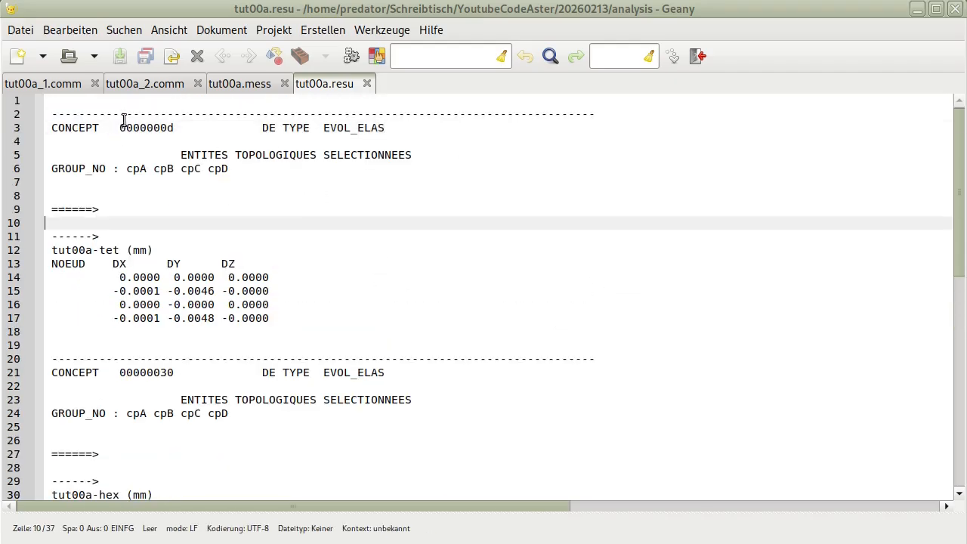
double_click(129, 127)
key(ctrl+Page_Up)
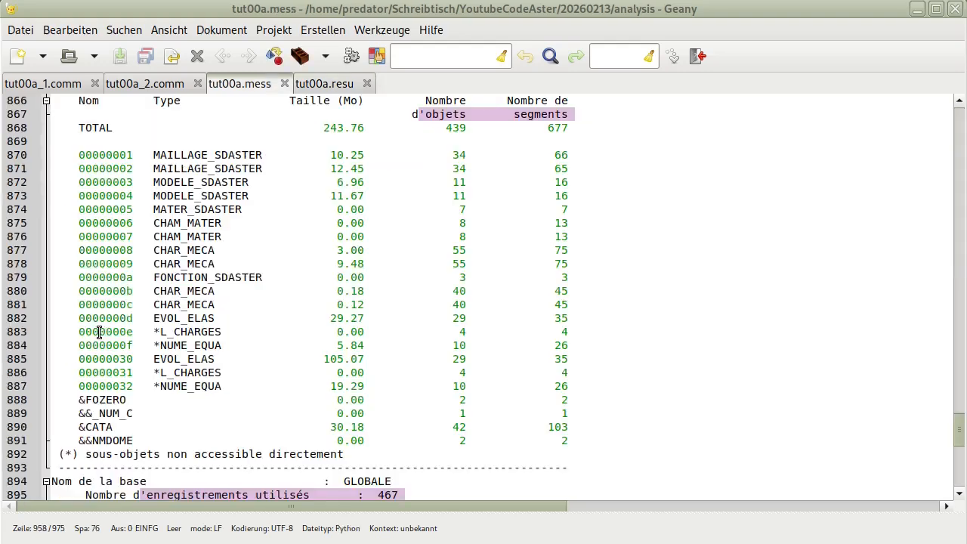
drag(209, 318, 79, 318)
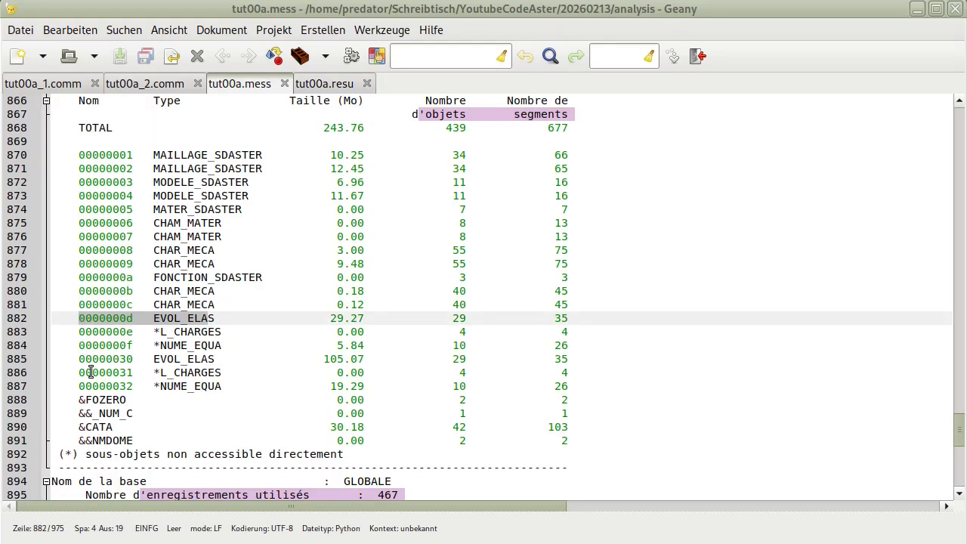
Trace concept 0000000d in tut00a.mess to the MECA_STATIQUE command and its result_tet output, checking the result_hex identifier as well
scroll(140, 318, up, 20)
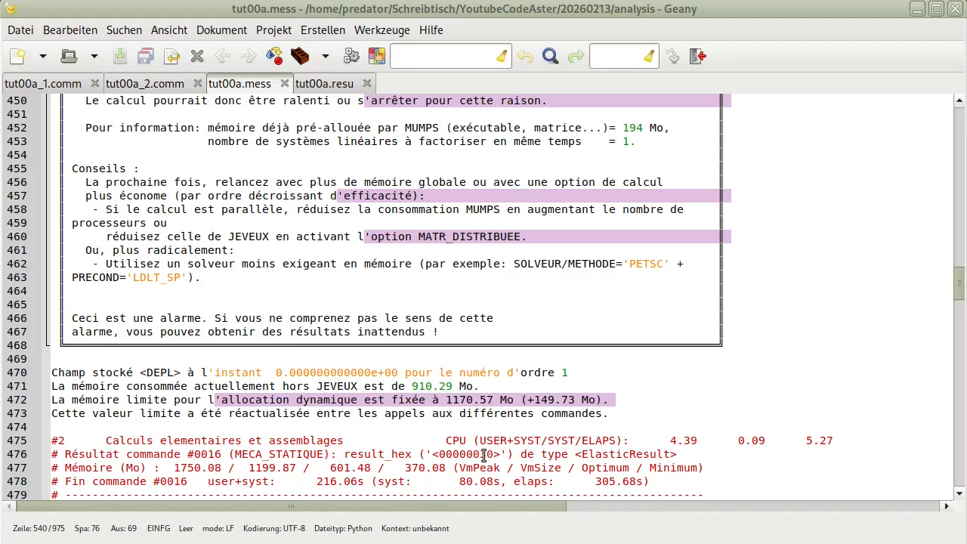
drag(493, 453, 444, 454)
scroll(511, 375, up, 20)
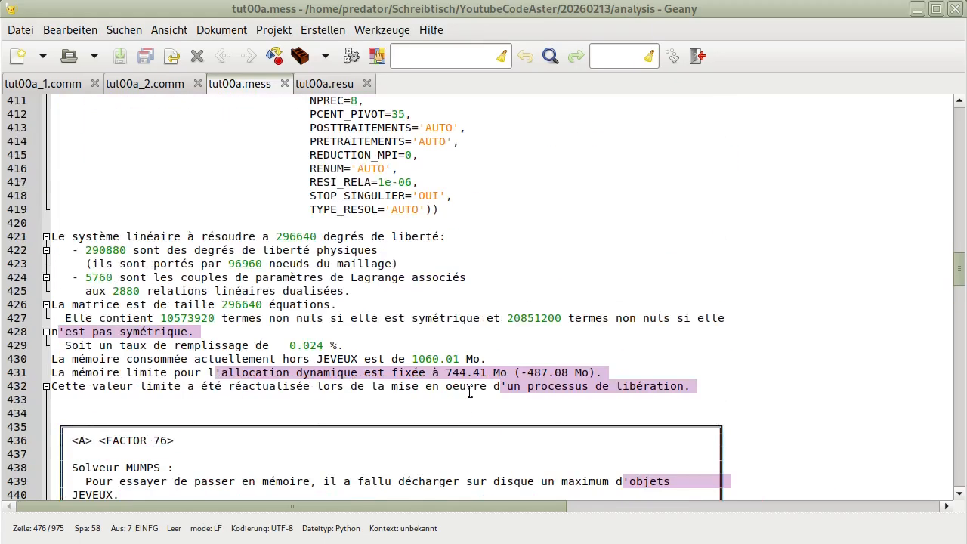
scroll(525, 375, down, 6)
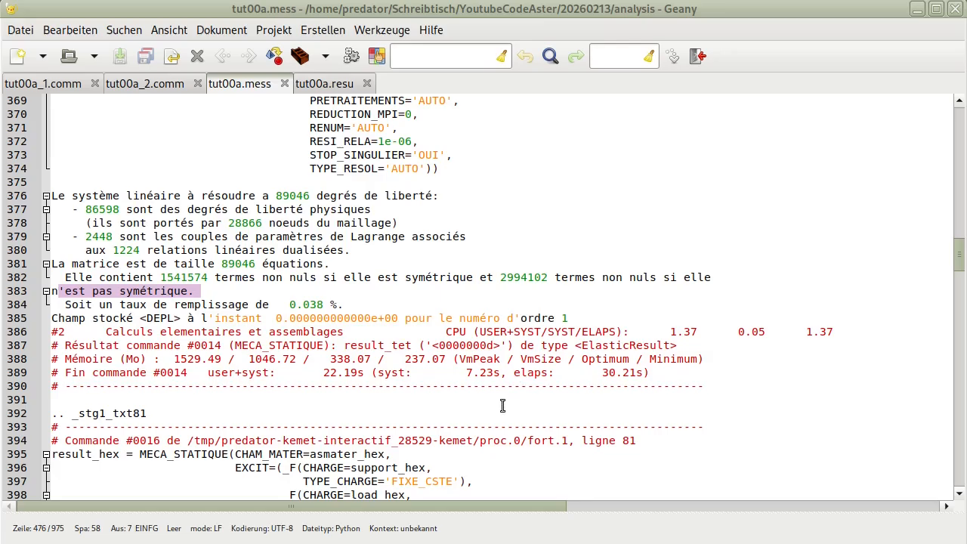
drag(493, 346, 433, 345)
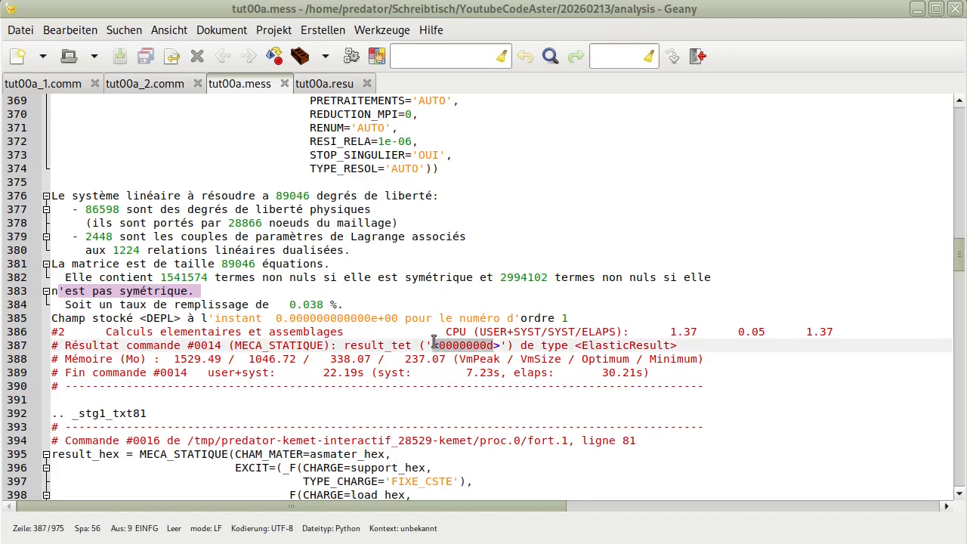
drag(344, 345, 513, 345)
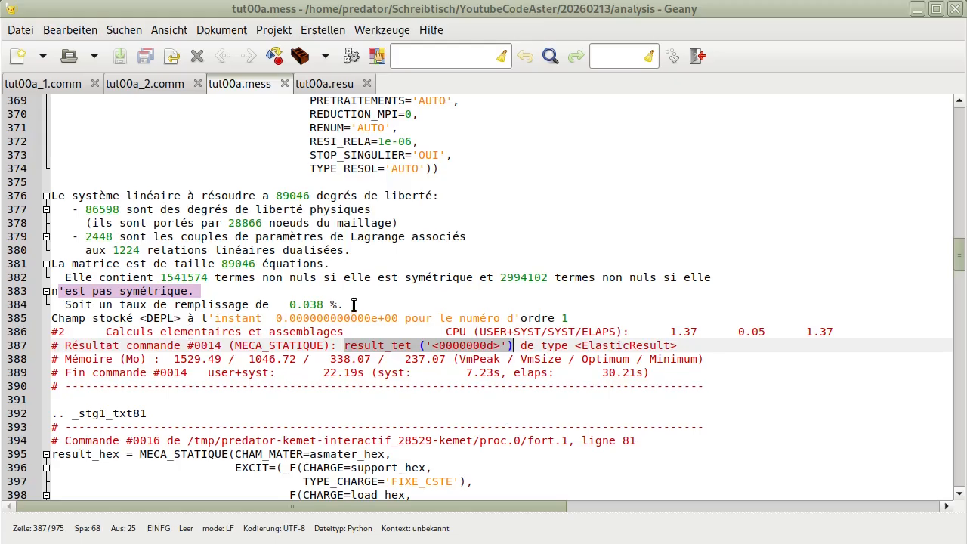
scroll(354, 306, up, 9)
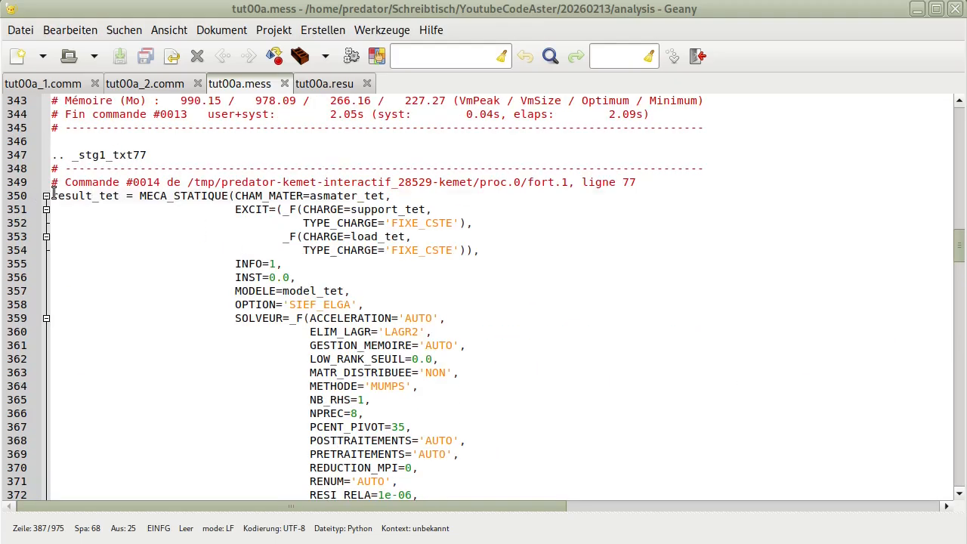
drag(53, 196, 228, 197)
scroll(340, 236, down, 10)
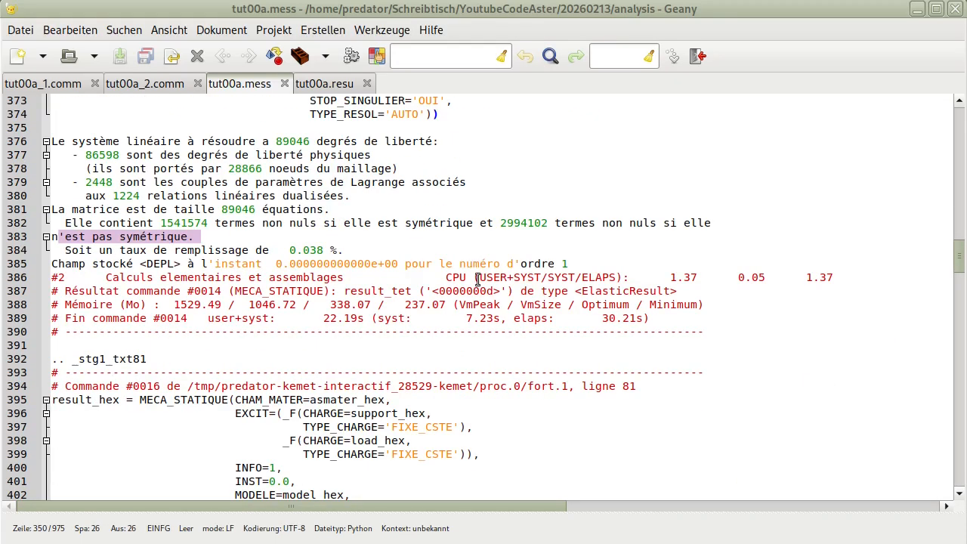
drag(499, 292, 344, 291)
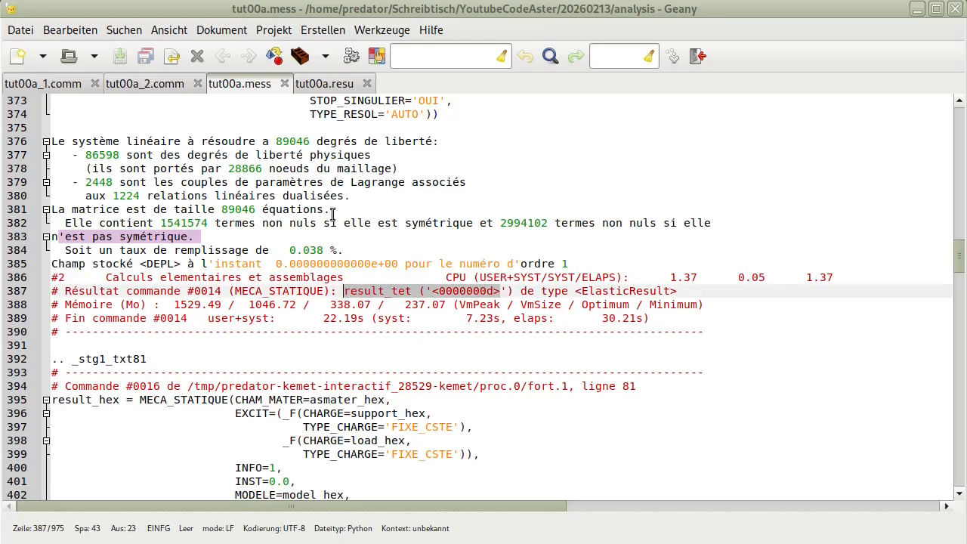
Check the first table's header in tut00a.resu: concept number, type EVOL_ELAS, node groups and subtitle tut00a-tet (mm)
click(333, 86)
click(141, 119)
drag(179, 127, 50, 127)
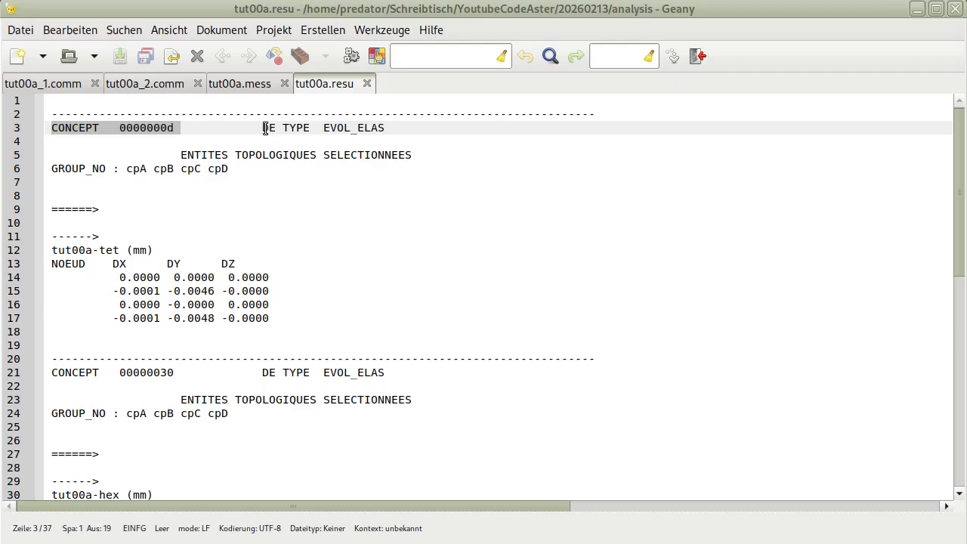
drag(265, 129, 384, 127)
click(379, 142)
click(145, 168)
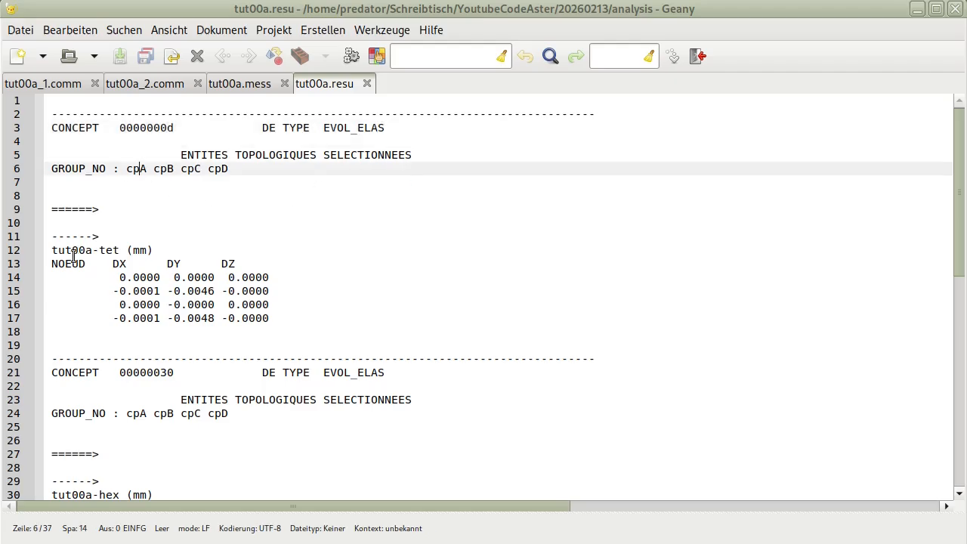
drag(162, 250, 47, 250)
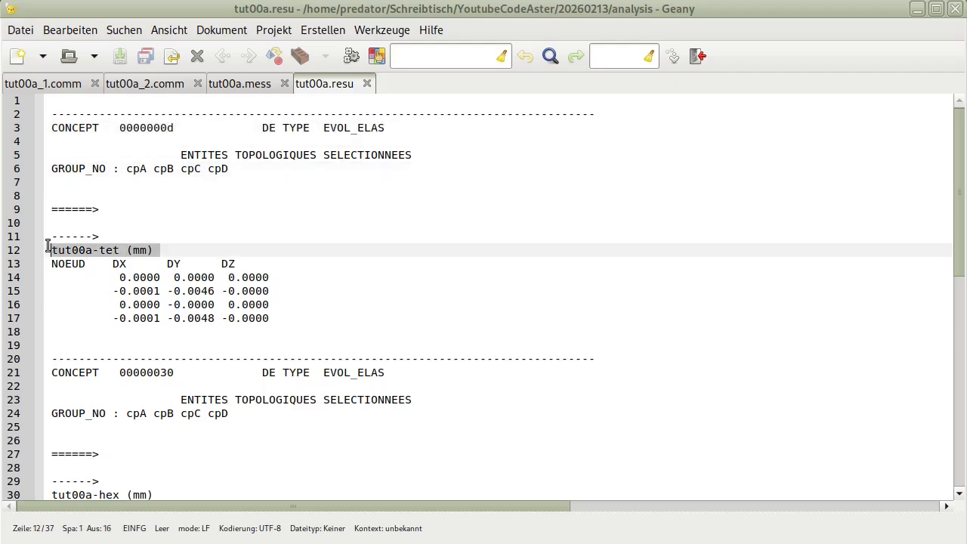
Compare the tet SOUS_TITRE setting of IMPR_RESU in tut00a_2.comm with the tet table's subtitle in tut00a.resu
click(133, 87)
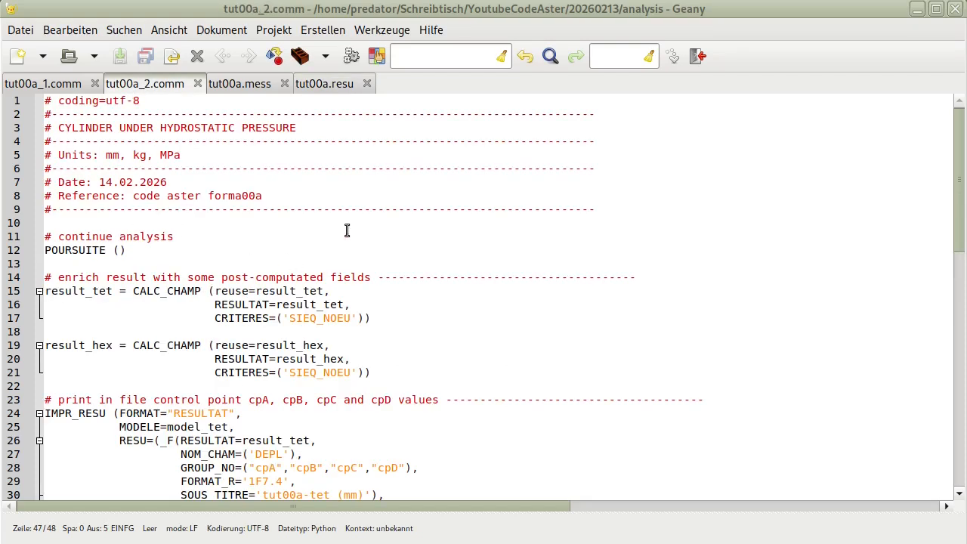
scroll(278, 287, down, 10)
scroll(278, 287, up, 3)
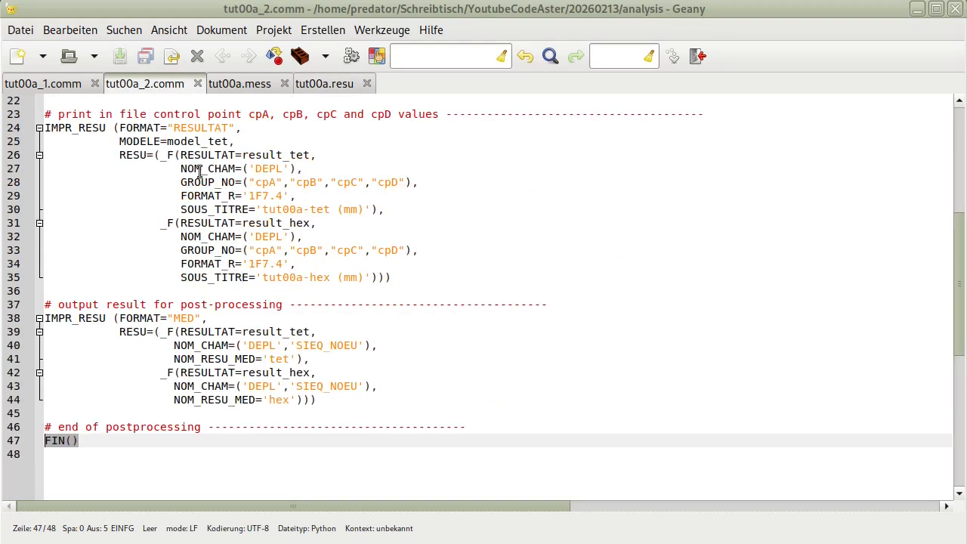
click(133, 154)
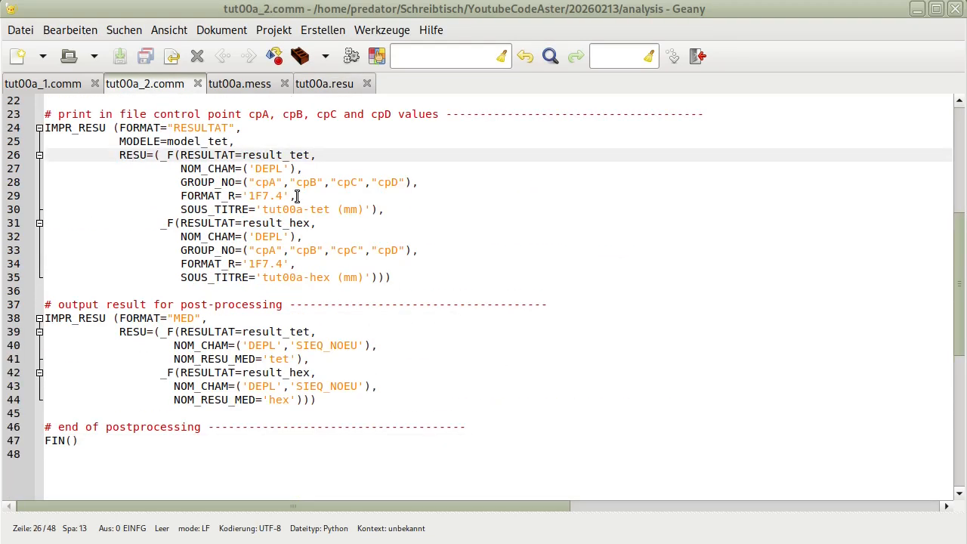
drag(376, 209, 184, 211)
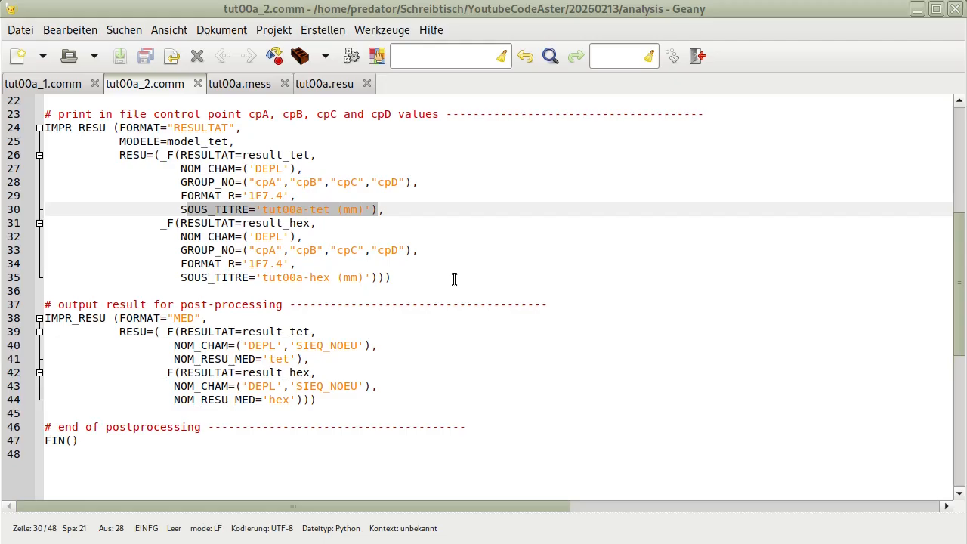
click(333, 88)
click(146, 250)
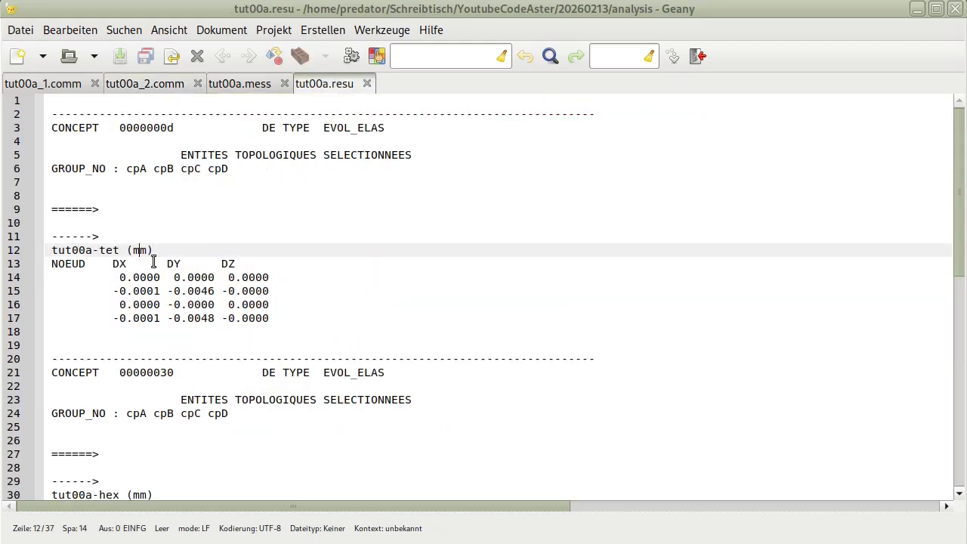
Review the GROUP_NO order of control points cpA, cpB, cpC and cpD above the tet table
double_click(86, 169)
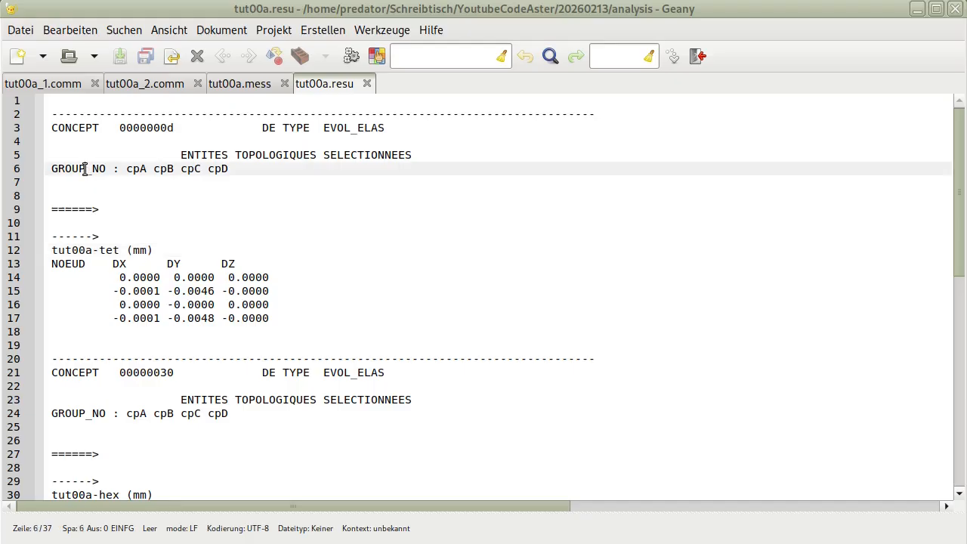
click(141, 169)
click(167, 170)
click(187, 170)
click(215, 169)
Match each control point from cpA to cpD with its displacement row in the tet table
click(144, 169)
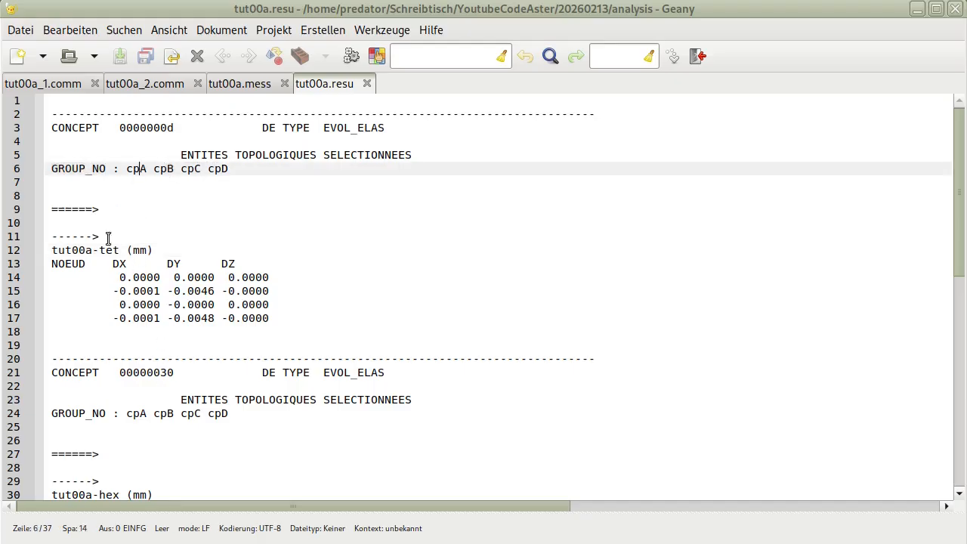
click(117, 278)
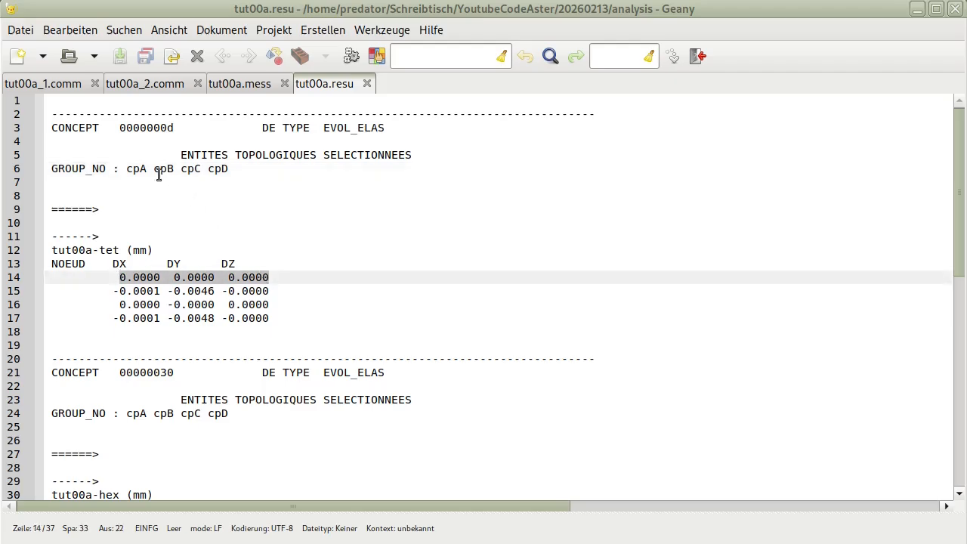
drag(160, 169, 173, 169)
drag(113, 291, 274, 291)
drag(181, 169, 201, 169)
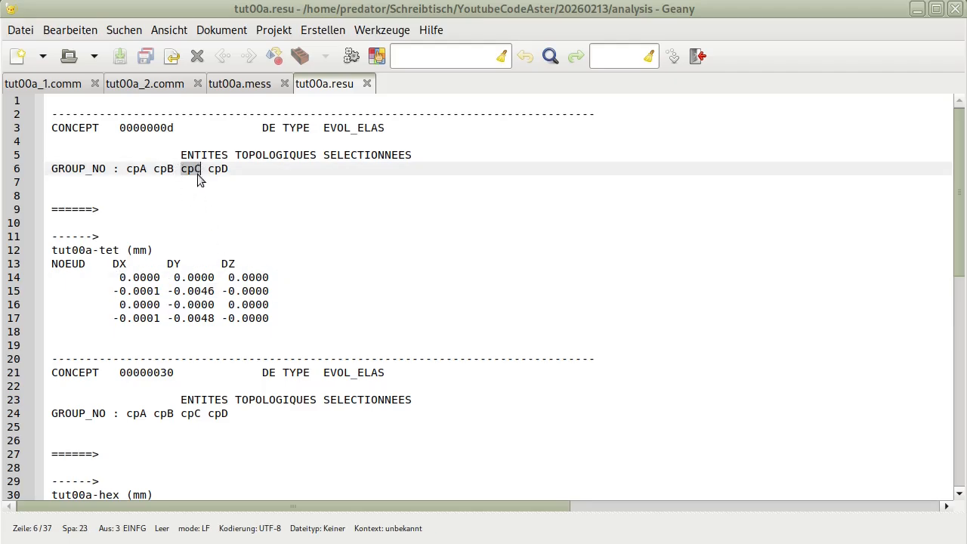
drag(107, 305, 268, 305)
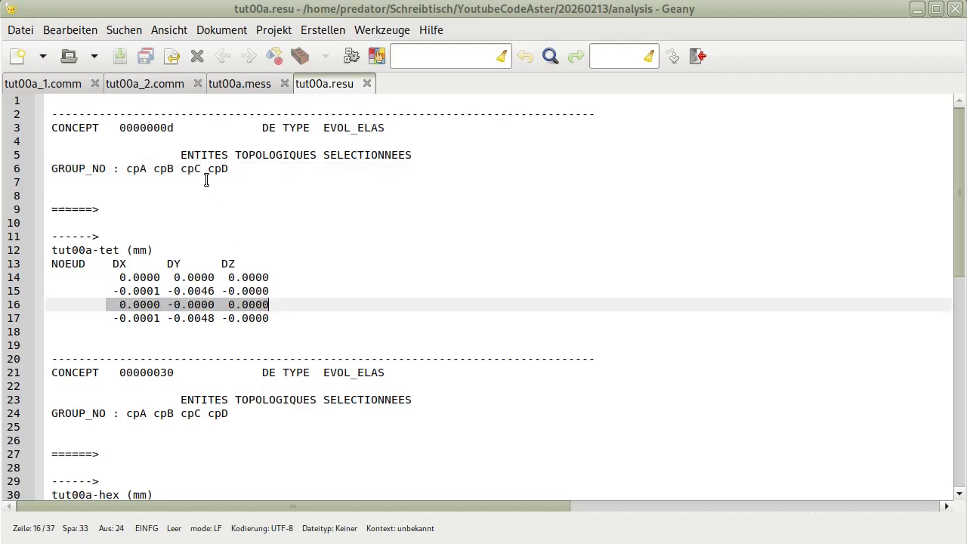
drag(208, 169, 229, 173)
drag(113, 319, 269, 321)
click(532, 352)
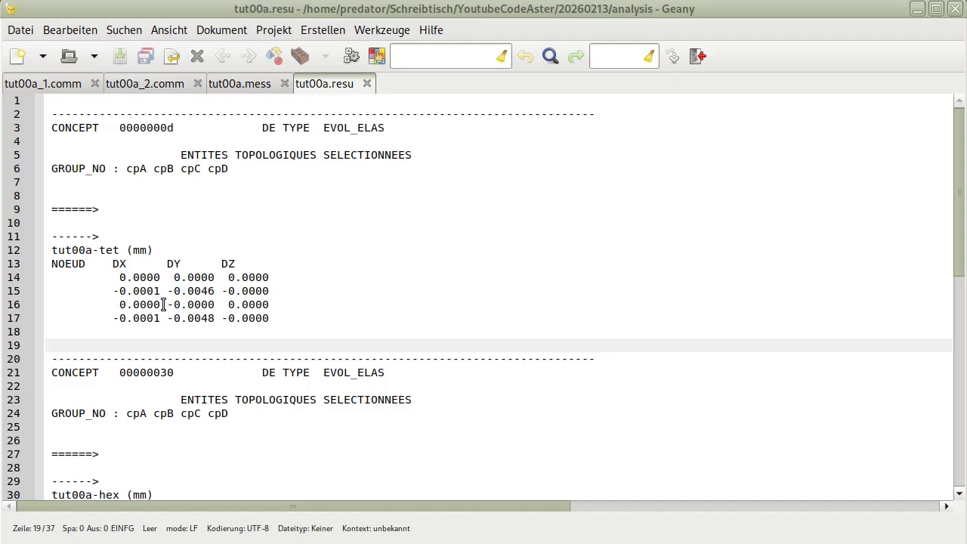
Compare the tet table's cpA row with the expected cpA displacement and the spGround condition in the Okular problem description, returning to Geany
drag(118, 278, 294, 276)
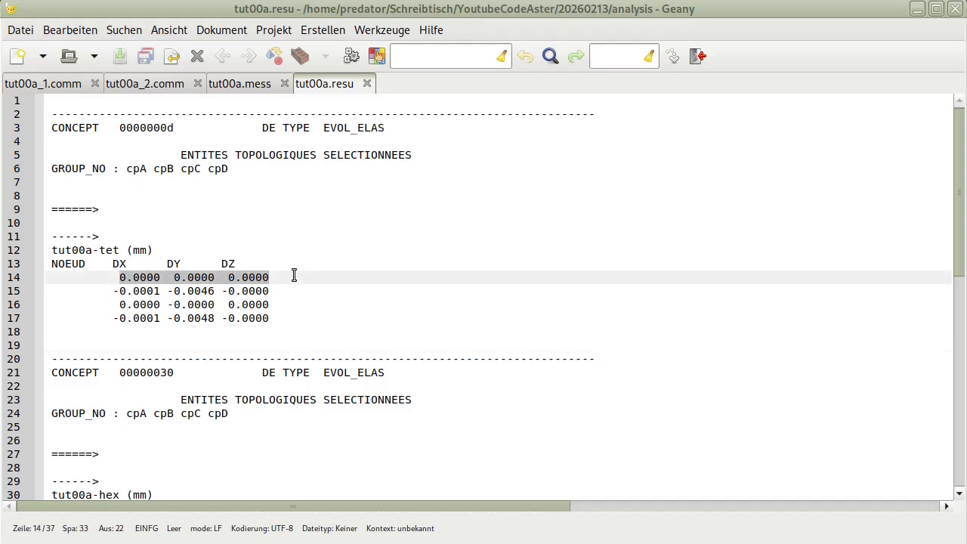
drag(146, 169, 124, 168)
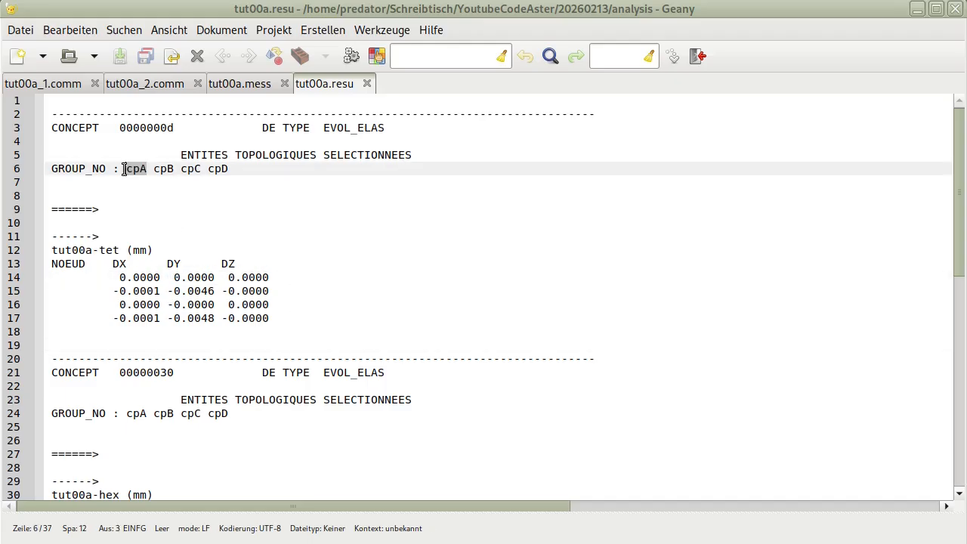
click(113, 542)
click(313, 333)
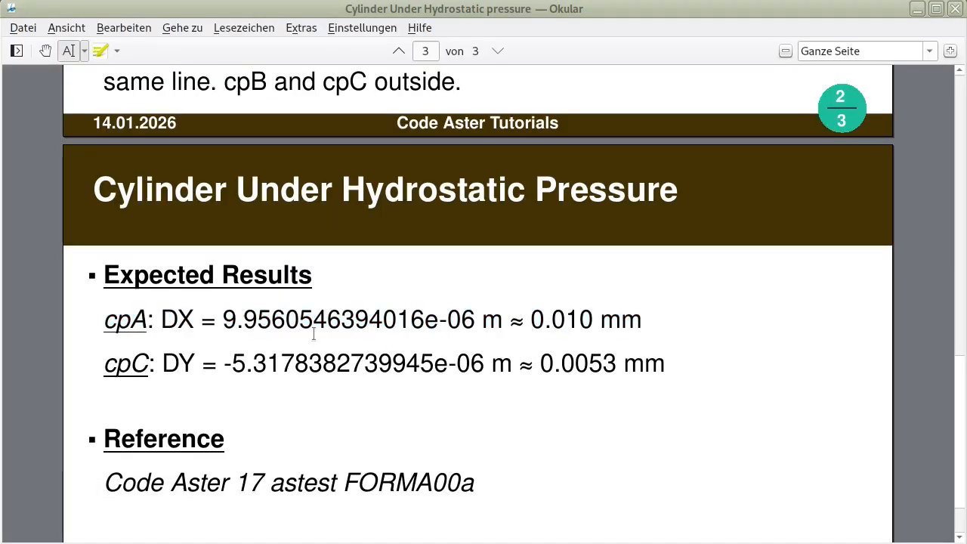
drag(105, 320, 639, 320)
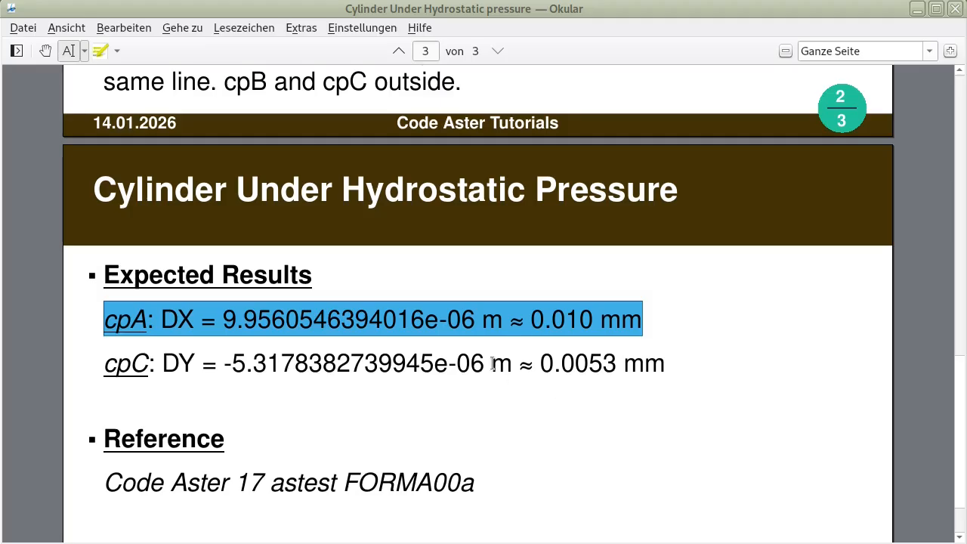
scroll(565, 423, up, 5)
drag(287, 259, 110, 258)
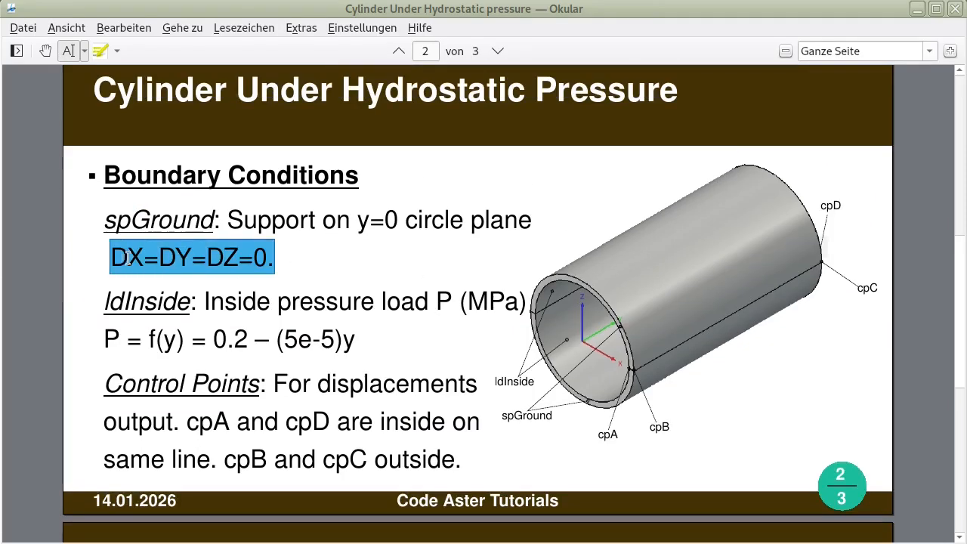
key(alt+Tab)
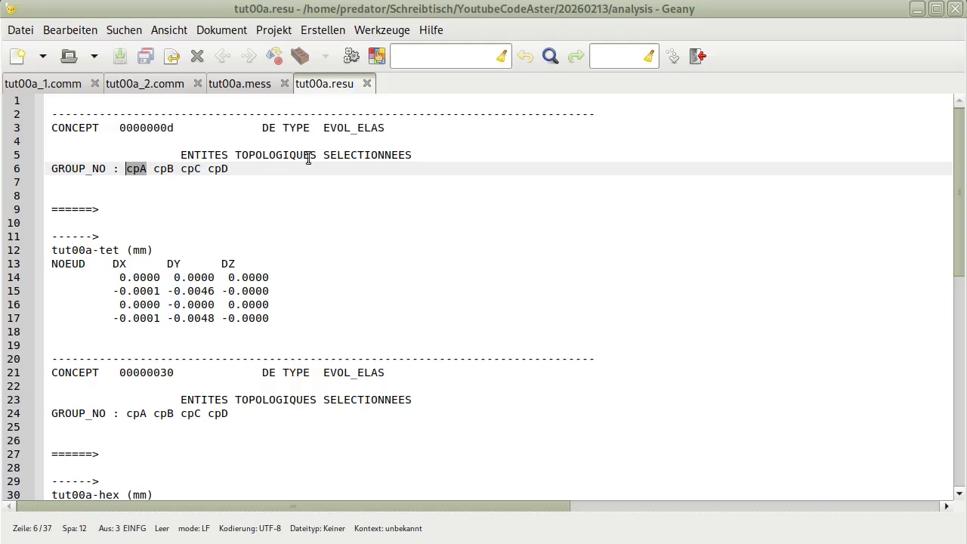
Check the second table's header in tut00a.resu: concept 00000030 and subtitle tut00a-hex (mm)
scroll(336, 262, down, 3)
drag(181, 247, 44, 248)
click(143, 260)
double_click(121, 250)
drag(153, 373, 53, 373)
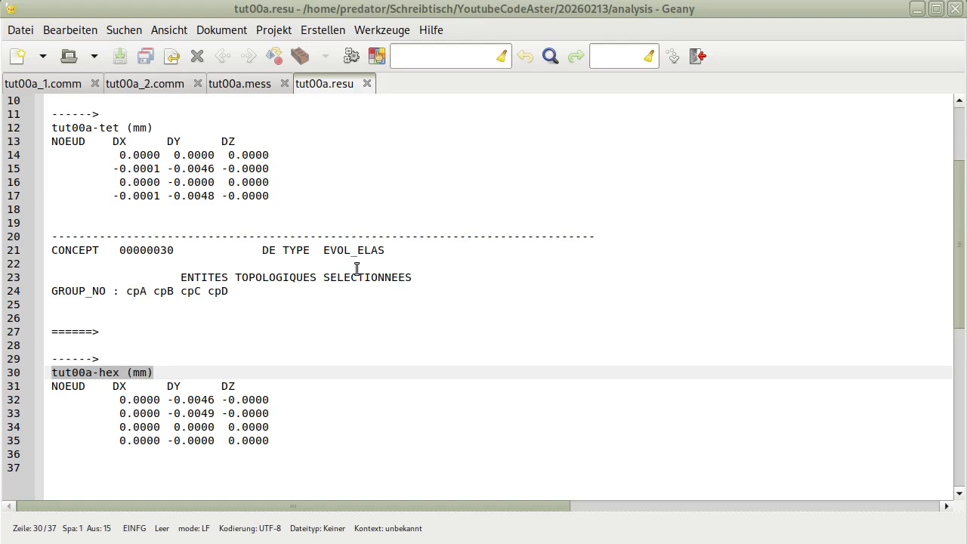
Check the hex SOUS_TITRE setting in tut00a_2.comm and return to the hex displacement table in tut00a.resu
click(150, 84)
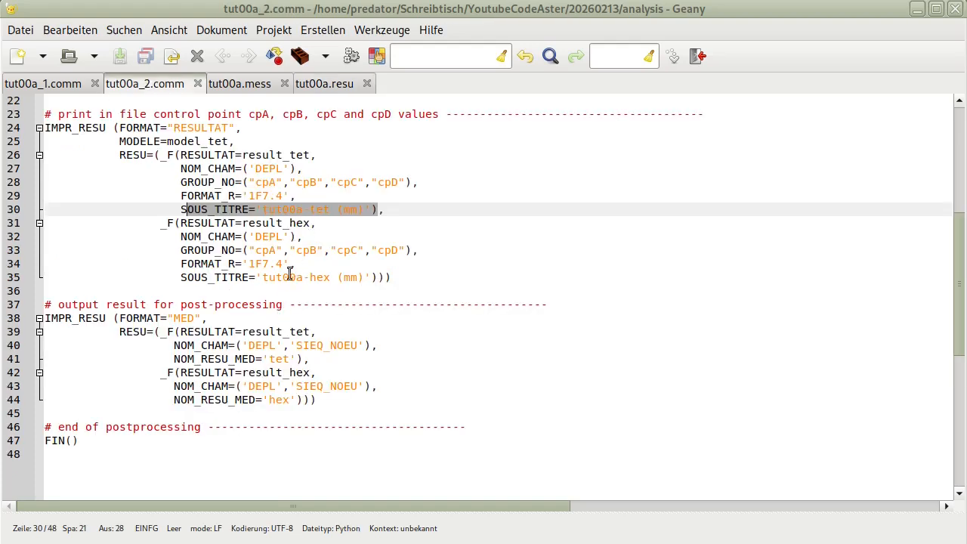
drag(390, 277, 180, 277)
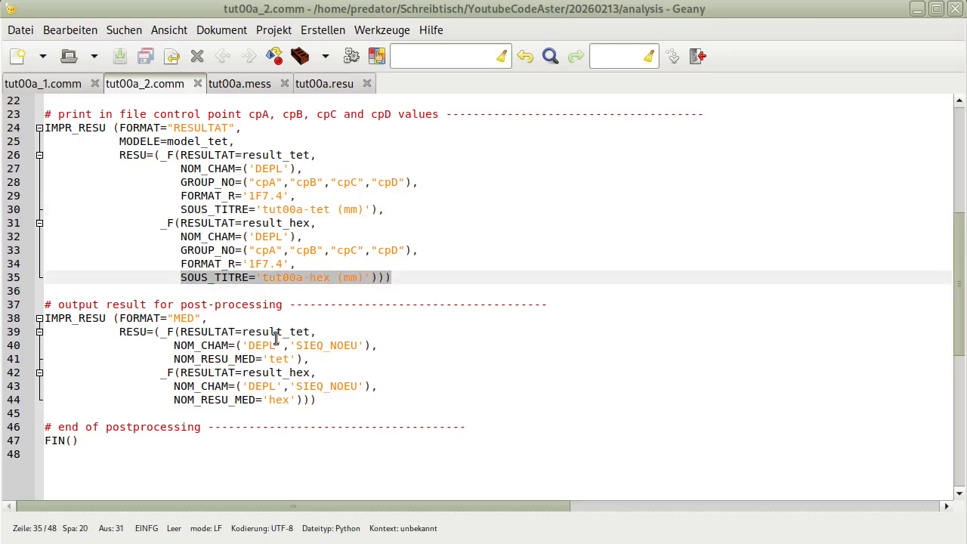
click(336, 82)
scroll(395, 324, down, 3)
scroll(267, 343, up, 3)
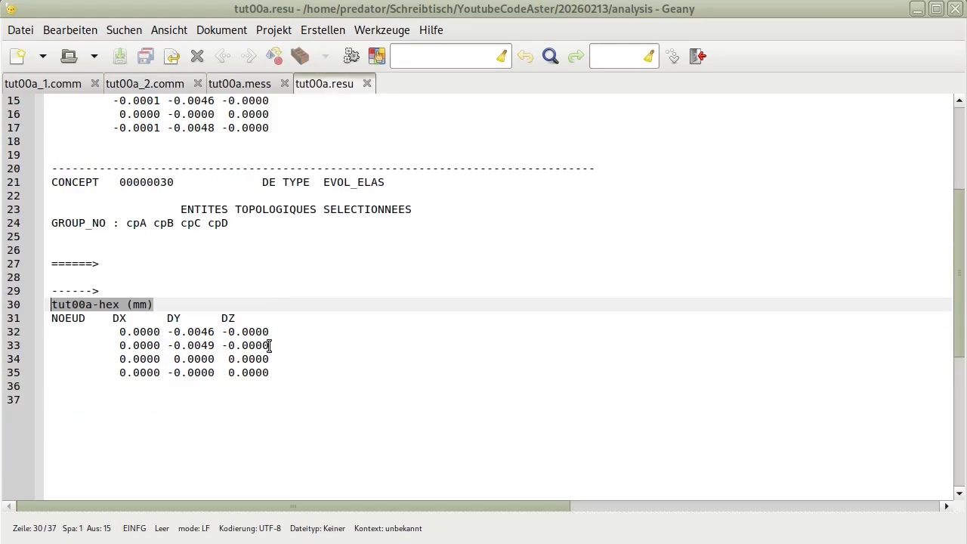
Match each control point from cpA to cpD with its displacement row in the hex table
drag(268, 386, 118, 389)
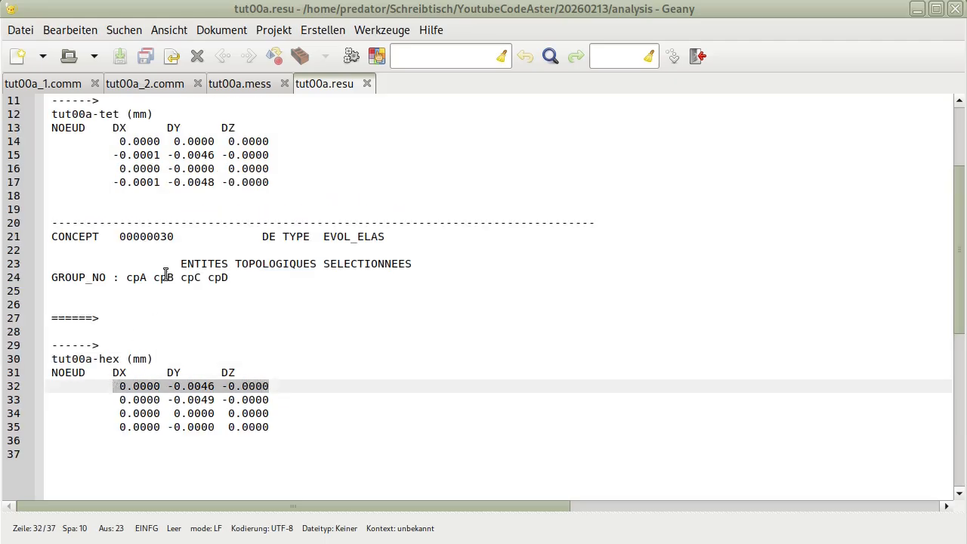
drag(126, 278, 146, 278)
drag(268, 399, 114, 399)
drag(153, 278, 174, 278)
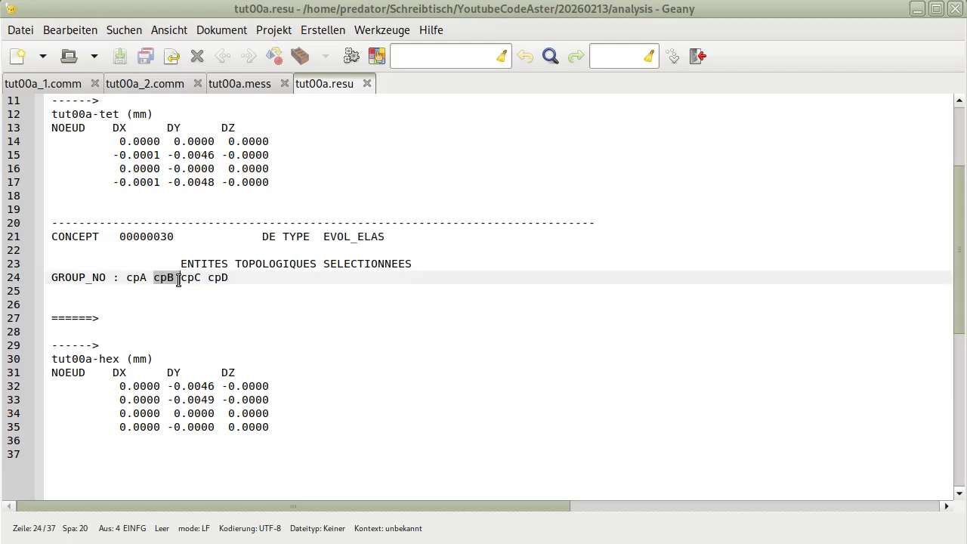
drag(117, 400, 268, 400)
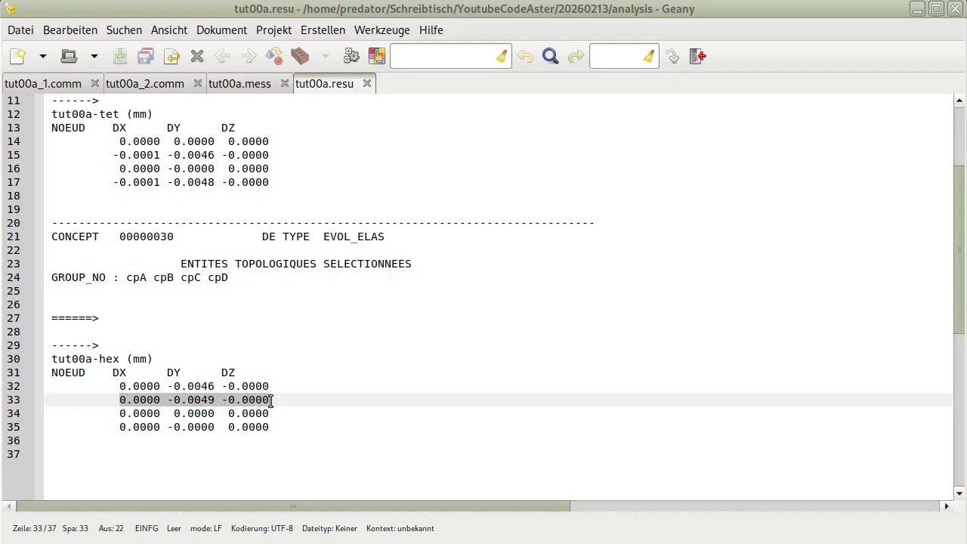
drag(186, 278, 194, 277)
drag(113, 412, 269, 413)
drag(214, 279, 223, 280)
drag(113, 428, 287, 429)
click(318, 373)
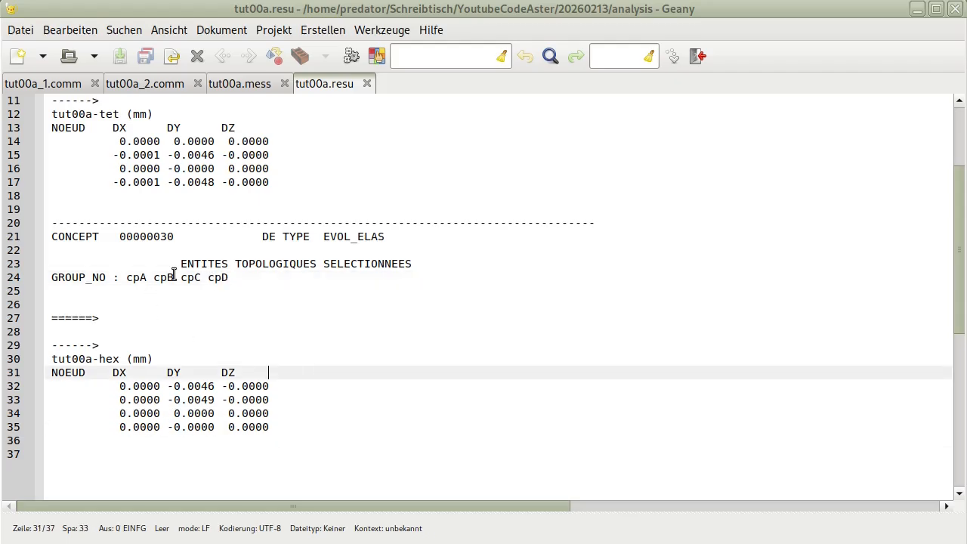
Look up the expected cpC displacement in the Okular problem description and compare it with the hex table's DY column in Geany
click(99, 543)
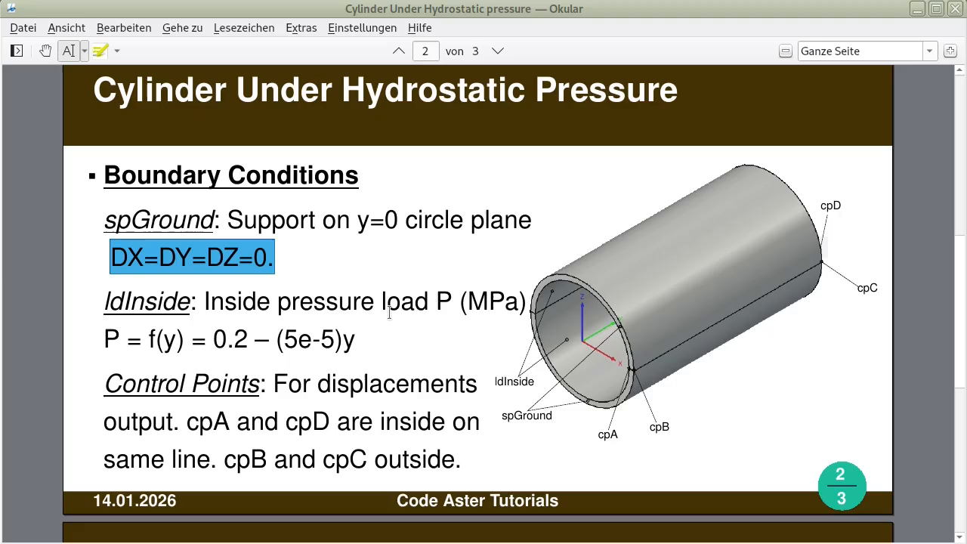
scroll(318, 308, down, 5)
drag(102, 291, 680, 290)
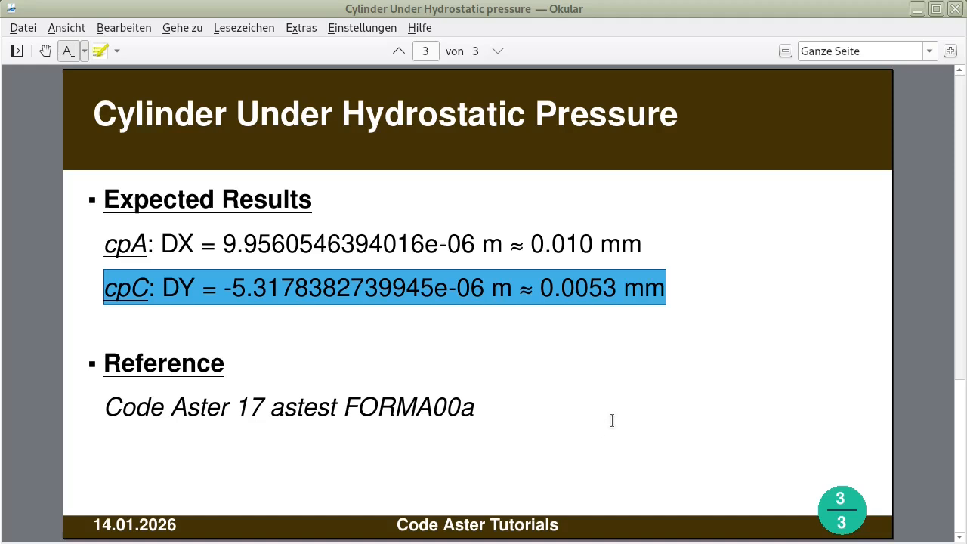
click(542, 285)
drag(541, 288, 605, 287)
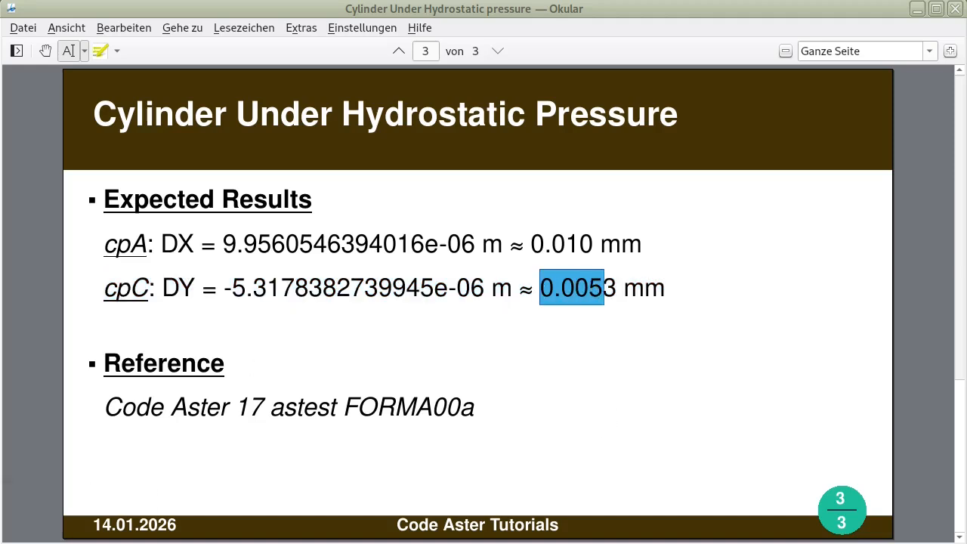
key(alt+Tab)
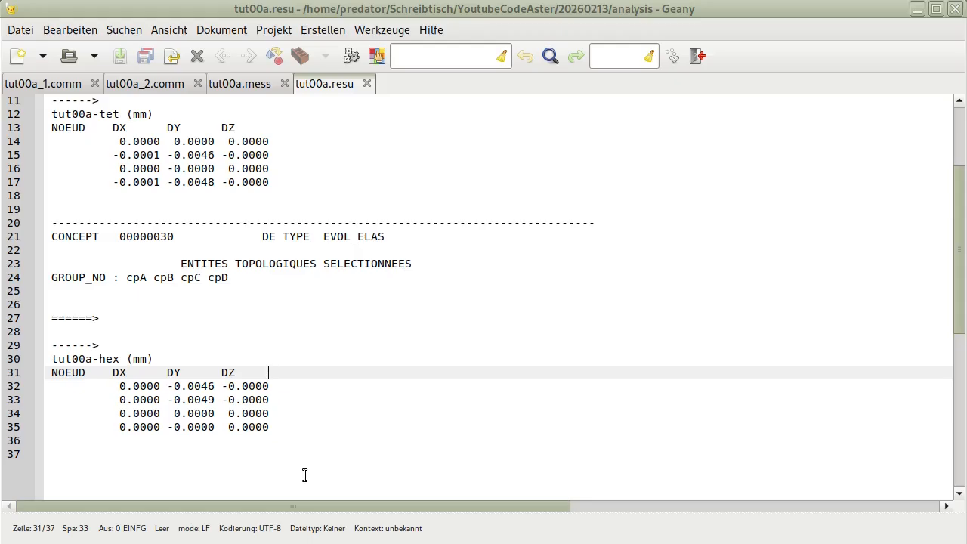
click(174, 372)
drag(181, 278, 201, 278)
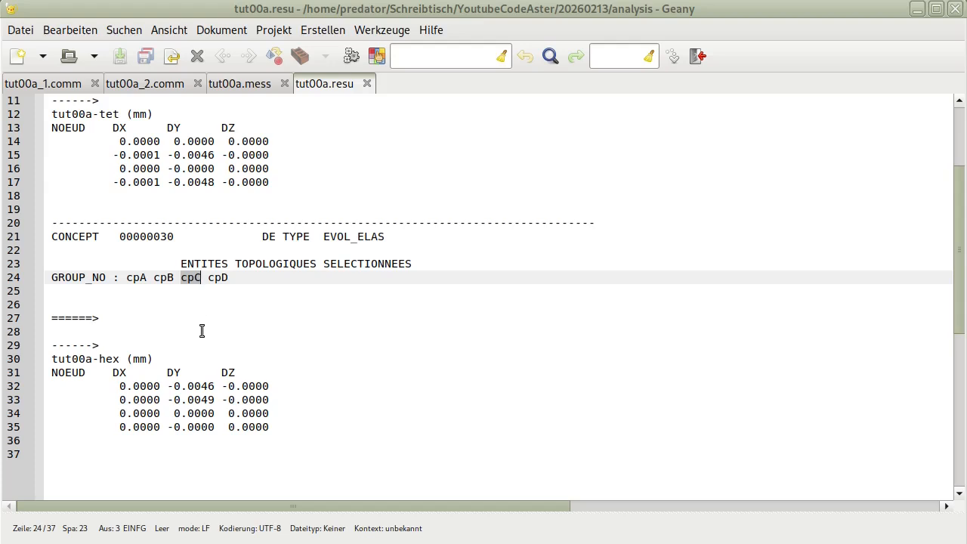
drag(168, 400, 214, 398)
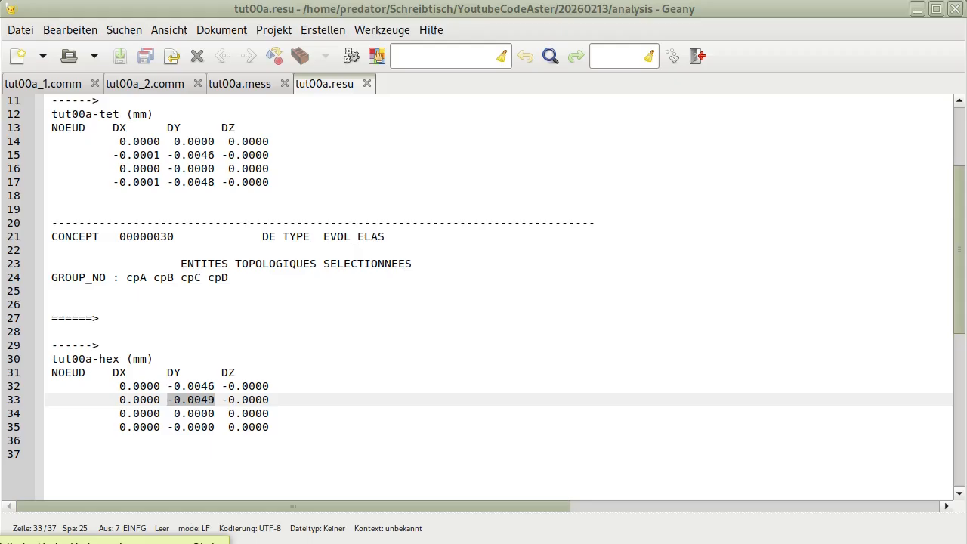
Recheck the expected cpC DY in metres in Okular against the cpC entry and second-row DY value in tut00a.resu
click(181, 543)
drag(107, 289, 512, 290)
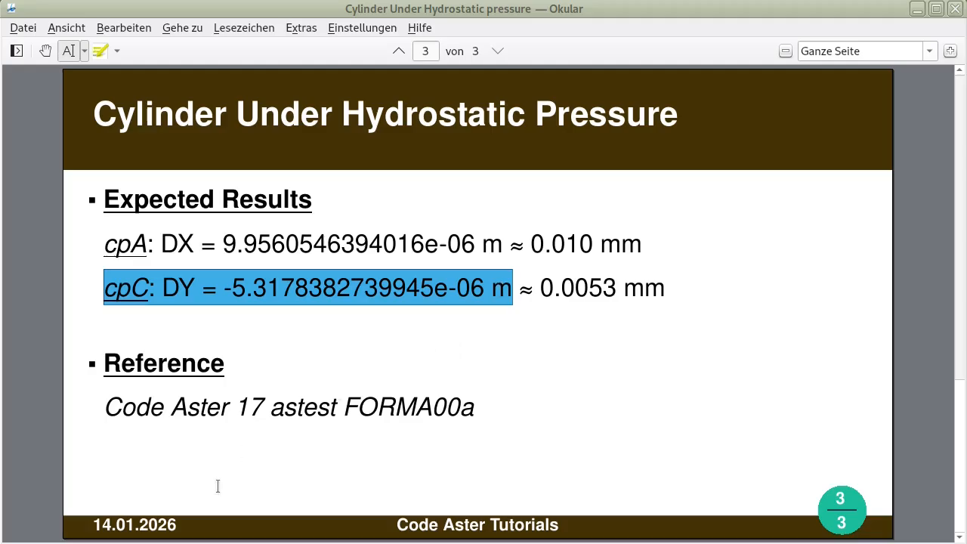
click(219, 532)
drag(216, 400, 167, 399)
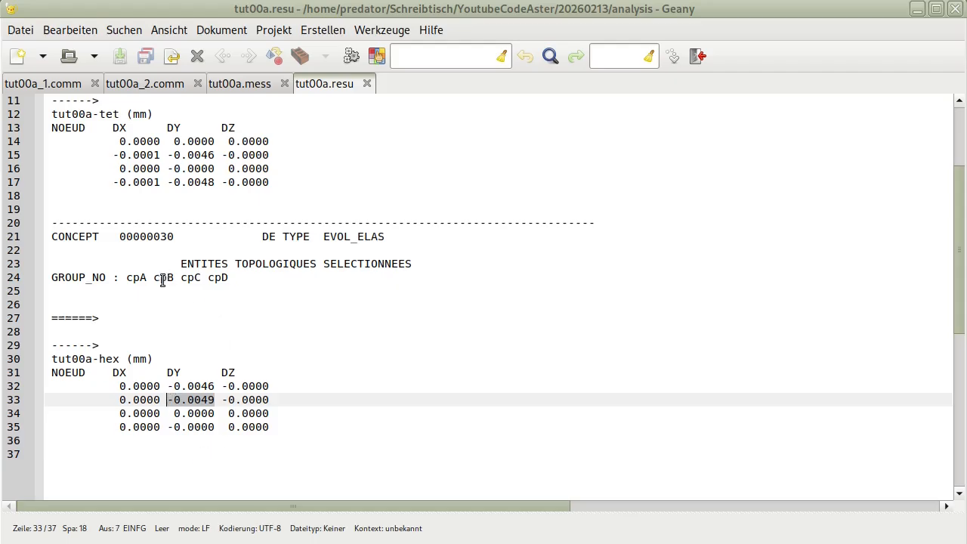
drag(188, 279, 200, 280)
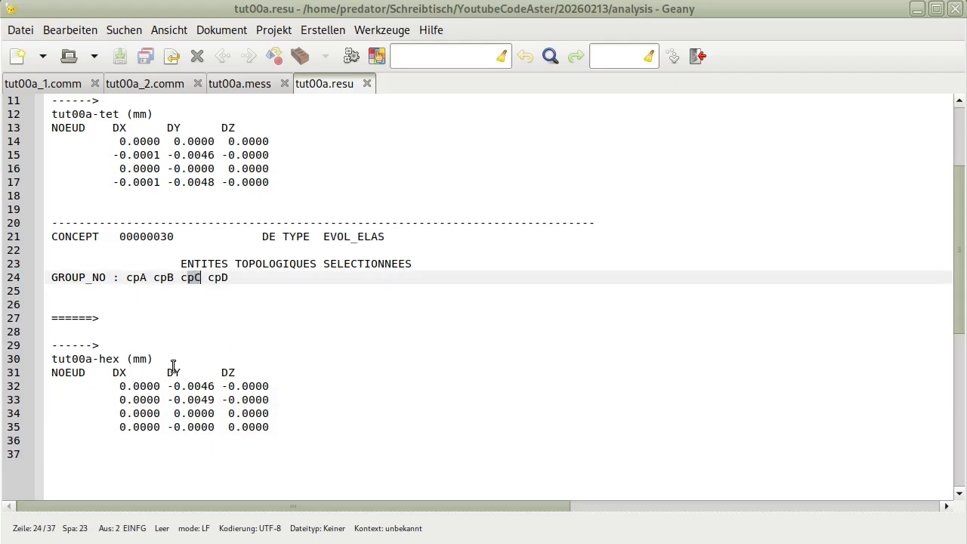
drag(173, 371, 188, 370)
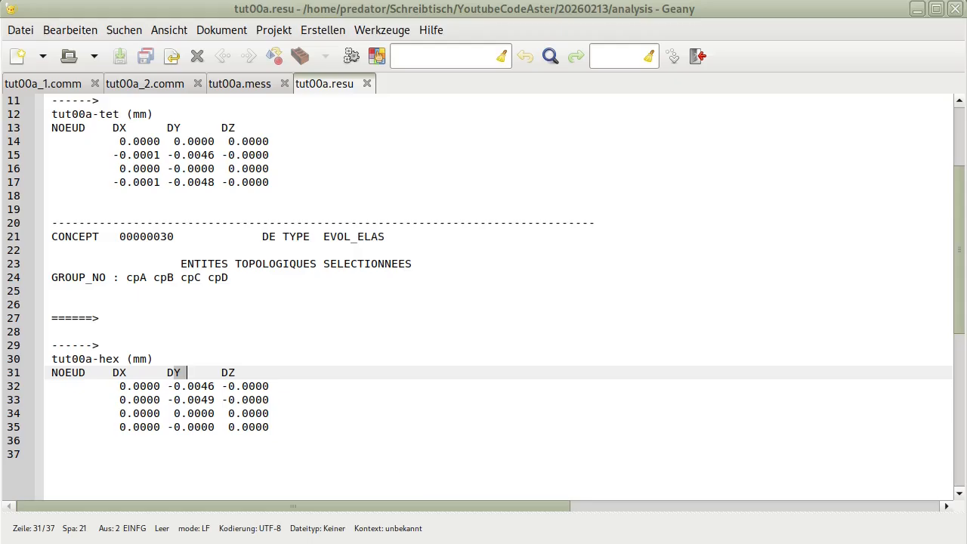
Switch to SALOME and activate the ParaViS module
click(408, 543)
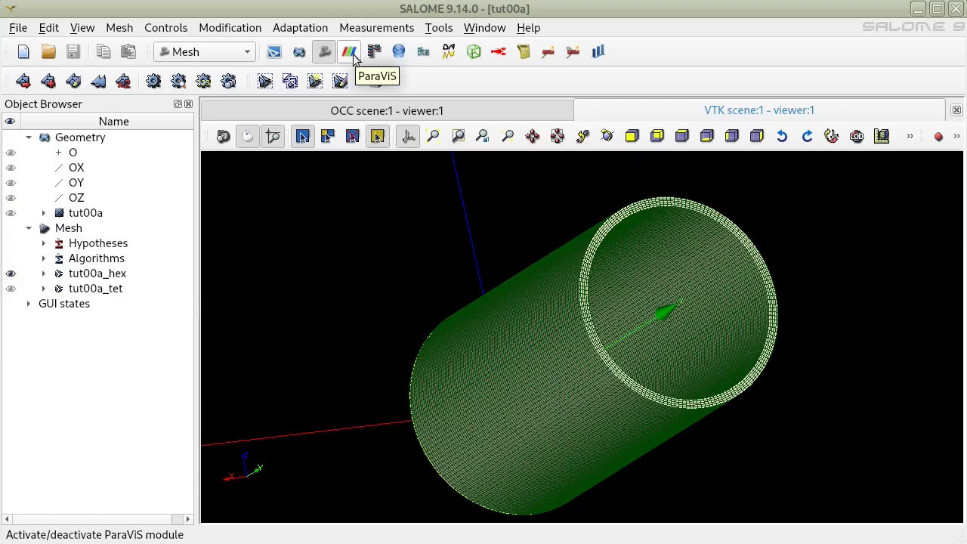
click(247, 52)
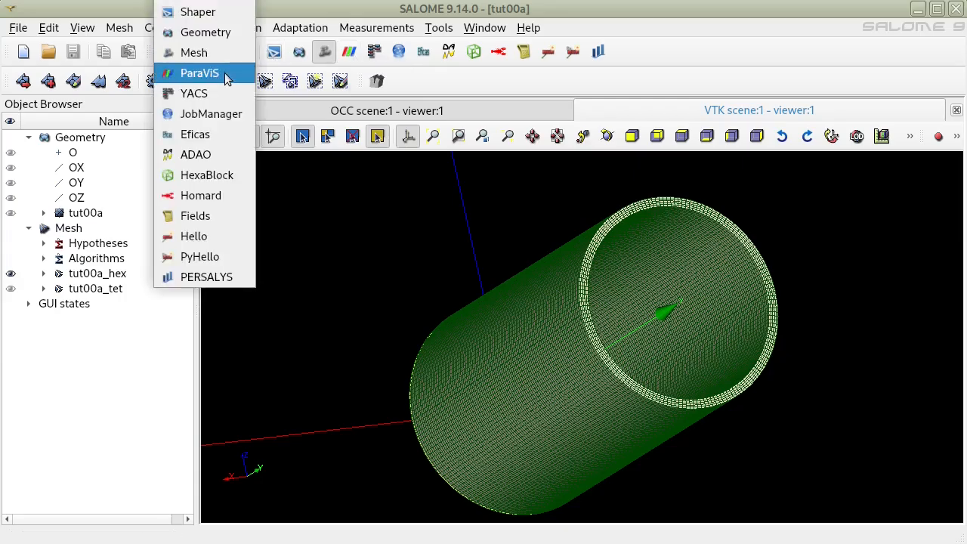
click(225, 78)
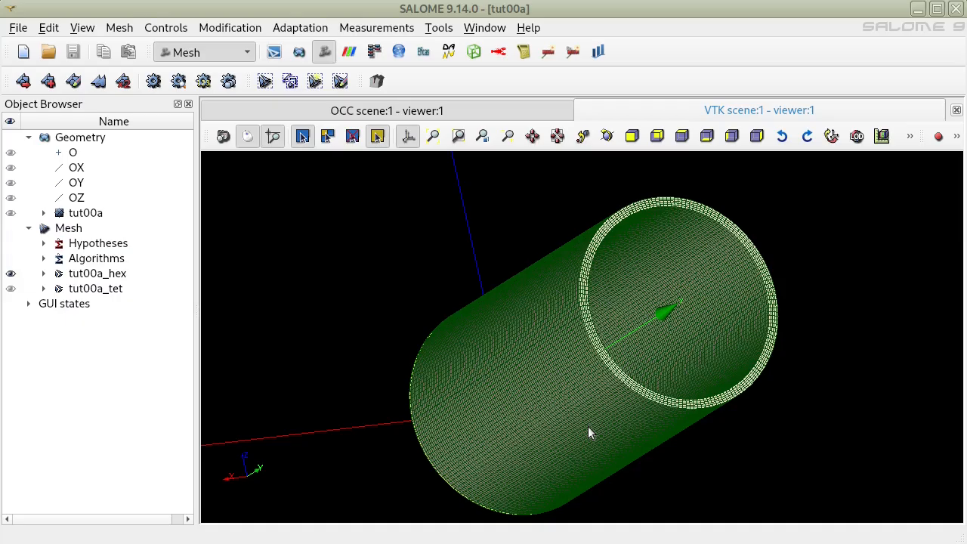
key(Down)
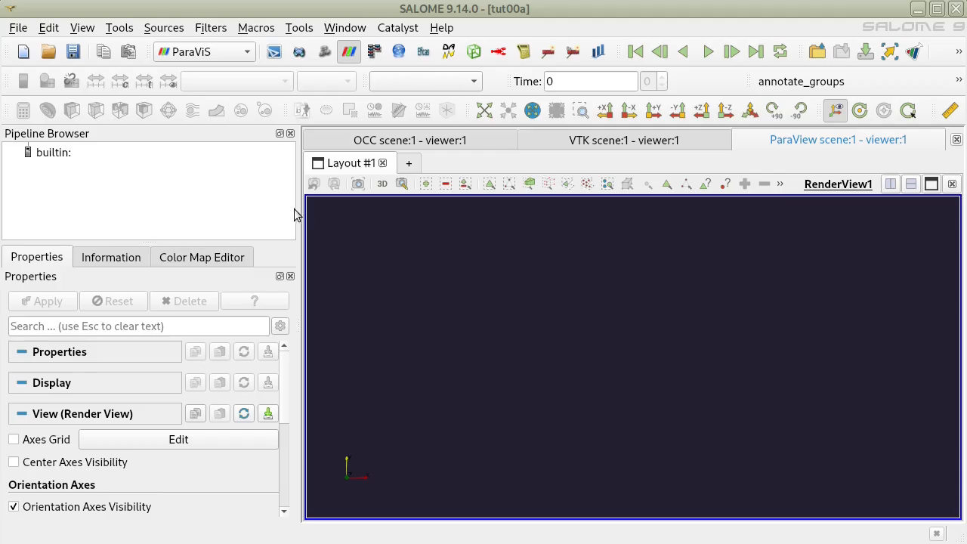
Open the result file tut00a.rmed from the YoutubeCodeAster/20260213/analysis folder on the builtin server
drag(239, 209, 76, 229)
click(59, 155)
right_click(61, 156)
click(321, 257)
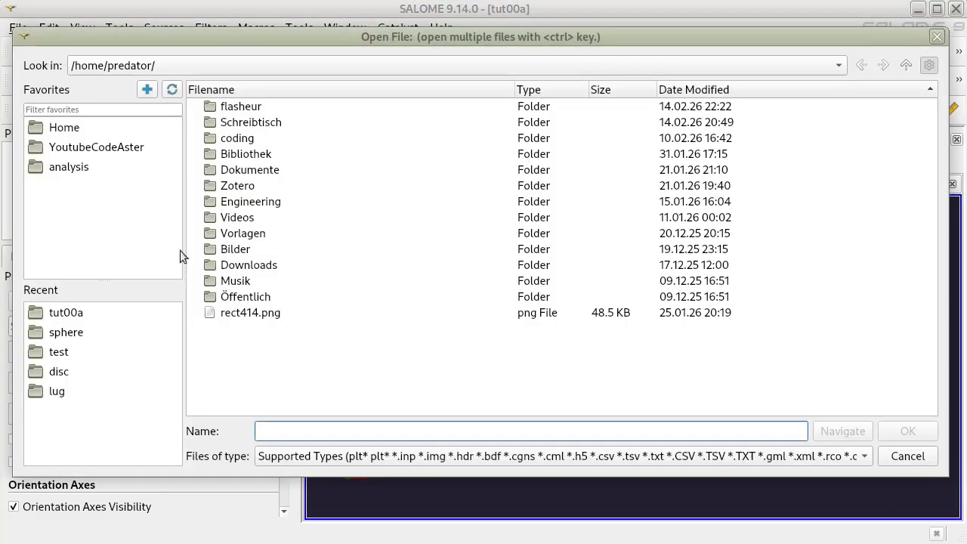
click(97, 148)
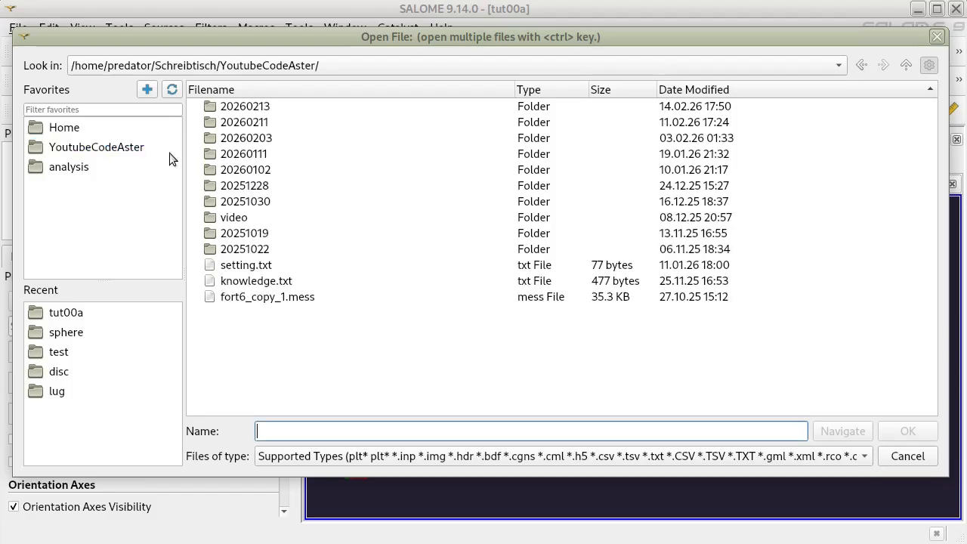
double_click(268, 108)
double_click(286, 112)
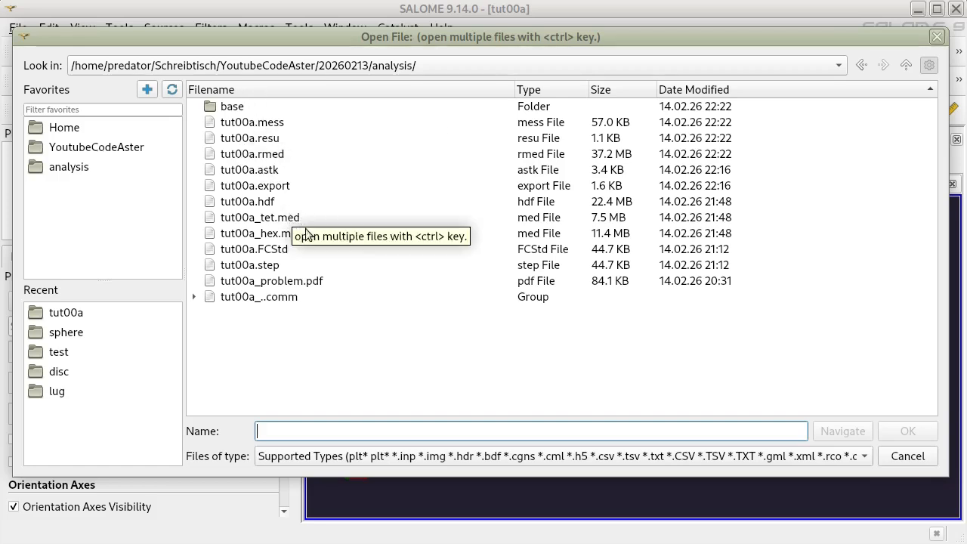
click(276, 156)
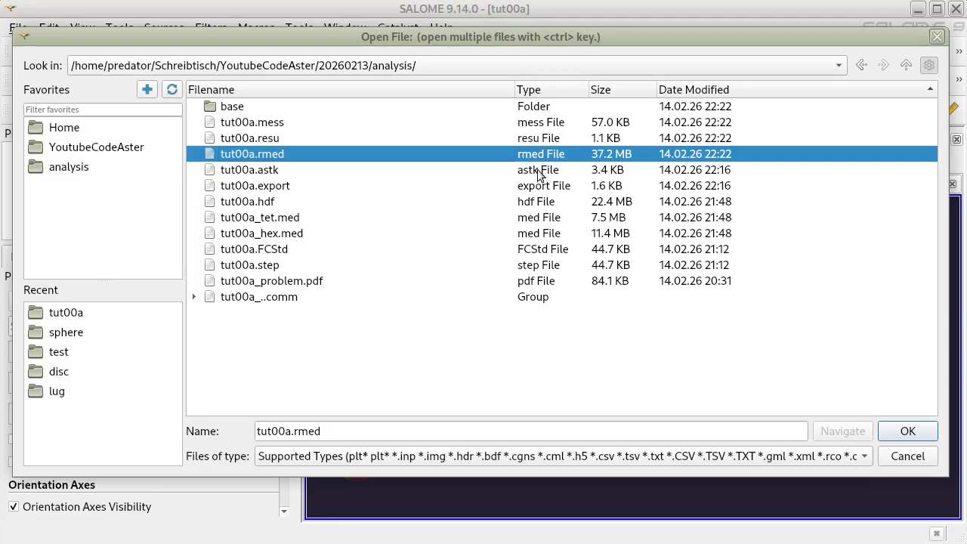
click(904, 430)
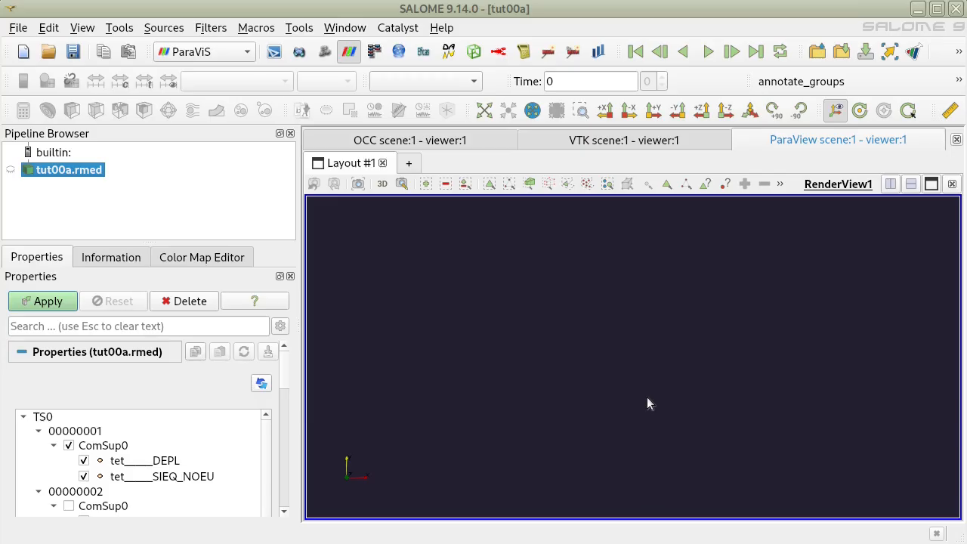
Apply the tut00a.rmed source and colour the cylinder by the magnitude of the tet_____DEPL field
drag(647, 312, 689, 325)
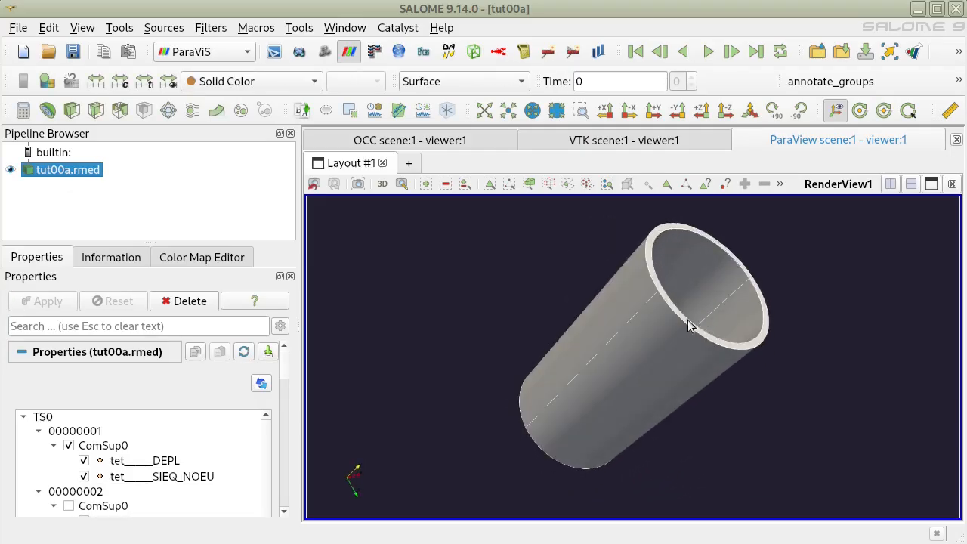
click(248, 81)
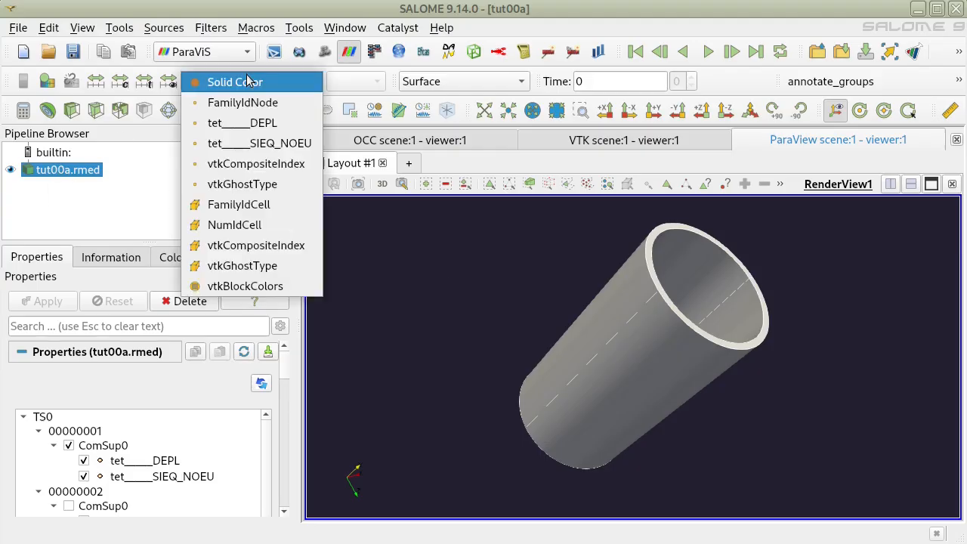
click(272, 125)
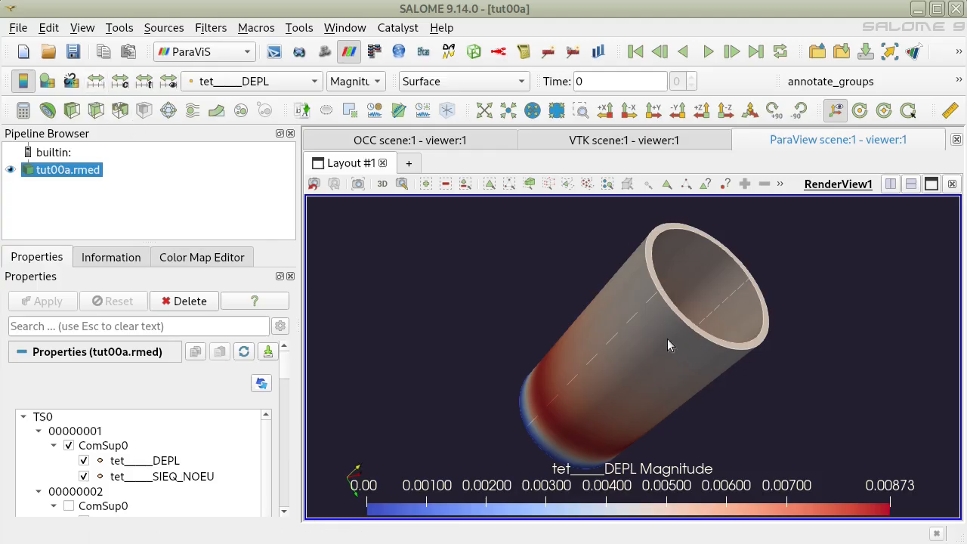
mouse_move(890, 477)
mouse_down()
mouse_move(835, 478)
mouse_move(885, 479)
mouse_up()
Examine the tet displacement distribution around the cylinder, from its supported end to its free end
scroll(657, 362, up, 3)
scroll(662, 358, down, 3)
drag(672, 340, 829, 339)
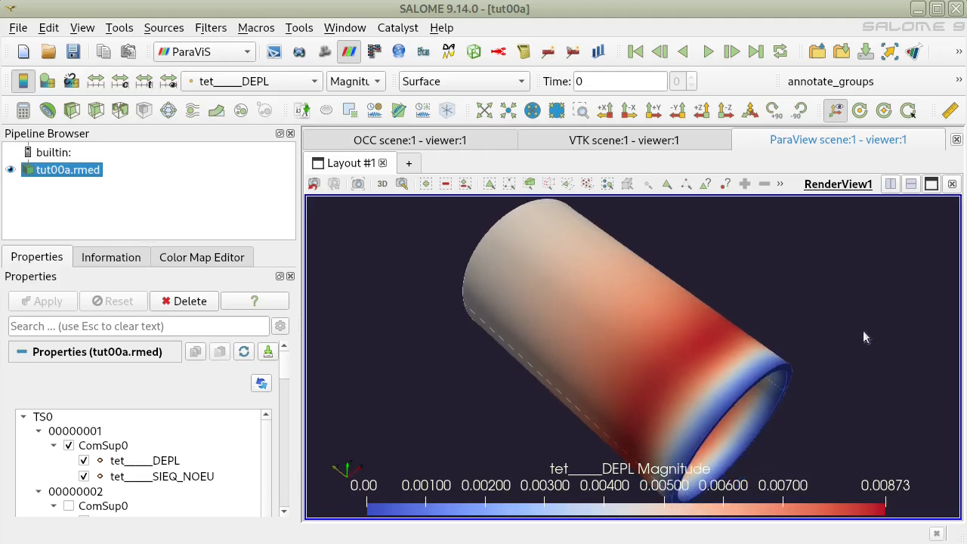
scroll(687, 361, down, 2)
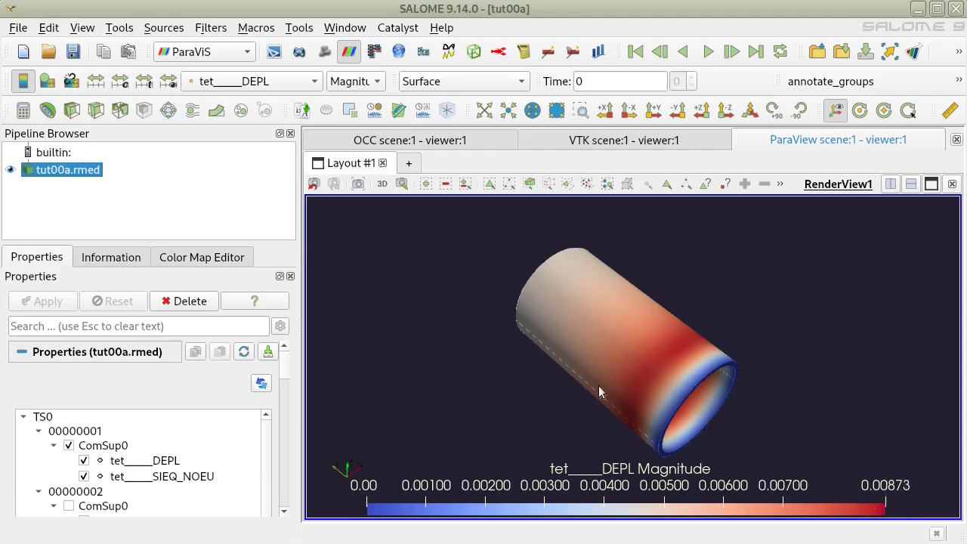
drag(576, 320, 911, 274)
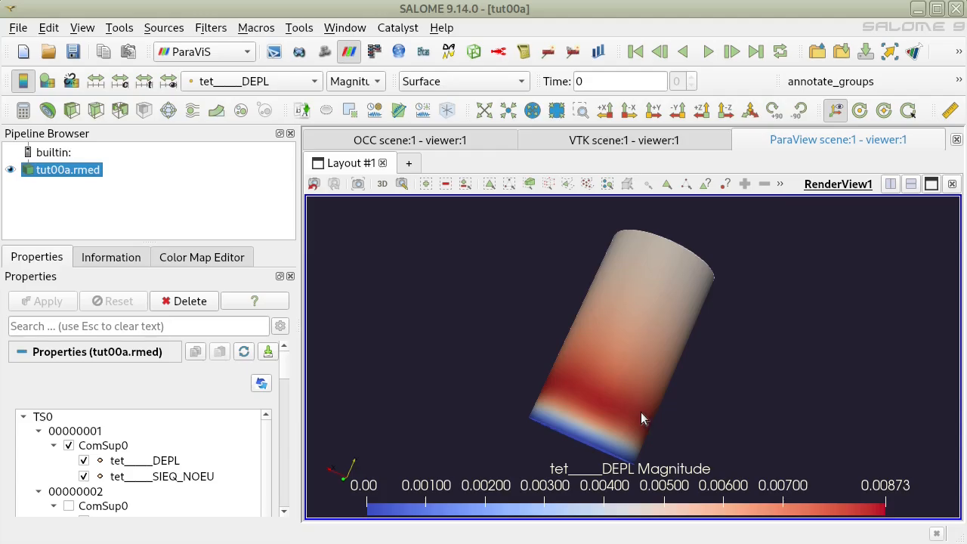
drag(641, 414, 558, 378)
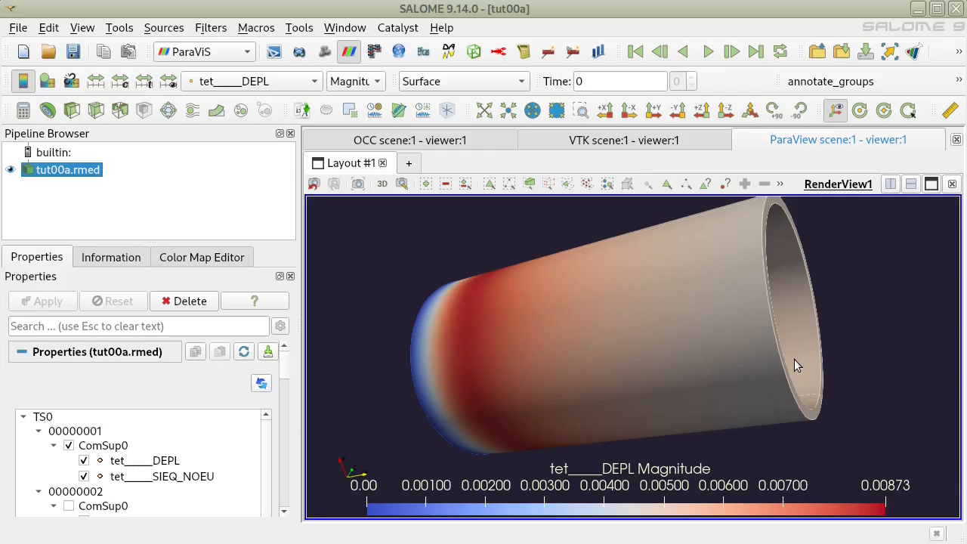
drag(776, 434, 550, 307)
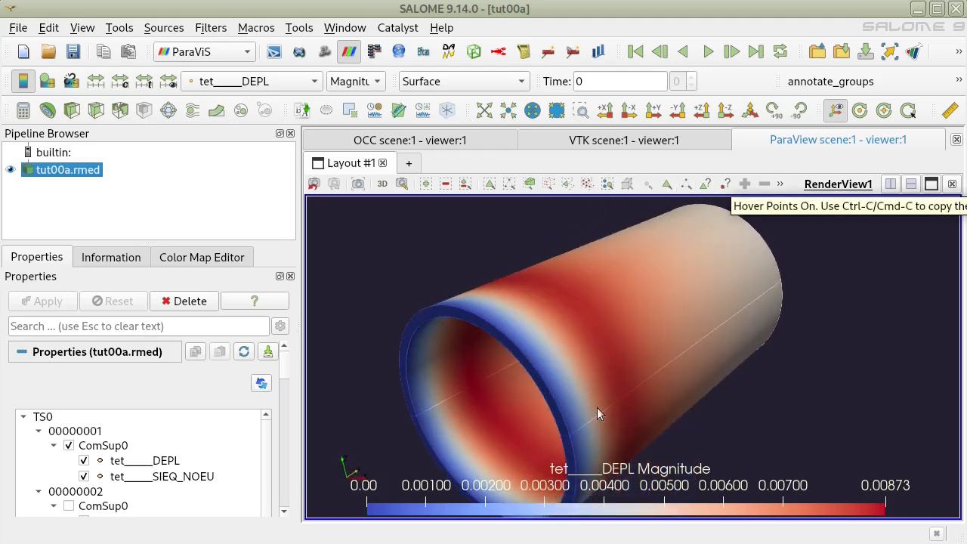
Query the point data of the tet result on the edge of the cylinder's supported end with Hover Points
scroll(591, 402, up, 3)
middle_drag(590, 400, 668, 304)
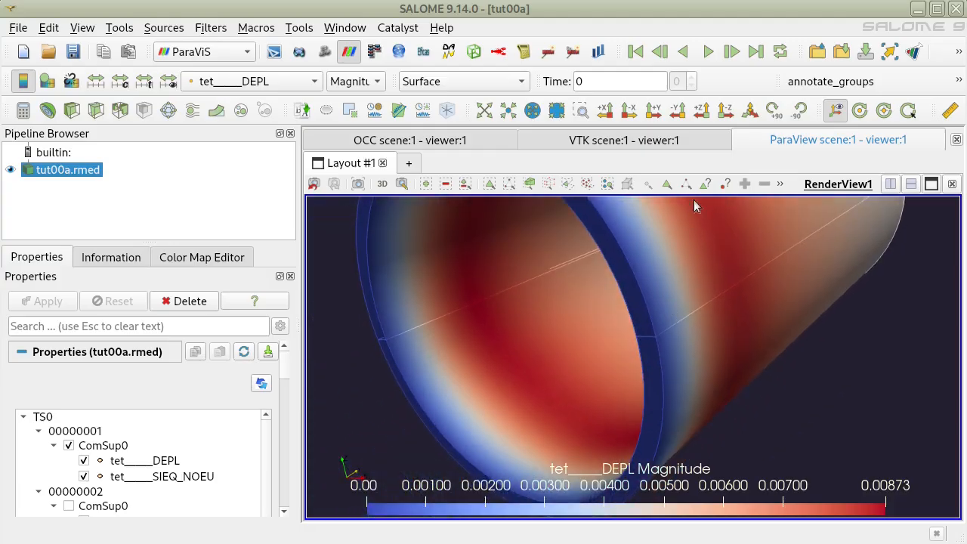
click(725, 184)
mouse_move(629, 355)
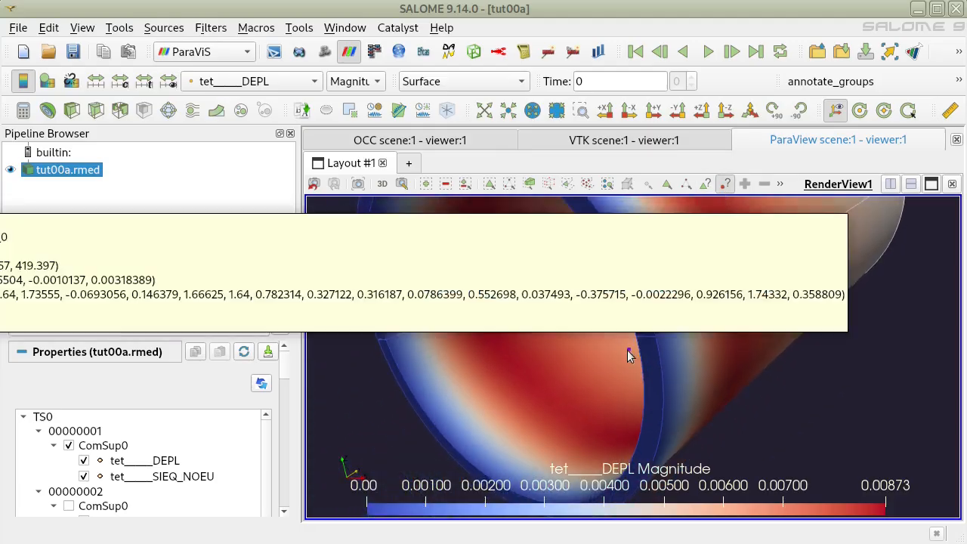
mouse_move(637, 336)
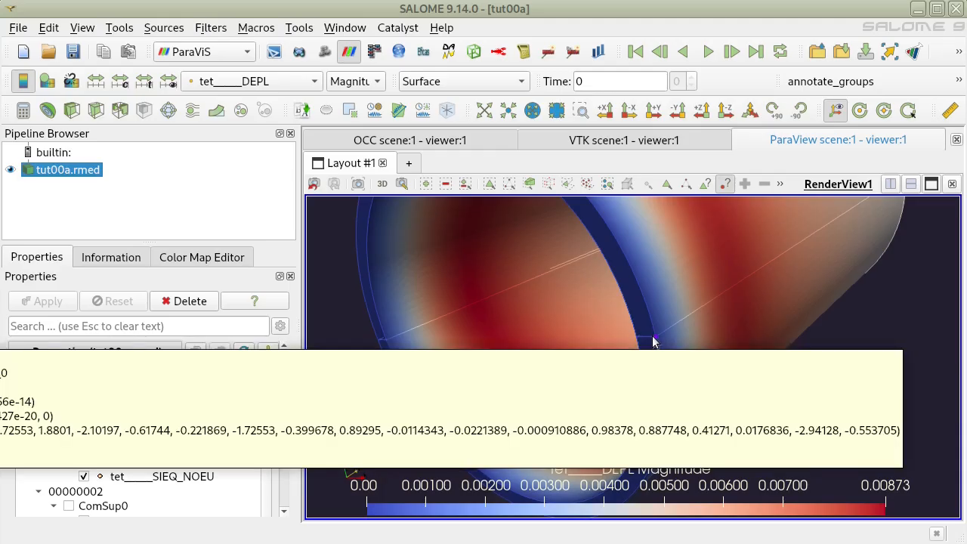
Query the tet result's point data at the outer edge of the cylinder's free end with Hover Points
drag(862, 309, 624, 287)
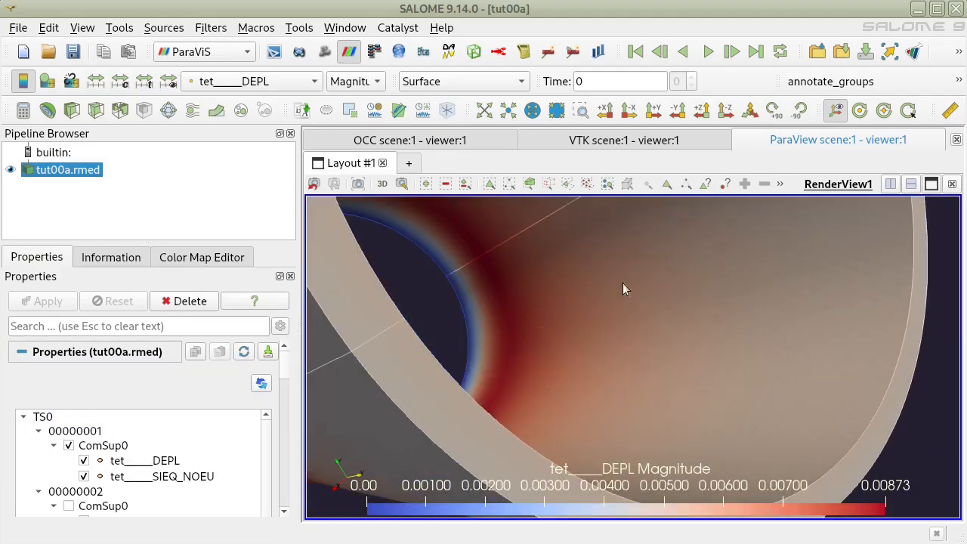
click(725, 184)
mouse_move(351, 356)
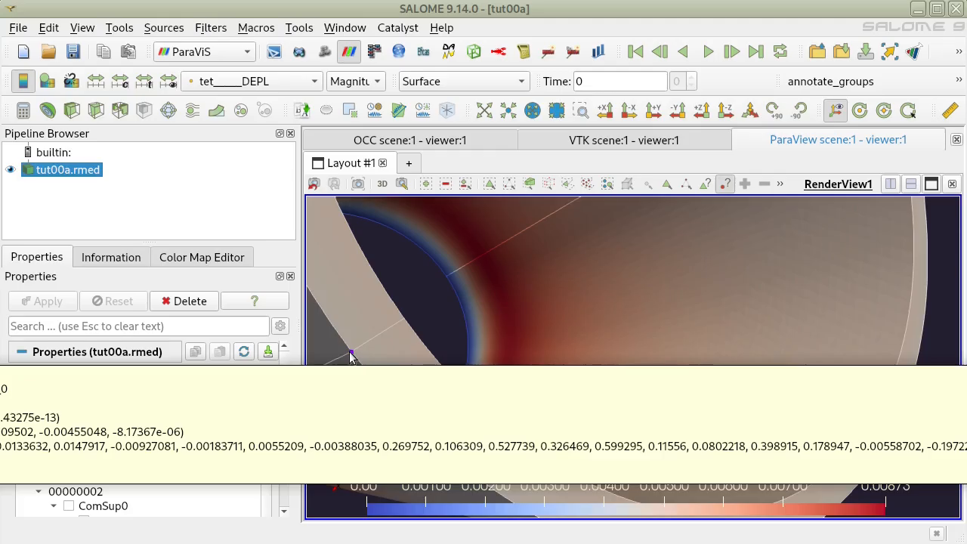
drag(472, 384, 446, 389)
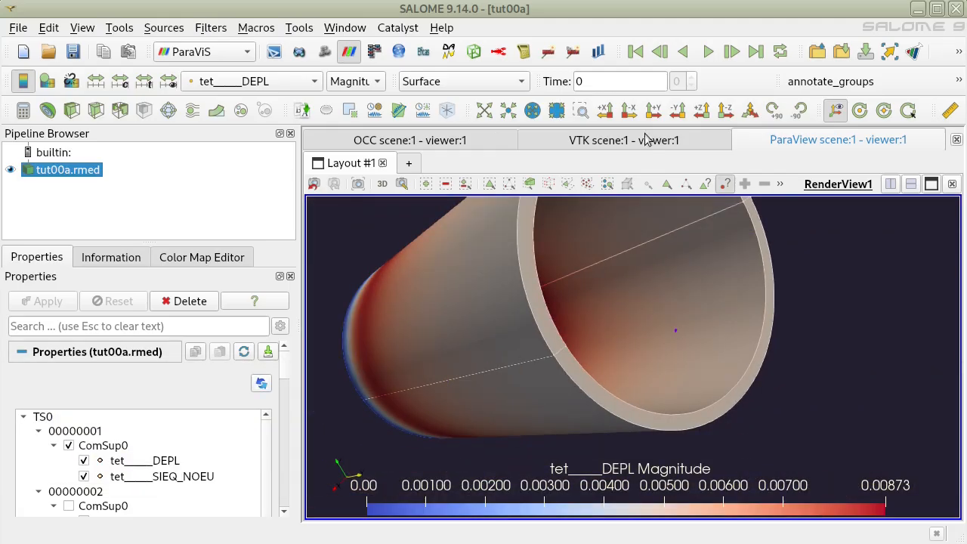
Save the study with the tet displacement result
drag(607, 306, 628, 443)
scroll(589, 400, down, 3)
mouse_move(688, 350)
mouse_down()
mouse_move(709, 332)
mouse_move(693, 346)
mouse_up()
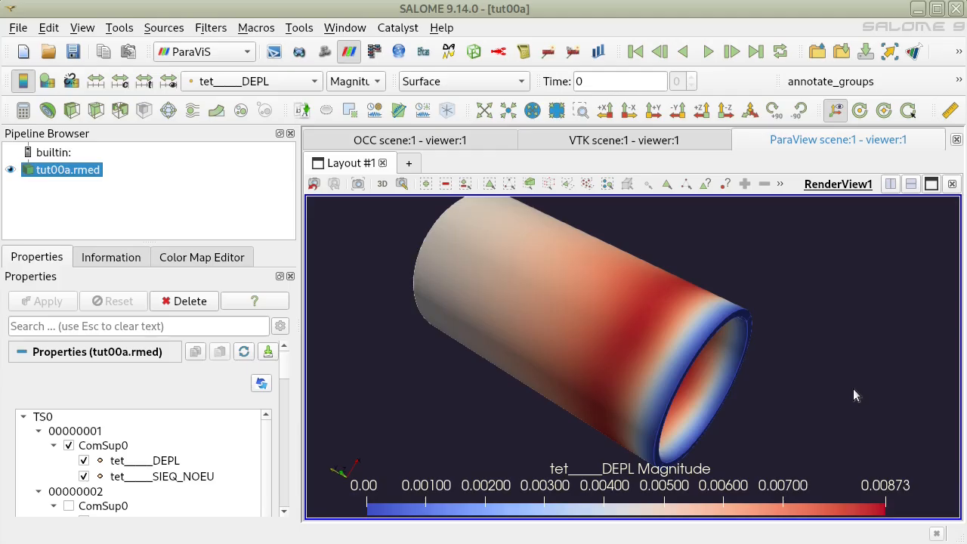
click(76, 58)
drag(643, 363, 749, 389)
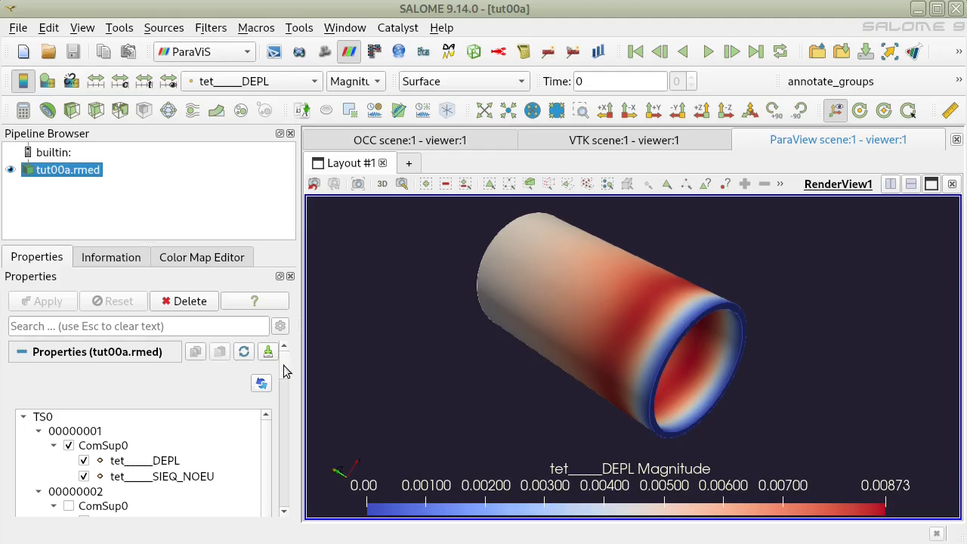
Load the hex fields of 00000002 ComSup0 in place of the tet fields and colour the cylinder by hex_____DEPL magnitude
scroll(283, 376, down, 3)
scroll(281, 375, down, 1)
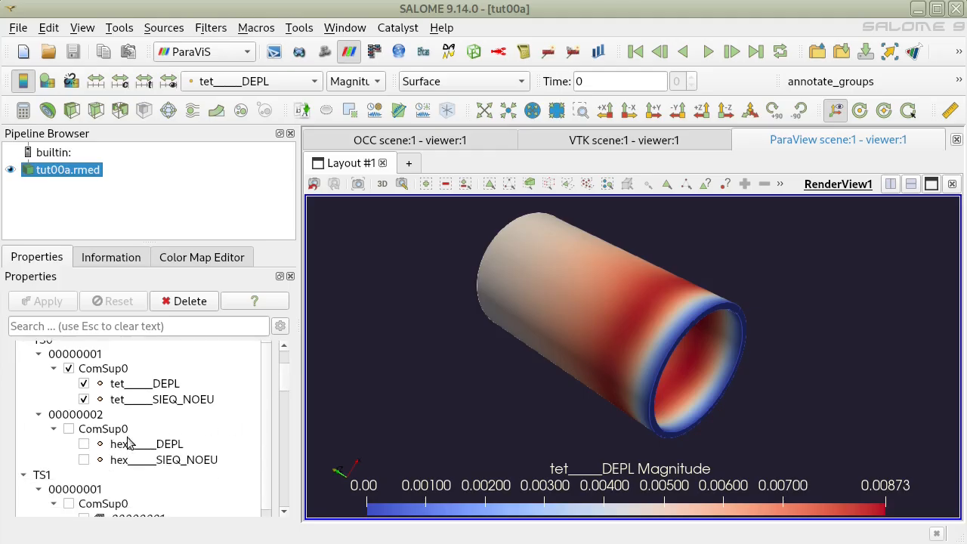
click(84, 355)
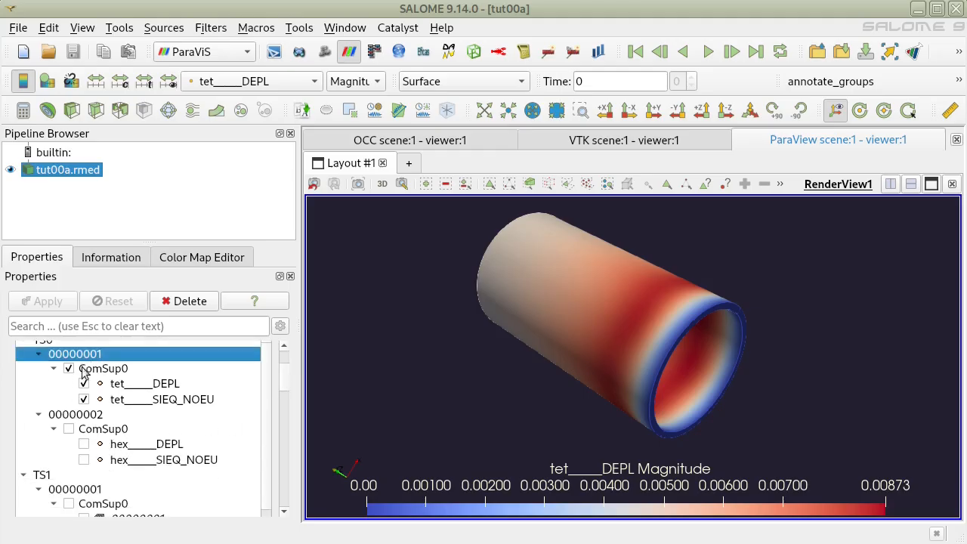
click(78, 415)
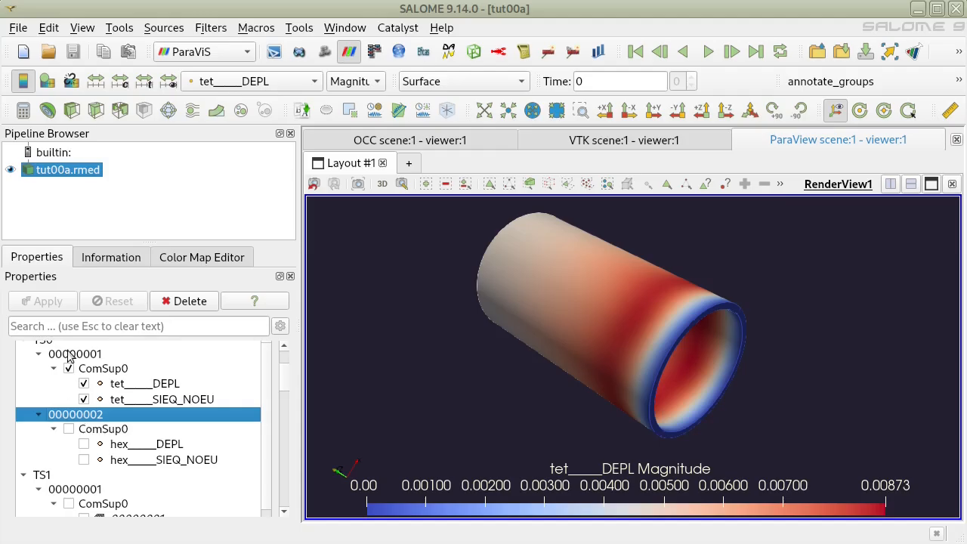
click(68, 429)
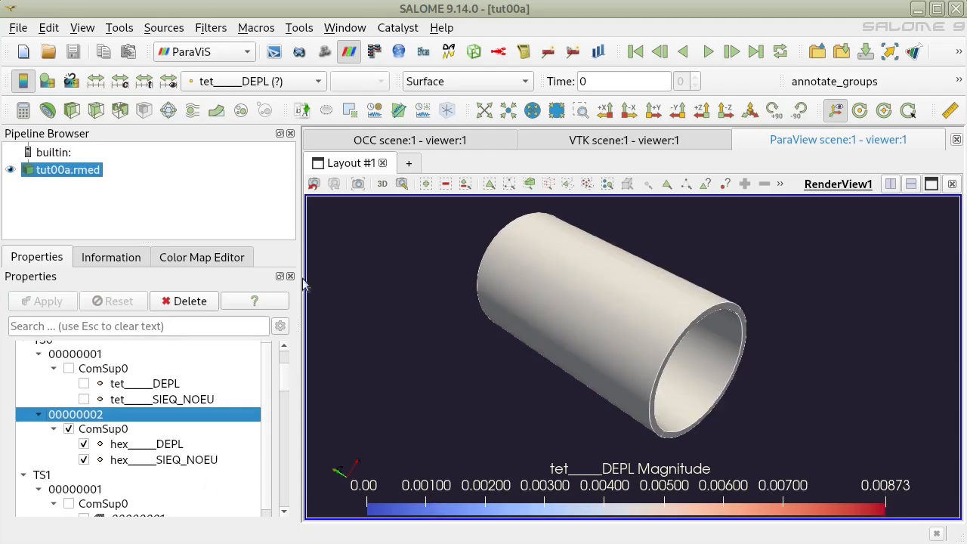
click(237, 87)
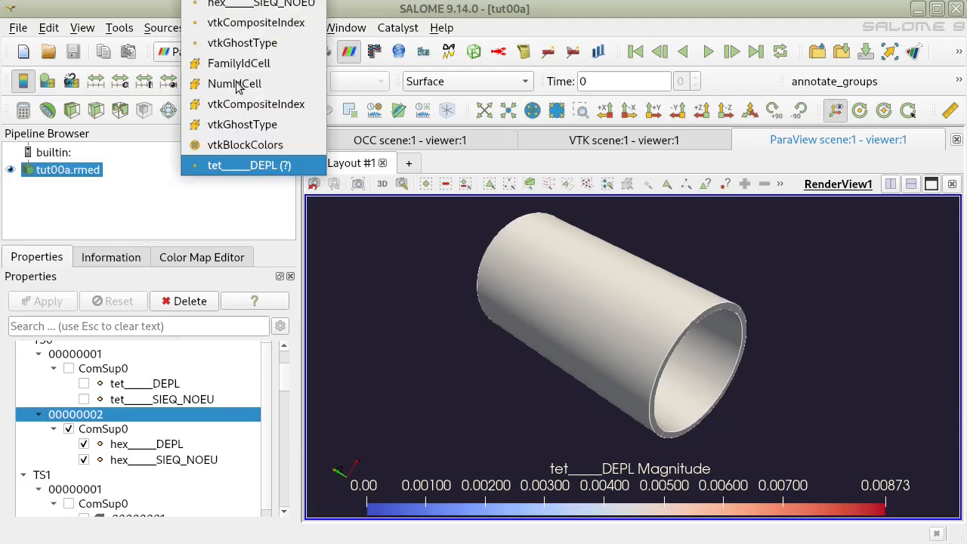
click(264, 1)
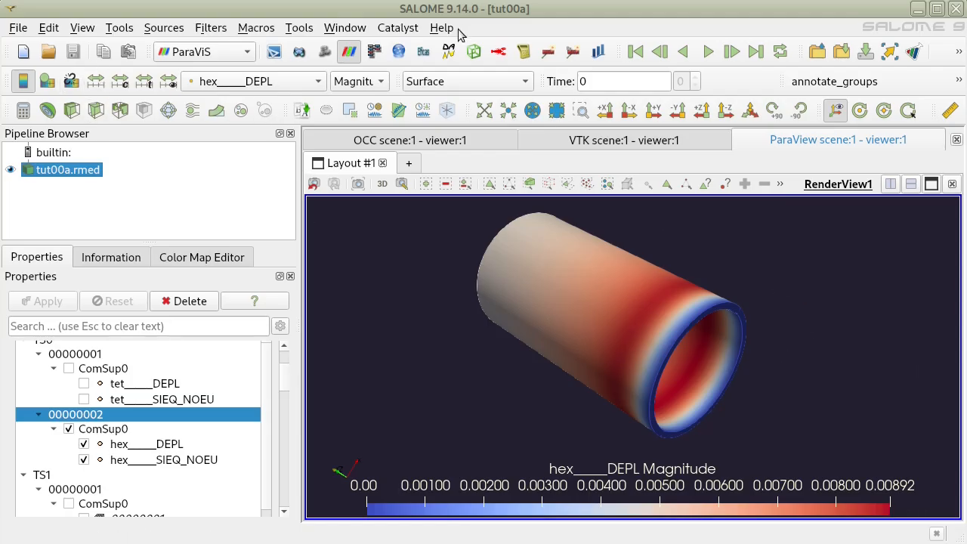
Examine the hex mesh in the Surface With Edges representation, and restore the Surface representation
click(462, 80)
click(462, 185)
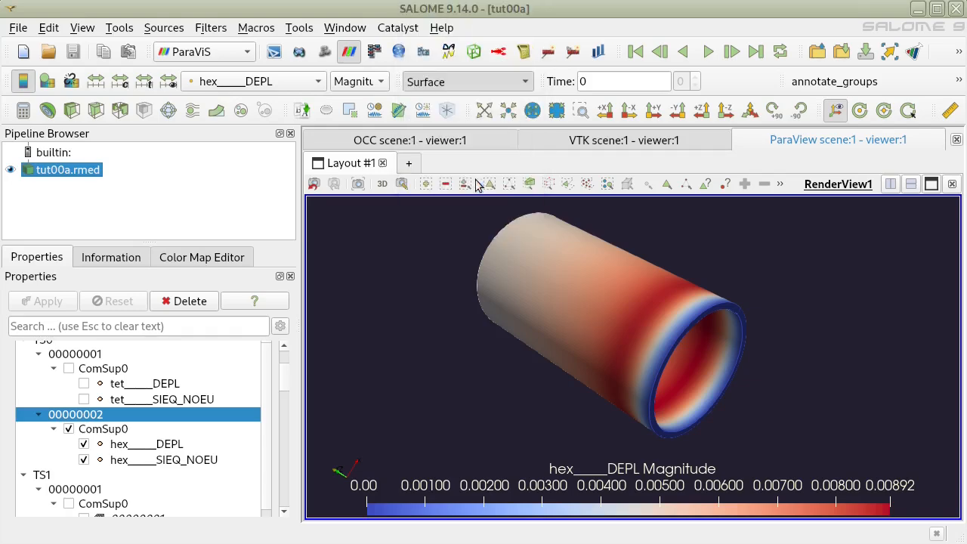
scroll(617, 269, up, 4)
scroll(617, 270, down, 4)
drag(616, 272, 611, 245)
scroll(696, 263, up, 5)
scroll(696, 263, down, 3)
scroll(610, 246, down, 4)
middle_drag(600, 284, 624, 317)
click(456, 81)
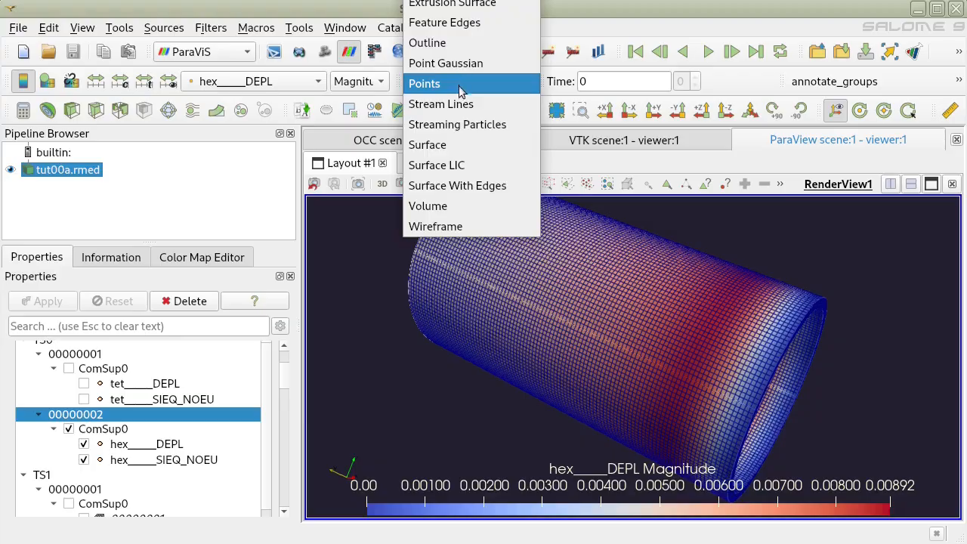
click(462, 172)
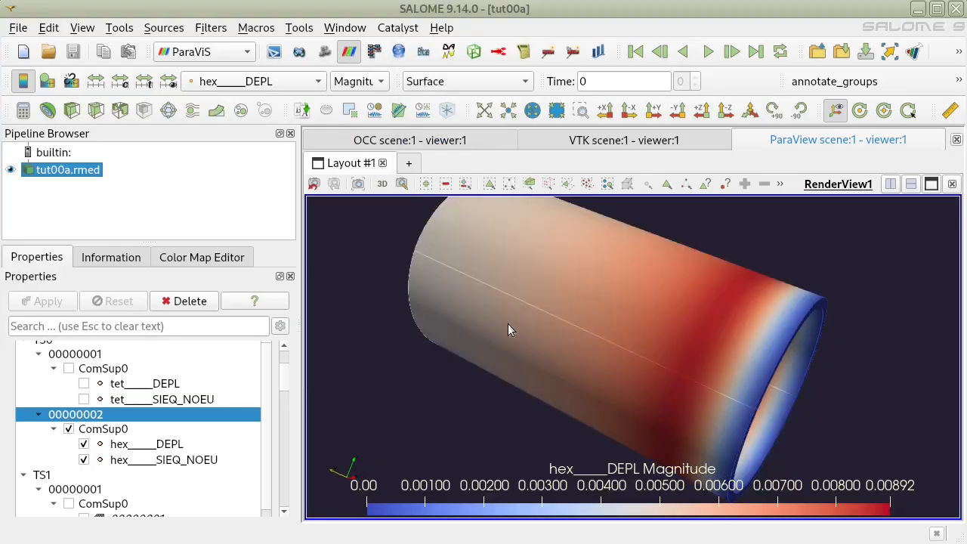
Raise the hex_____DEPL Magnitude colour legend slightly within the view and widen it a little
scroll(511, 329, down, 1)
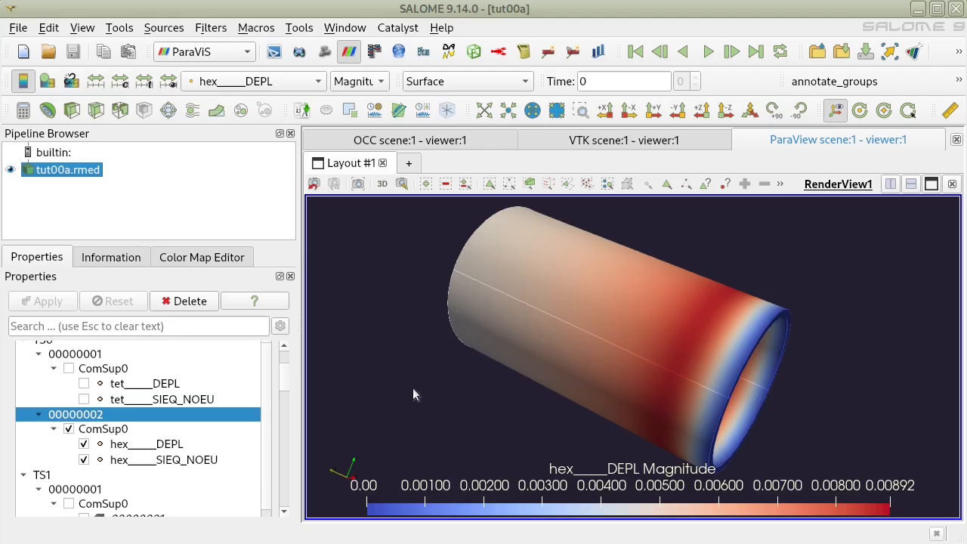
scroll(87, 398, down, 2)
scroll(87, 398, up, 3)
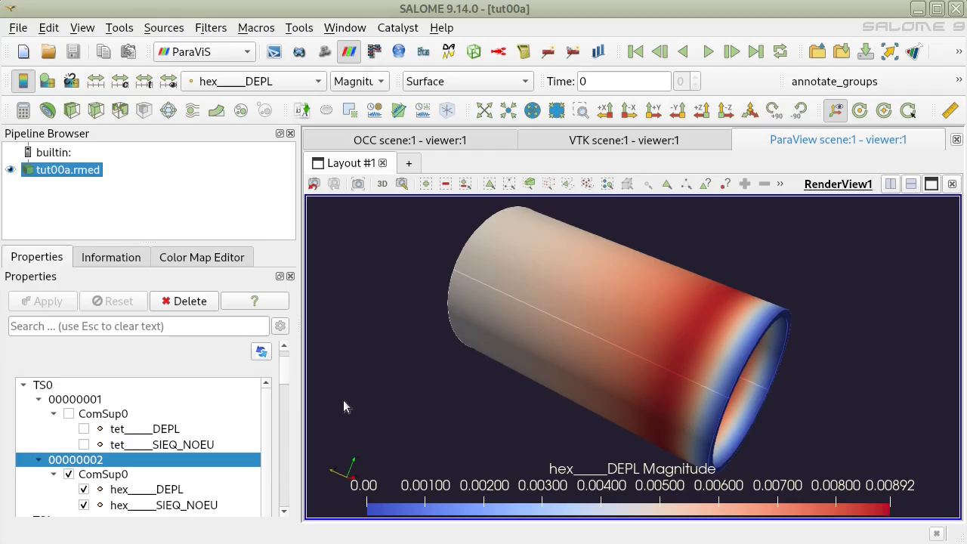
drag(540, 402, 512, 413)
drag(527, 323, 590, 401)
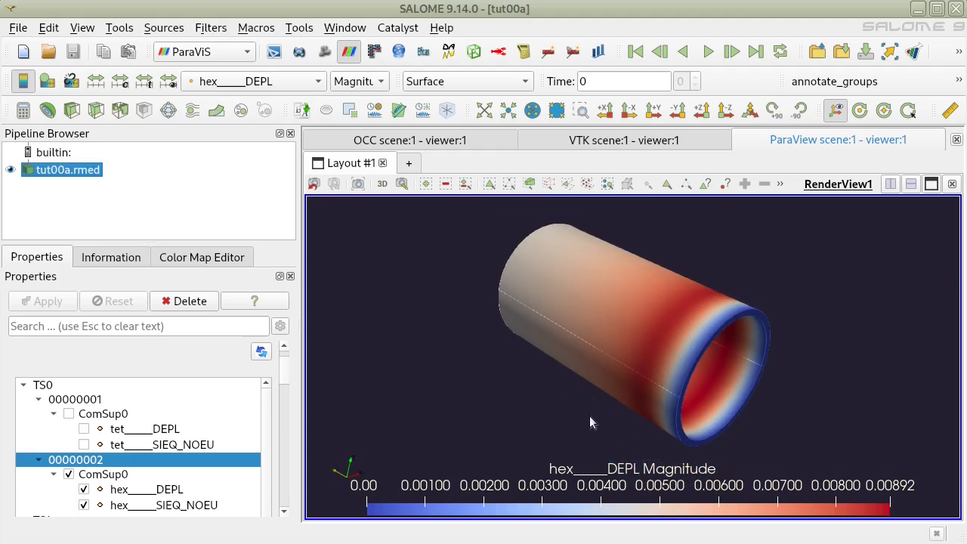
drag(612, 479, 621, 467)
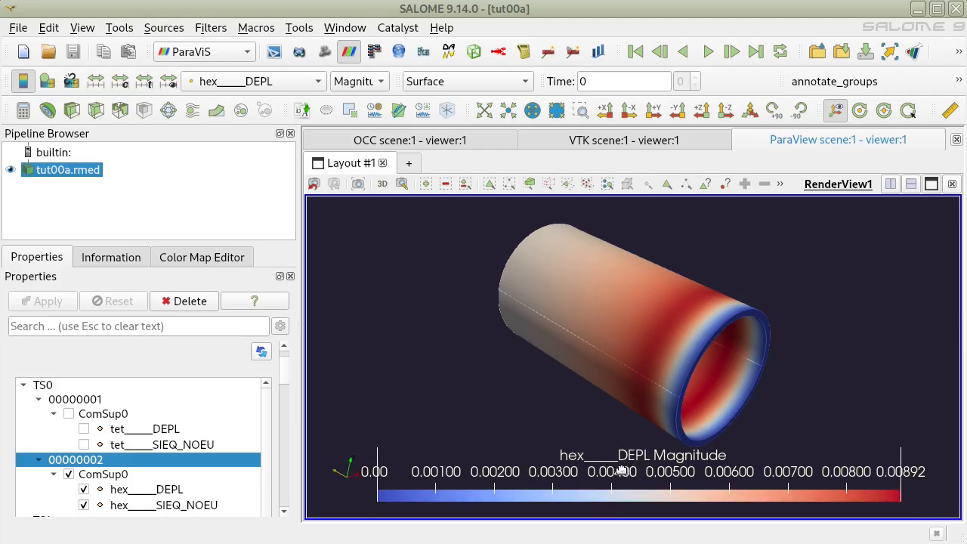
mouse_move(906, 463)
mouse_down()
mouse_move(827, 457)
mouse_move(930, 457)
mouse_move(905, 457)
mouse_up()
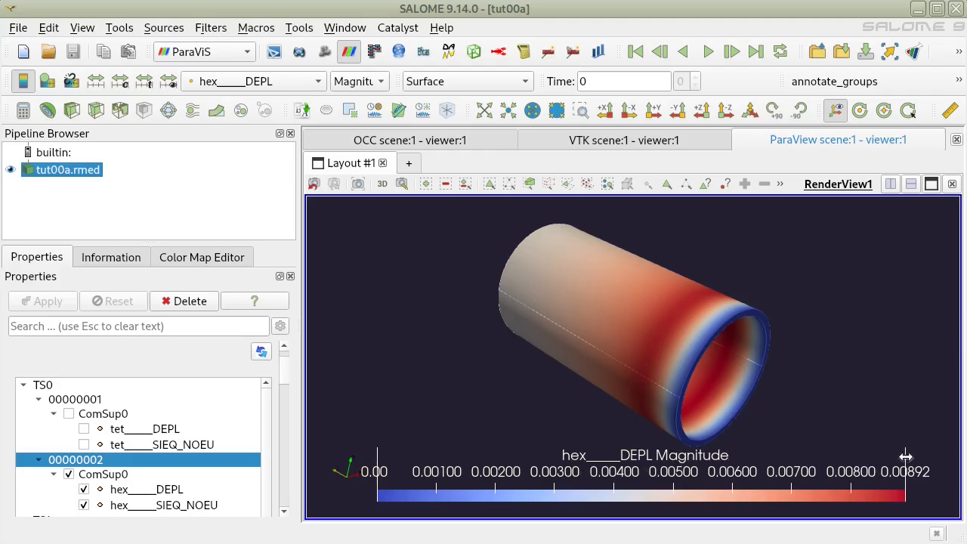
middle_drag(802, 403, 773, 404)
scroll(772, 404, up, 2)
mouse_move(779, 390)
mouse_down()
mouse_move(779, 359)
mouse_move(796, 386)
mouse_up()
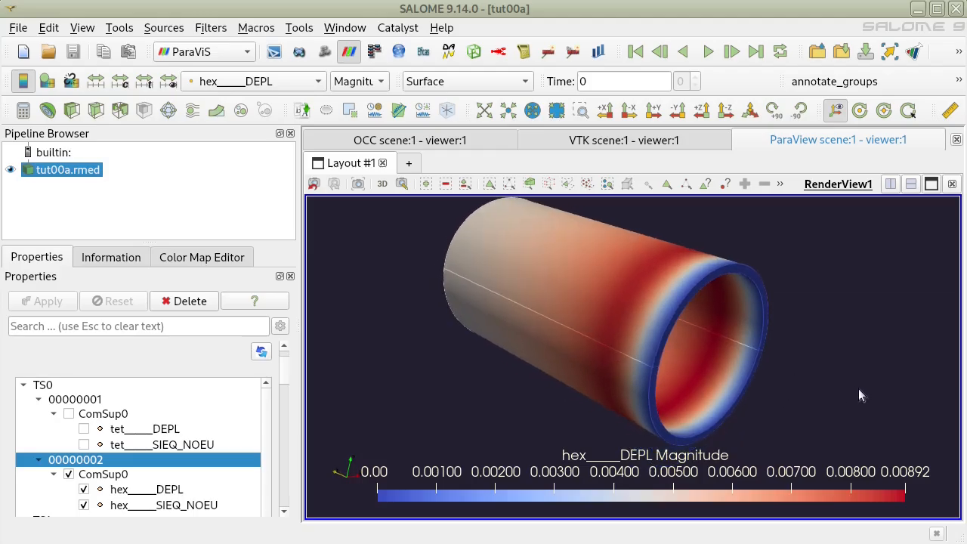